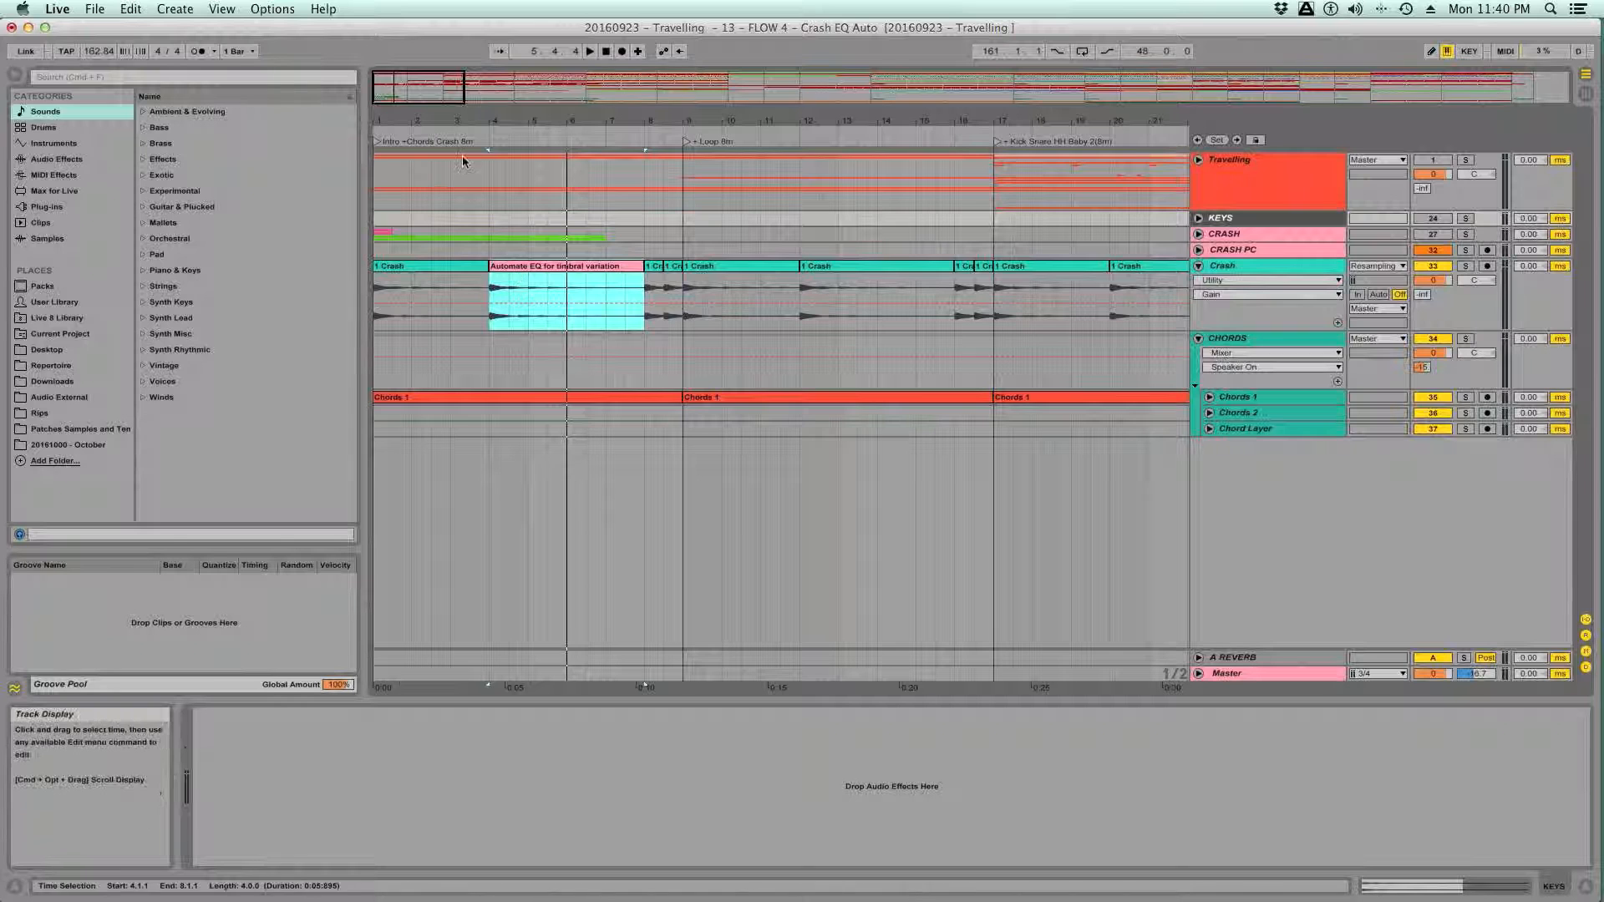
# - Solo the Travelling group, select the Crash track and frame the opening bars of the arrangement
pyautogui.moveTo(454, 120); pyautogui.dragTo(453, 124)
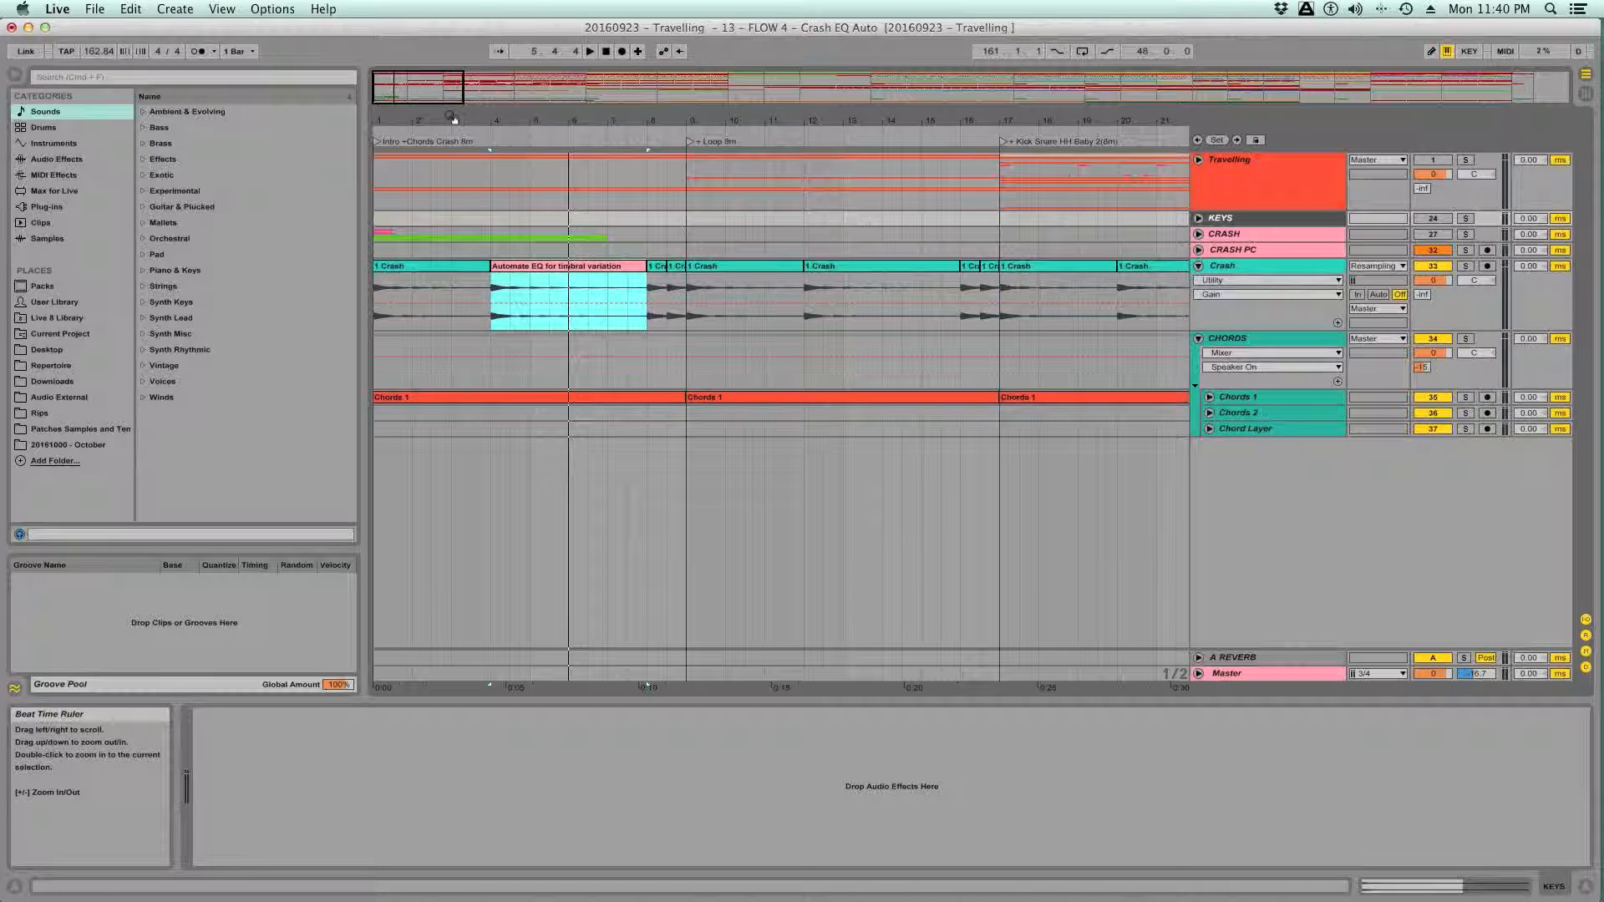
pyautogui.click(1464, 161)
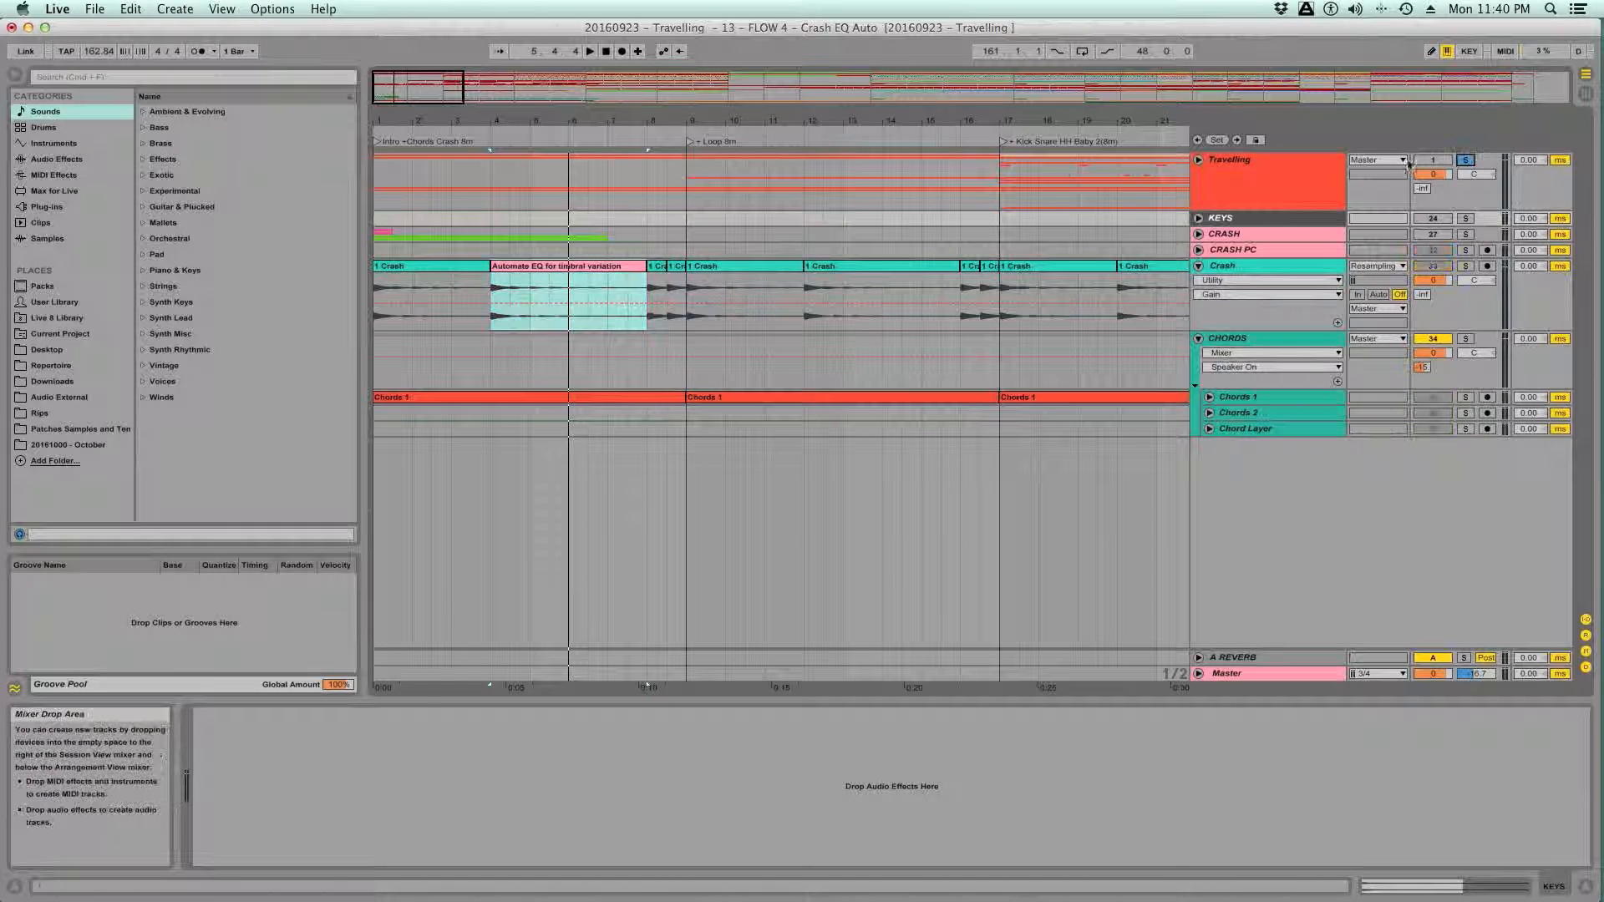
pyautogui.click(380, 376)
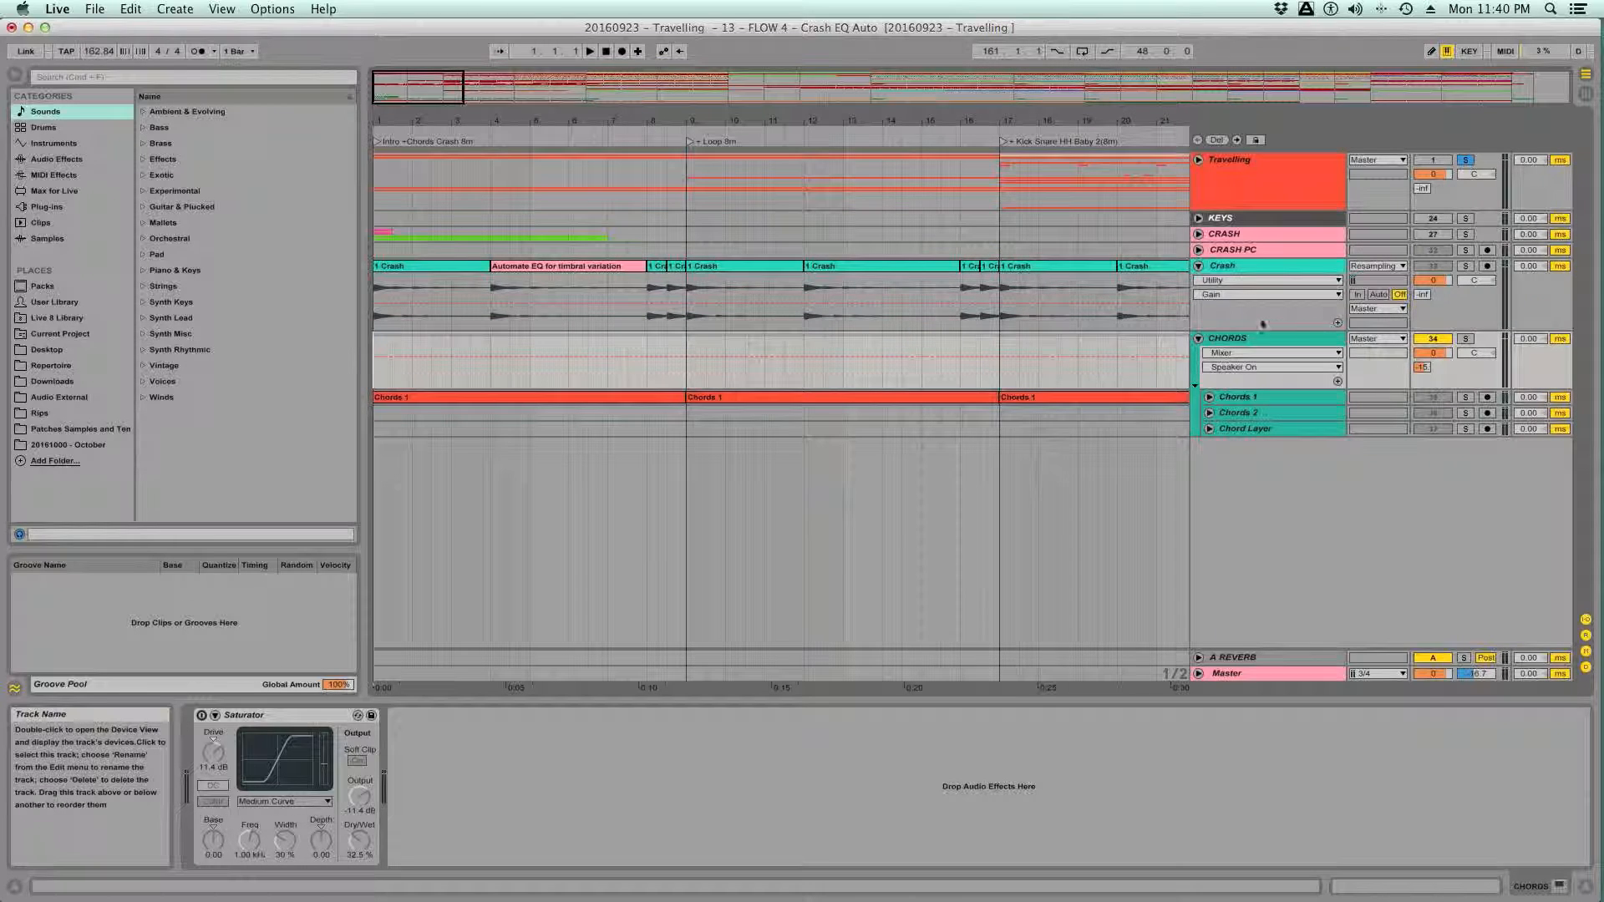
pyautogui.click(1234, 269)
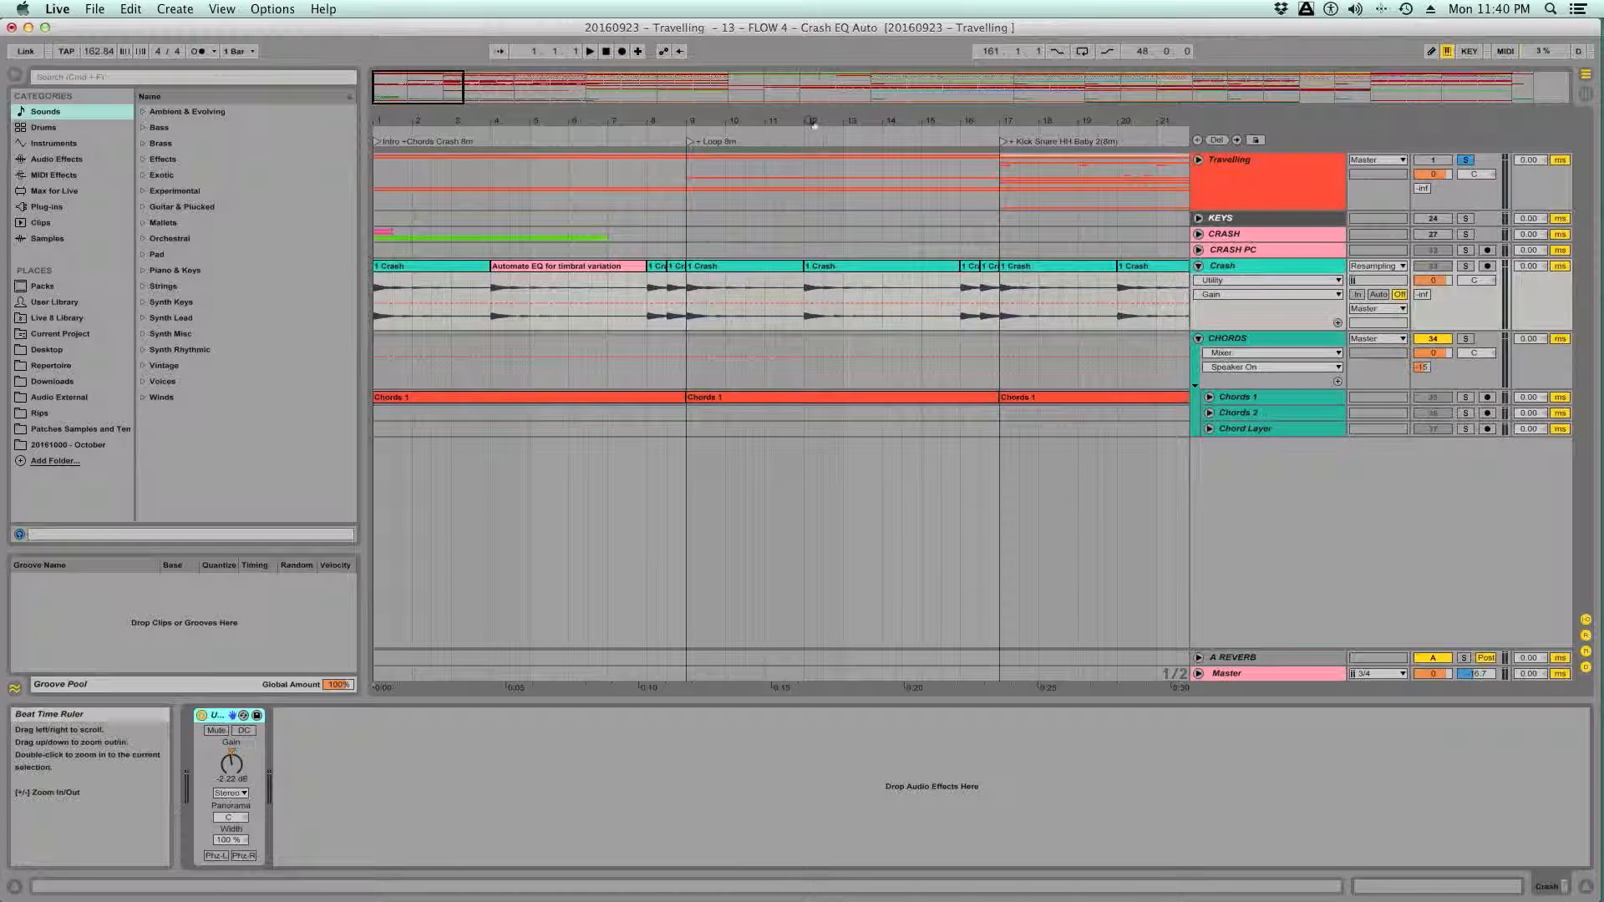
pyautogui.moveTo(808, 121)
pyautogui.mouseDown()
pyautogui.moveTo(808, 27)
pyautogui.moveTo(808, 107)
pyautogui.mouseUp()
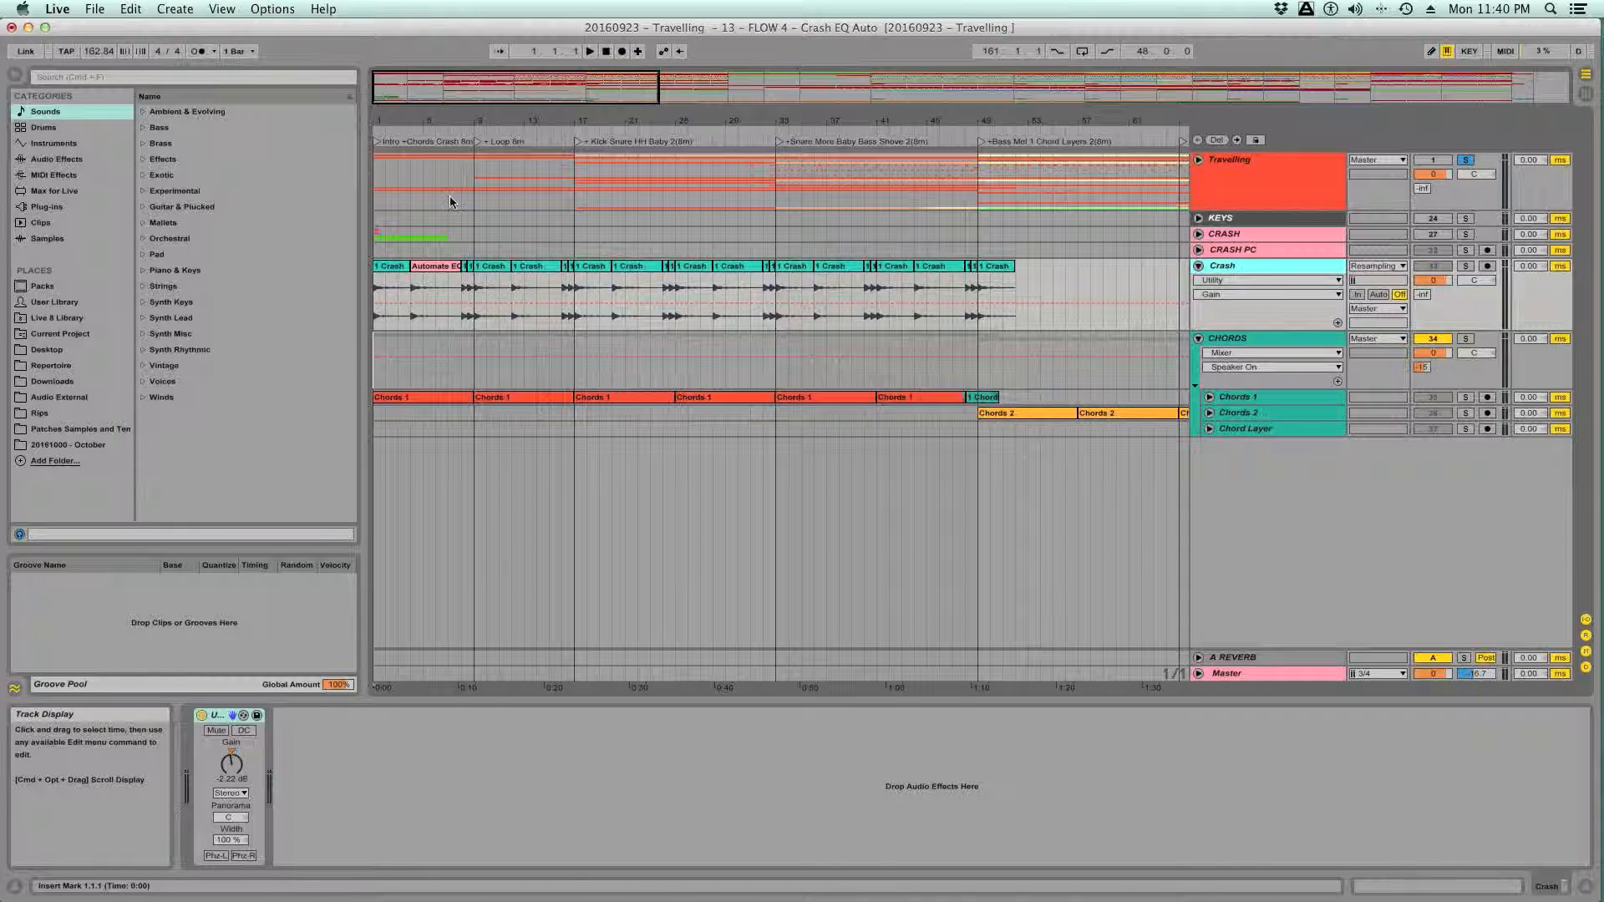
pyautogui.moveTo(381, 120); pyautogui.dragTo(382, 177)
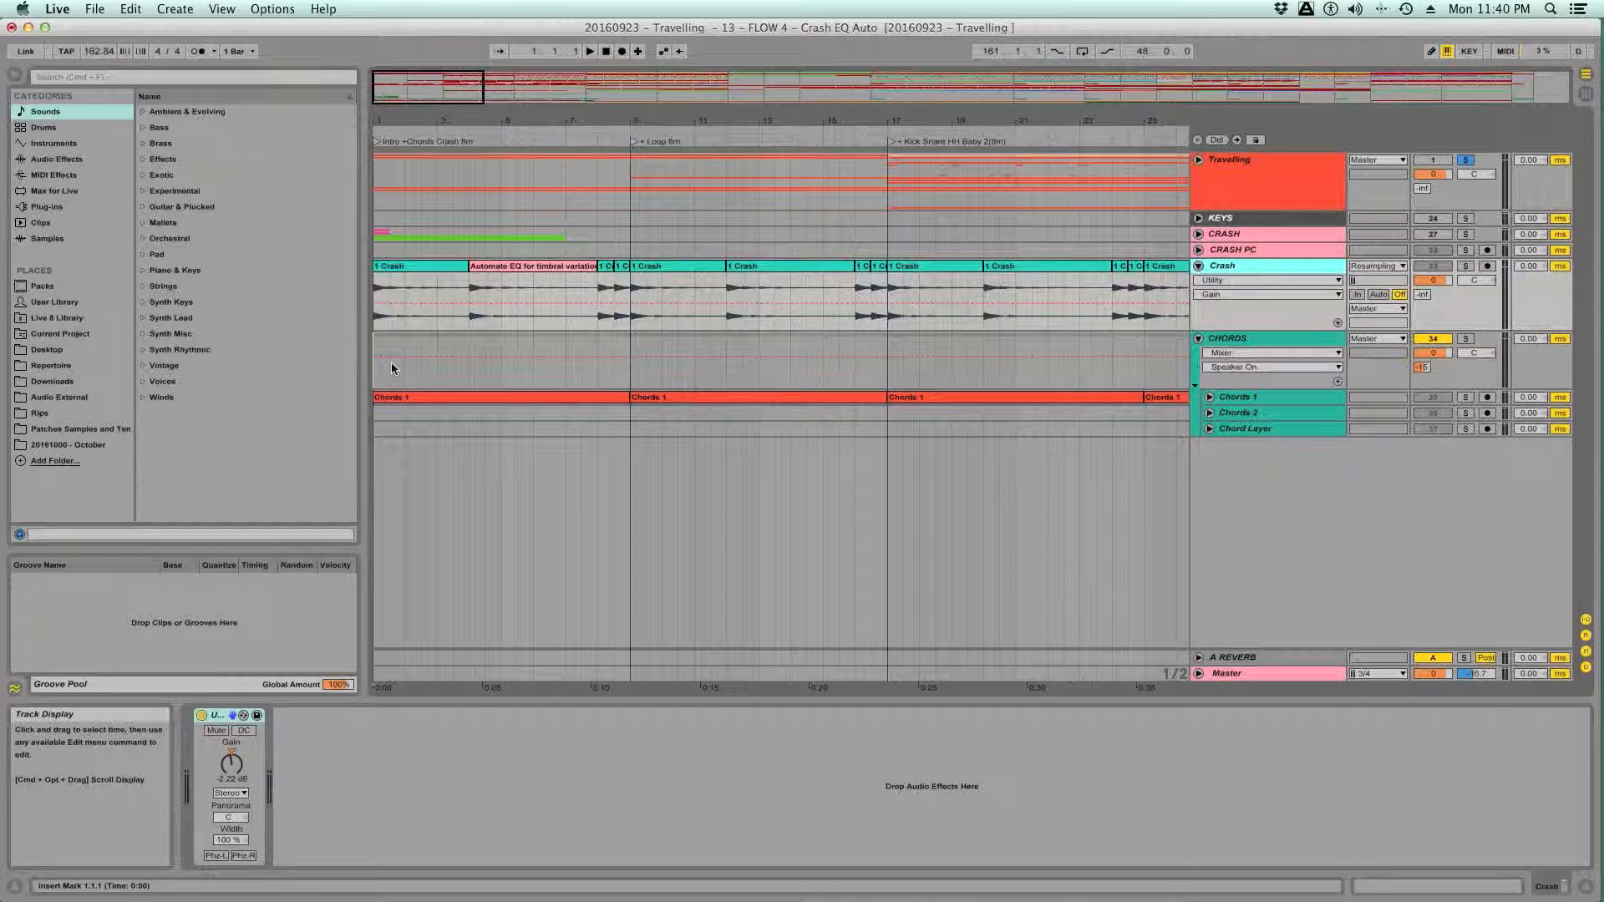
# - Play and compare the crash hits at bars 1, 4, 9 and 12
pyautogui.press('space')
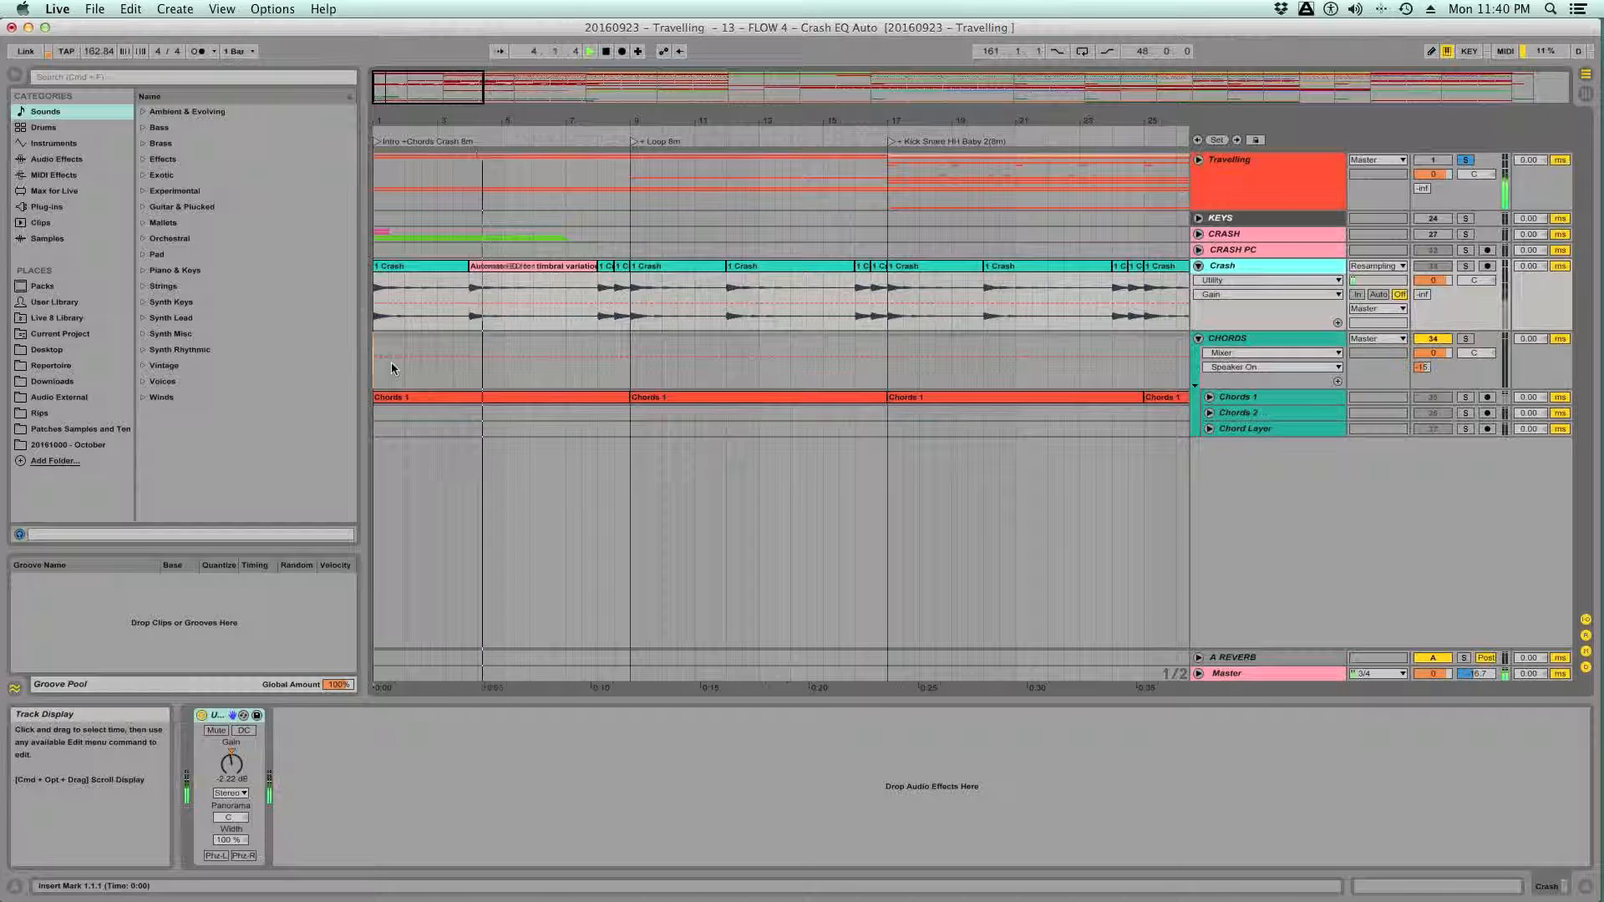
pyautogui.press('space')
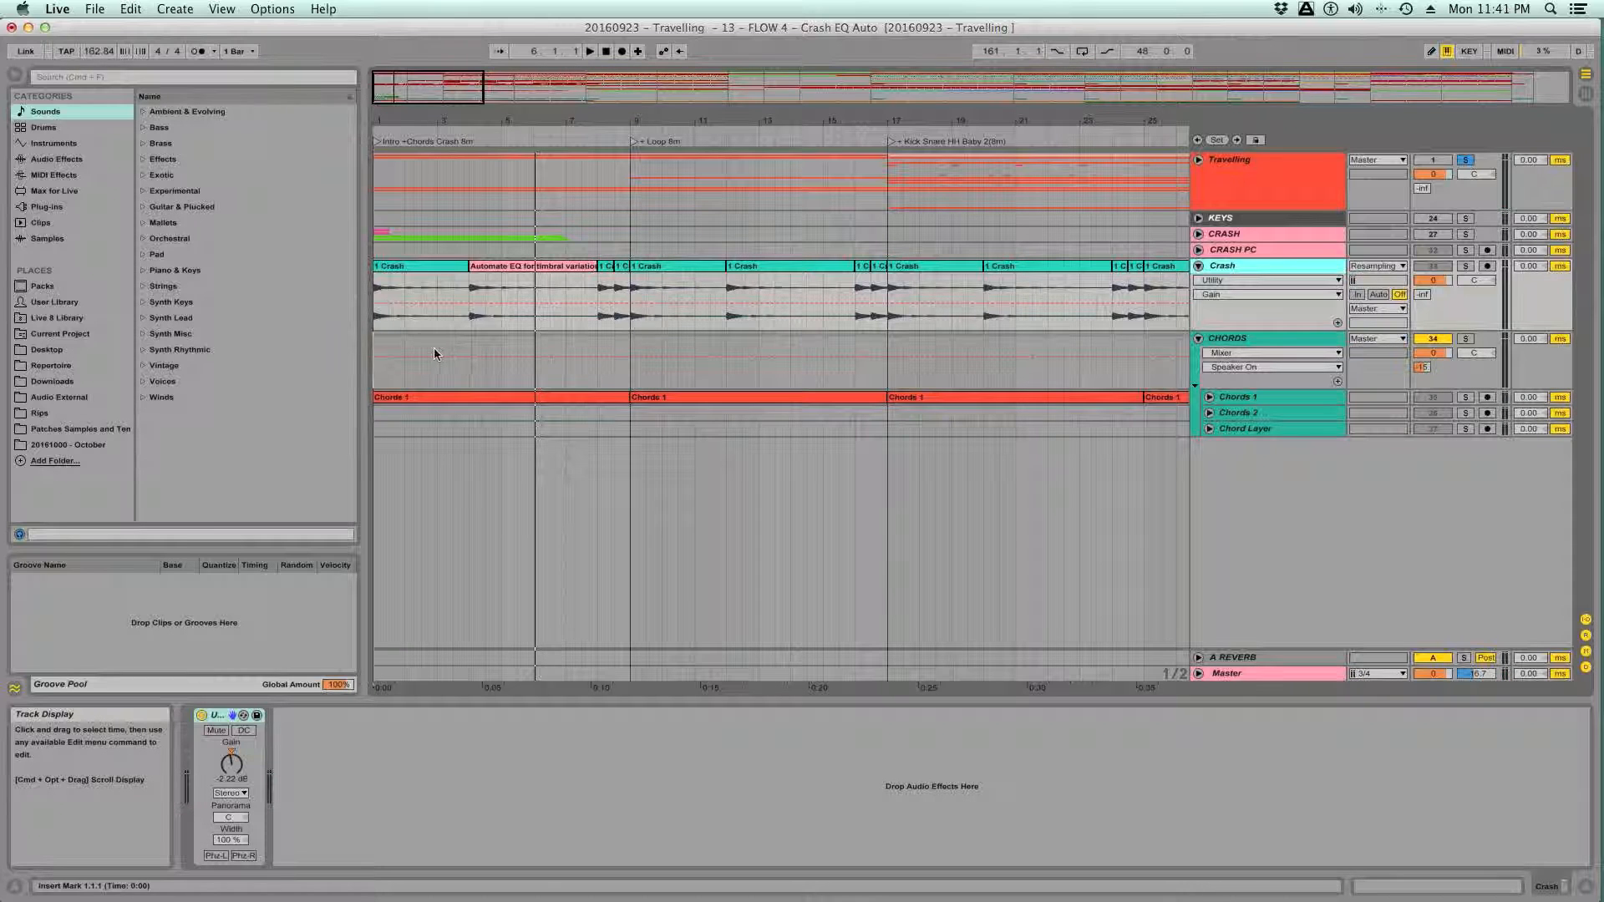
pyautogui.click(463, 343)
pyautogui.press('space')
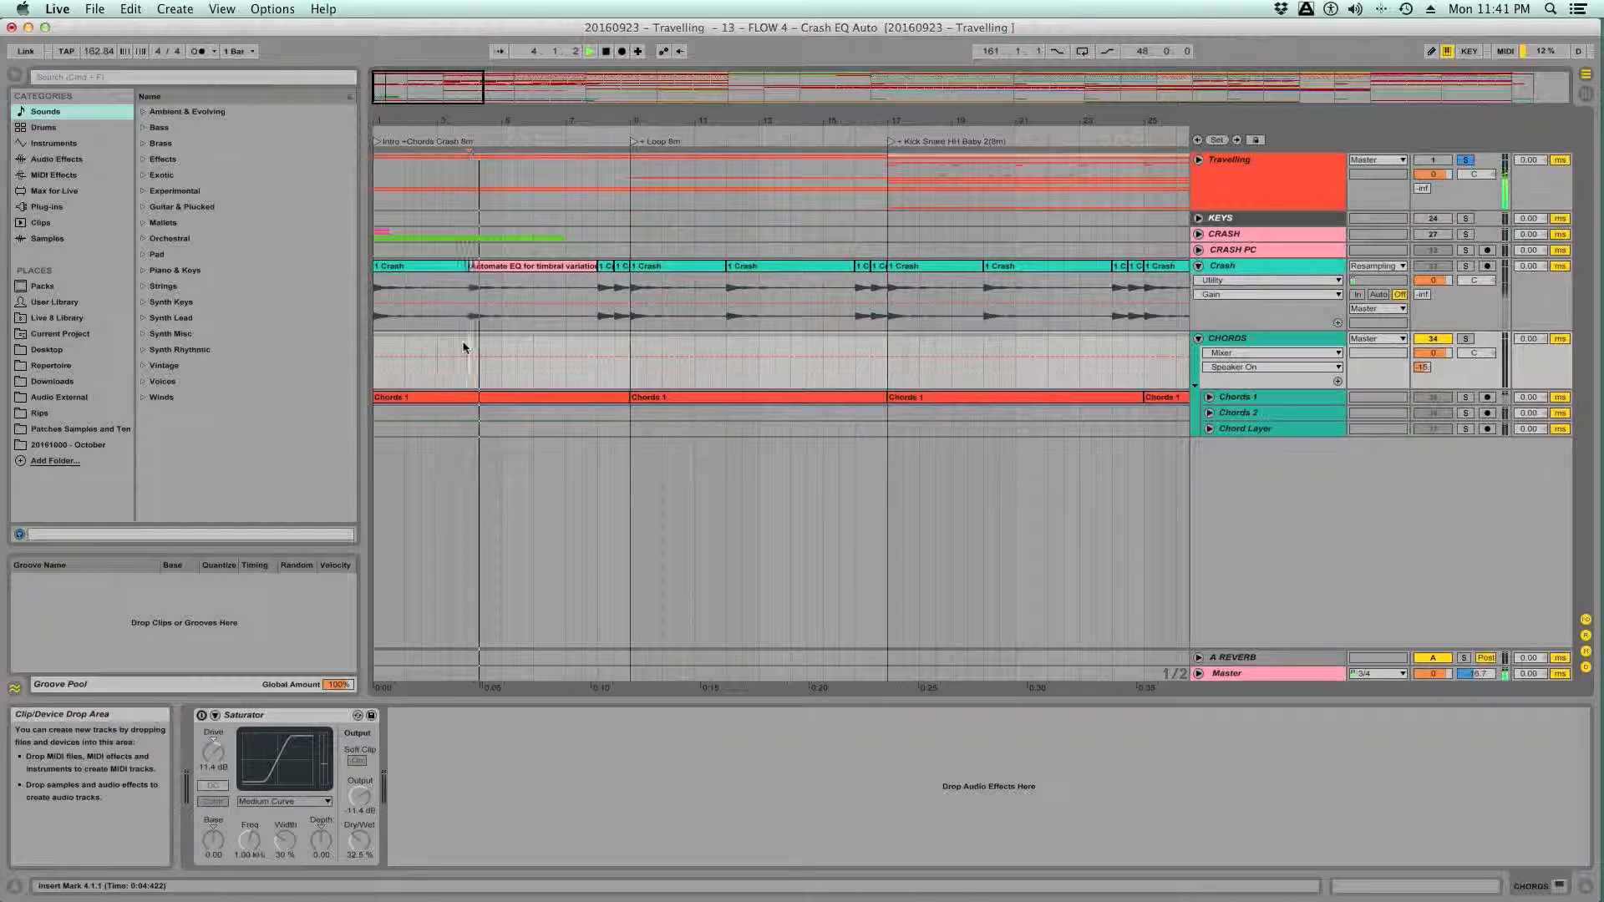
pyautogui.click(633, 341)
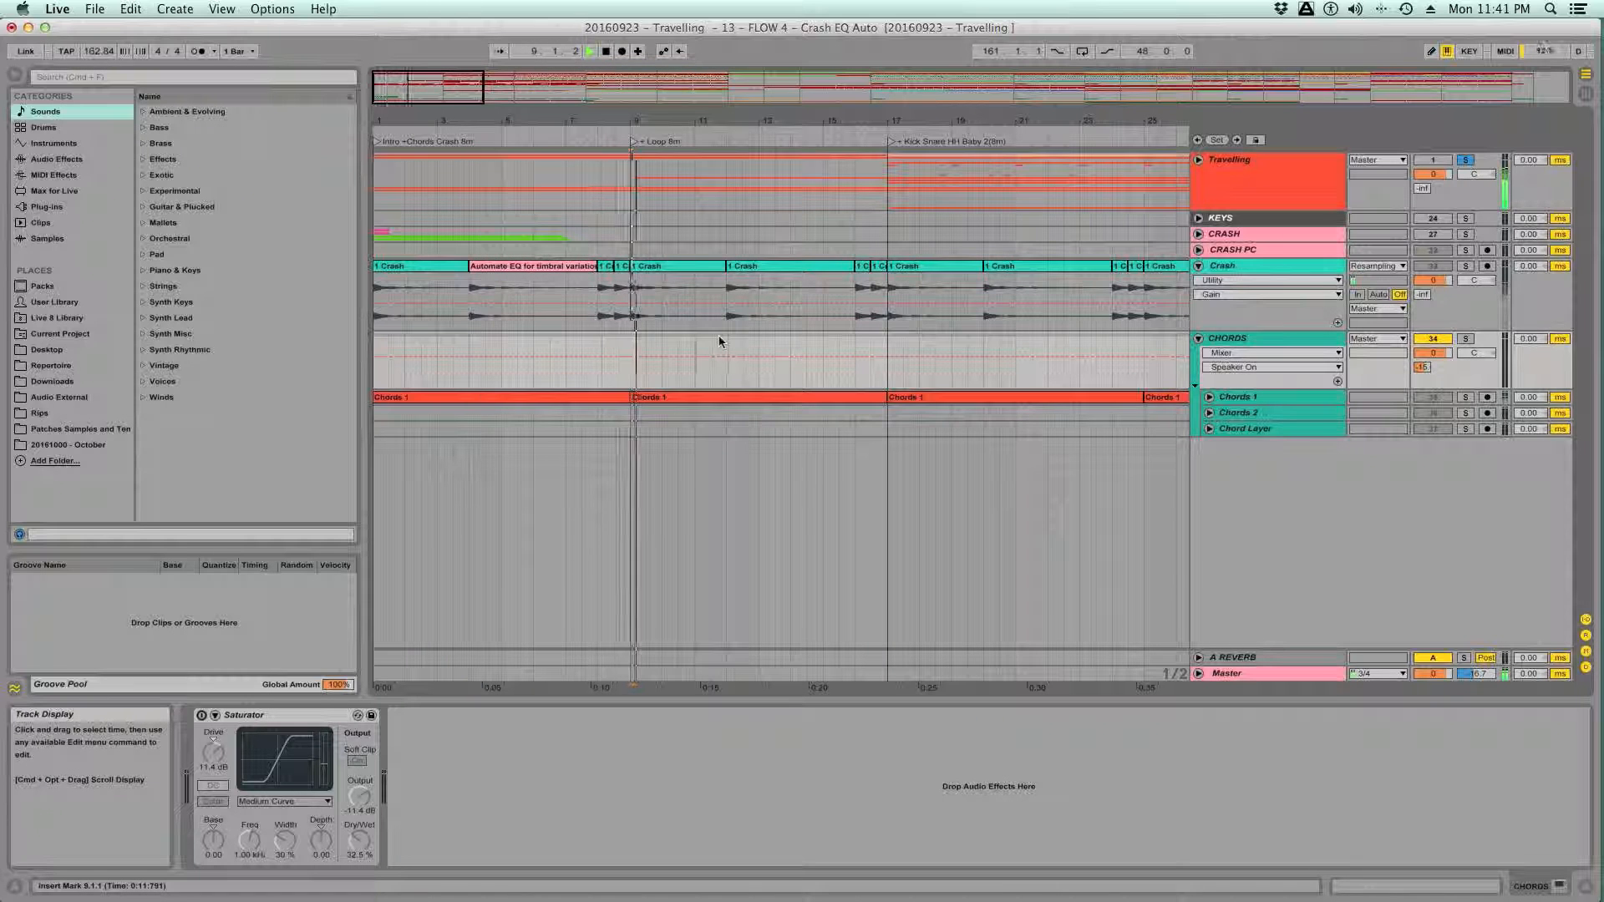
pyautogui.click(725, 343)
pyautogui.click(457, 348)
pyautogui.click(375, 350)
pyautogui.click(455, 343)
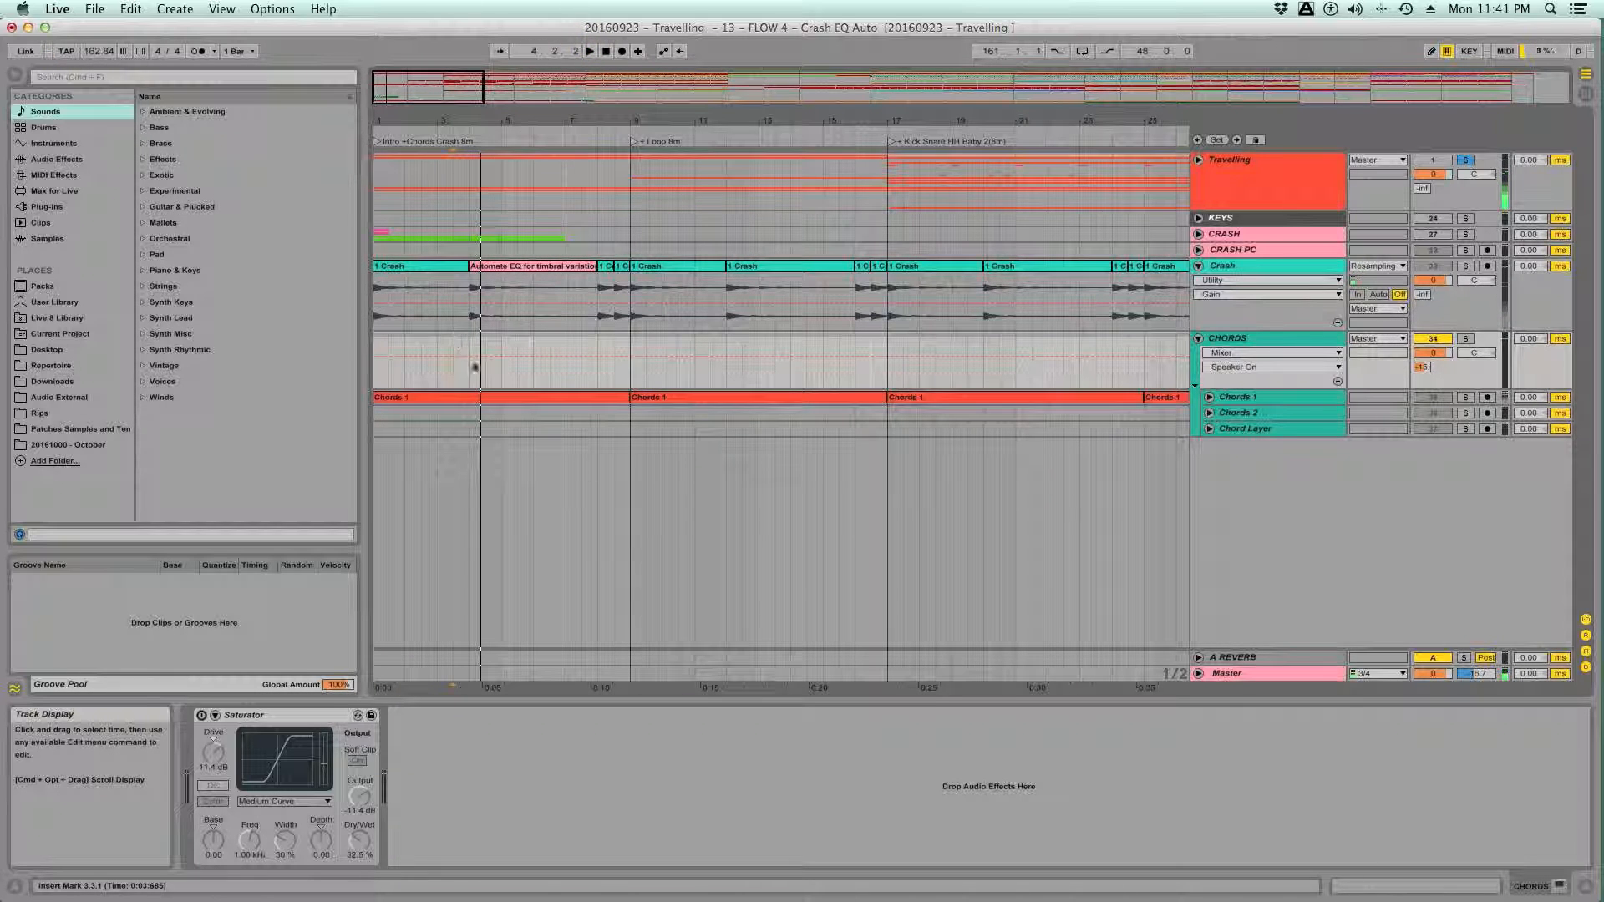
# - Turn on the EQ Sweep Listening rack on the Master track and set its Bypass macro to 0
pyautogui.click(1240, 678)
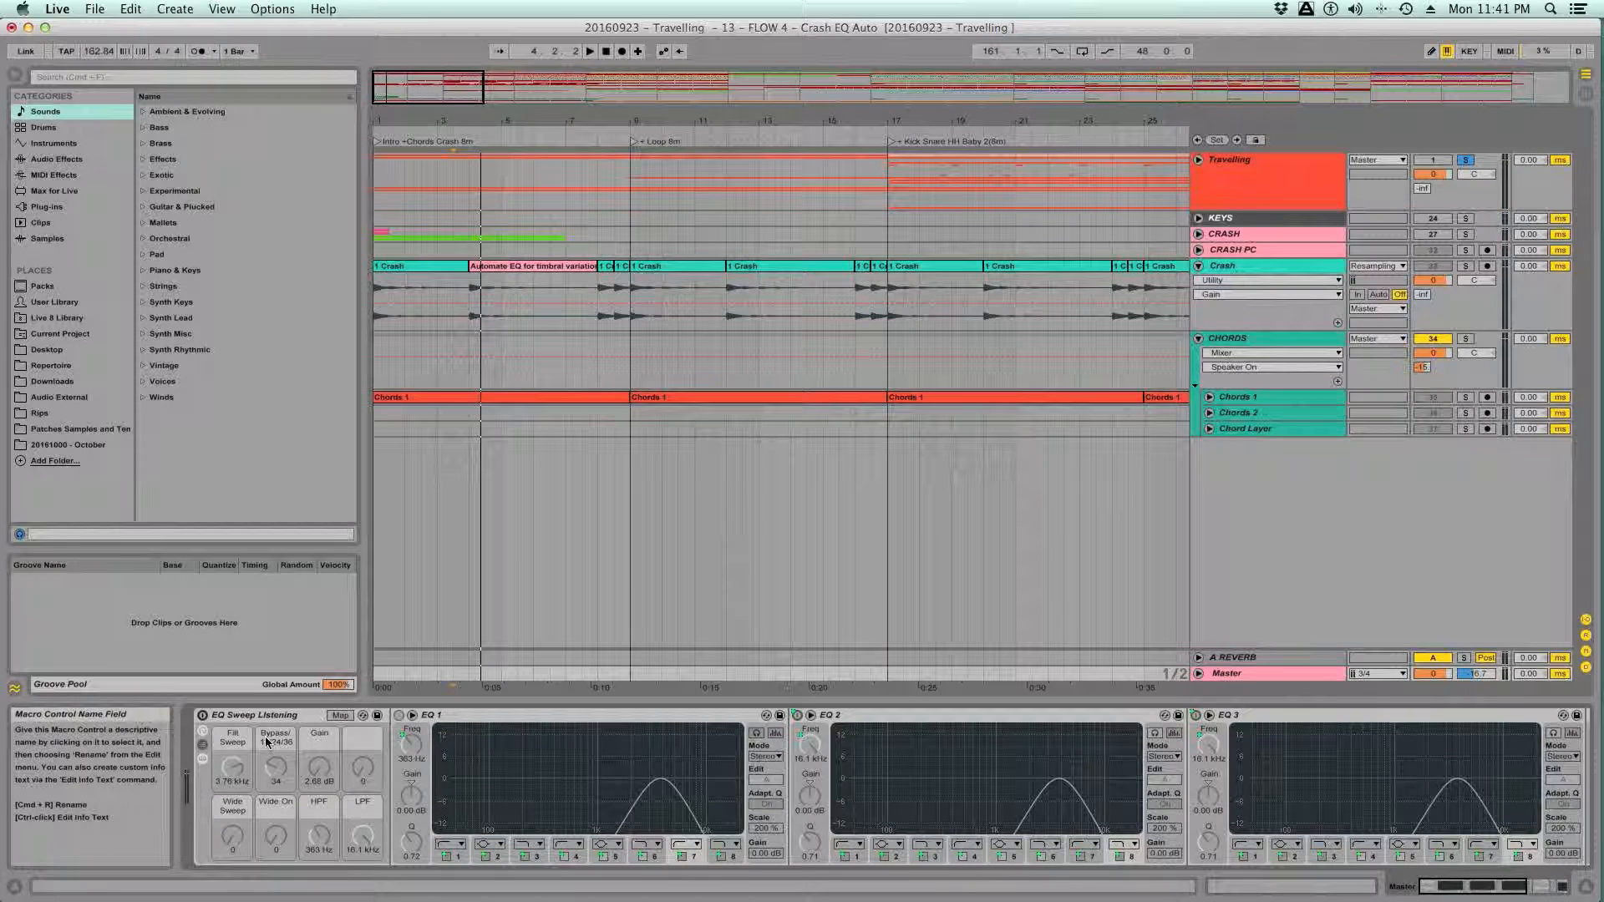
pyautogui.click(202, 715)
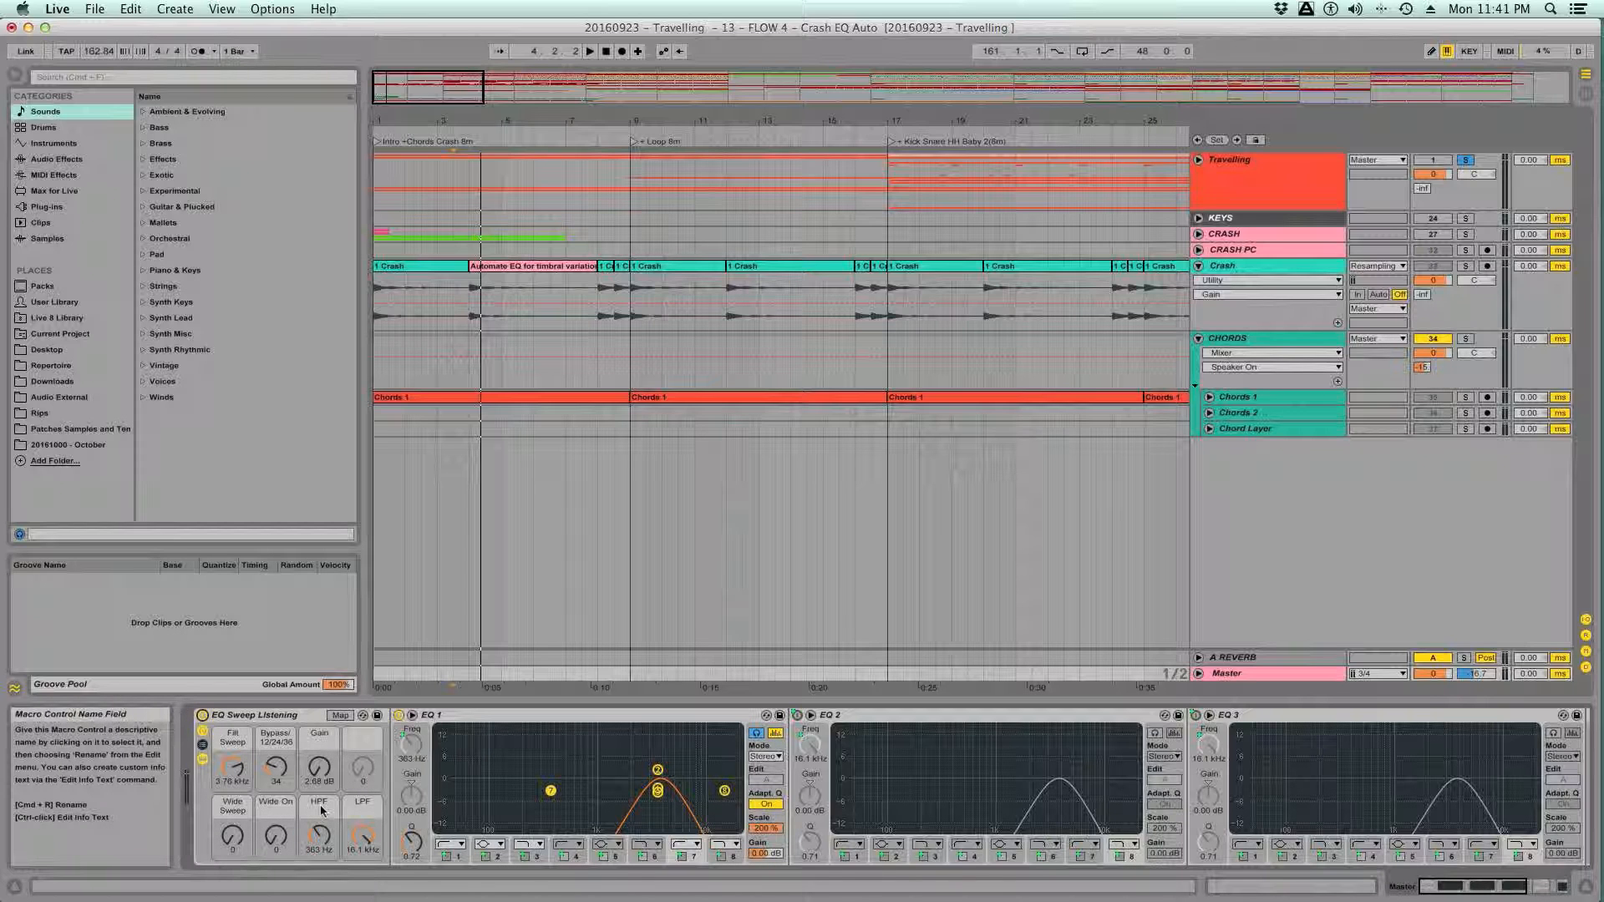
pyautogui.moveTo(294, 782); pyautogui.dragTo(293, 814)
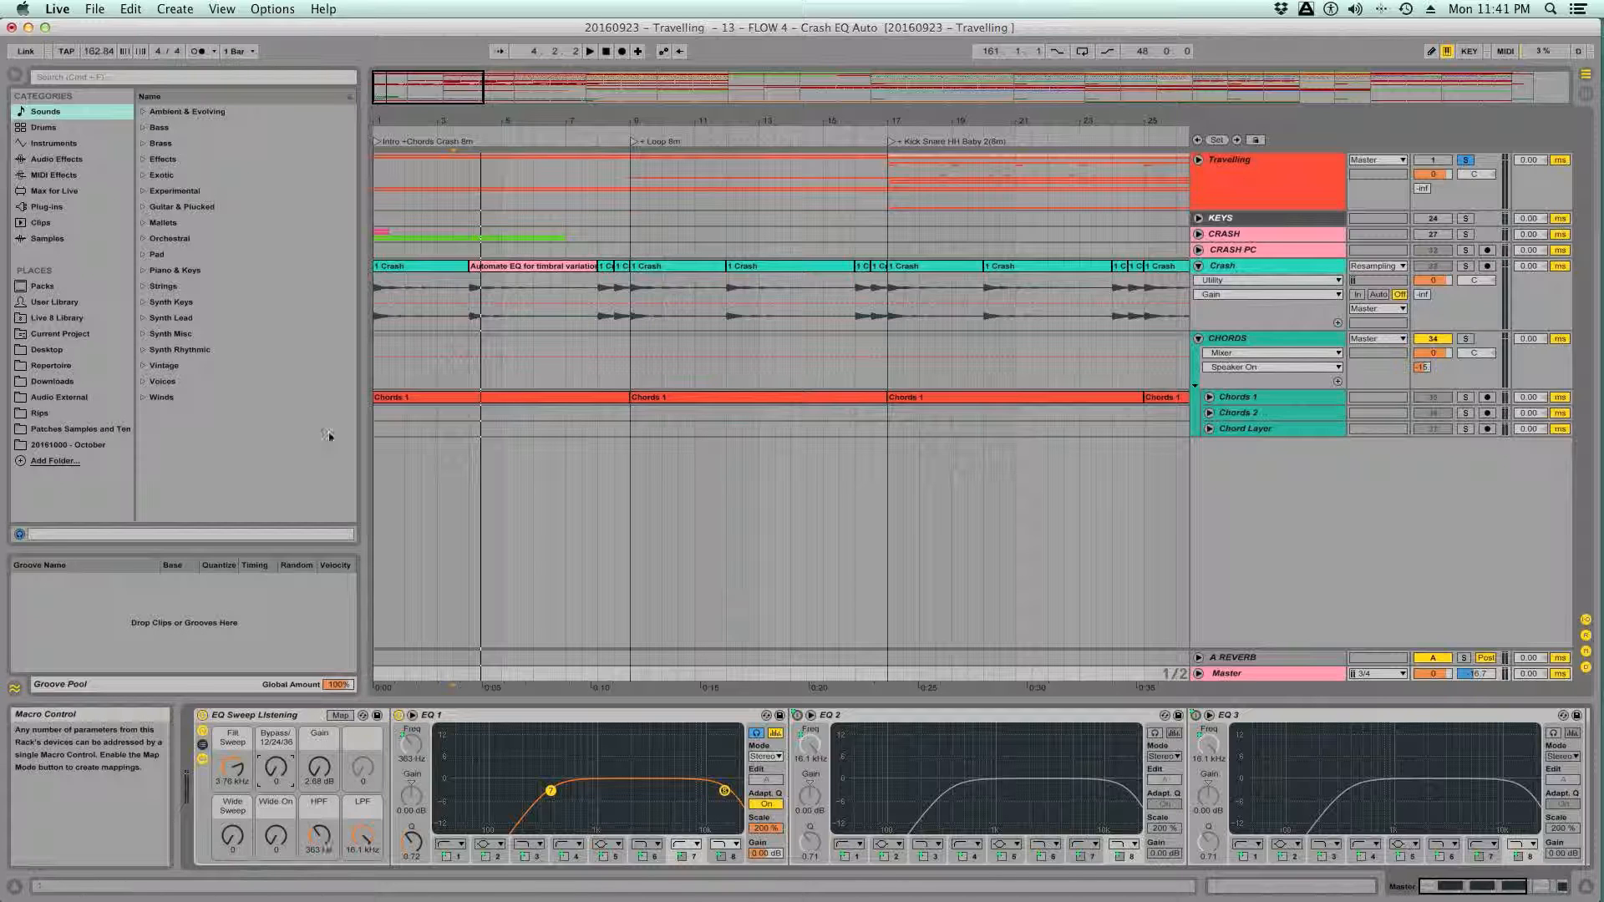
# - Raise the rack's HPF macro to 1.03 kHz and play the crash hits at bars 1 and 4
pyautogui.click(380, 376)
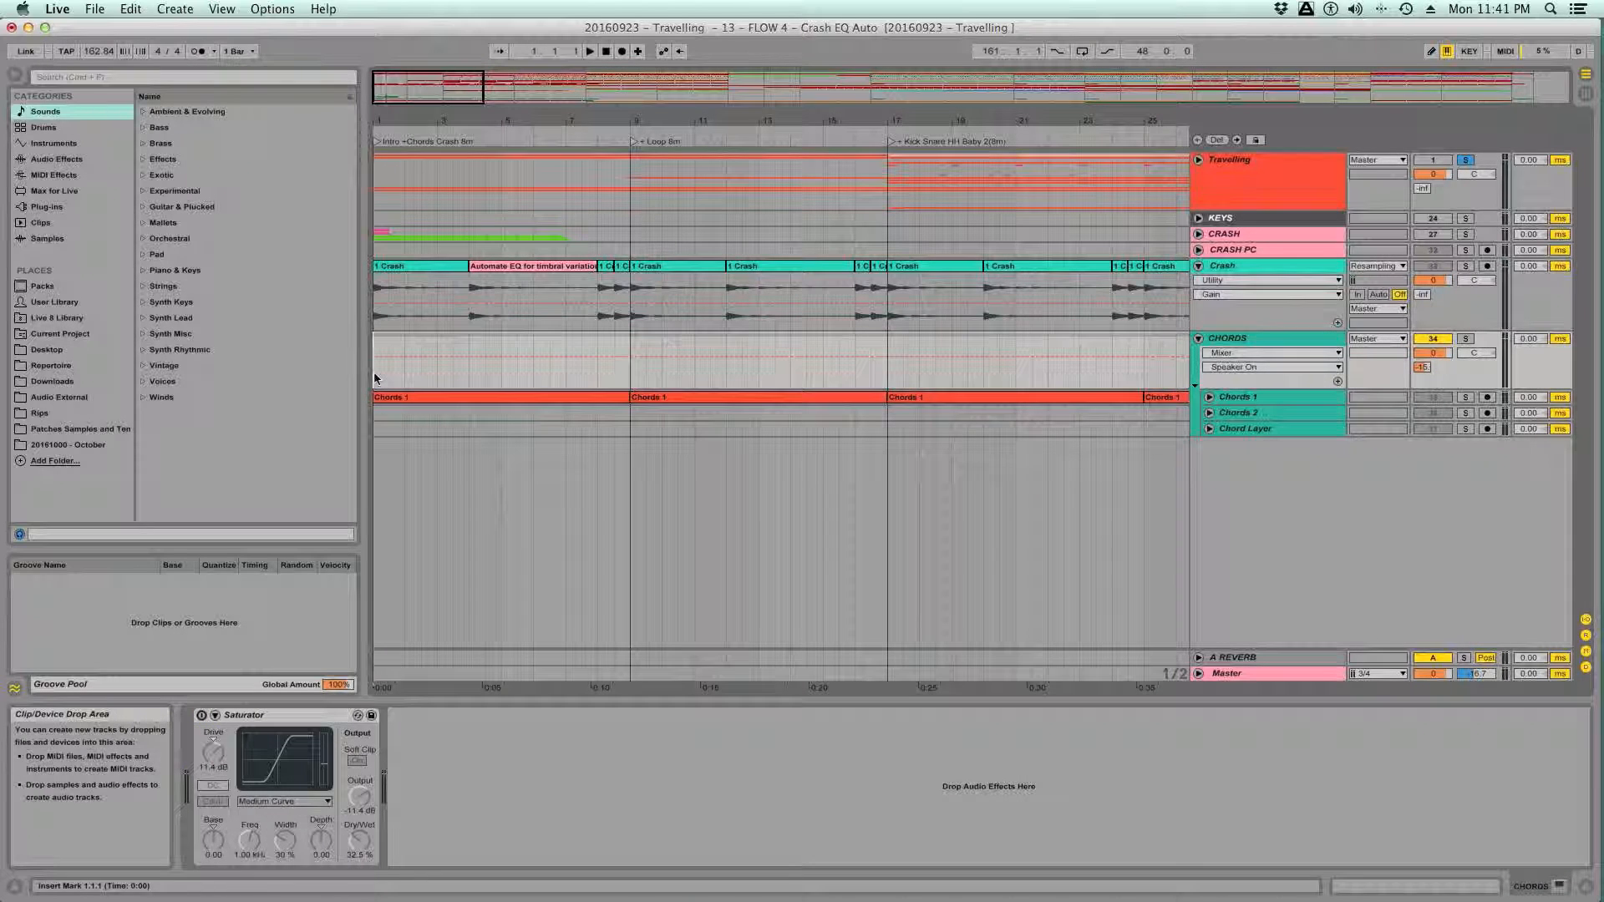
pyautogui.click(380, 674)
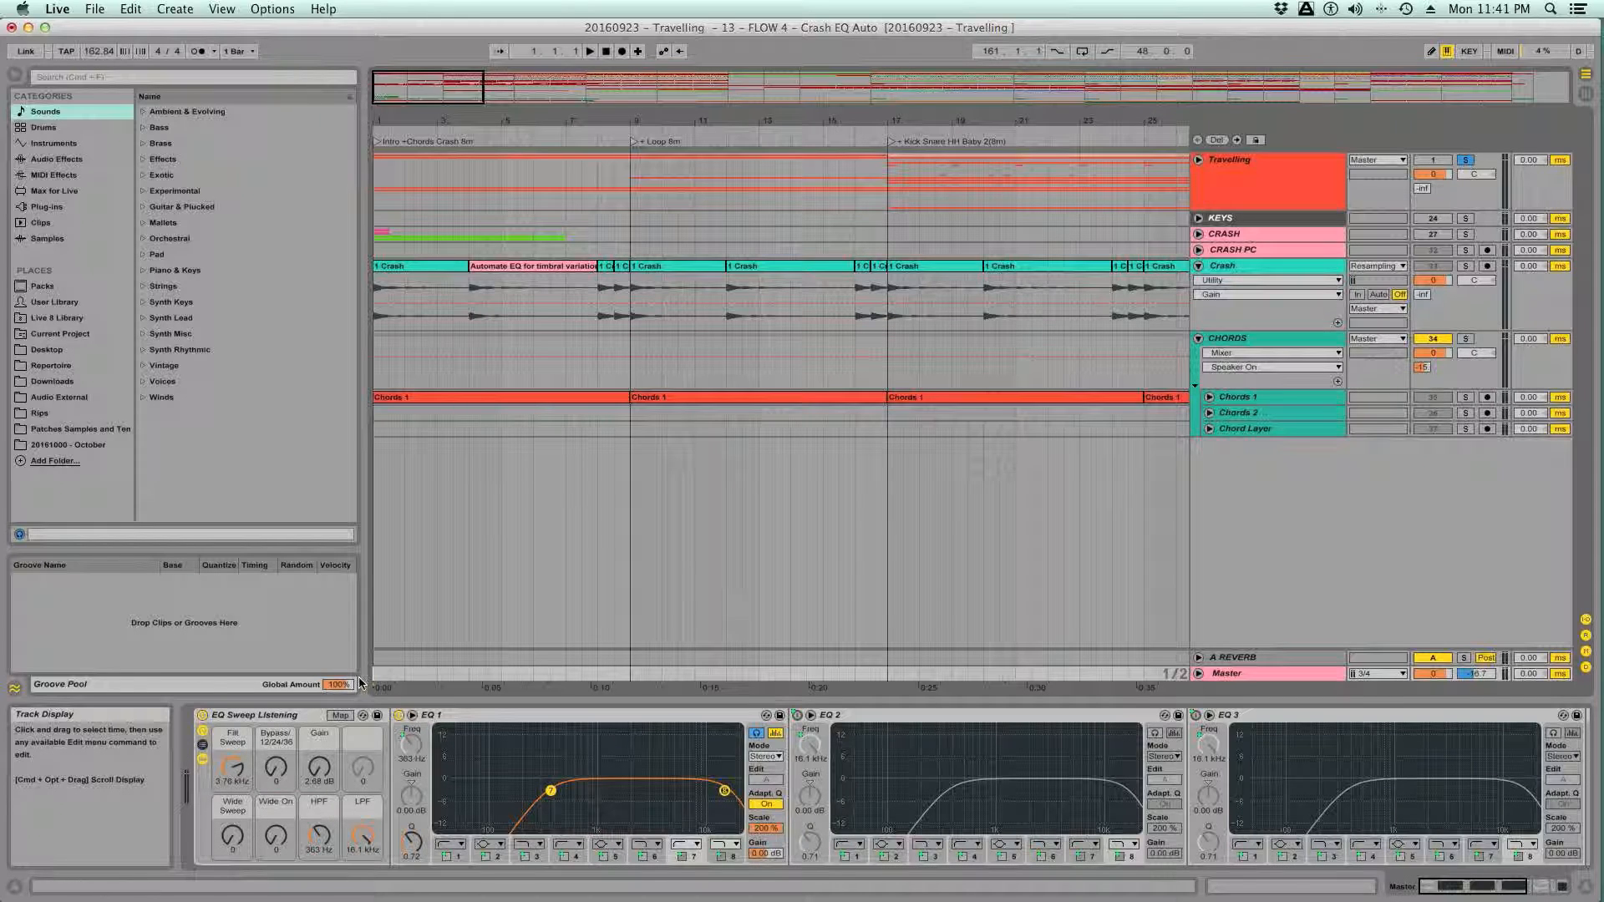
pyautogui.press('space')
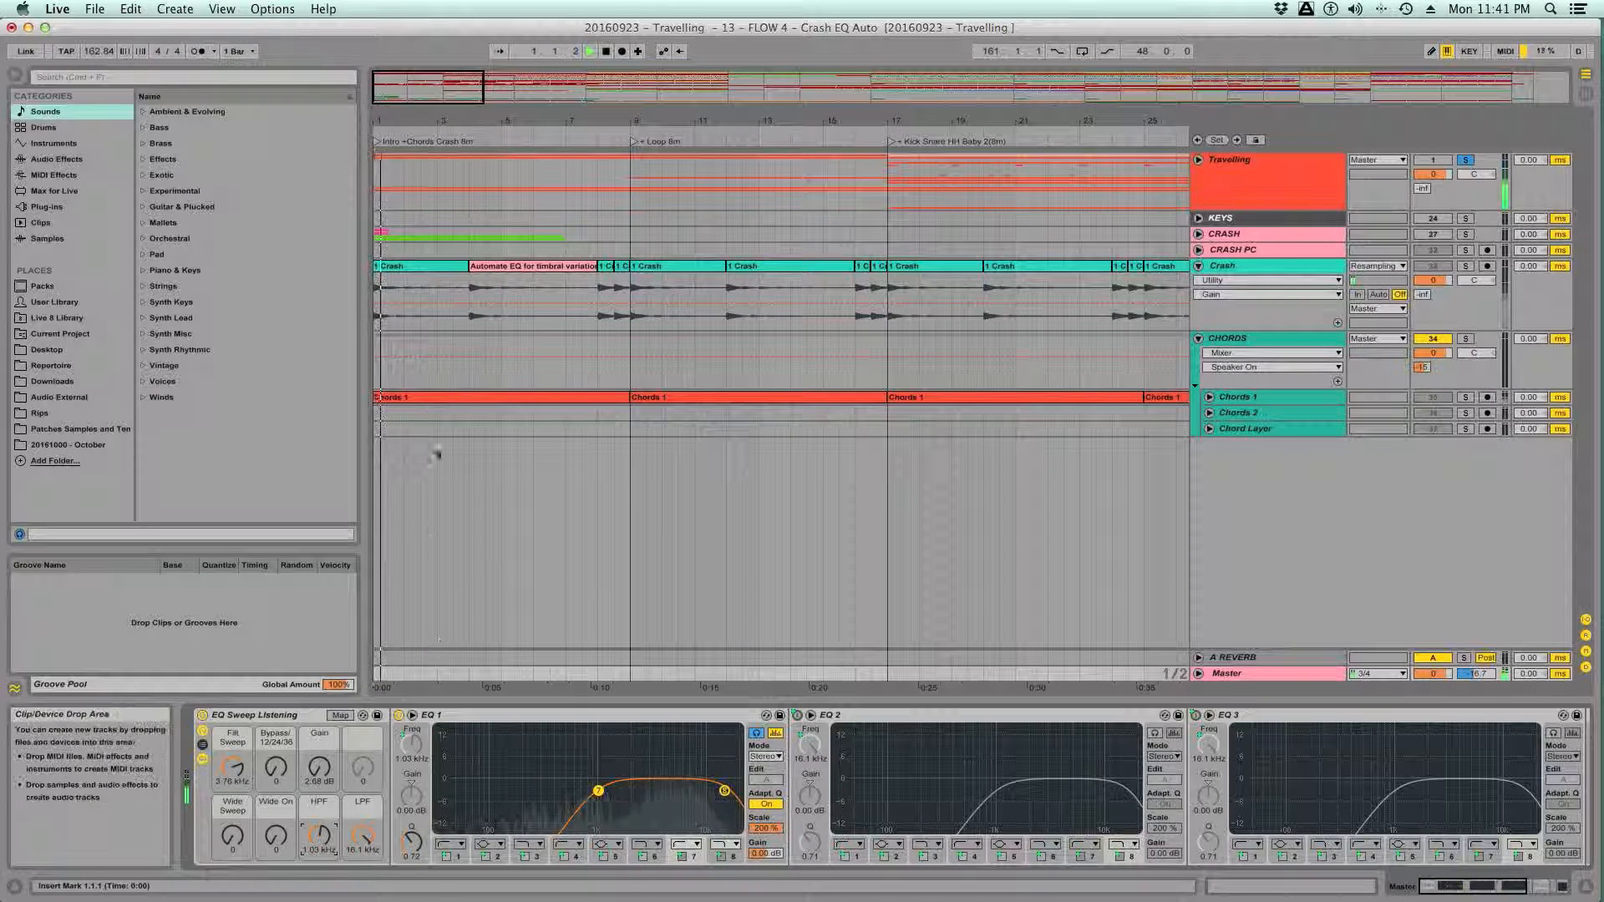
pyautogui.click(458, 376)
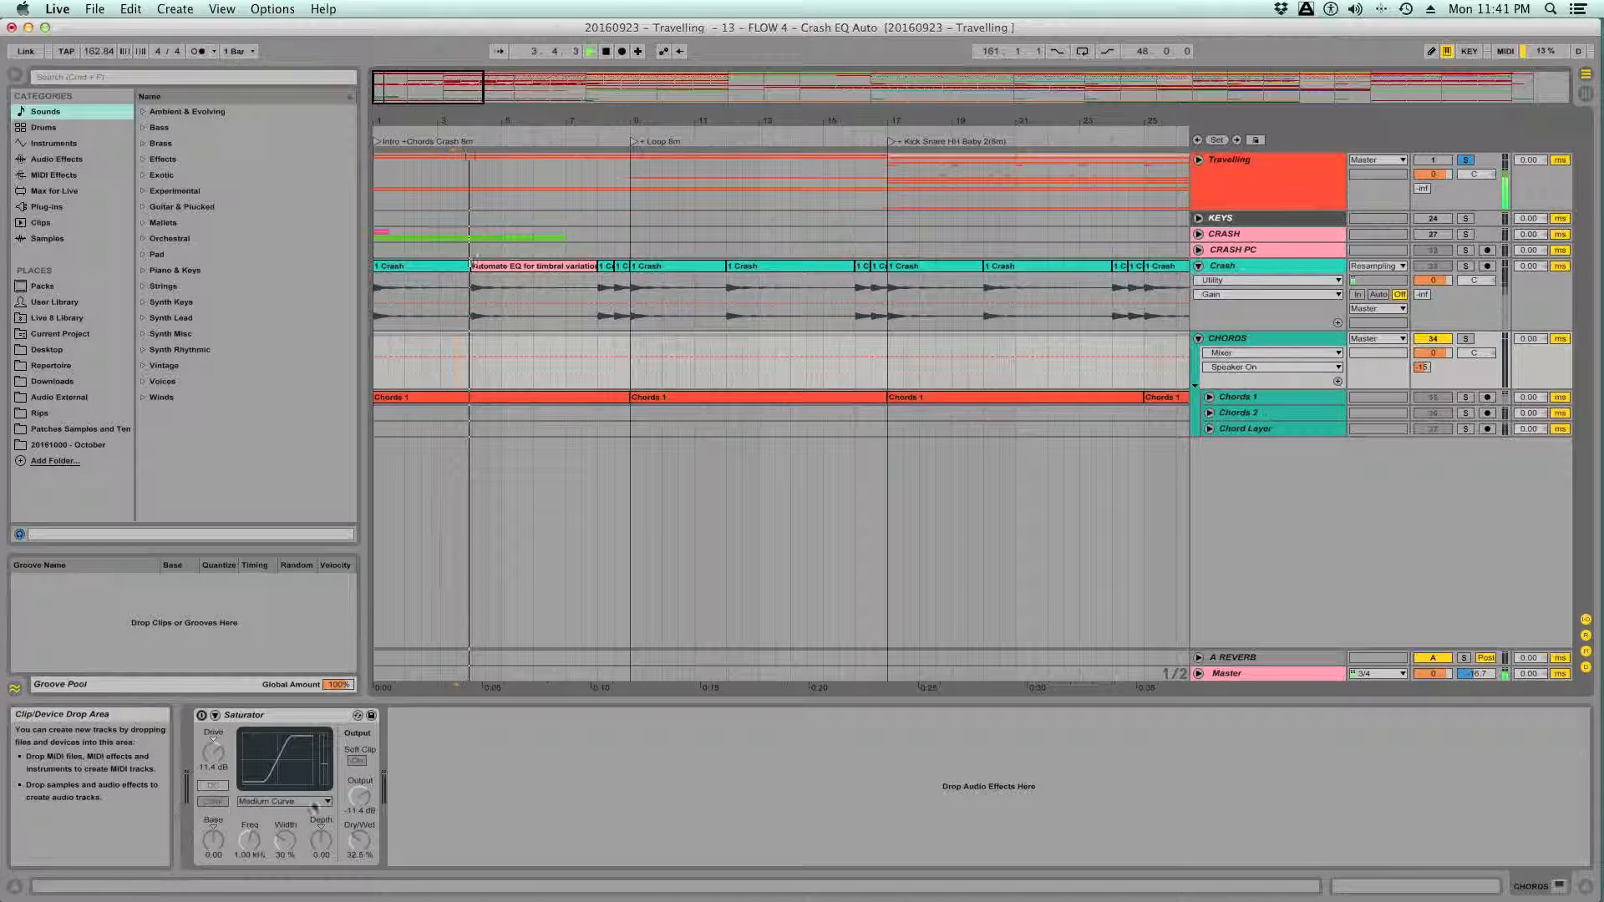
pyautogui.click(451, 678)
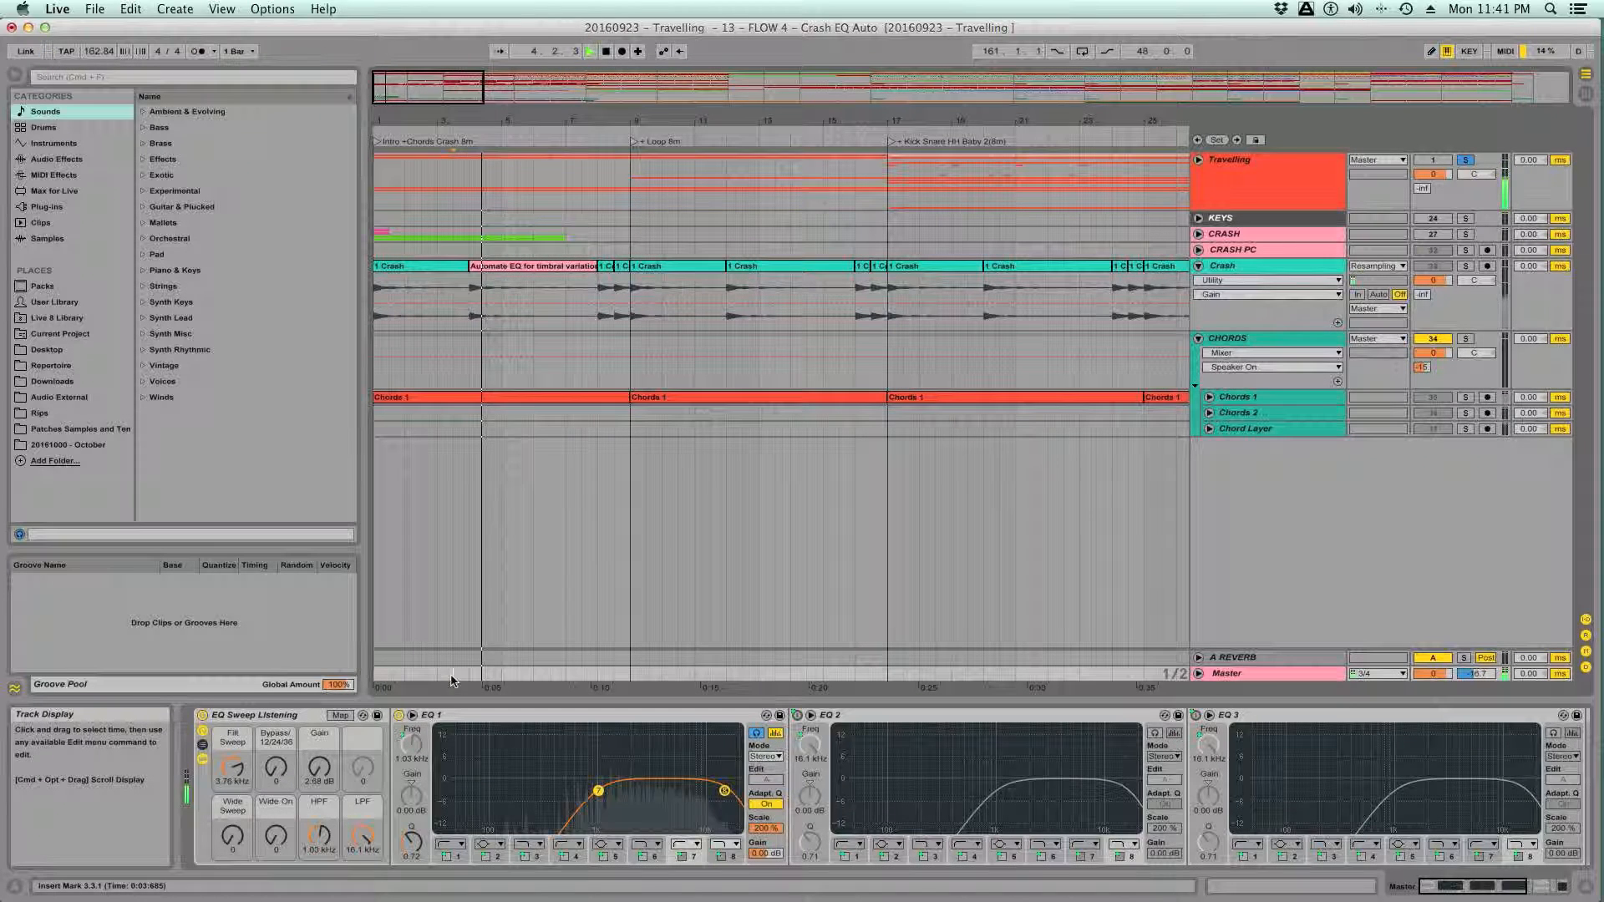
pyautogui.press('space')
# - Raise the rack's HPF macro to 2.36 kHz and compare the crash hits at bars 1 and 4
pyautogui.moveTo(321, 835); pyautogui.dragTo(321, 716)
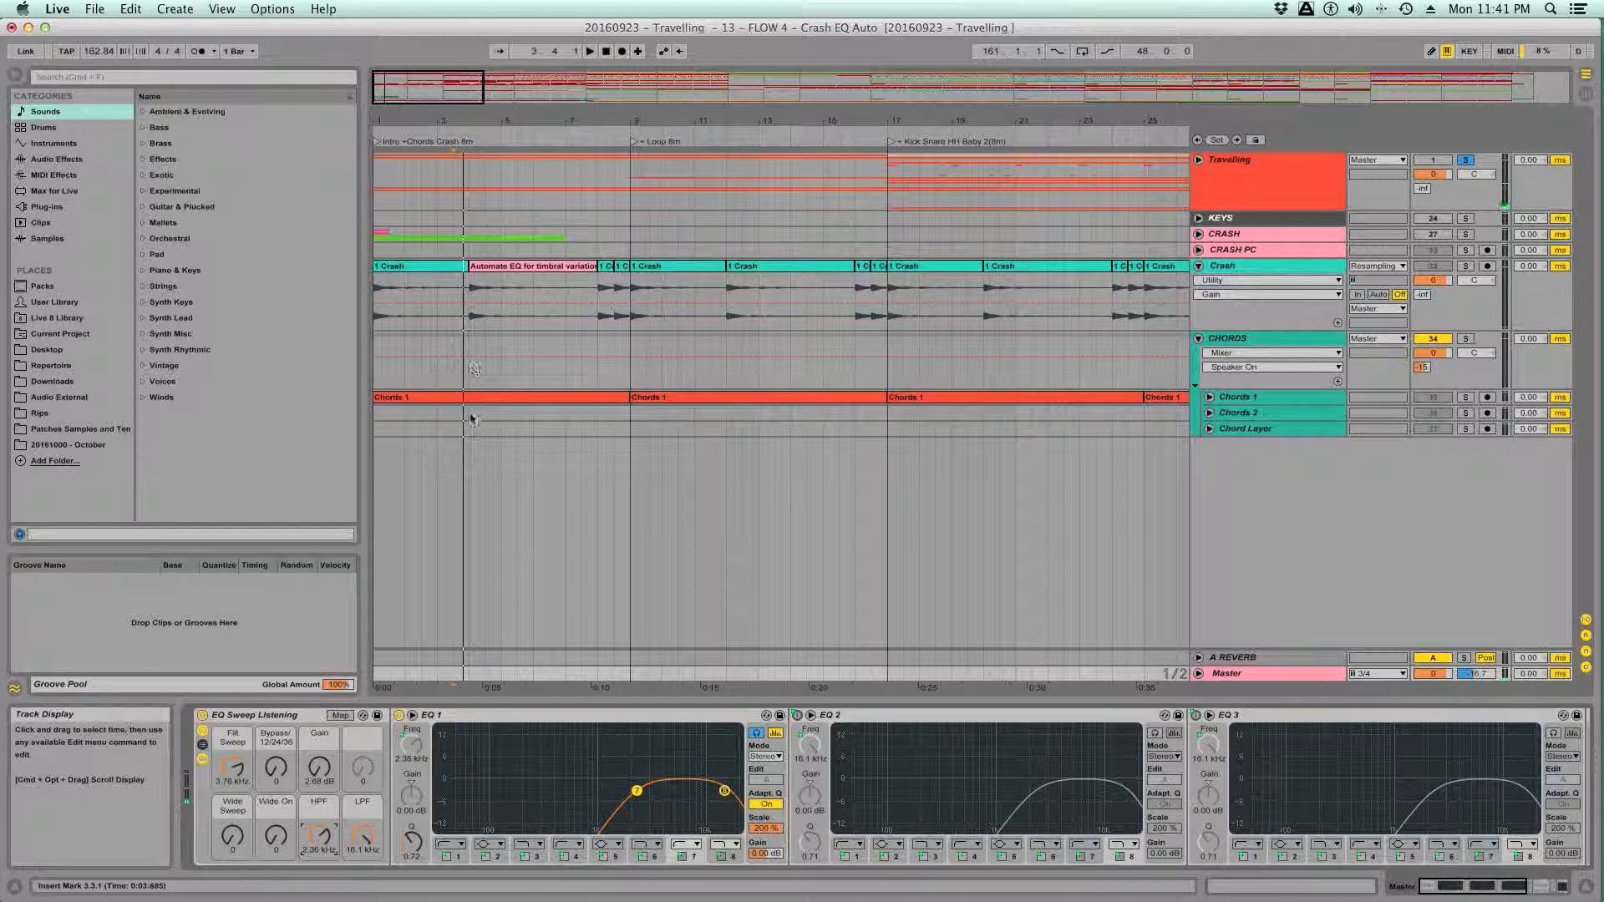
pyautogui.click(457, 678)
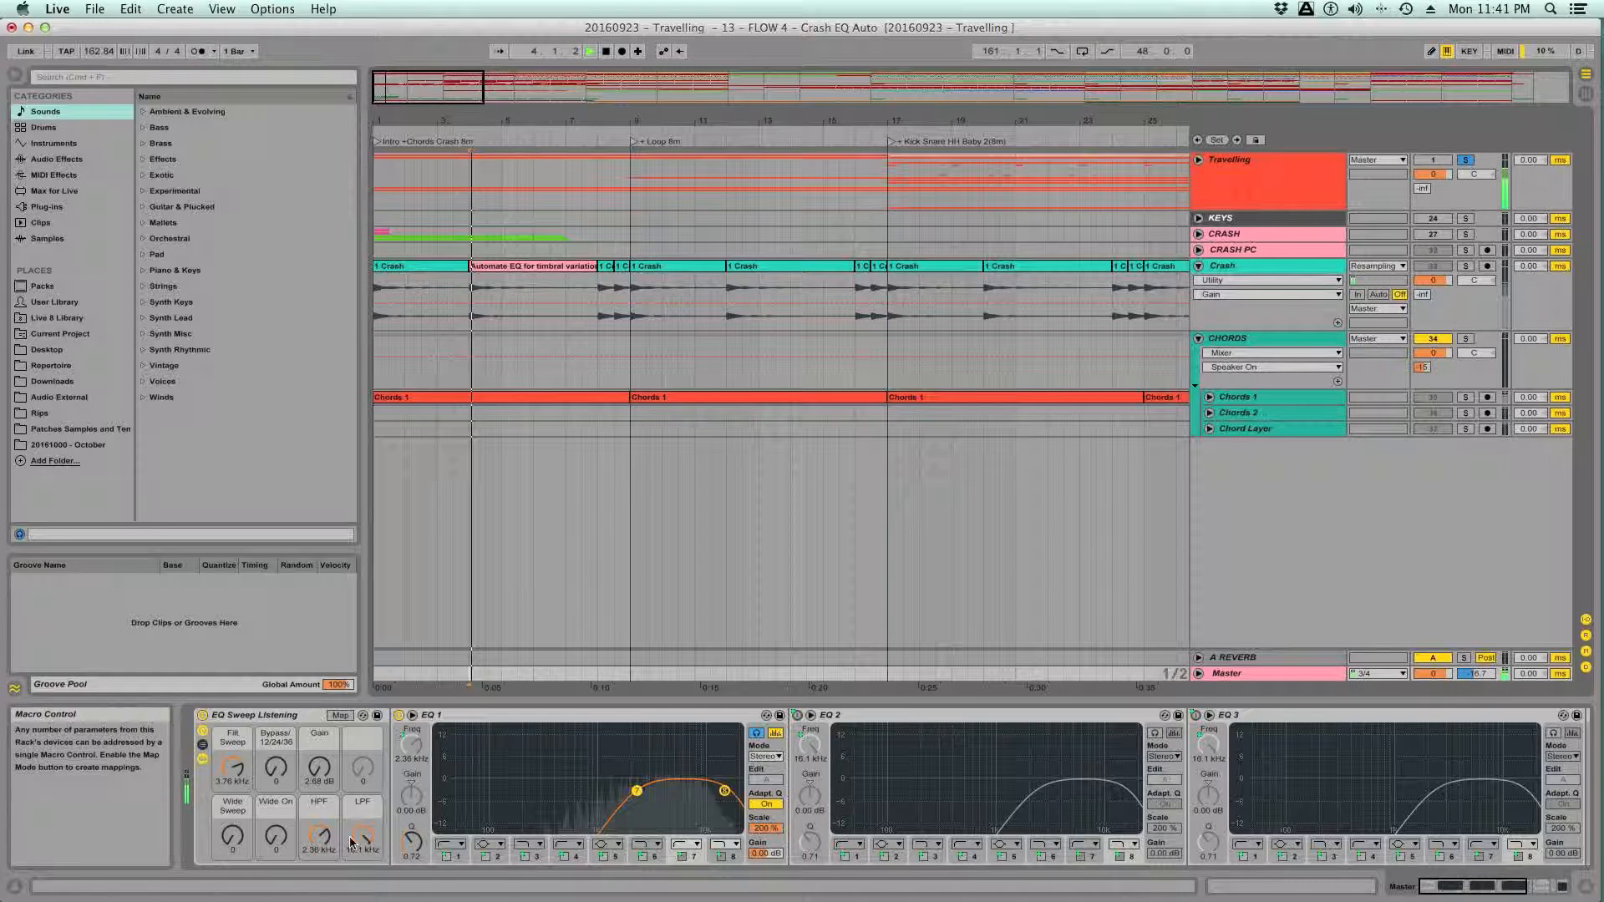
pyautogui.click(376, 677)
pyautogui.press('space')
pyautogui.press('space')
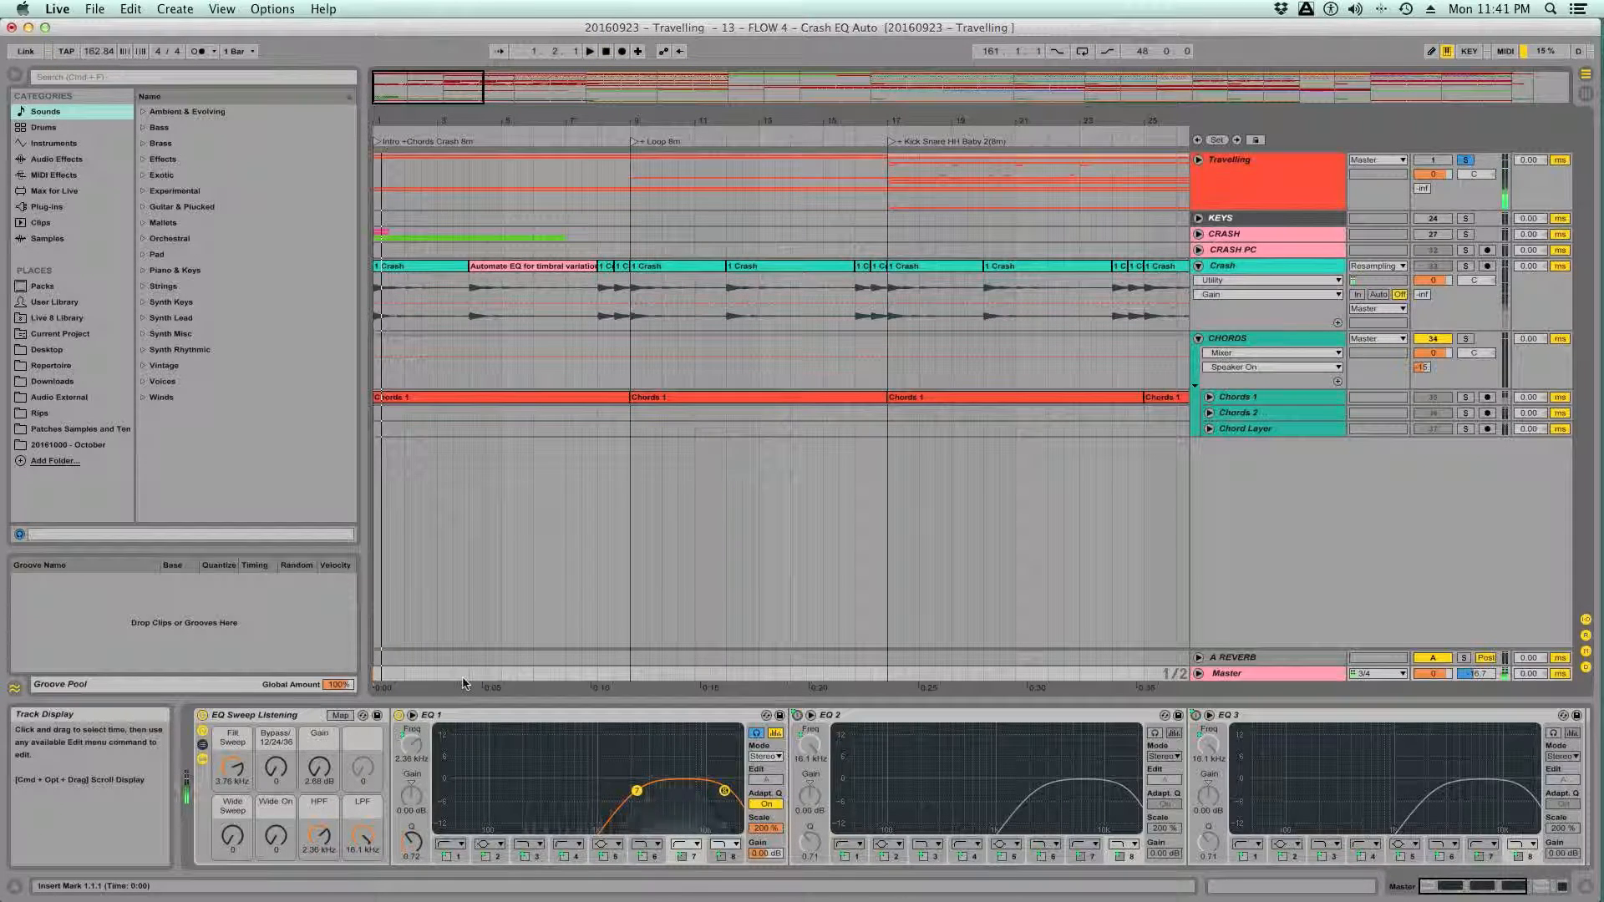
# - Set the rack's filter sweep to 6.00 kHz, Bypass to 10, HPF to 2.90 kHz and LPF to 15.3 kHz, and compare the first two crashes
pyautogui.click(377, 677)
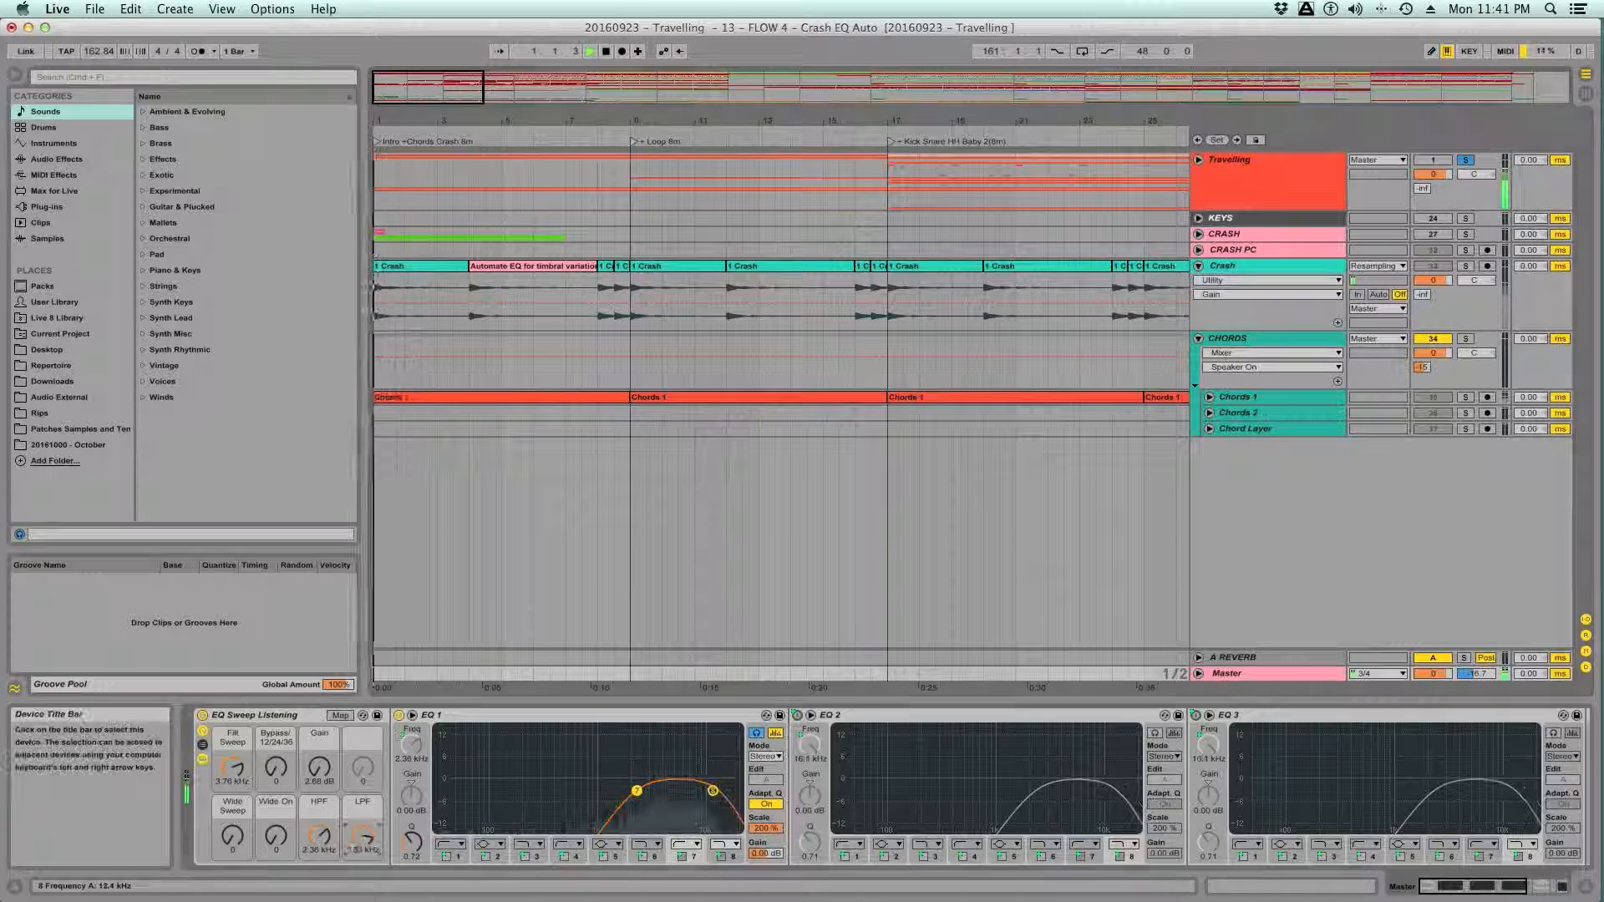
pyautogui.moveTo(363, 836); pyautogui.dragTo(319, 834)
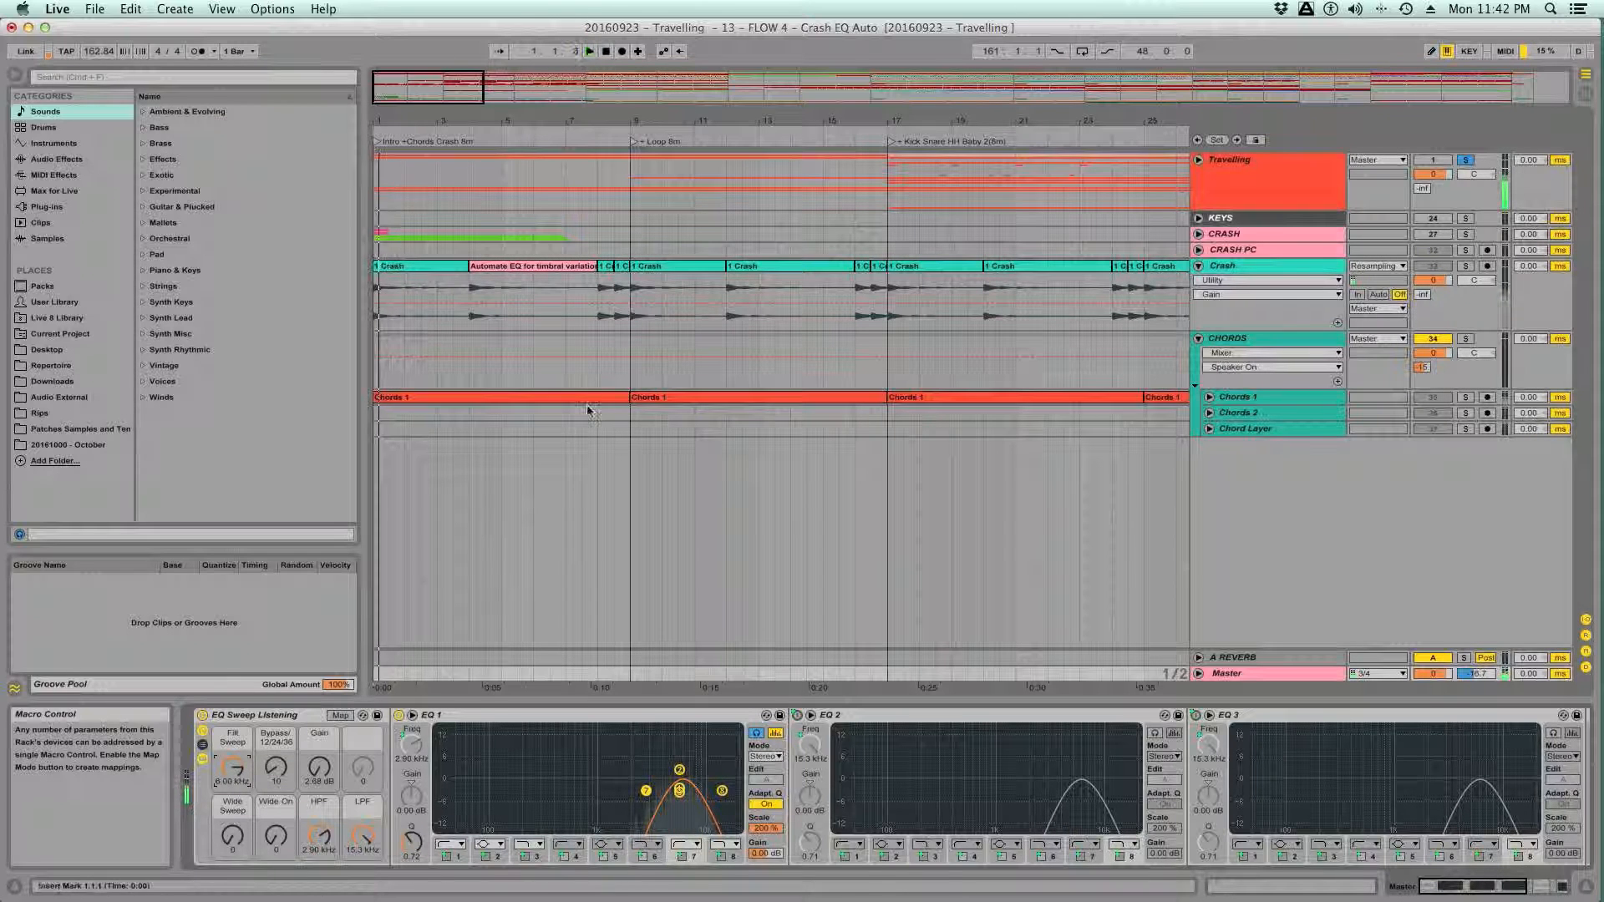
pyautogui.click(473, 673)
pyautogui.press('space')
pyautogui.click(395, 686)
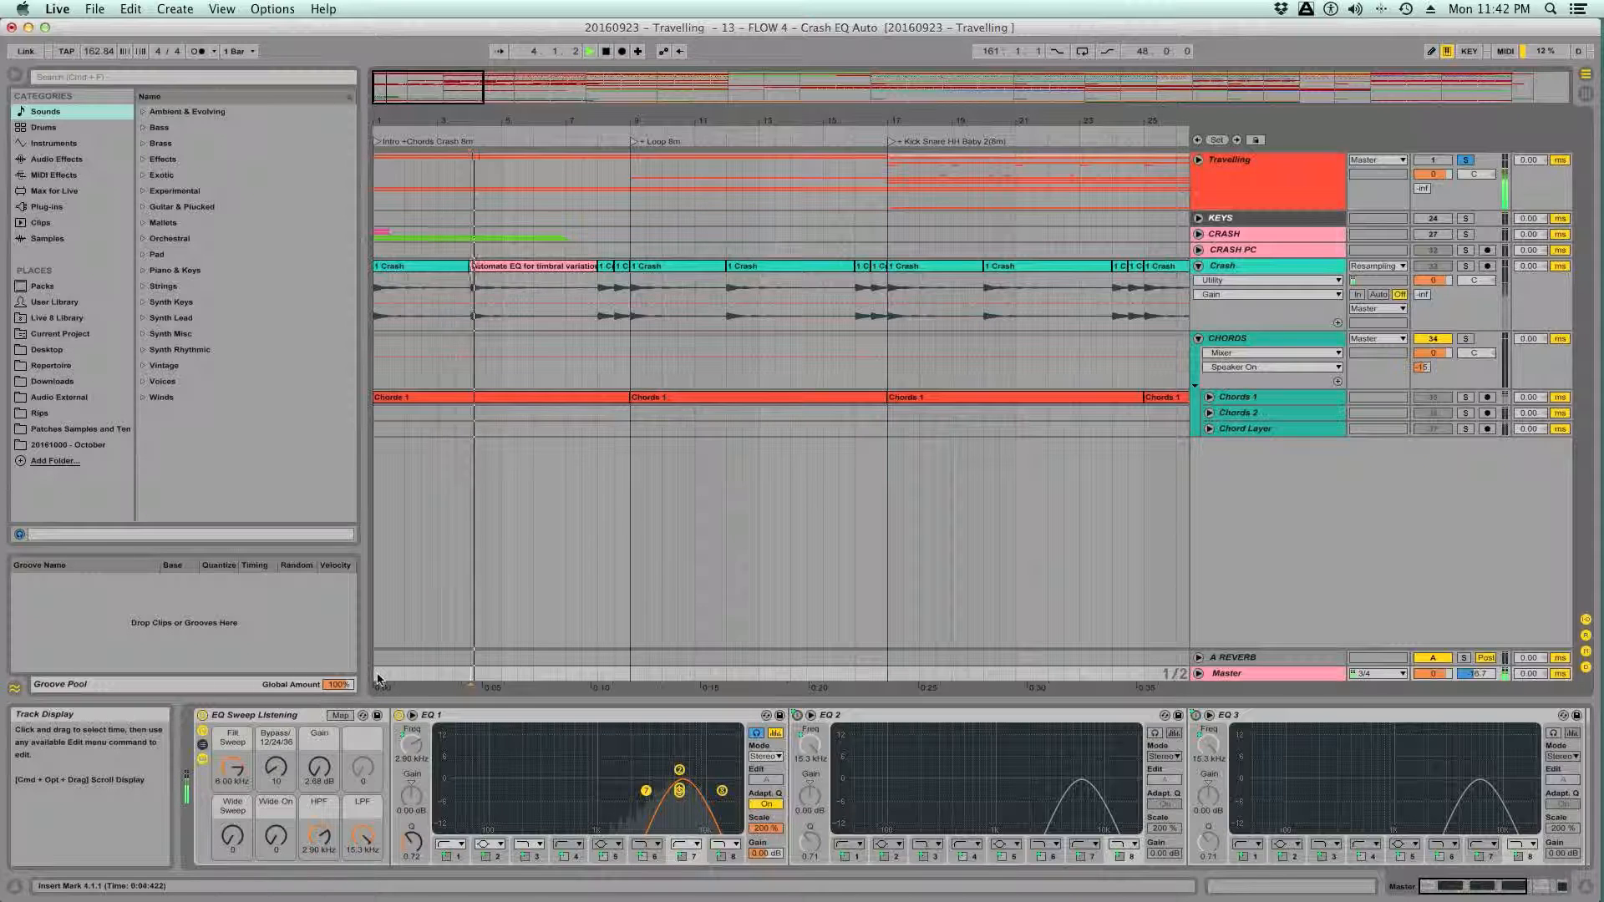
pyautogui.click(471, 675)
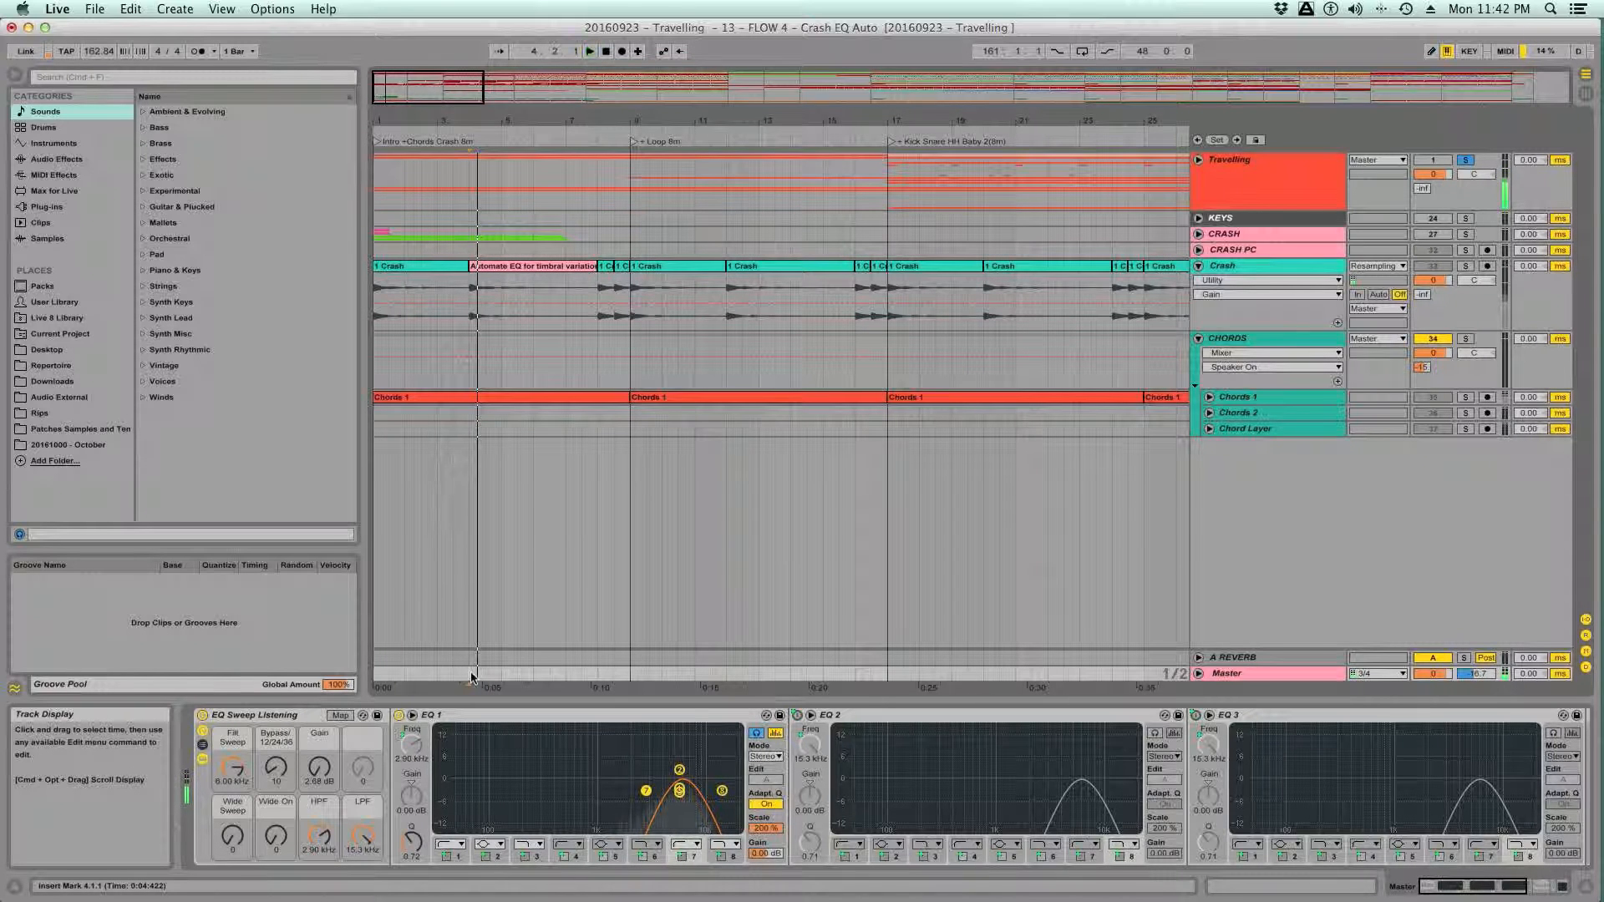
# - Turn off the EQ Sweep Listening rack and unsolo the Travelling group
pyautogui.click(202, 716)
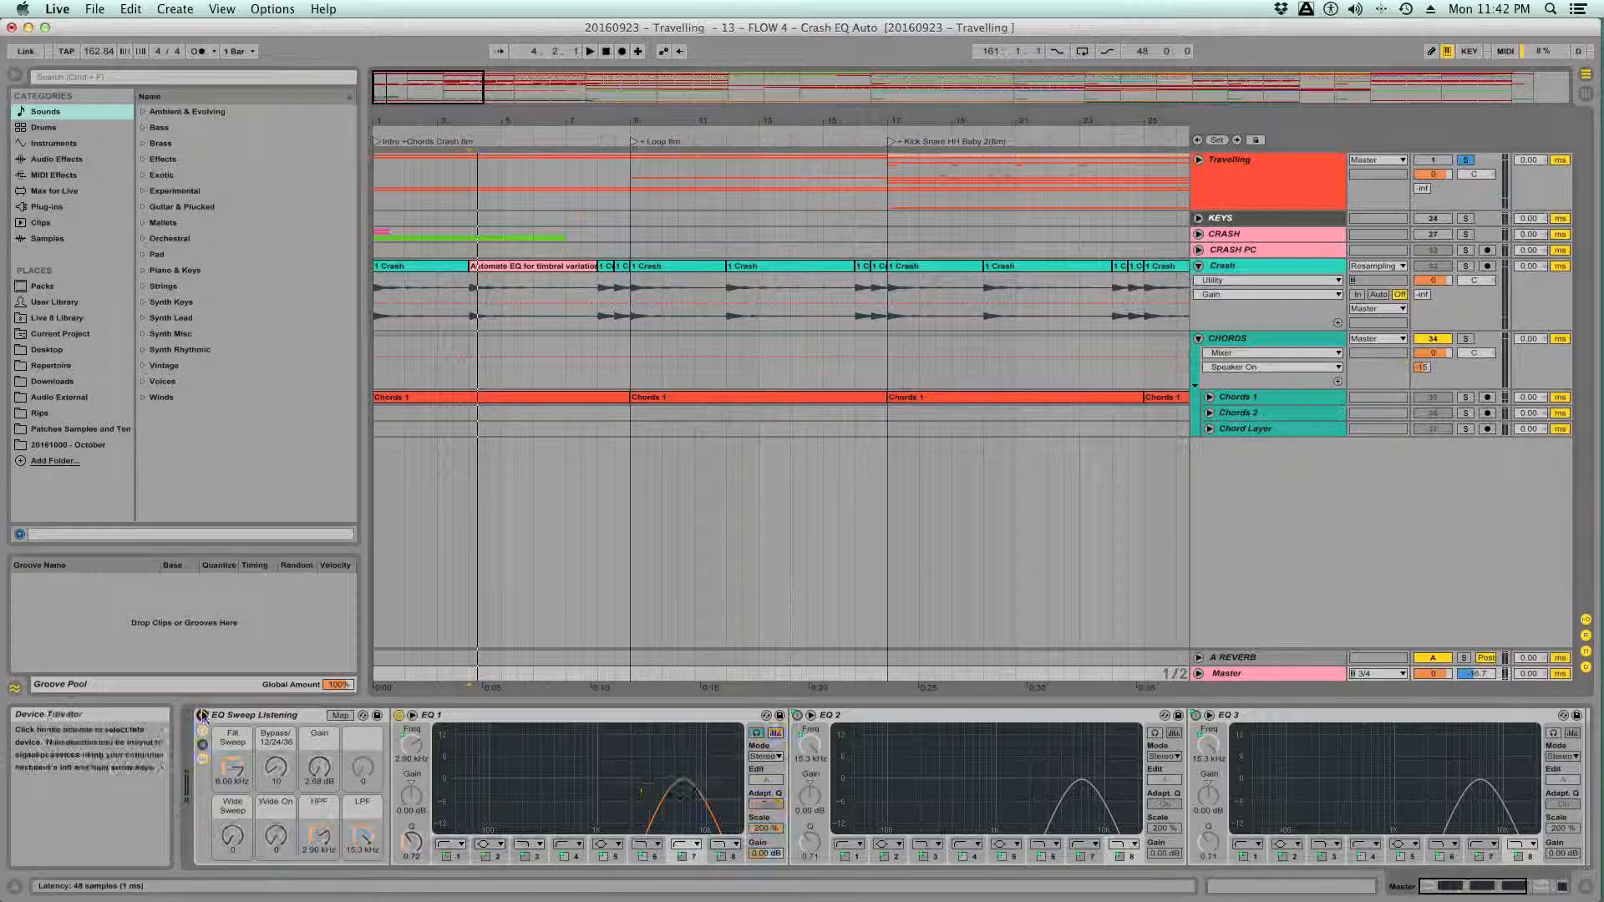
pyautogui.click(1465, 160)
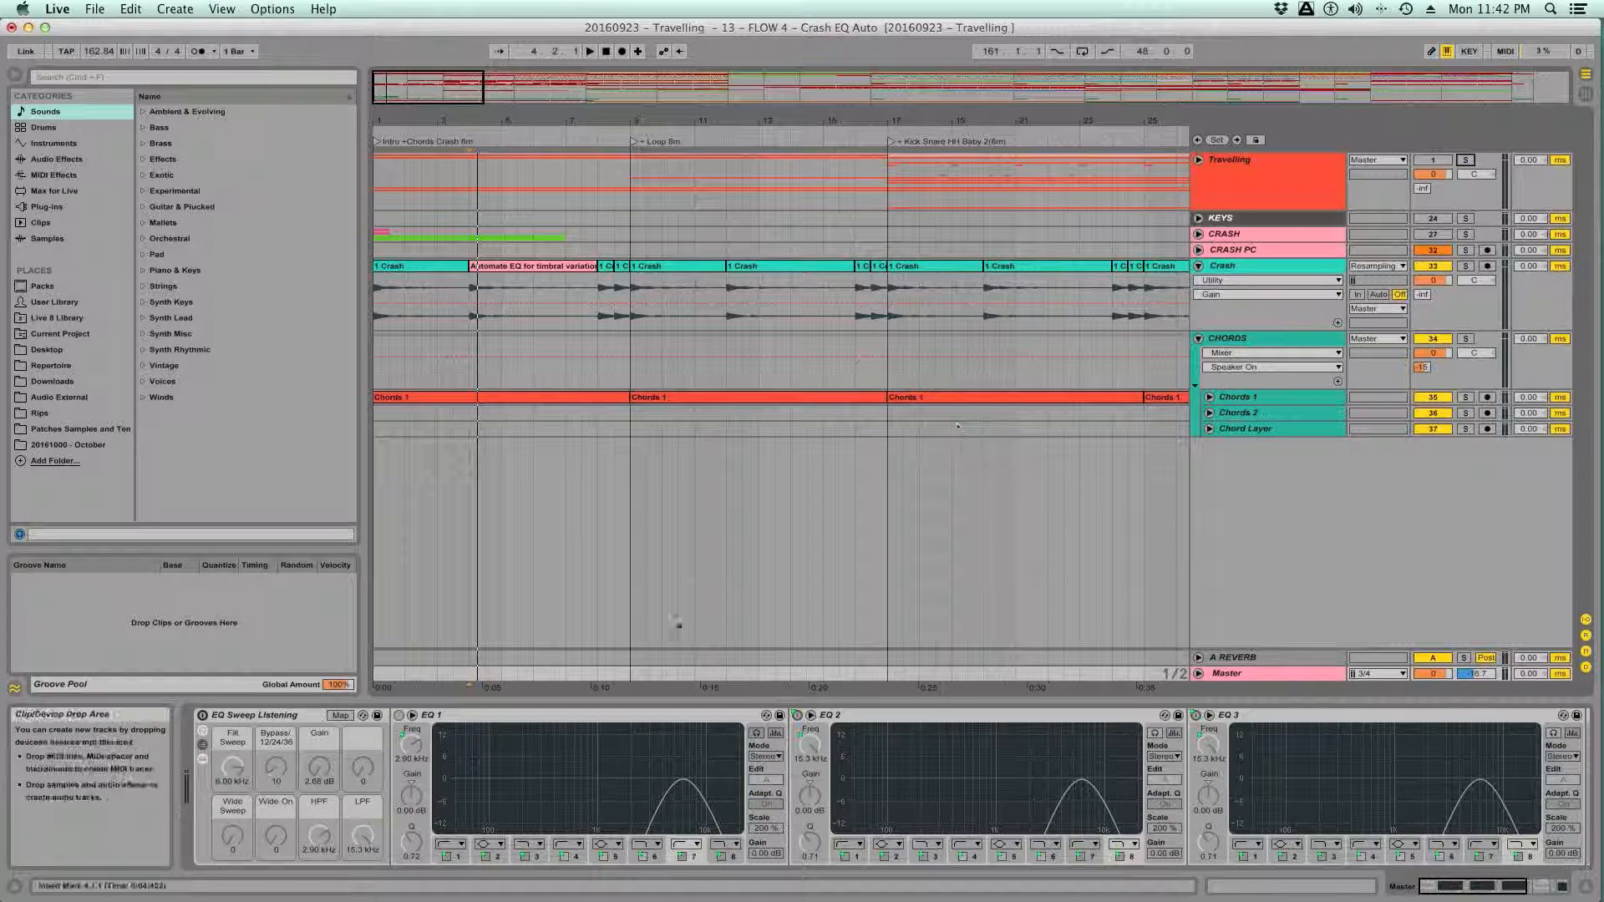
# - Add an EQ Eight audio effect to the Crash track after the Utility device
pyautogui.click(1227, 268)
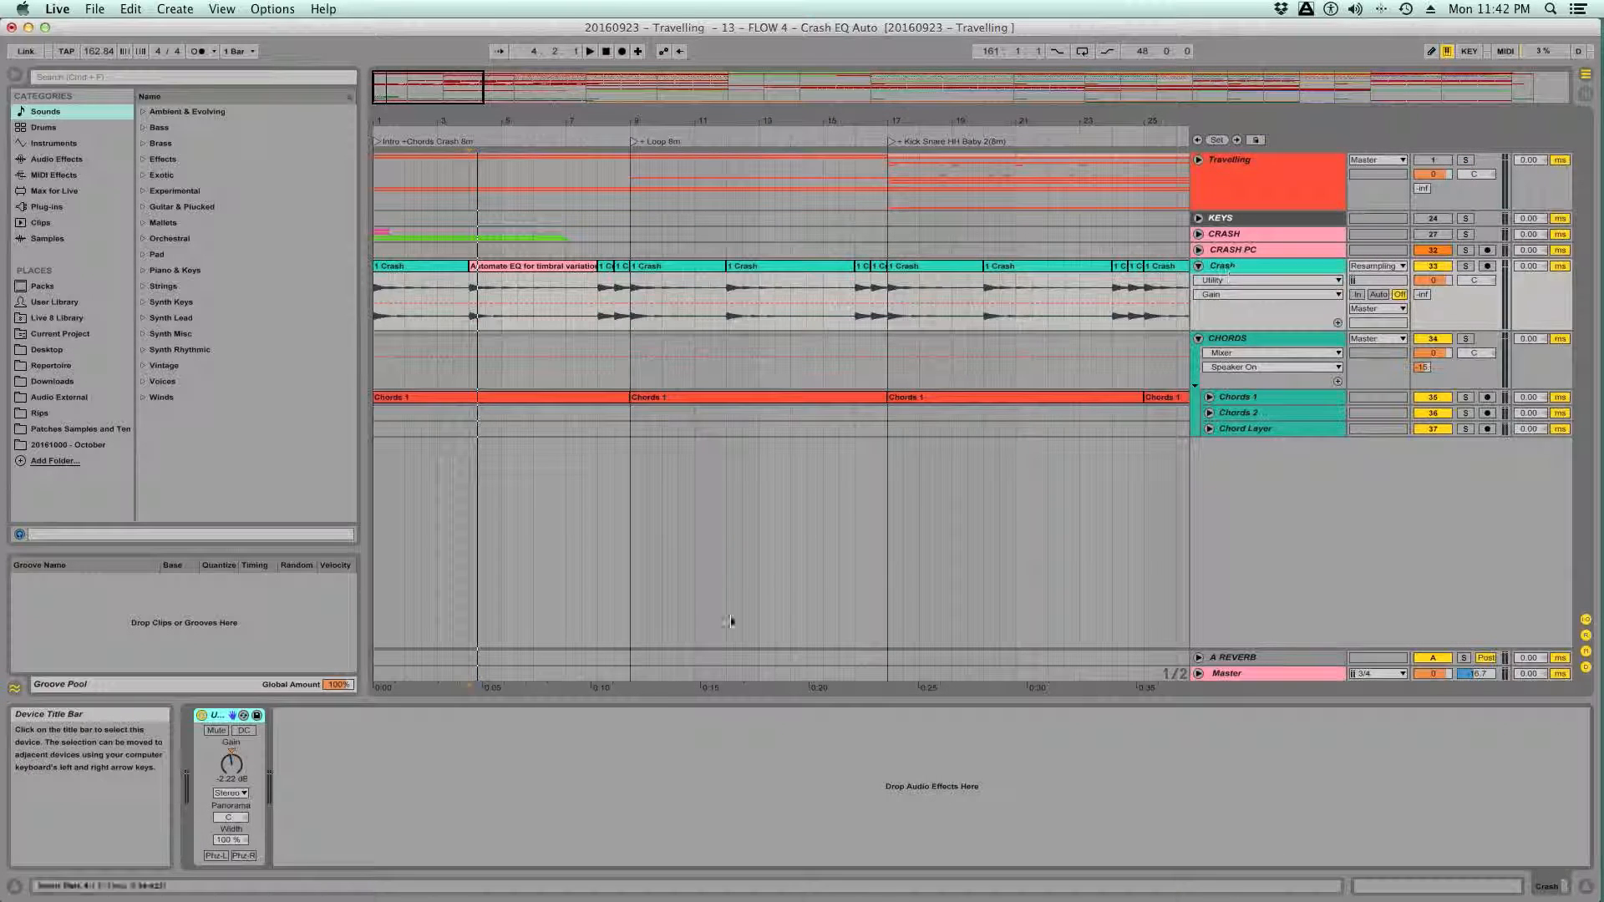
pyautogui.click(53, 142)
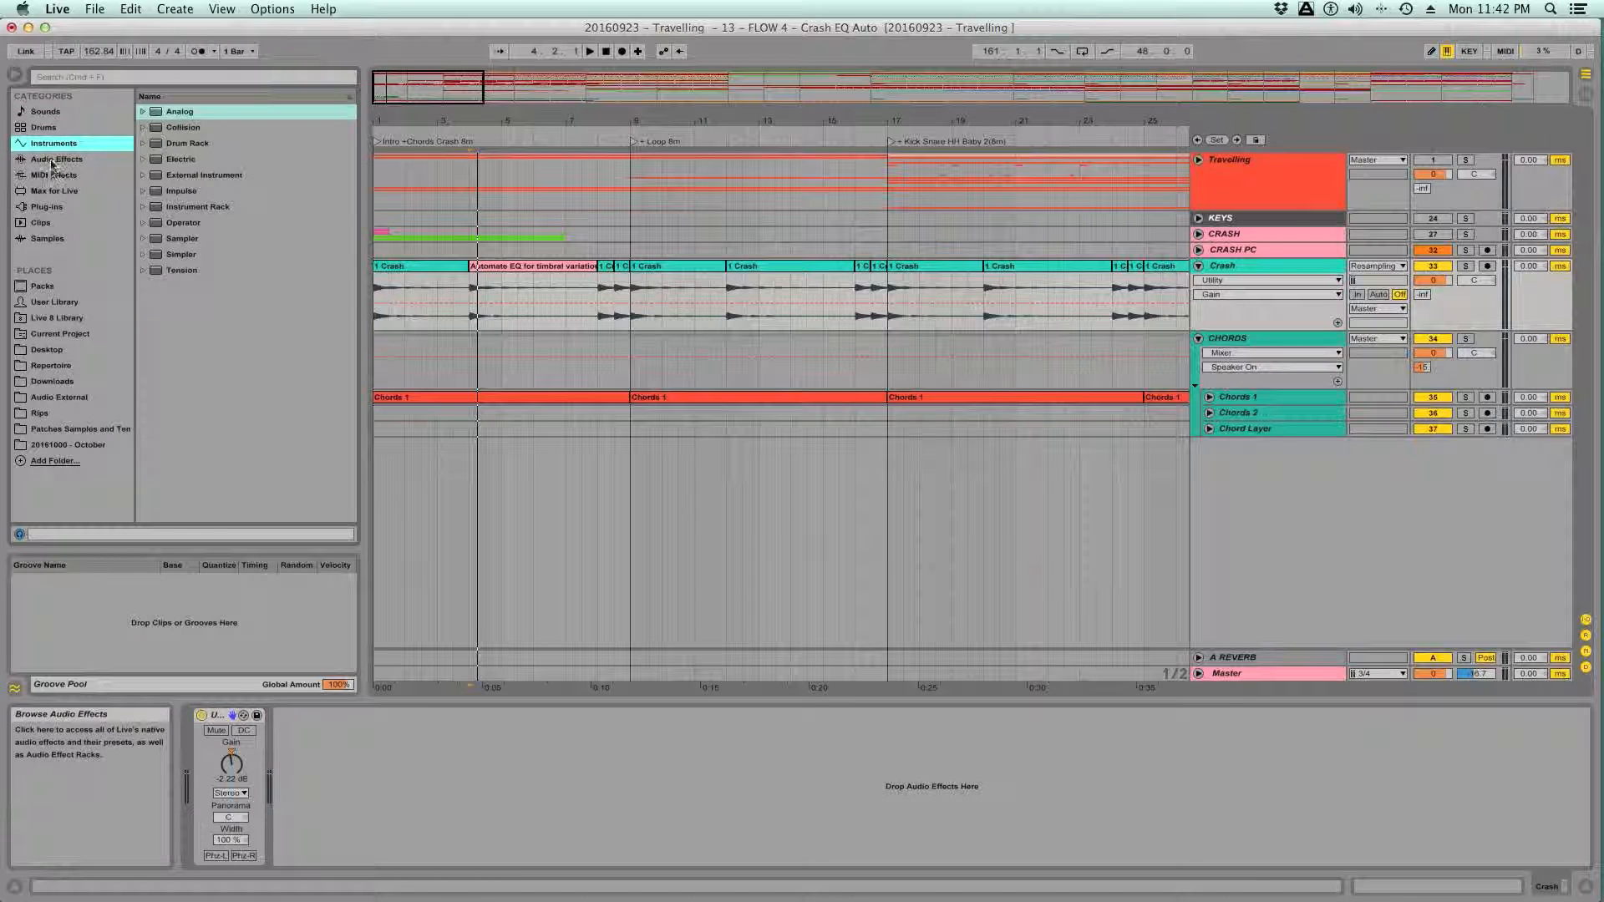
pyautogui.click(56, 159)
pyautogui.doubleClick(178, 252)
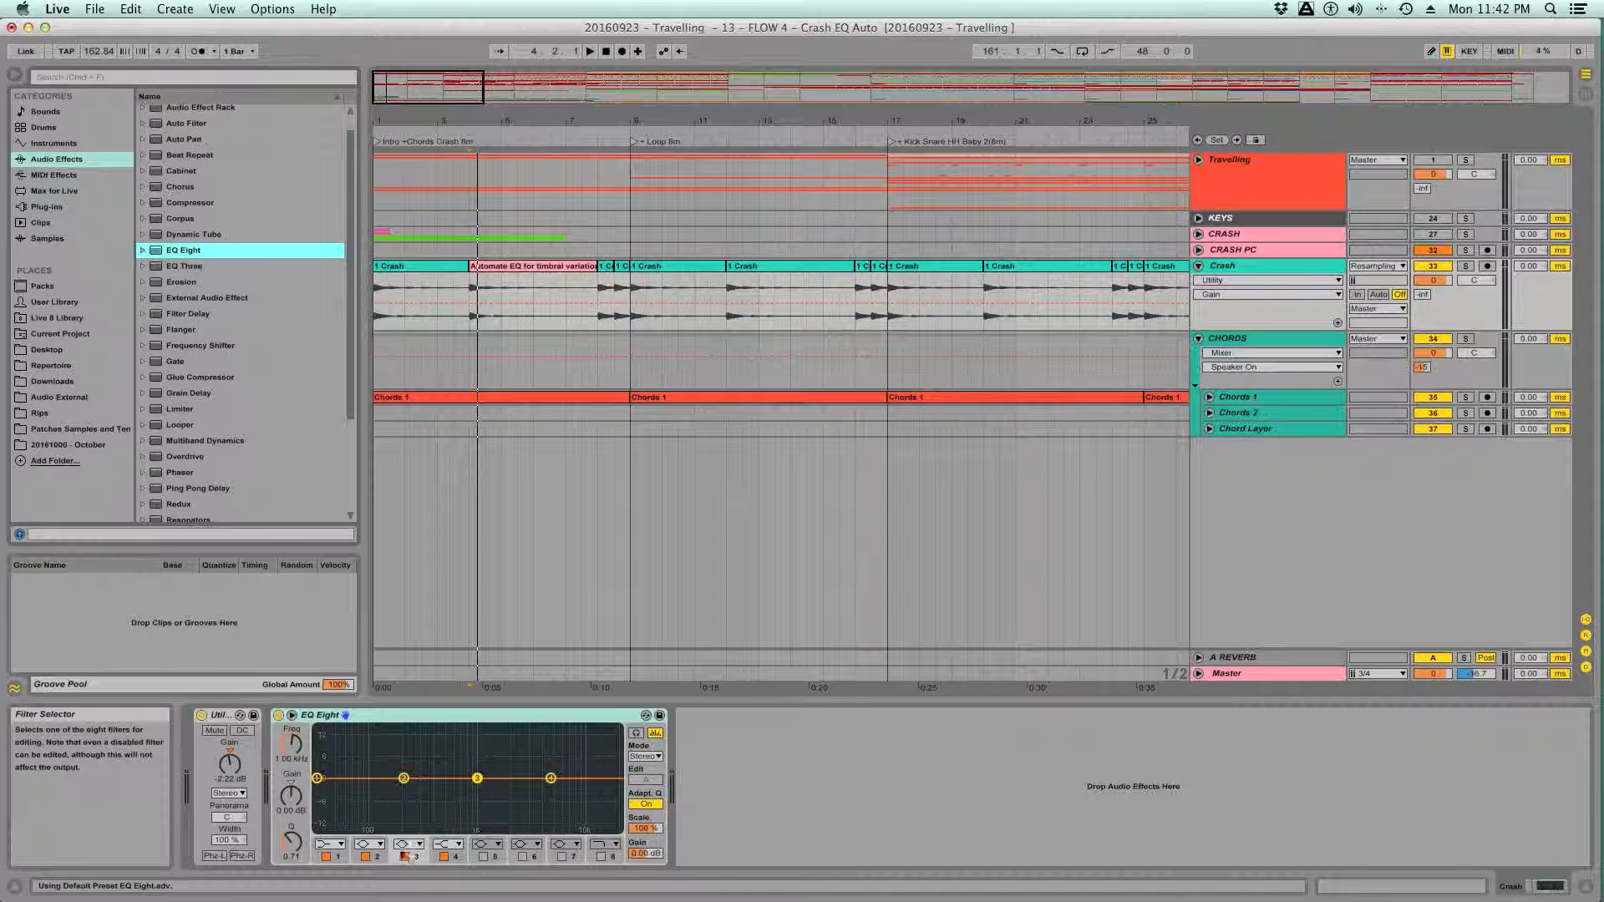
# - Set the third band of the Crash track's EQ Eight to about 6 kHz with a gain of -3.33 dB
pyautogui.click(291, 758)
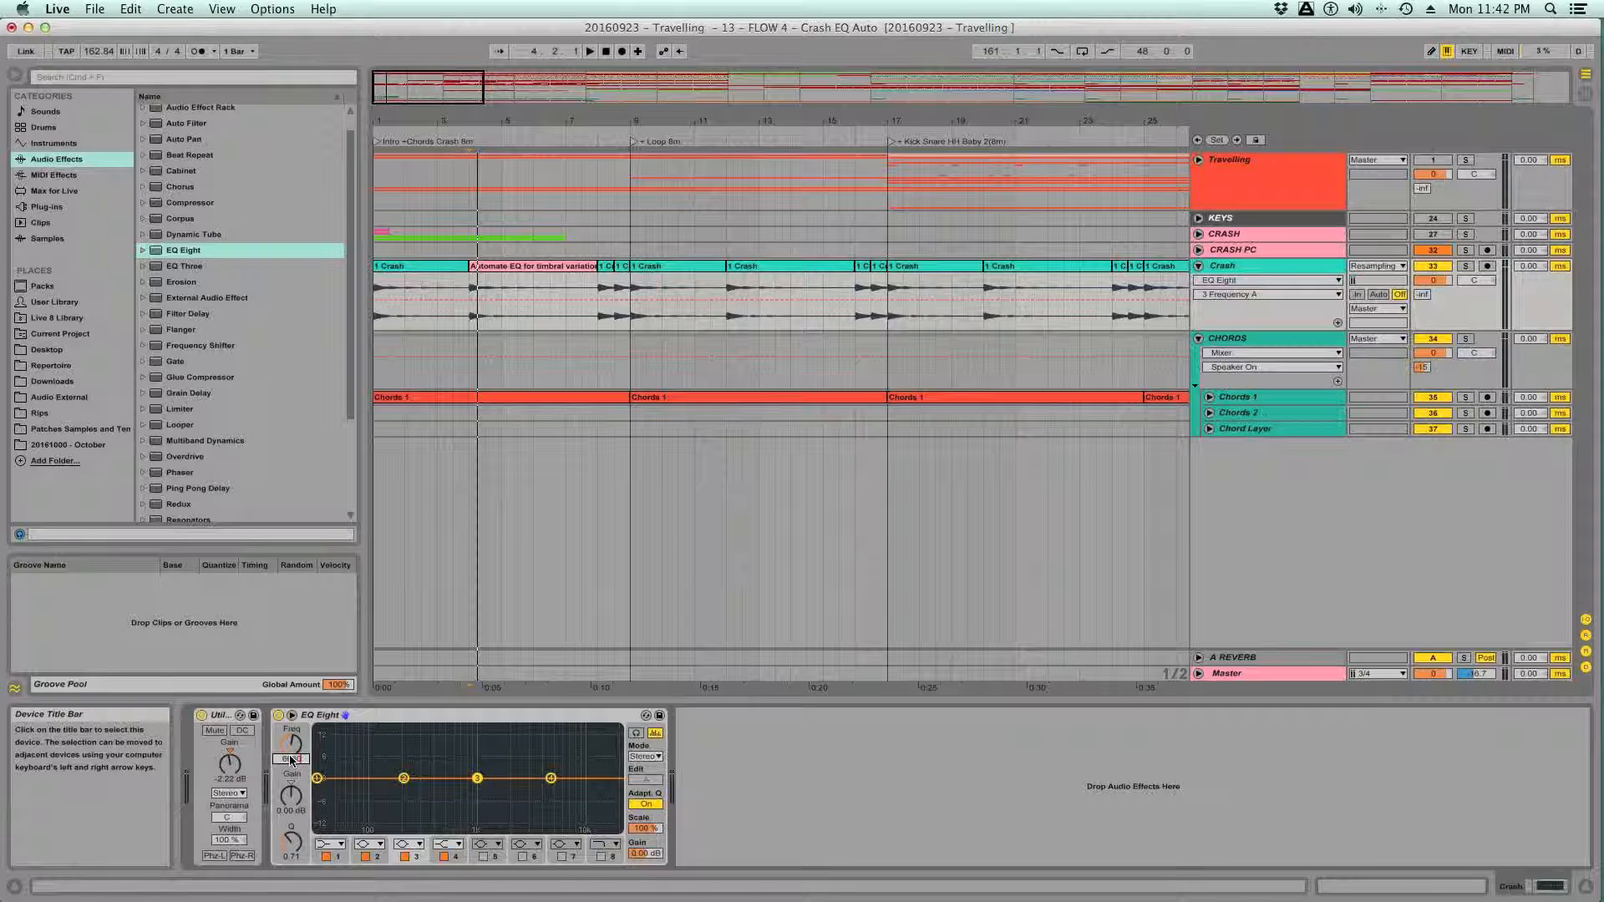
pyautogui.press('Return')
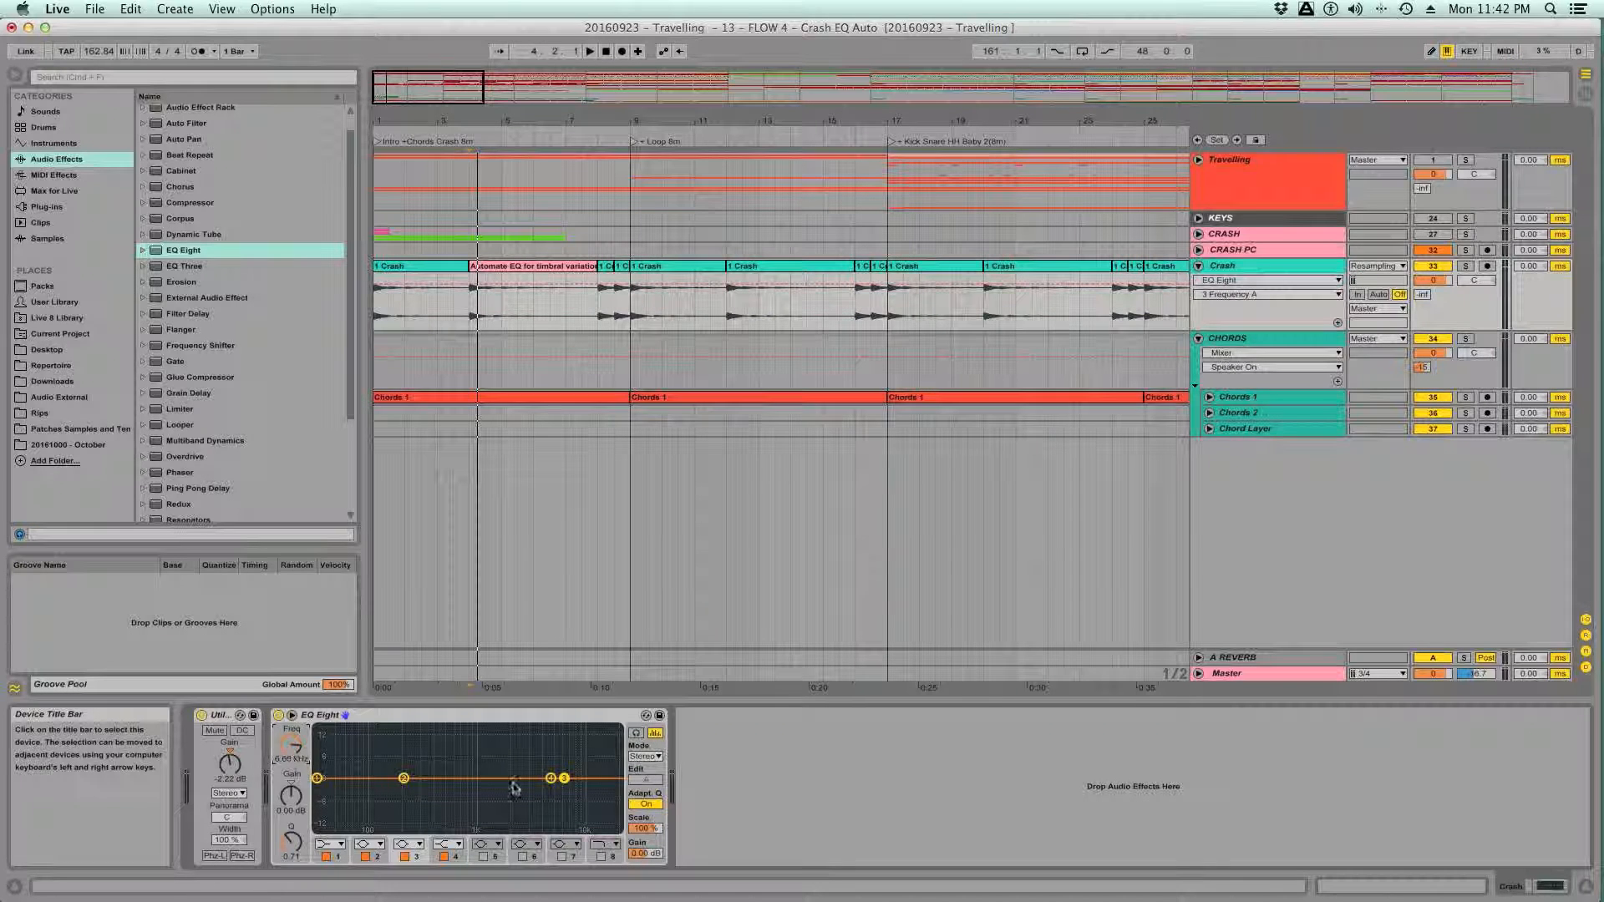
pyautogui.moveTo(301, 802); pyautogui.dragTo(300, 809)
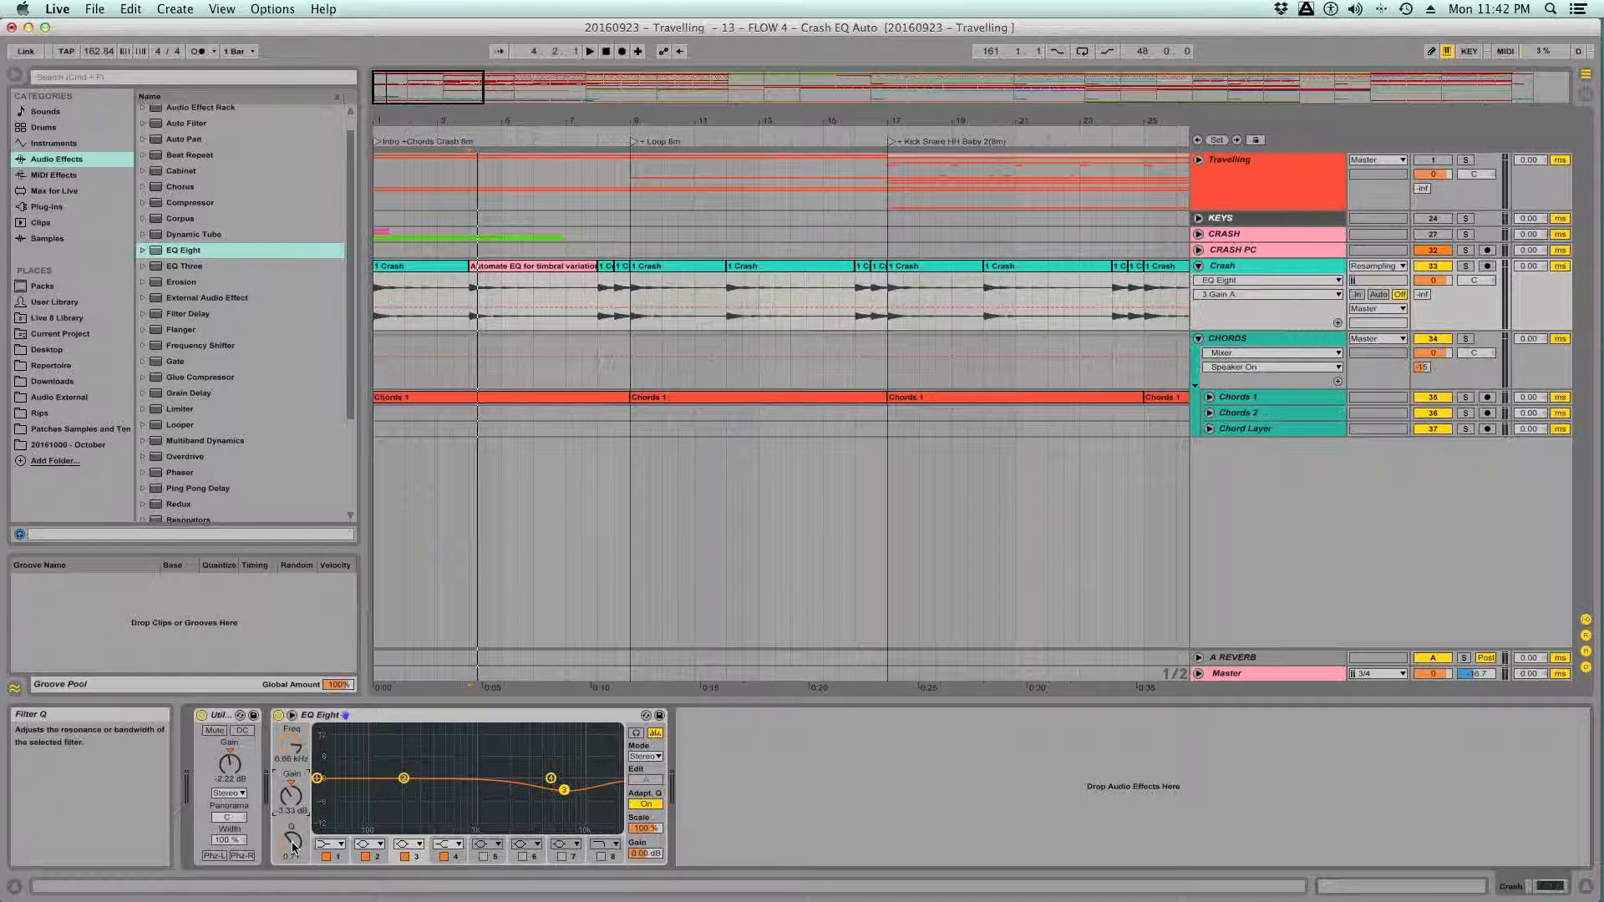
# - Play the crash hits at bars 1 and 4 to judge the EQ cut
pyautogui.click(380, 680)
pyautogui.press('space')
pyautogui.click(473, 670)
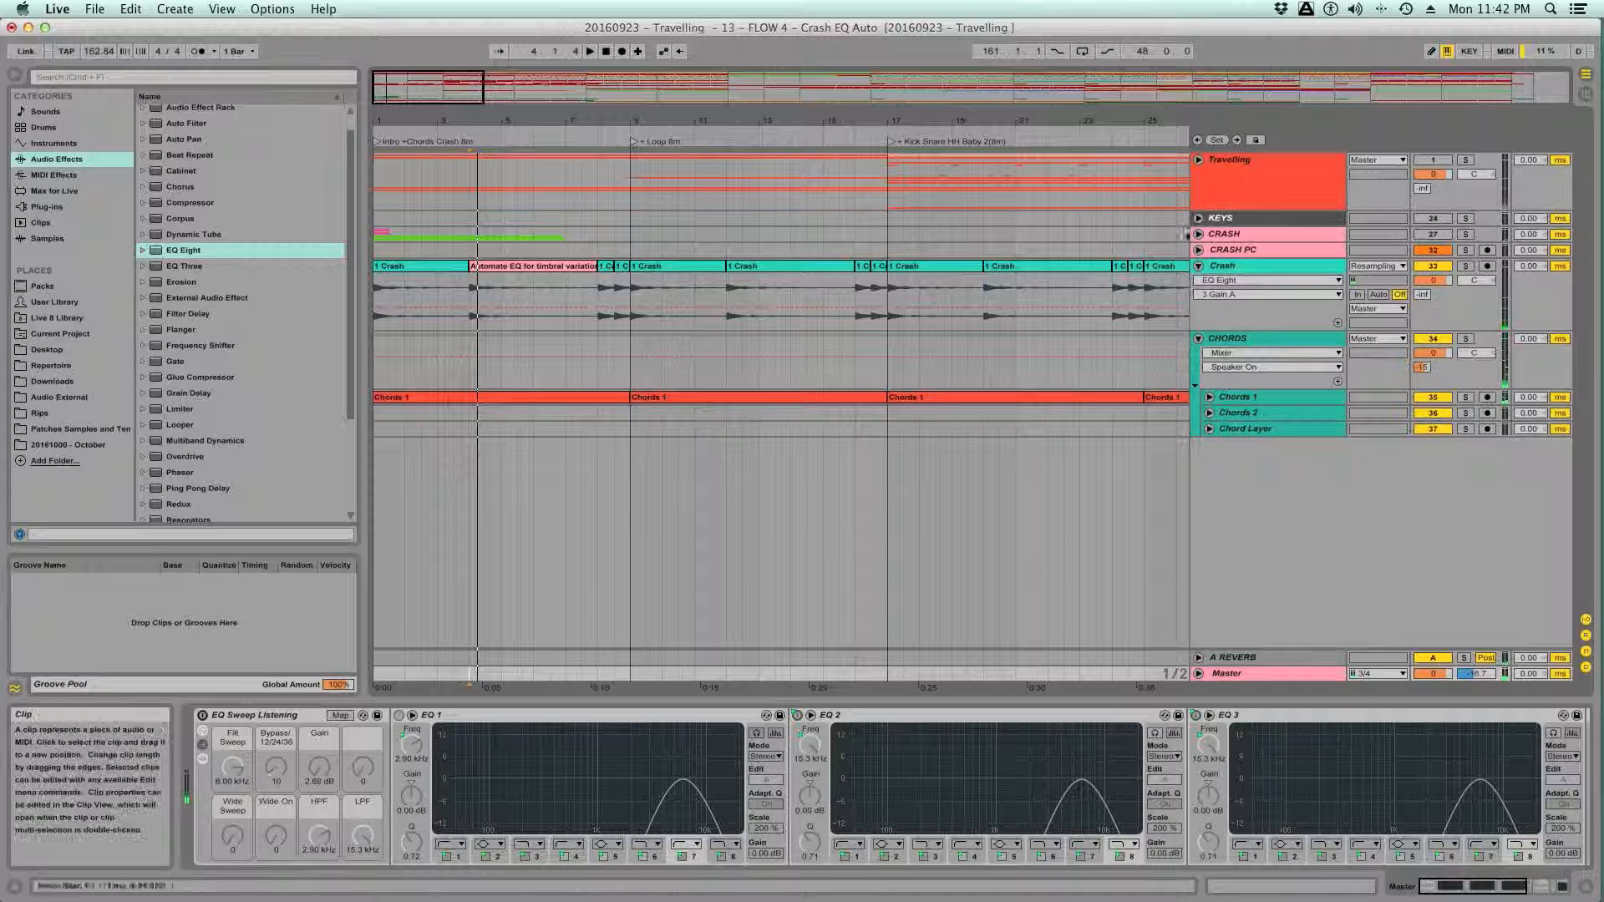
# - Compare the Crash track's bar 4 hit with its EQ Eight switched on and off
pyautogui.click(768, 328)
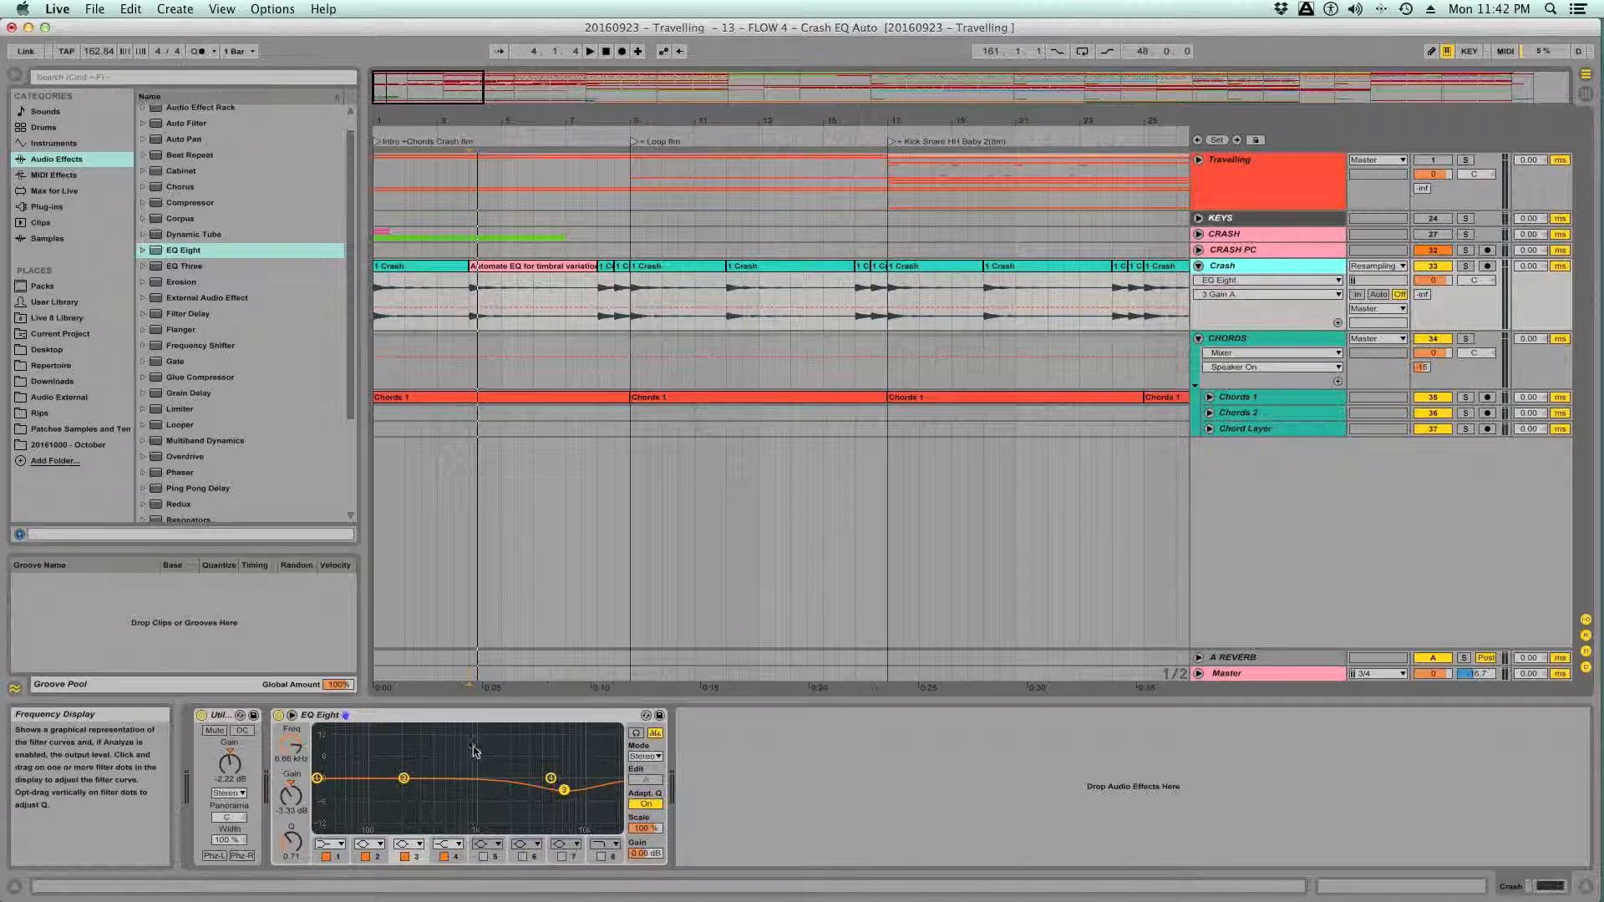
pyautogui.click(279, 716)
pyautogui.click(279, 716)
pyautogui.click(279, 715)
pyautogui.click(279, 716)
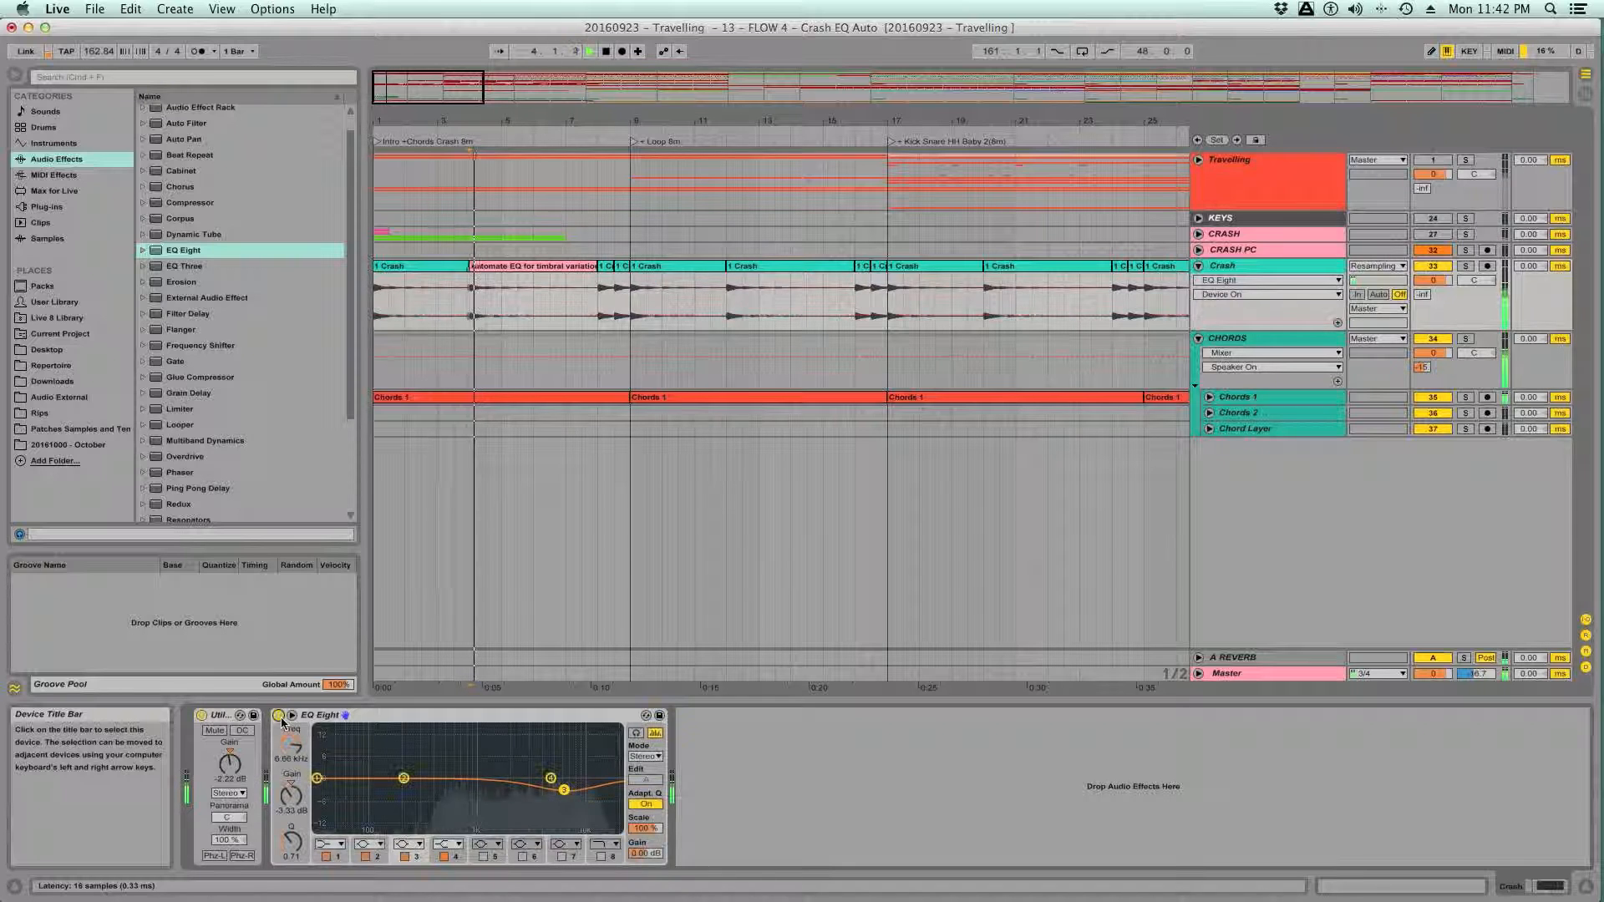
pyautogui.click(279, 716)
# - Audition the Travelling reference group solo at bars 1 and 4, and unsolo it
pyautogui.click(1465, 160)
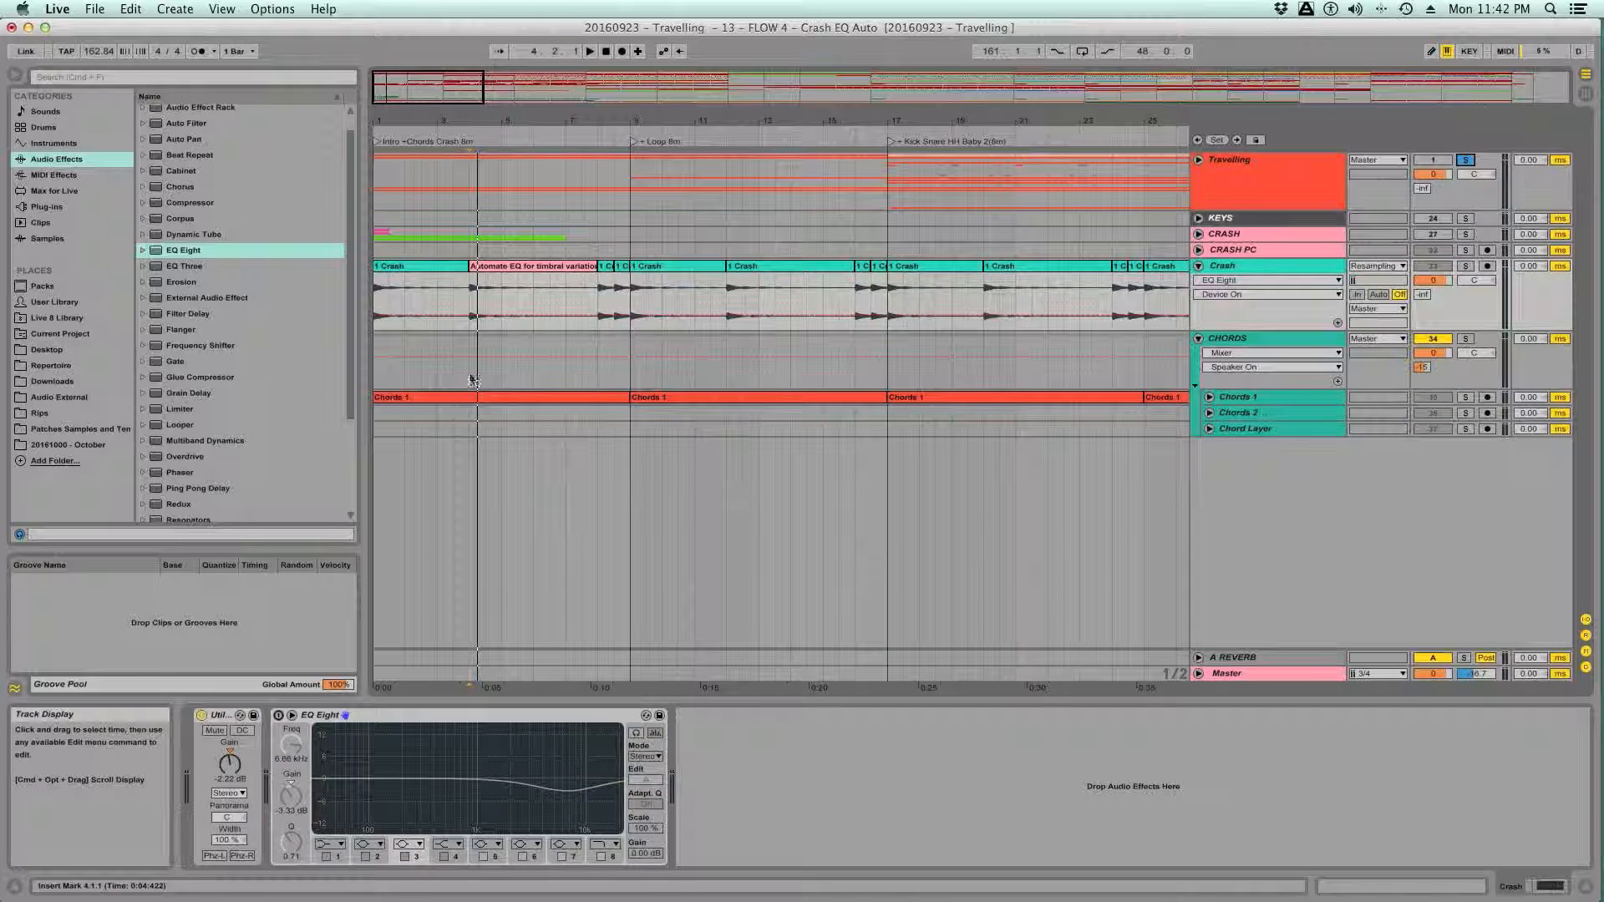
pyautogui.click(472, 378)
pyautogui.press('space')
pyautogui.click(375, 373)
pyautogui.press('space')
pyautogui.press('space')
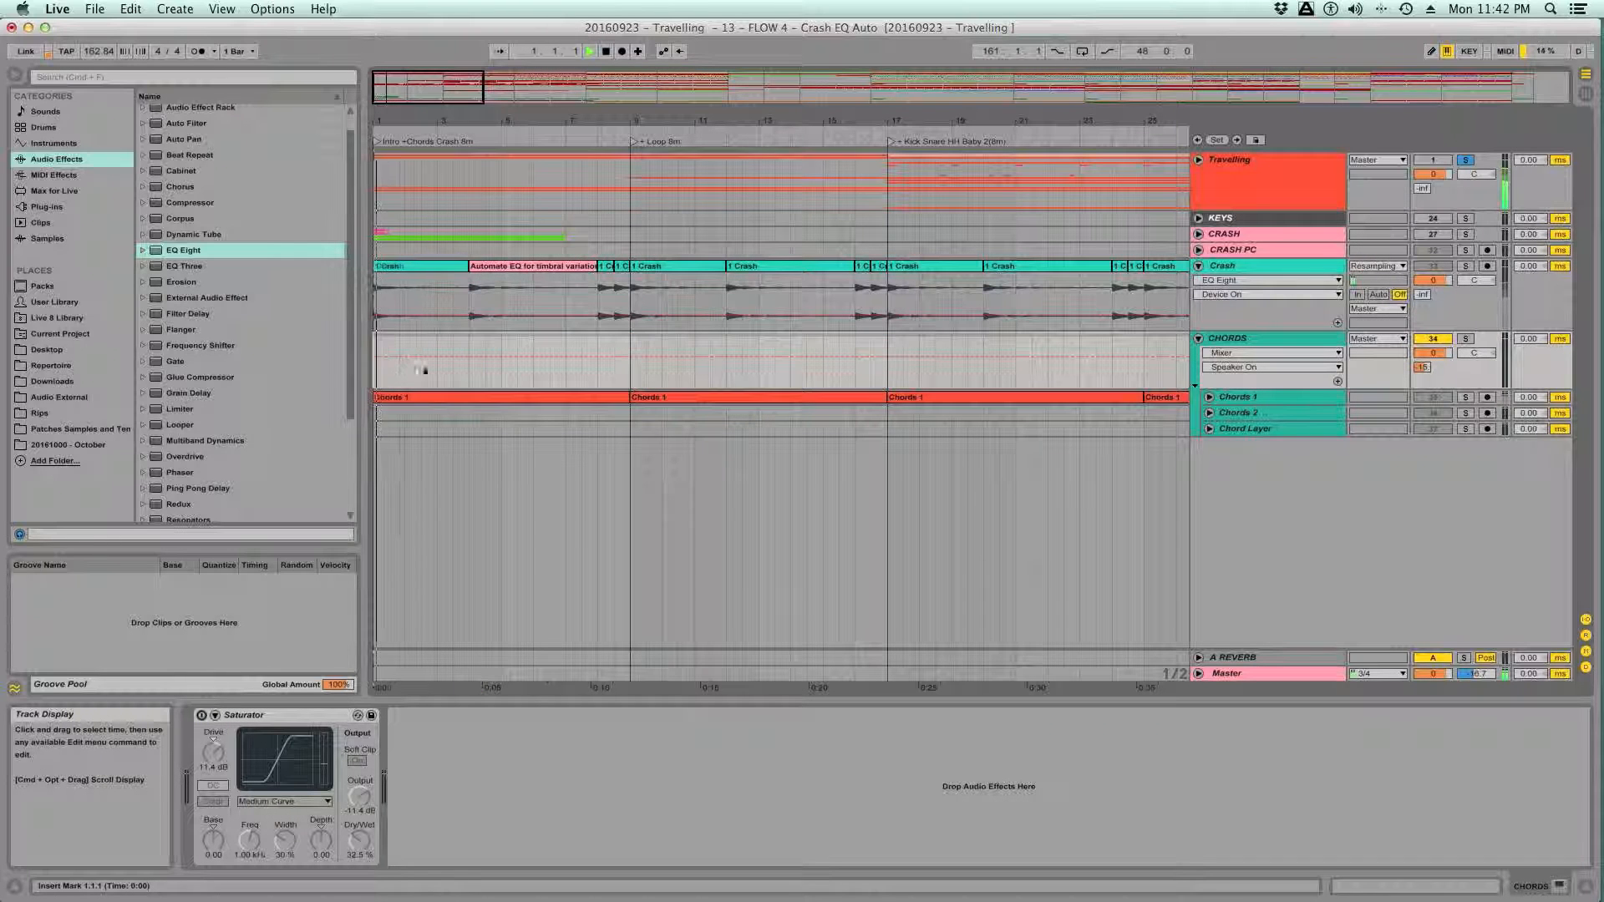
pyautogui.click(469, 368)
pyautogui.press('space')
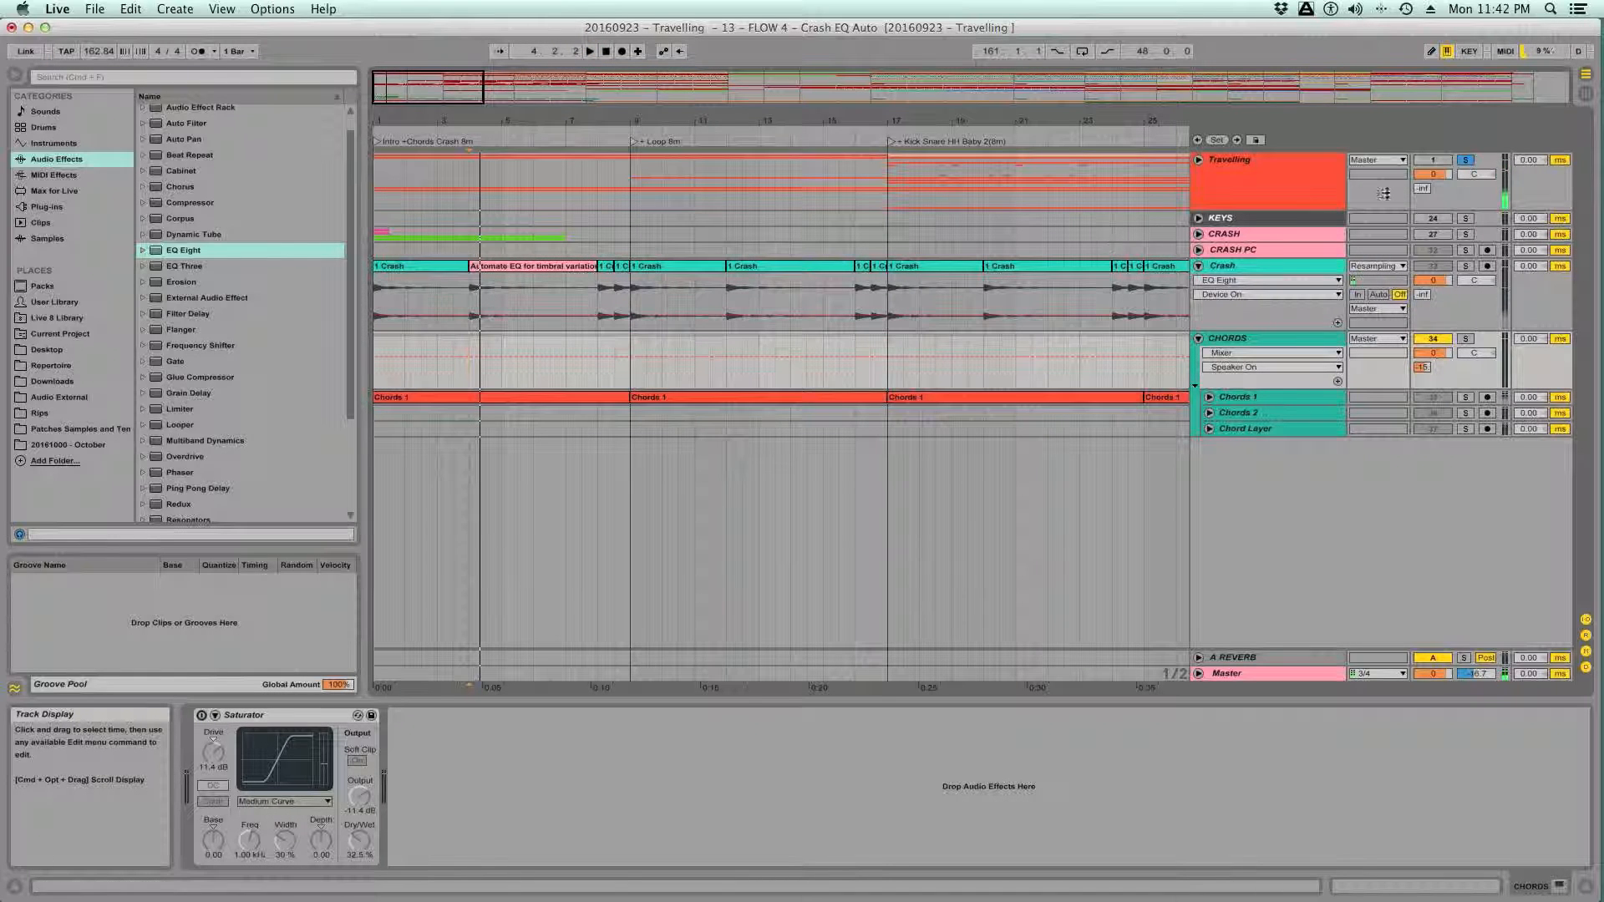
pyautogui.click(1465, 160)
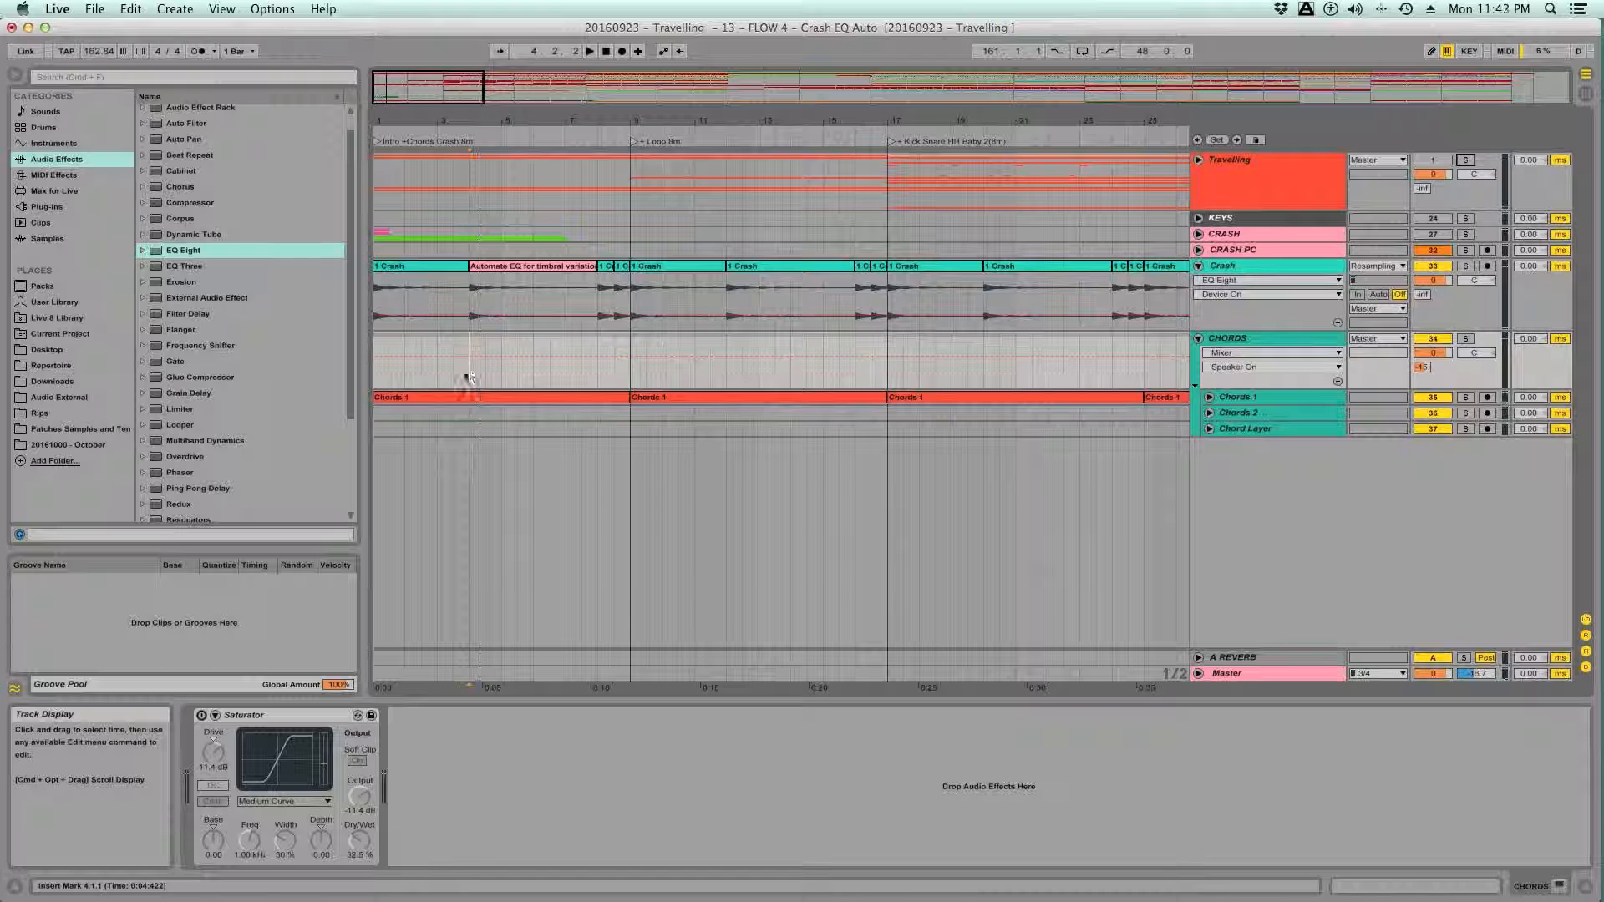
# - Replay the Crash clip at bar 4 while toggling EQ Eight to compare it with the reference
pyautogui.click(493, 266)
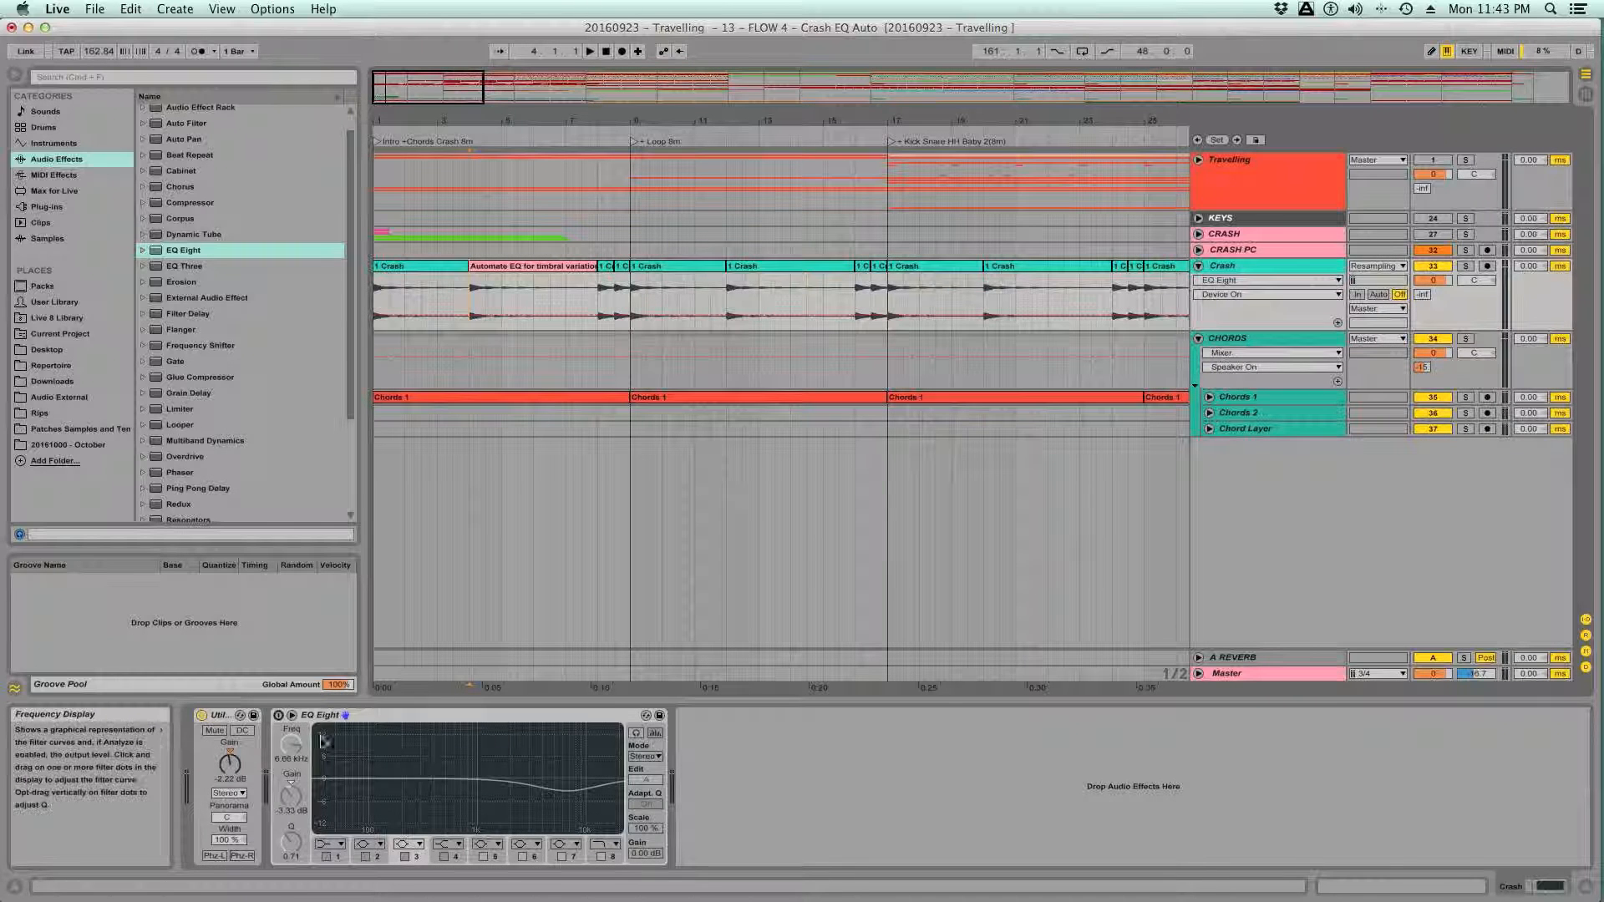
pyautogui.press('space')
pyautogui.click(279, 715)
pyautogui.click(278, 716)
# - Set the EQ Eight third band's gain to -1.50 dB, compare it against bypass, and leave the device enabled
pyautogui.click(294, 810)
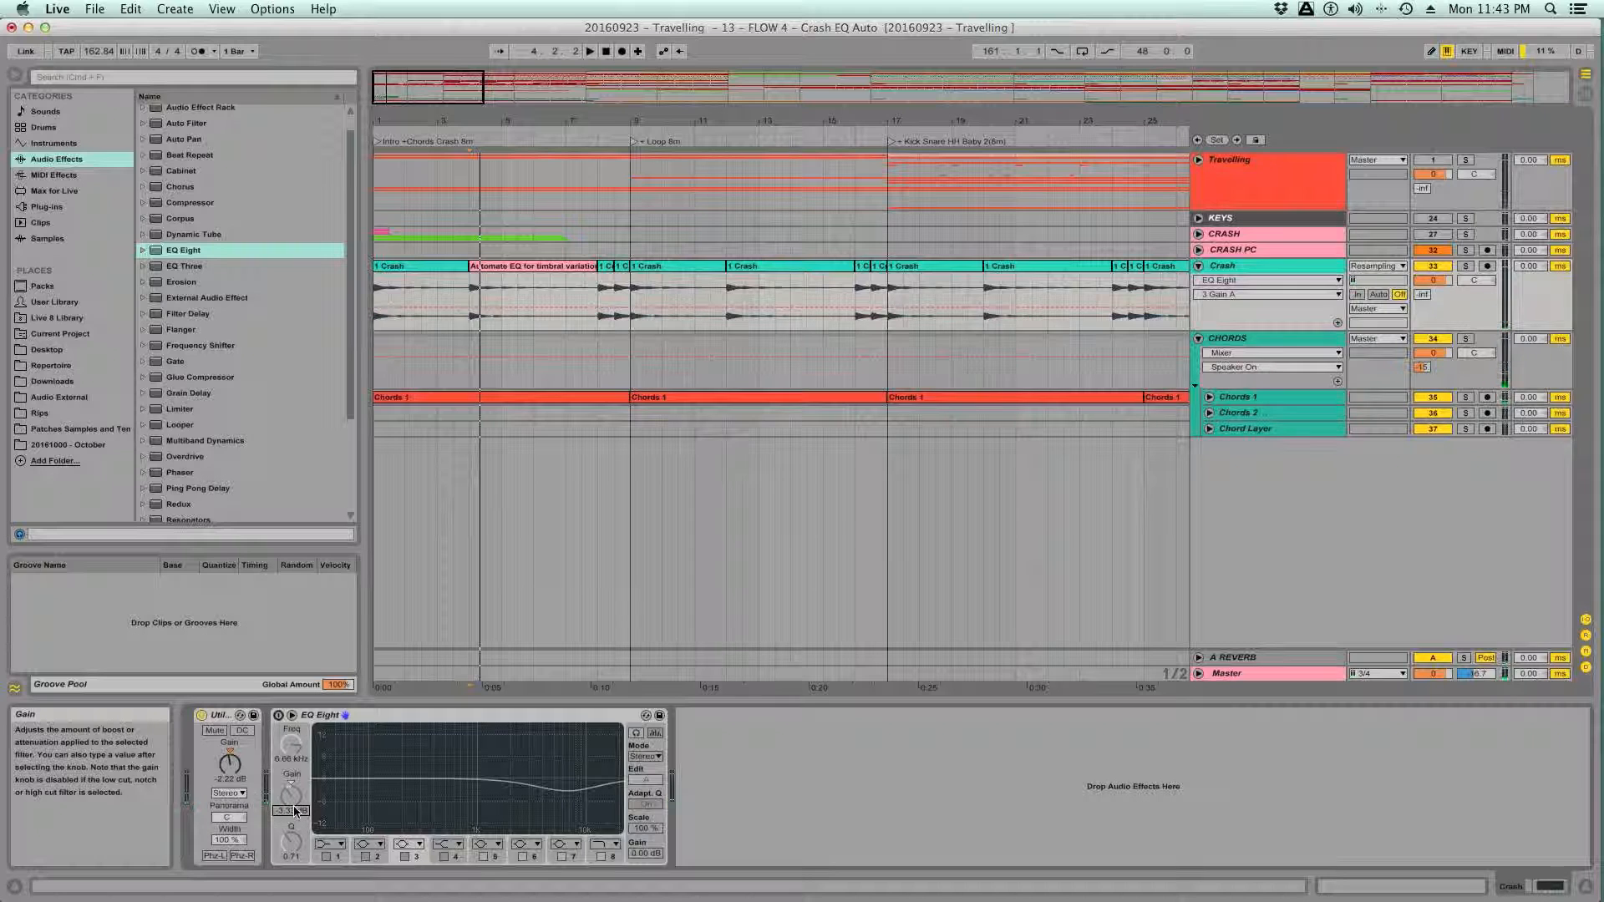
pyautogui.press('Return')
pyautogui.press('space')
pyautogui.click(278, 716)
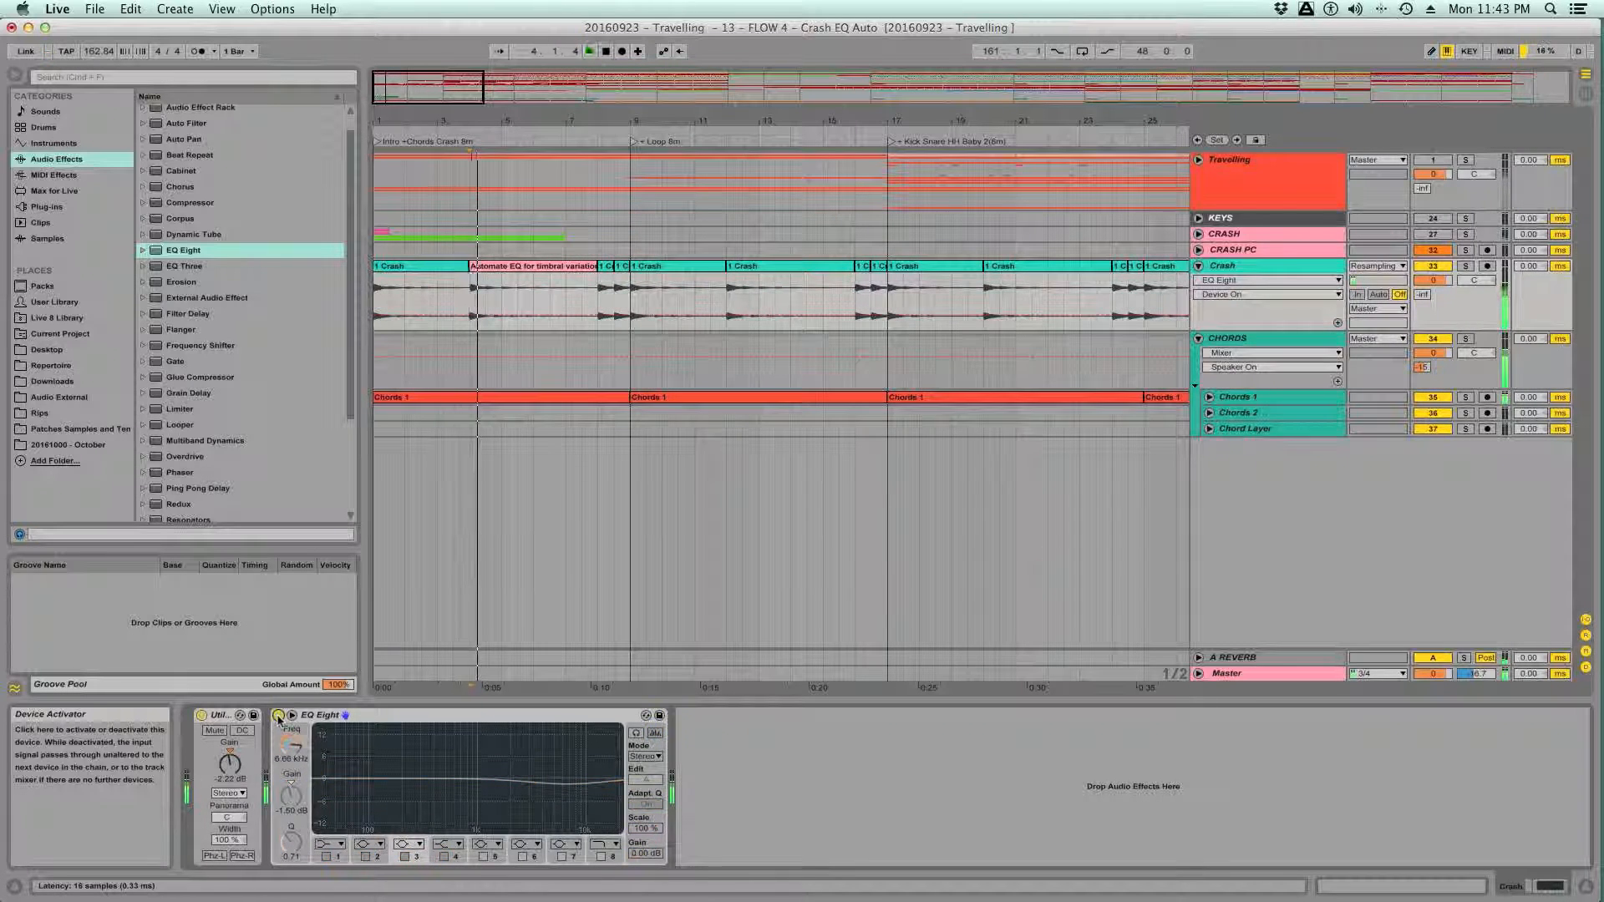
pyautogui.press('space')
pyautogui.click(278, 716)
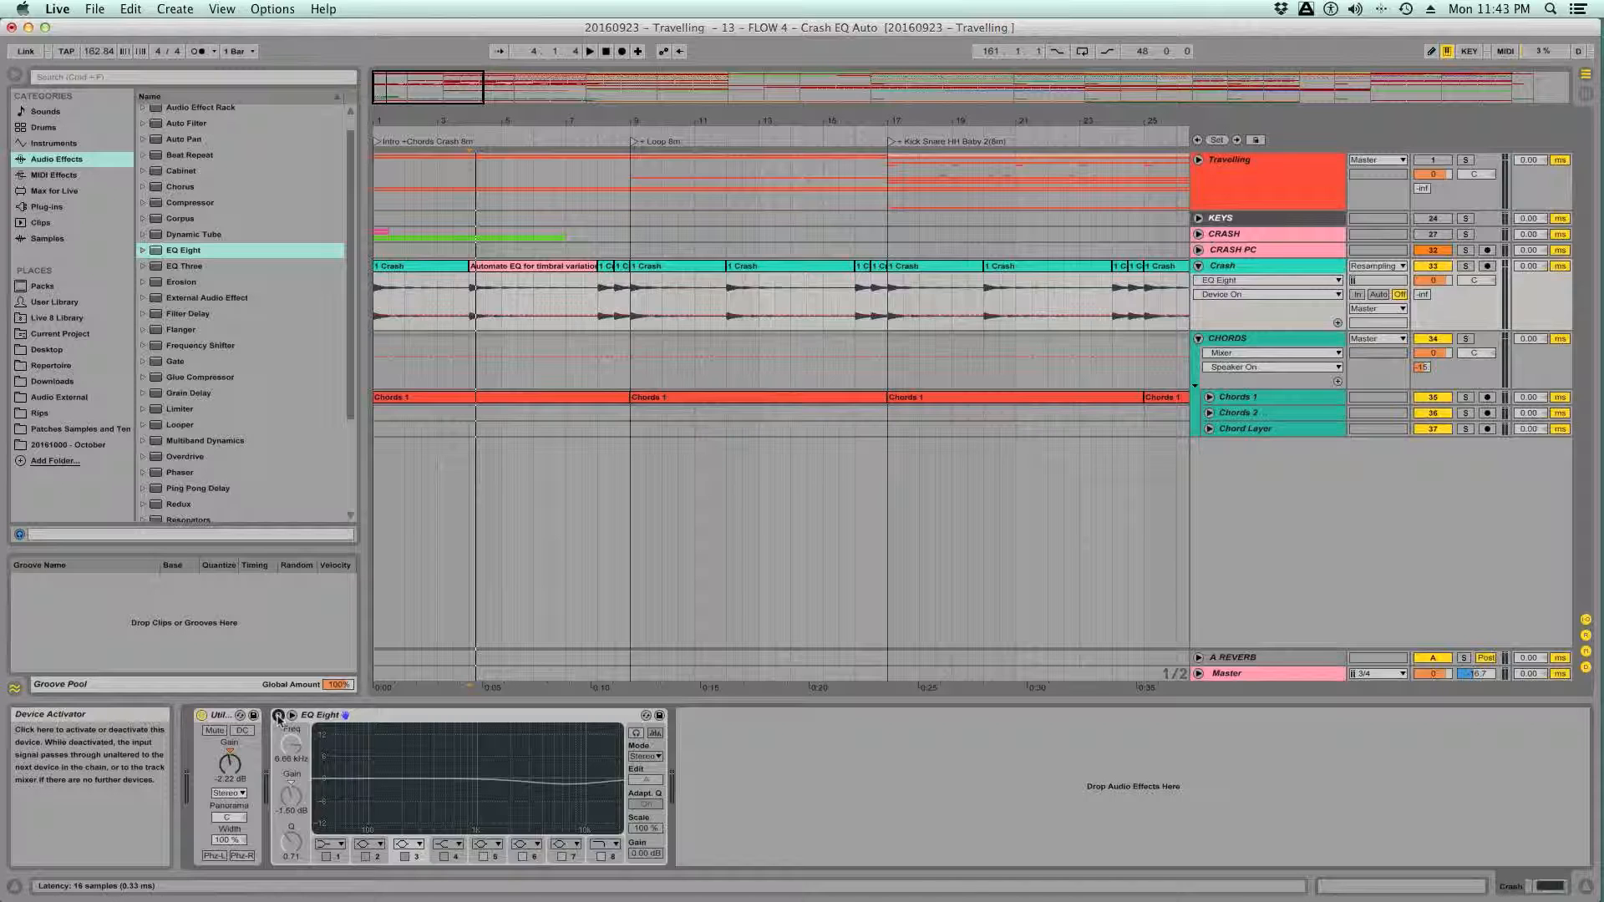
pyautogui.click(278, 715)
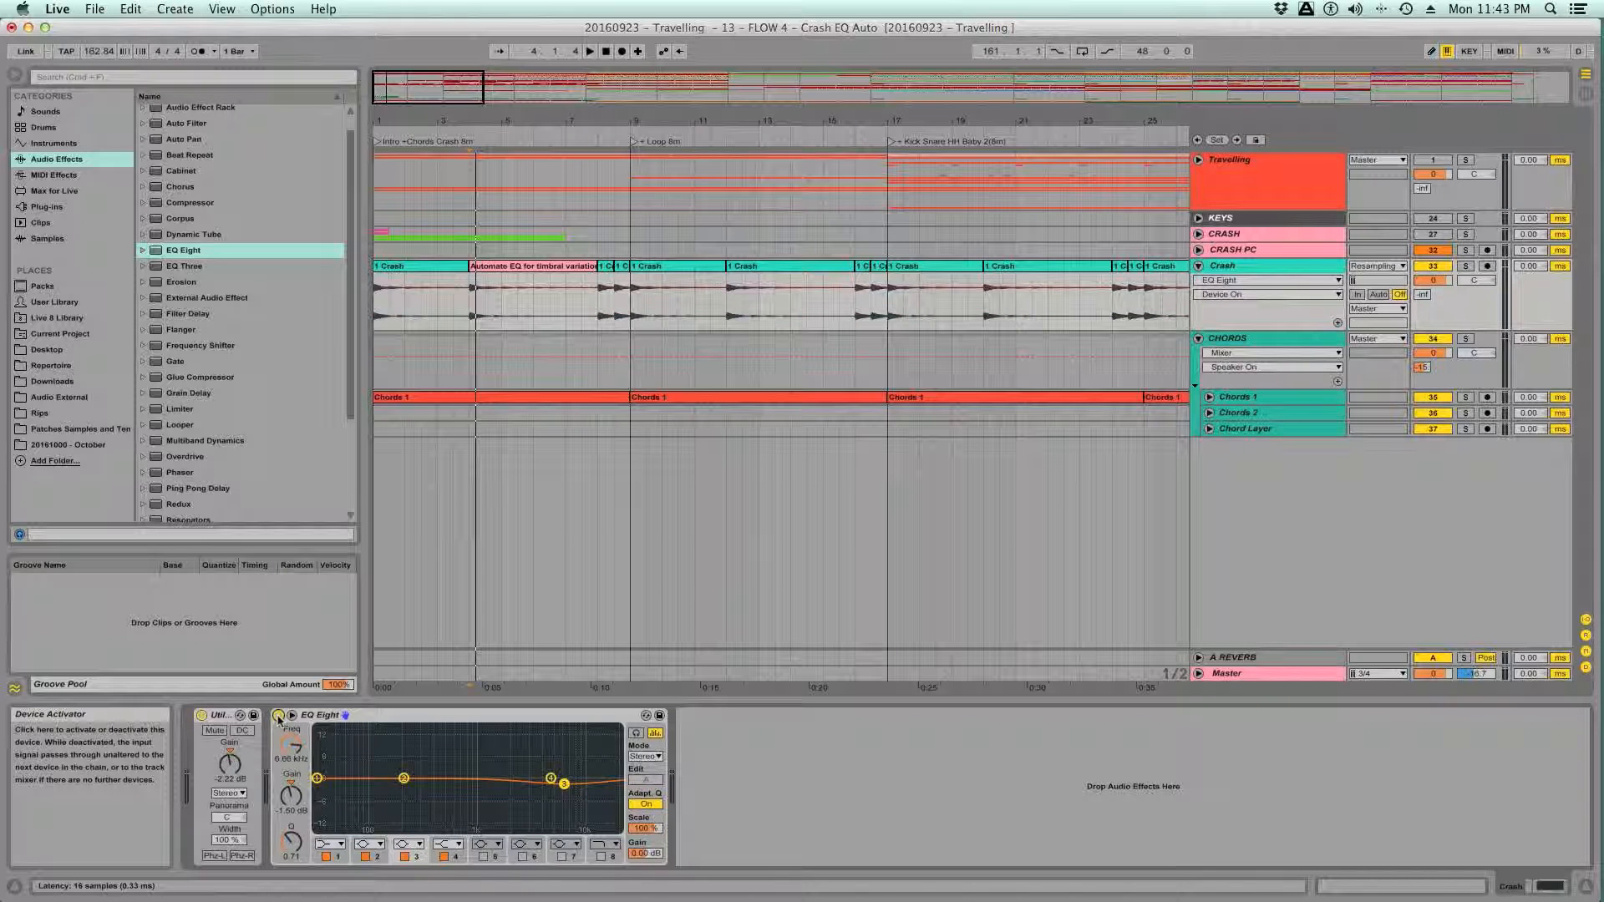
# - Automate the EQ Eight third band to be on only from bar 4 to bar 8, and play the track from bar 1
pyautogui.click(404, 856)
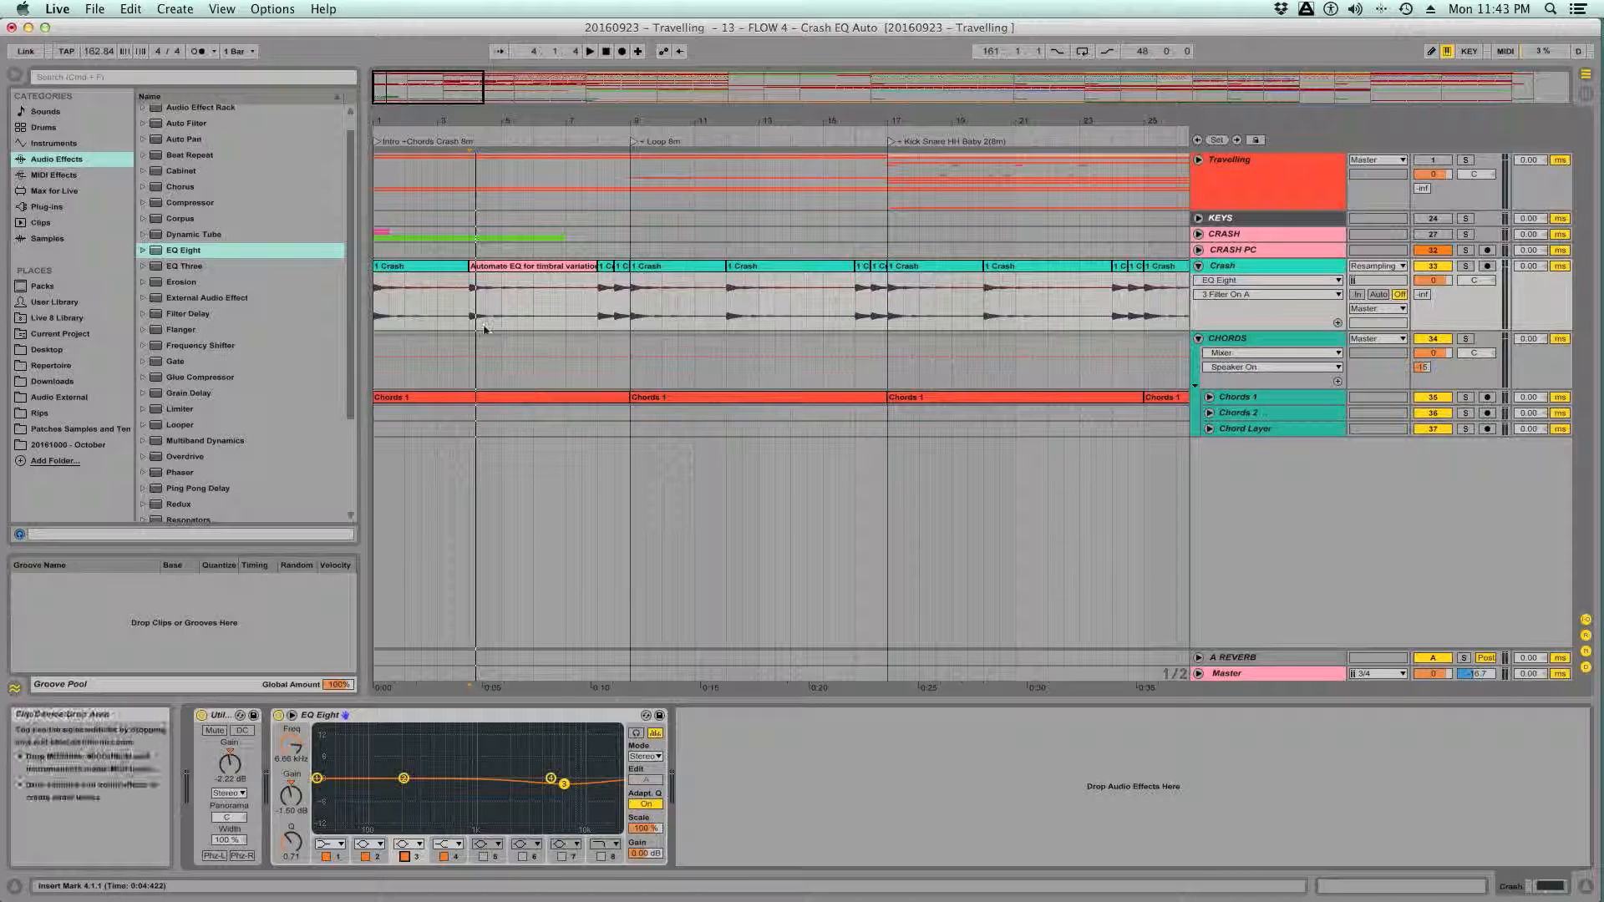
pyautogui.moveTo(468, 309); pyautogui.dragTo(597, 294)
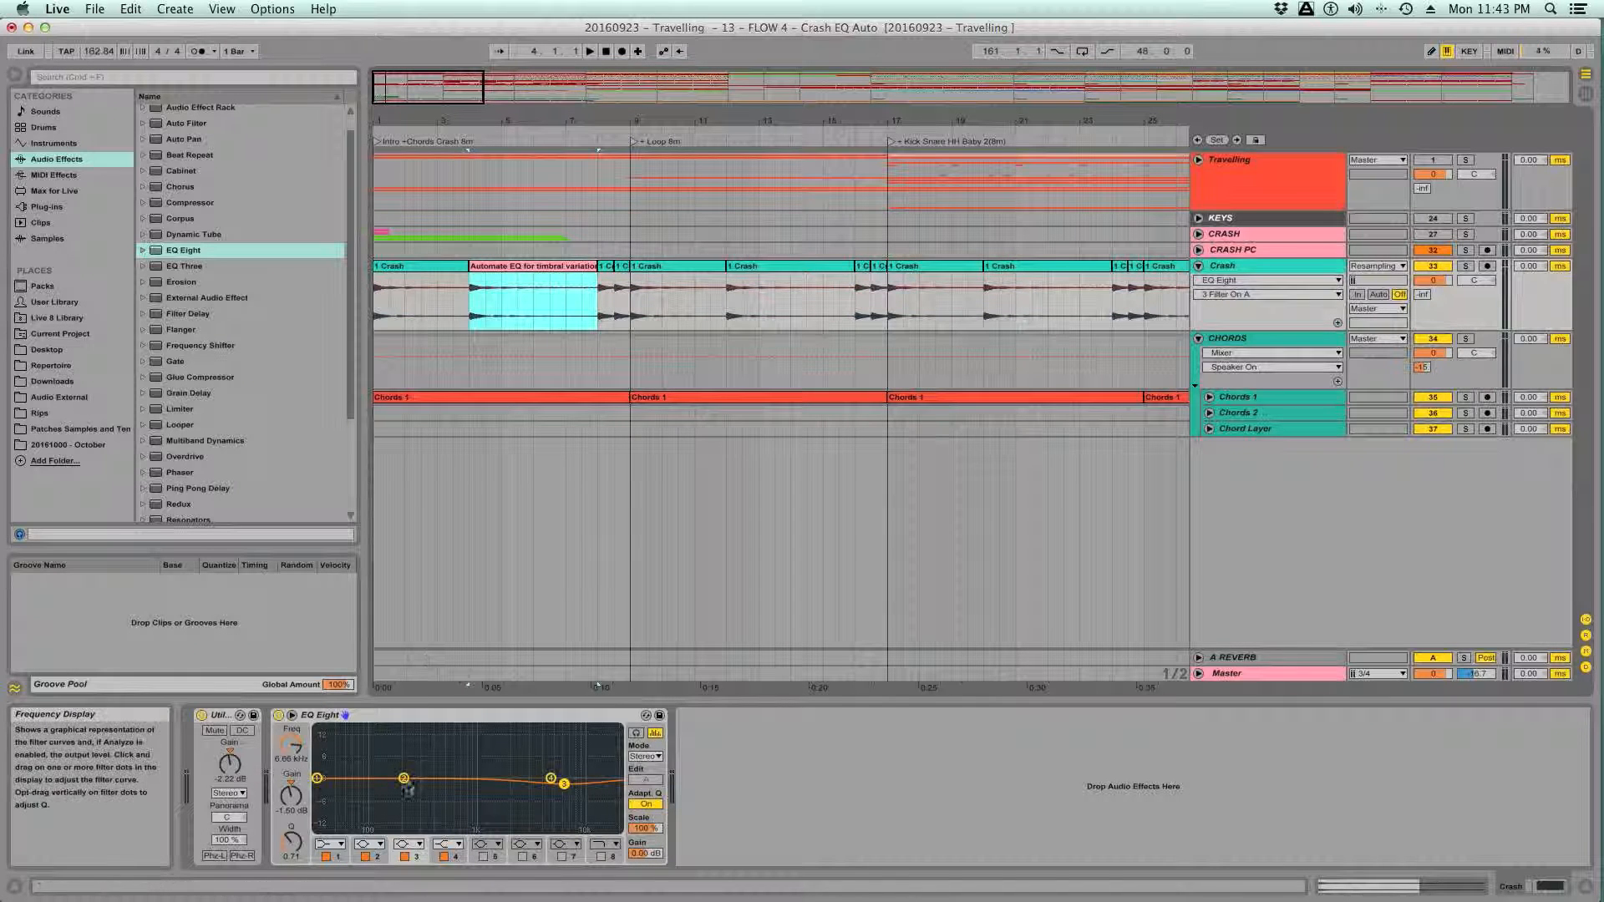
pyautogui.click(405, 856)
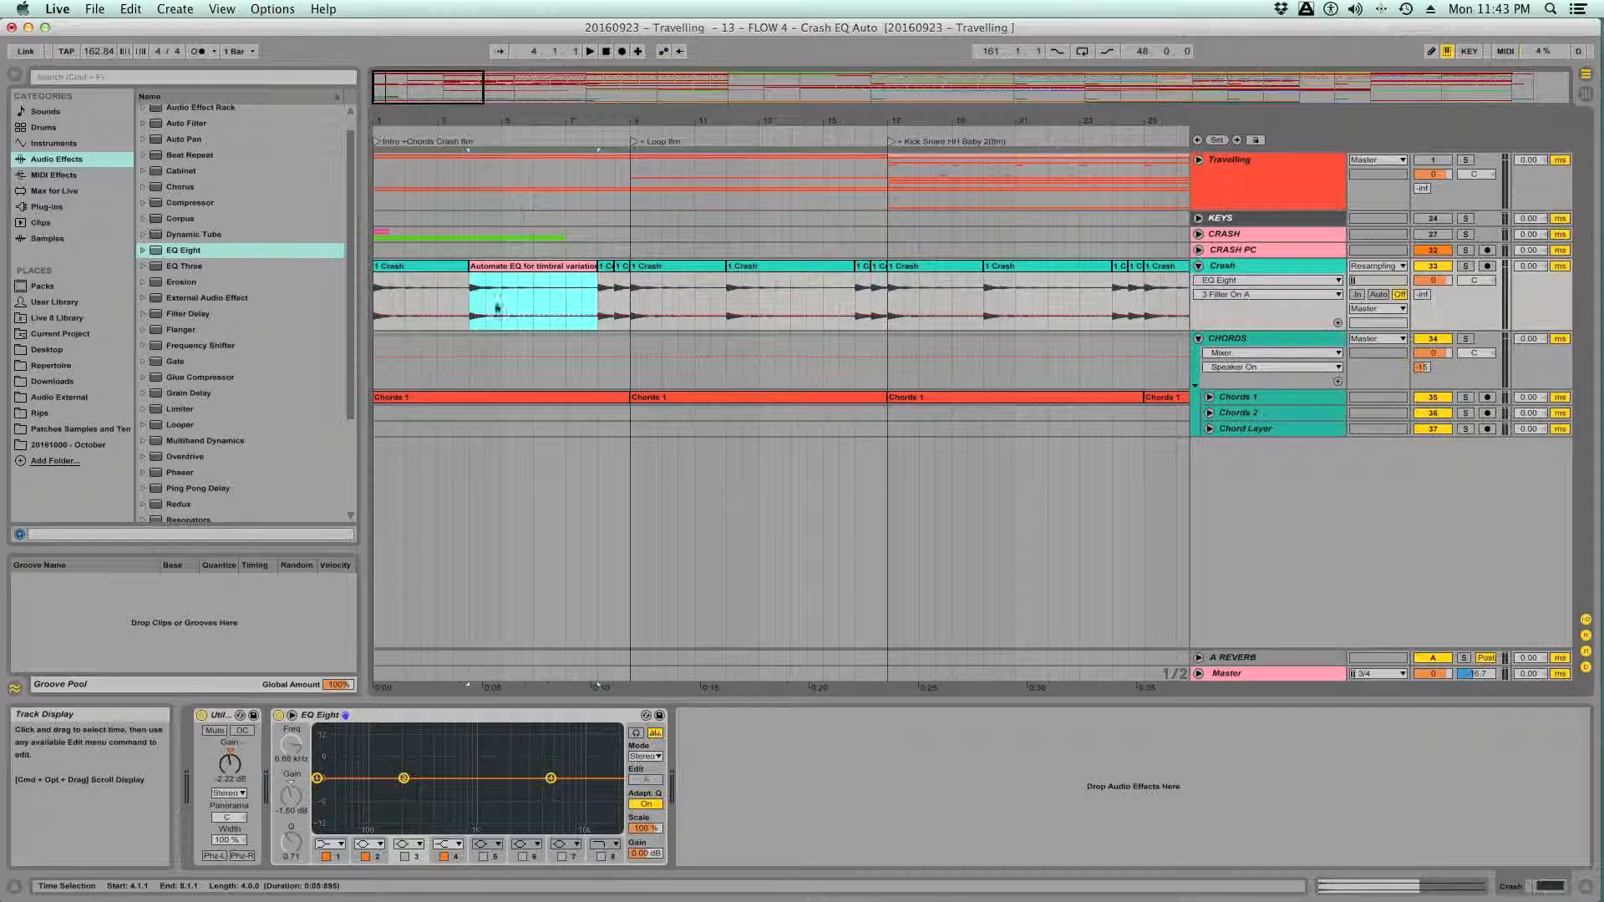
pyautogui.moveTo(503, 324); pyautogui.dragTo(504, 288)
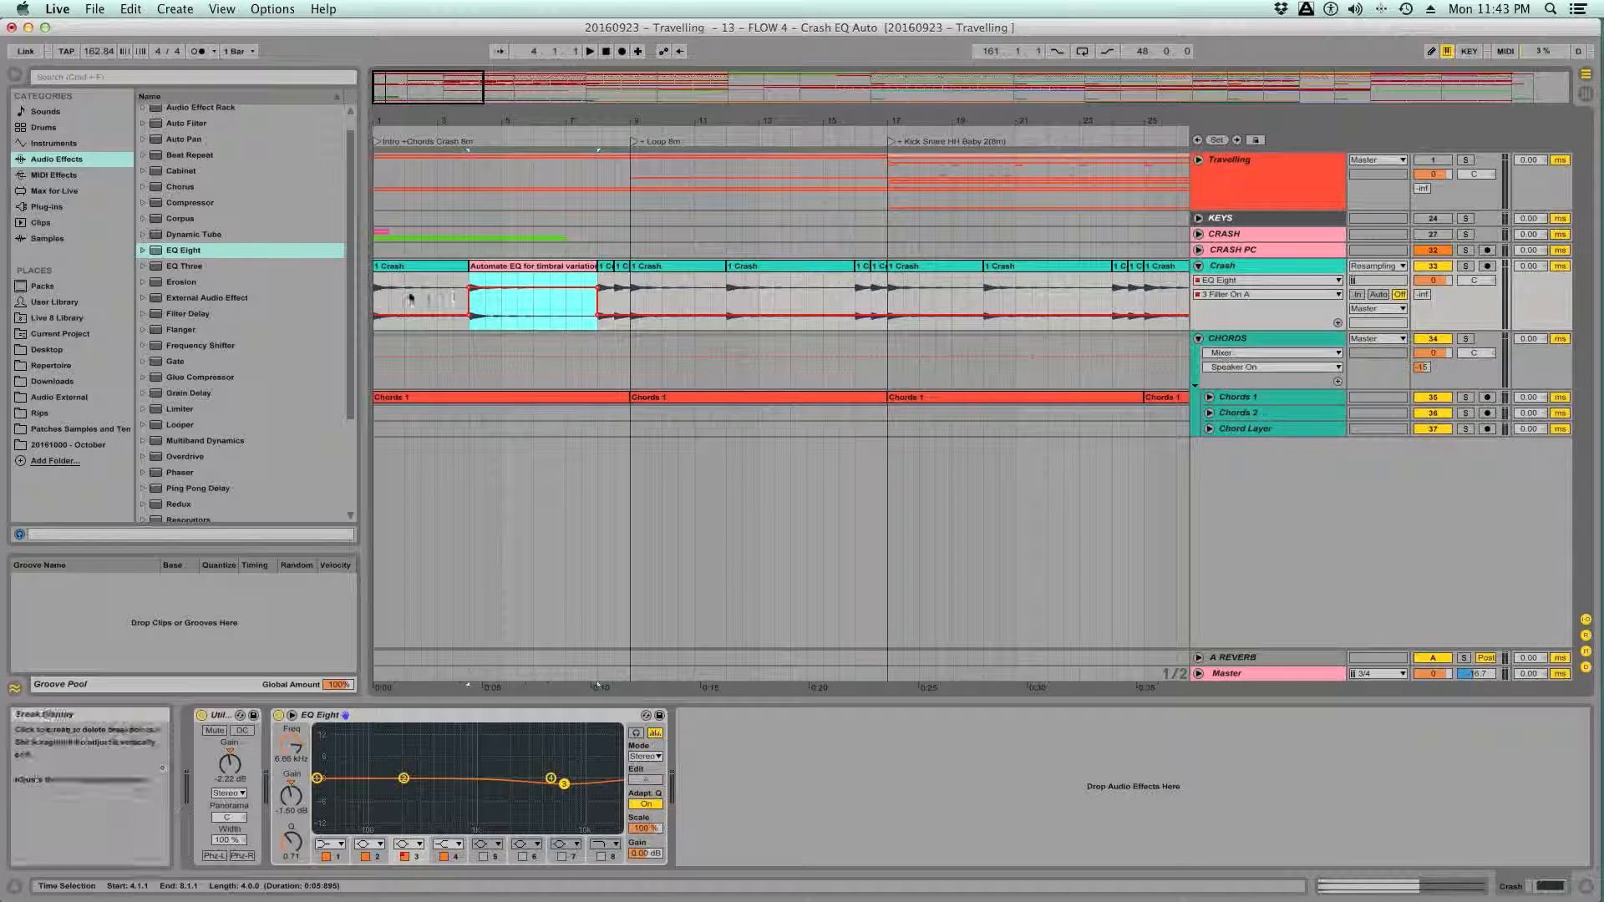
pyautogui.moveTo(392, 296); pyautogui.dragTo(470, 303)
pyautogui.press('space')
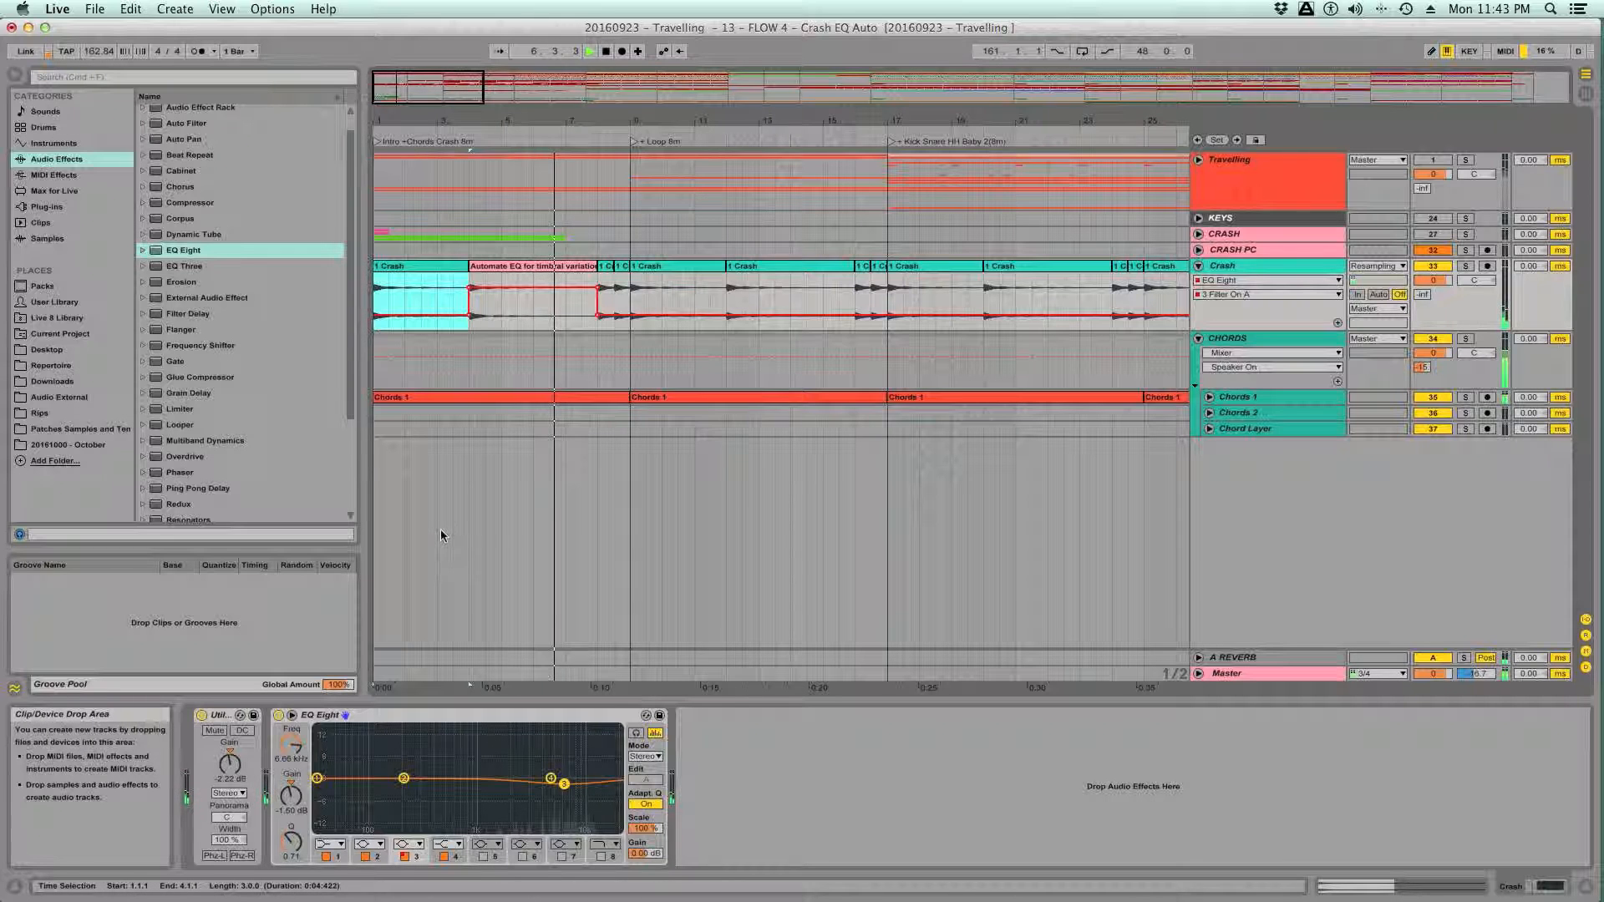
# - Try a third-band gain of -1.00 dB on EQ Eight and play the Crash track from bar 1
pyautogui.click(284, 799)
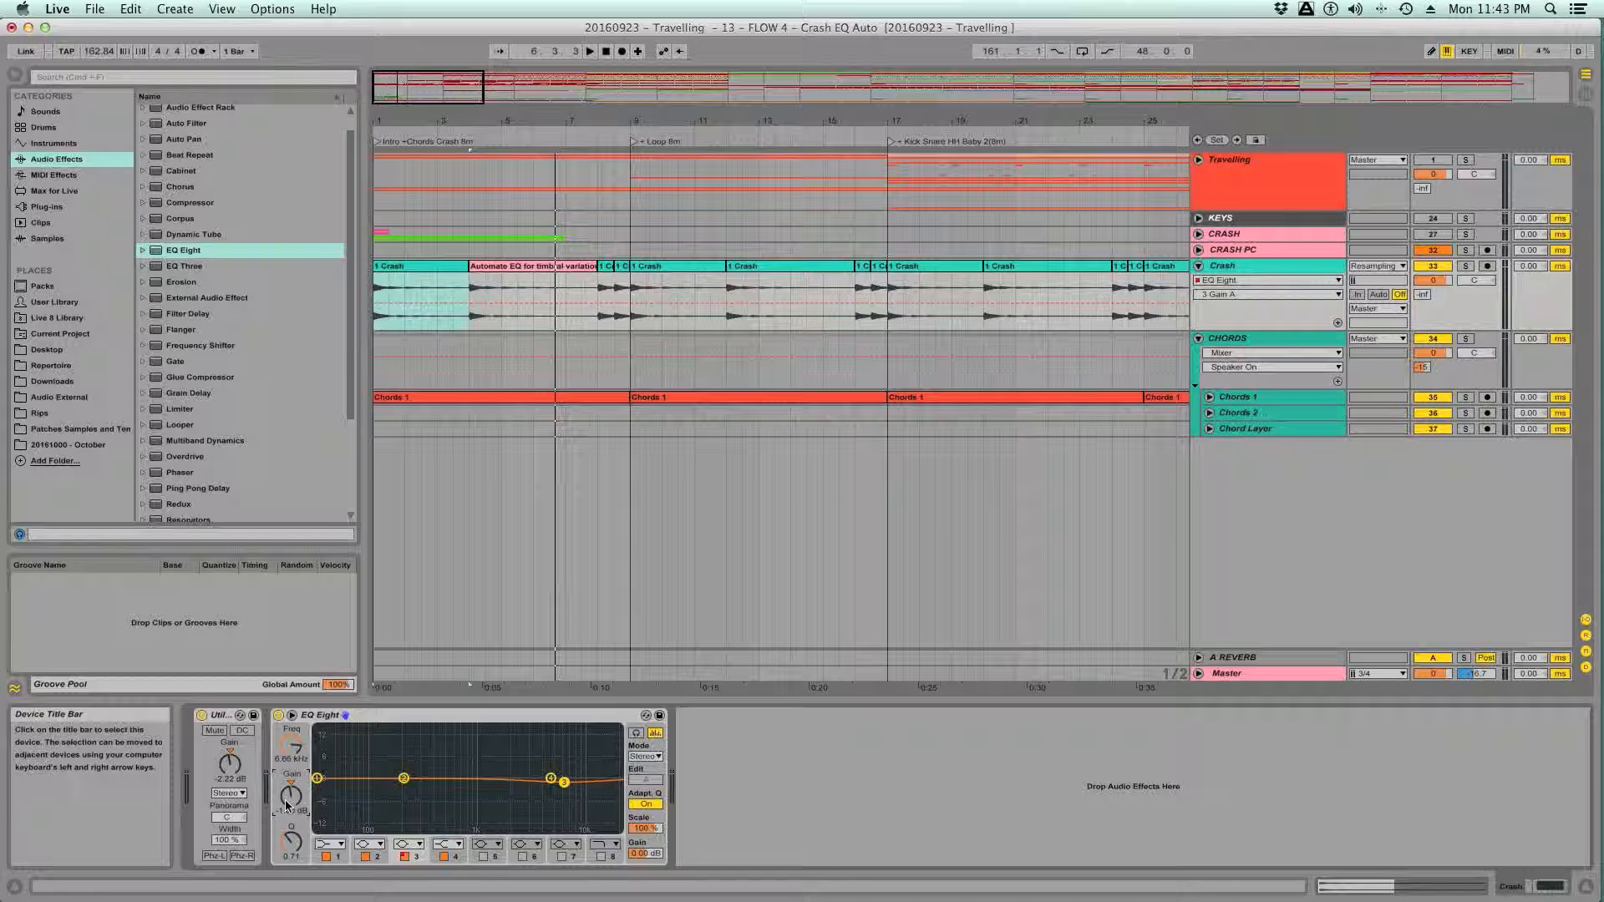
pyautogui.click(425, 267)
pyautogui.press('space')
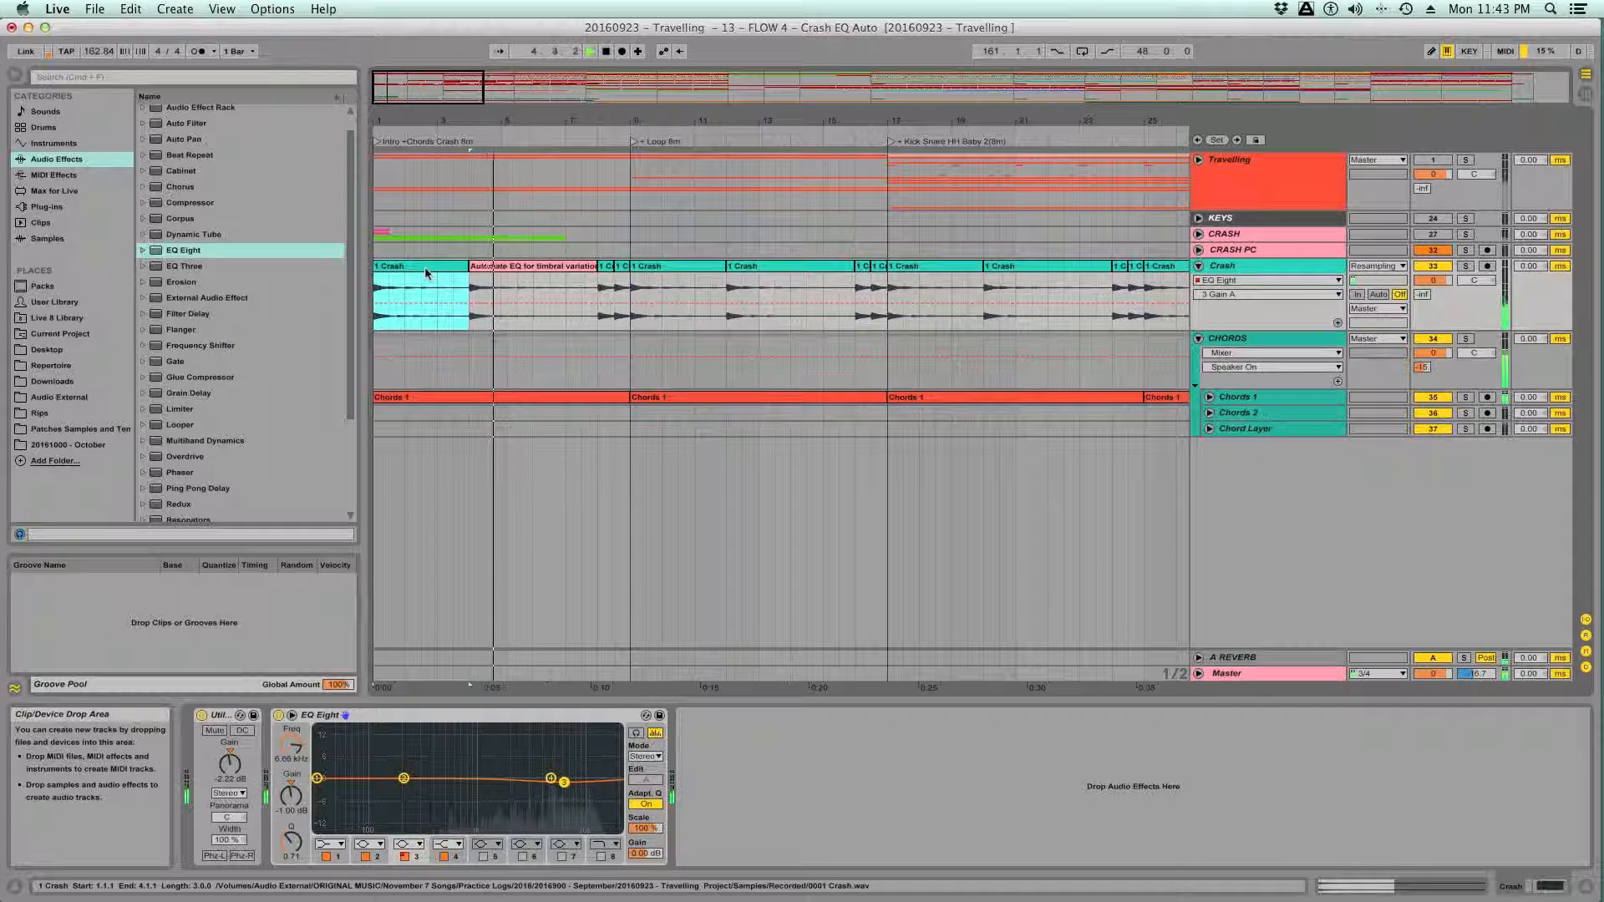
pyautogui.press('space')
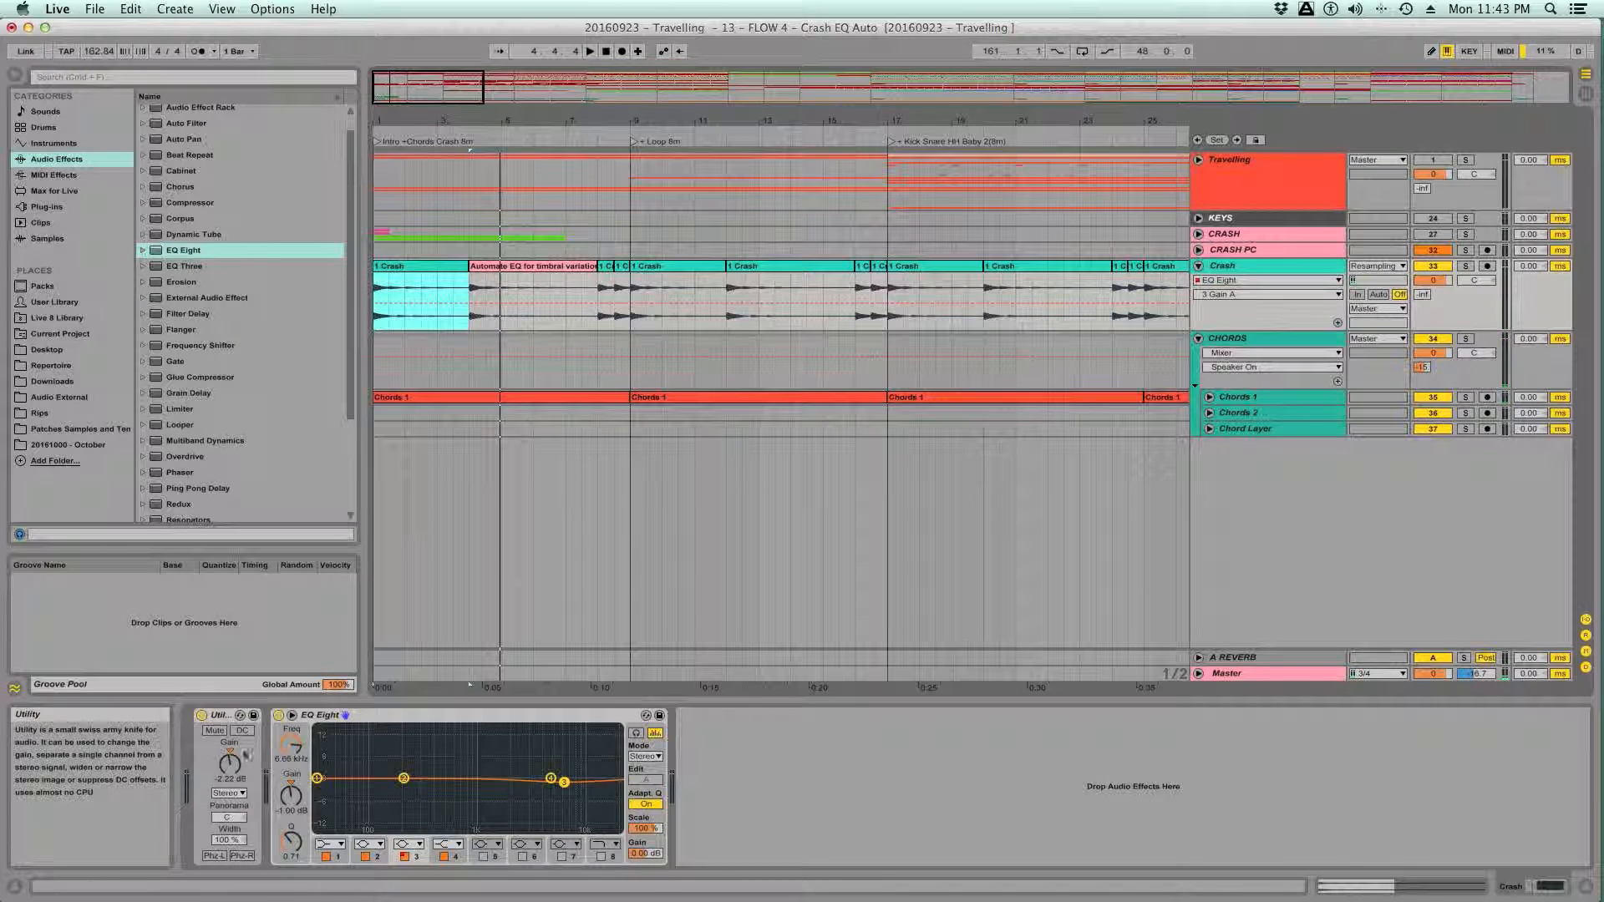
# - Play the crash hits with EQ Eight bypassed and re-enabled to judge the -1.00 dB cut
pyautogui.click(278, 716)
pyautogui.press('space')
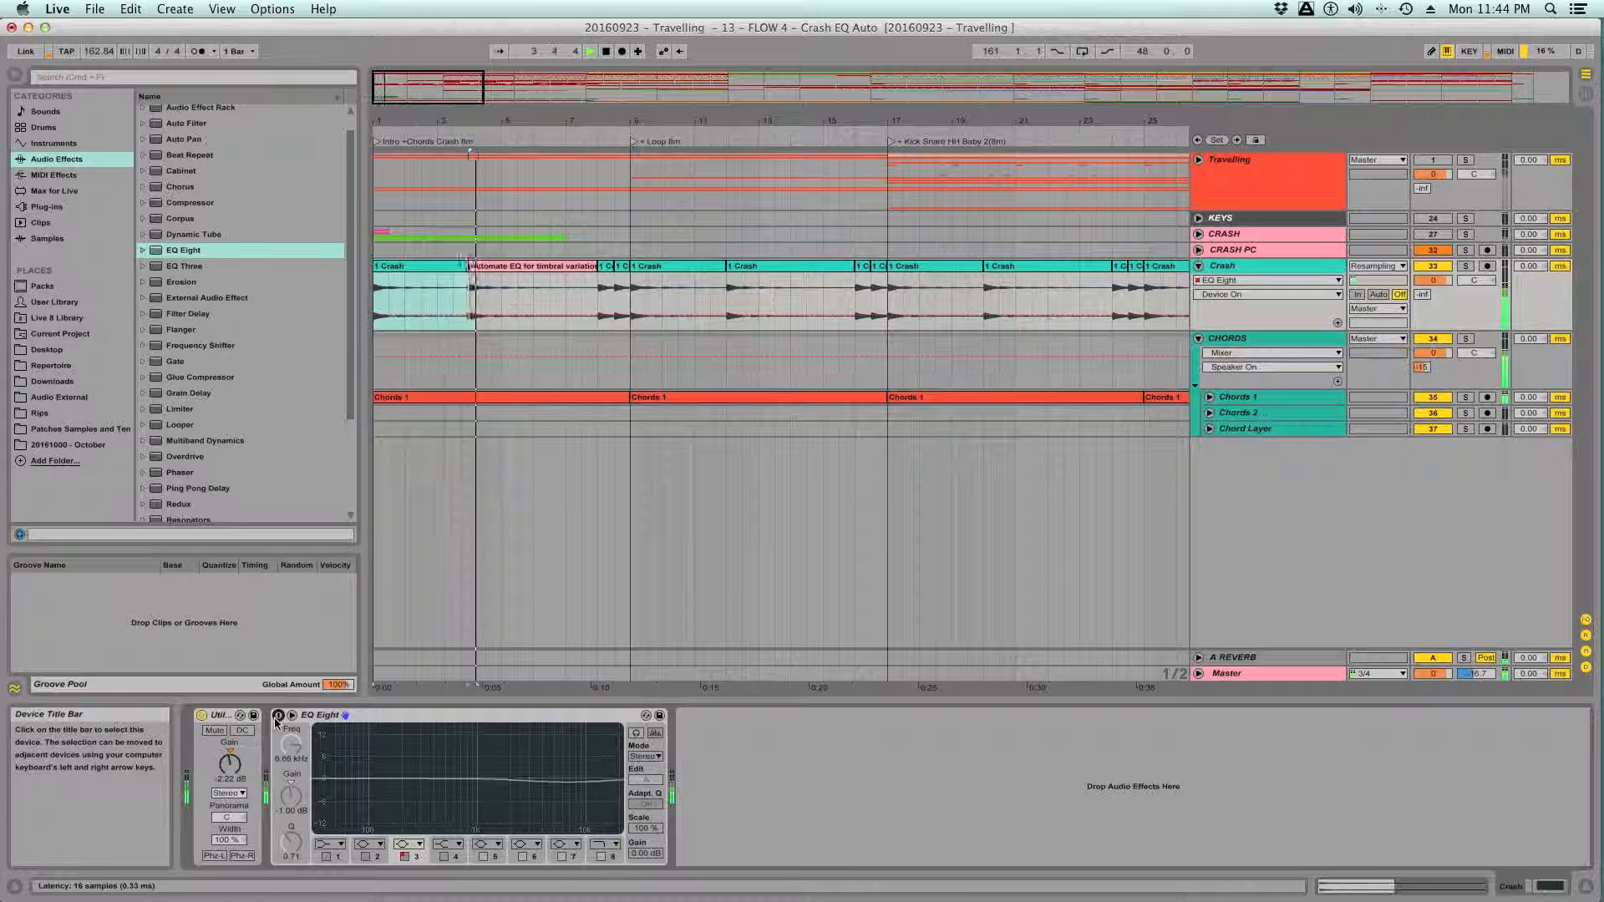
pyautogui.click(277, 718)
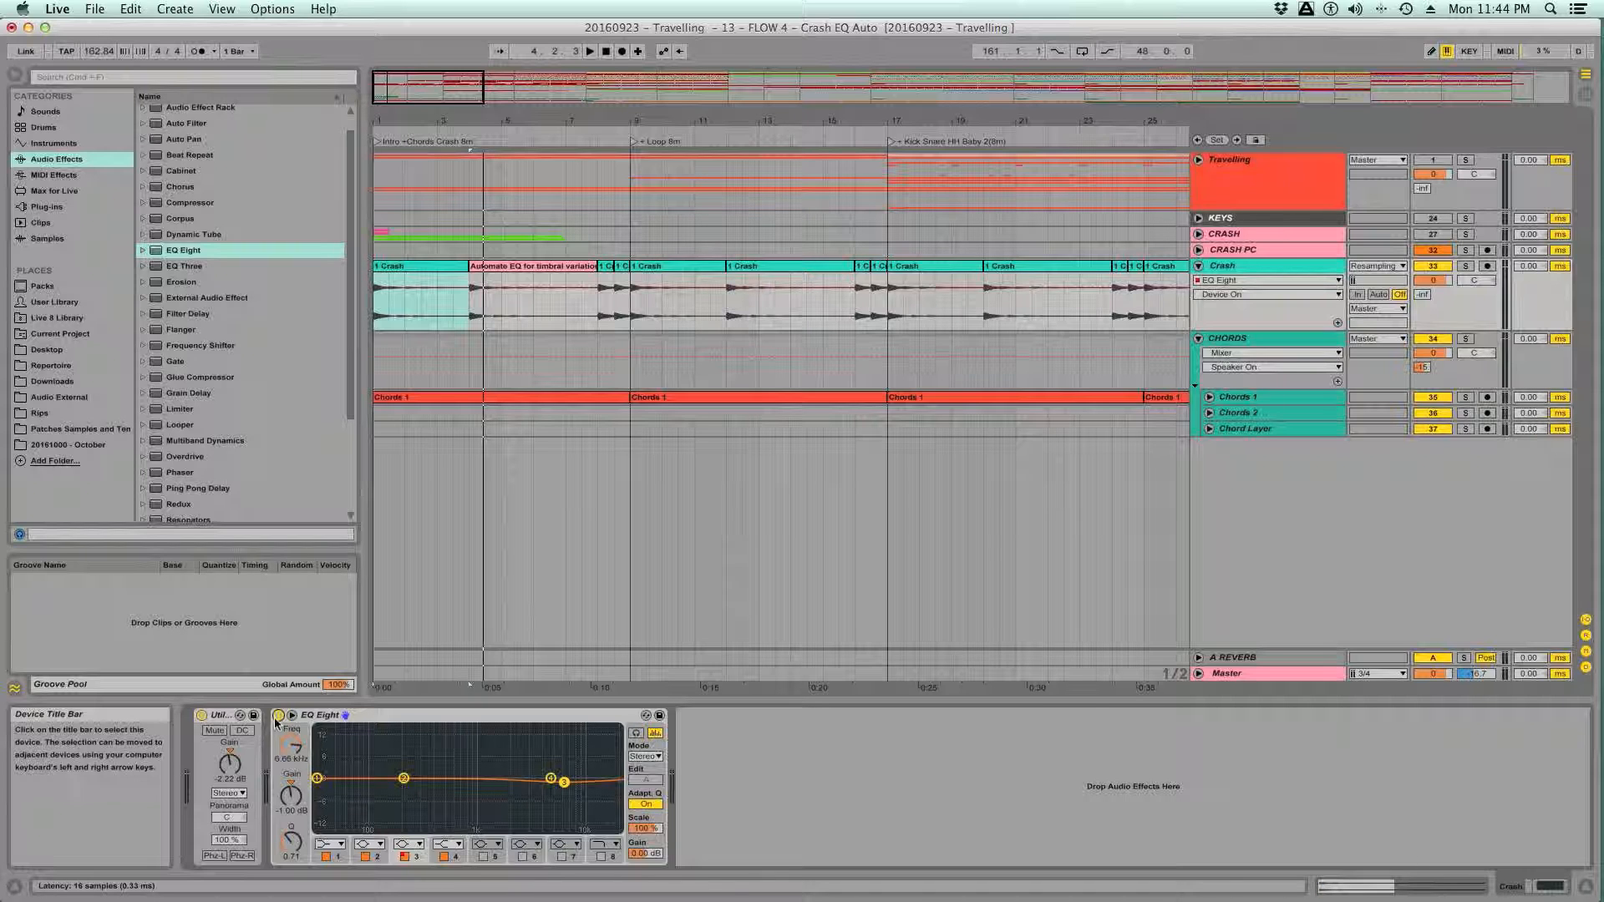
pyautogui.press('space')
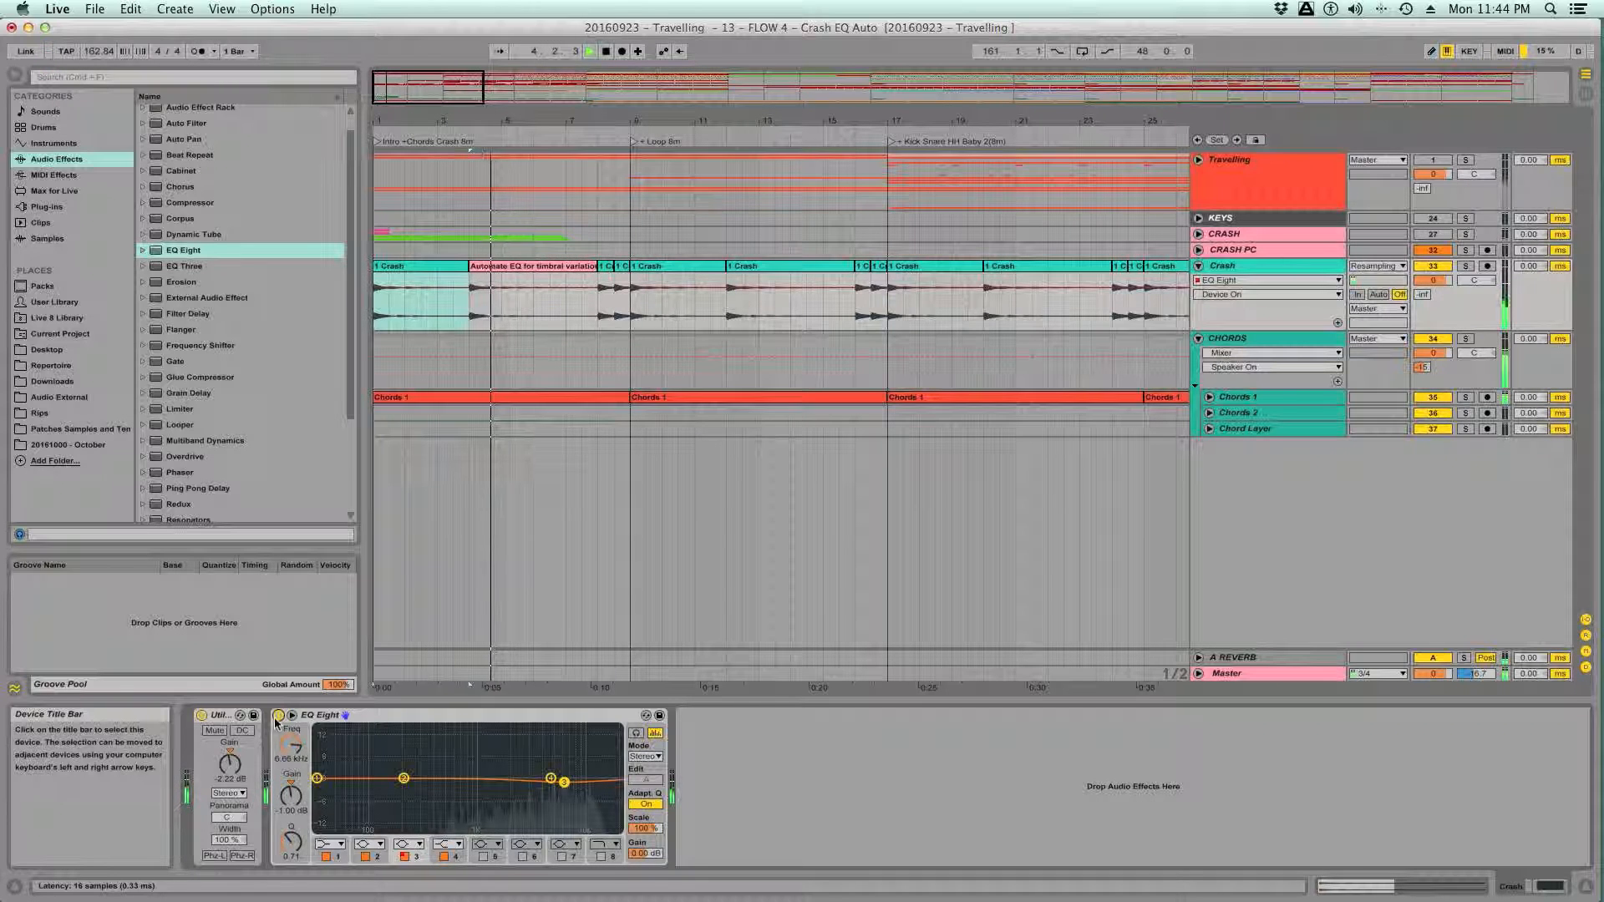
# - Set the EQ Eight third band's gain to -1.25 dB and play through the bar 4 crash hit
pyautogui.click(295, 797)
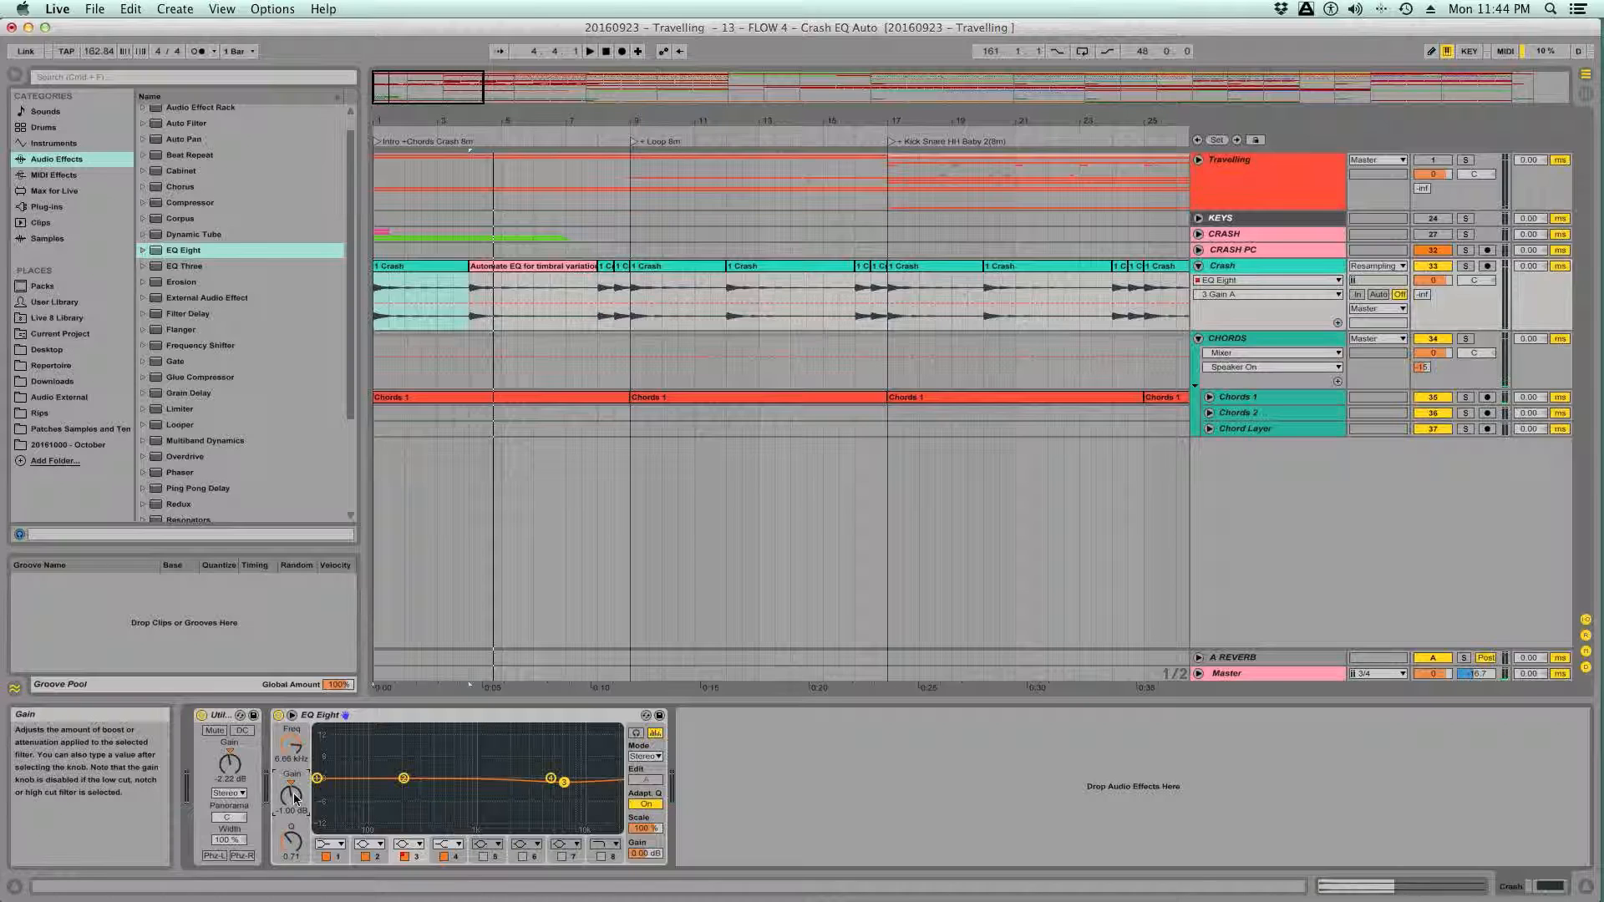
pyautogui.write('-1.25')
pyautogui.press('Return')
pyautogui.press('space')
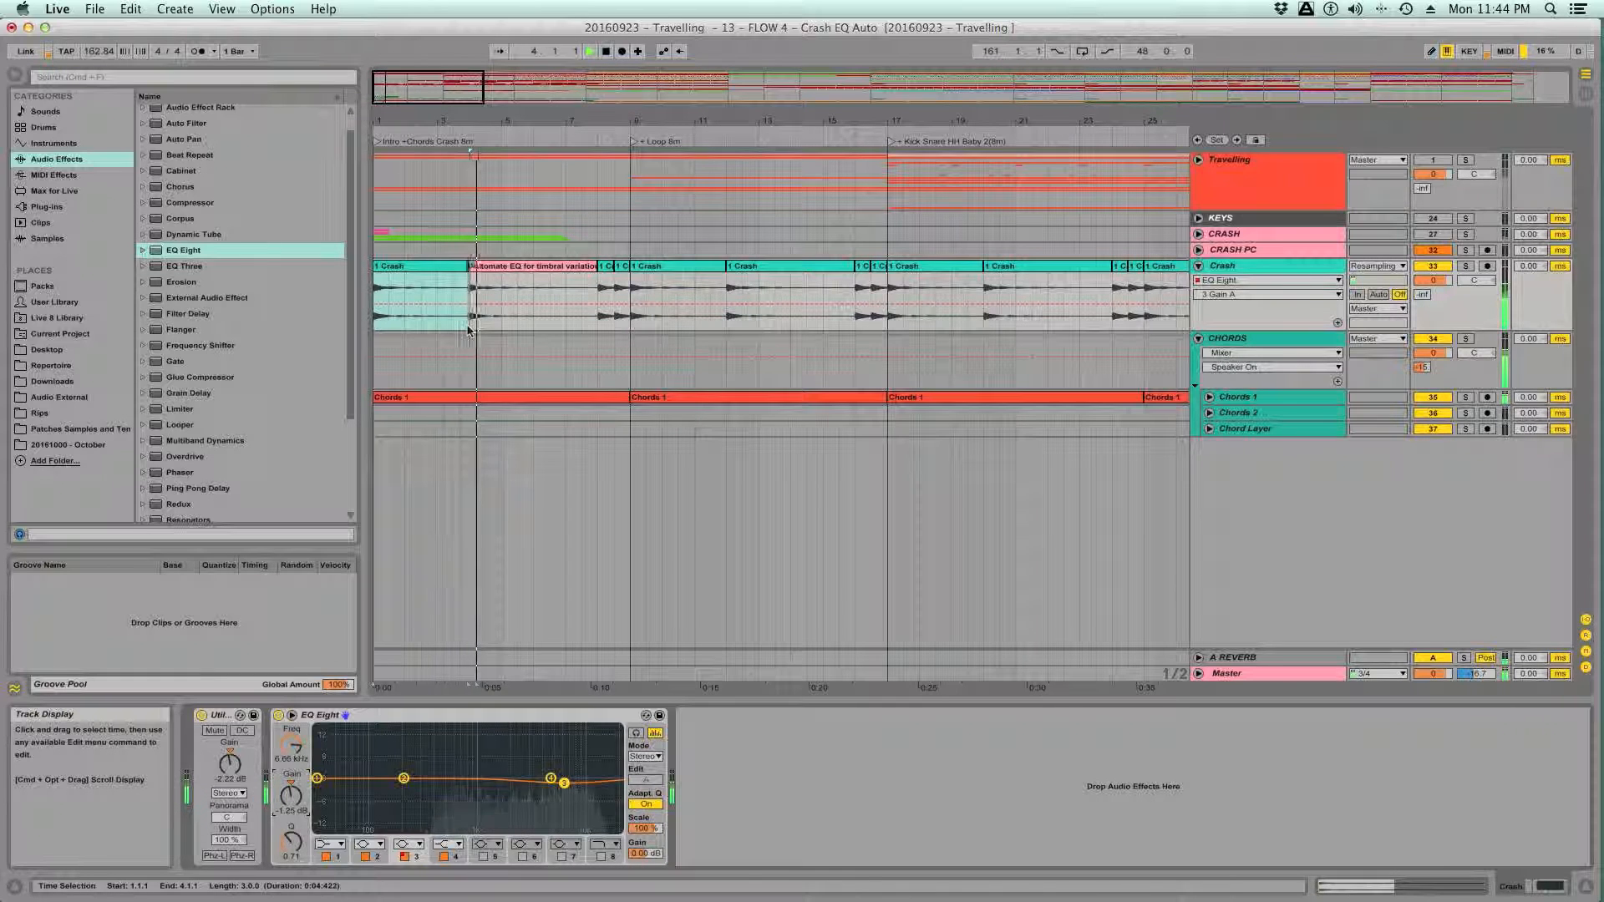
pyautogui.press('space')
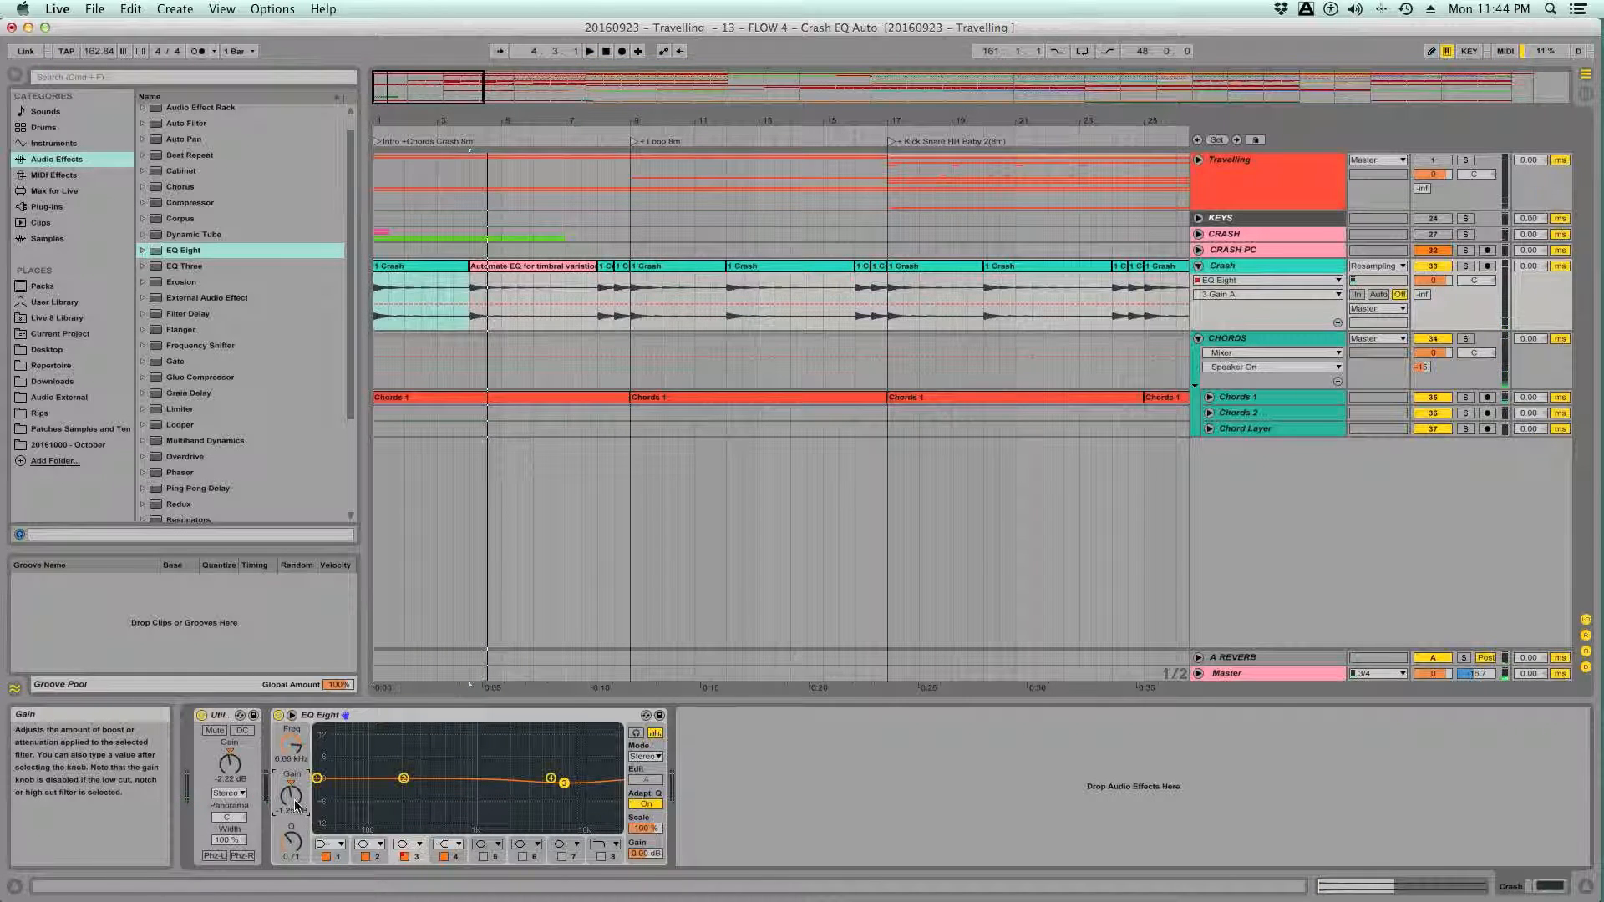
# - Audition a third-band gain of -1.50 dB, return it to -1.25 dB, and save the Live set
pyautogui.press('space')
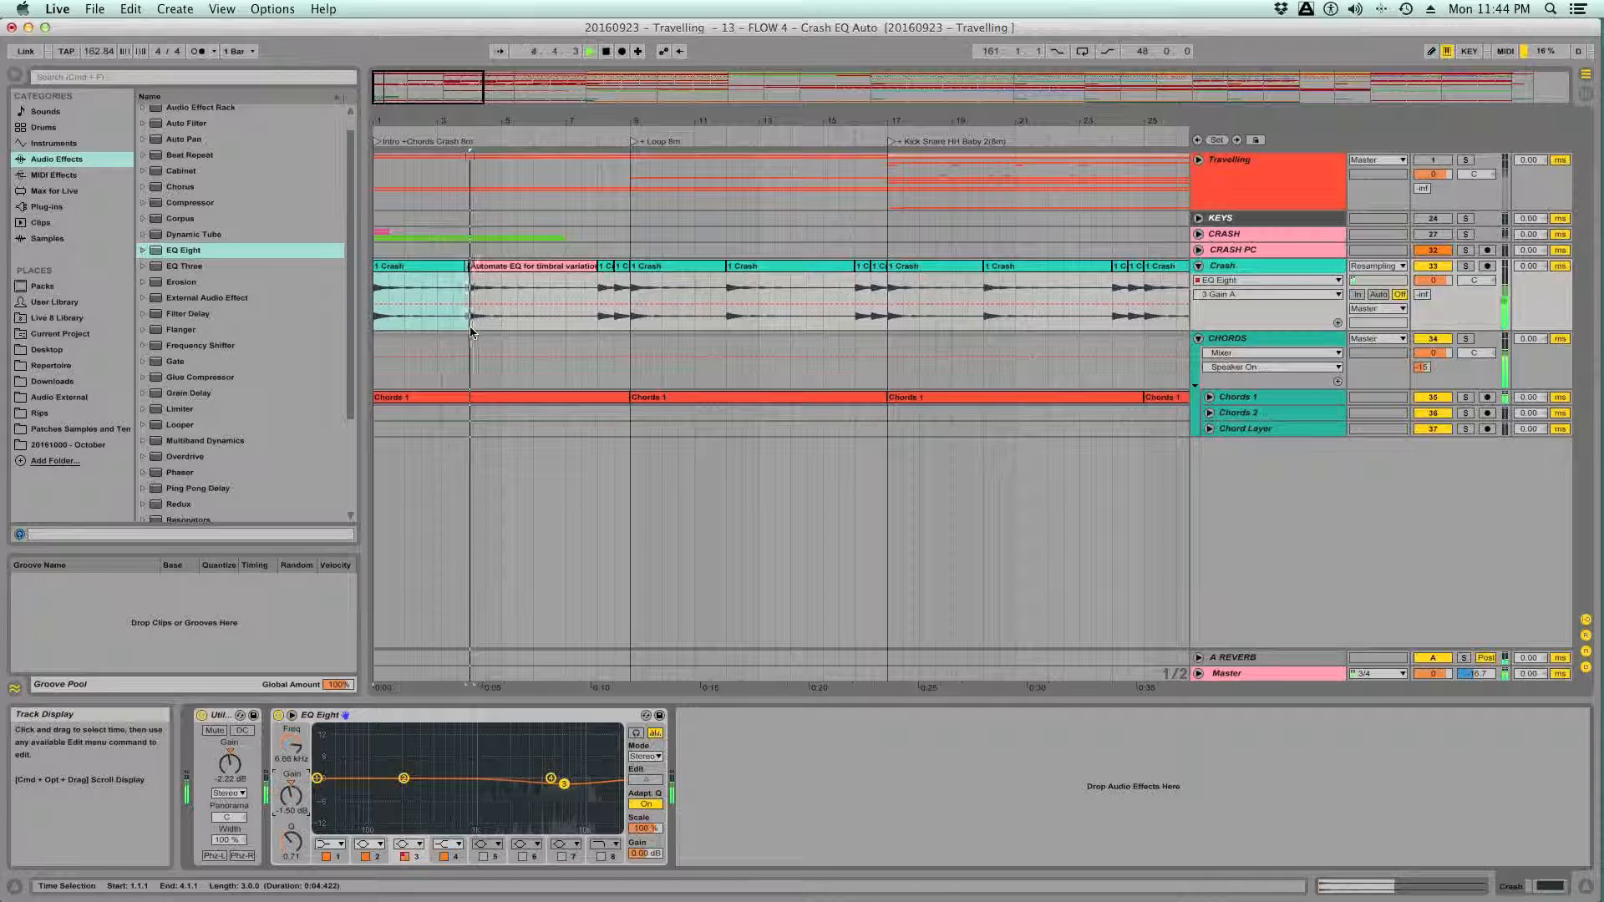
pyautogui.press('space')
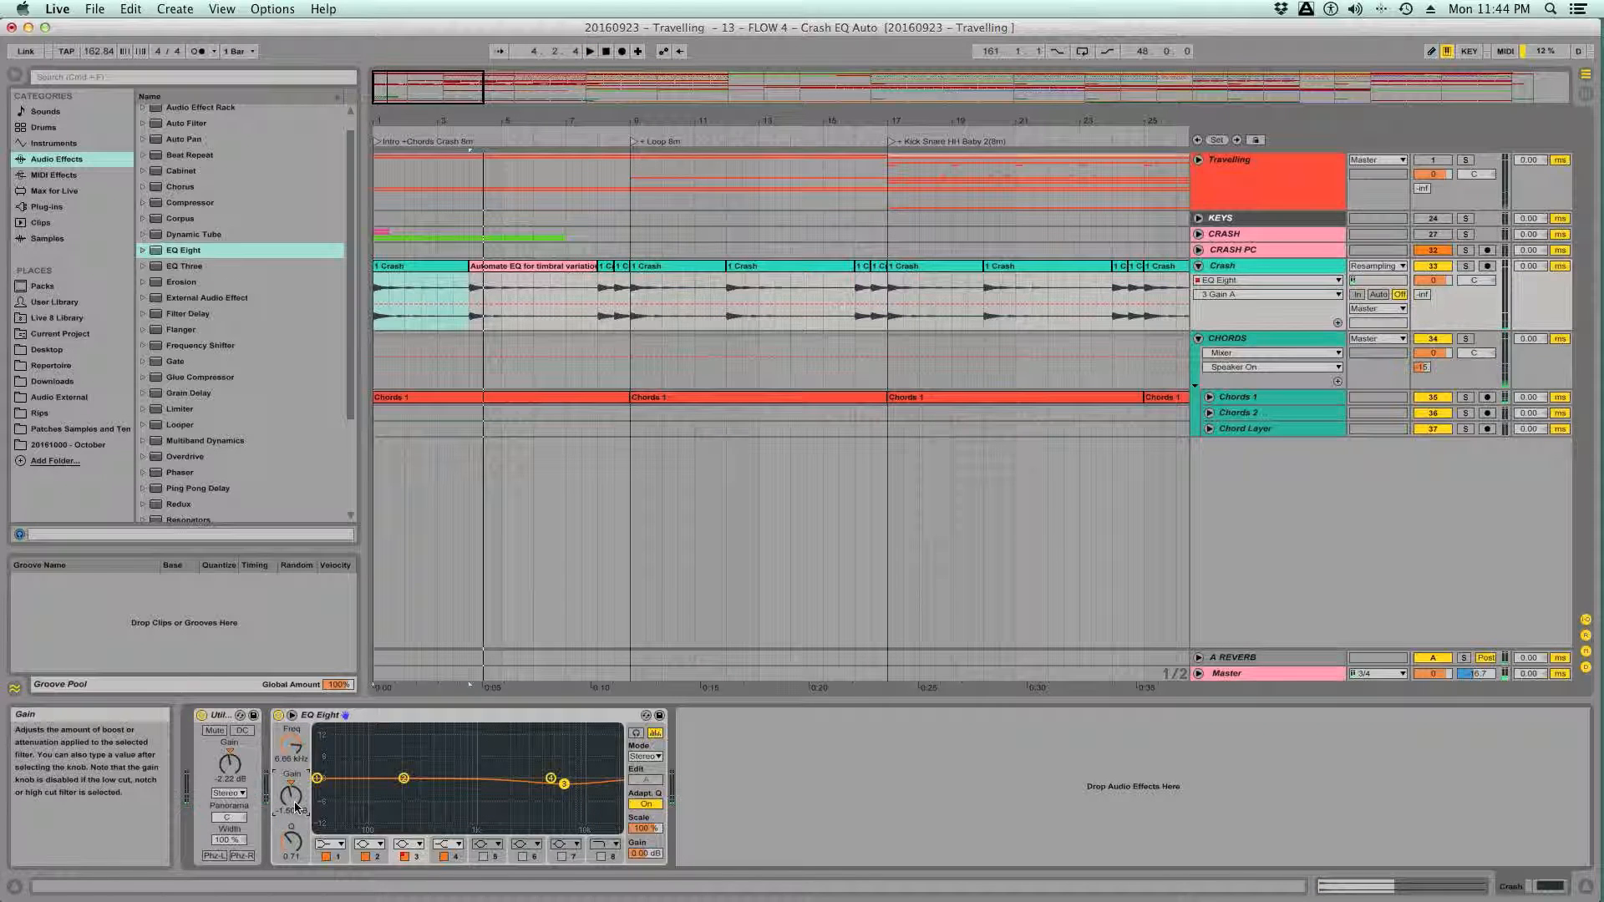
pyautogui.write('-1.25')
pyautogui.press('Return')
pyautogui.press('super+s')
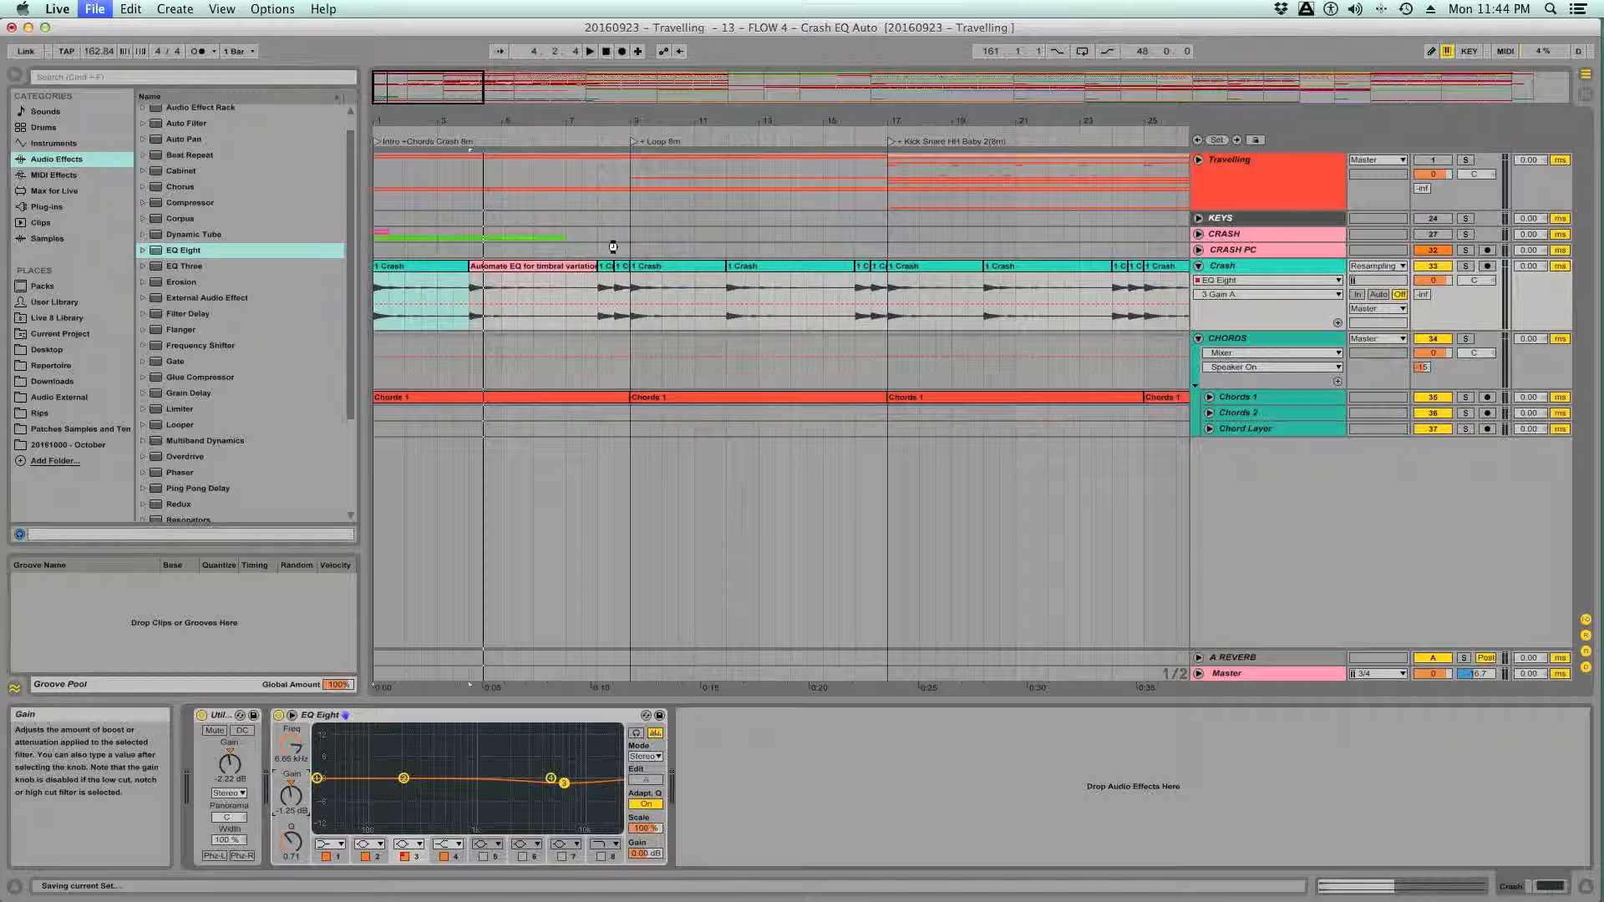
# - Show the EQ Eight 3 Filter On A automation on the Crash track and copy its envelope from bars 1 through 8
pyautogui.click(1251, 294)
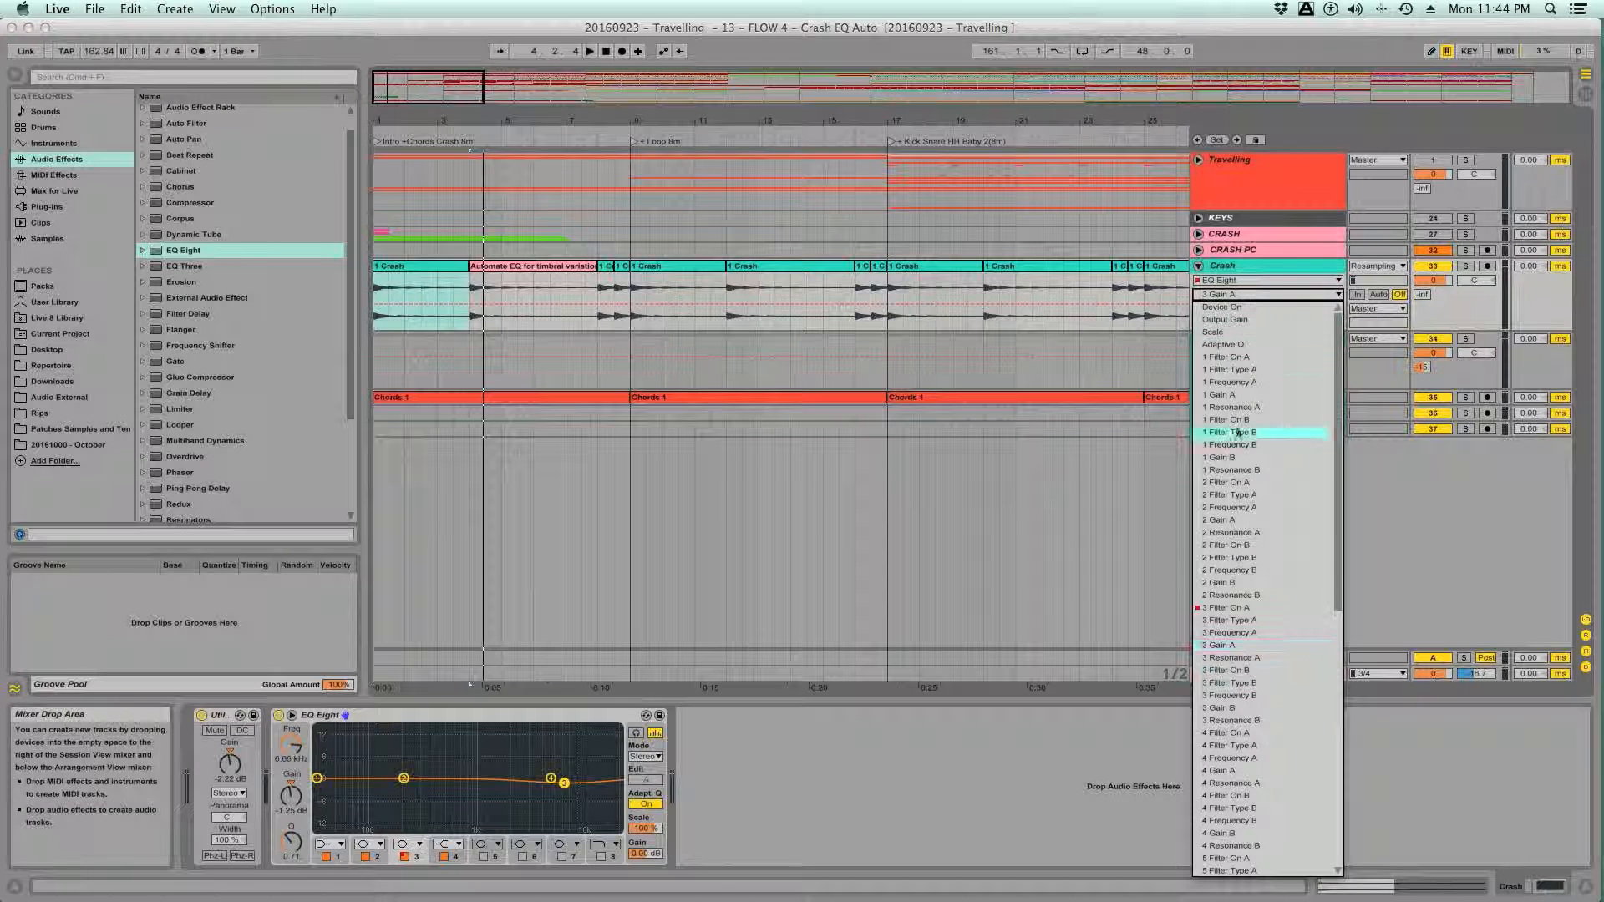
pyautogui.click(1228, 607)
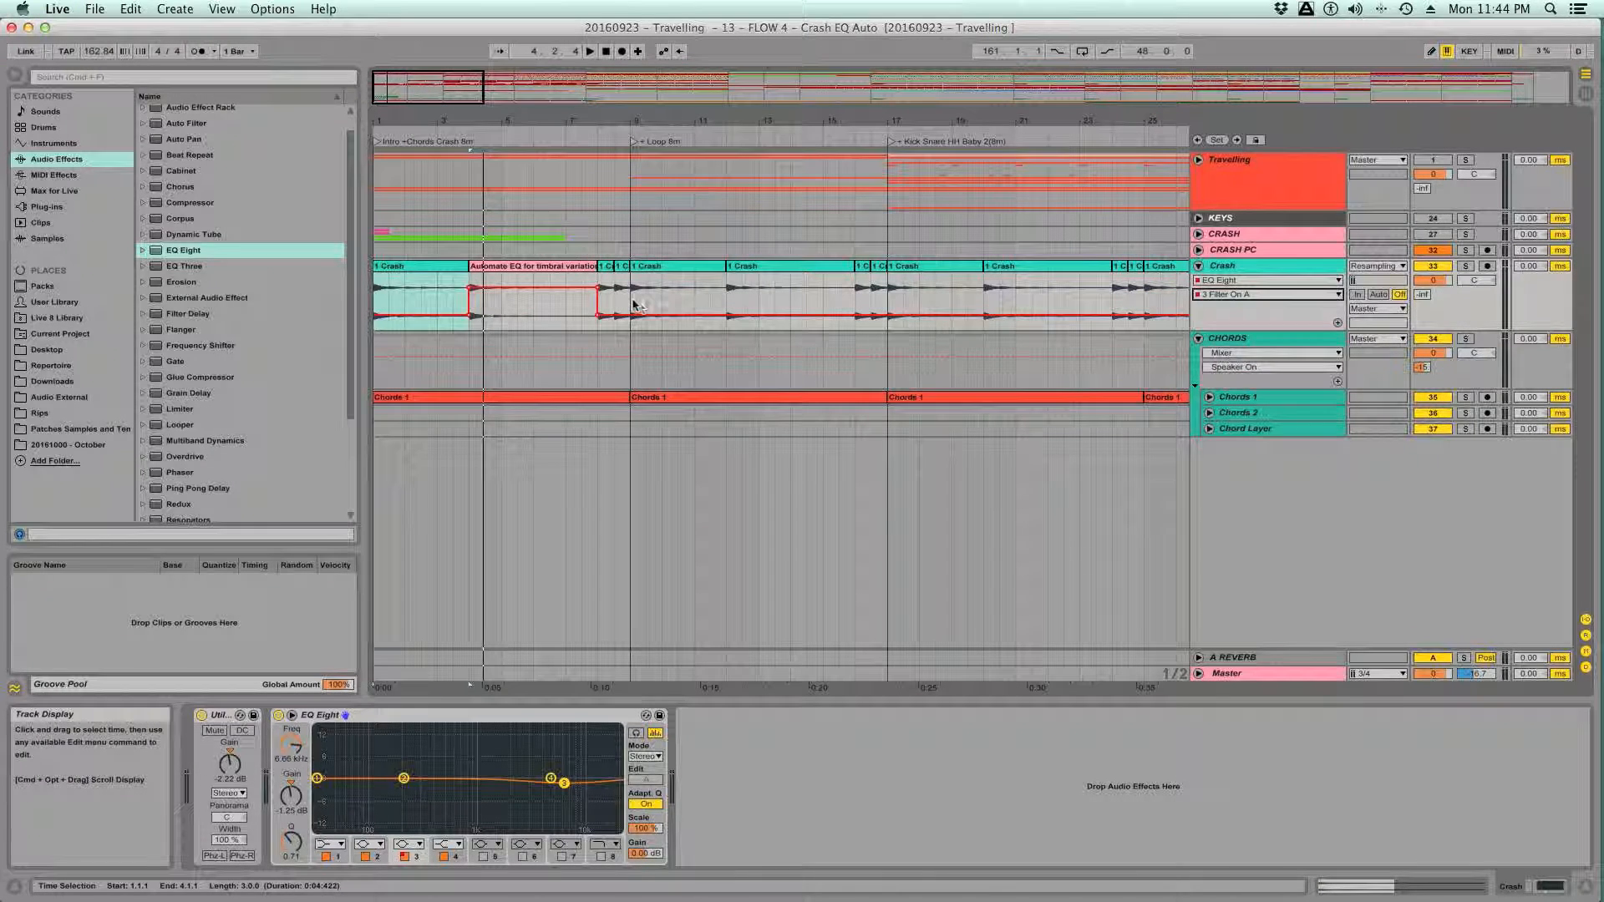
pyautogui.moveTo(632, 305); pyautogui.dragTo(367, 307)
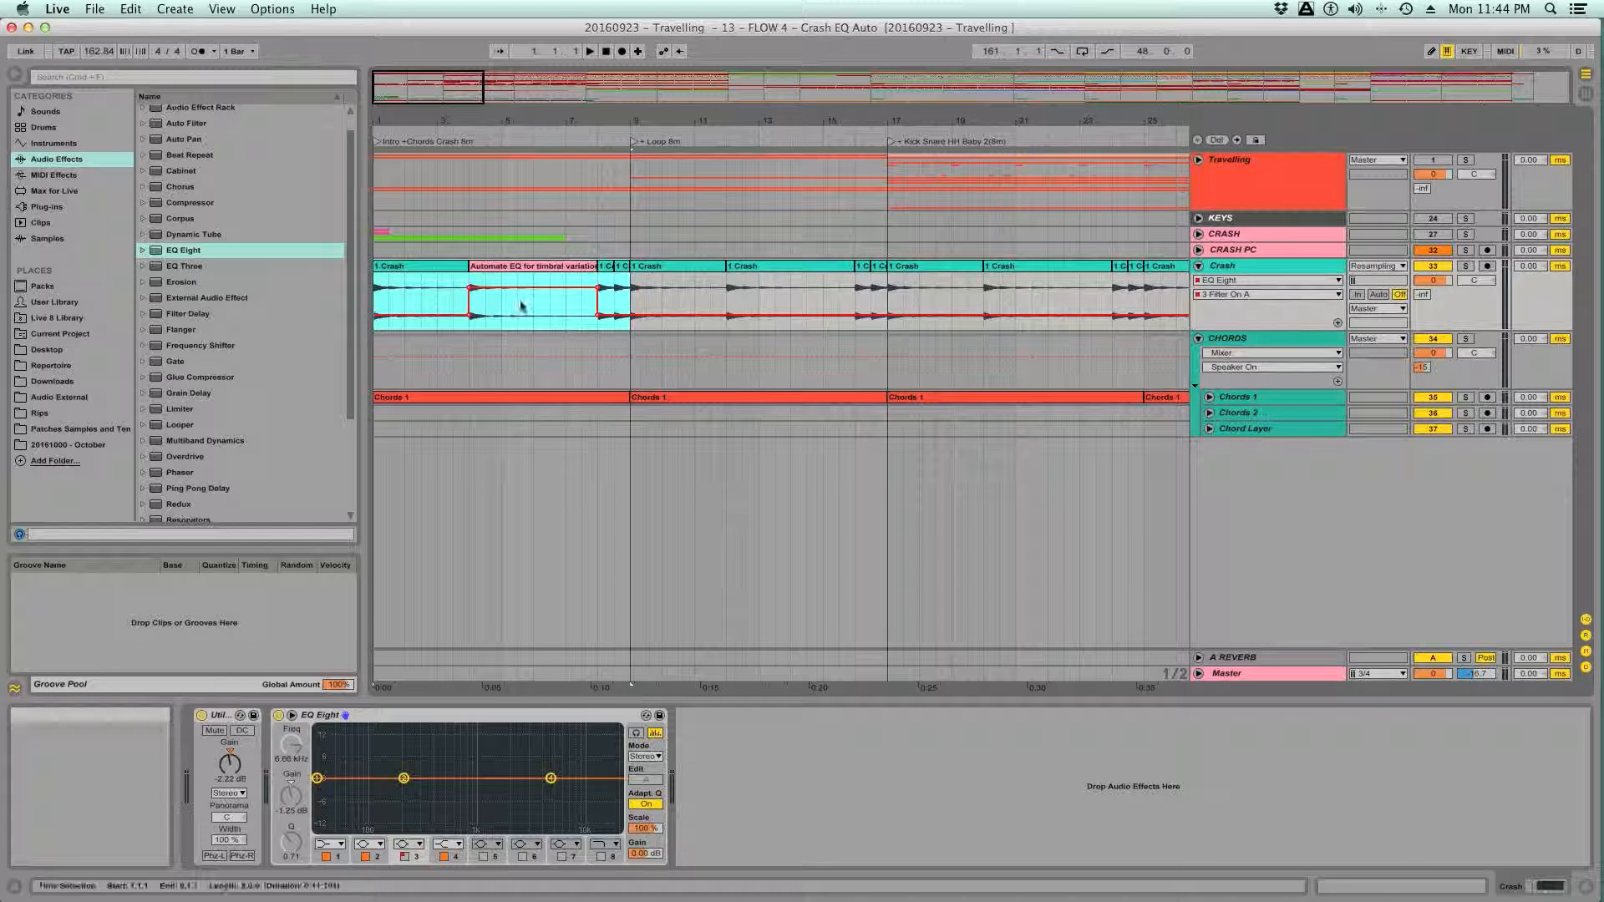
pyautogui.click(632, 305)
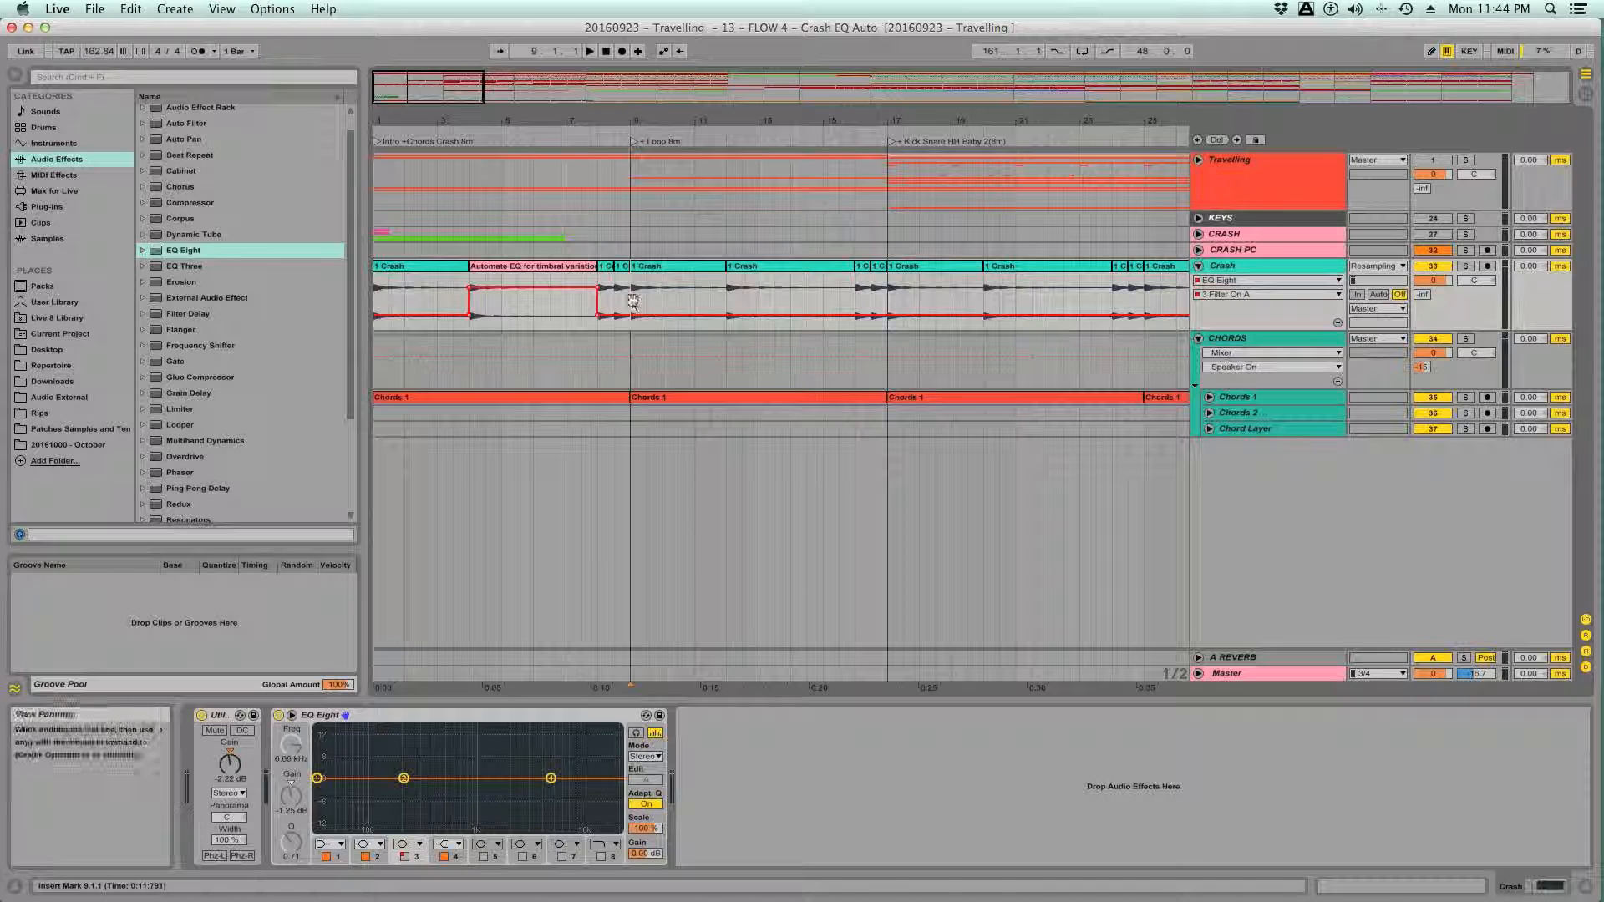
pyautogui.press('alt')
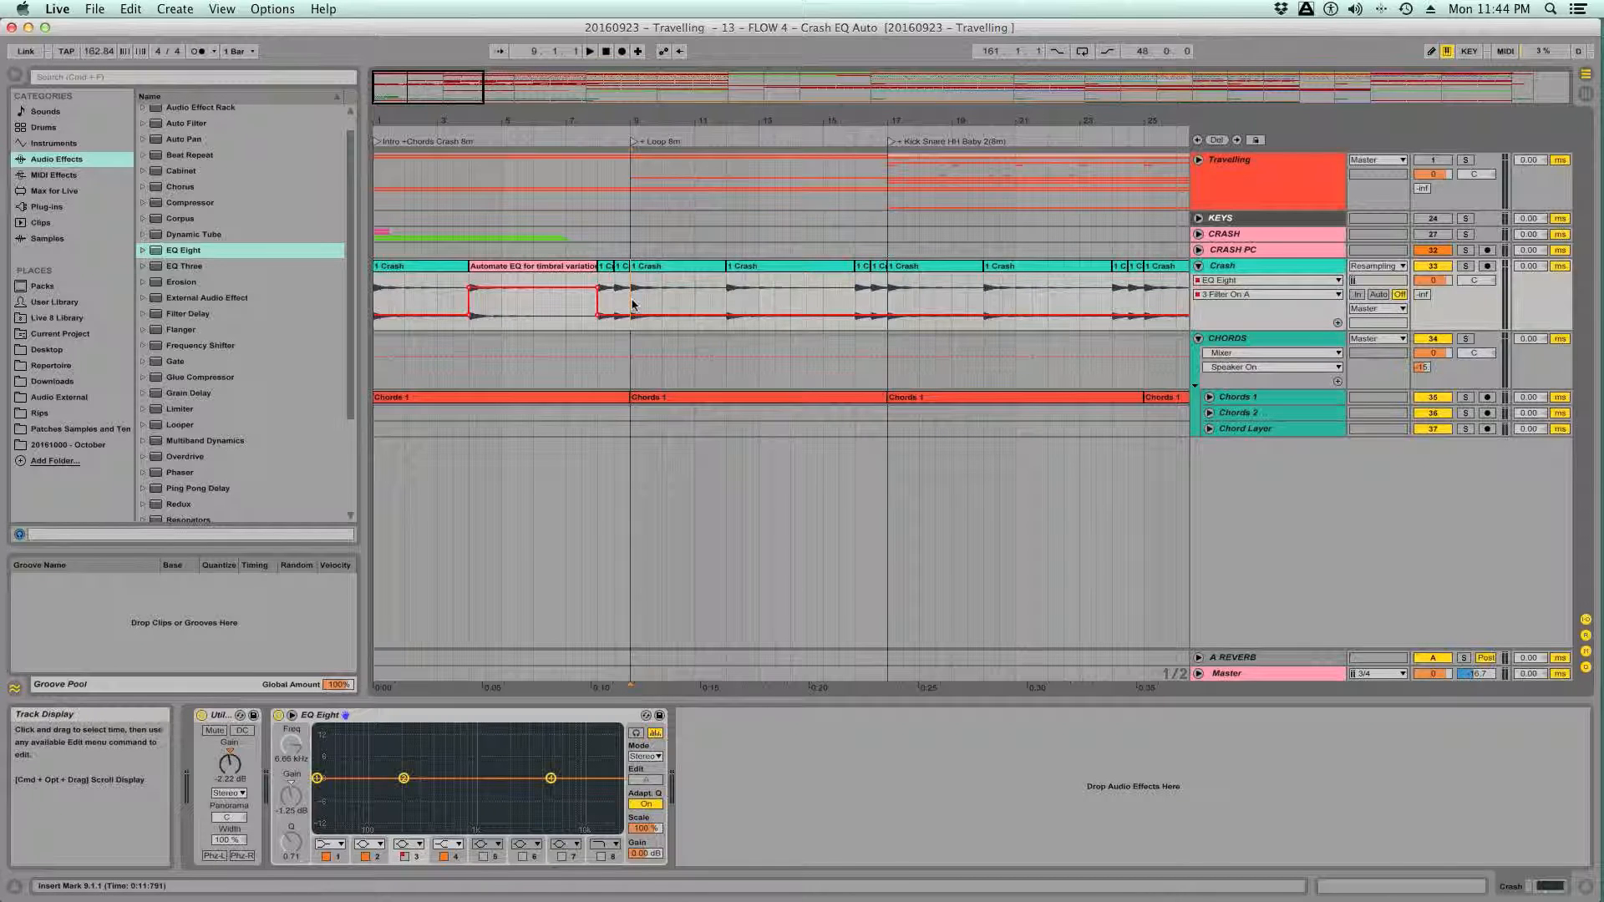
pyautogui.moveTo(628, 301); pyautogui.dragTo(368, 306)
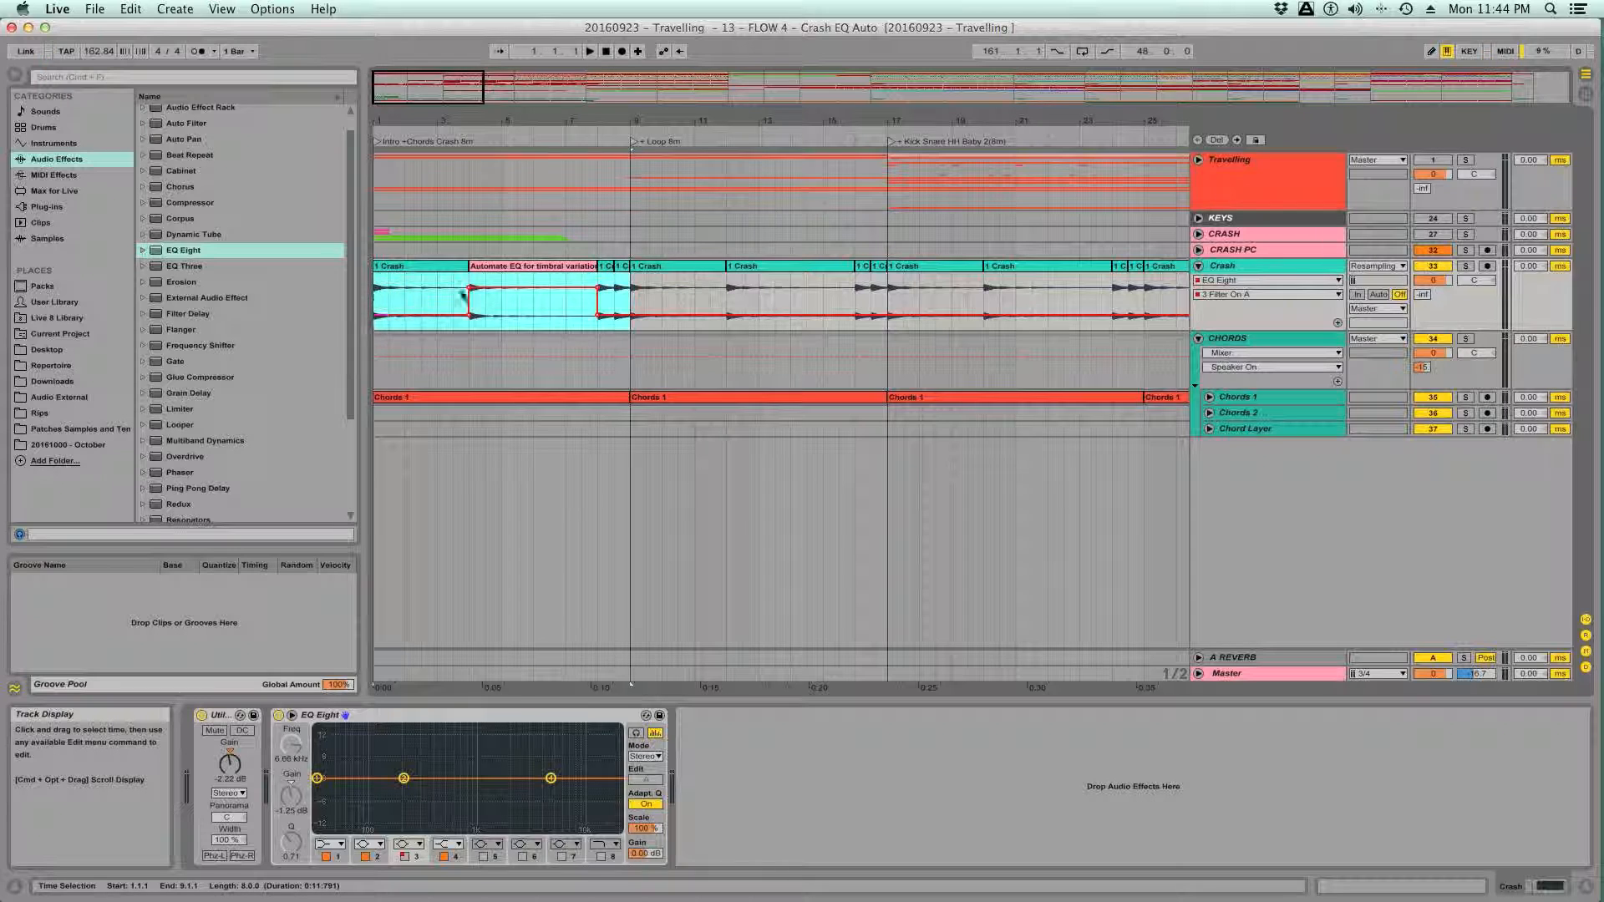
pyautogui.rightClick(476, 296)
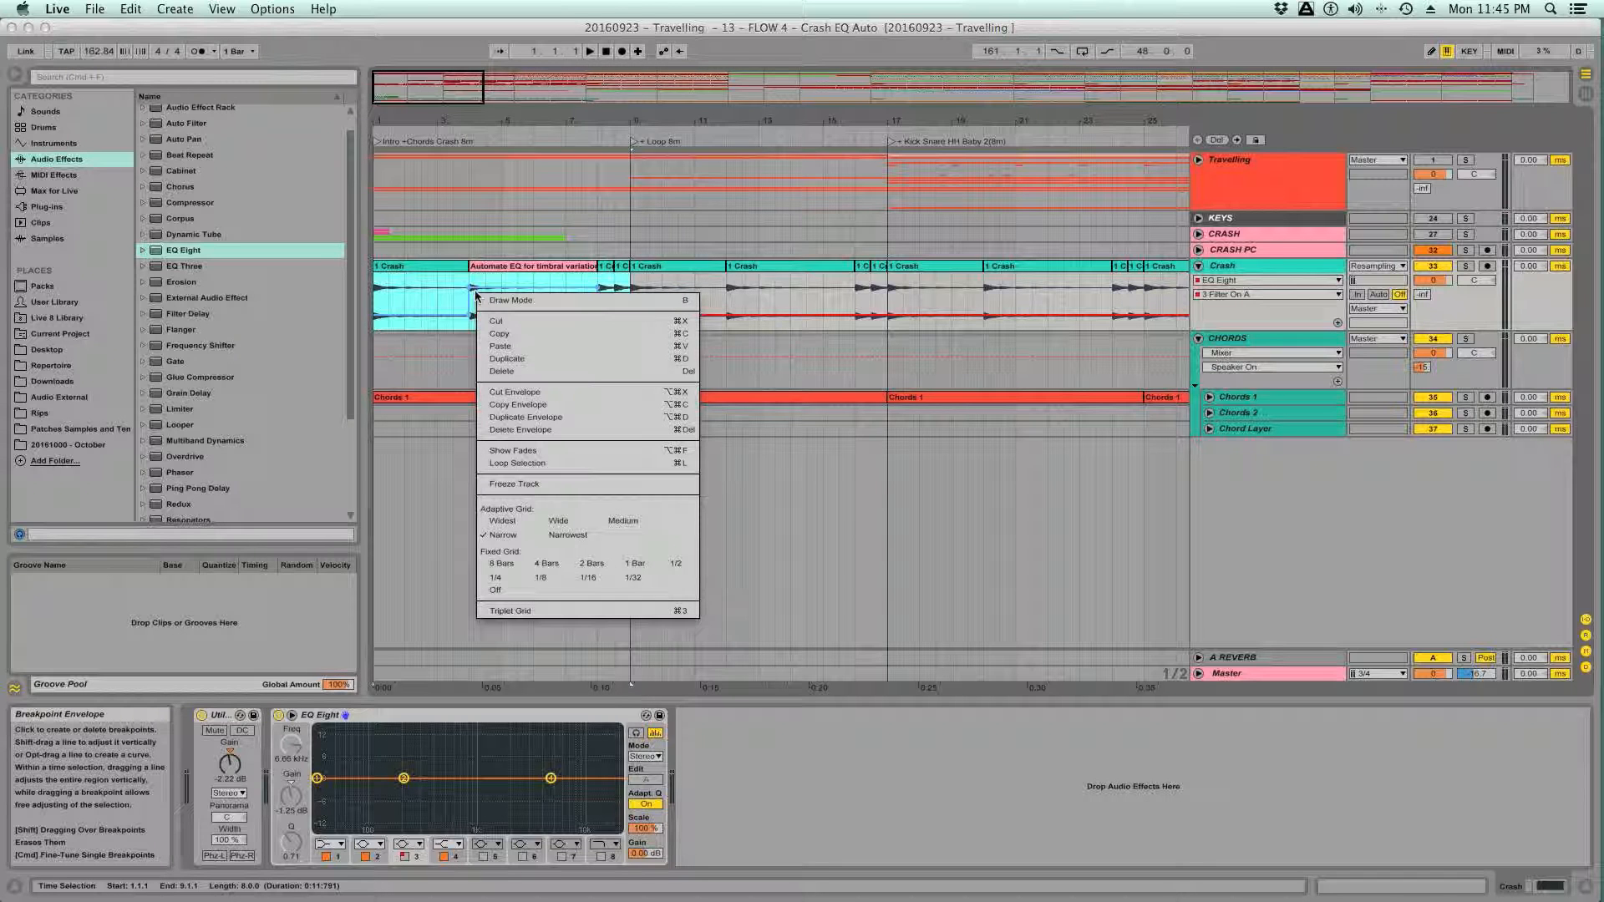
pyautogui.click(453, 301)
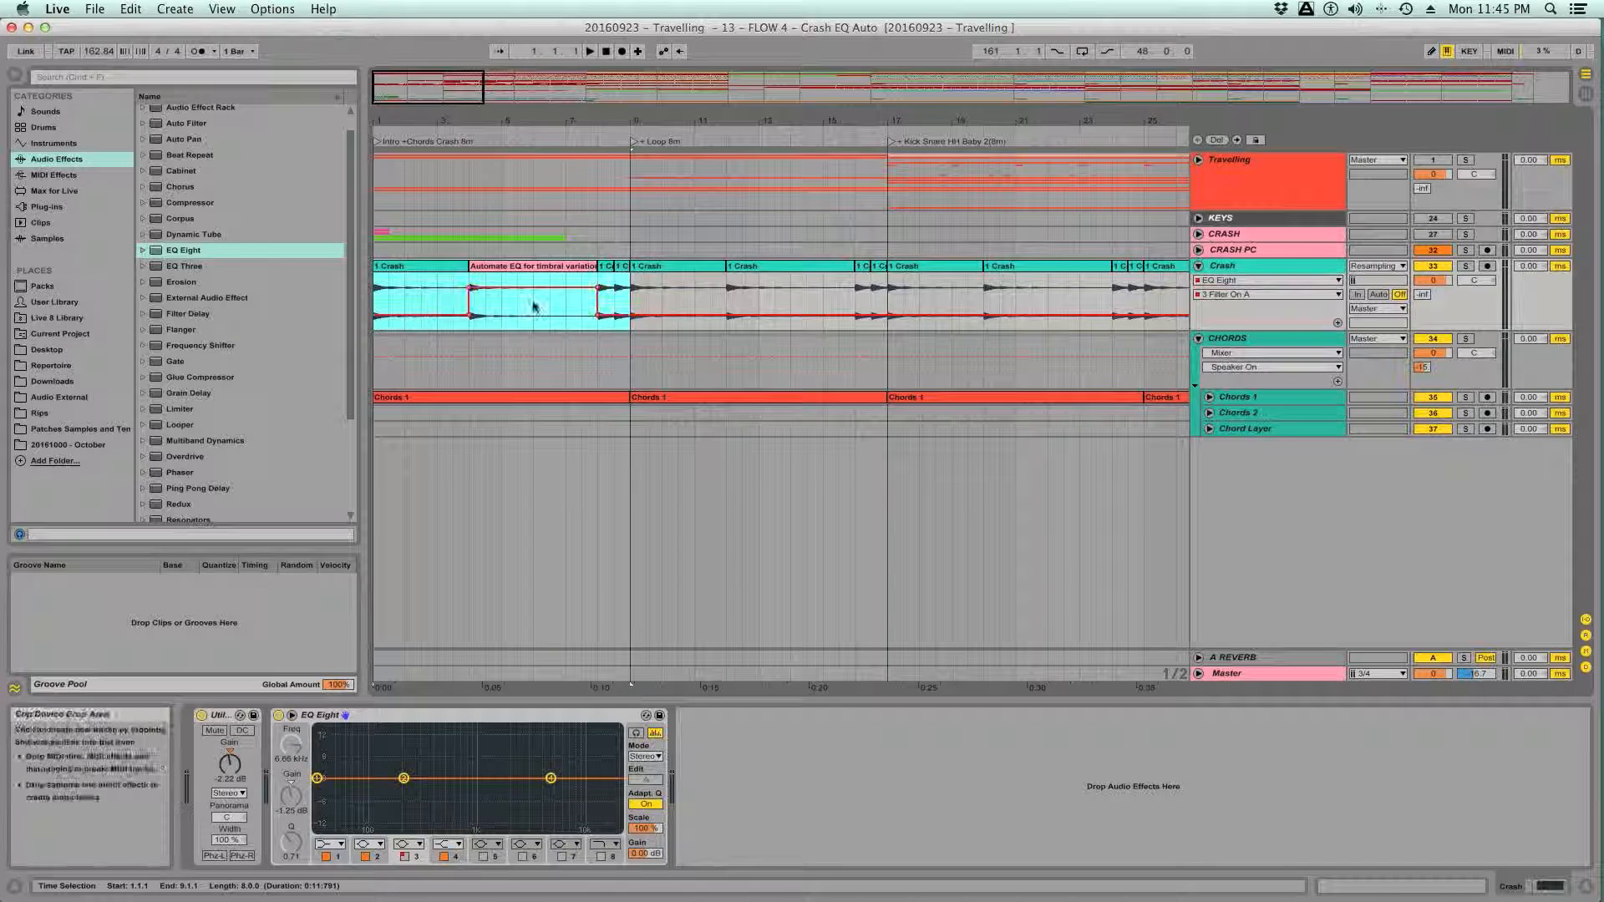
# - Paste the copied 3 Filter On A envelope at bar 9 of the Crash track
pyautogui.click(630, 308)
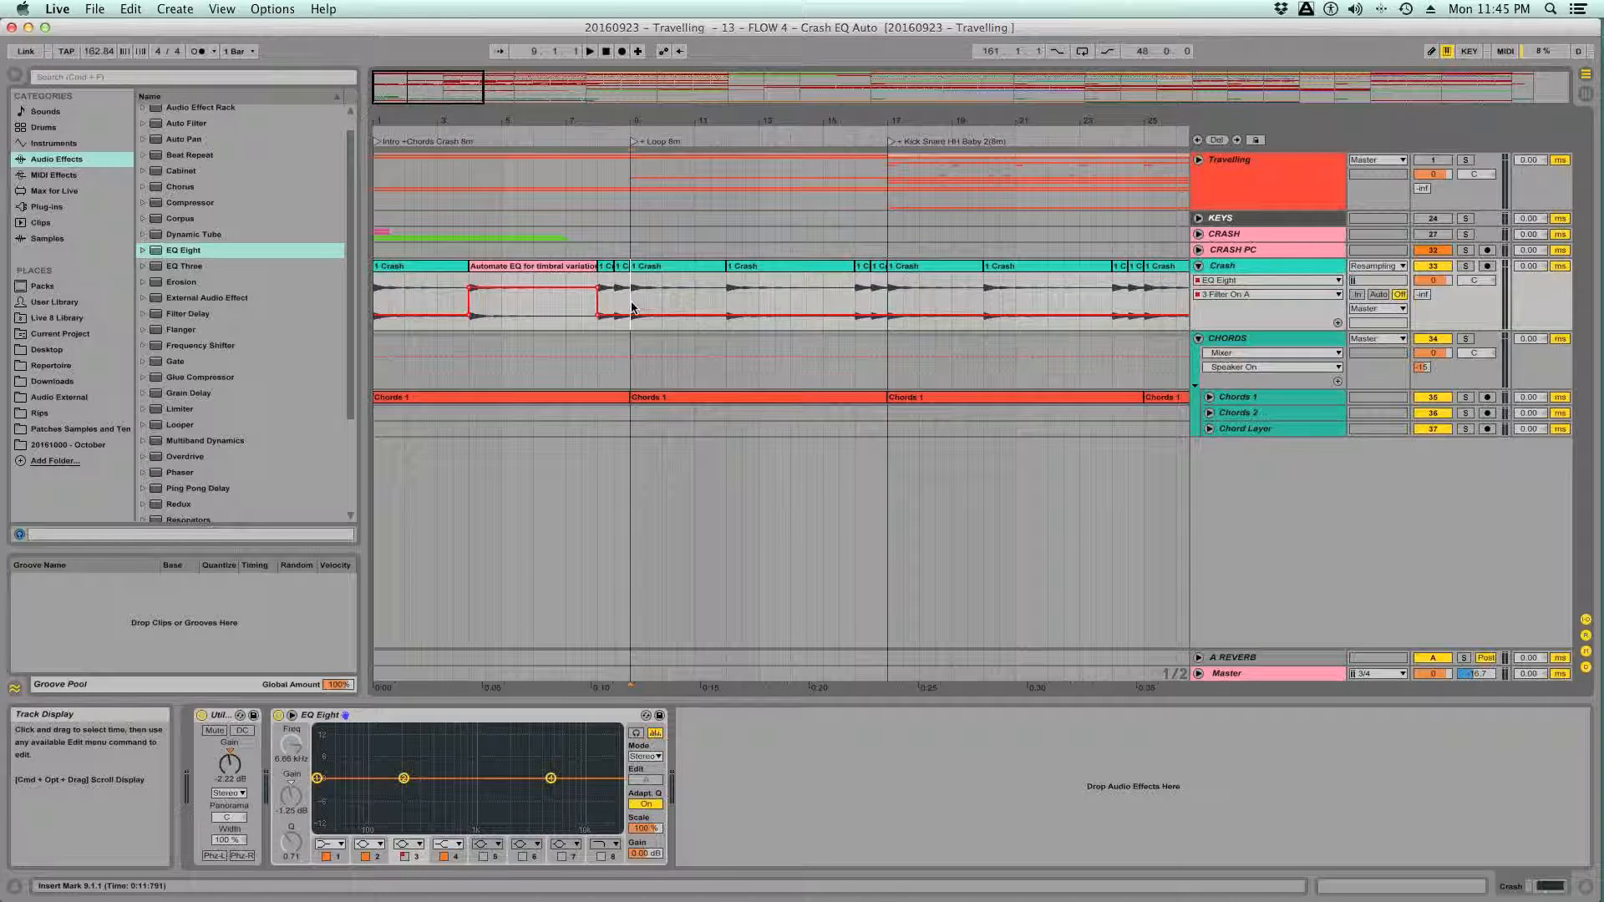
pyautogui.press('super+v')
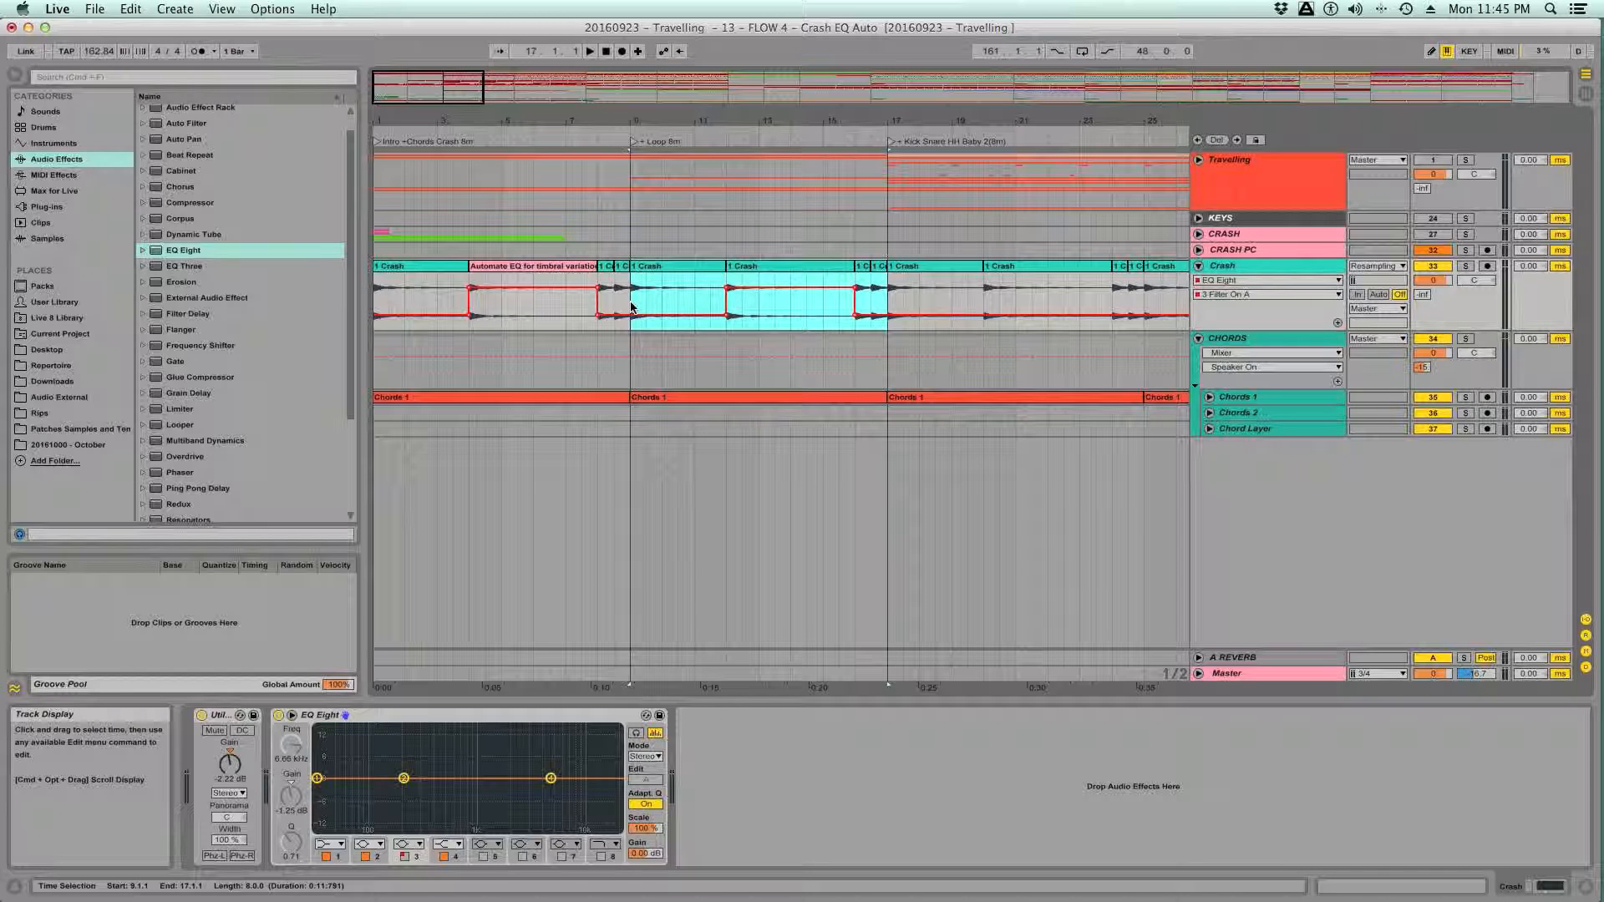
pyautogui.rightClick(632, 307)
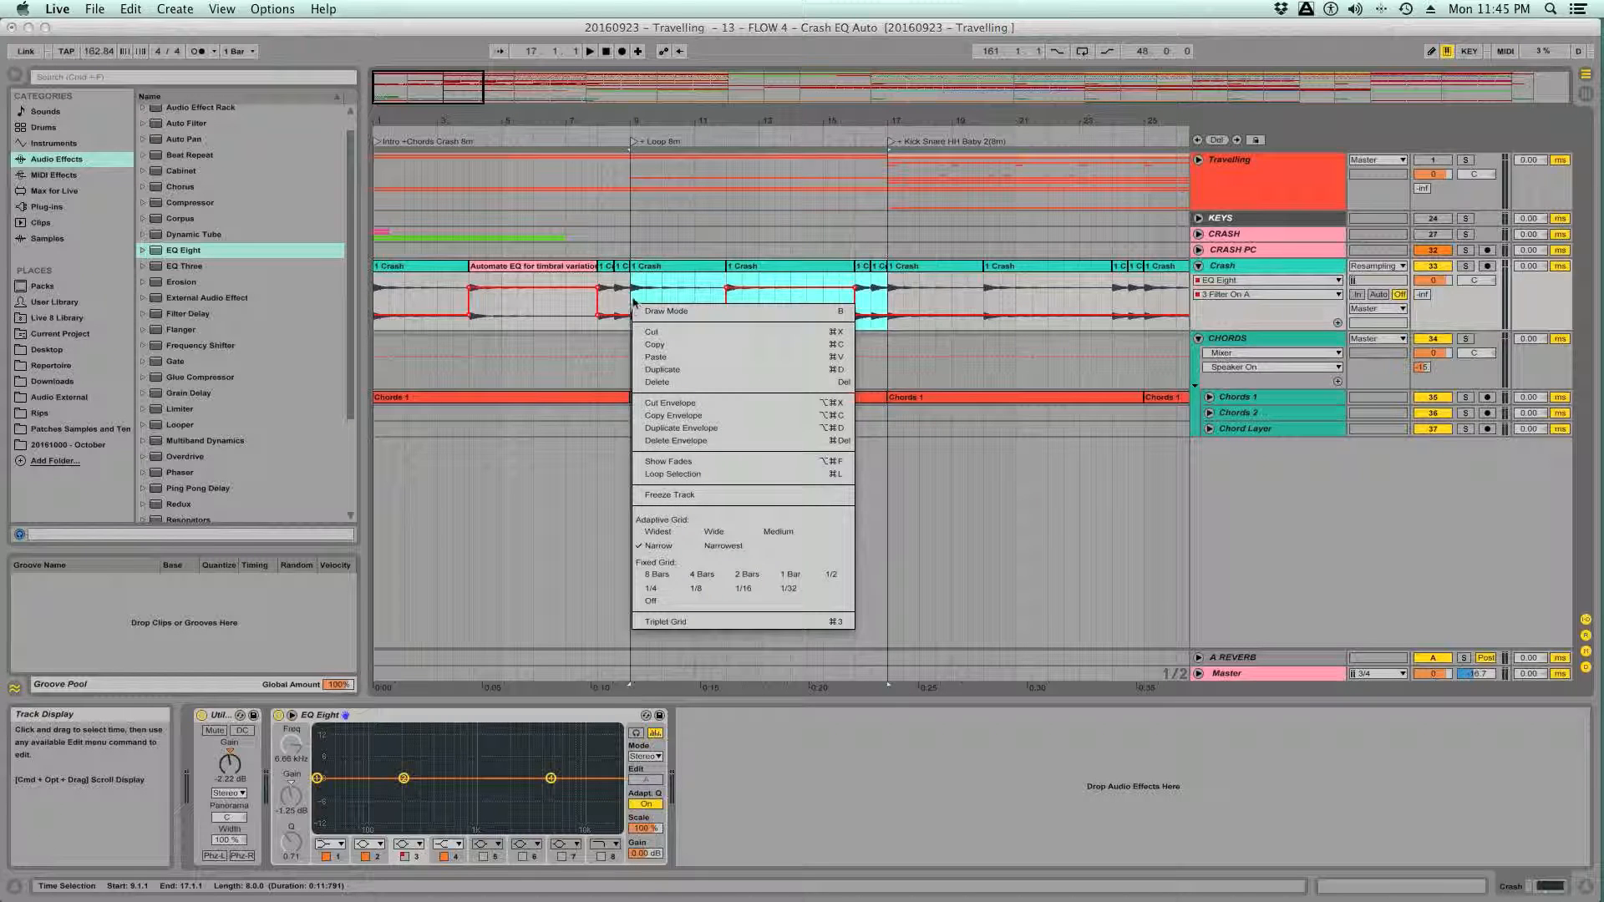
pyautogui.press('Escape')
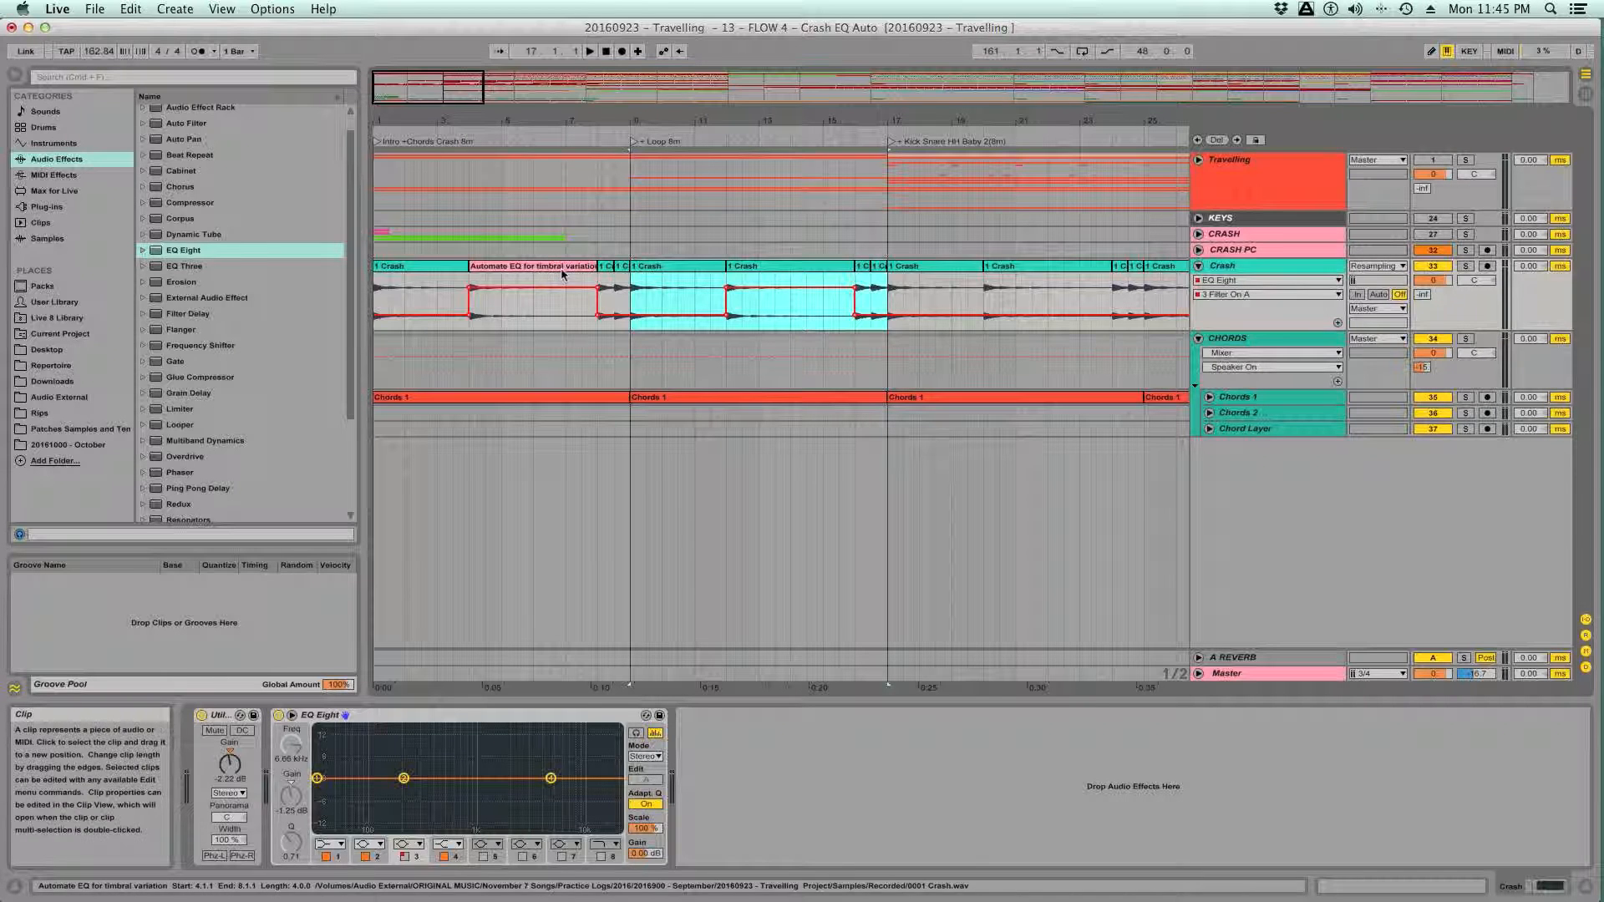
# - Try copying bars 1 through 8 of the Crash track and pasting them at bar 9, then undo the paste
pyautogui.click(583, 303)
pyautogui.moveTo(583, 302); pyautogui.dragTo(355, 311)
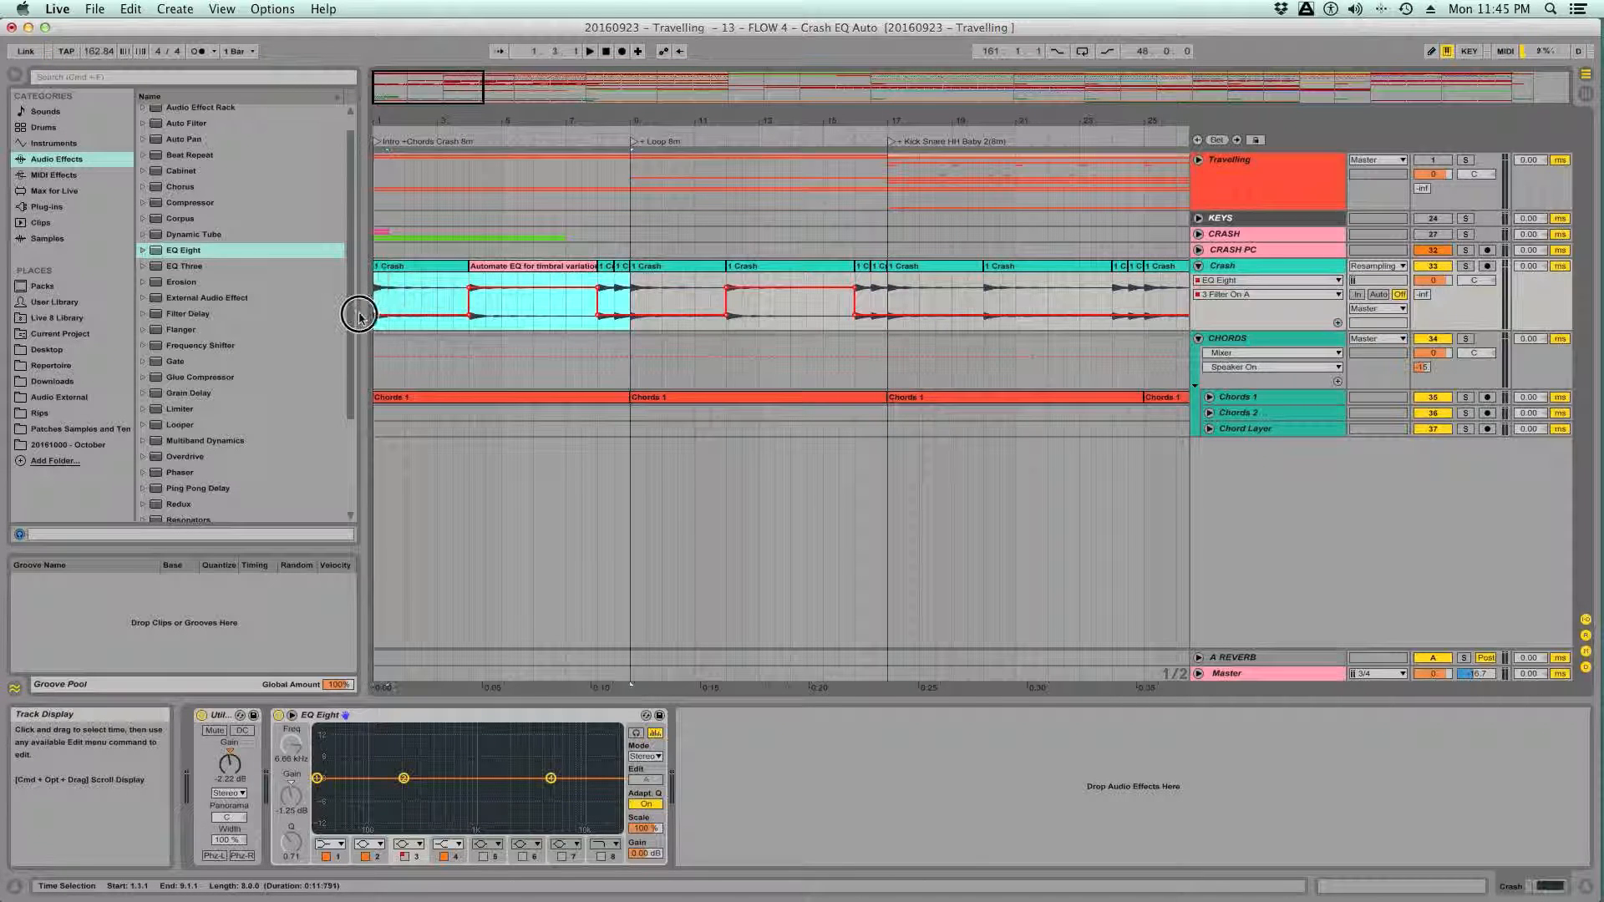
pyautogui.press('super+c')
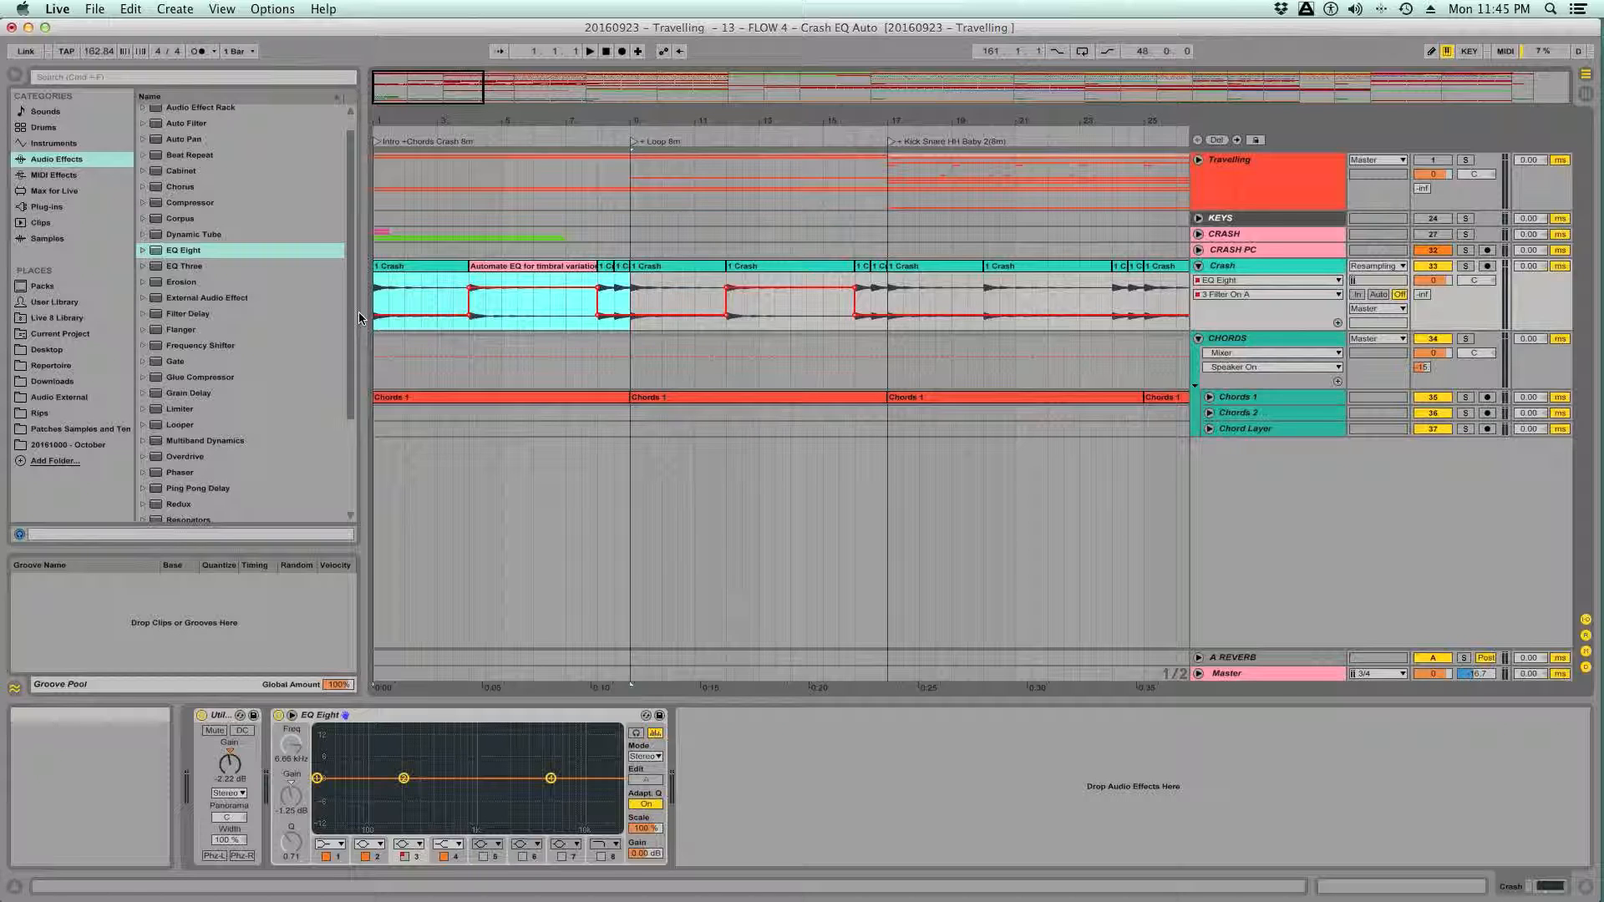
pyautogui.click(632, 303)
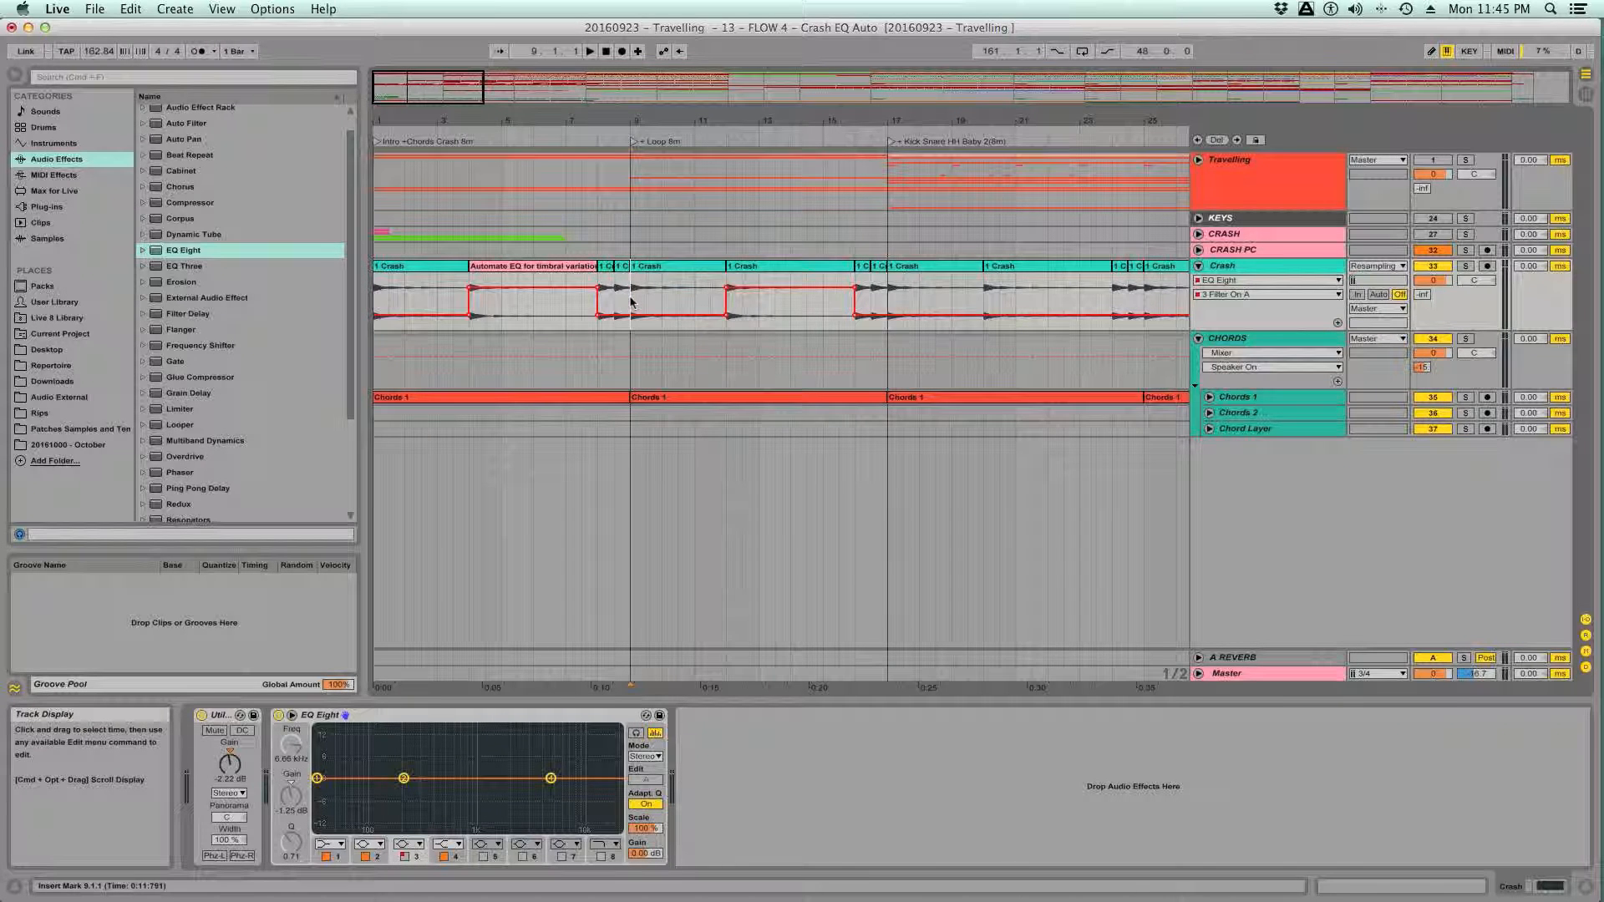
pyautogui.press('super+v')
pyautogui.press('super+z')
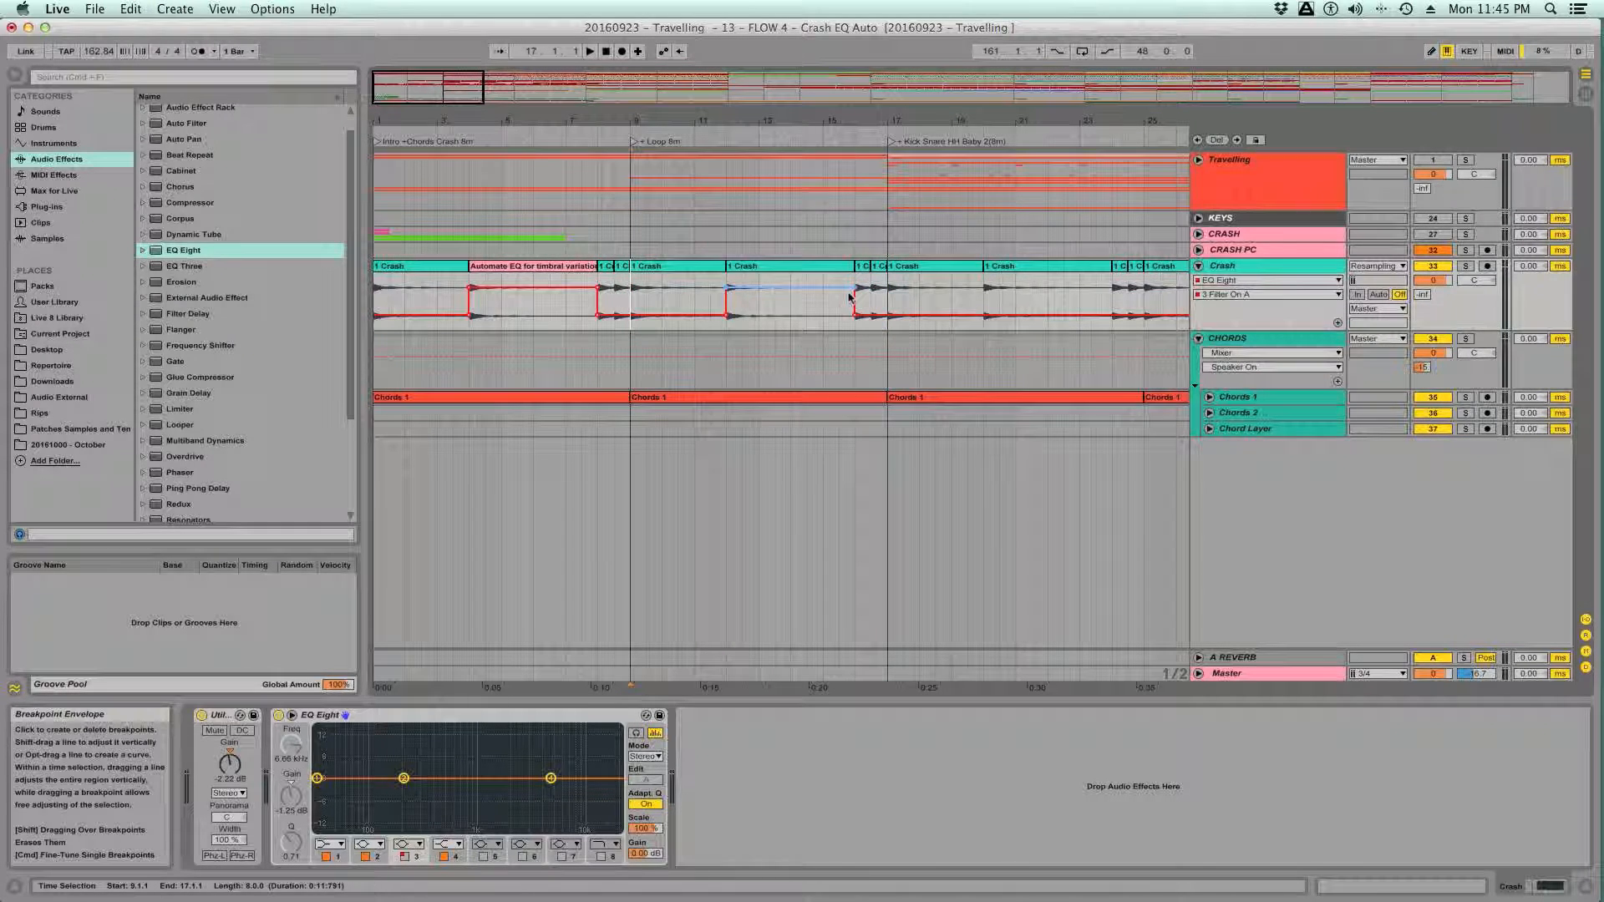
# - Try pasting the copied Crash bars at bar 17, then undo the paste
pyautogui.click(889, 299)
pyautogui.hscroll(5, 888, 299)
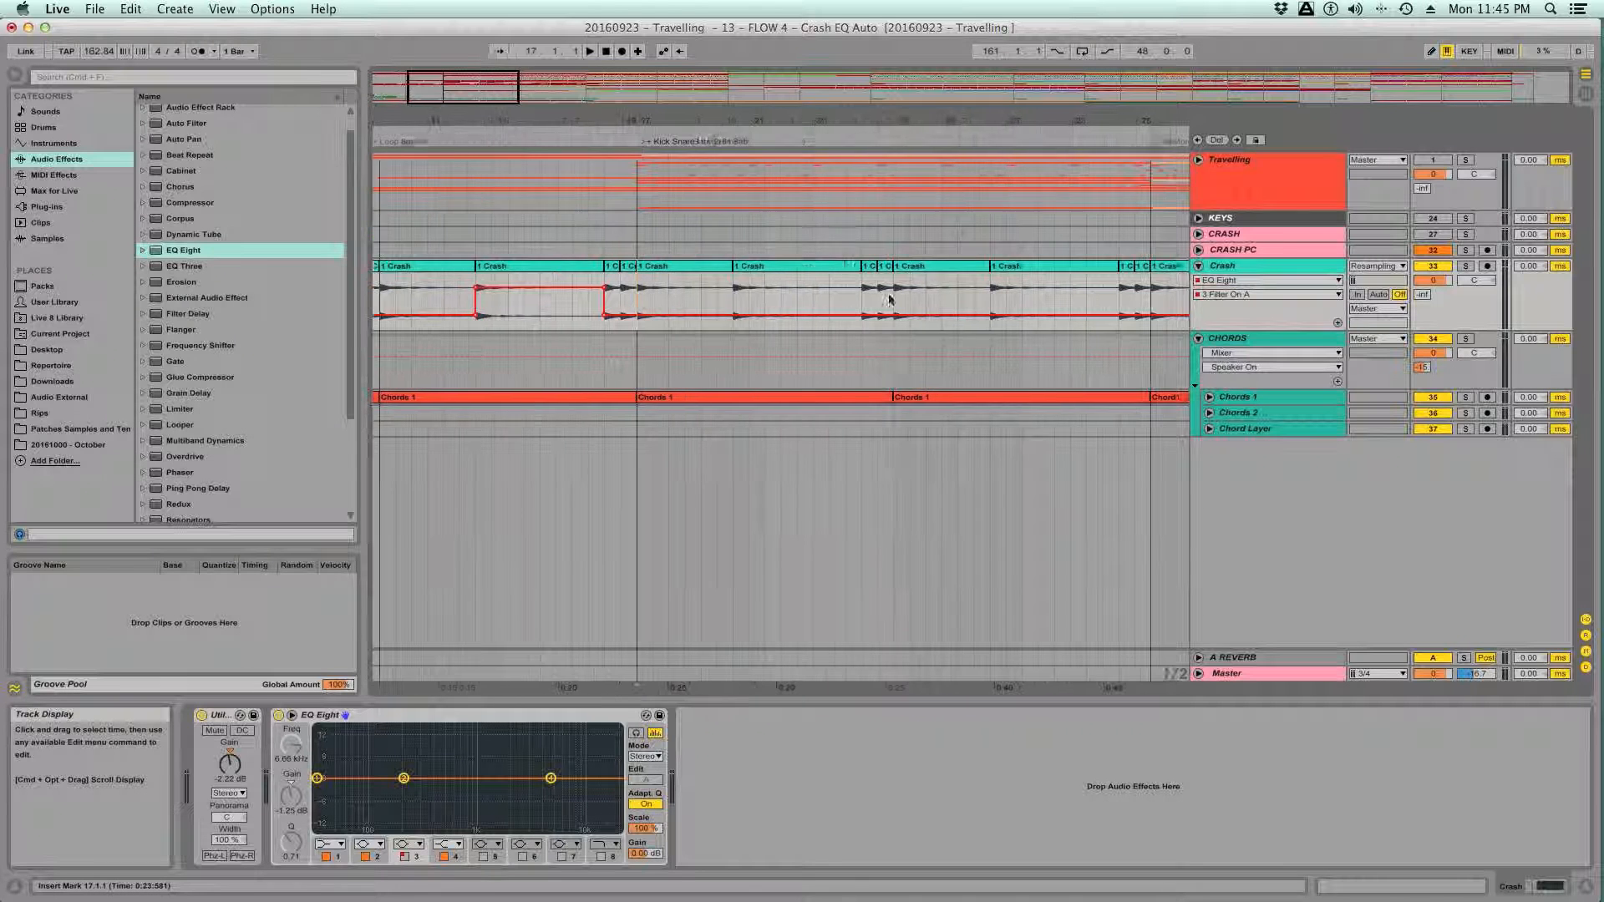
pyautogui.press('super+v')
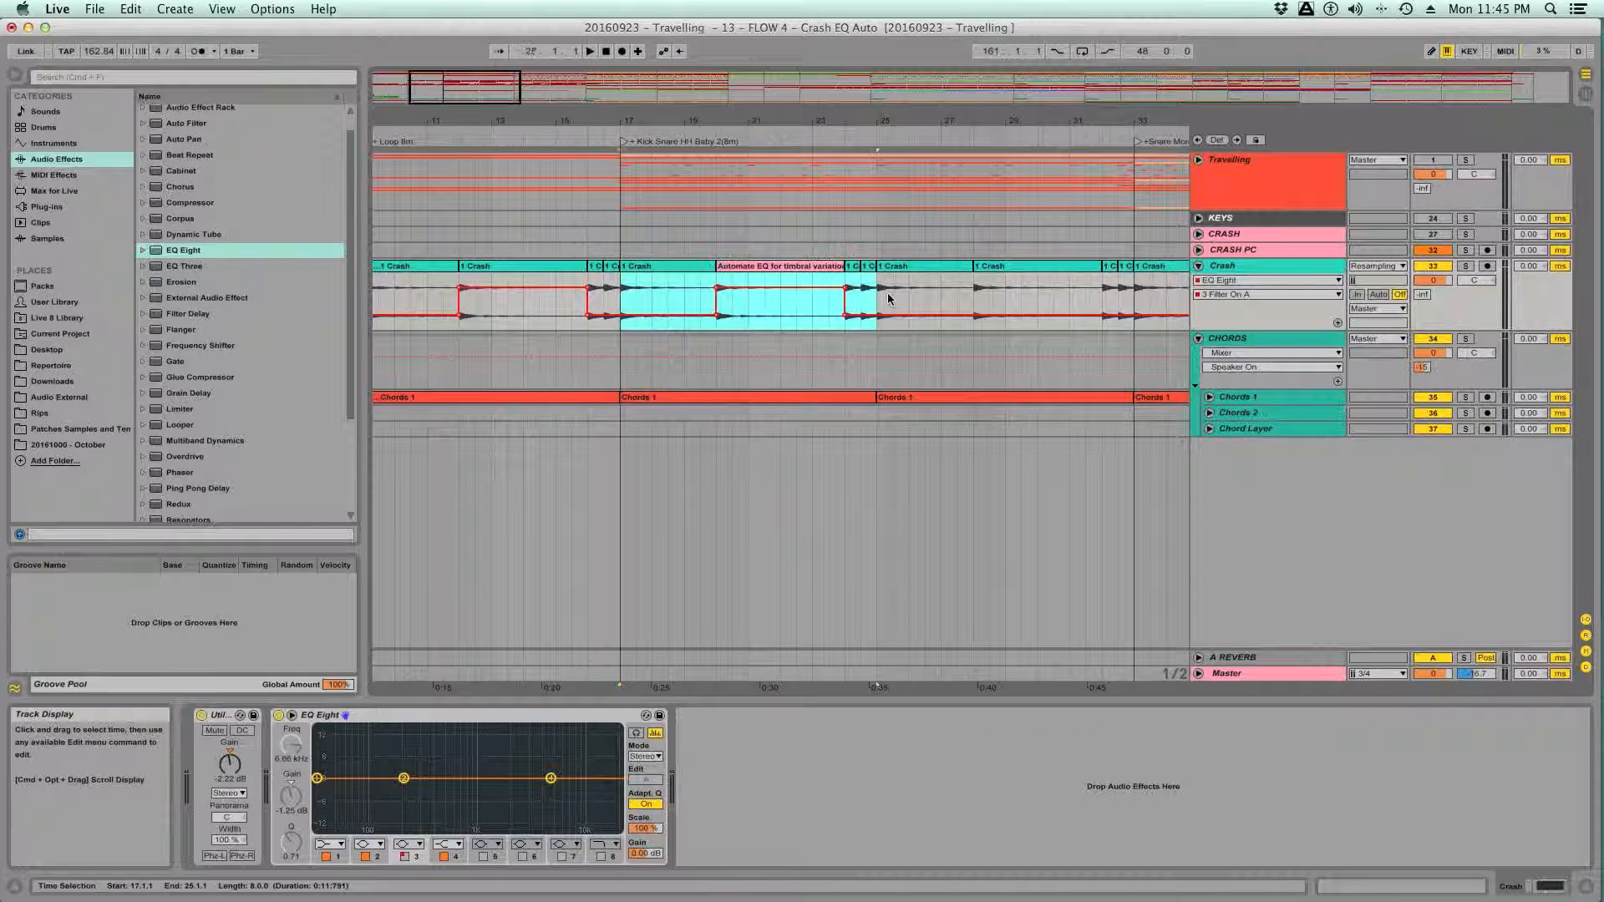
pyautogui.press('super+z')
# - Reselect bars 1 through 8 of the Crash track, try pasting them at bar 17 again, and undo the paste
pyautogui.hscroll(-5, 615, 299)
pyautogui.moveTo(616, 299); pyautogui.dragTo(351, 304)
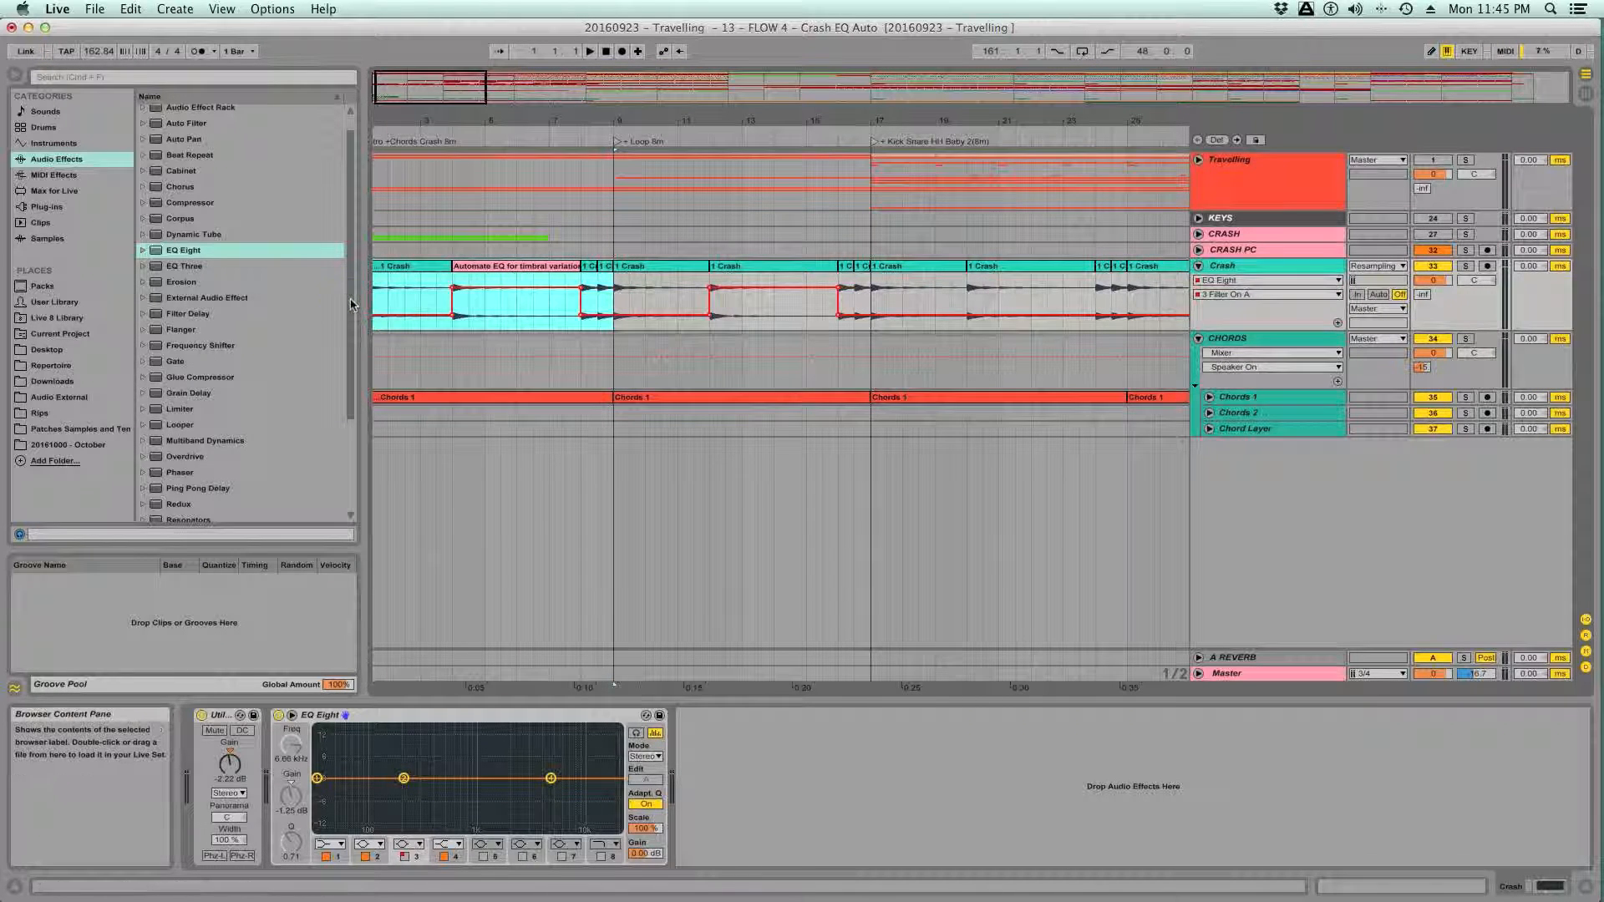
pyautogui.click(870, 301)
pyautogui.hscroll(3, 870, 301)
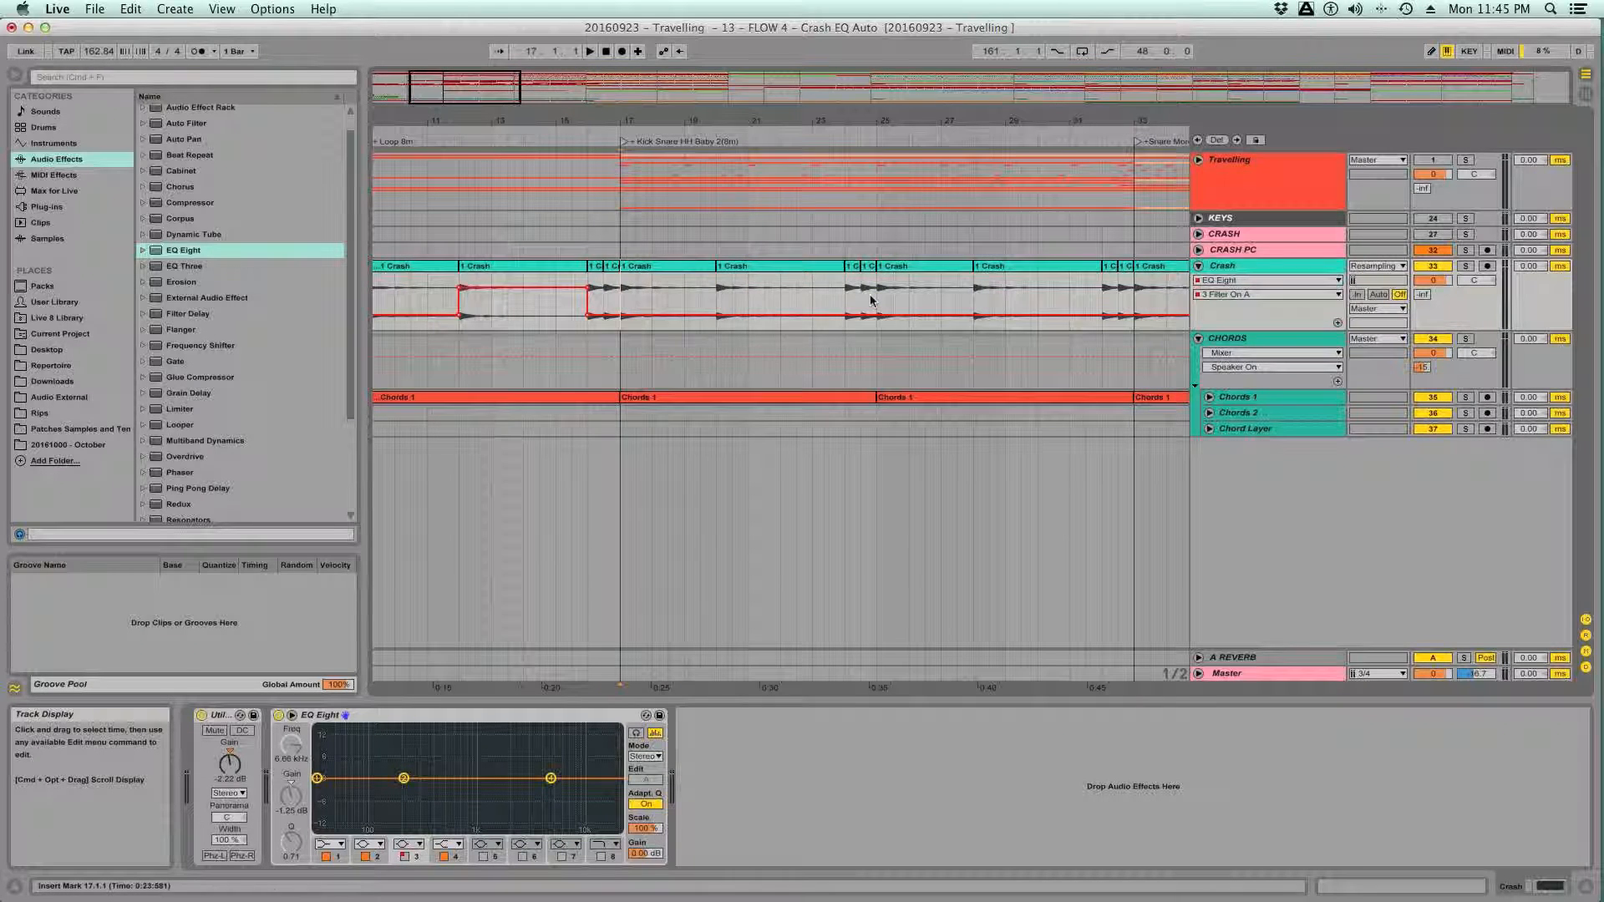
pyautogui.keyDown('shift'); pyautogui.click(870, 301); pyautogui.keyUp('shift')
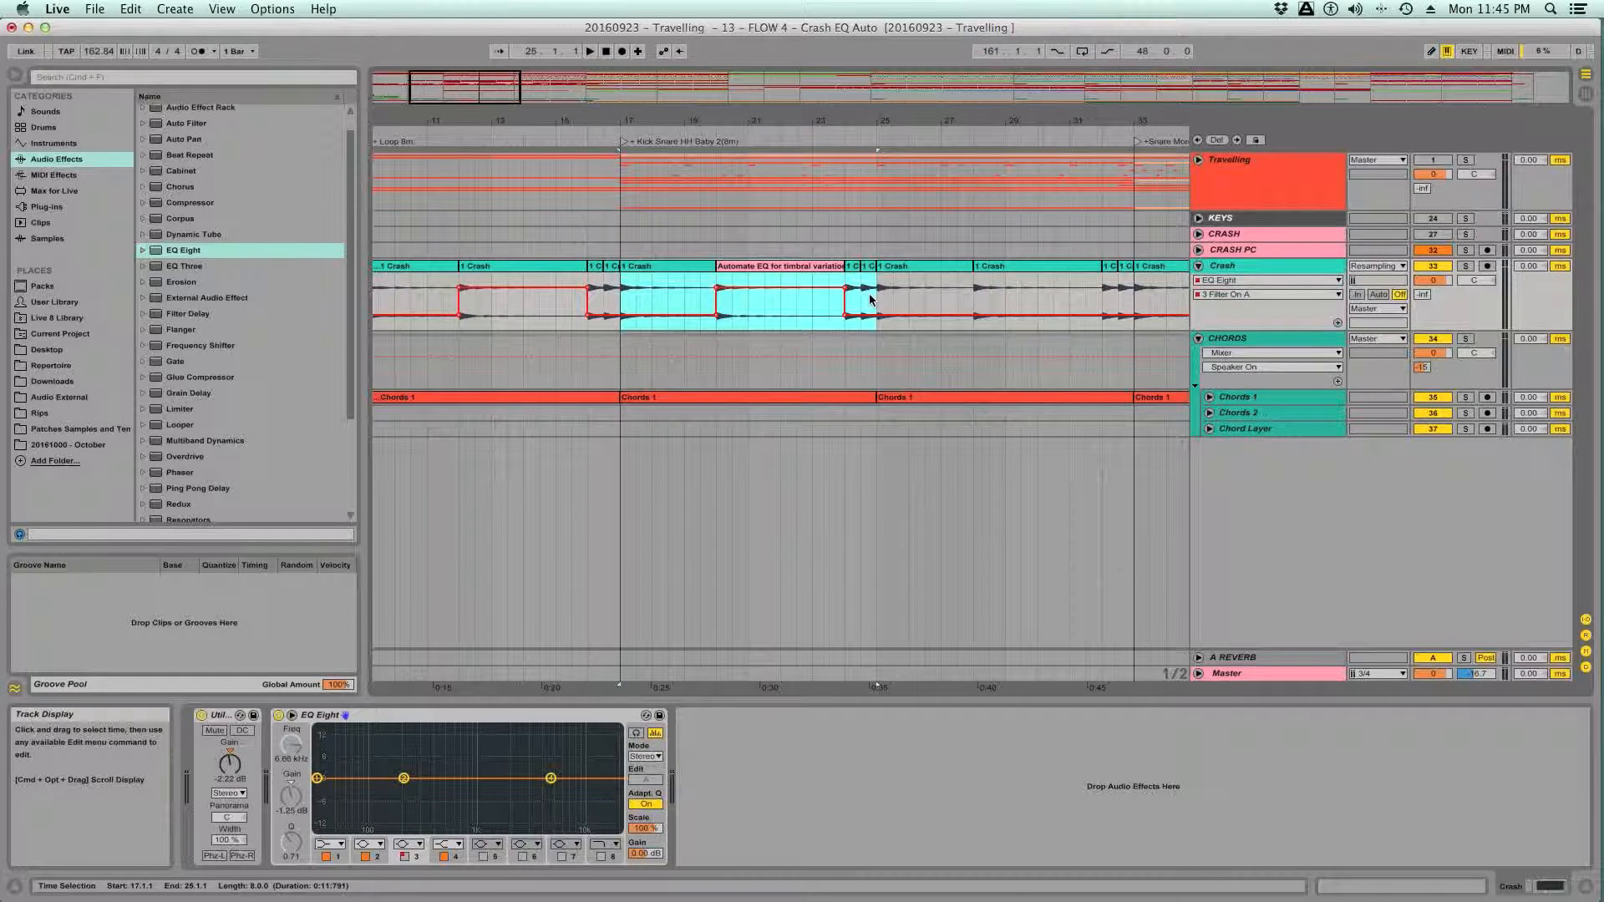
pyautogui.press('super+shift+BackSpace')
# - Copy only the 3 Filter On A envelope from bars 1 through 8 and paste it at bars 17, 25, 33 and 41
pyautogui.hscroll(-5, 729, 303)
pyautogui.moveTo(629, 294); pyautogui.dragTo(370, 302)
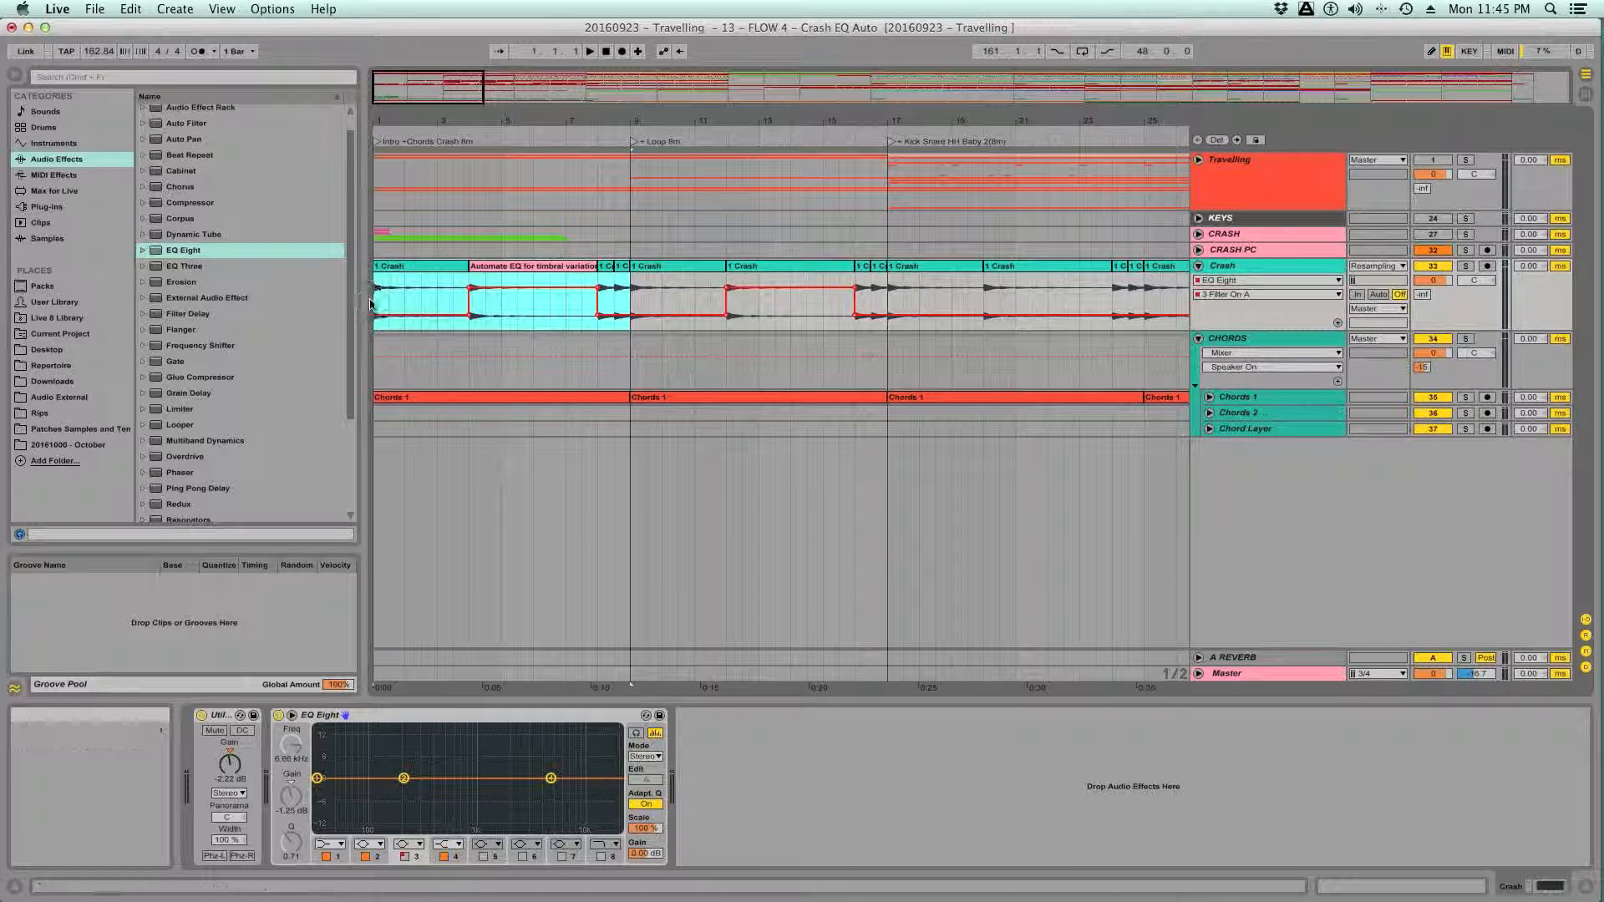
pyautogui.click(891, 303)
pyautogui.moveTo(890, 303); pyautogui.dragTo(685, 338)
pyautogui.click(691, 298)
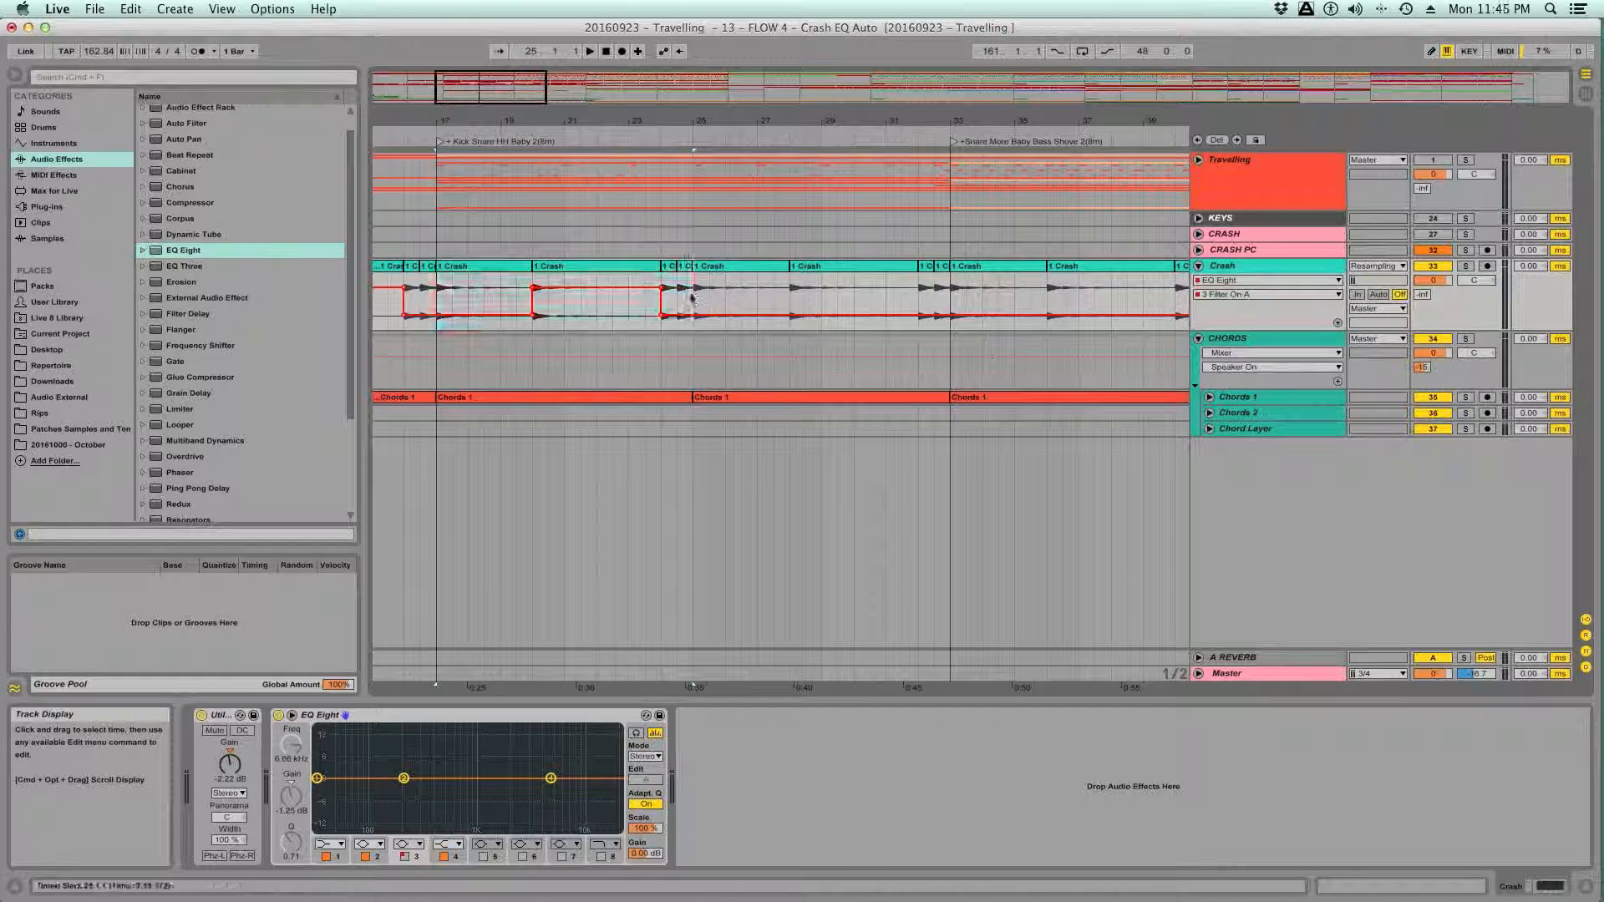
pyautogui.moveTo(691, 298); pyautogui.dragTo(657, 306)
pyautogui.press('super+d')
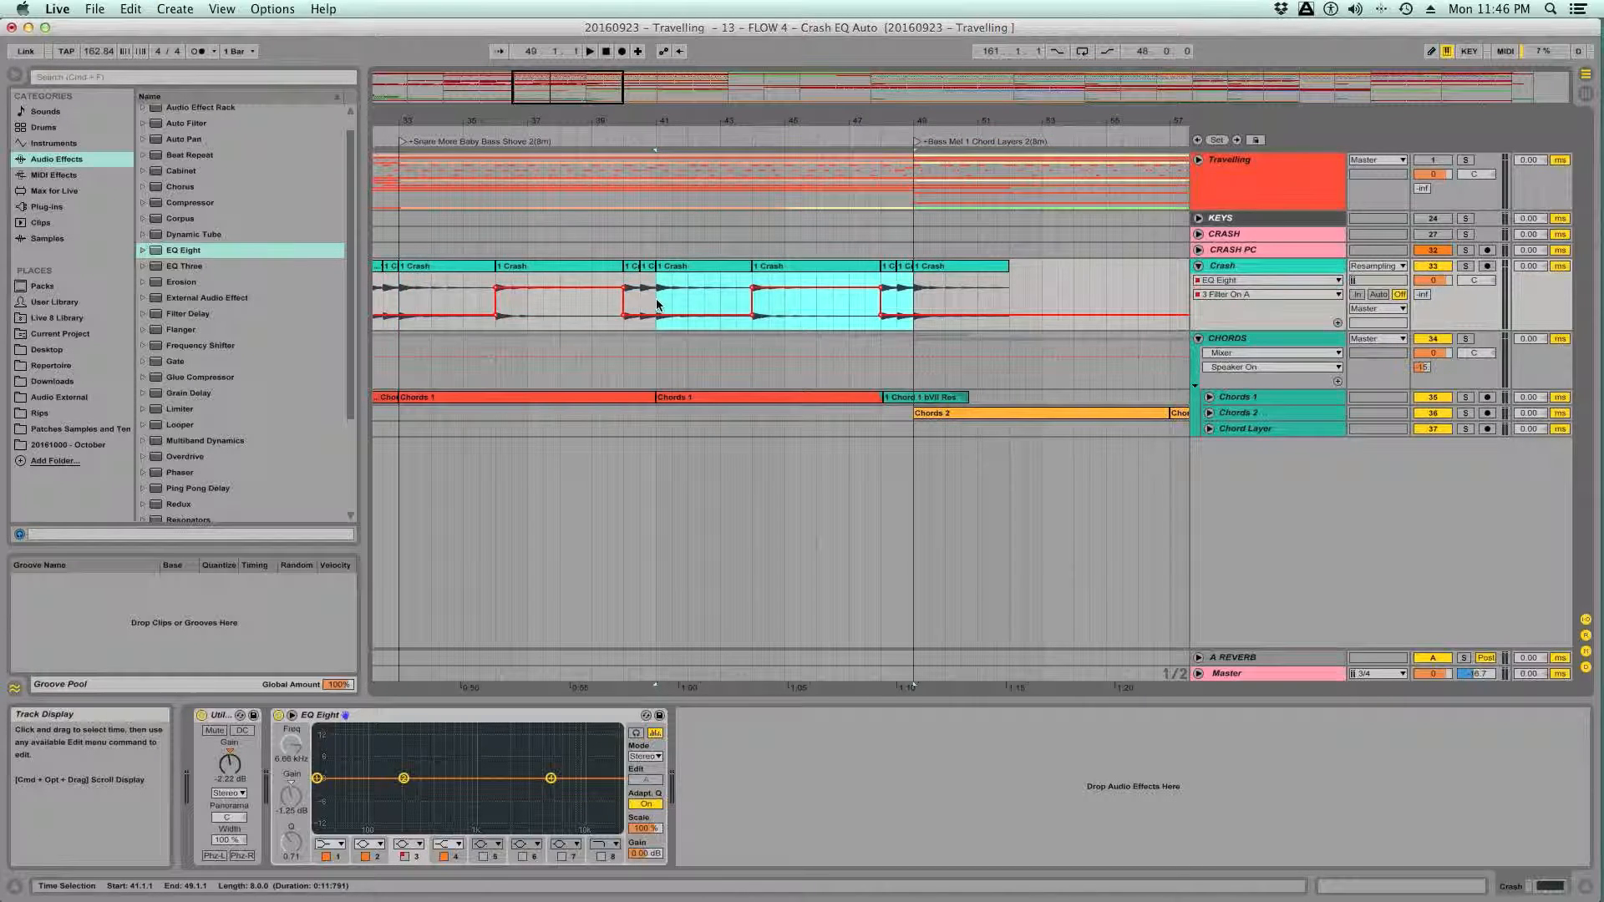
# - Save the Live set, fold the CHORDS group and Crash track, and select the CRASH PC track
pyautogui.moveTo(844, 121); pyautogui.dragTo(798, 209)
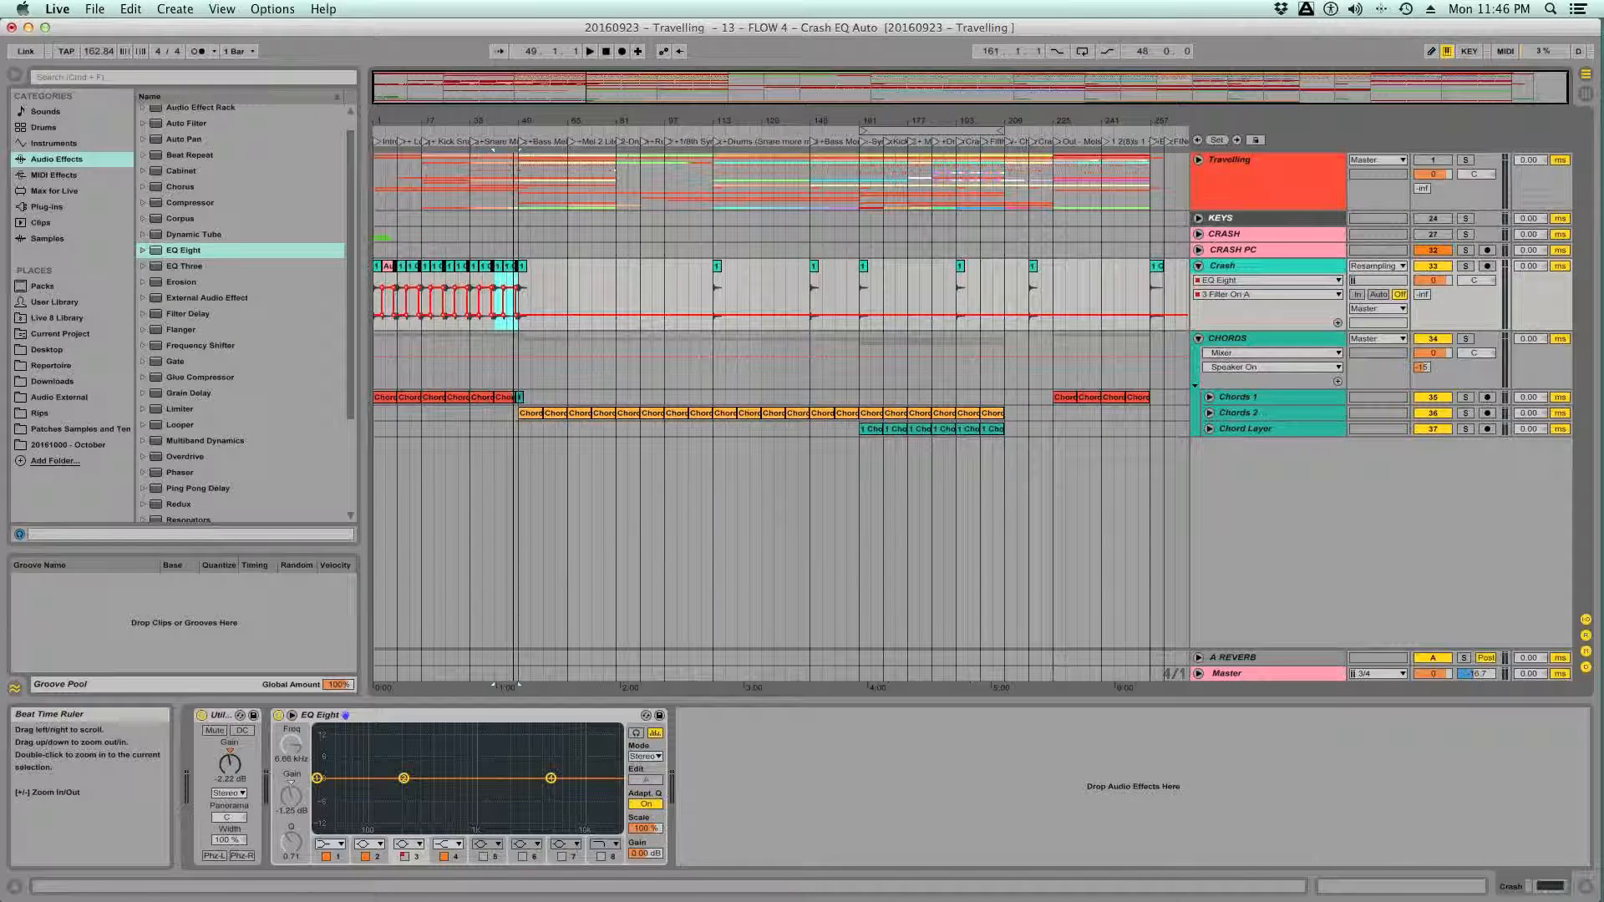
pyautogui.press('super+s')
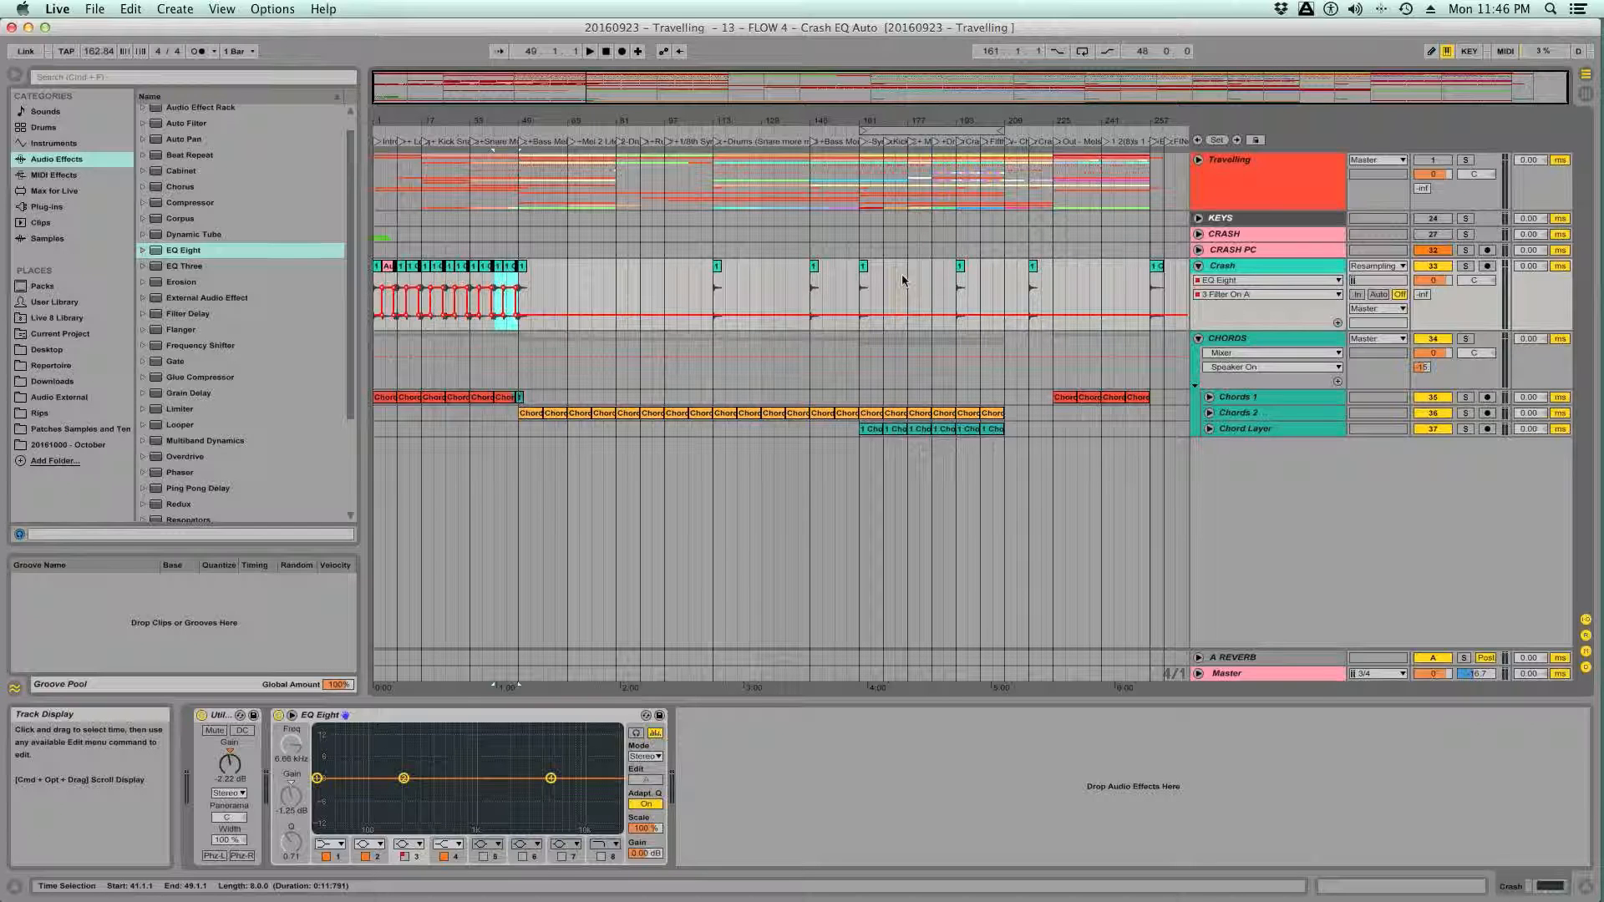
pyautogui.click(1198, 340)
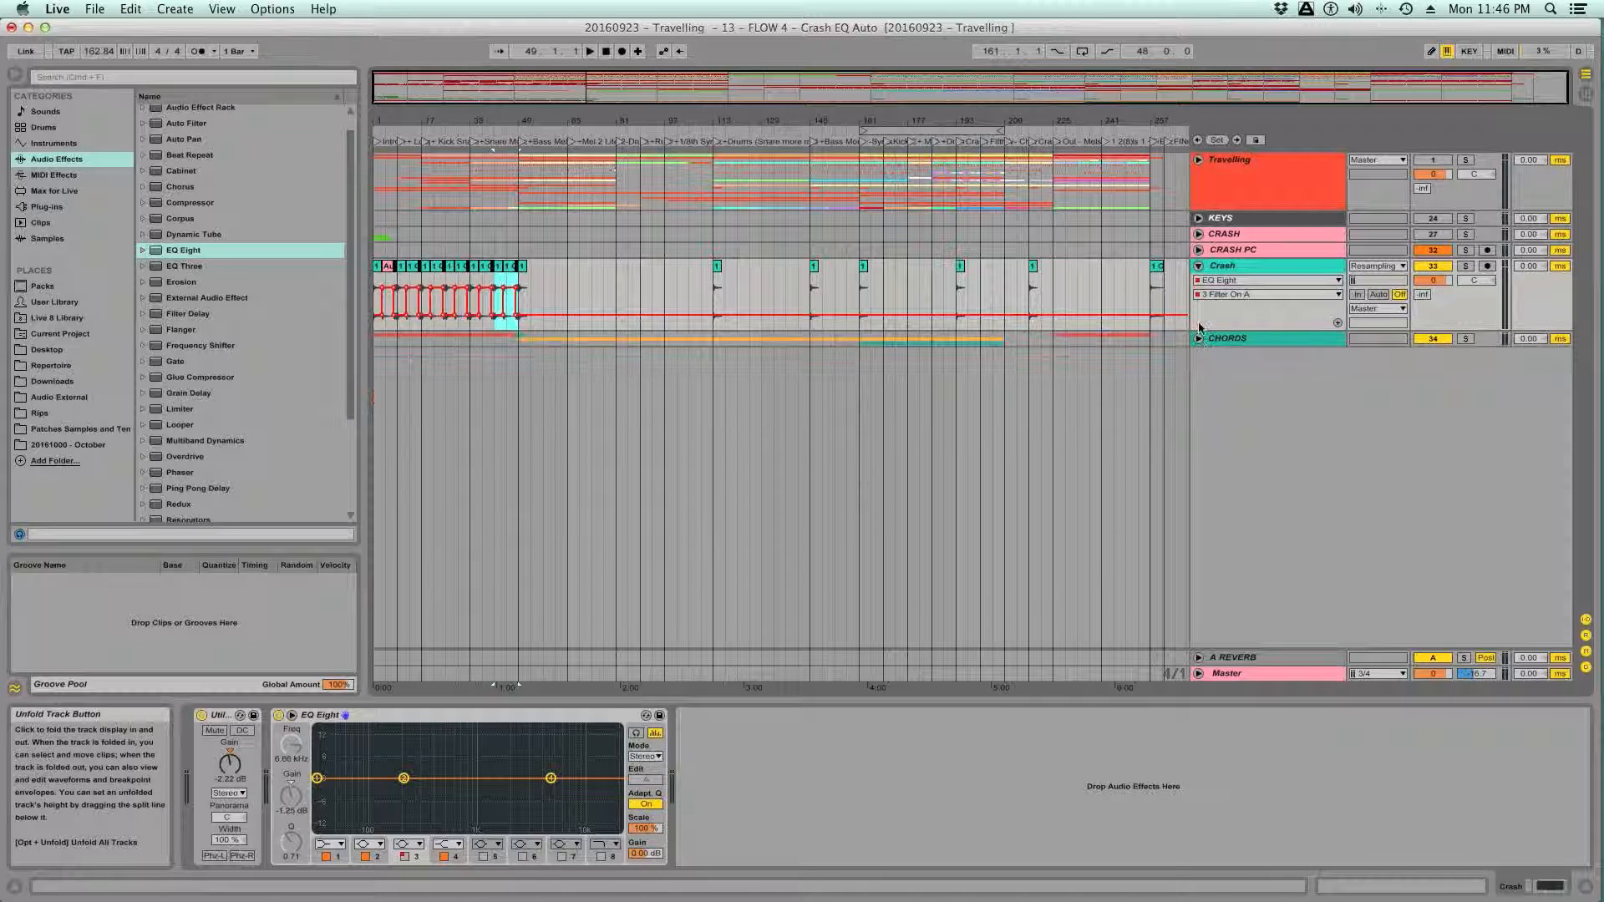
pyautogui.click(1199, 266)
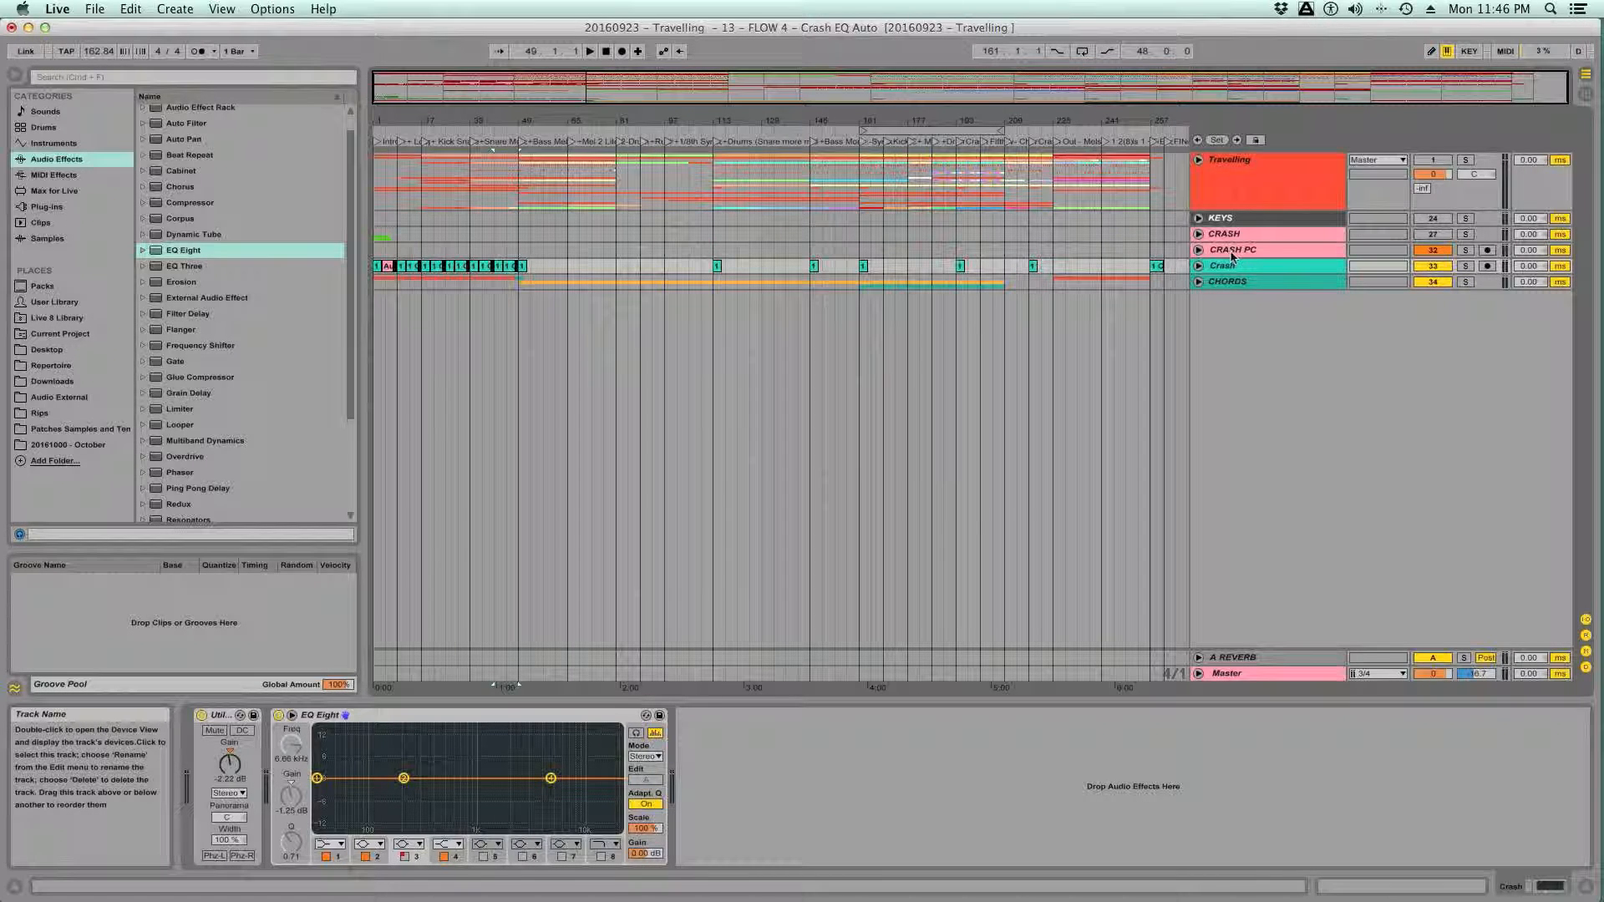
pyautogui.click(1232, 253)
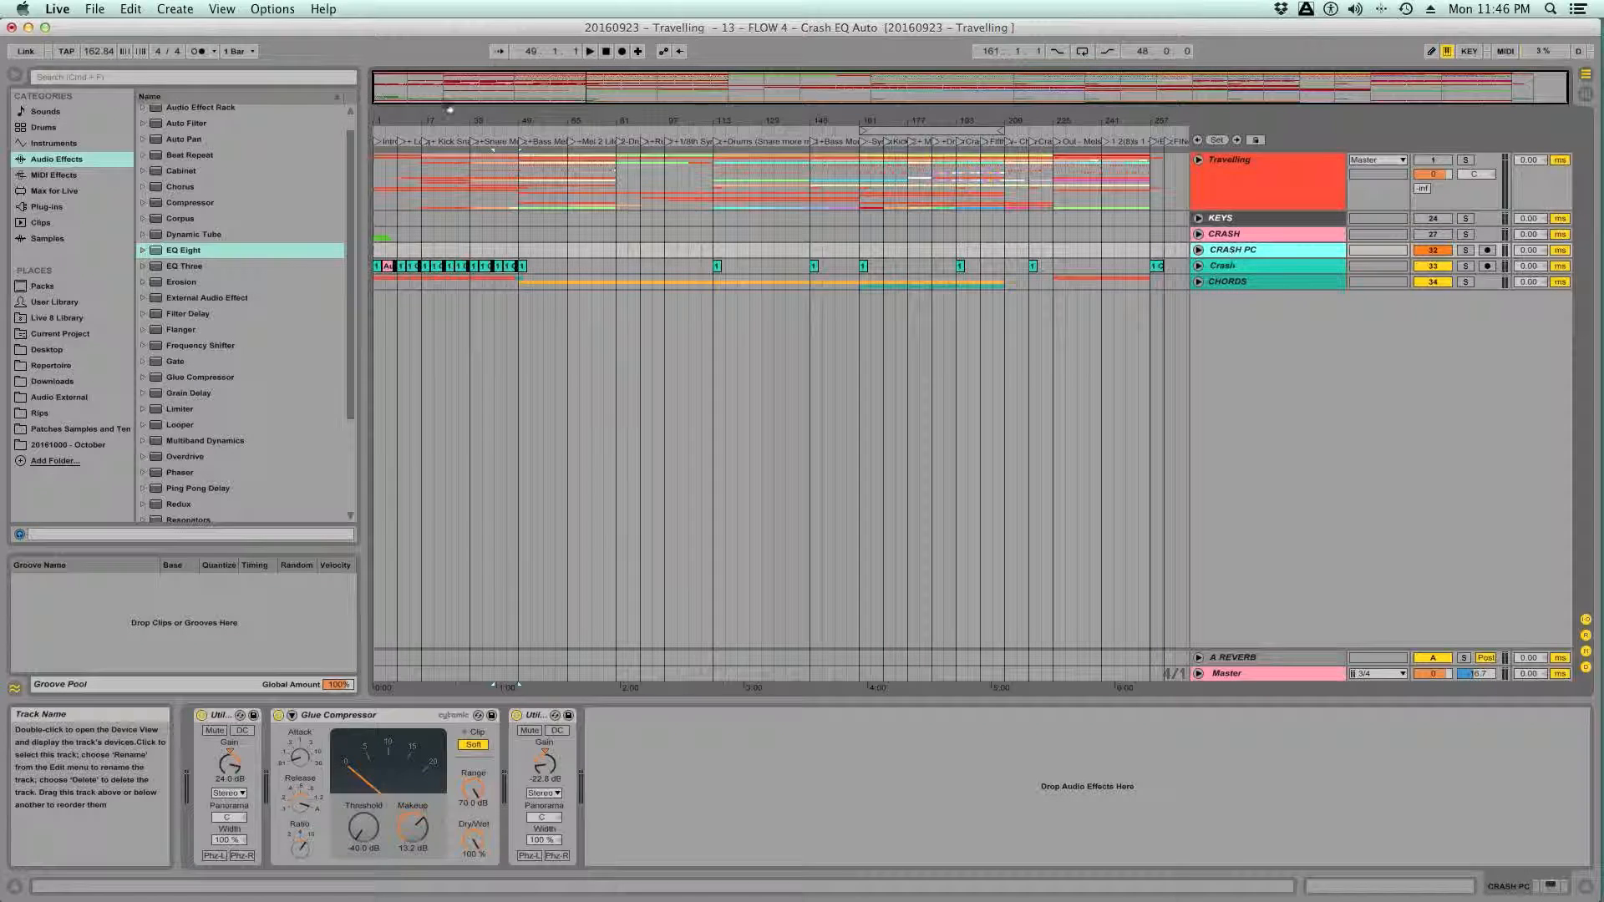
# - Save the Live set as a new version named "20160923 - Travelling - 14 - FLOW 4 - Crash Orig Tracks Deleted"
pyautogui.click(94, 9)
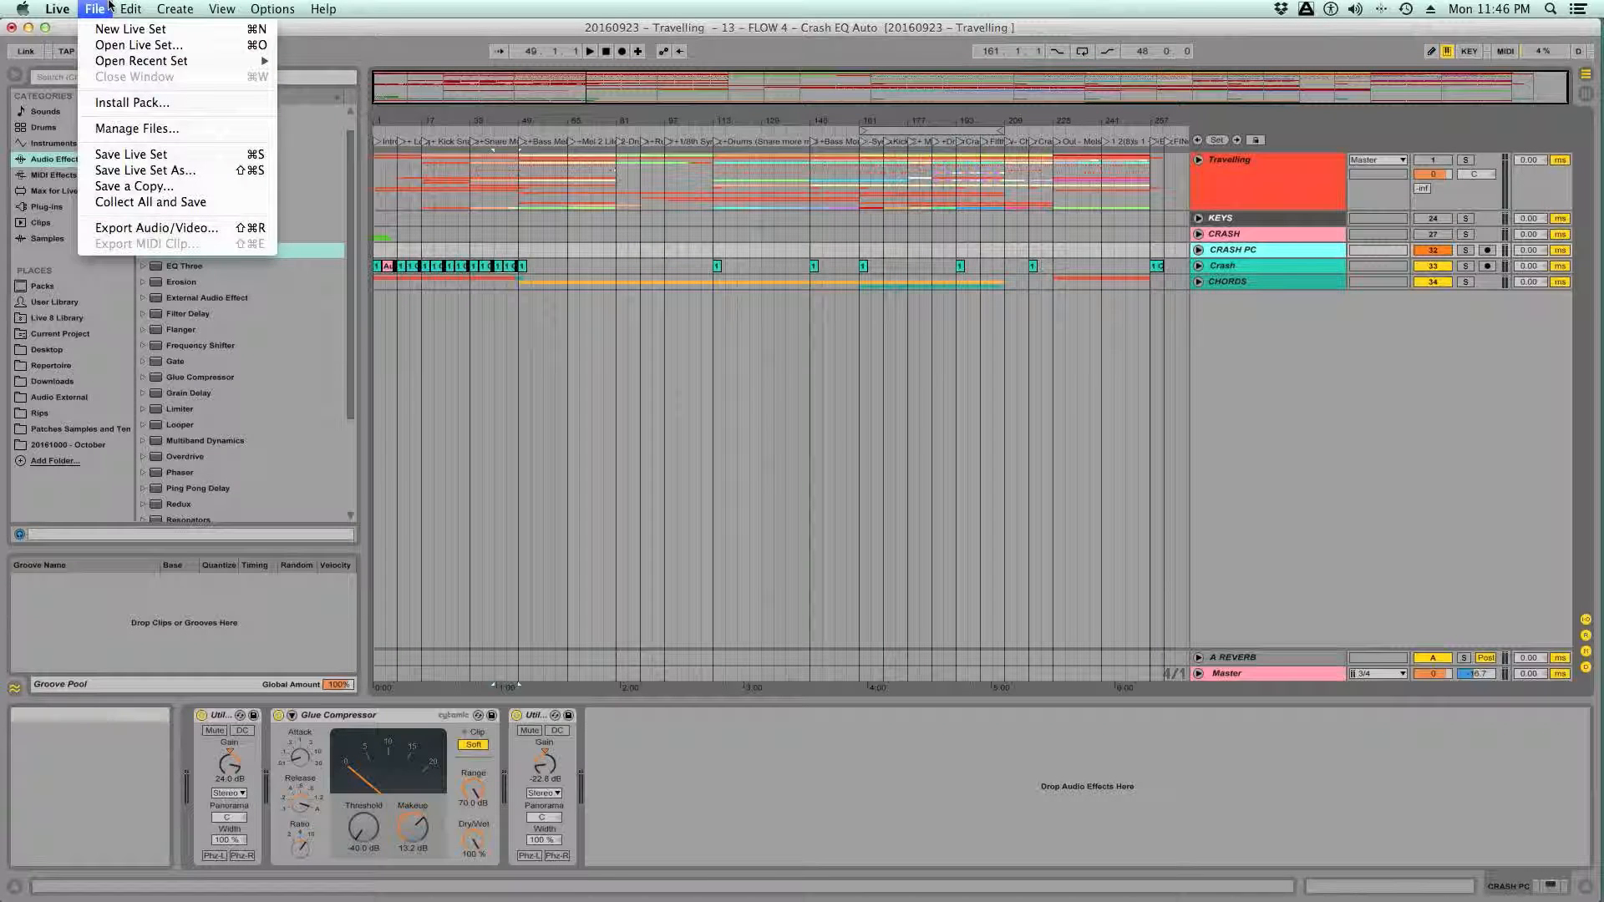
pyautogui.click(153, 174)
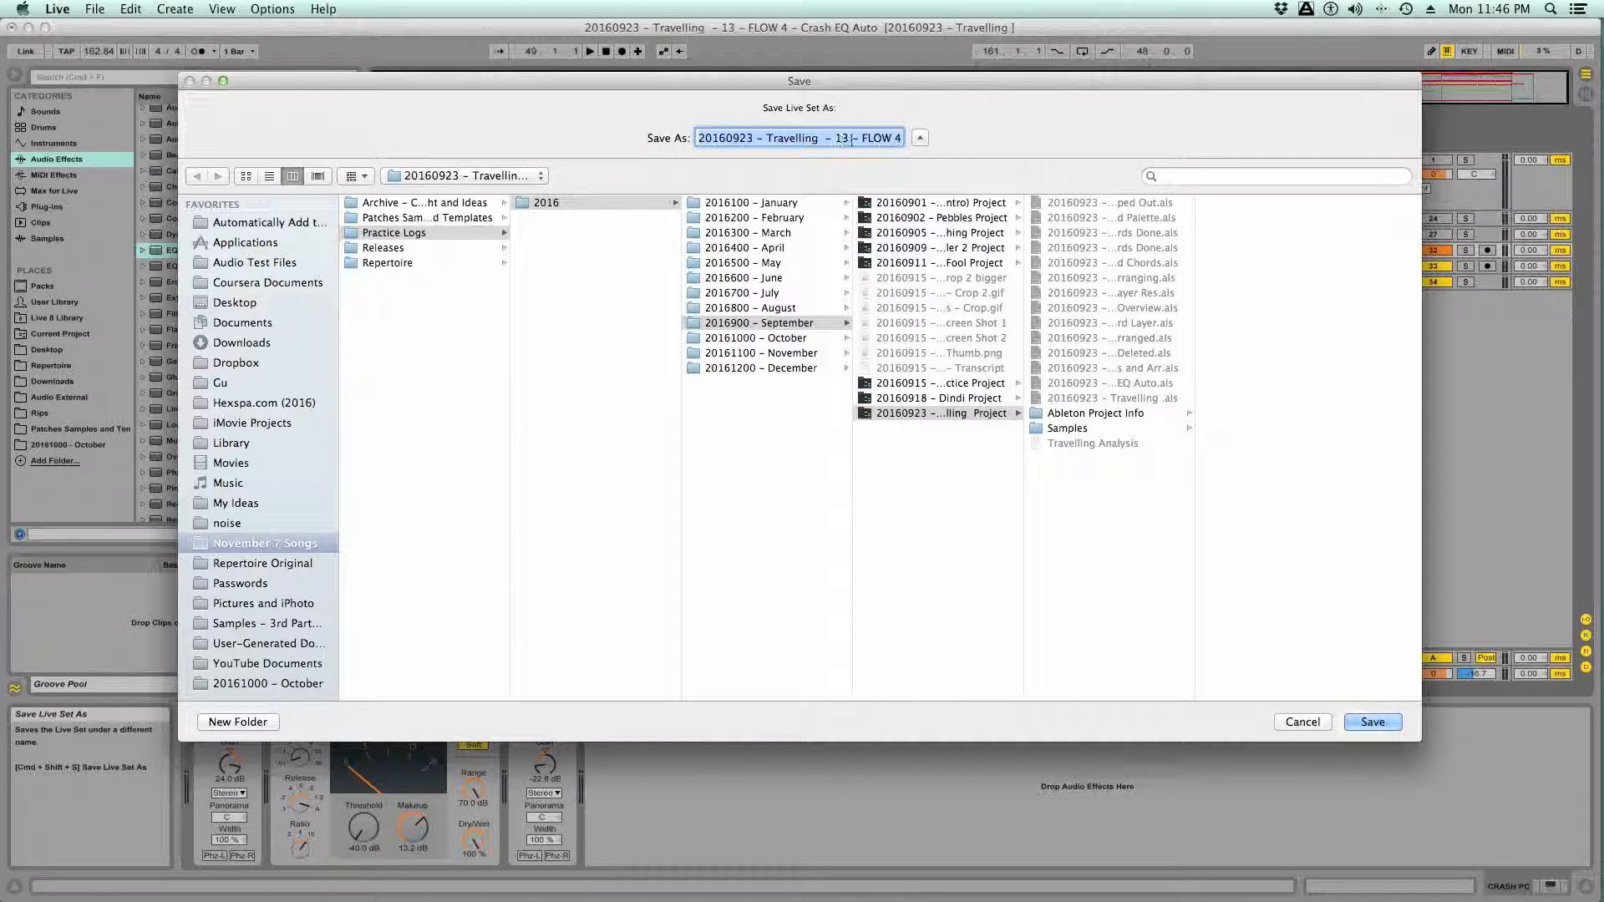
pyautogui.click(847, 140)
pyautogui.press('BackSpace')
pyautogui.write('4')
pyautogui.moveTo(898, 138); pyautogui.dragTo(928, 139)
pyautogui.click(848, 138)
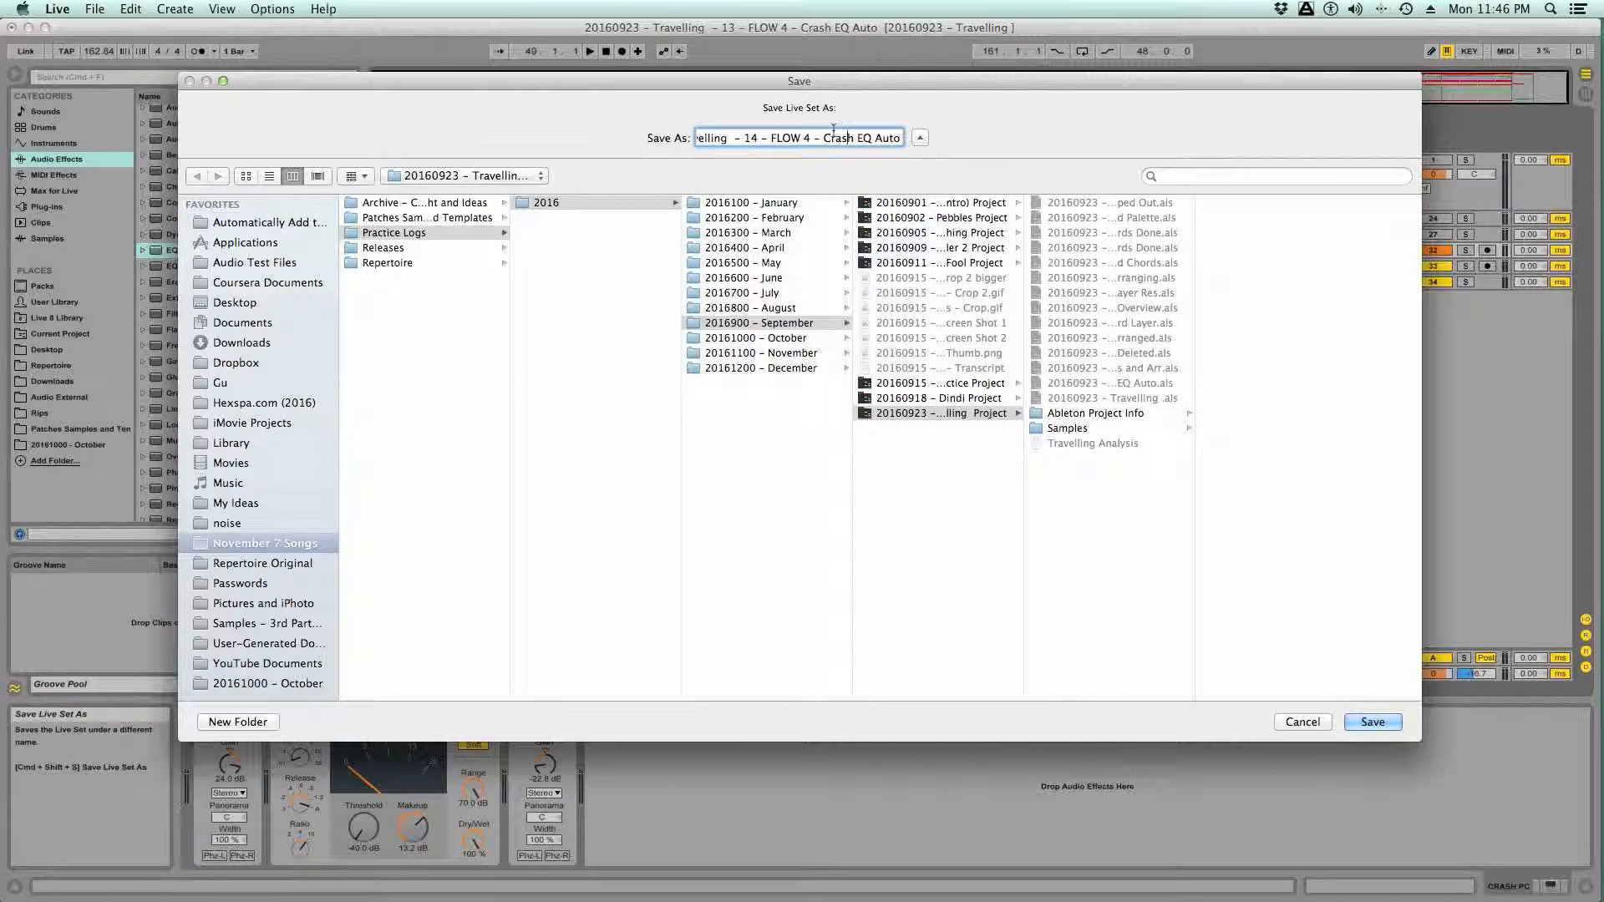
pyautogui.moveTo(857, 138); pyautogui.dragTo(958, 125)
pyautogui.write('Orig')
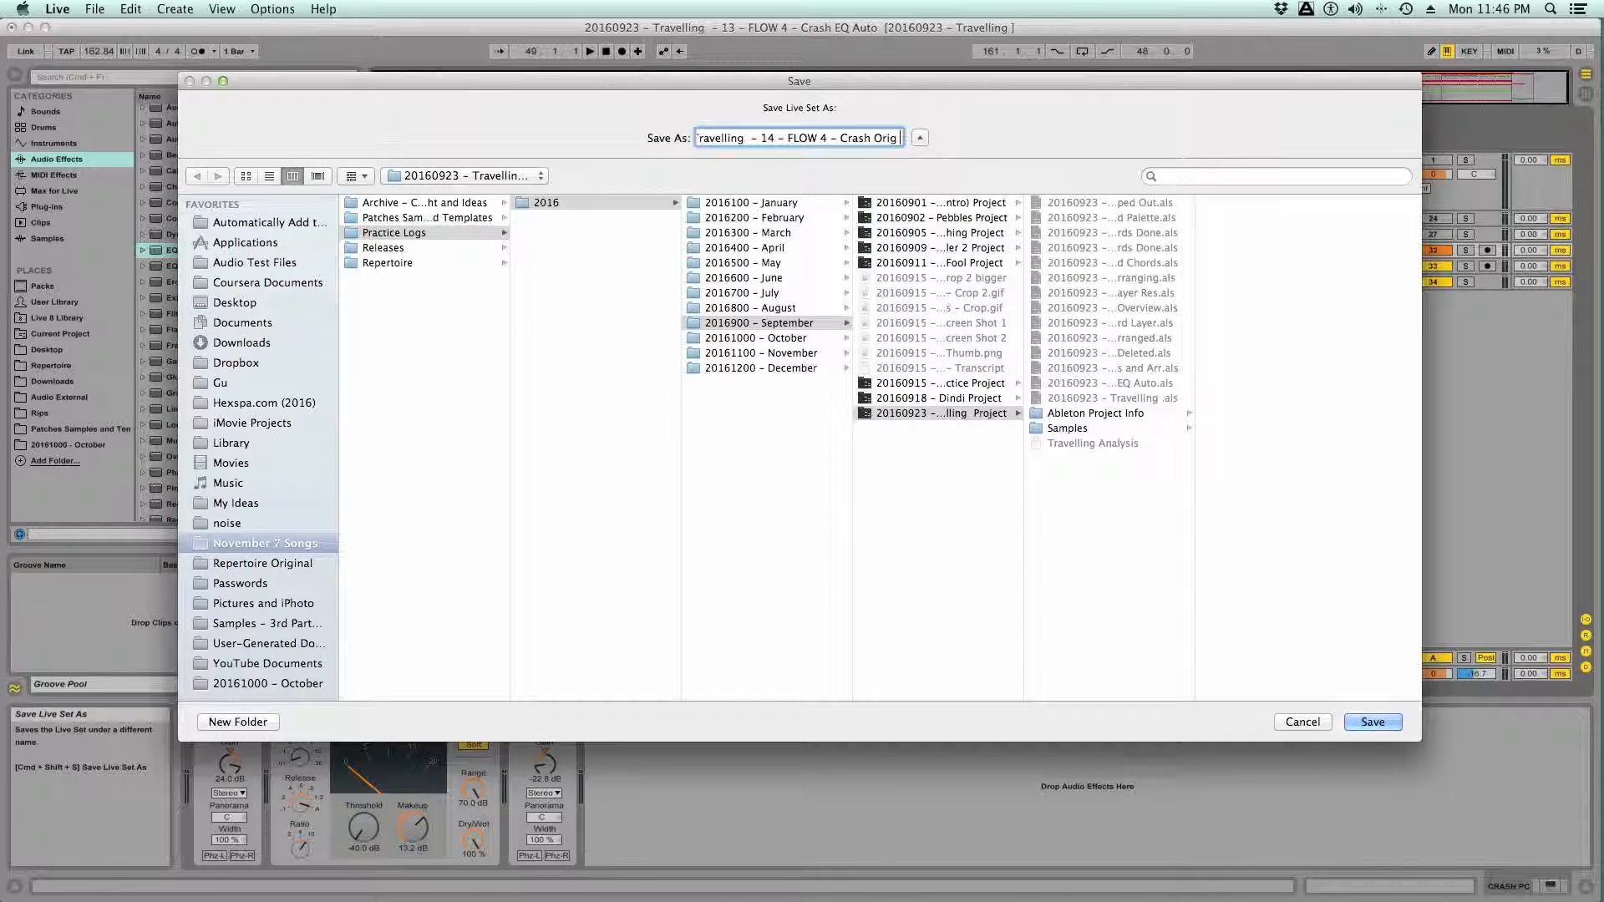
pyautogui.write(' Tracks ')
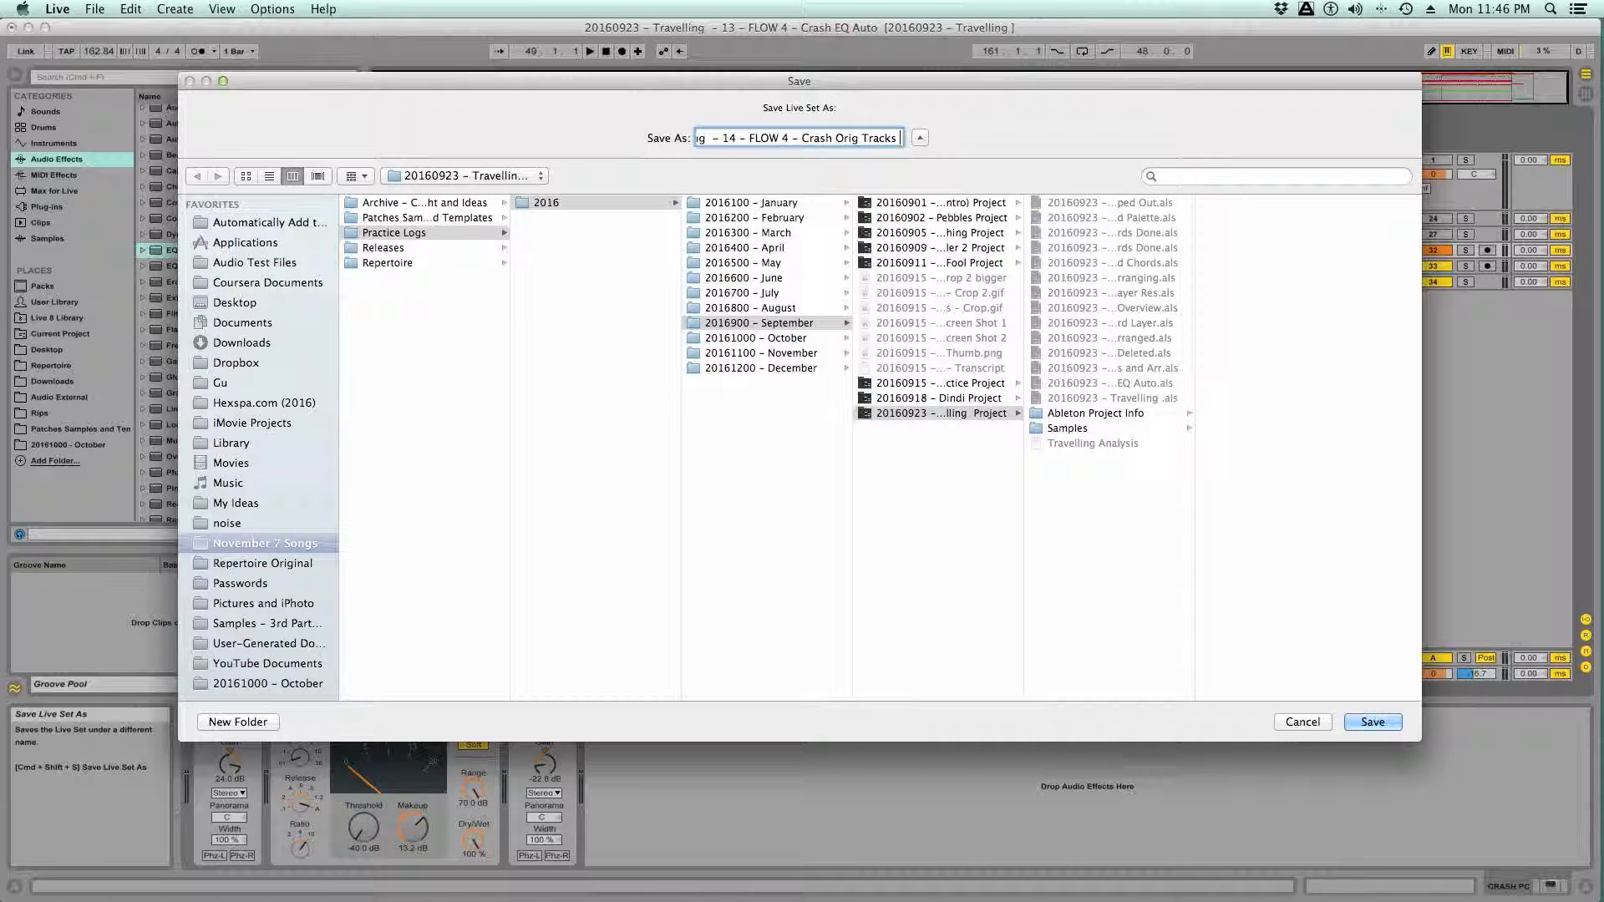
pyautogui.write('Deleted')
pyautogui.press('Return')
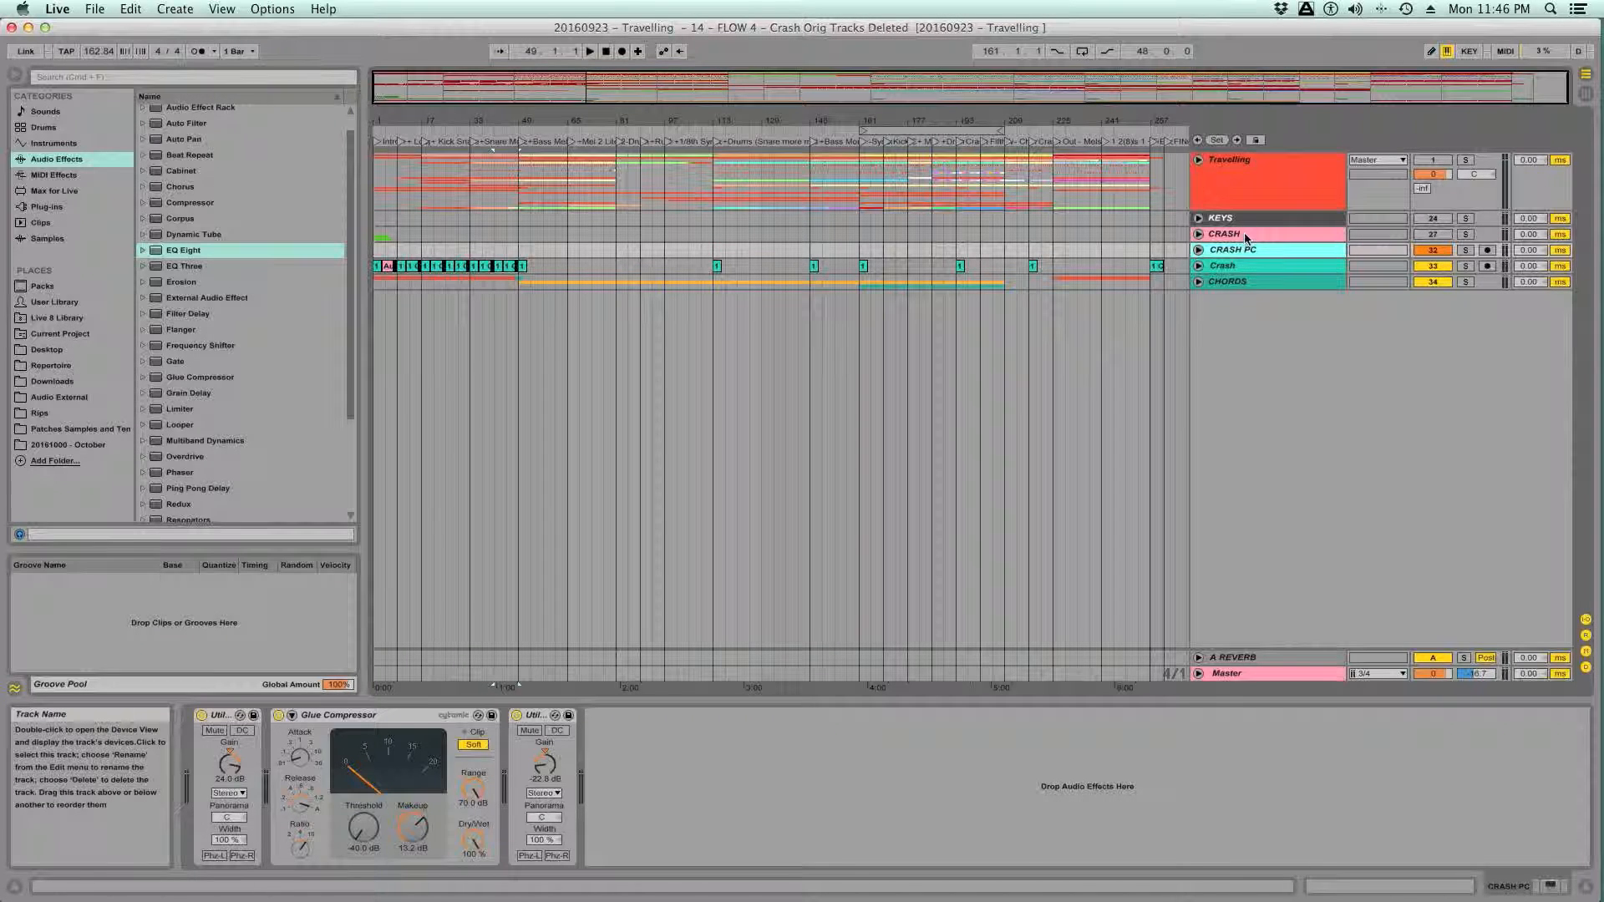
# - Compare the device chains on the CRASH and CRASH PC tracks, and play the arrangement from bar 1 with CRASH activated
pyautogui.click(1246, 238)
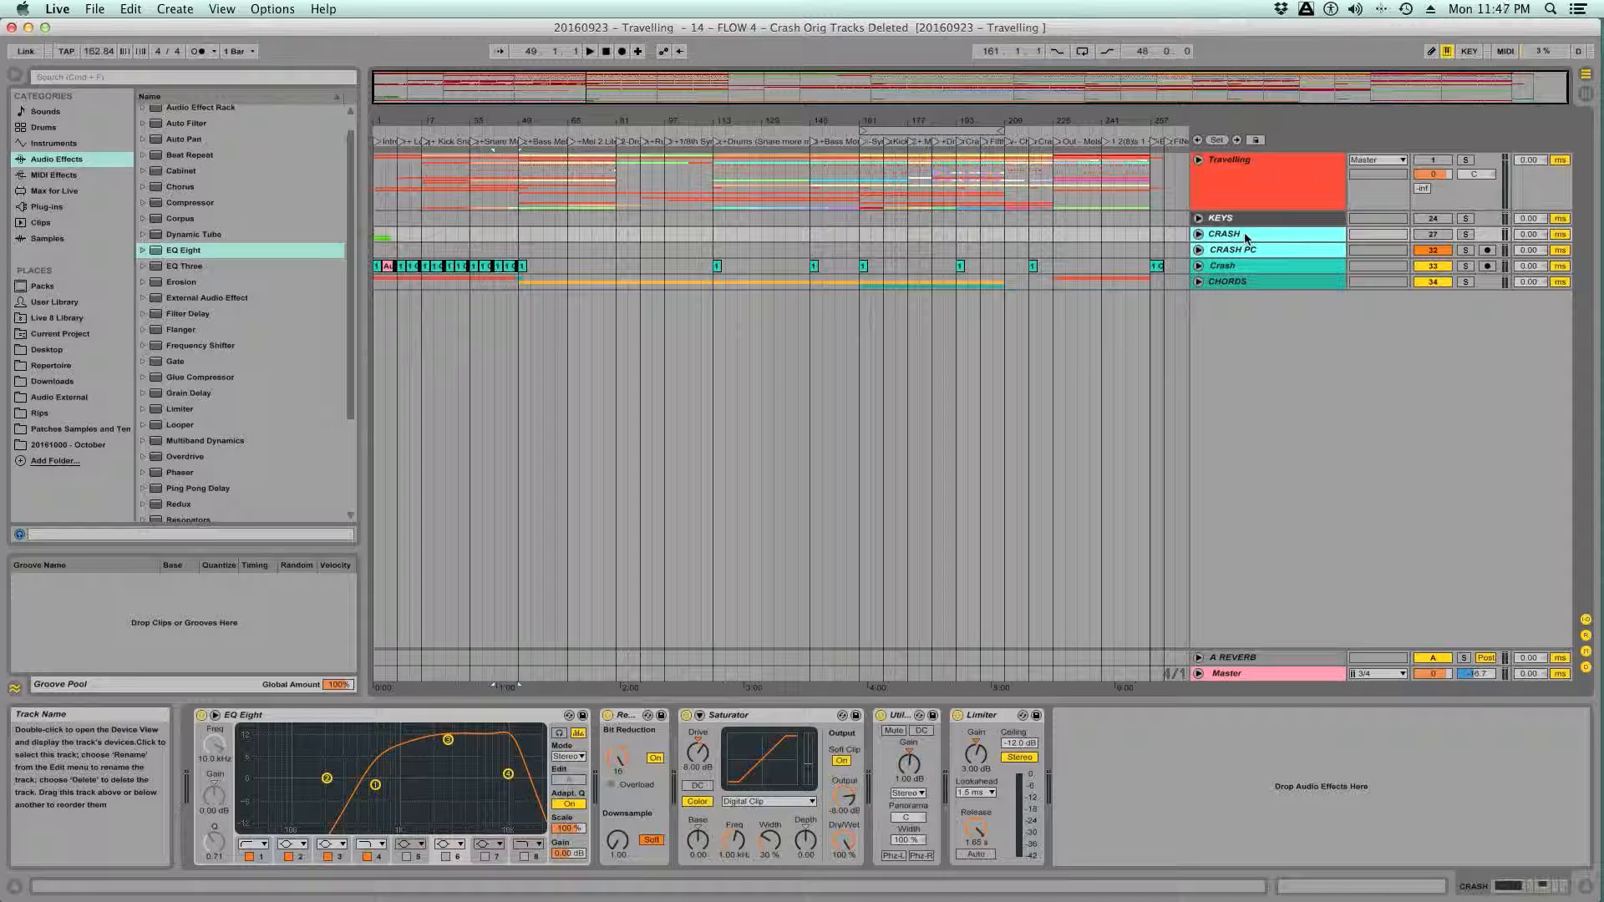
pyautogui.click(1229, 252)
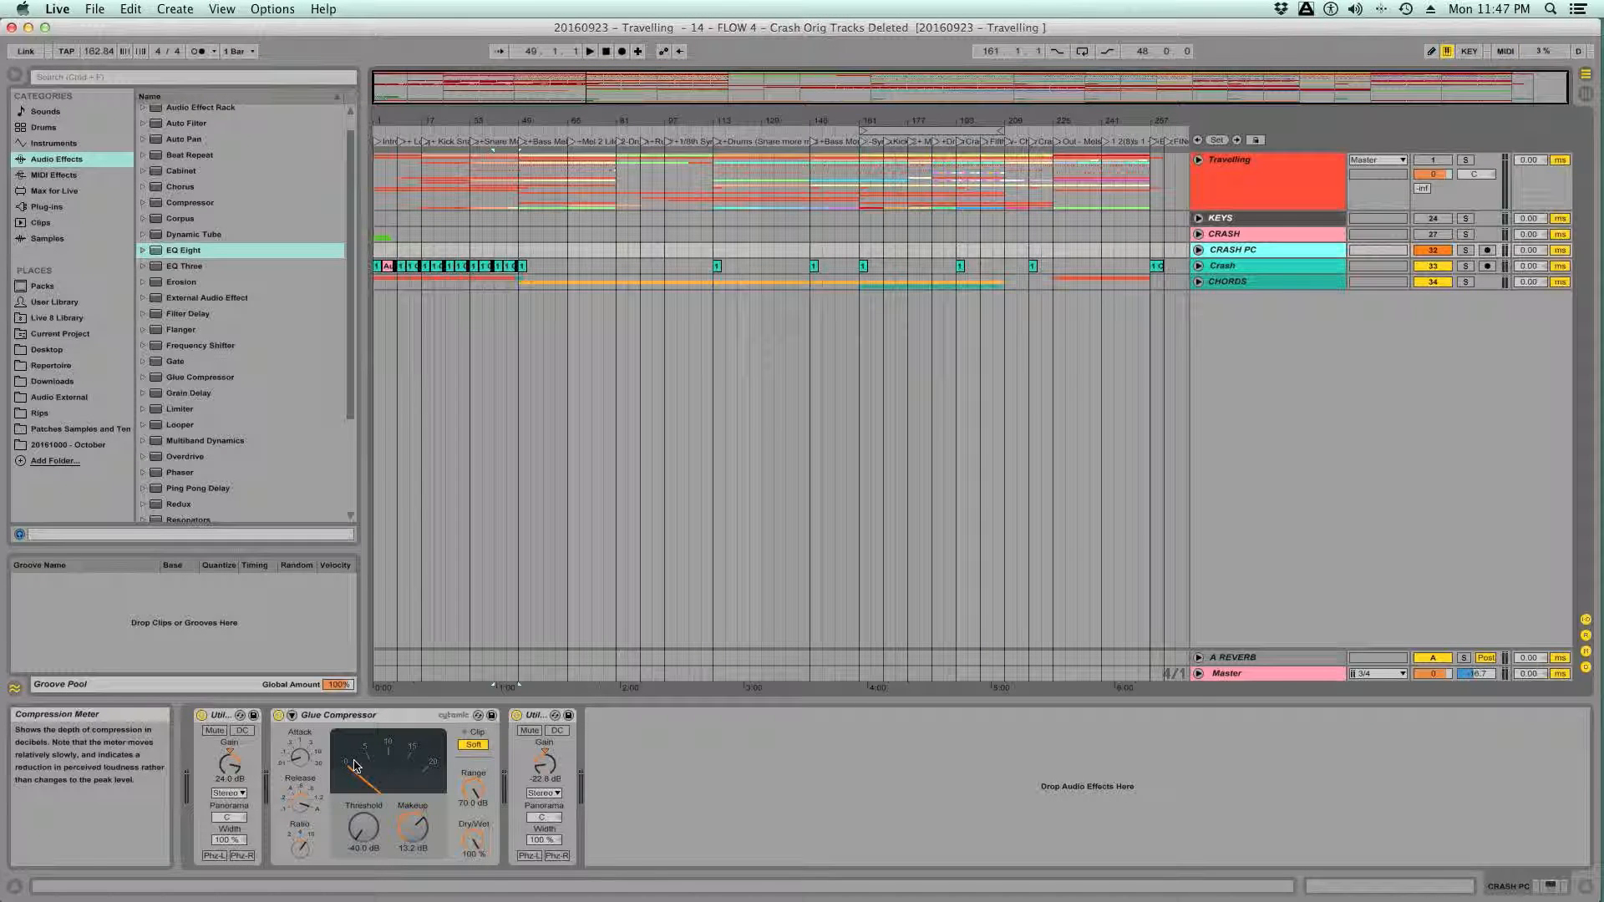
pyautogui.click(374, 253)
pyautogui.press('space')
pyautogui.click(1433, 235)
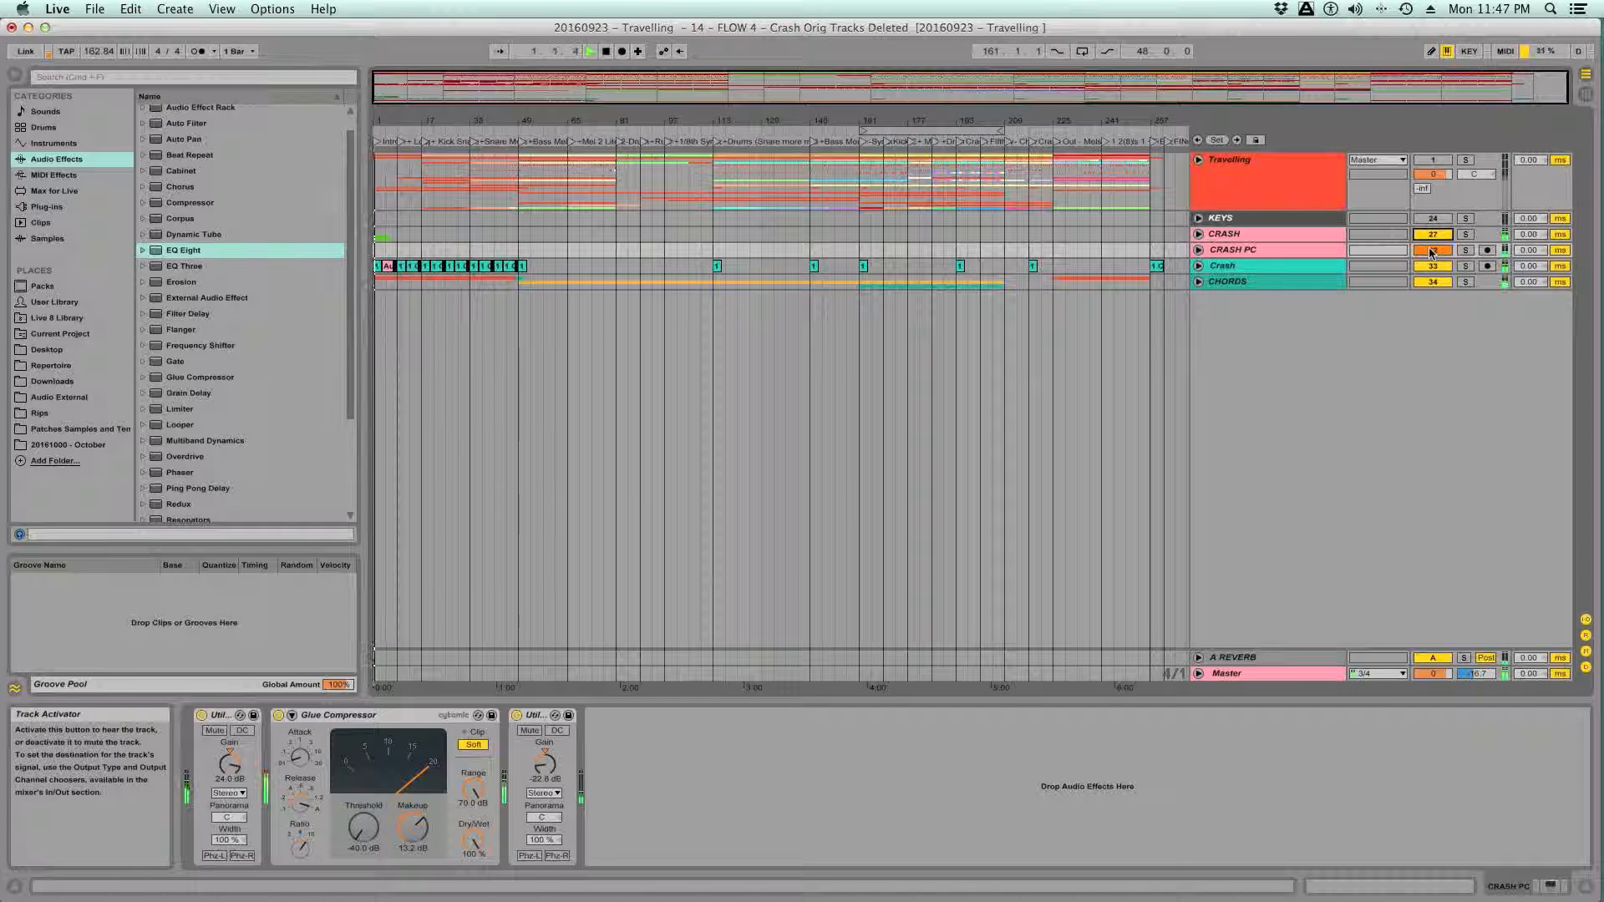
# - Audition the CRASH and CRASH PC tracks soloed, then clear the solos and deactivate both tracks
pyautogui.click(1466, 237)
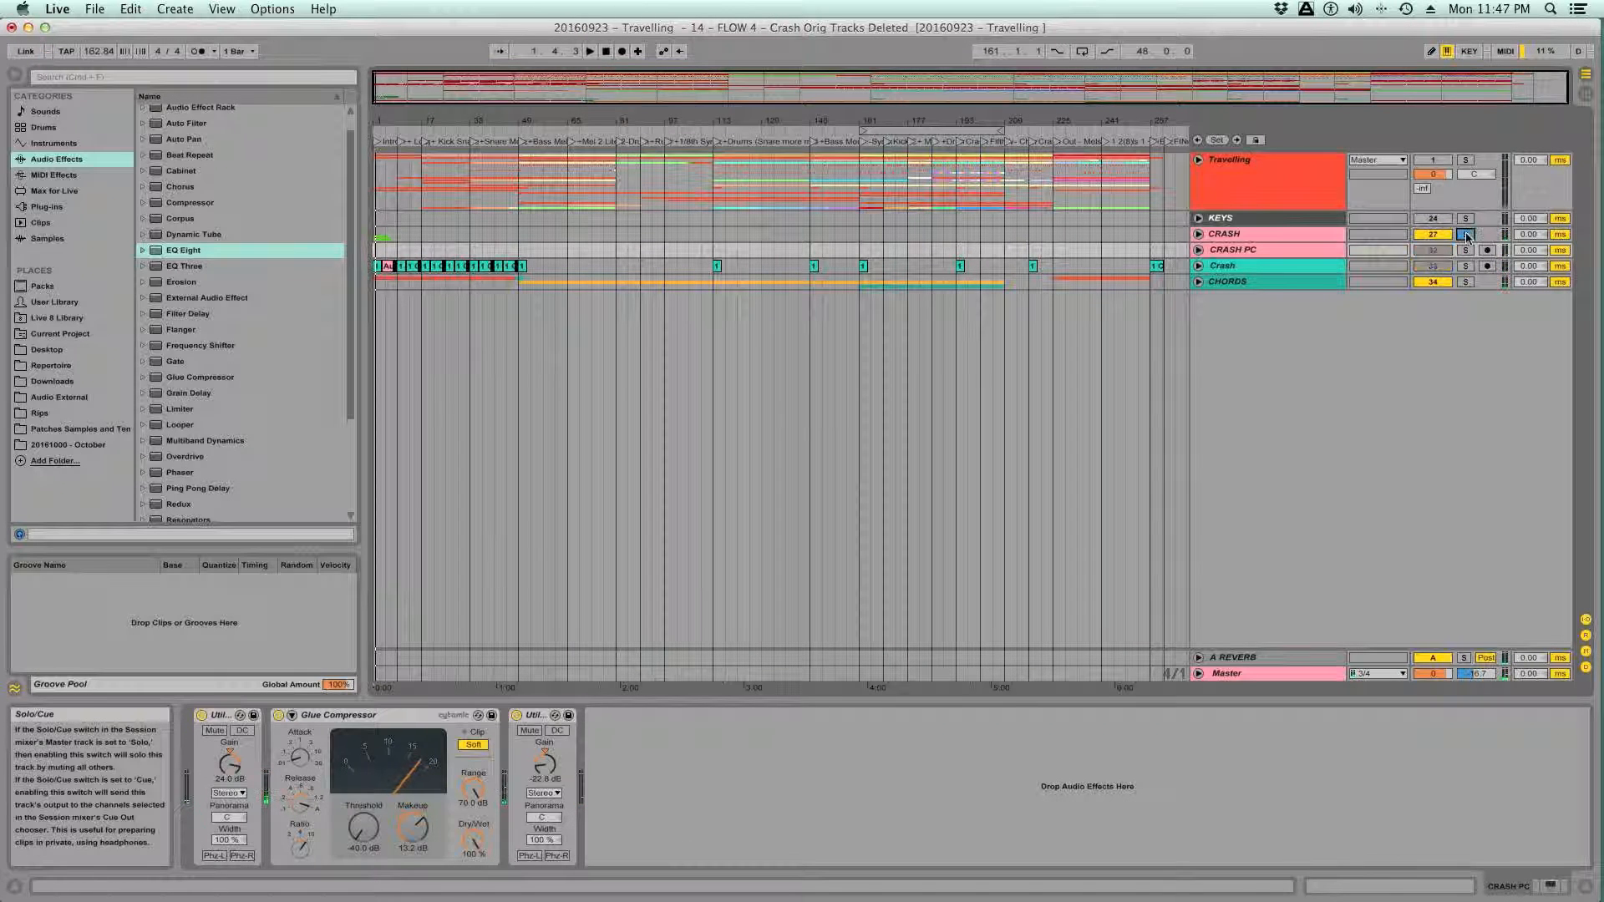
pyautogui.click(1466, 251)
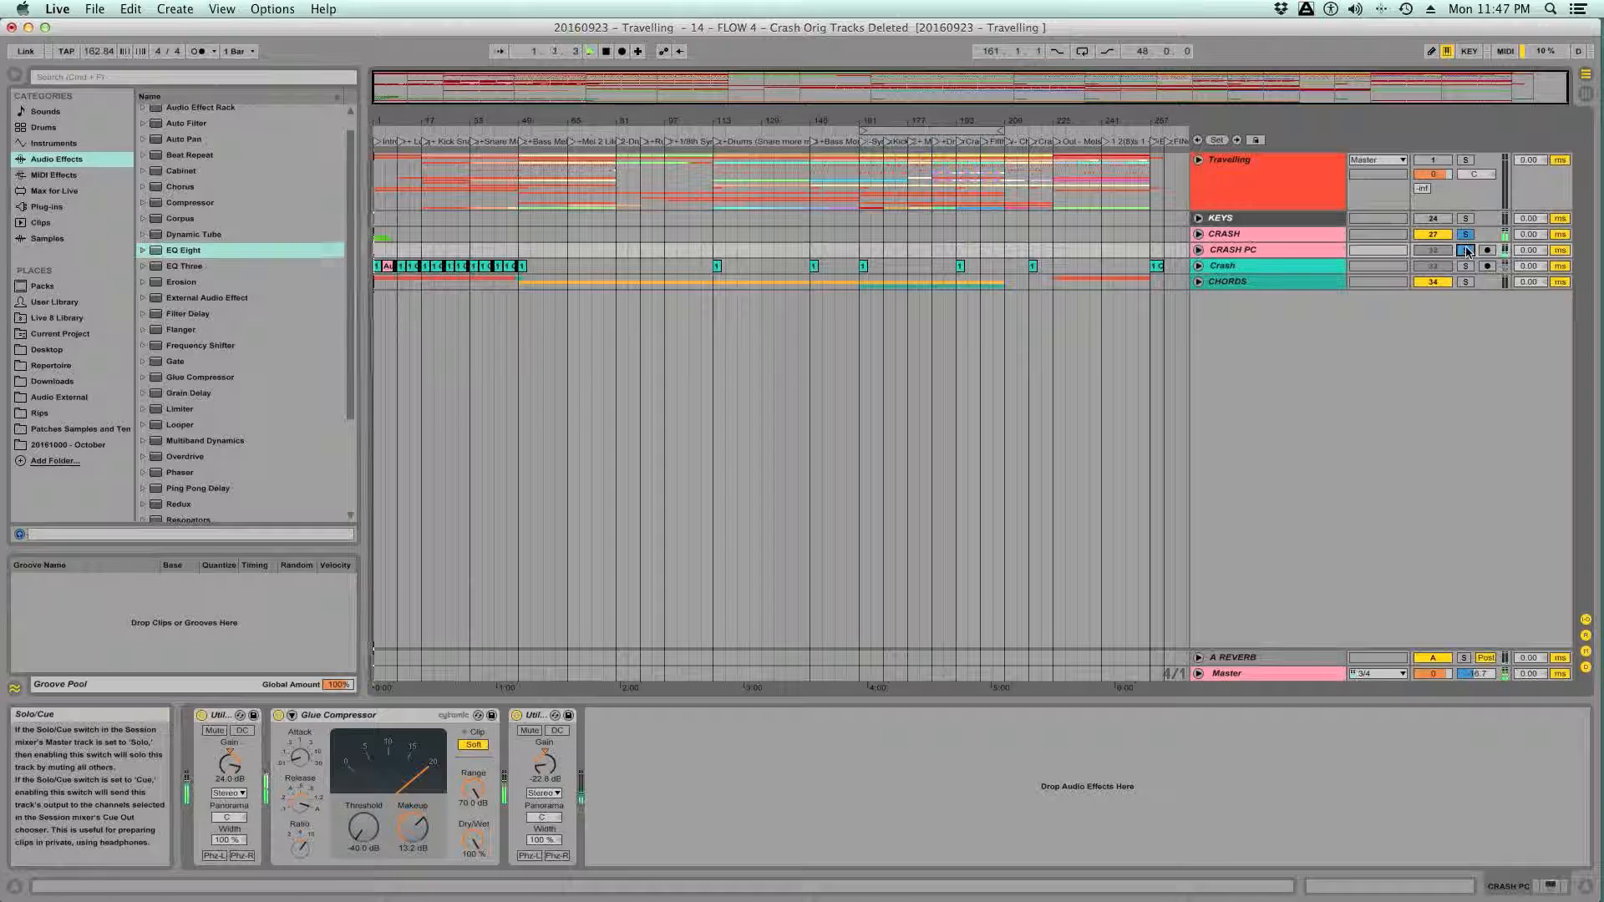
pyautogui.press('space')
pyautogui.press('space')
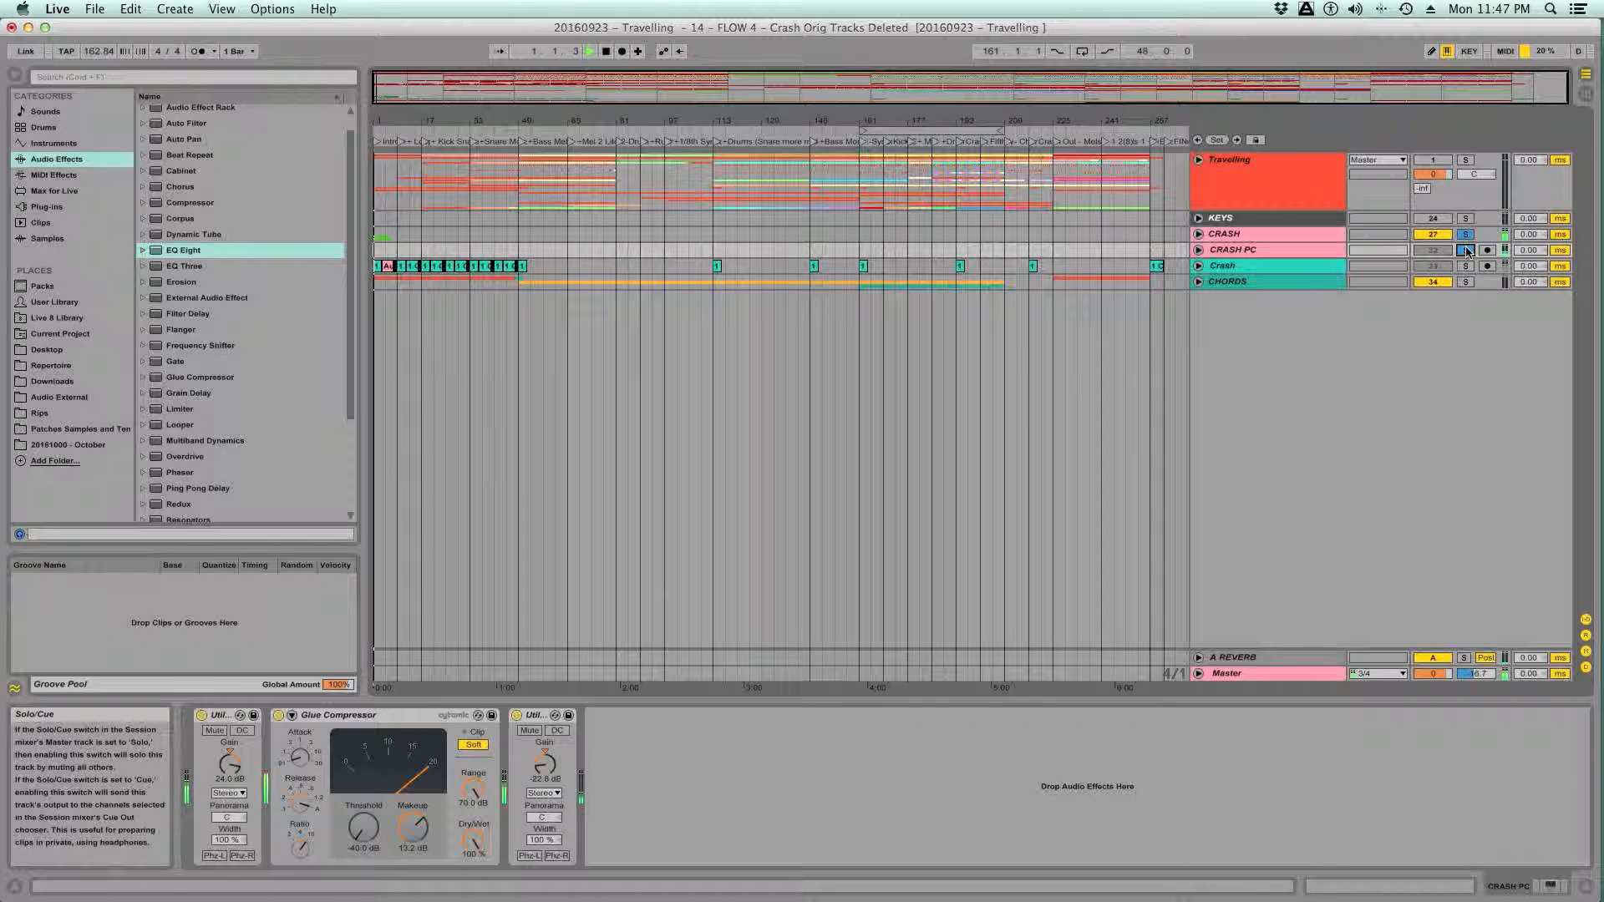
pyautogui.press('space')
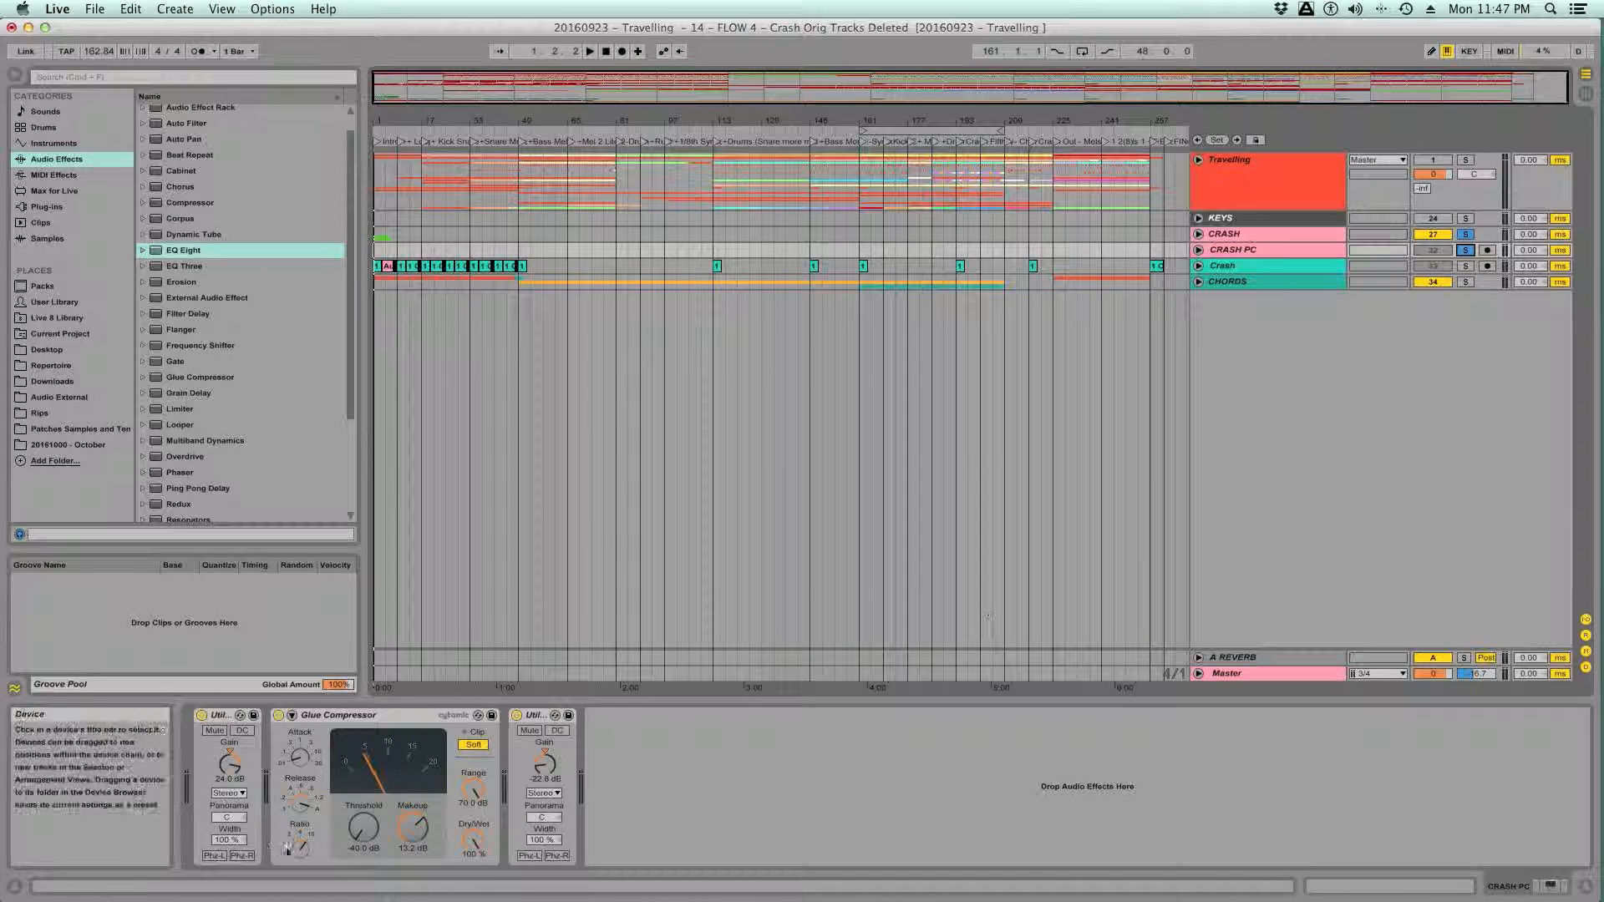
pyautogui.click(1466, 251)
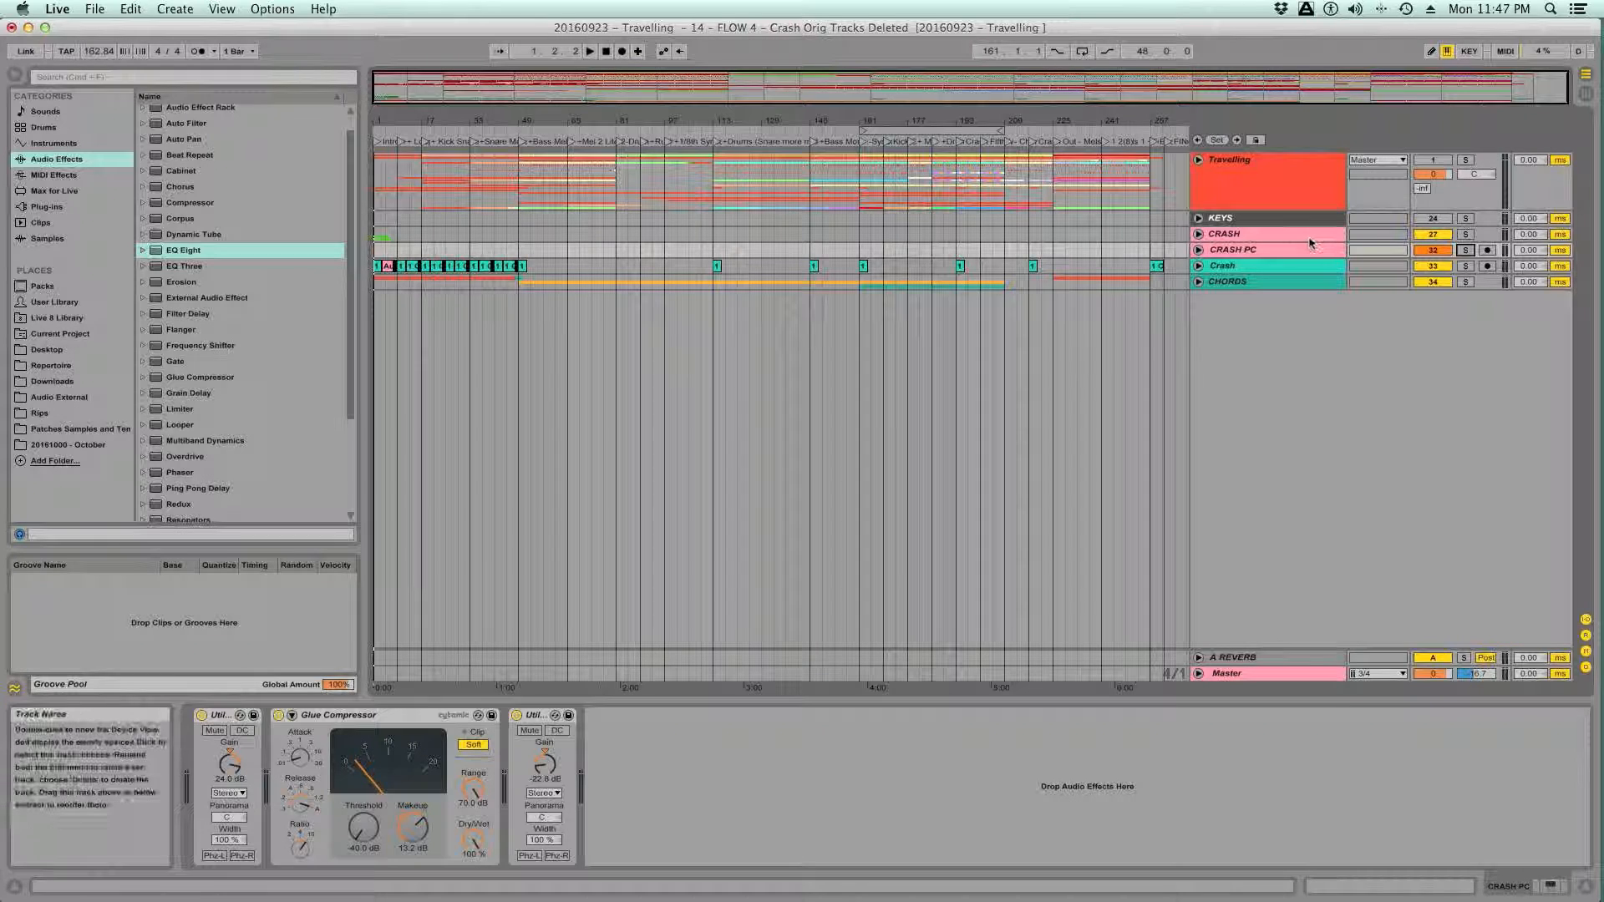
pyautogui.click(1436, 235)
pyautogui.click(1437, 250)
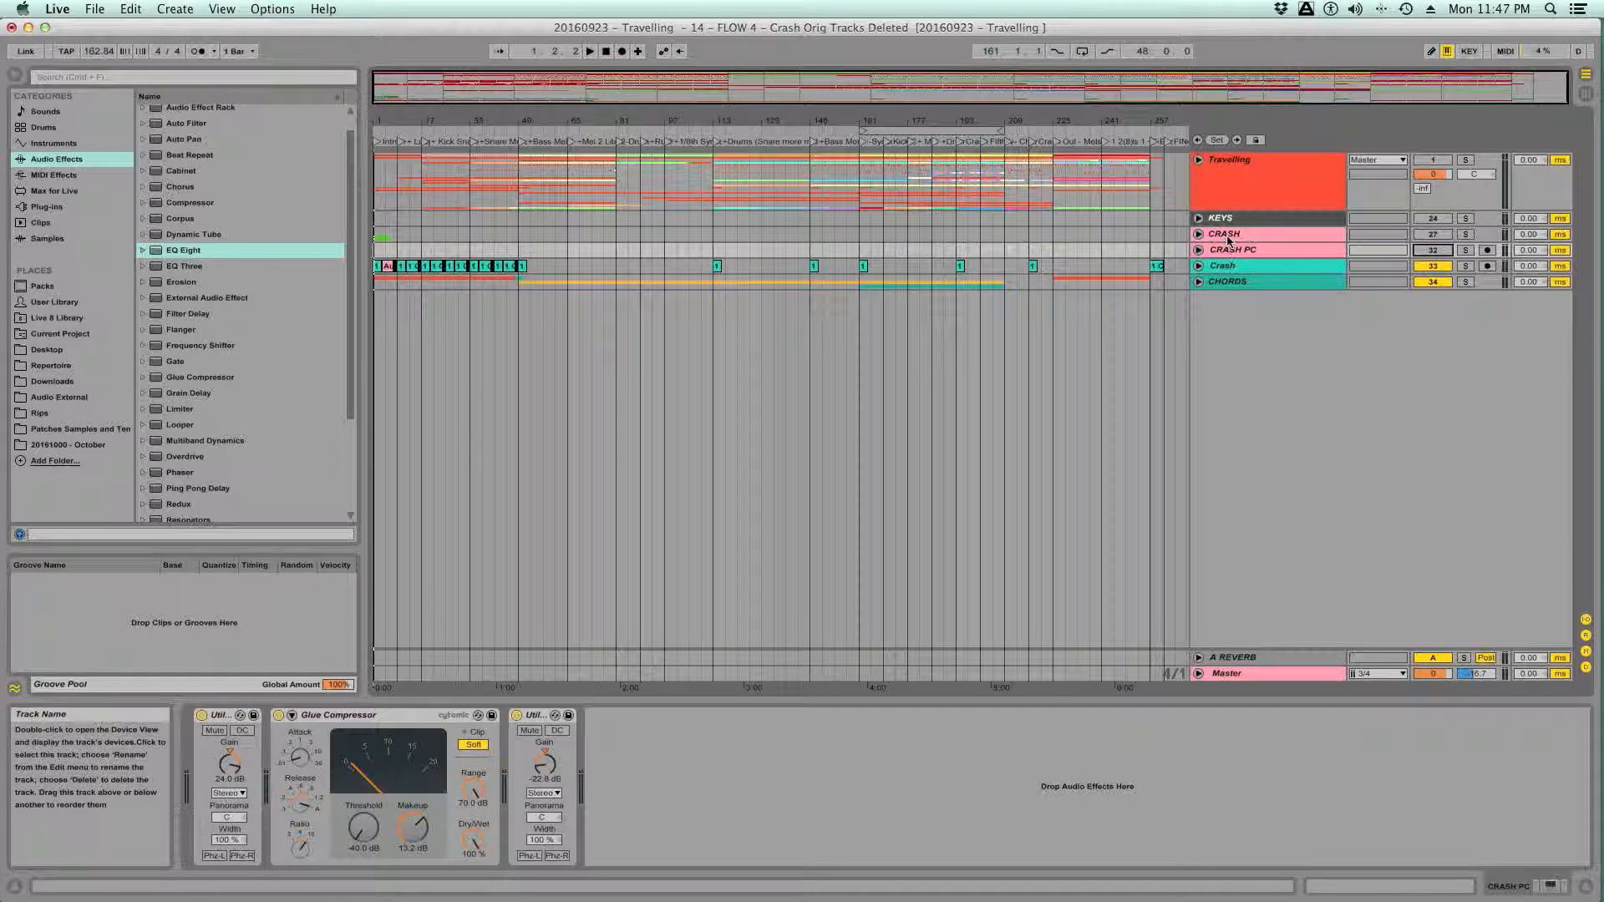
# - Delete the original CRASH and CRASH PC tracks together and save the Live set
pyautogui.click(1224, 234)
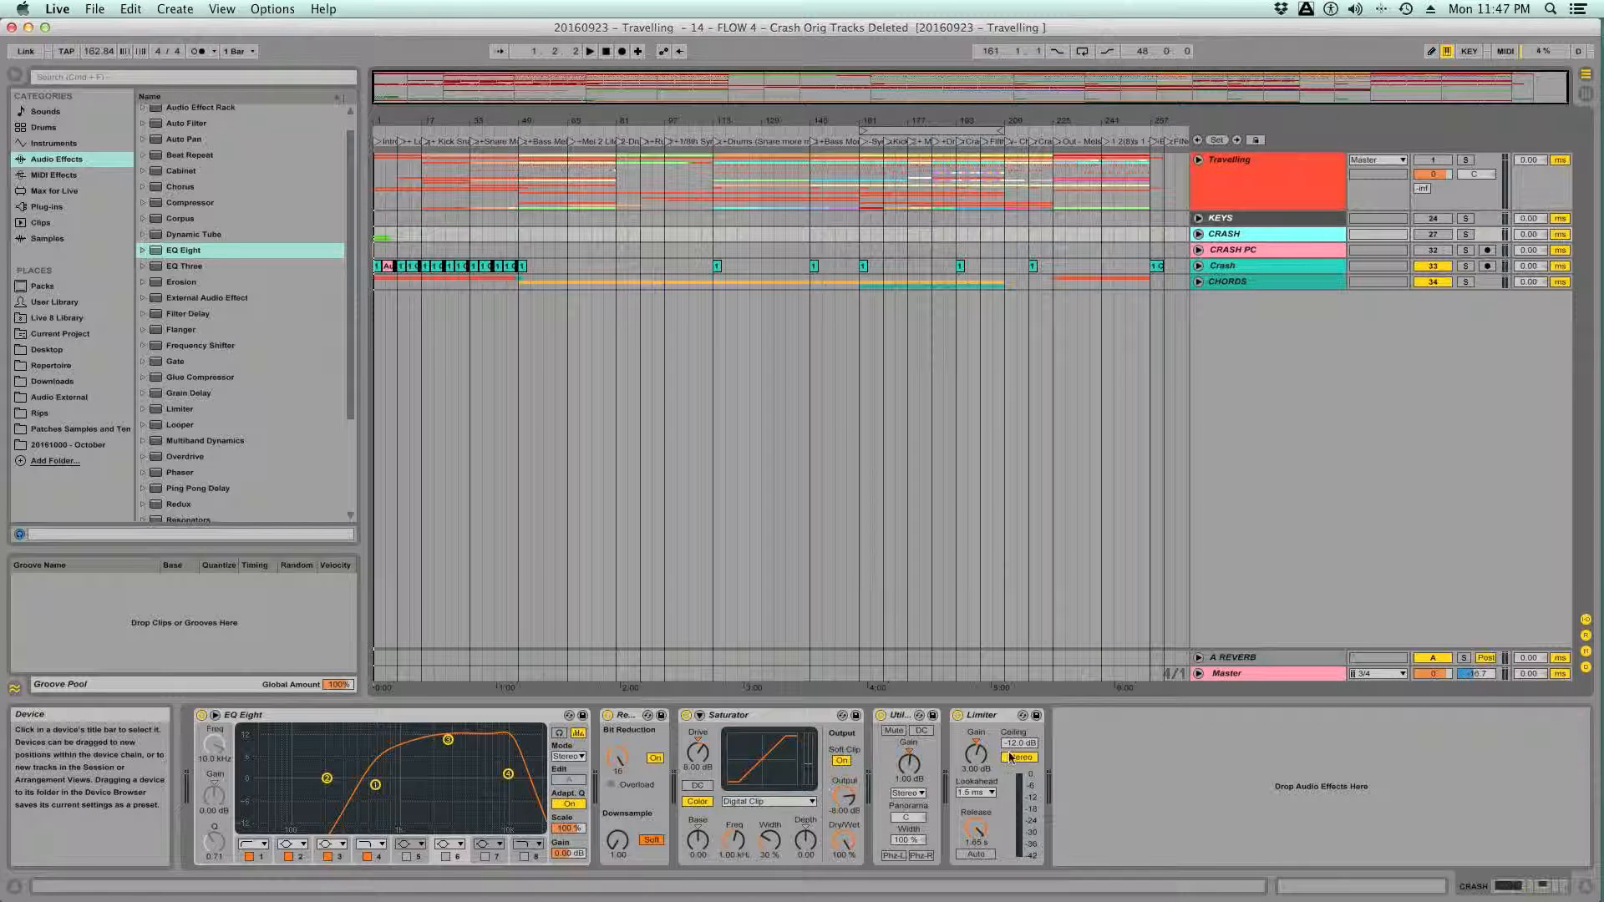
pyautogui.click(1233, 250)
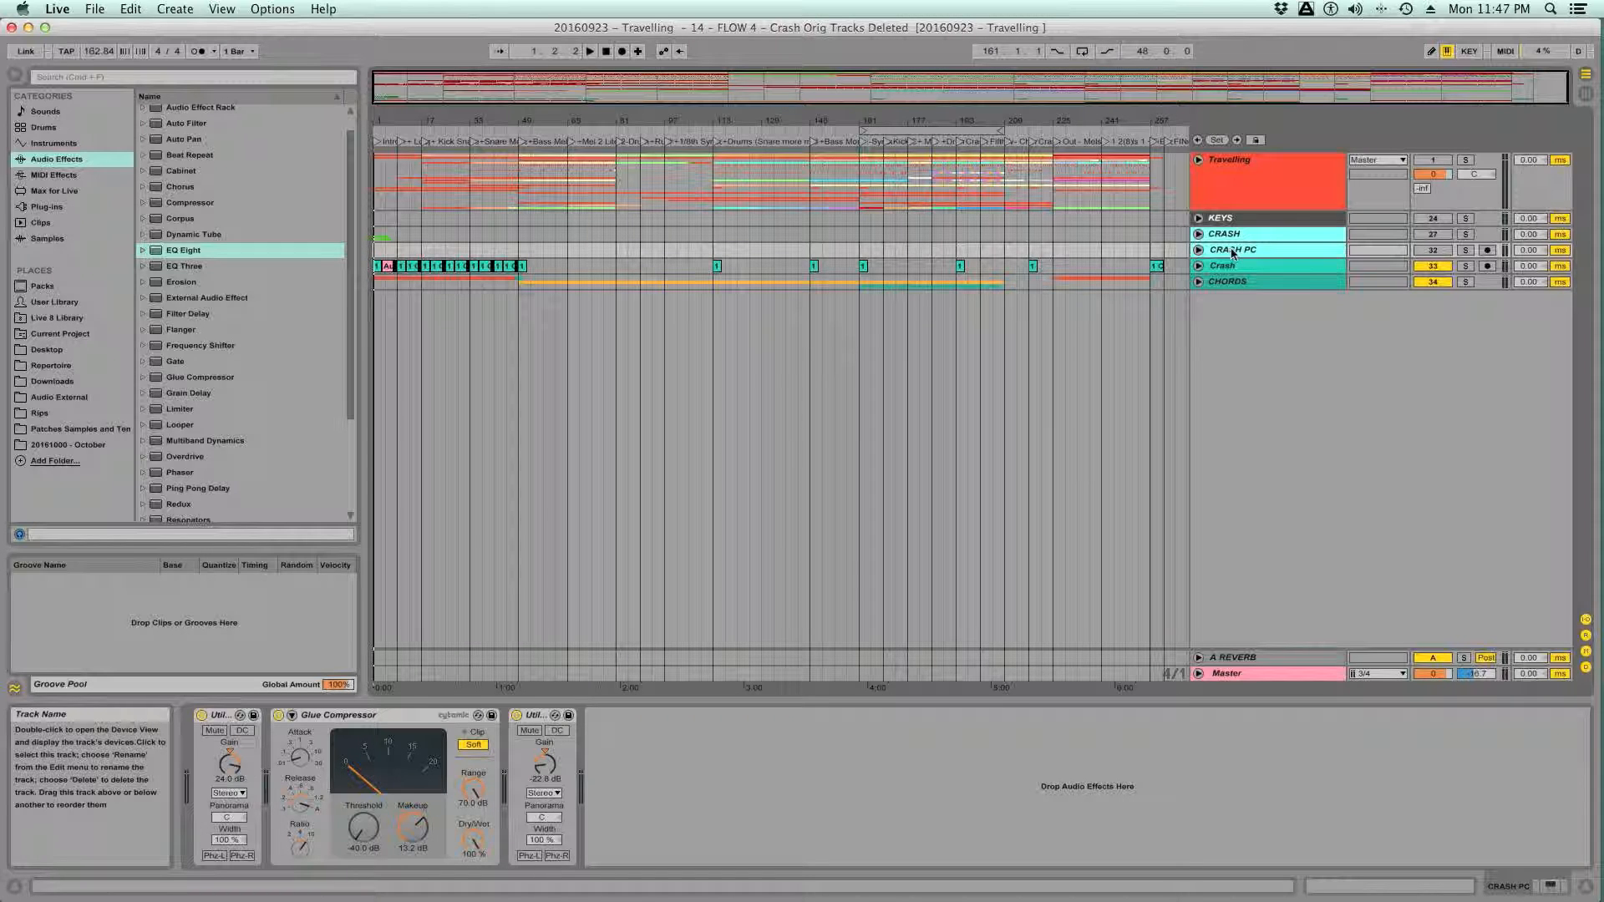
pyautogui.press('Delete')
pyautogui.press('super+s')
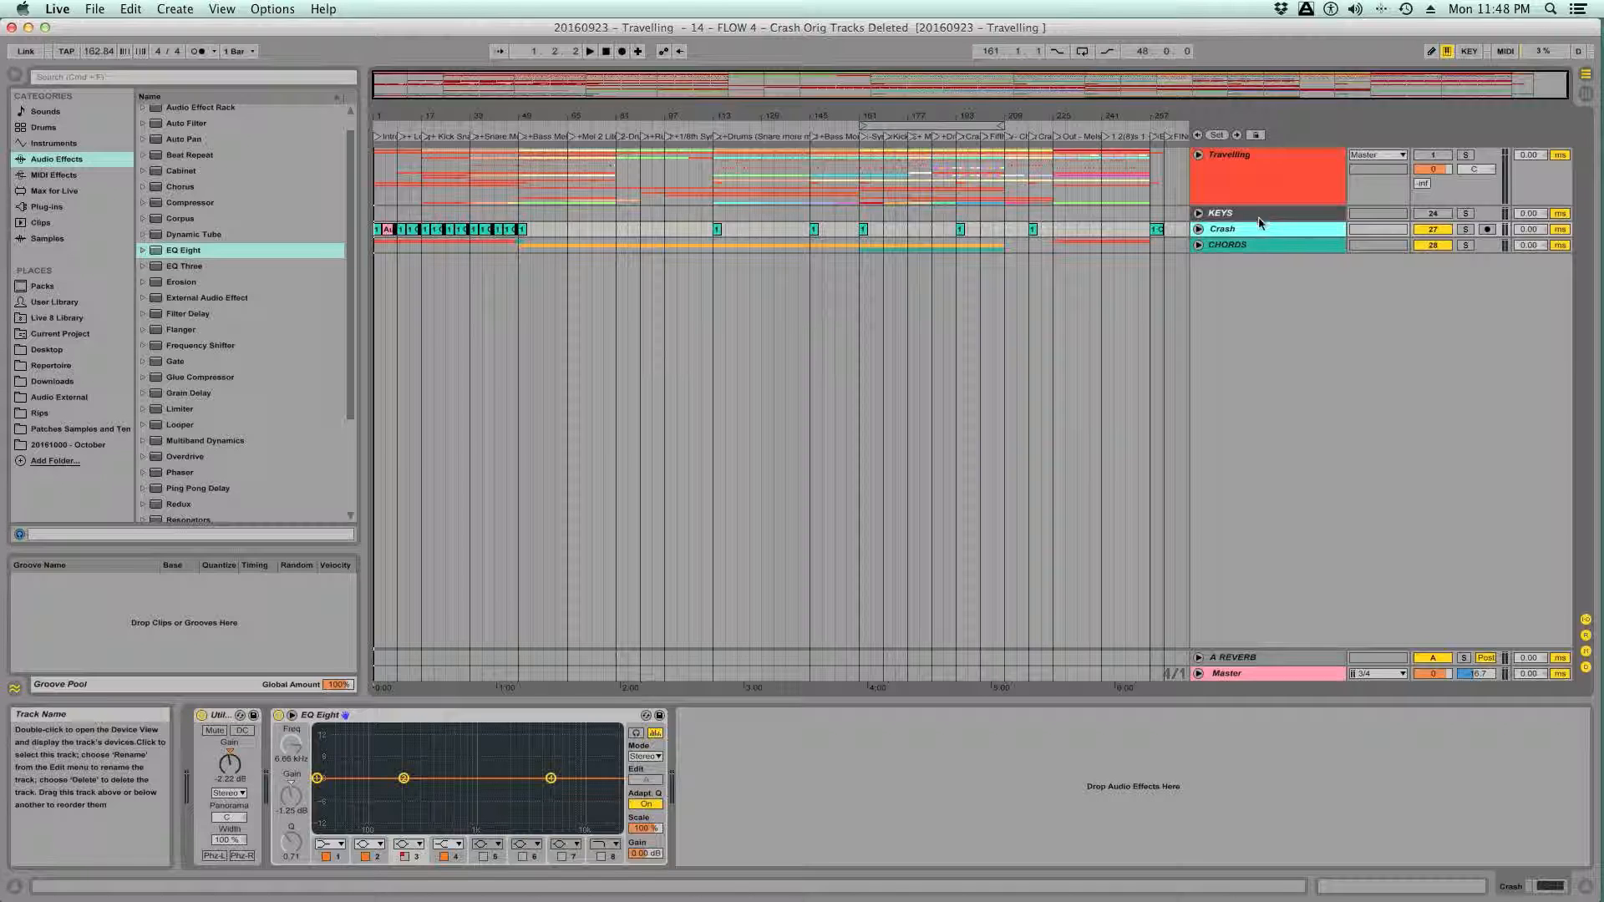
# - Unfold the Travelling group in the arrangement to examine its tracks, then fold it again
pyautogui.press('Tab')
pyautogui.press('Tab')
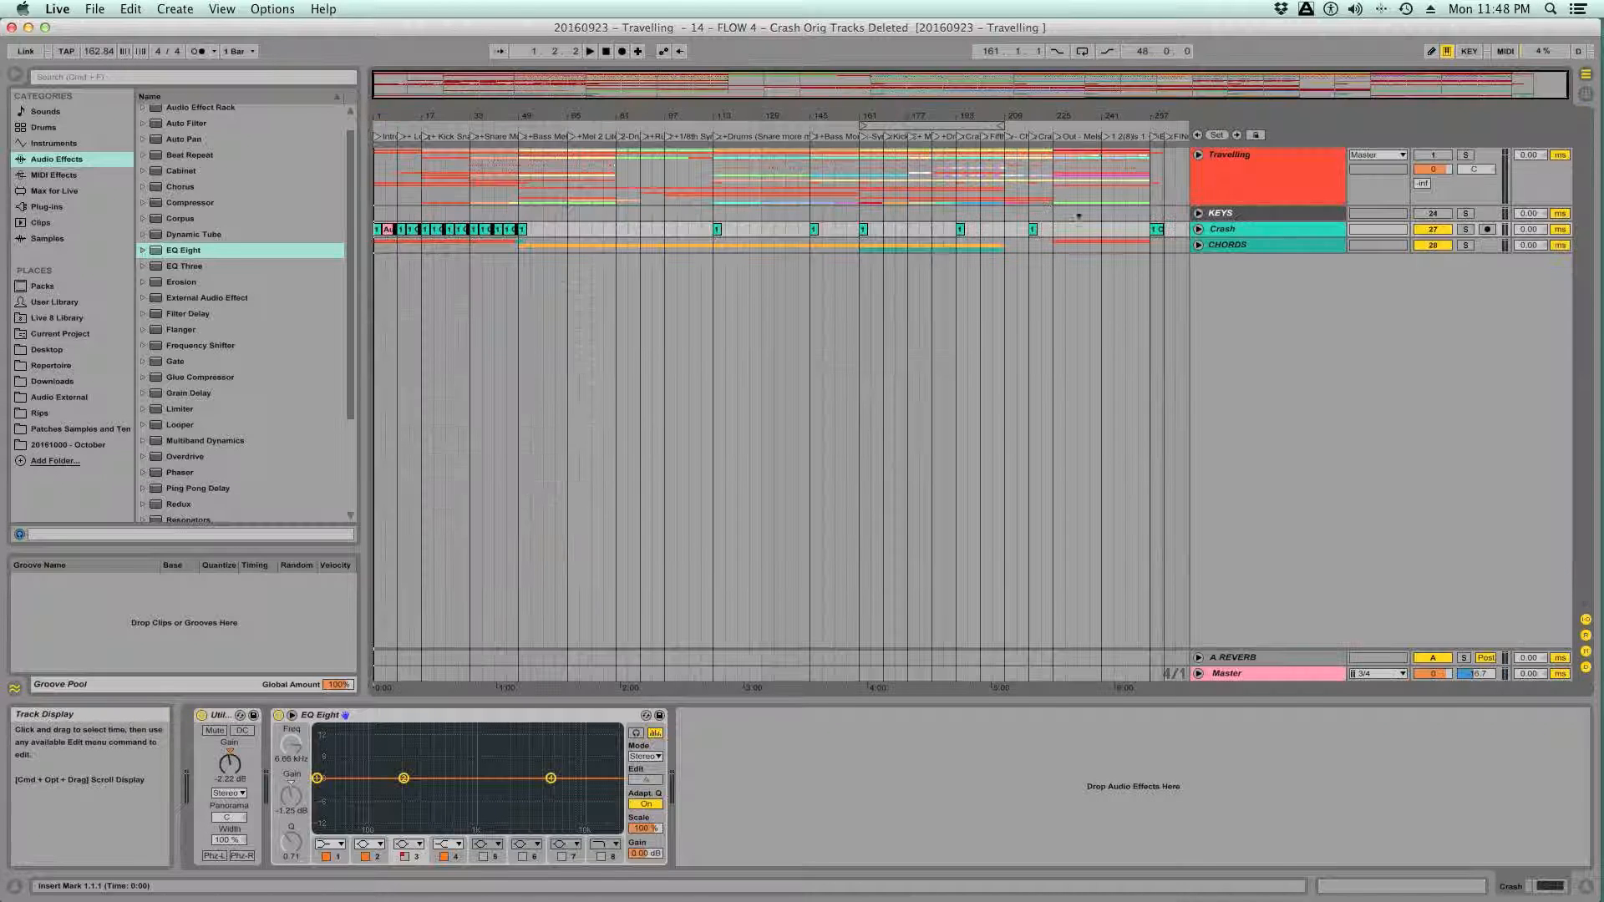
pyautogui.click(1239, 168)
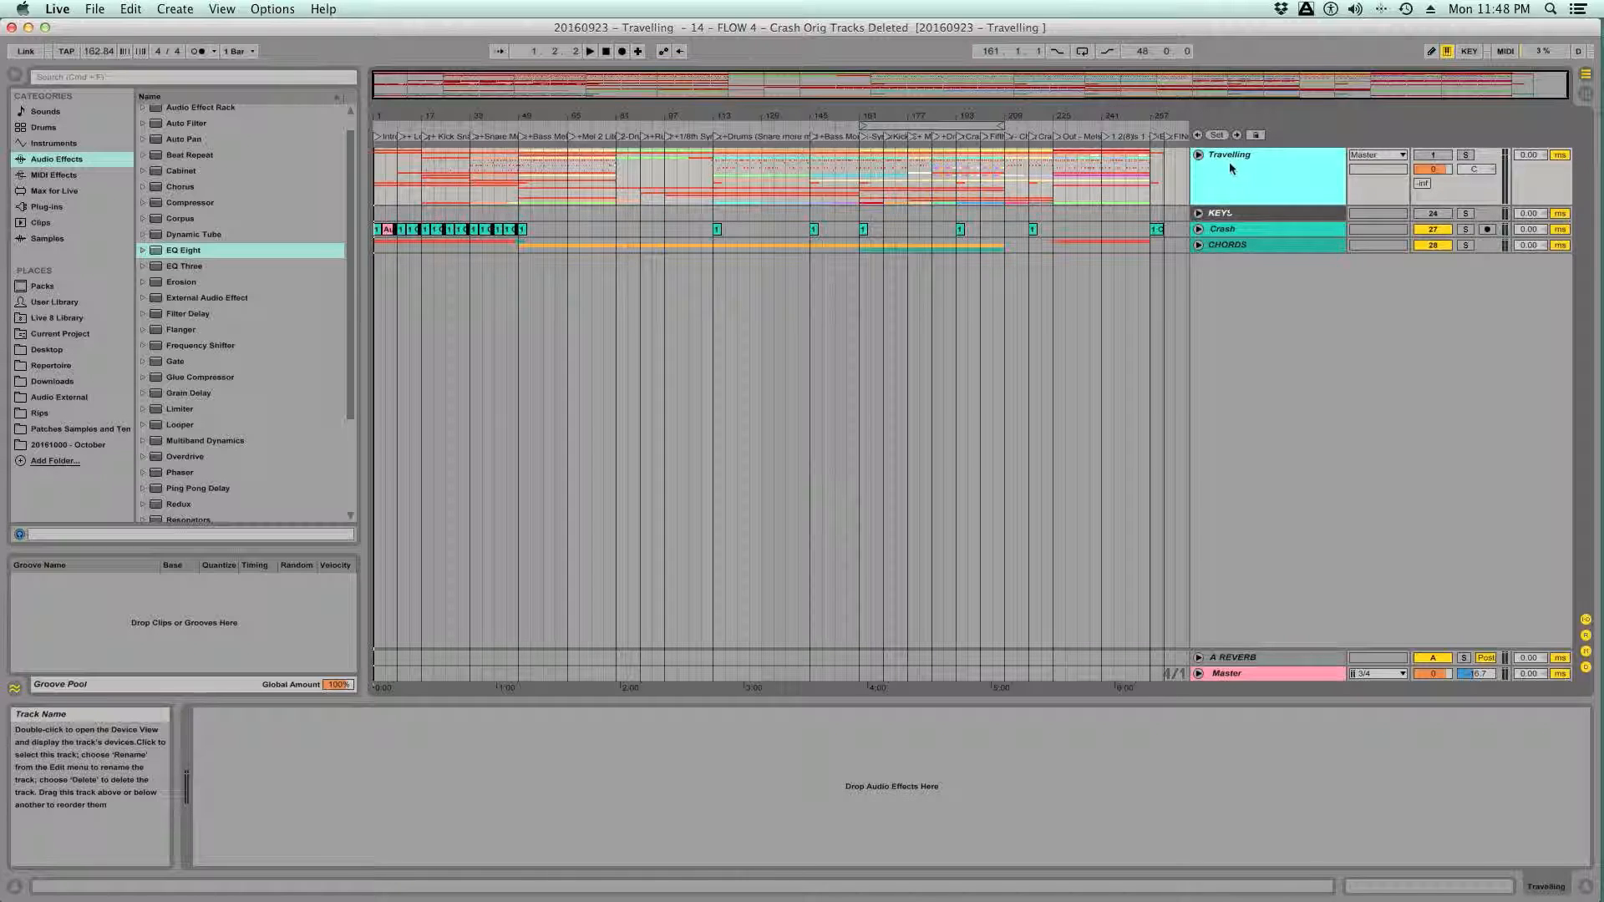
pyautogui.click(1198, 155)
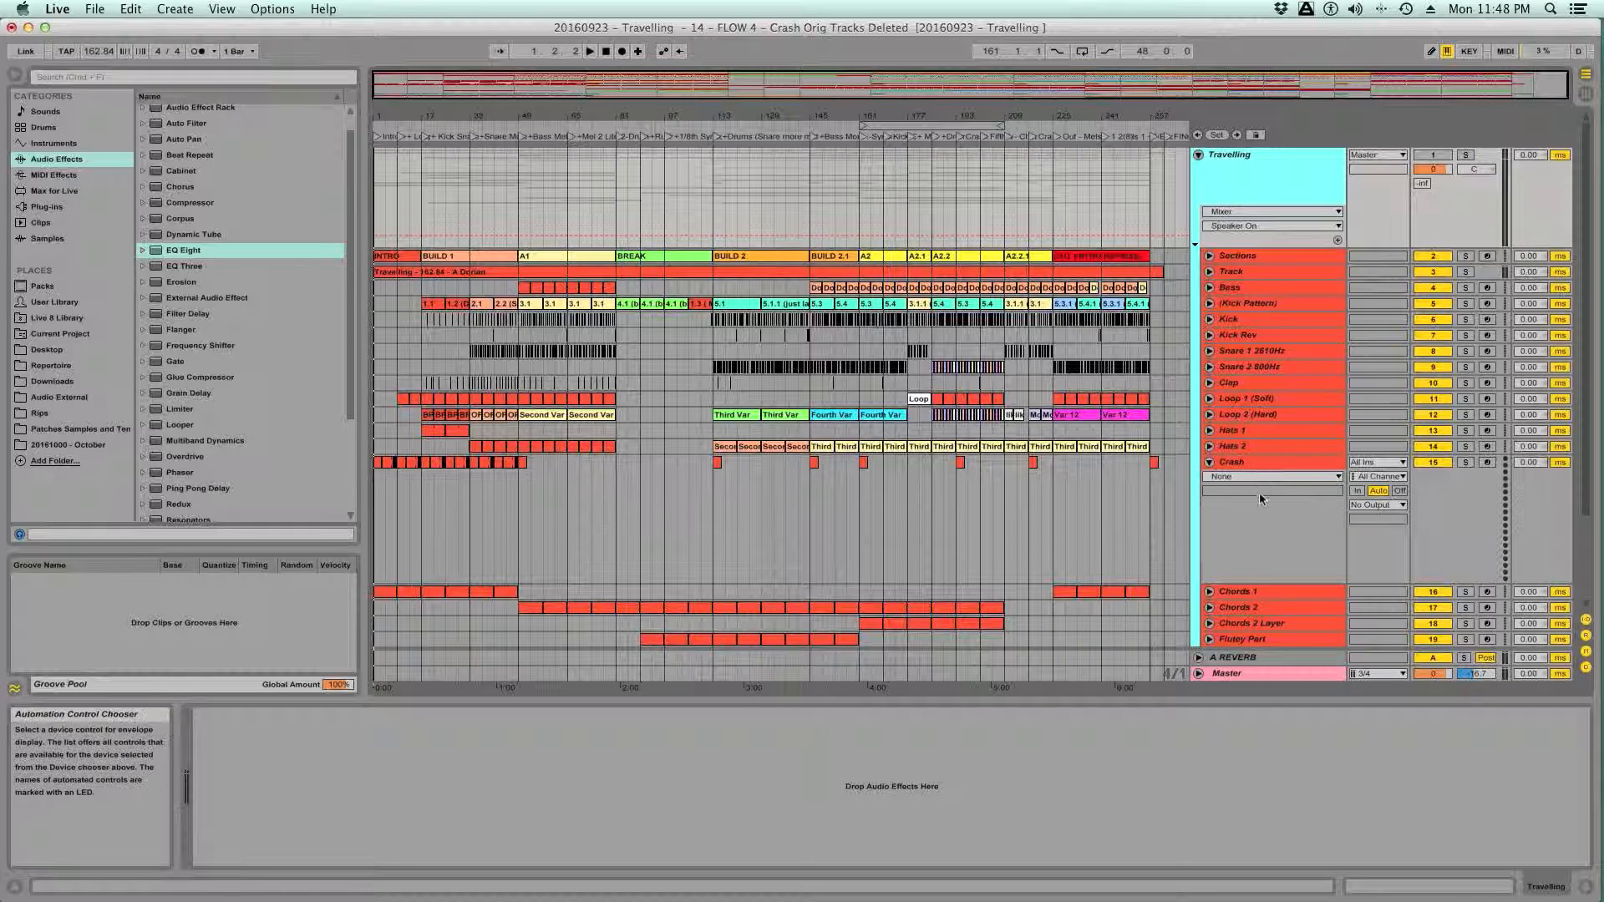
pyautogui.scroll(-3, 1260, 493)
pyautogui.scroll(3, 1260, 493)
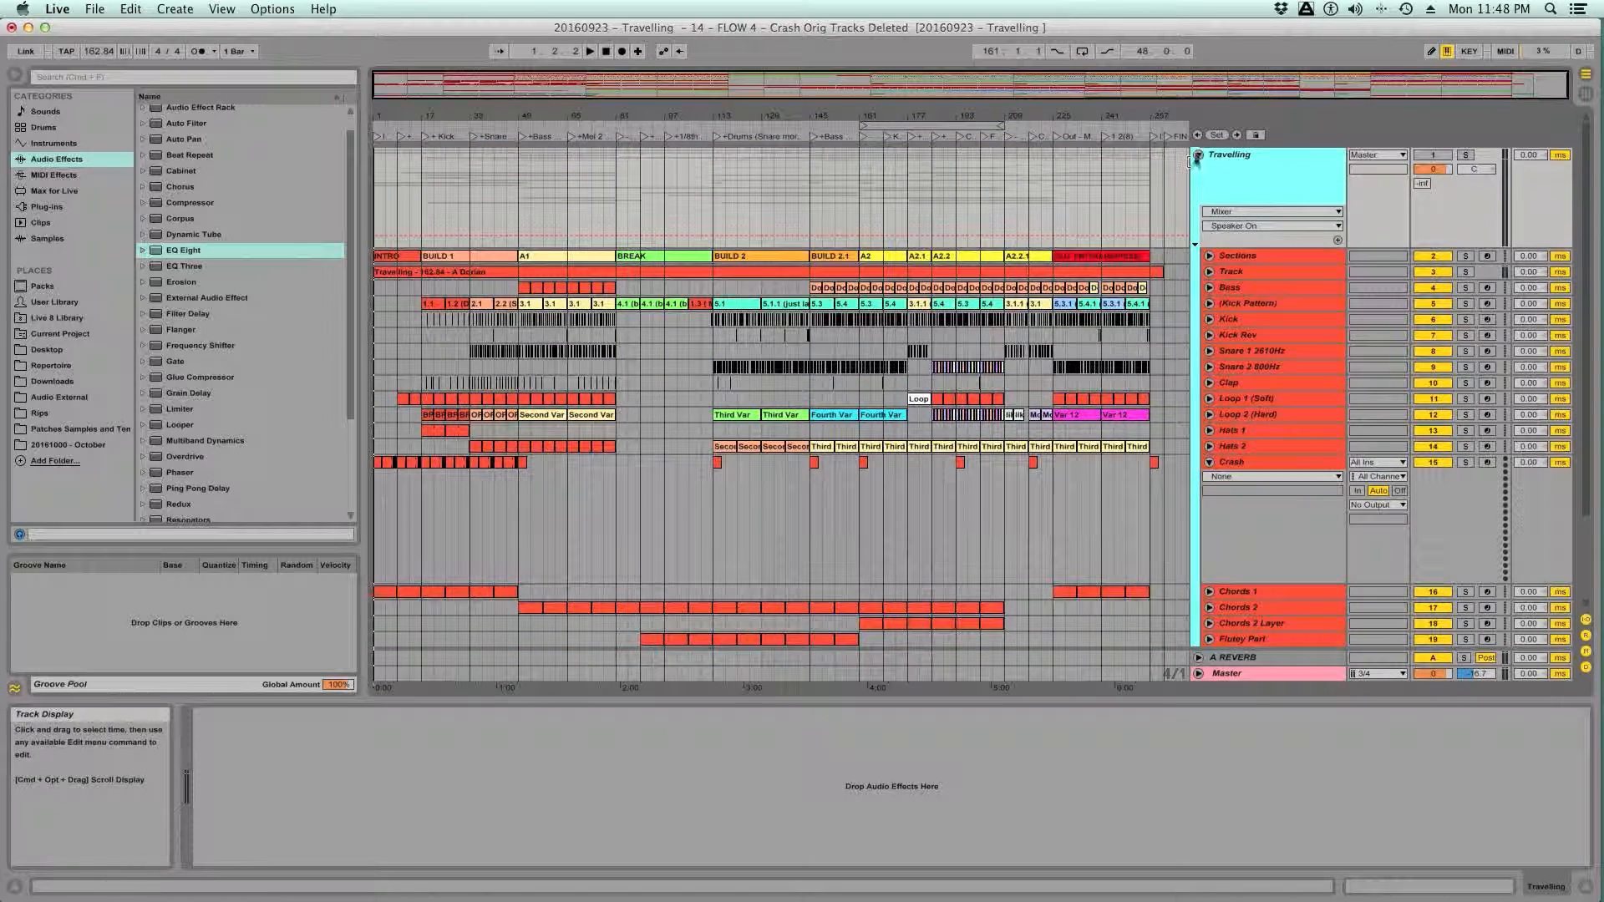
pyautogui.click(1198, 156)
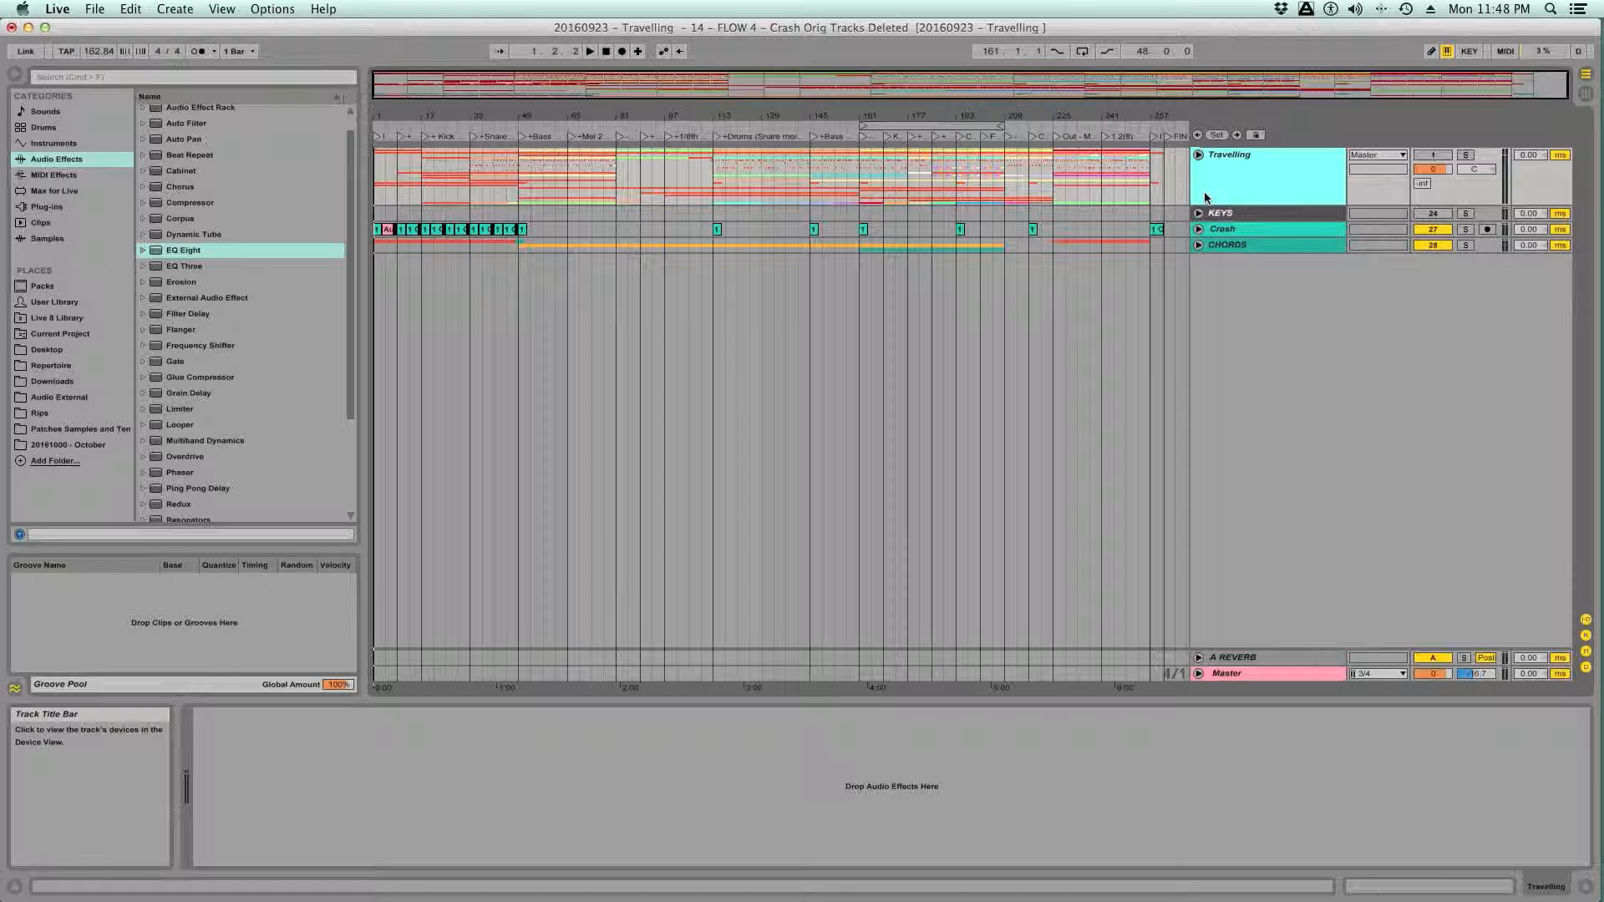
# - Examine the Crash track's automation and the tracks inside the CHORDS group, leaving both folded
pyautogui.click(1199, 230)
pyautogui.click(1199, 230)
pyautogui.click(1199, 230)
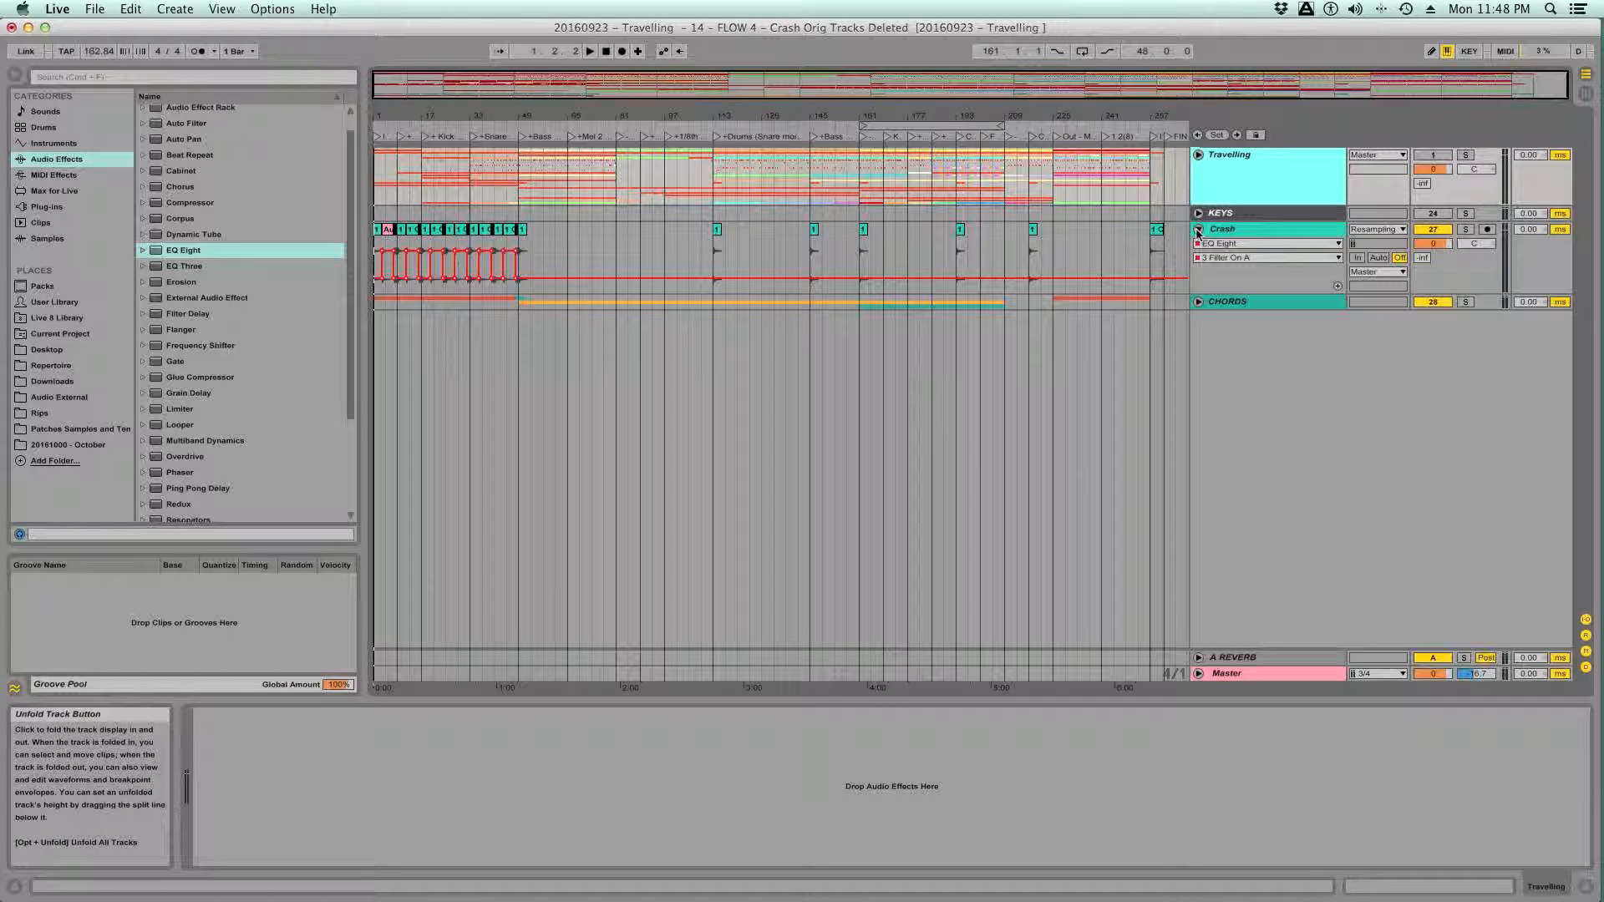
pyautogui.click(1199, 229)
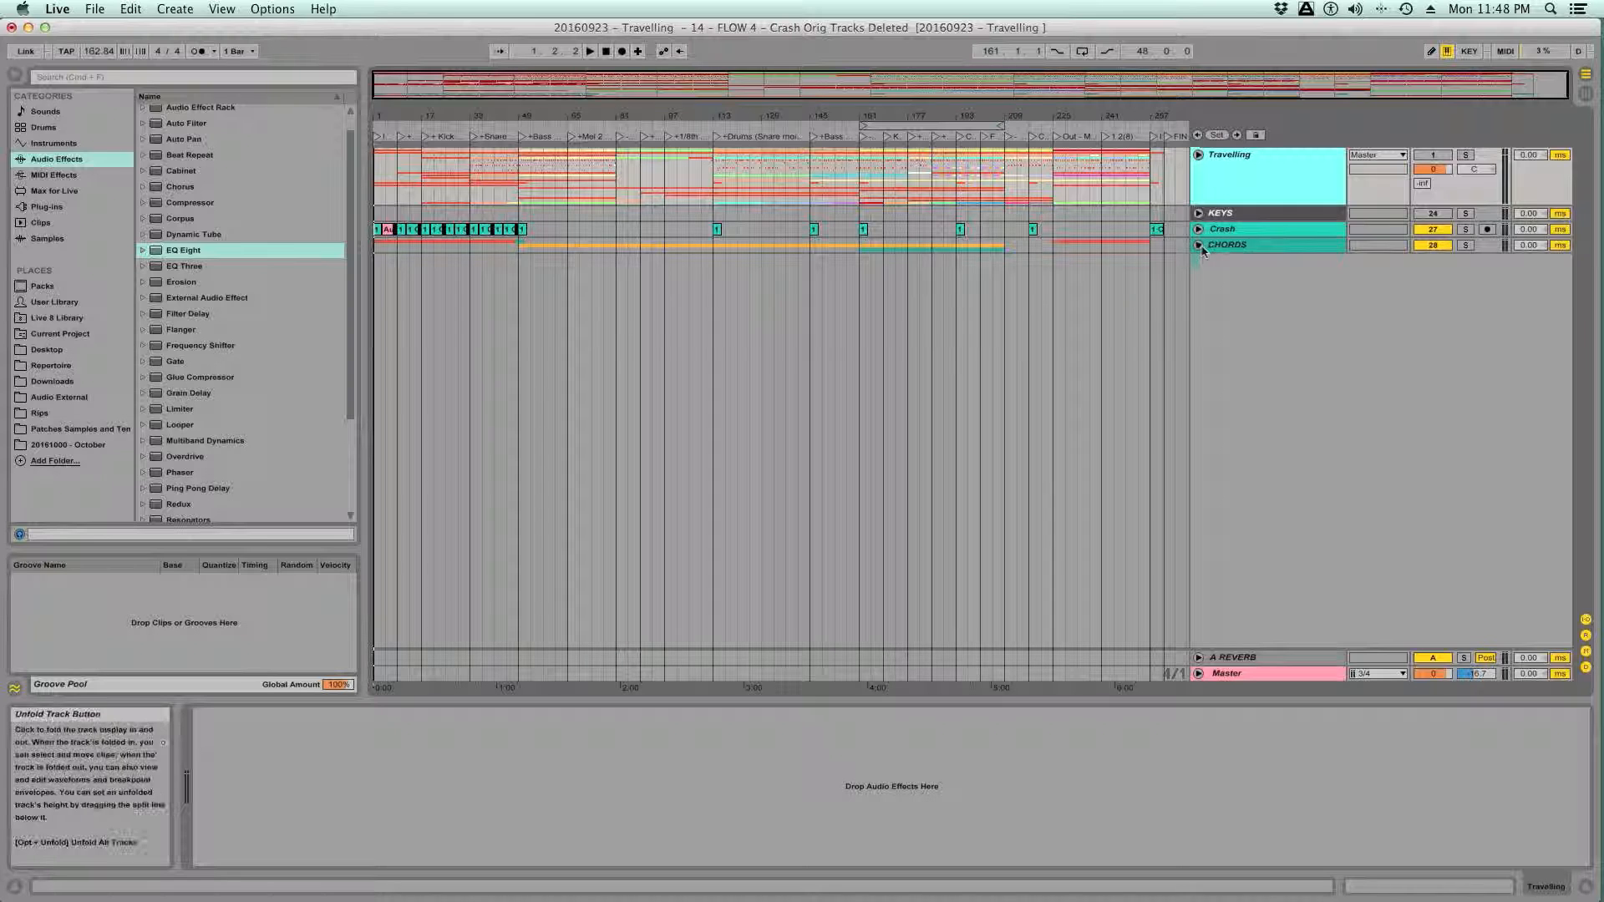
pyautogui.click(1199, 245)
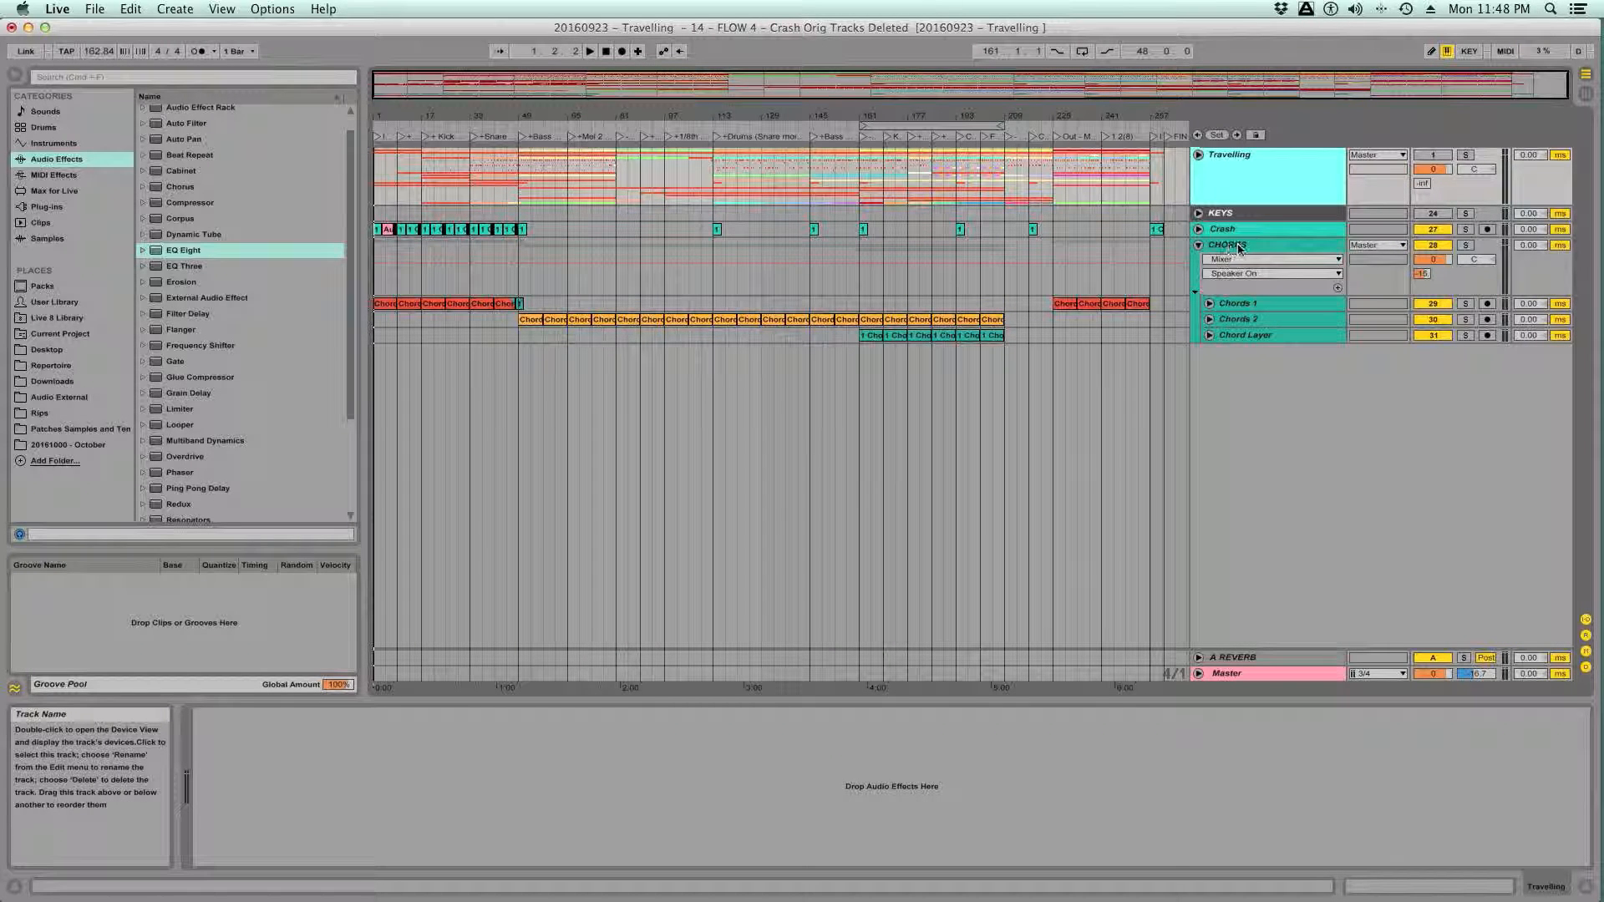
pyautogui.click(1199, 246)
# - Switch to Session View and colour the Travelling group dark grey
pyautogui.press('Tab')
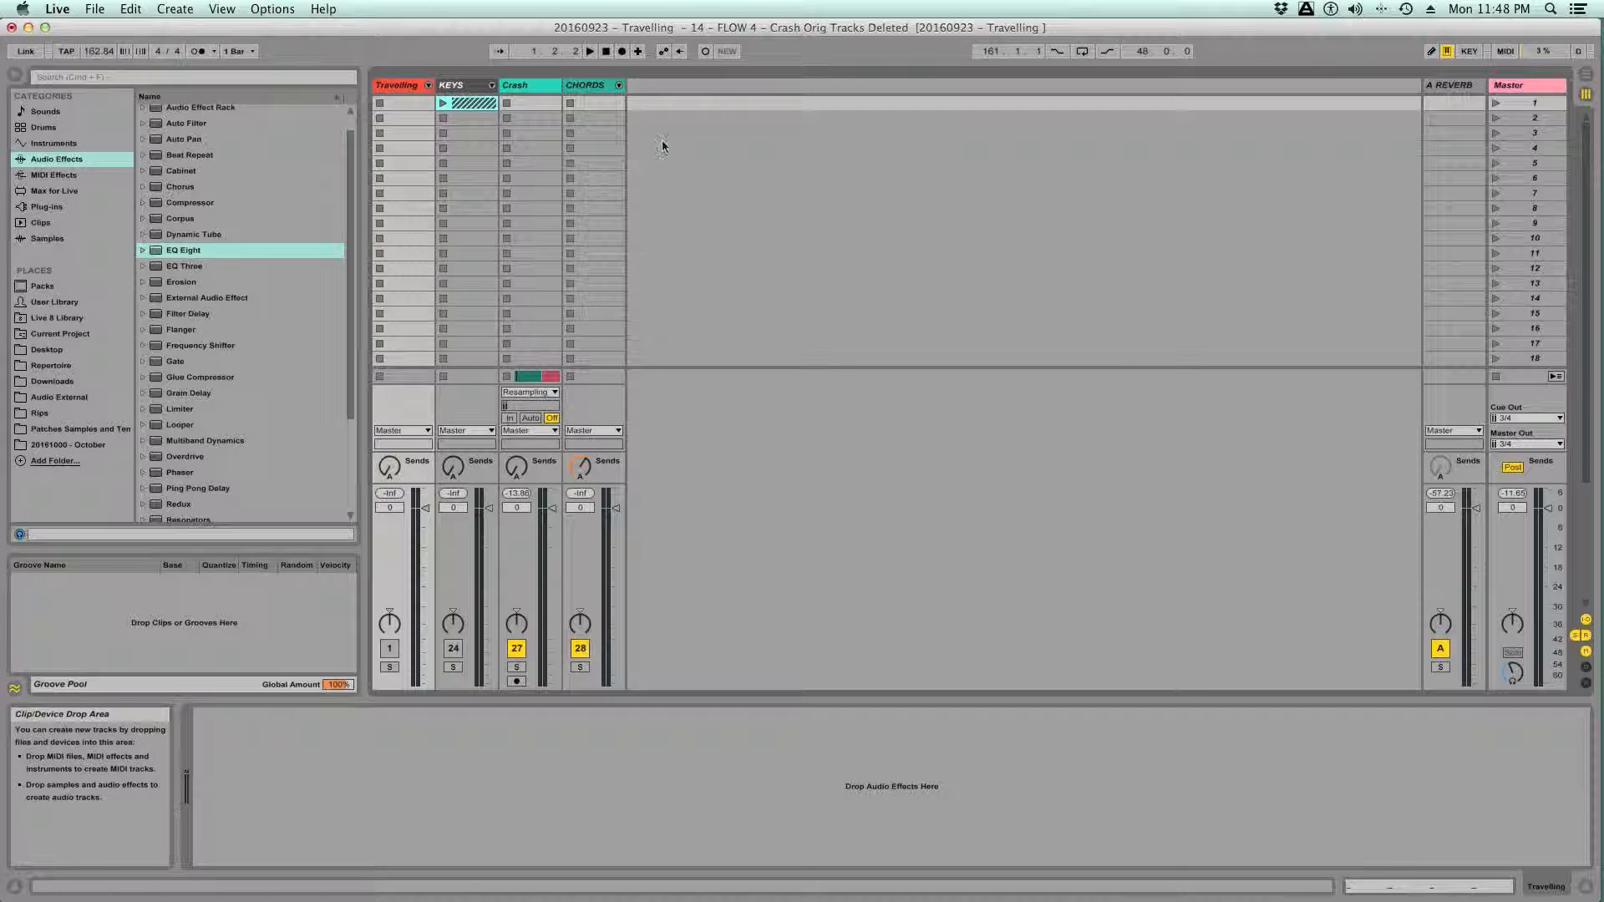
pyautogui.click(401, 86)
pyautogui.rightClick(401, 86)
pyautogui.click(571, 263)
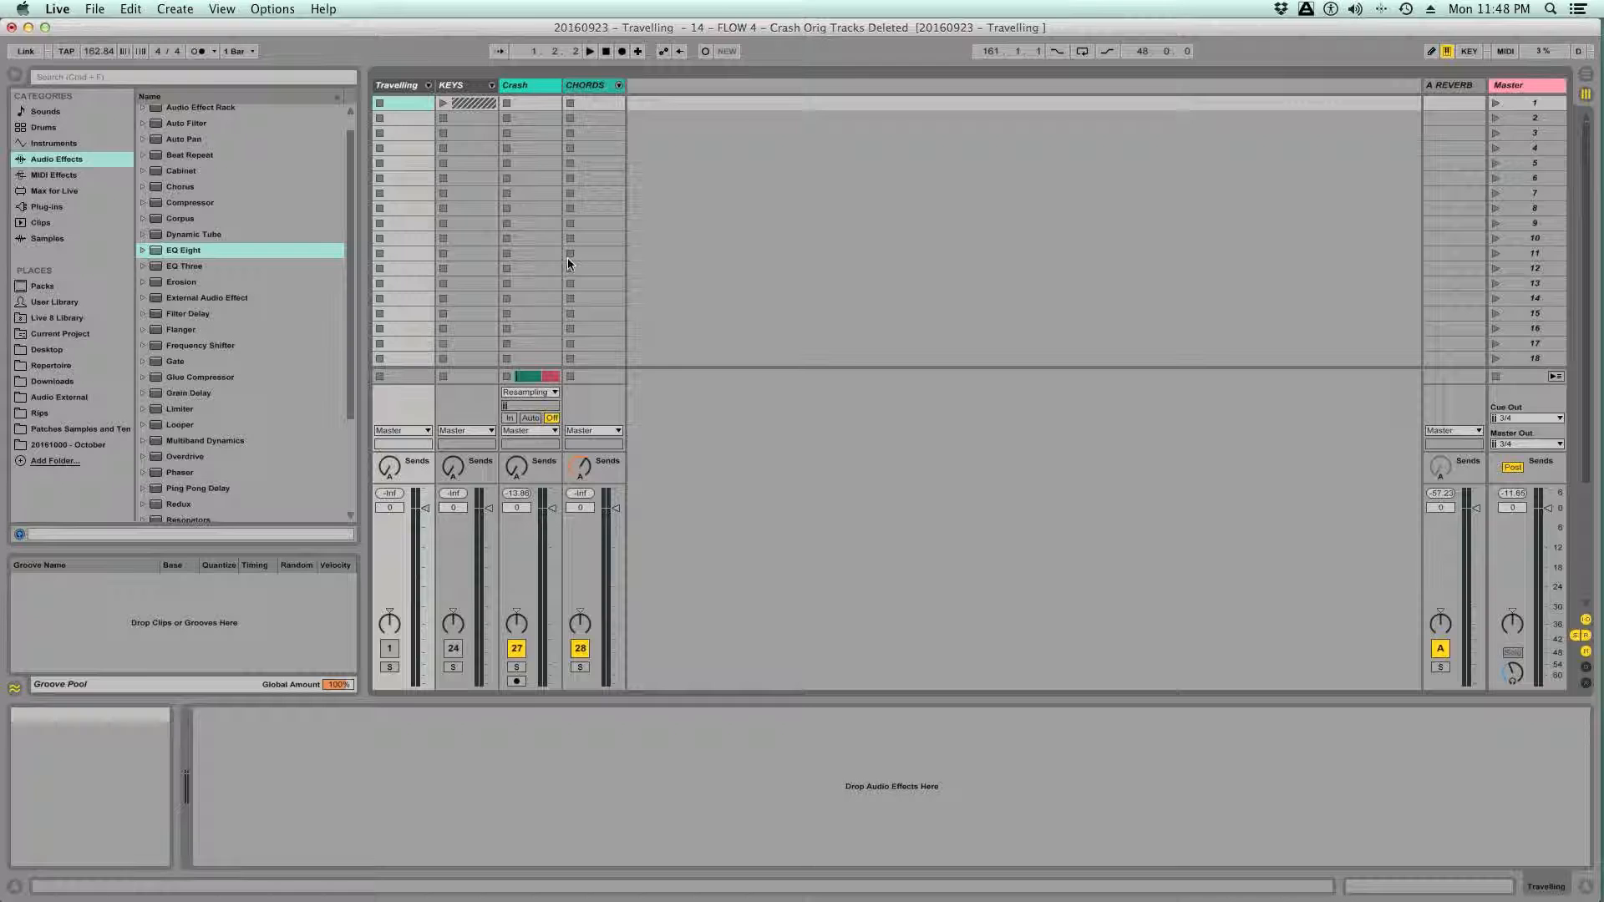
# - Colour the Keys - Mel and Sync tracks inside the KEYS group dark grey, fold the group and save the set
pyautogui.click(465, 86)
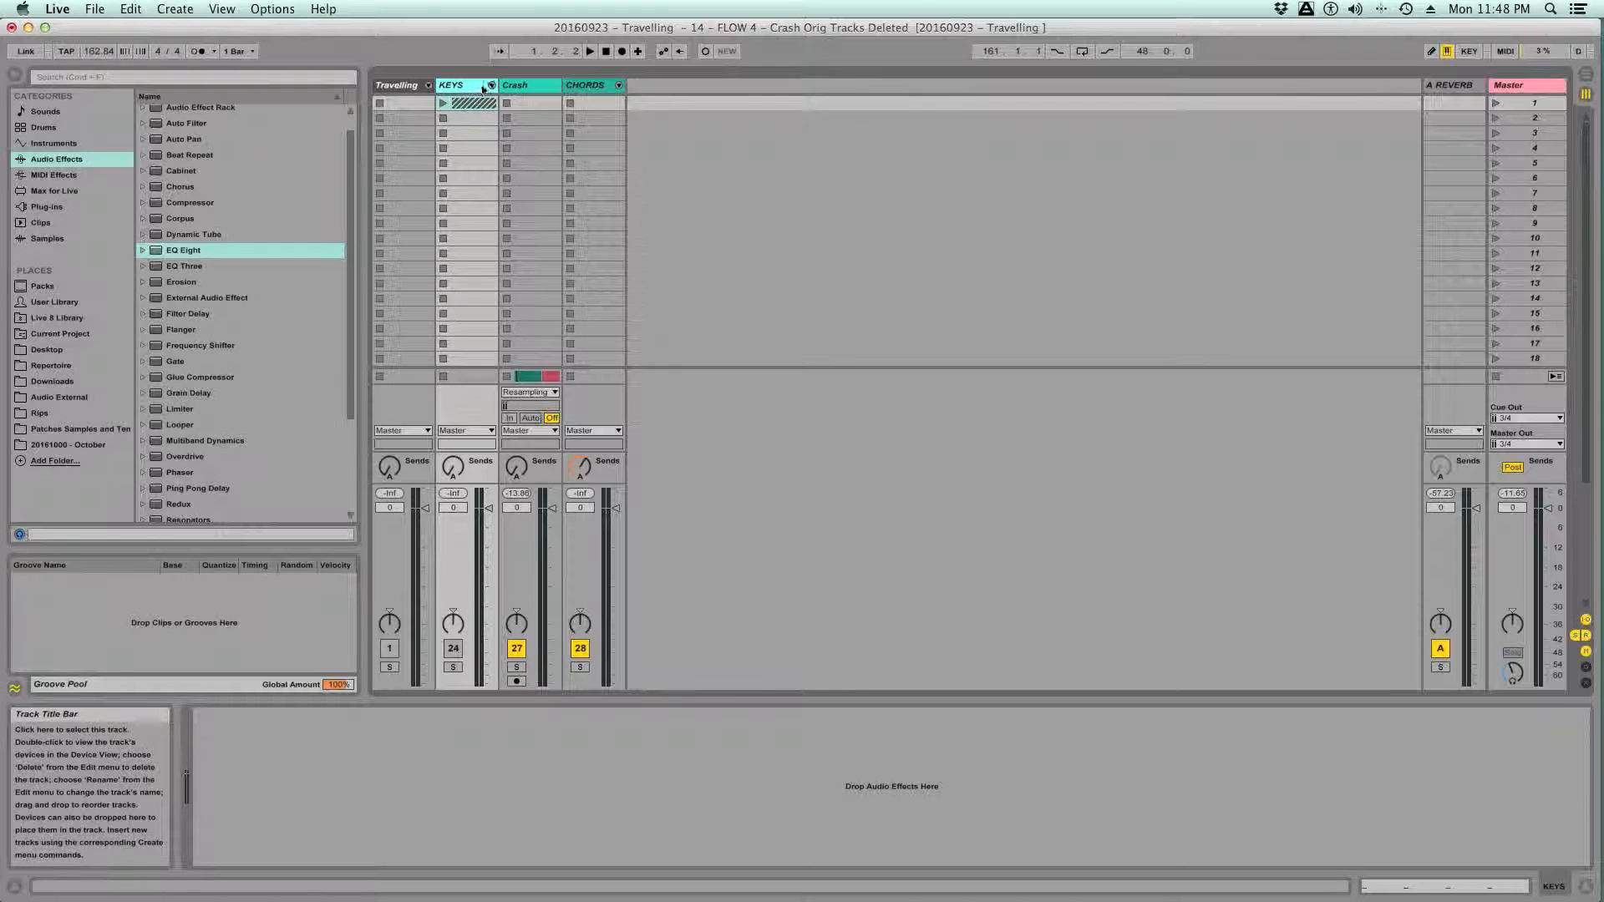
pyautogui.click(492, 85)
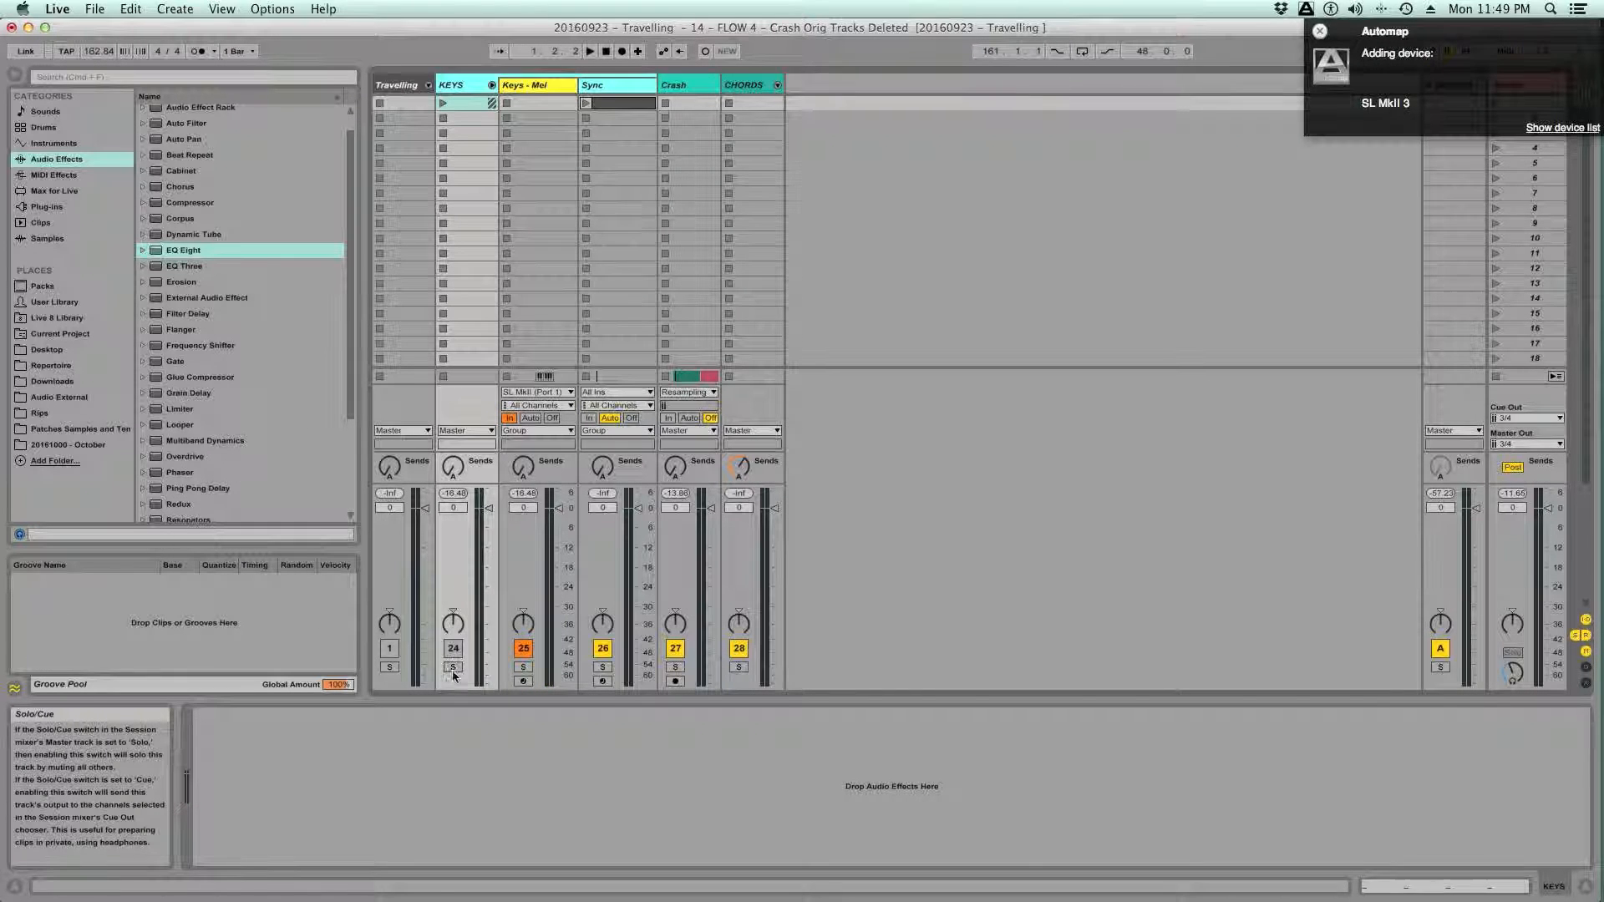
pyautogui.click(531, 90)
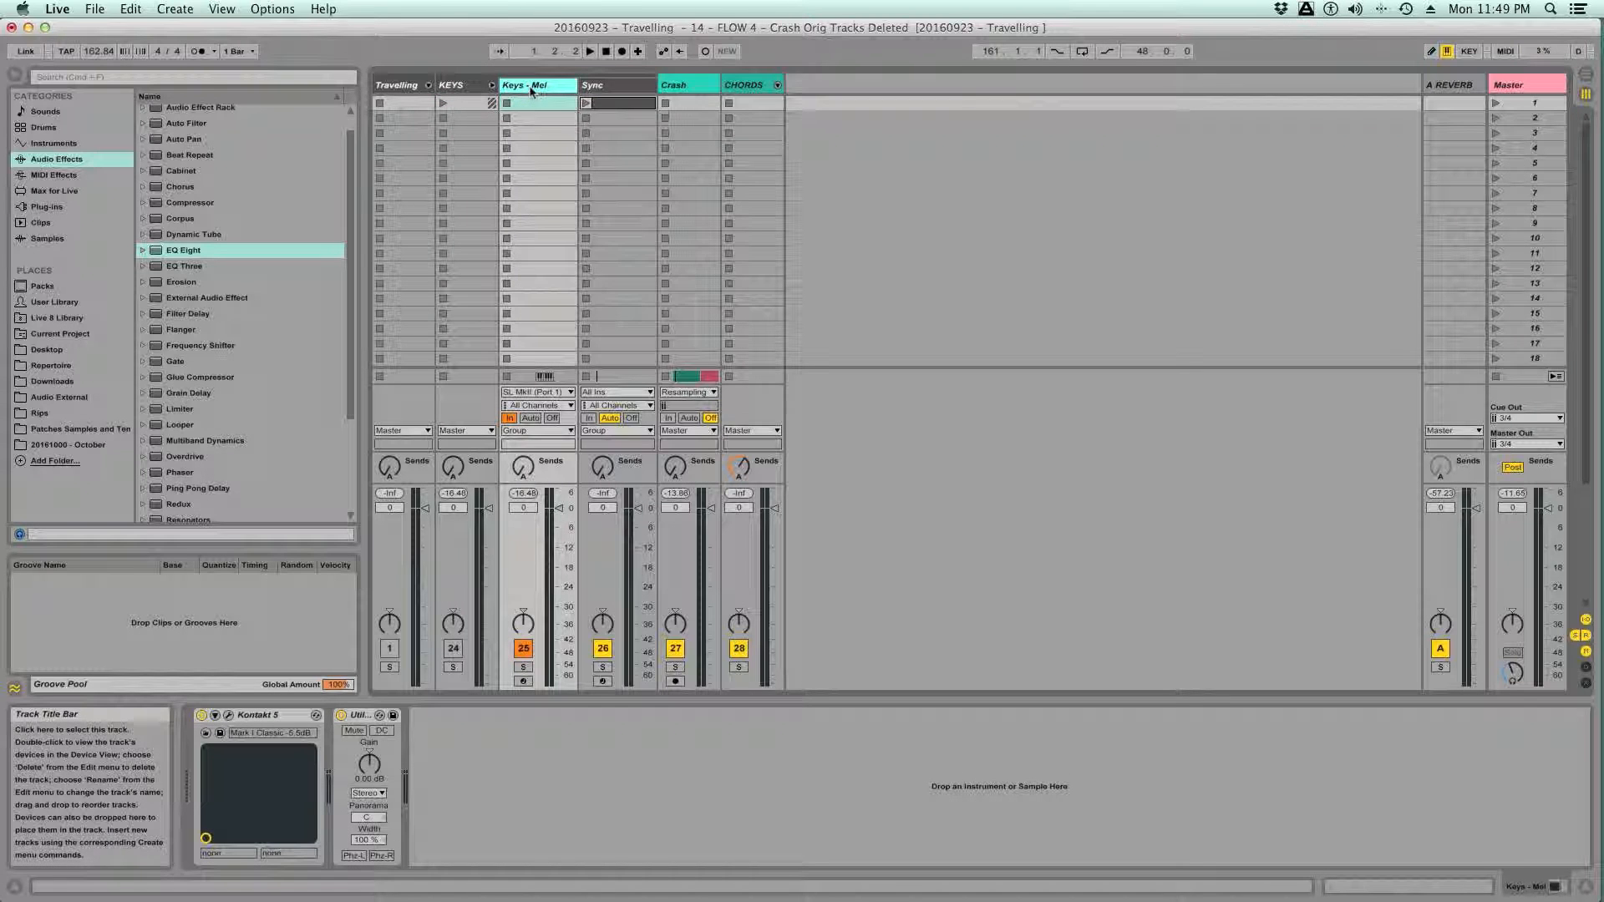
pyautogui.rightClick(531, 91)
pyautogui.press('Escape')
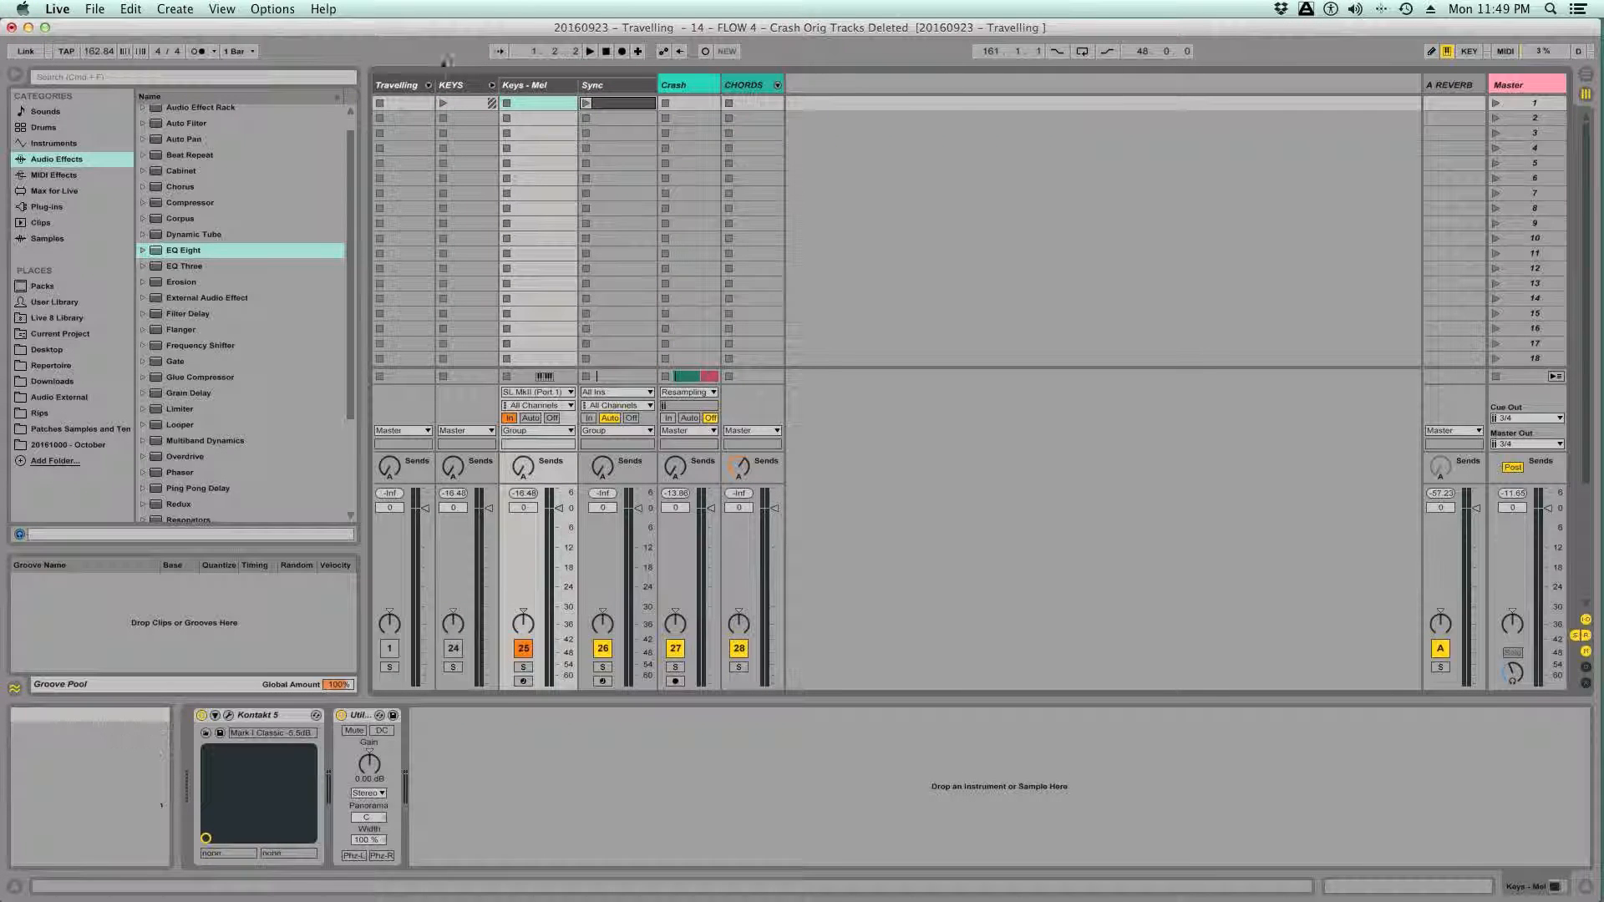
pyautogui.click(492, 85)
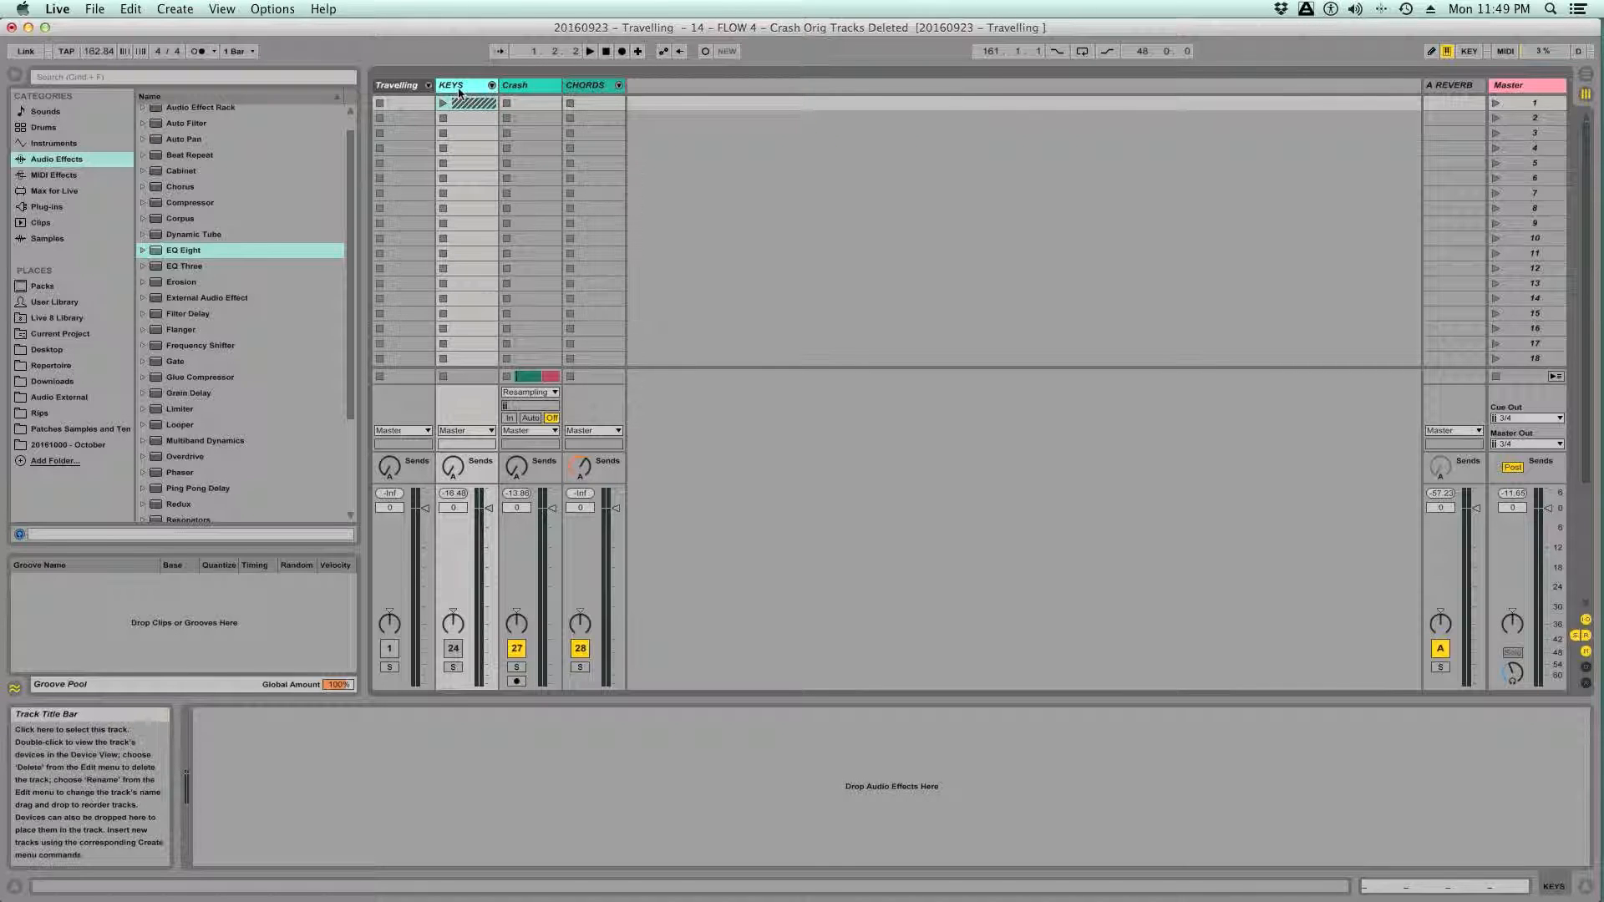
pyautogui.press('super+s')
# - Change the colour of the Crash track to yellow
pyautogui.click(531, 88)
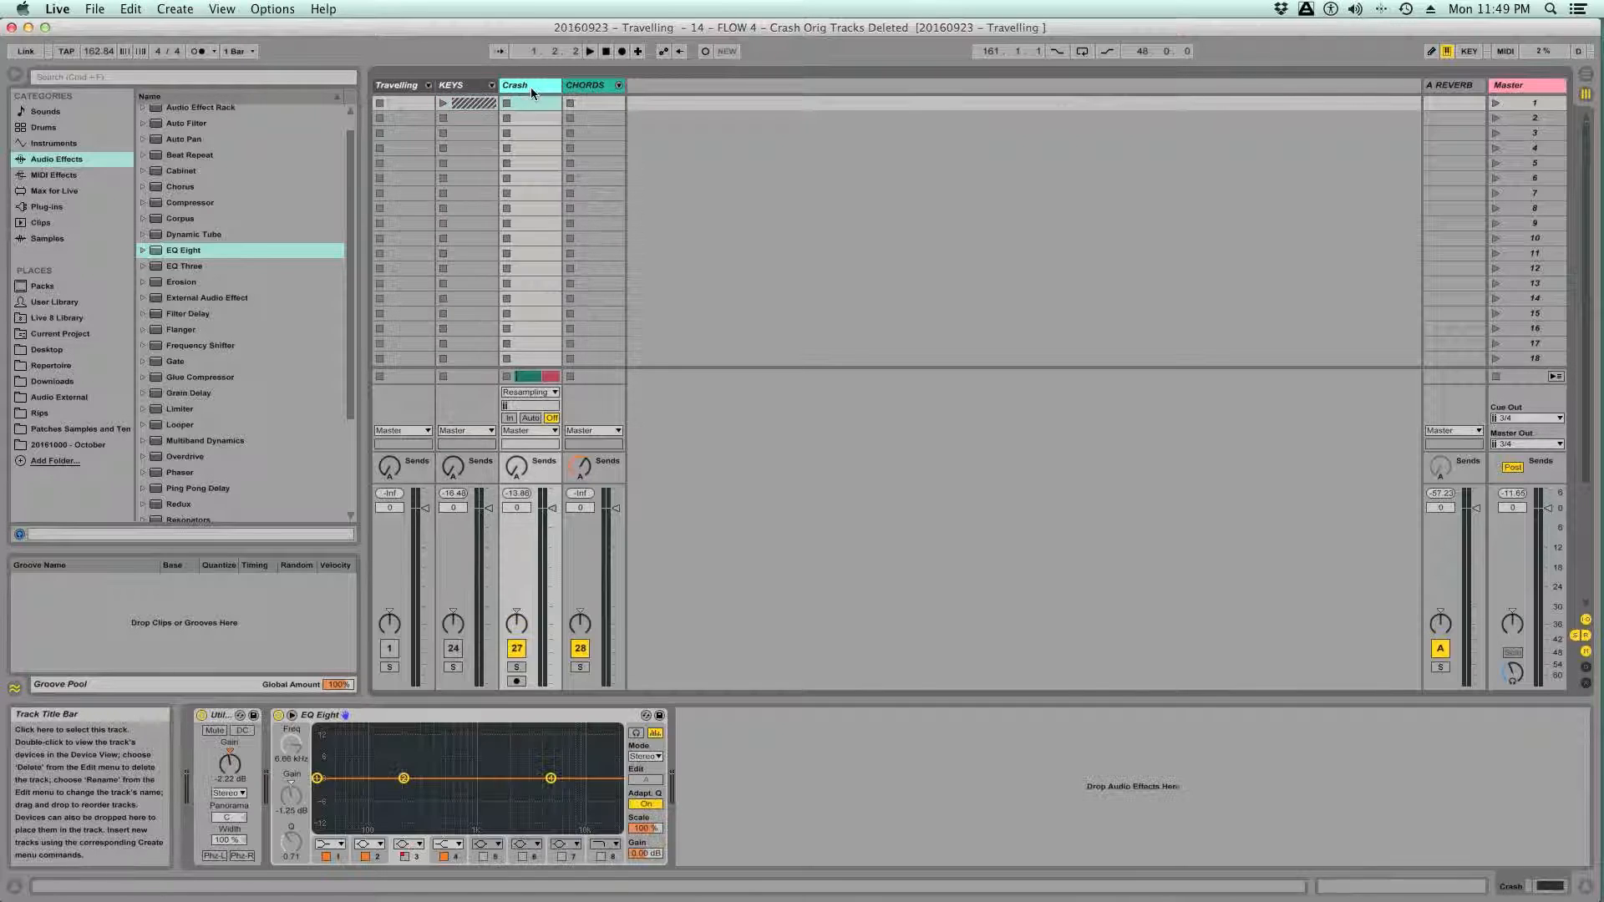
pyautogui.rightClick(531, 88)
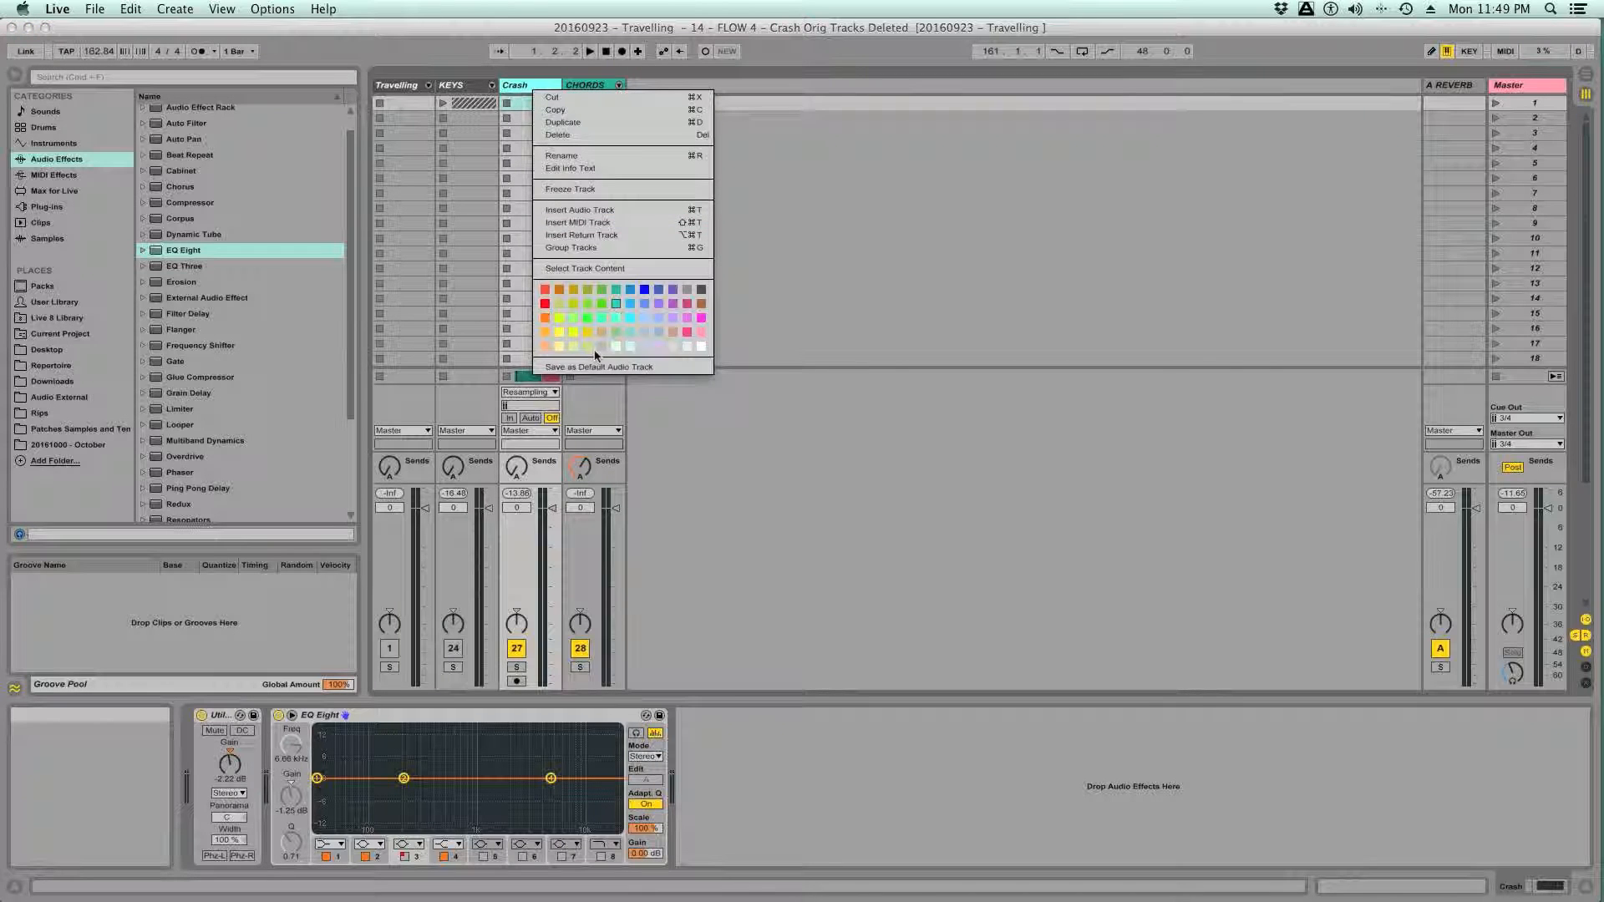
pyautogui.click(562, 334)
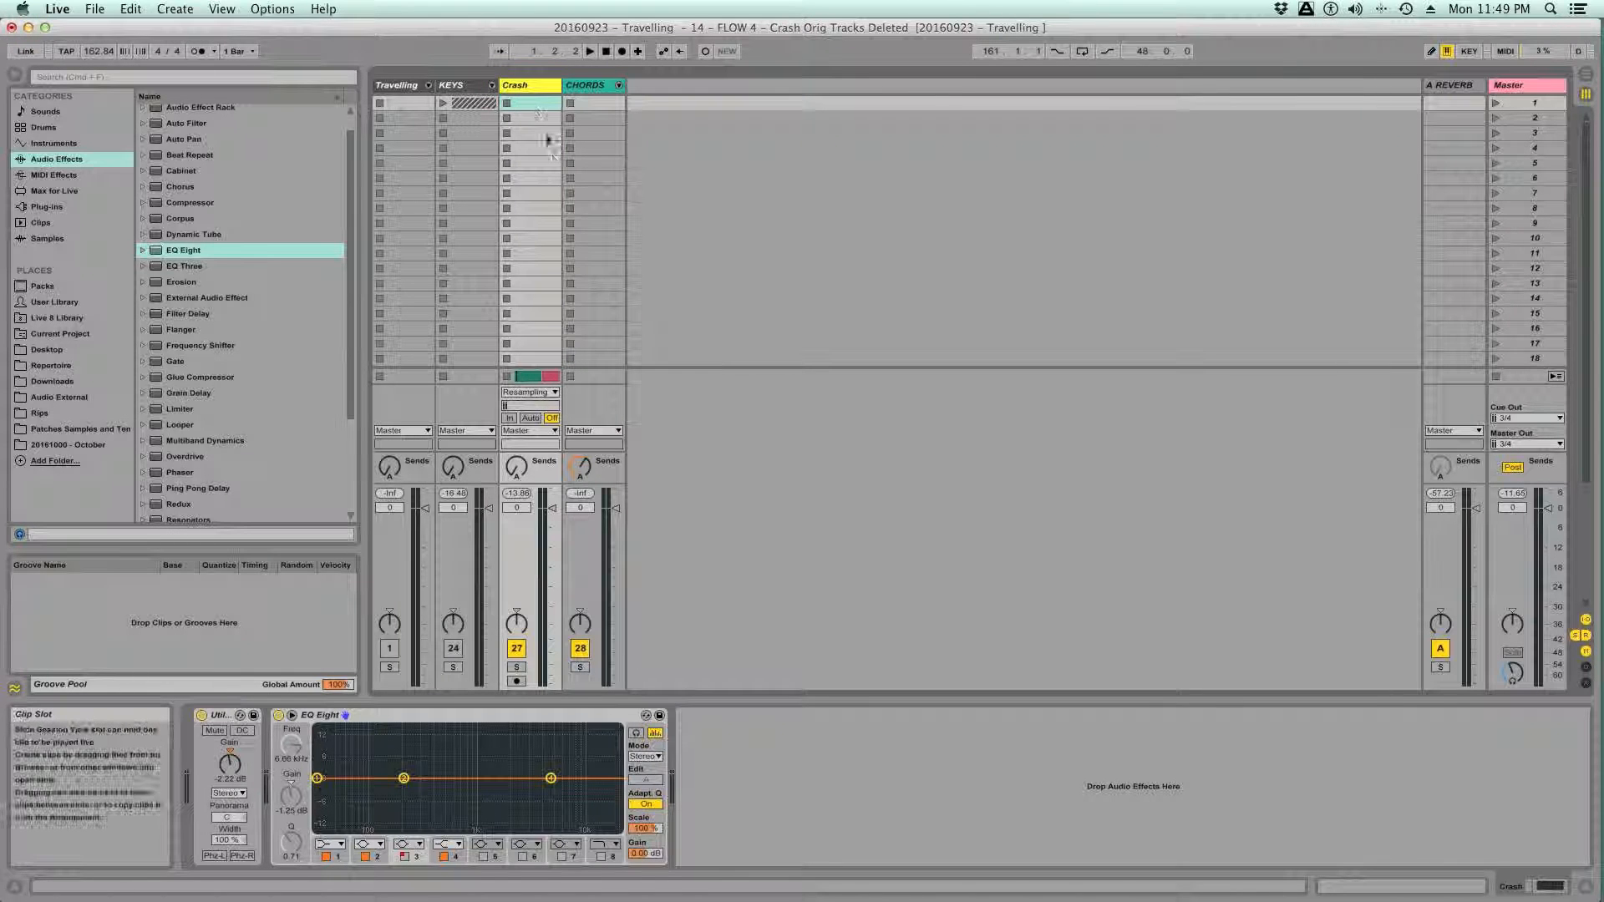
# - Put the Crash track into a new group and name the group PERC
pyautogui.click(534, 88)
pyautogui.press('cmd+g')
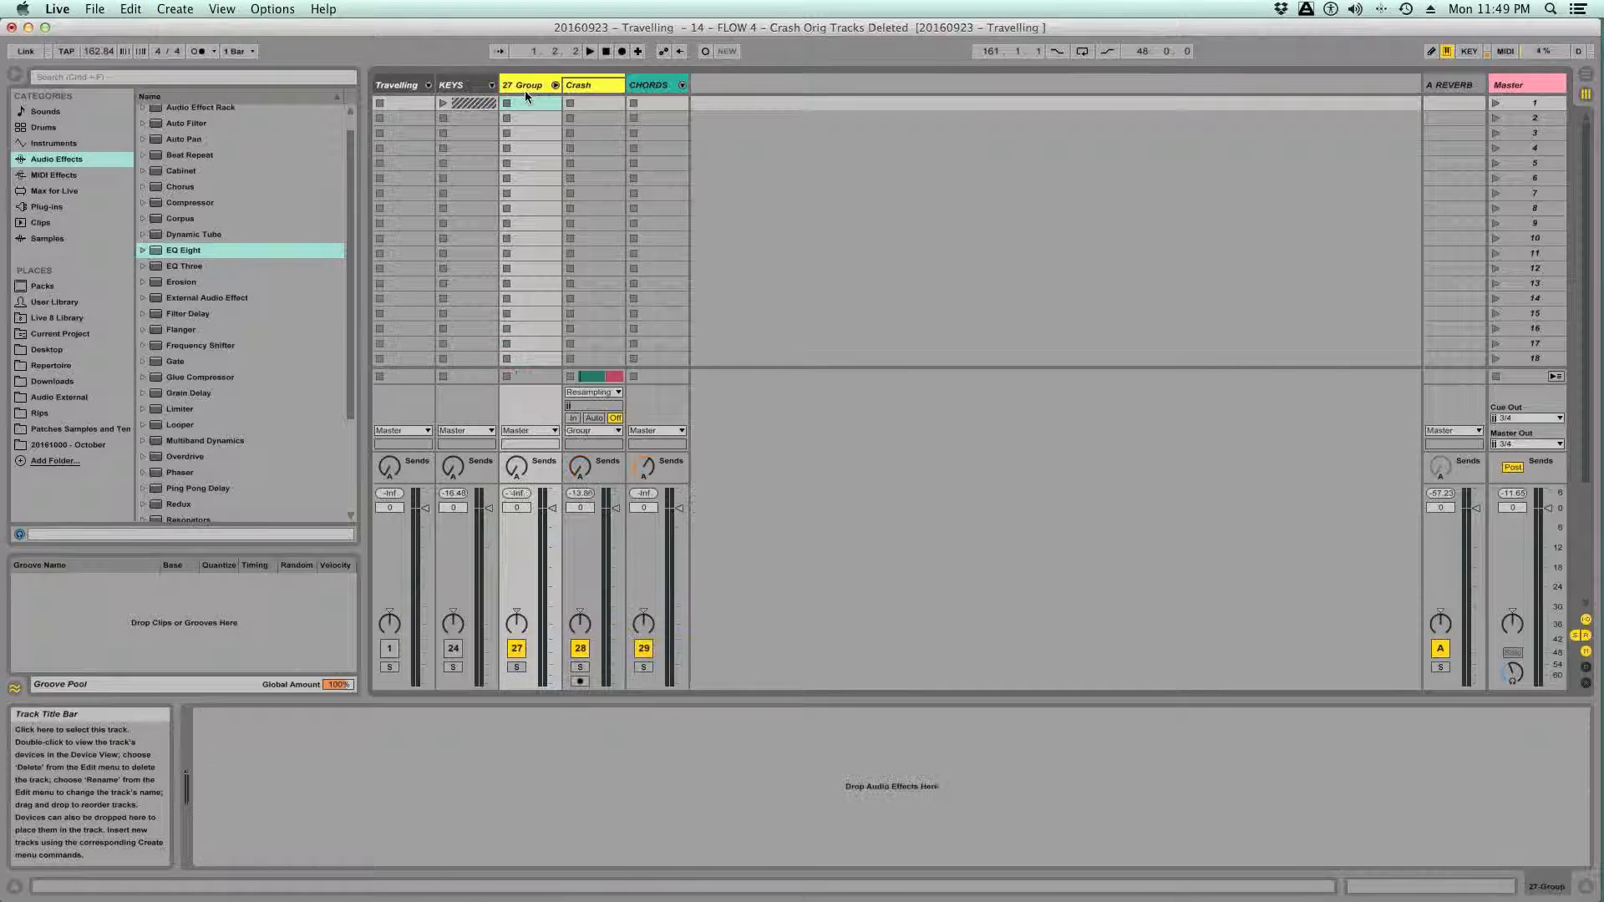
pyautogui.press('cmd+r')
pyautogui.write('PERC')
pyautogui.press('Return')
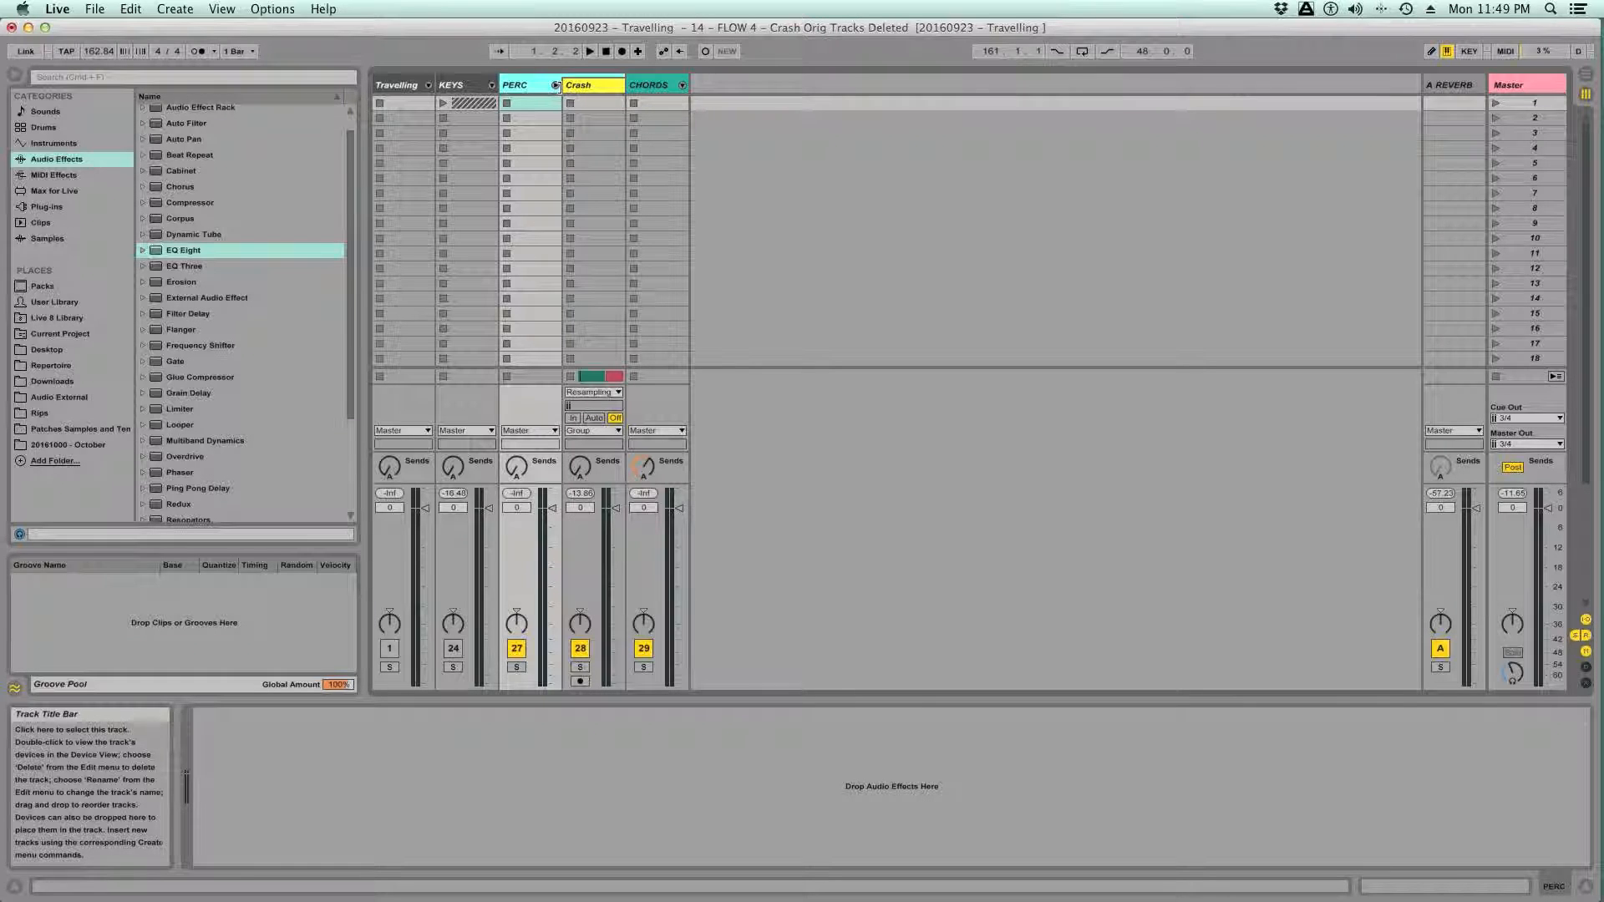
# - Save the Live set, fold the PERC group and return to Arrangement View
pyautogui.click(583, 87)
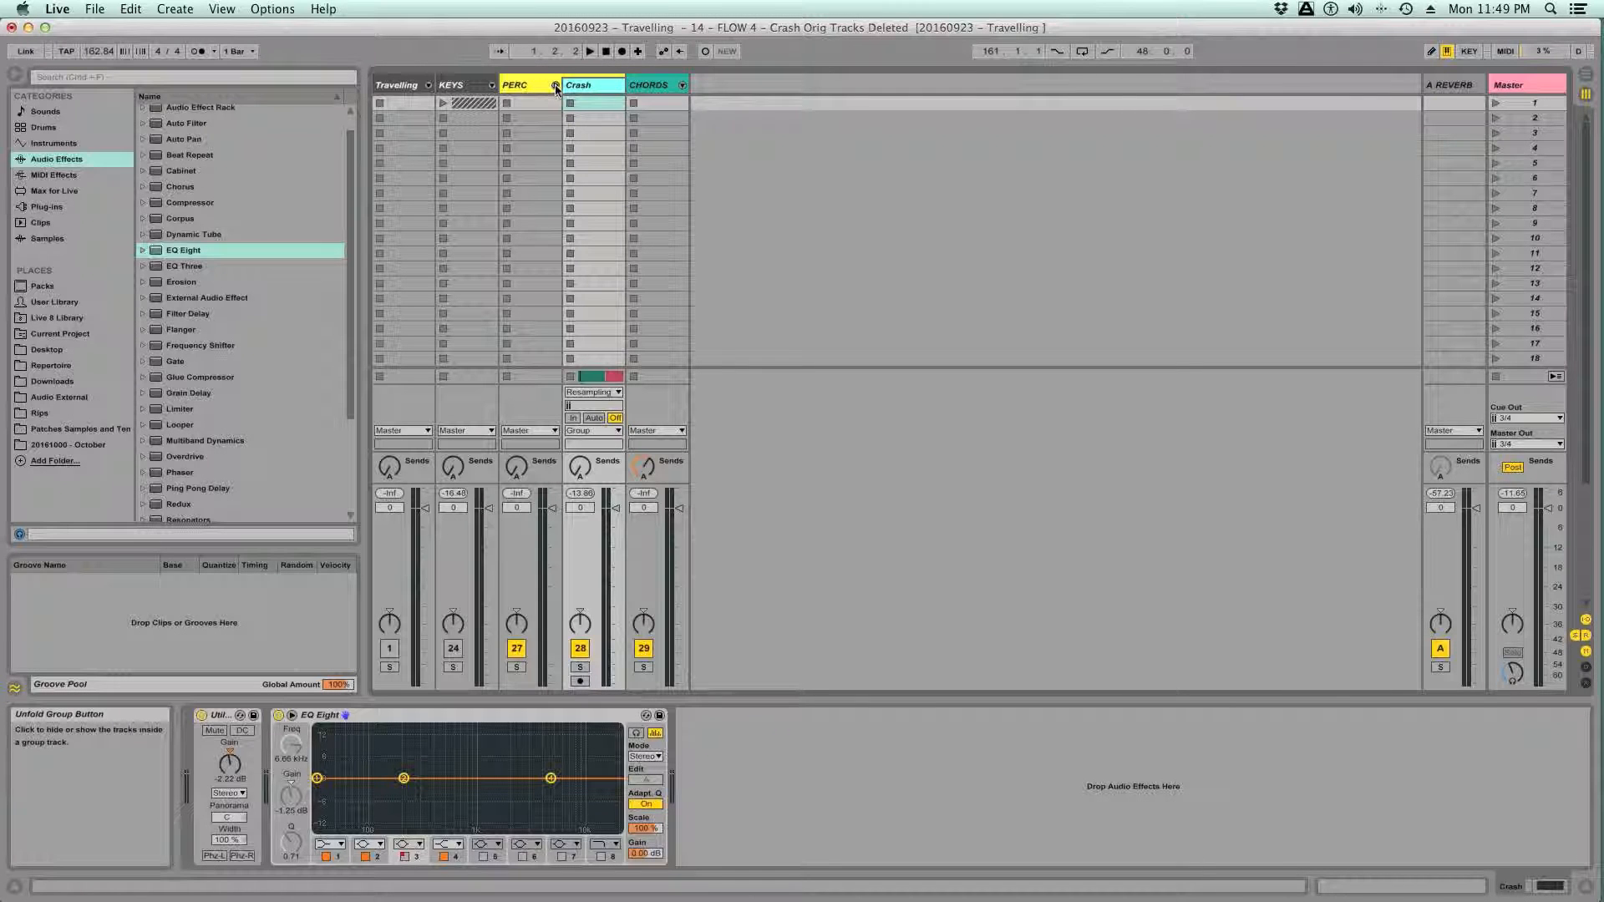
pyautogui.press('super+s')
pyautogui.click(552, 89)
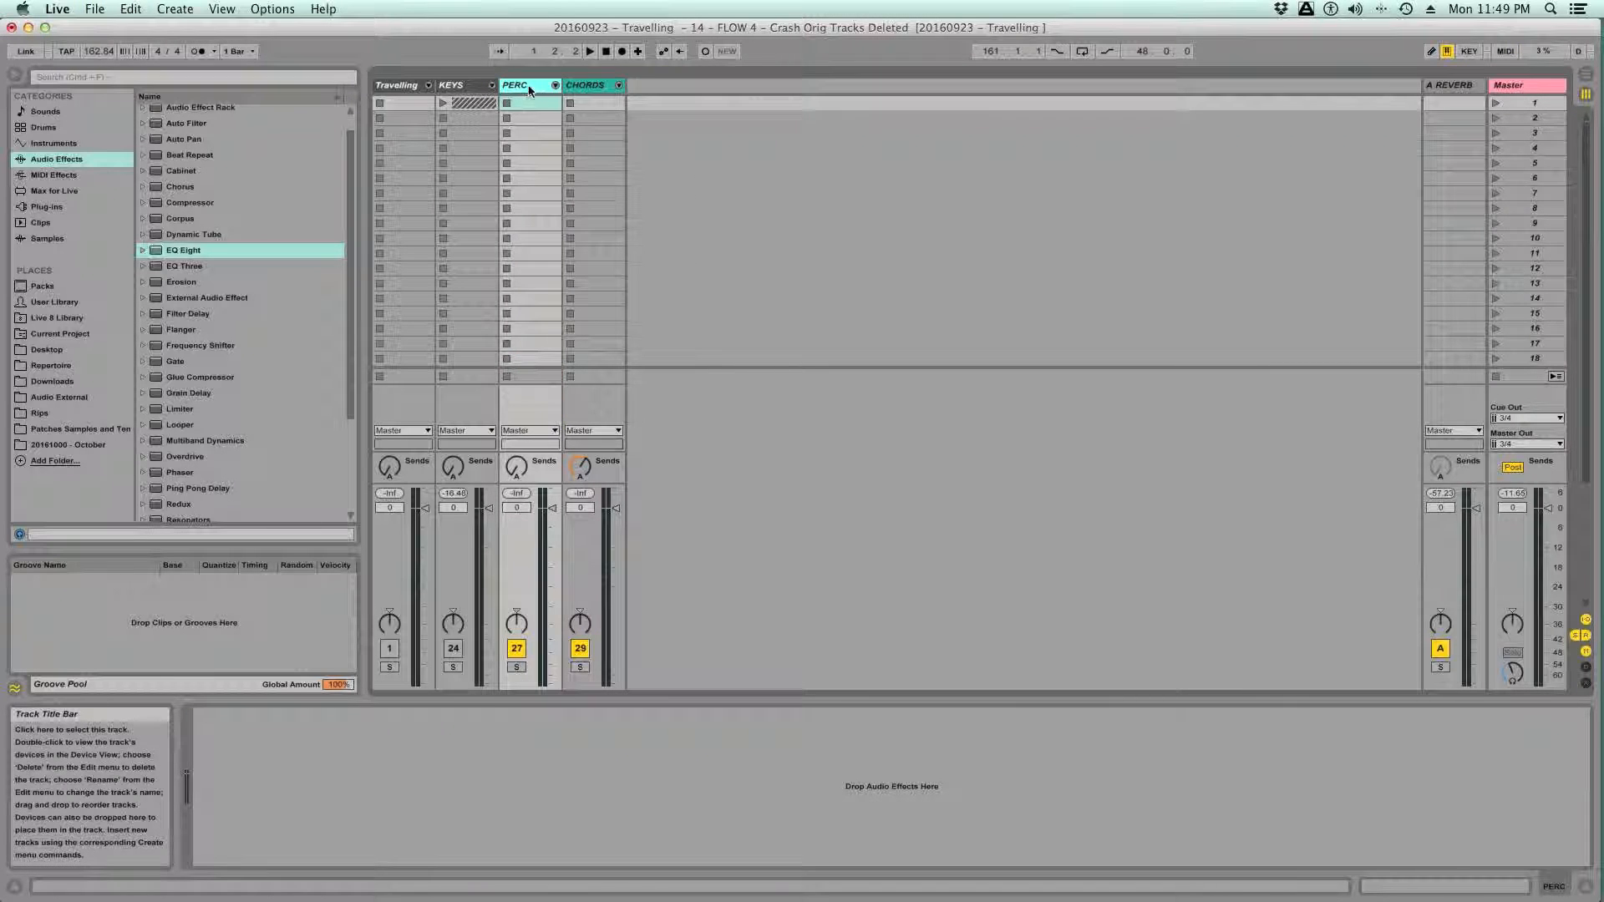
pyautogui.press('Tab')
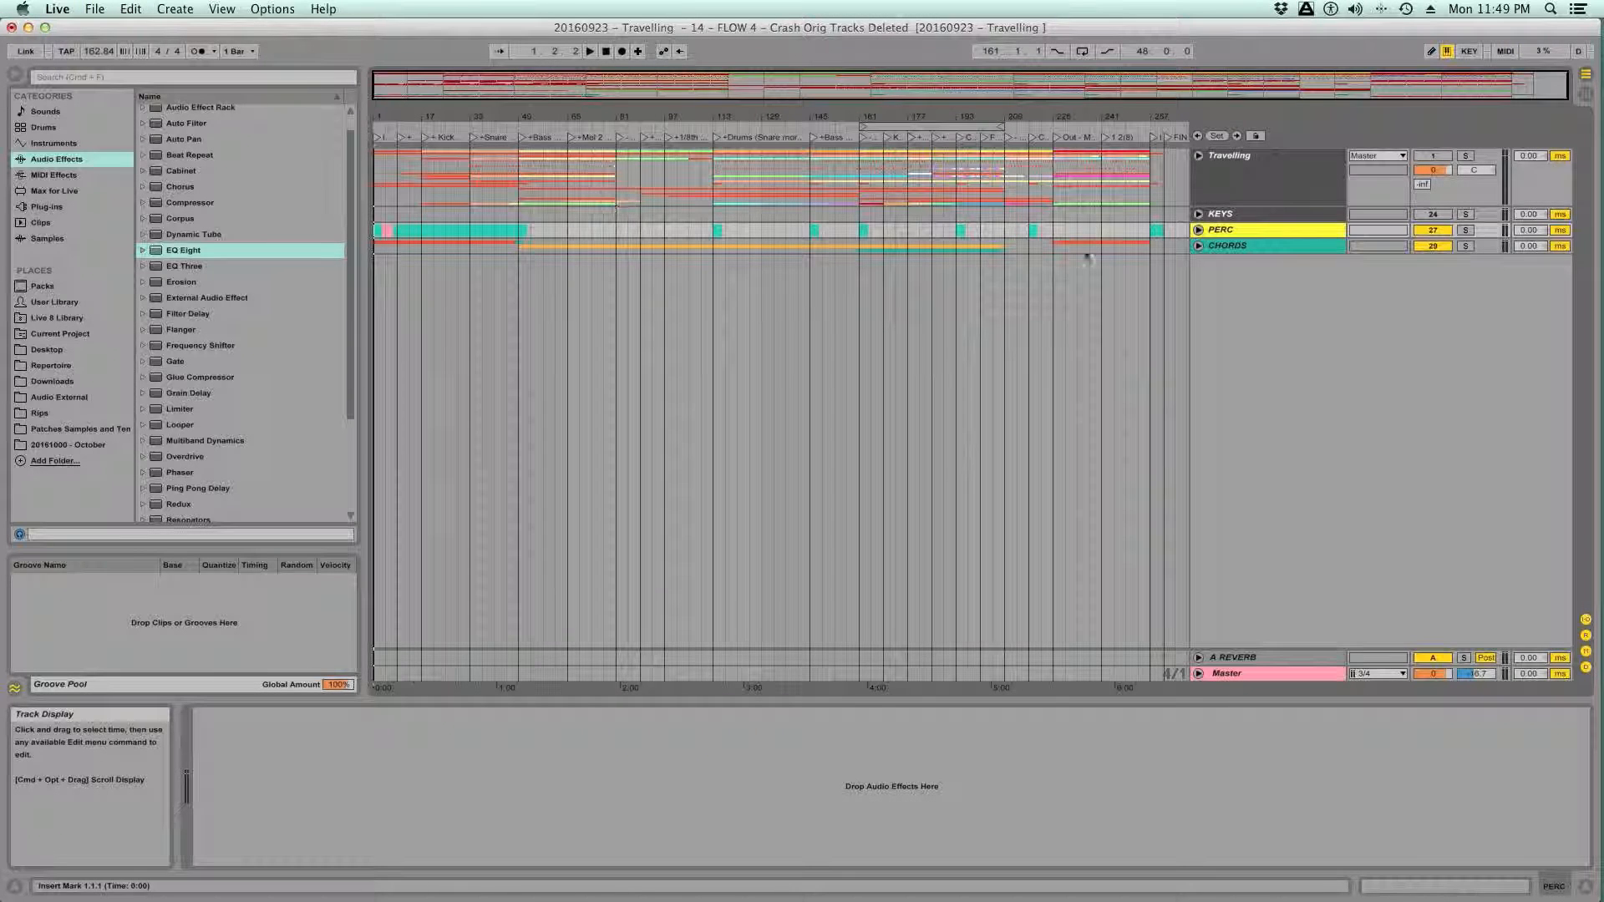
# - Unfold the Travelling group and look over its tracks, from Sections down to Baby, along the whole arrangement
pyautogui.click(1198, 156)
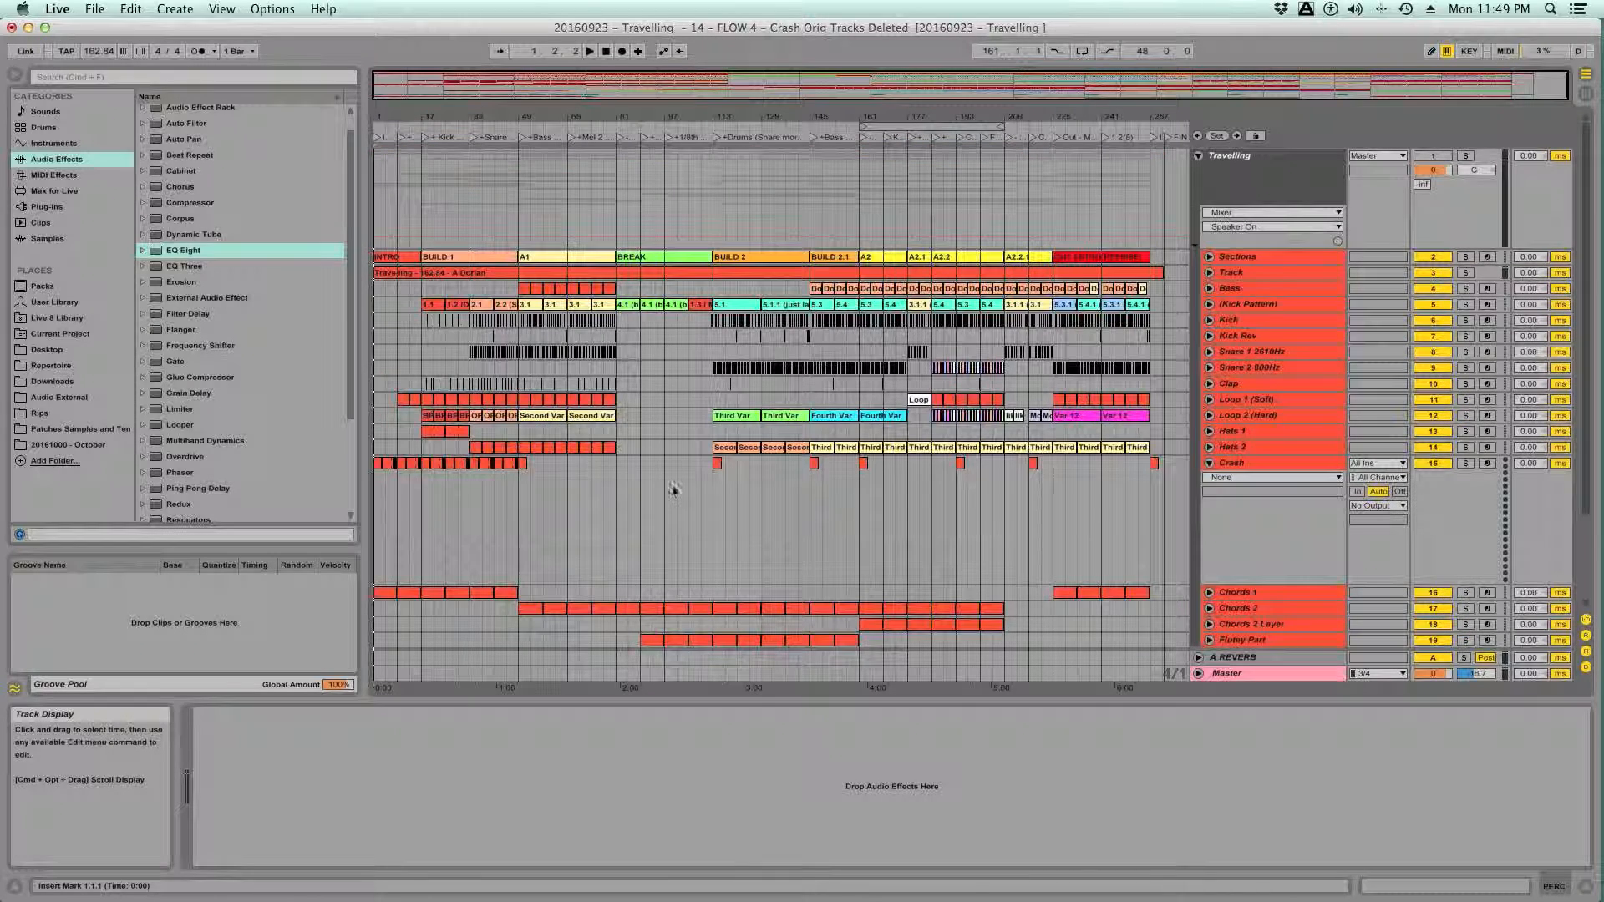
pyautogui.scroll(-3, 671, 492)
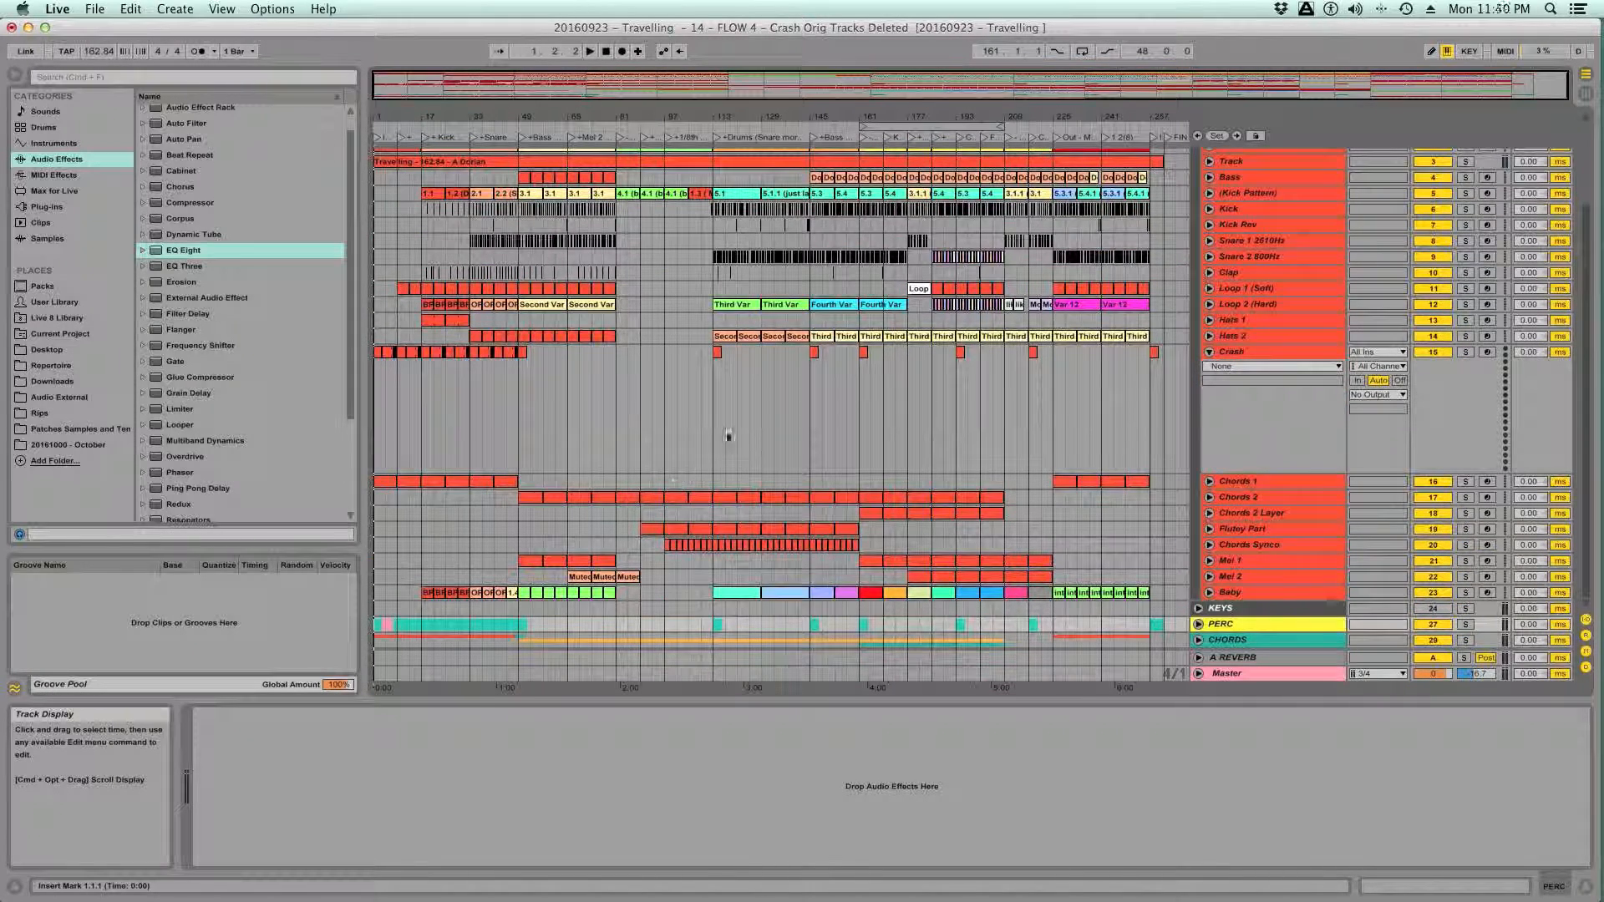
pyautogui.scroll(3, 728, 440)
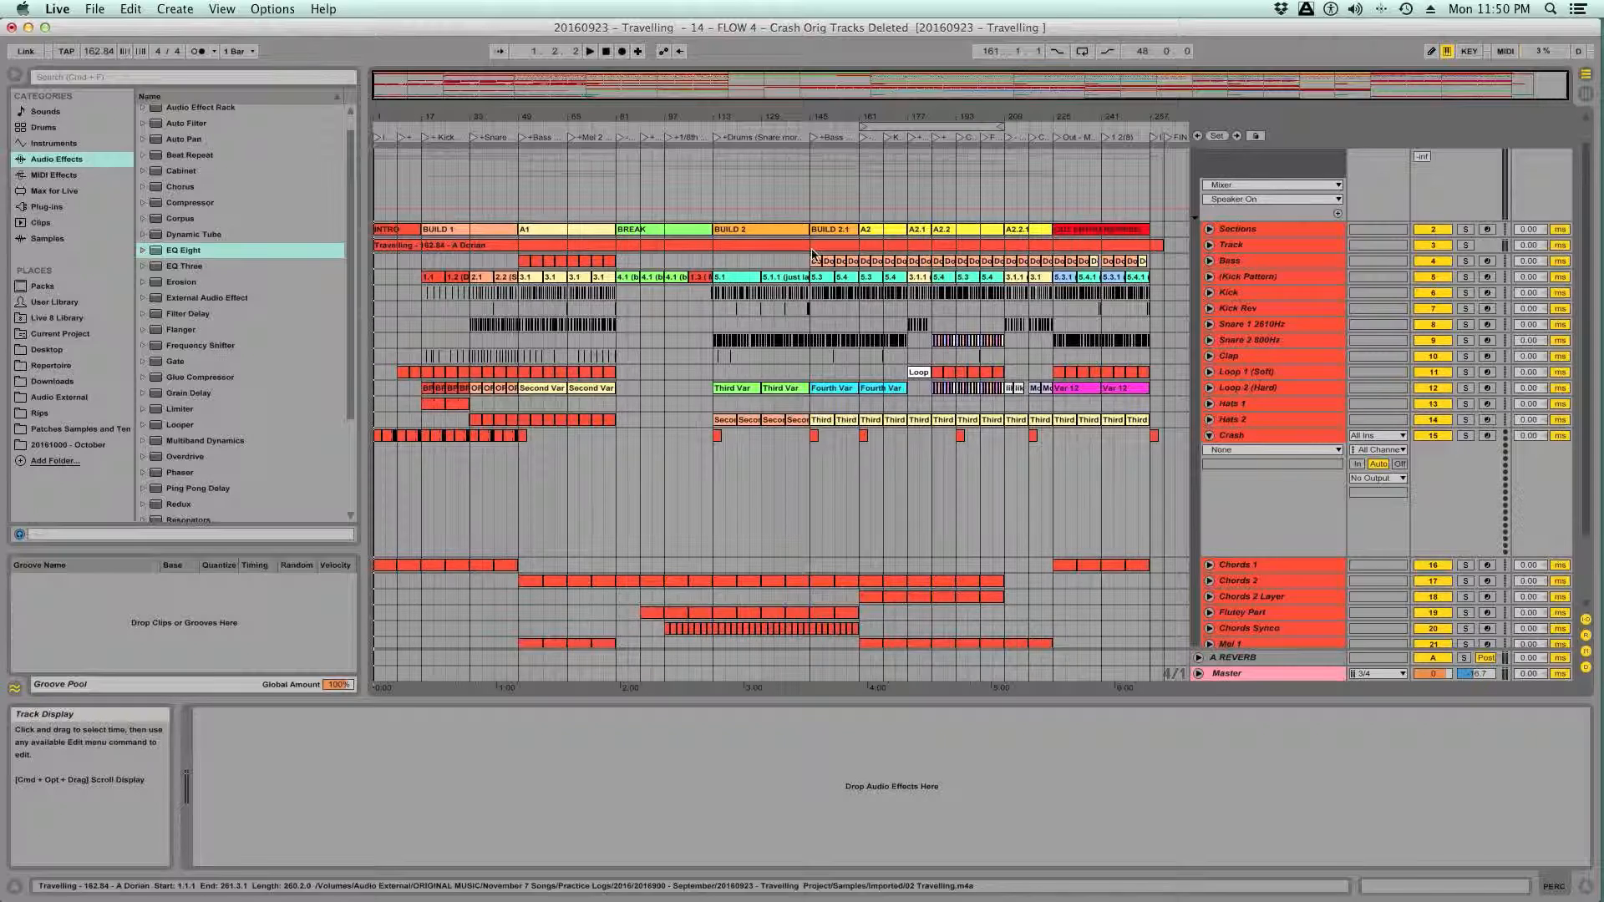
pyautogui.moveTo(778, 119); pyautogui.dragTo(778, 147)
pyautogui.moveTo(763, 116); pyautogui.dragTo(988, 50)
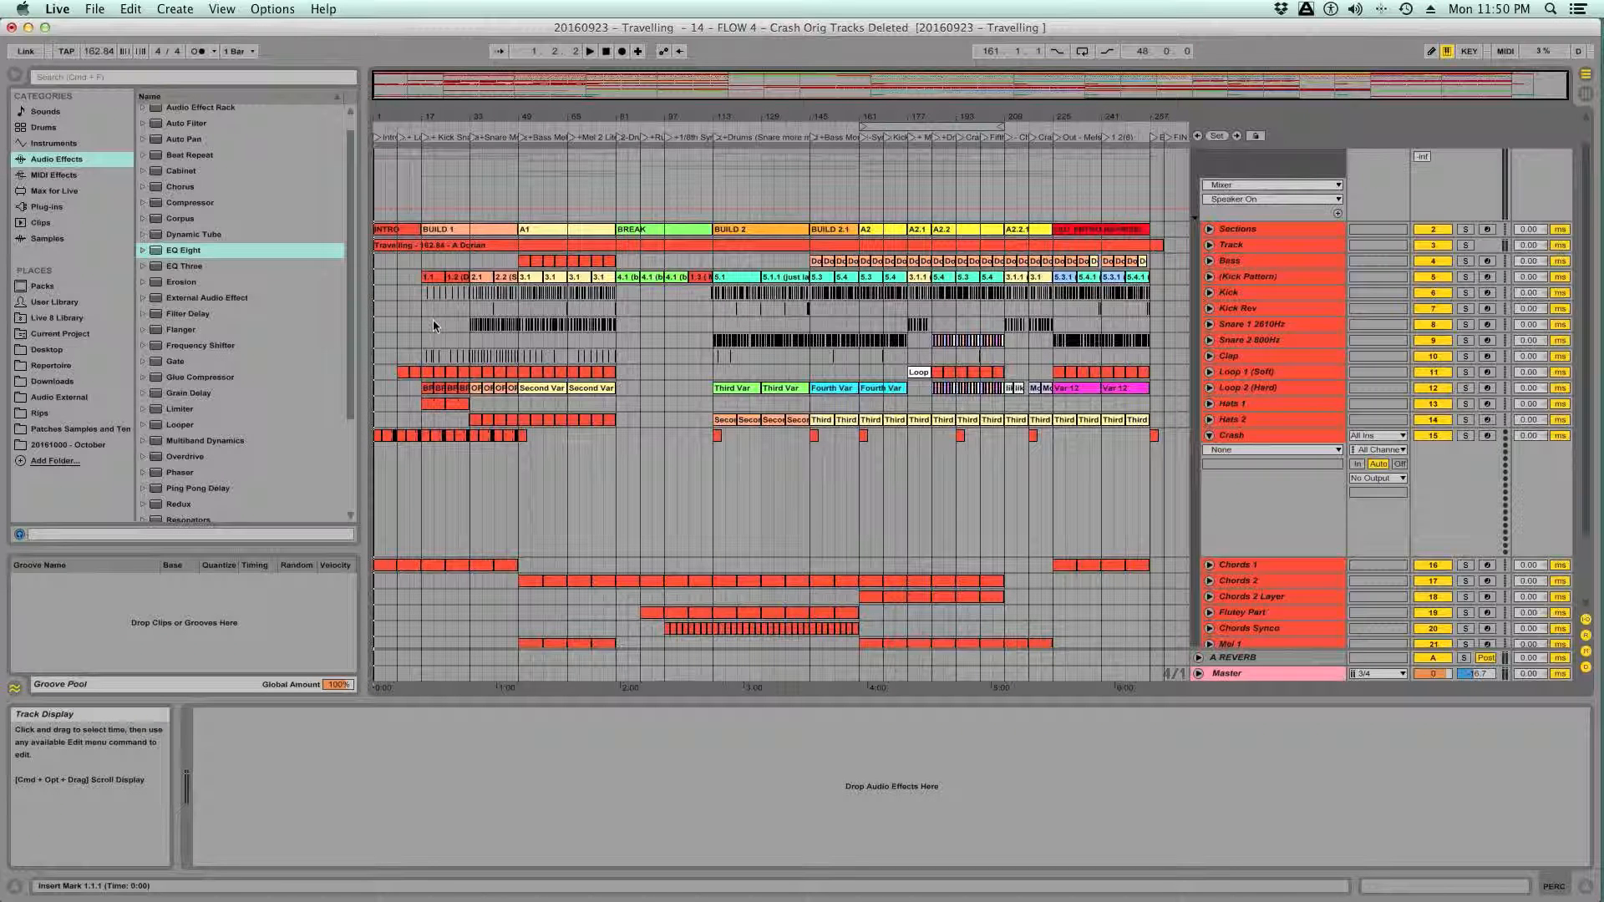
pyautogui.scroll(-3, 1261, 362)
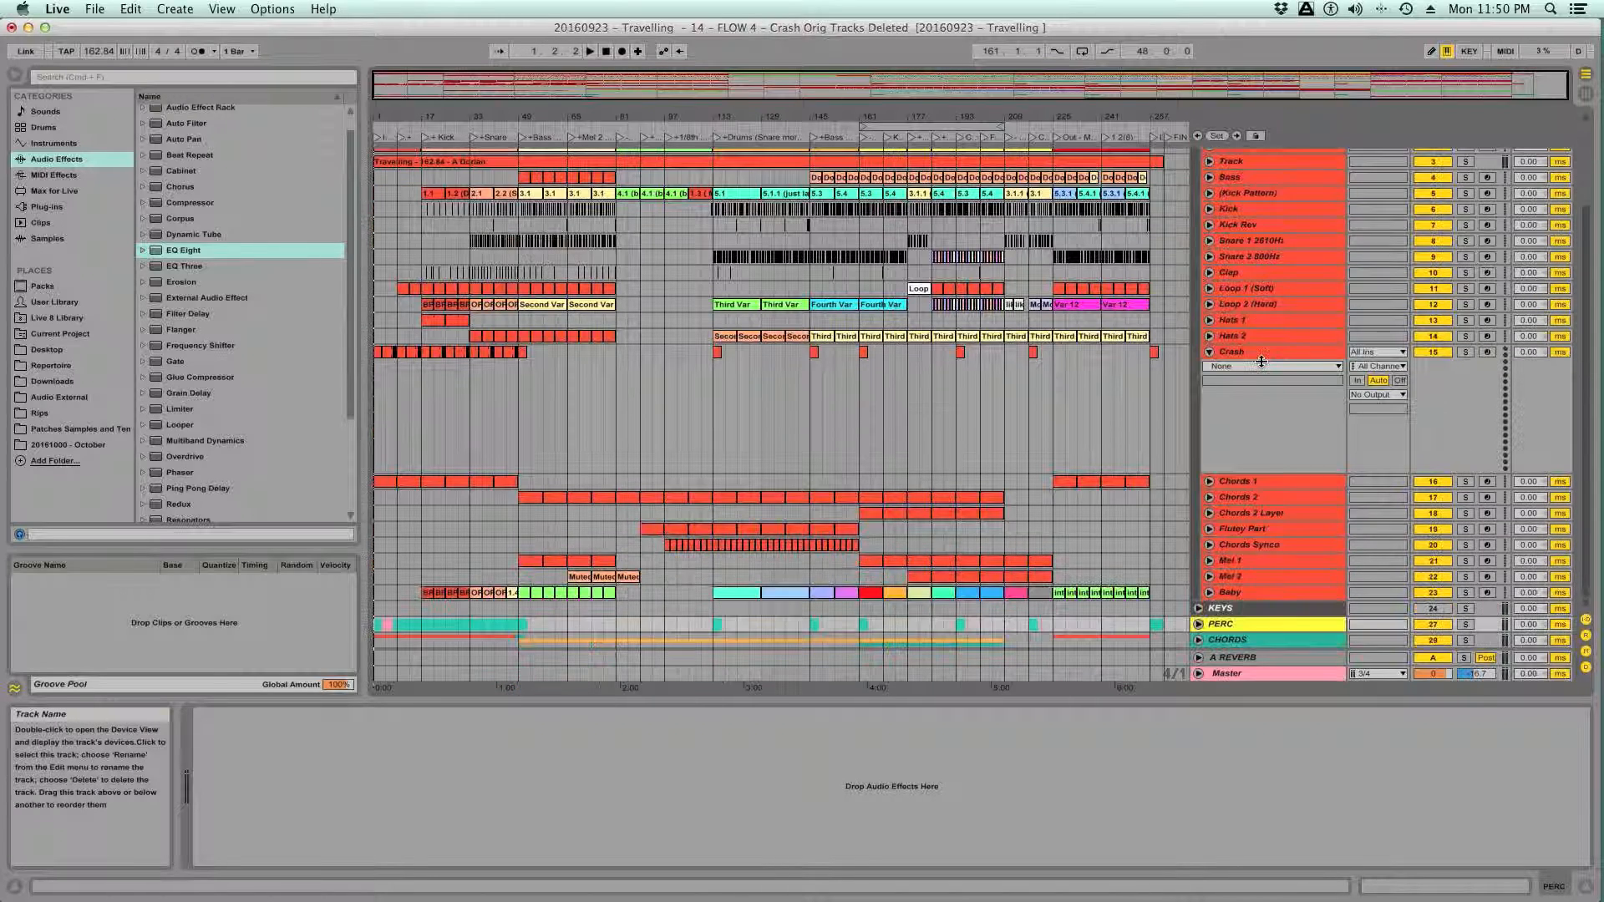
pyautogui.scroll(3, 1261, 362)
pyautogui.scroll(1, 1261, 362)
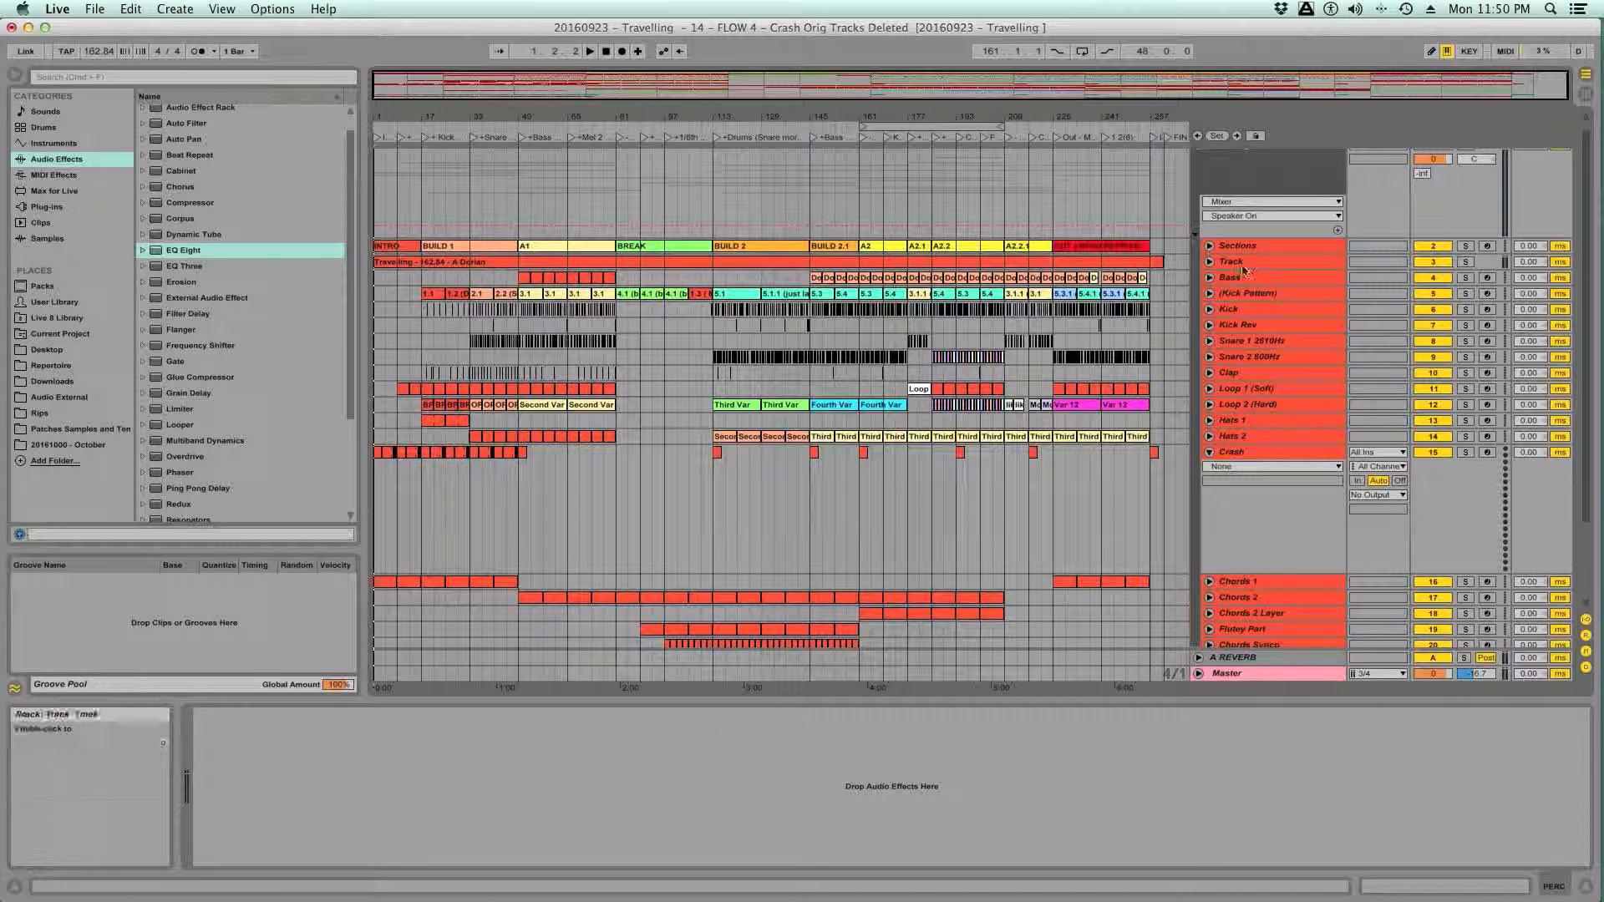
# - Play the arrangement from bar 9, where the Loop 1 (Soft) clips start, with the Travelling group soloed
pyautogui.click(1253, 390)
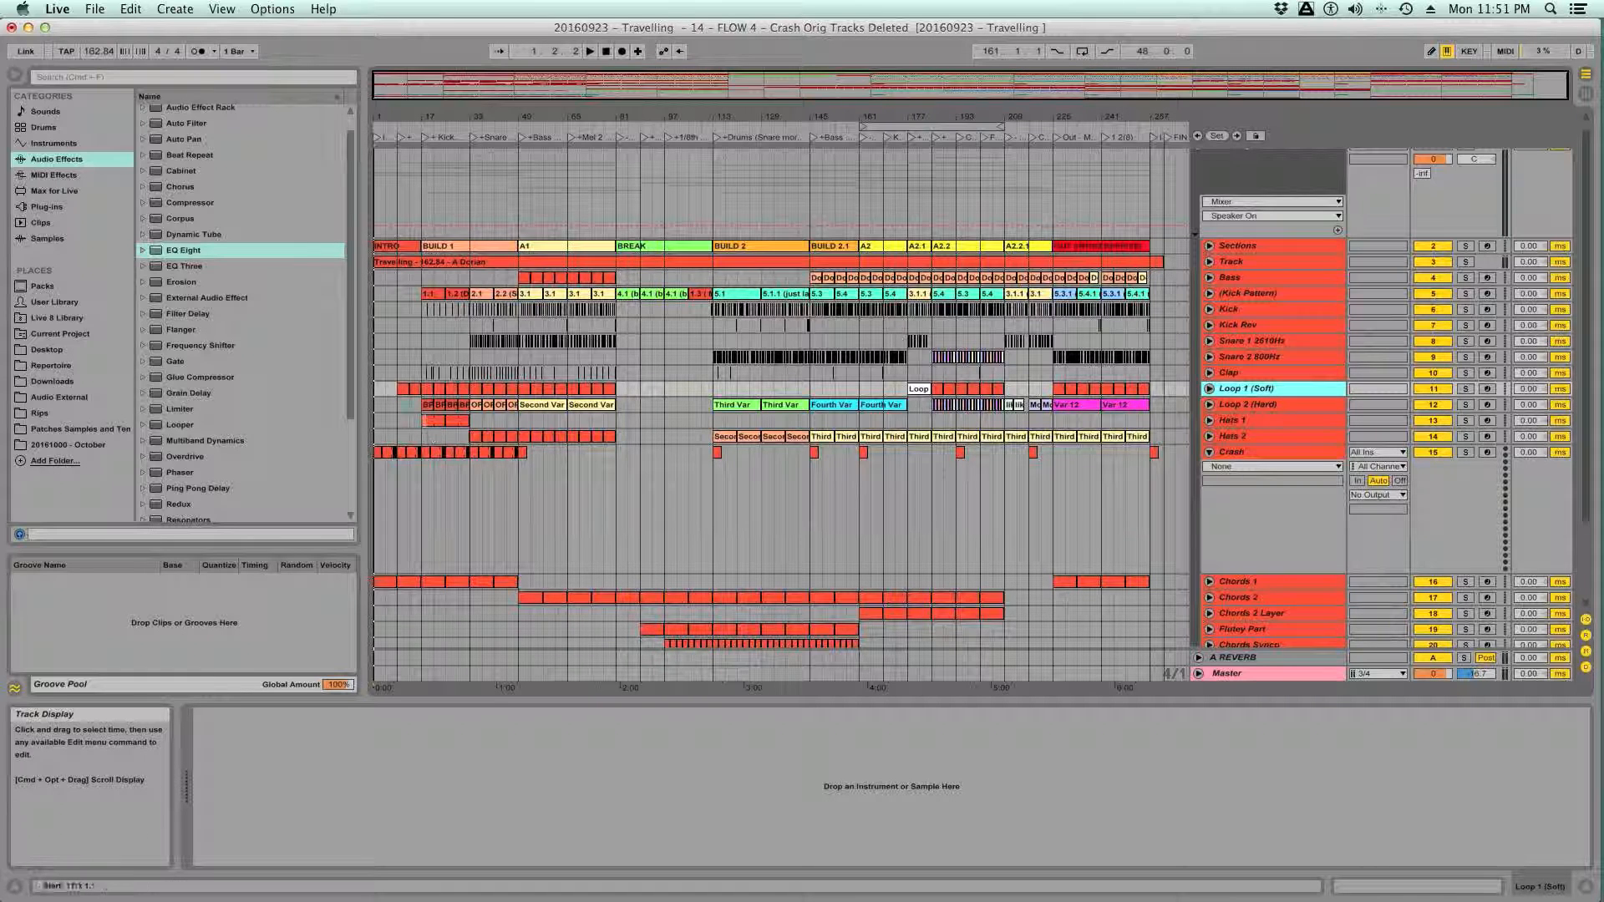
pyautogui.click(399, 407)
pyautogui.press('space')
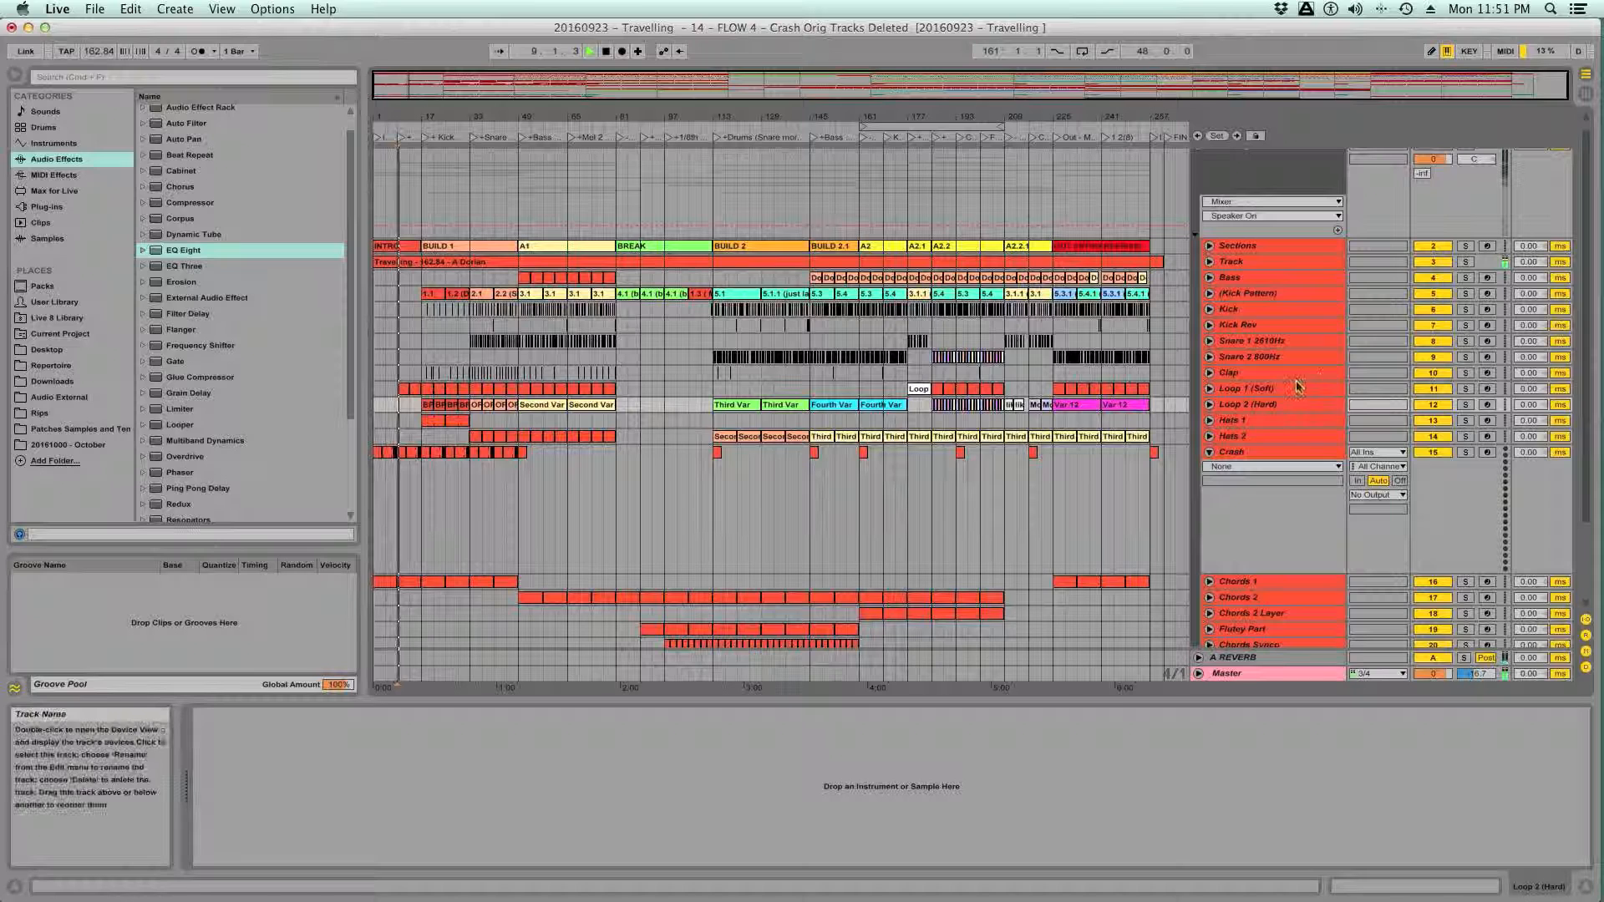
pyautogui.scroll(1, 1404, 192)
pyautogui.click(1465, 156)
pyautogui.press('space')
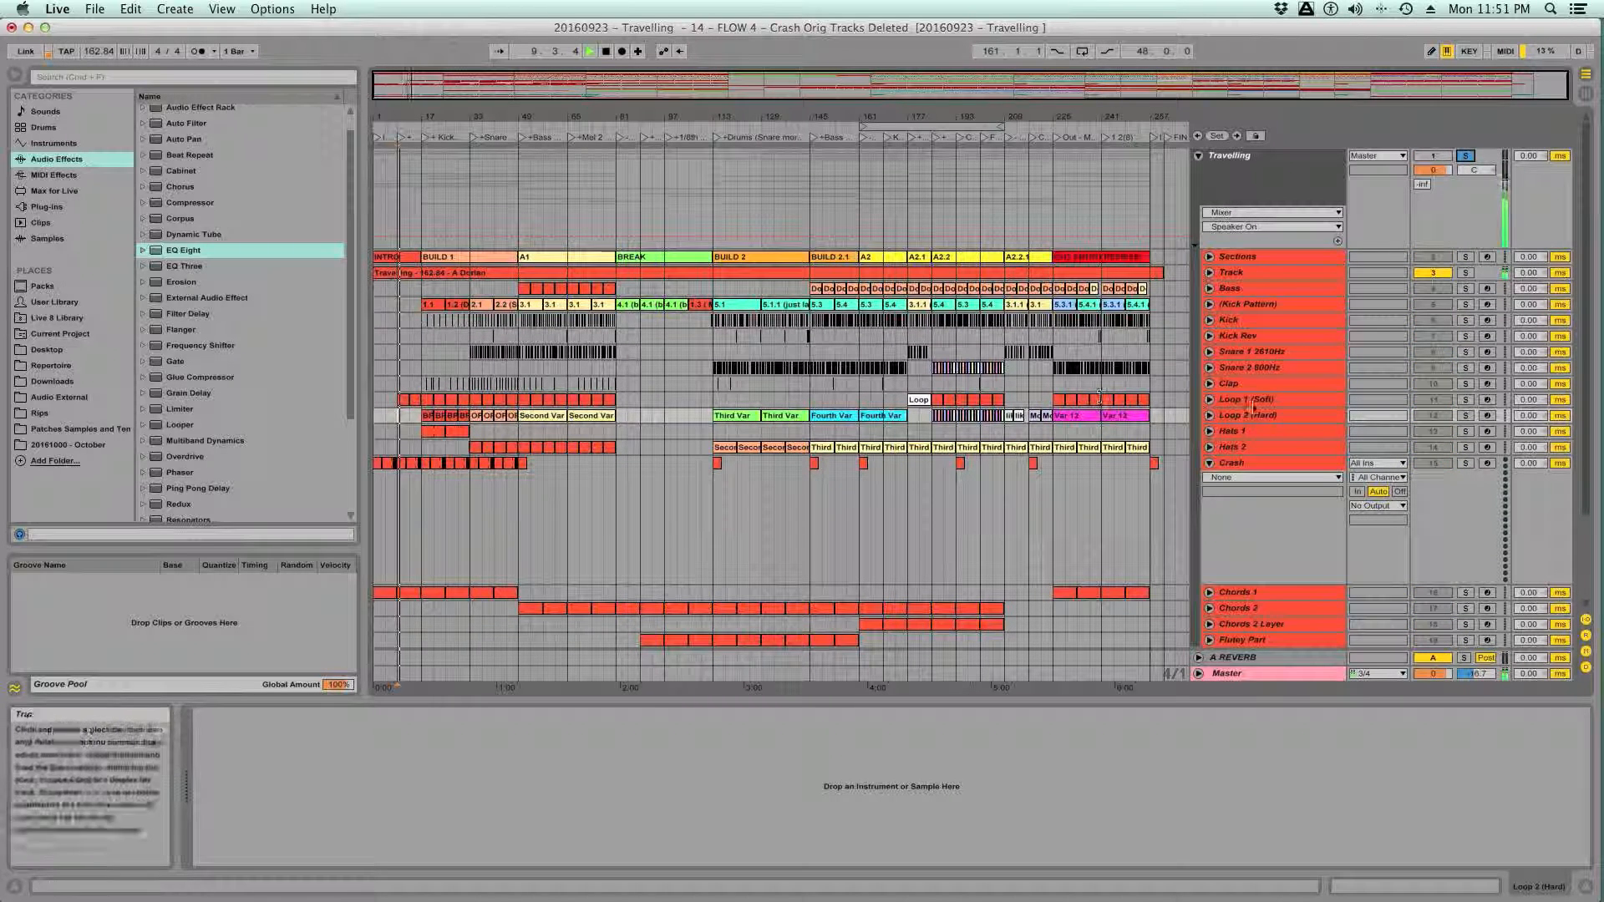
pyautogui.press('space')
# - Listen briefly to the soloed Travelling group from bar 17 and again from bar 33, around the Hats 1 and Hats 2 entries
pyautogui.click(1285, 407)
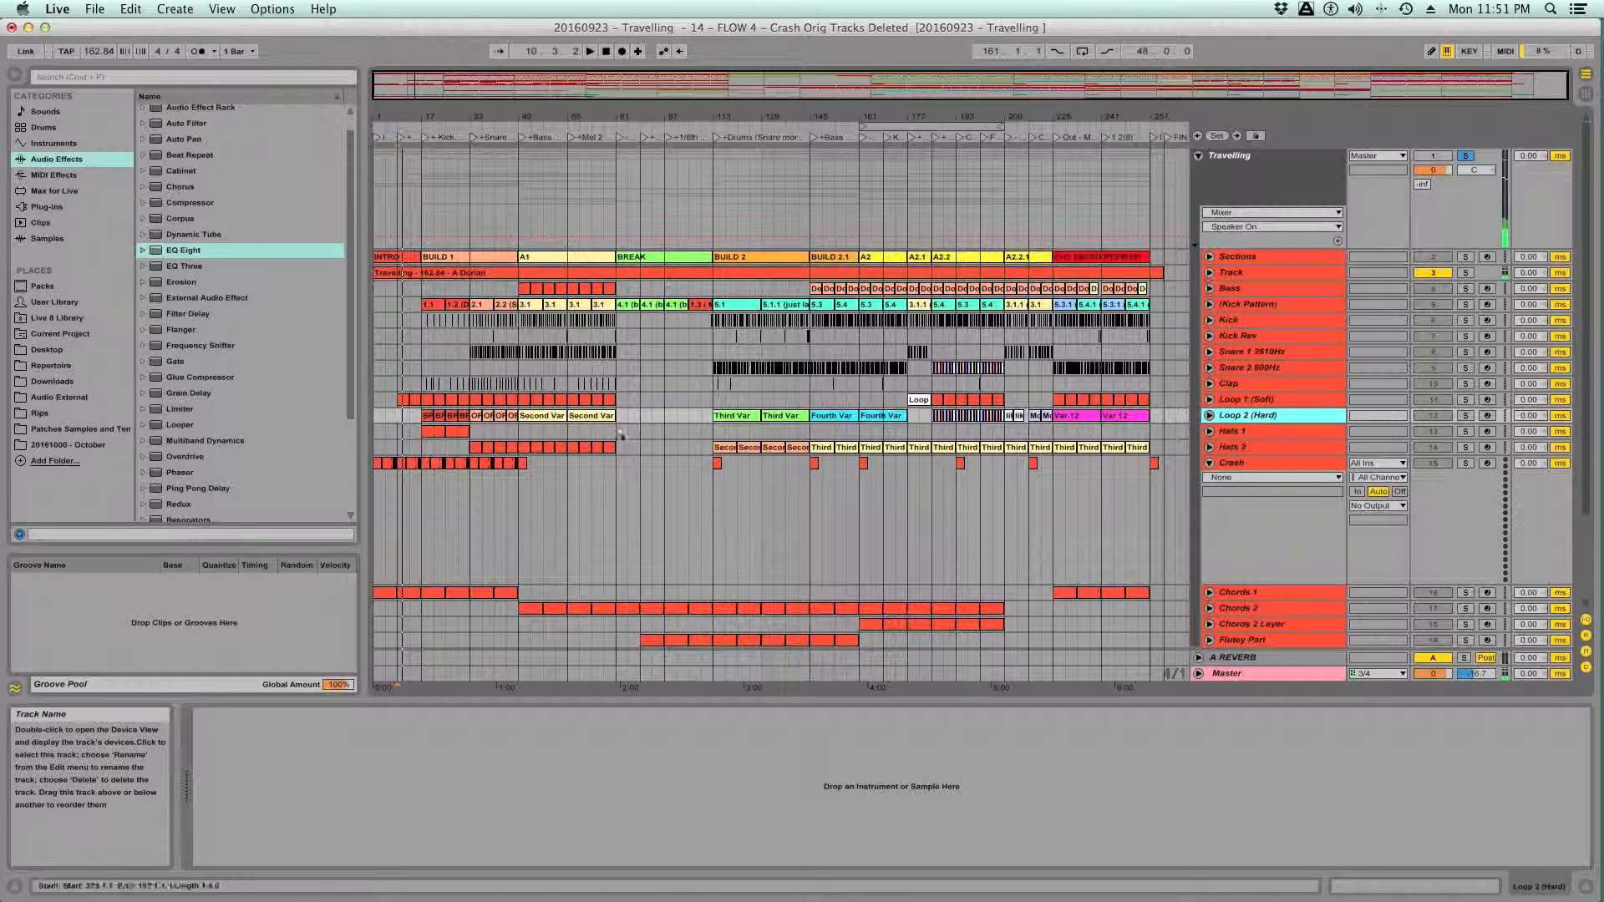
pyautogui.click(426, 450)
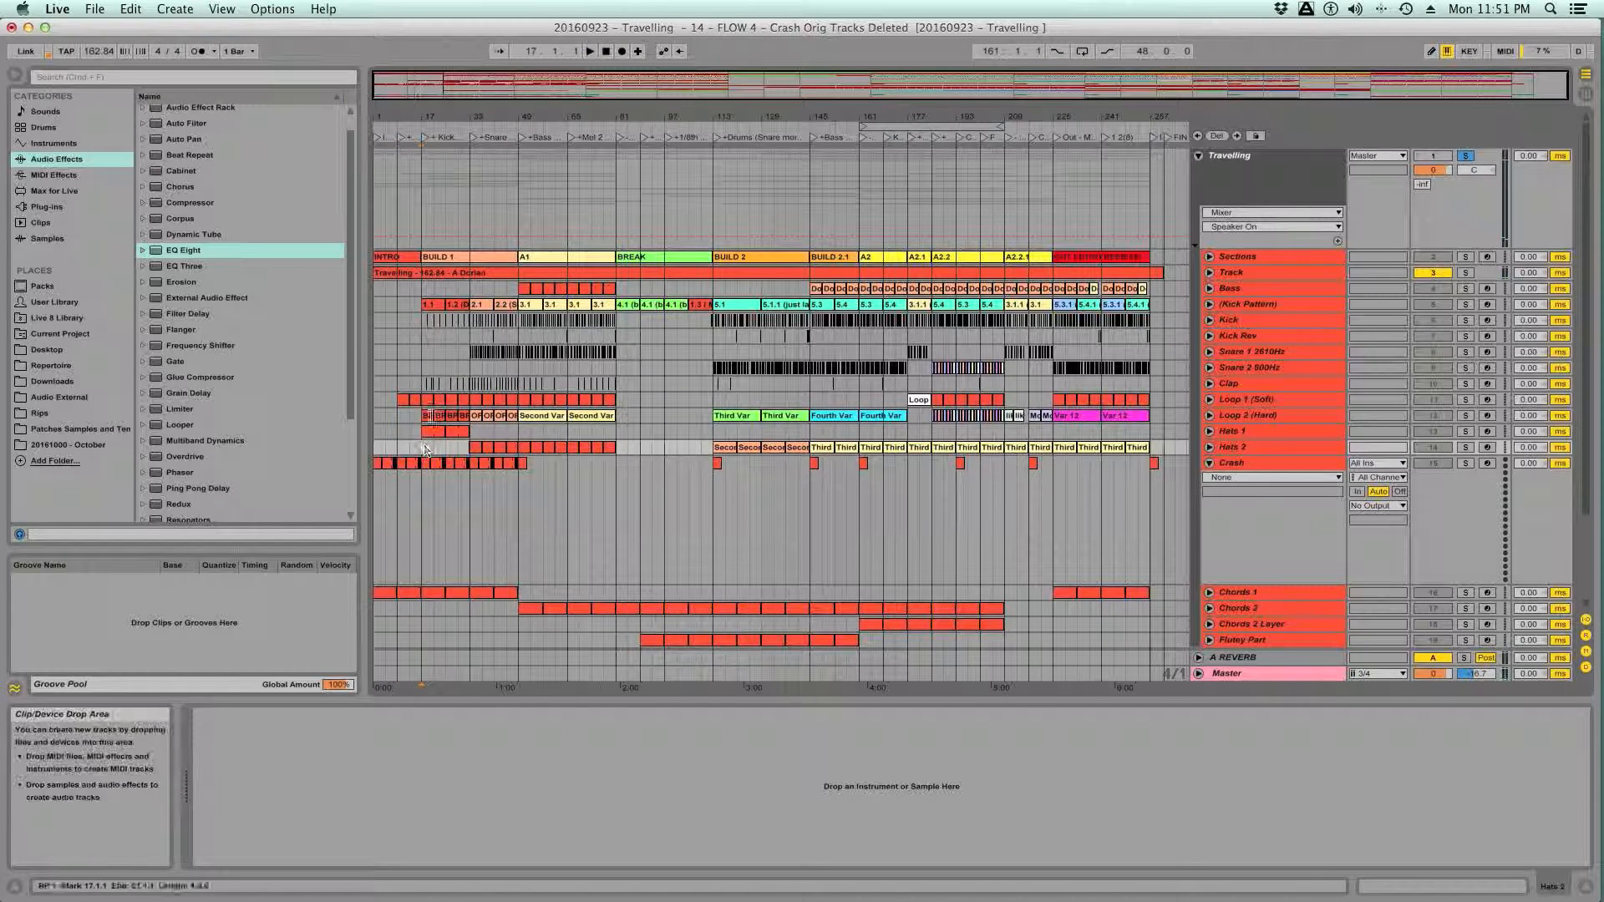
pyautogui.press('space')
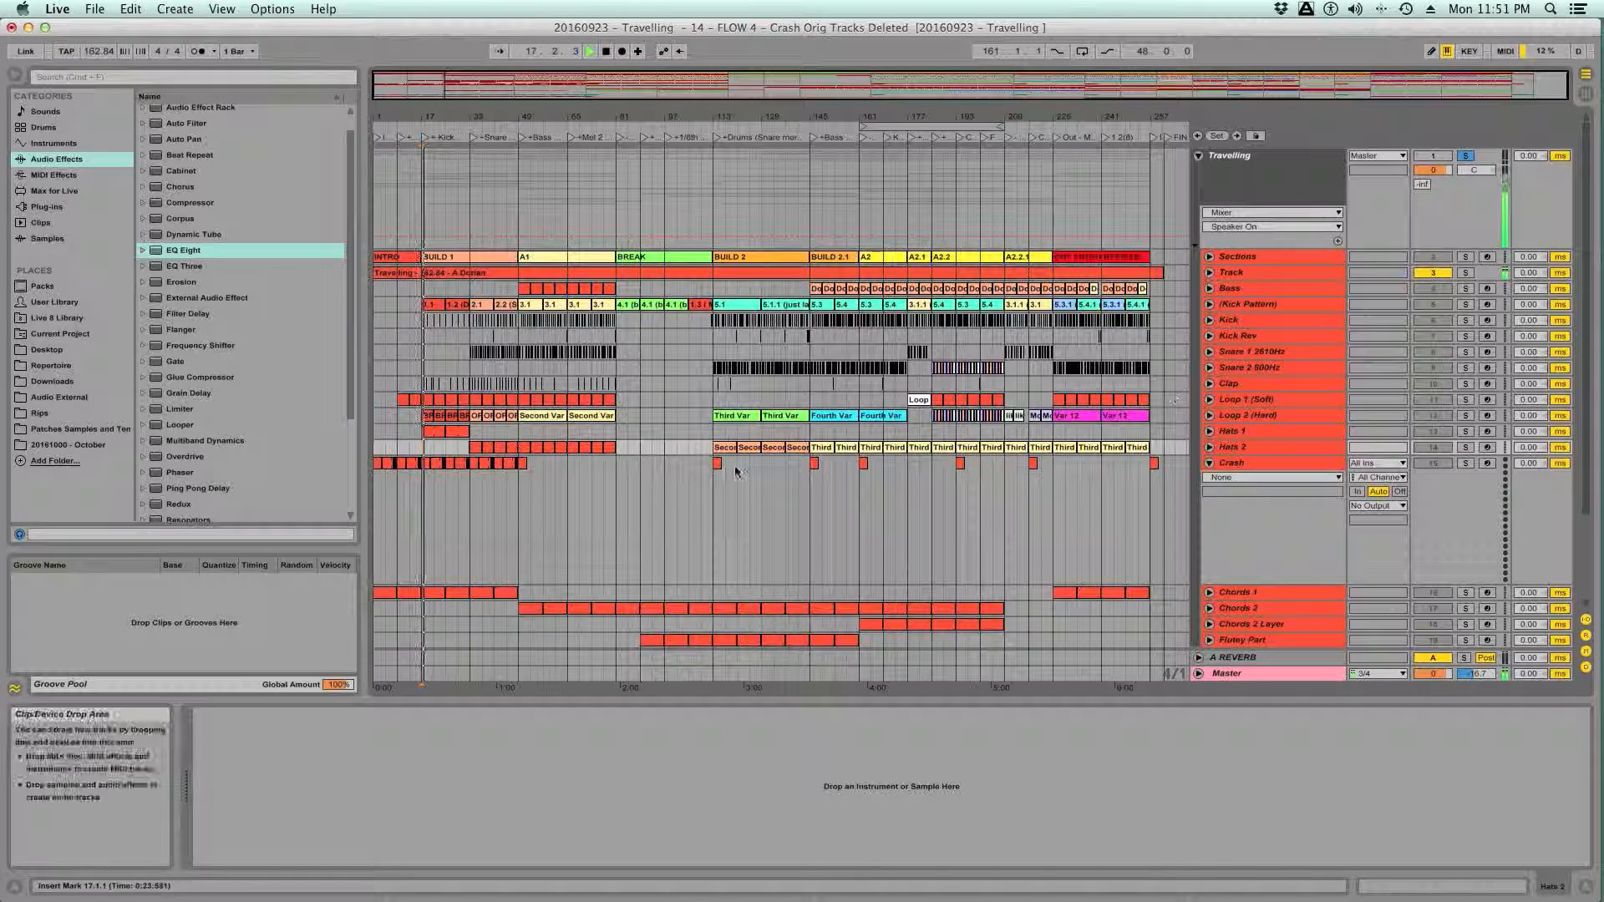
pyautogui.press('space')
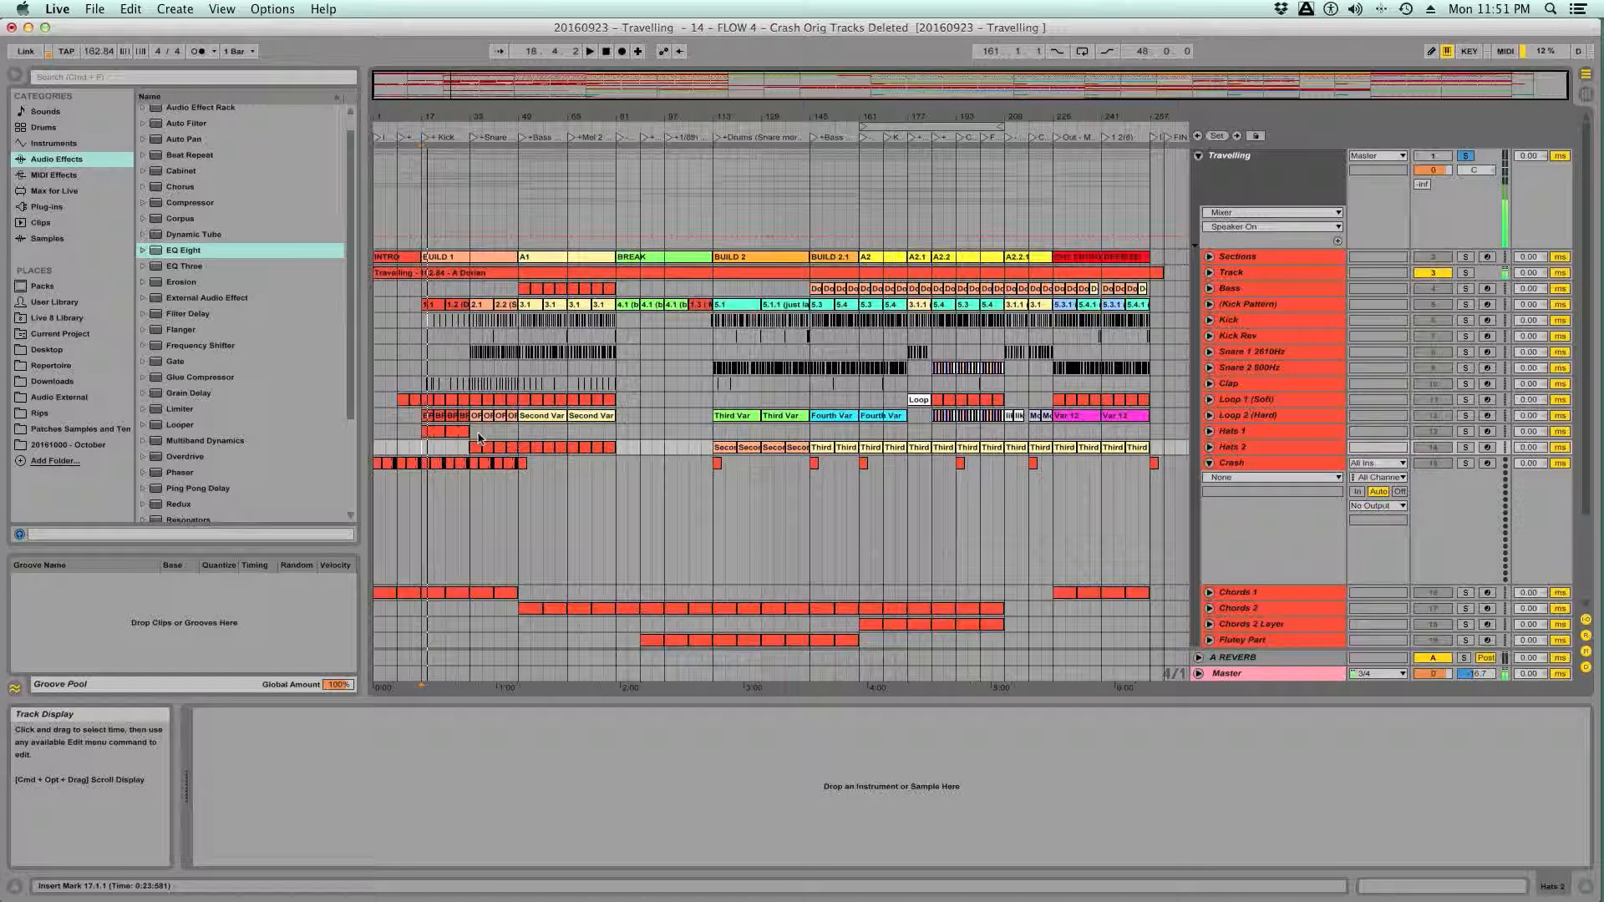
pyautogui.click(473, 433)
pyautogui.press('space')
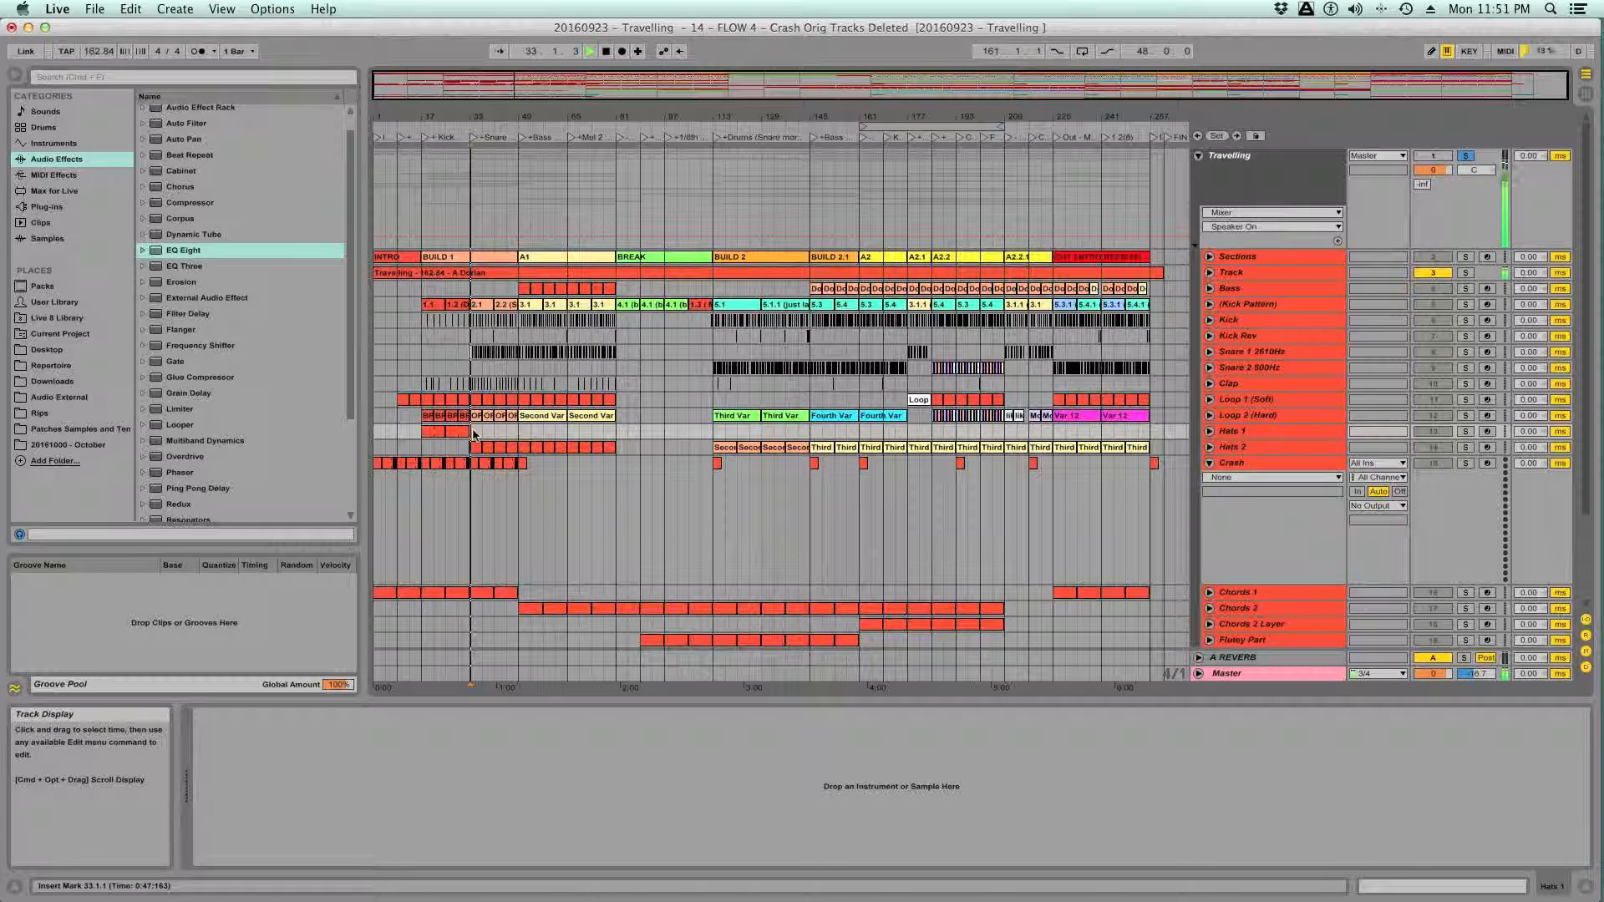
pyautogui.press('space')
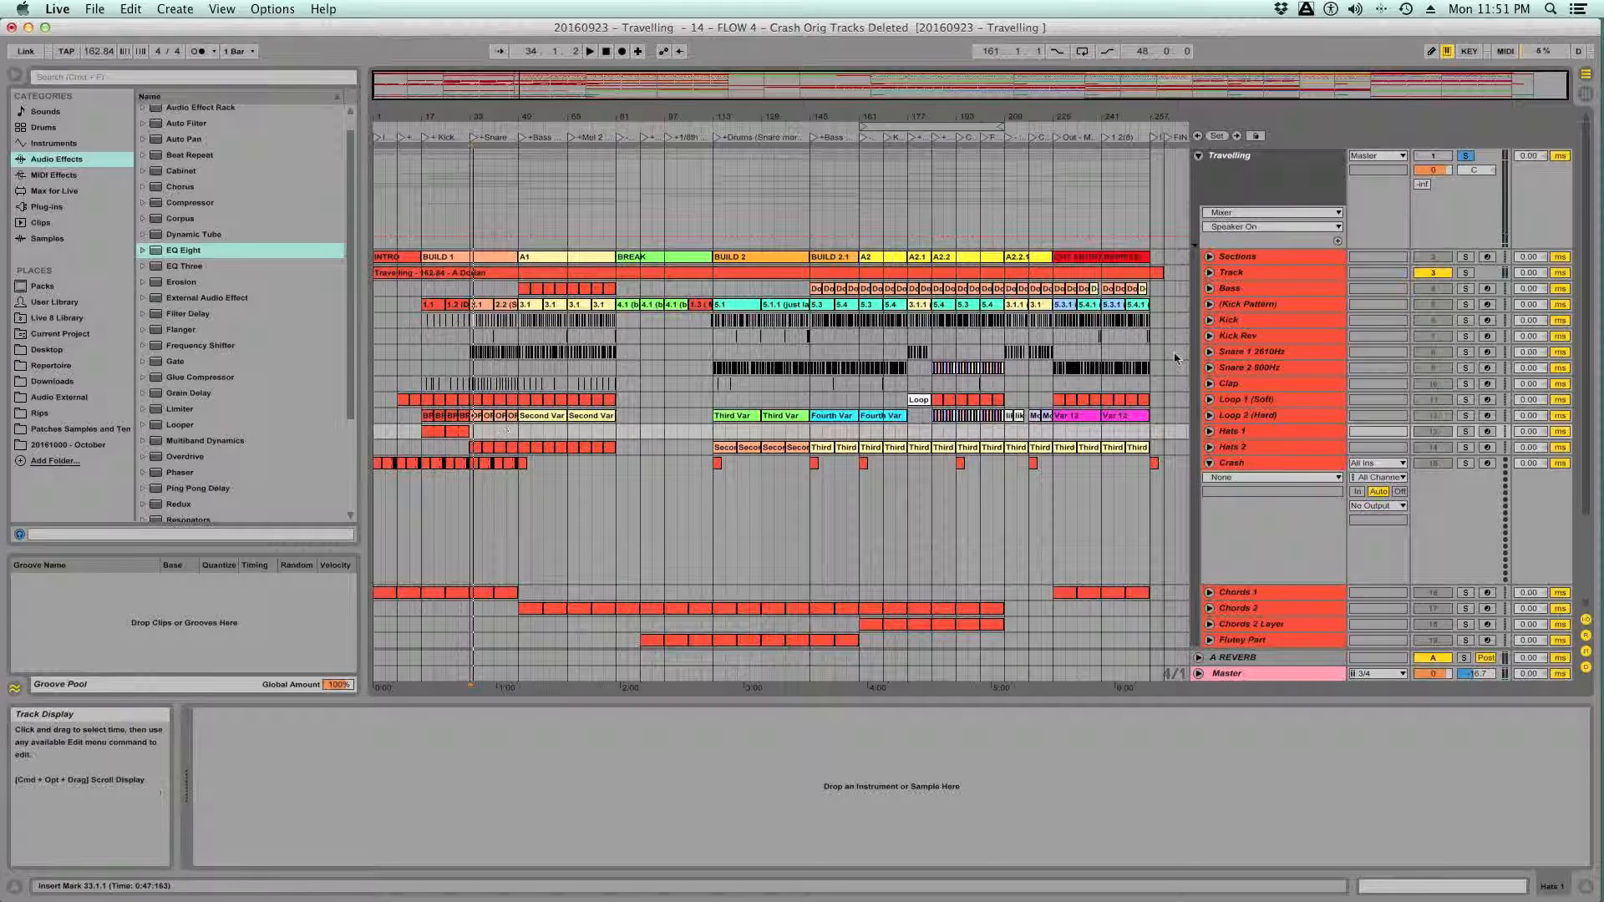
# - Review the snare and loop tracks, unfold Loop 2 (Hard) and play its variation change from bar 29
pyautogui.click(1251, 365)
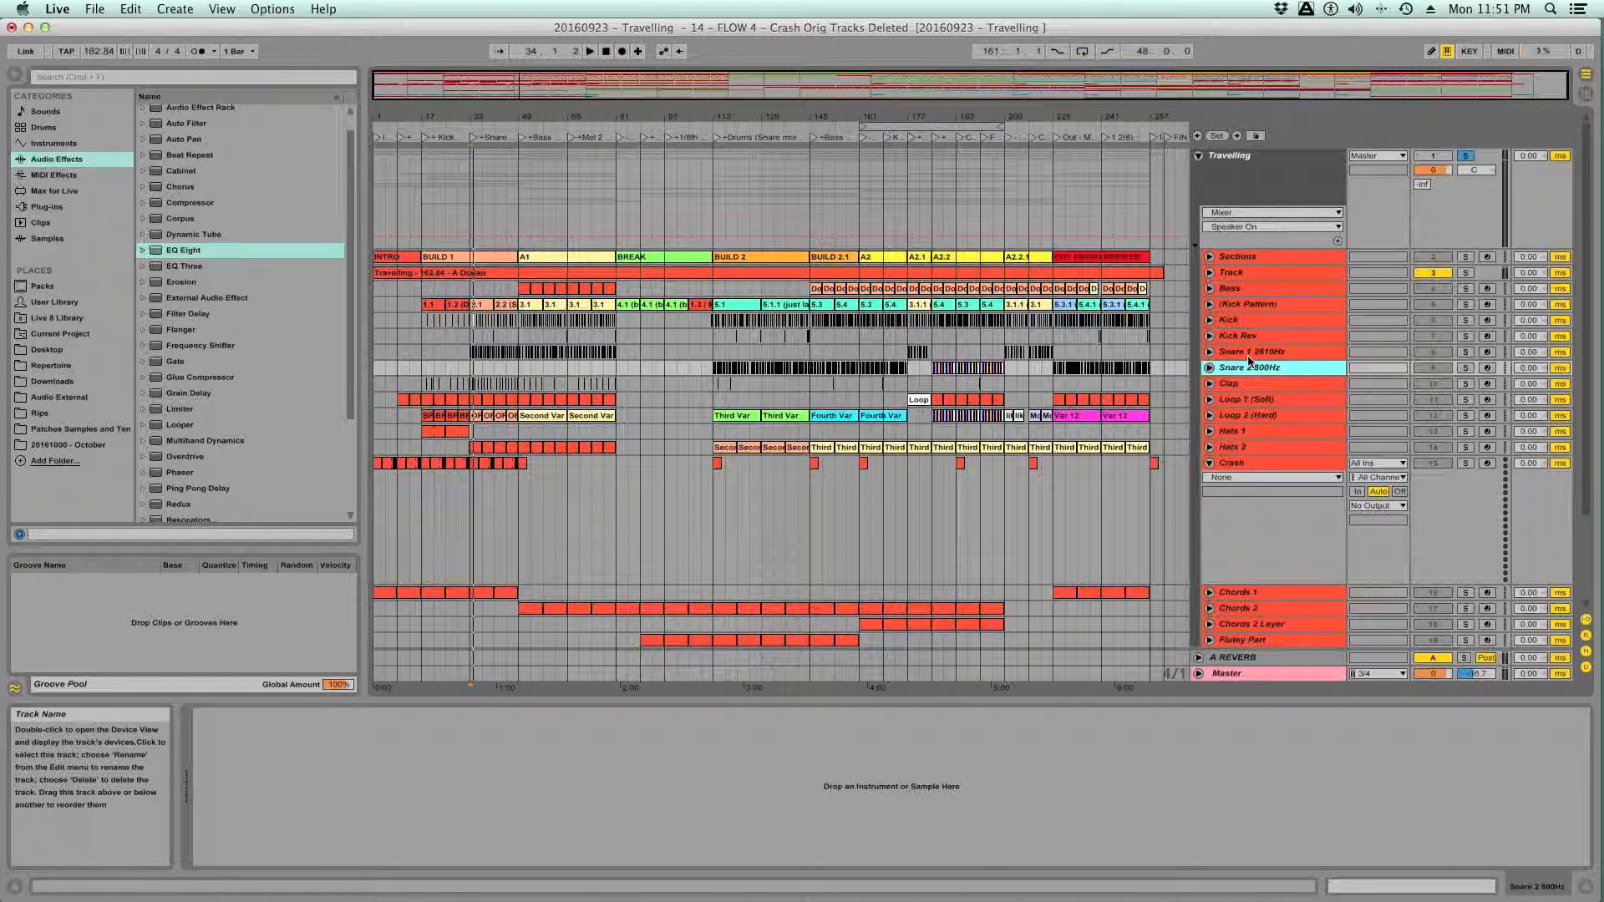
pyautogui.click(1249, 356)
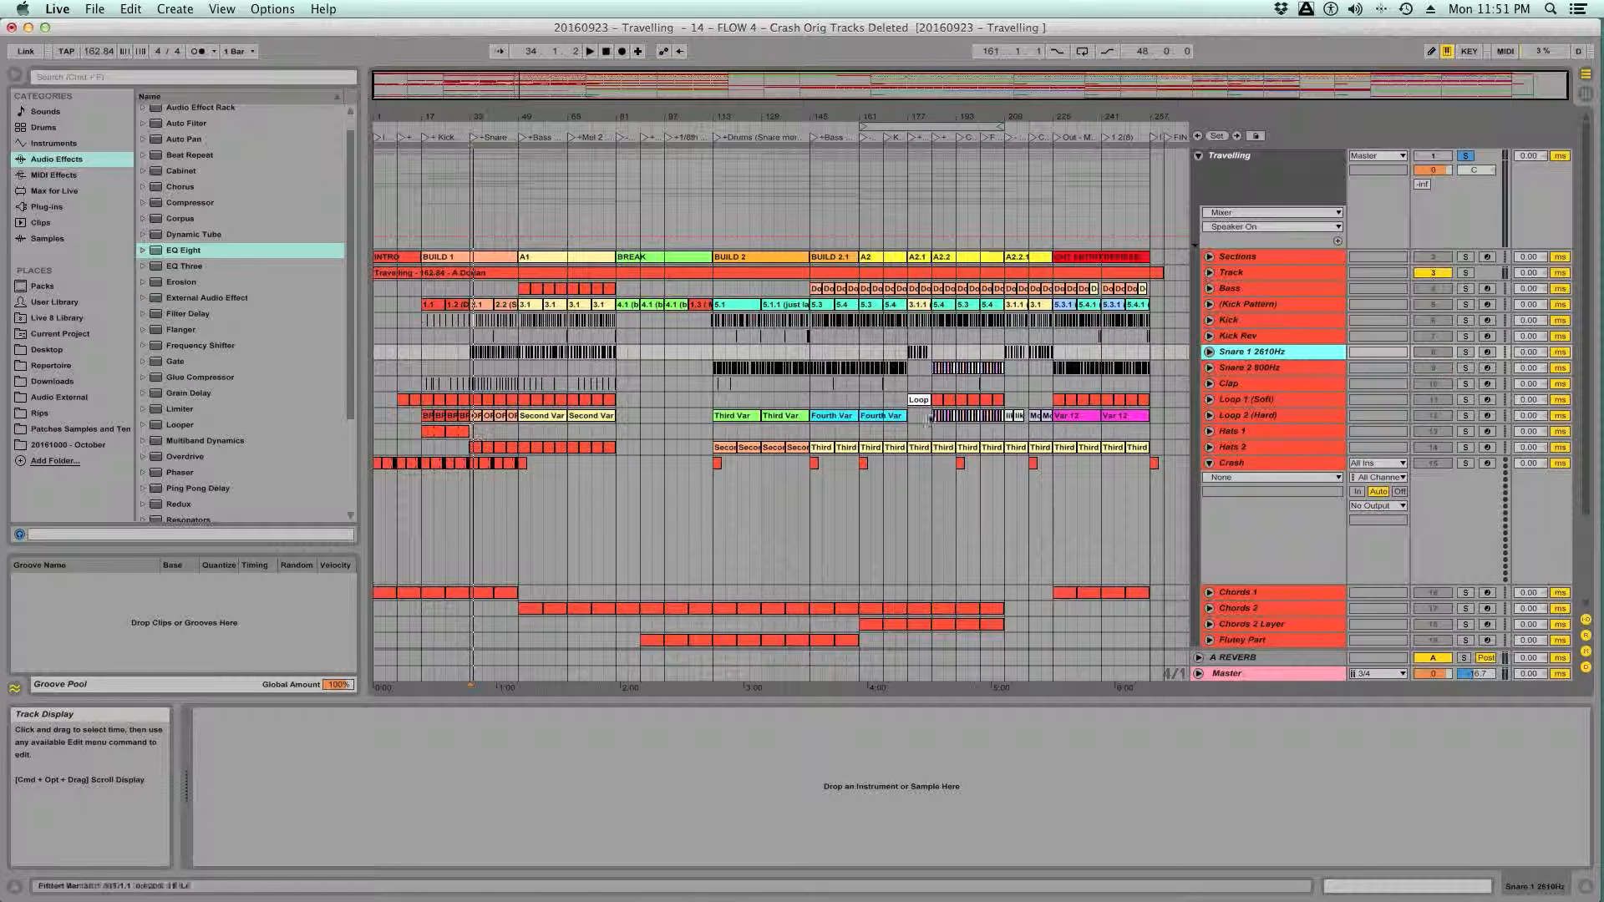
pyautogui.click(1239, 401)
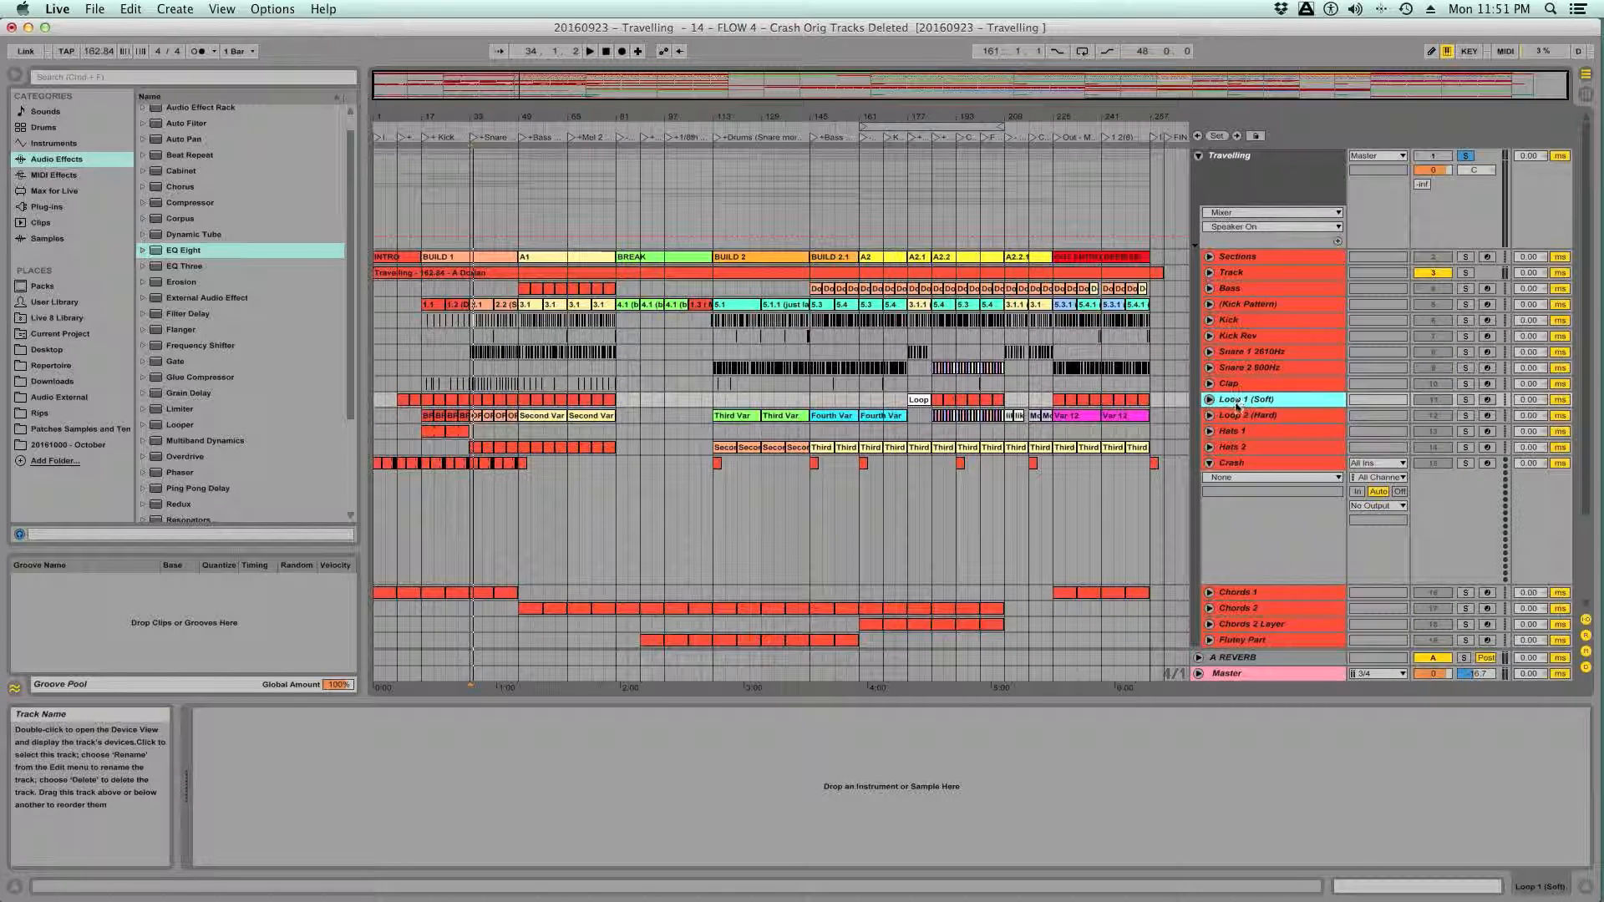
pyautogui.click(1235, 415)
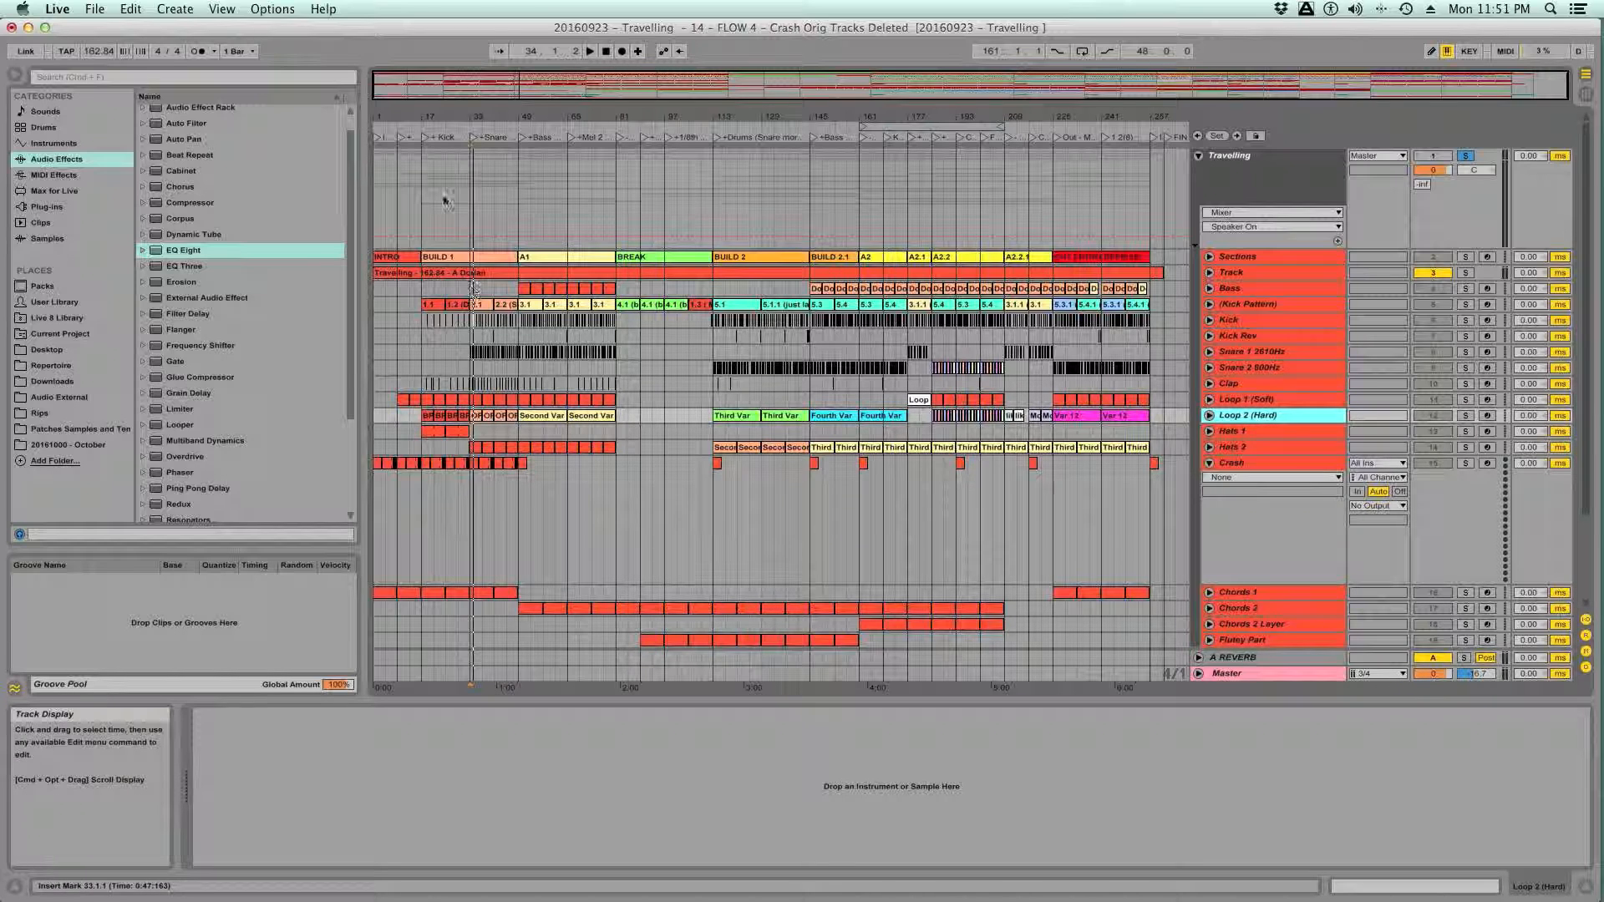
pyautogui.moveTo(432, 122); pyautogui.dragTo(501, 200)
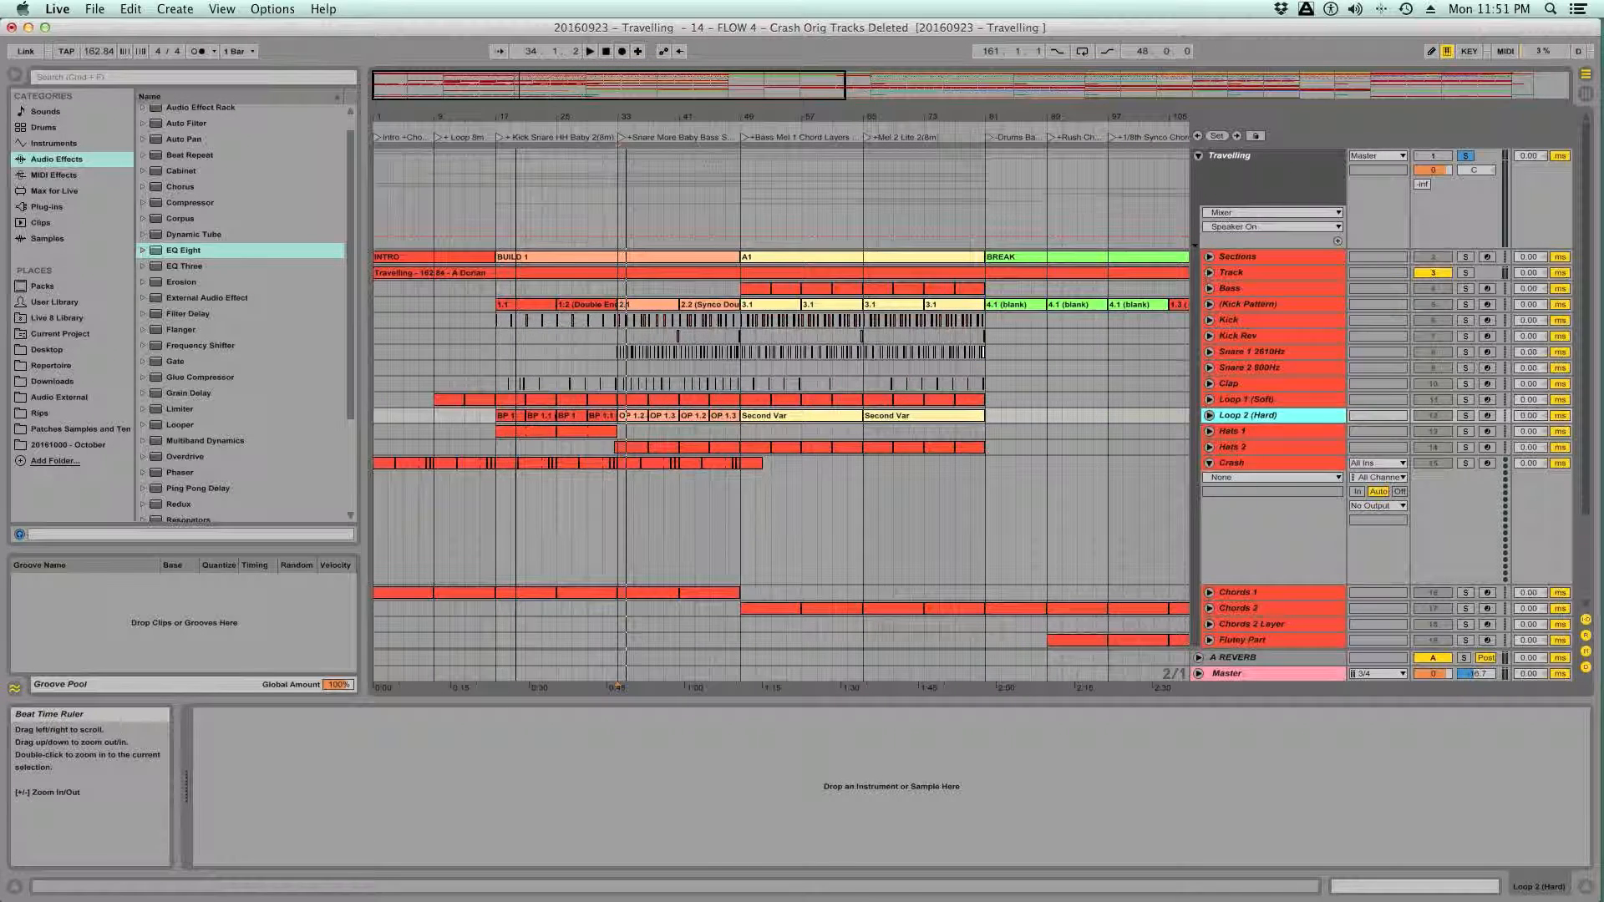
pyautogui.click(1209, 416)
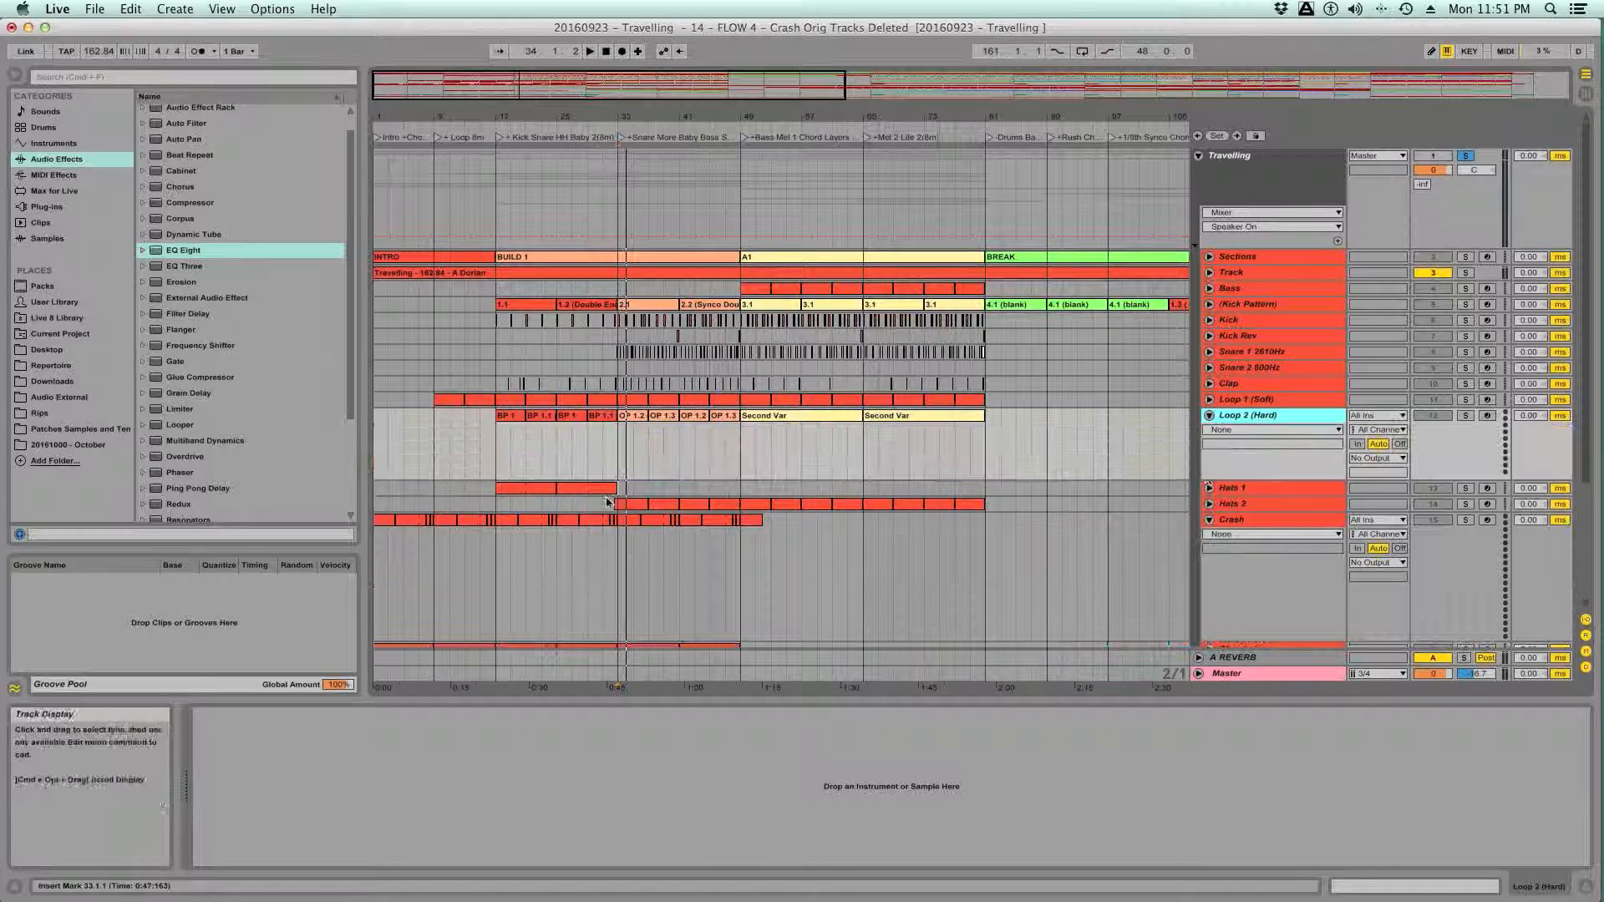
pyautogui.click(590, 447)
pyautogui.press('space')
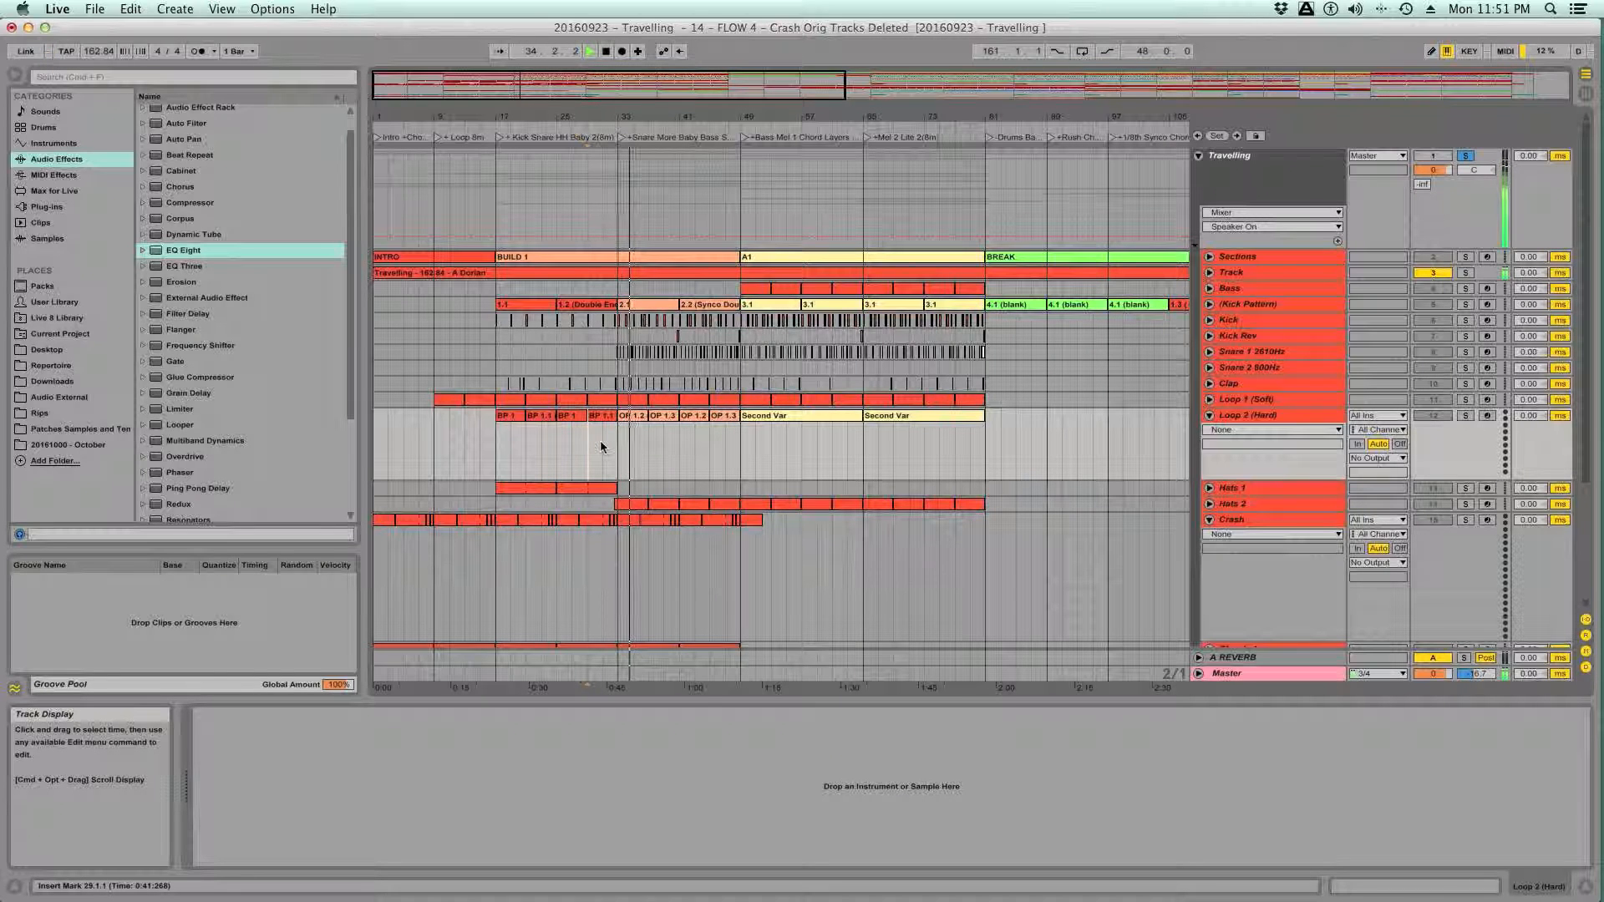
pyautogui.press('space')
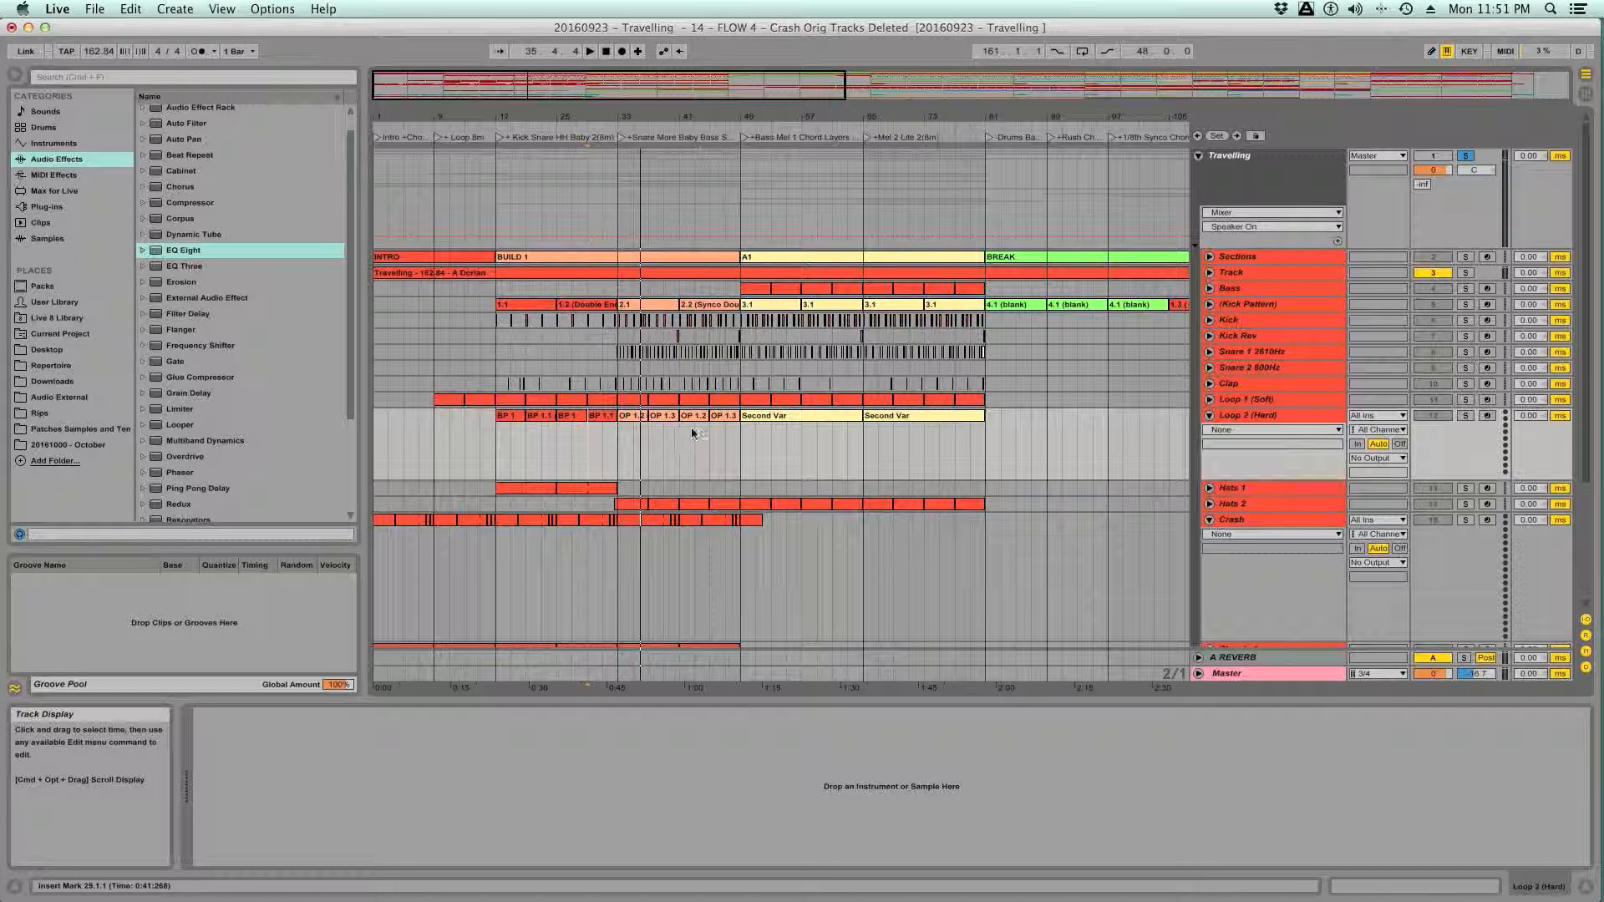
# - Fold the Loop 2 (Hard) and Crash tracks and bring the full arrangement back into view
pyautogui.click(1245, 495)
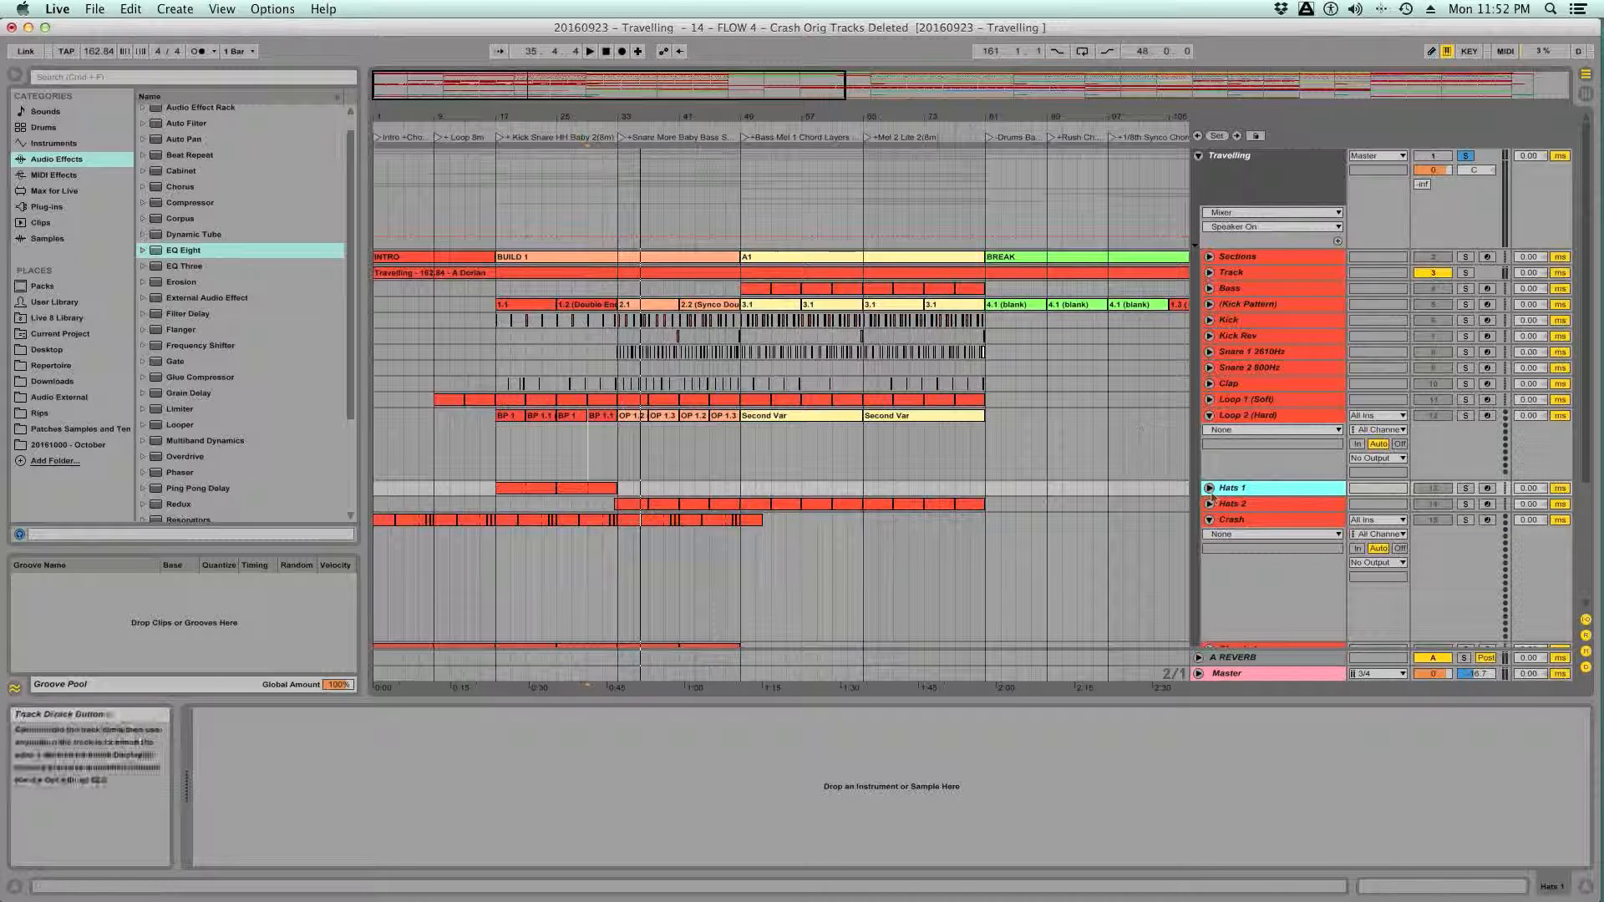
pyautogui.click(1208, 416)
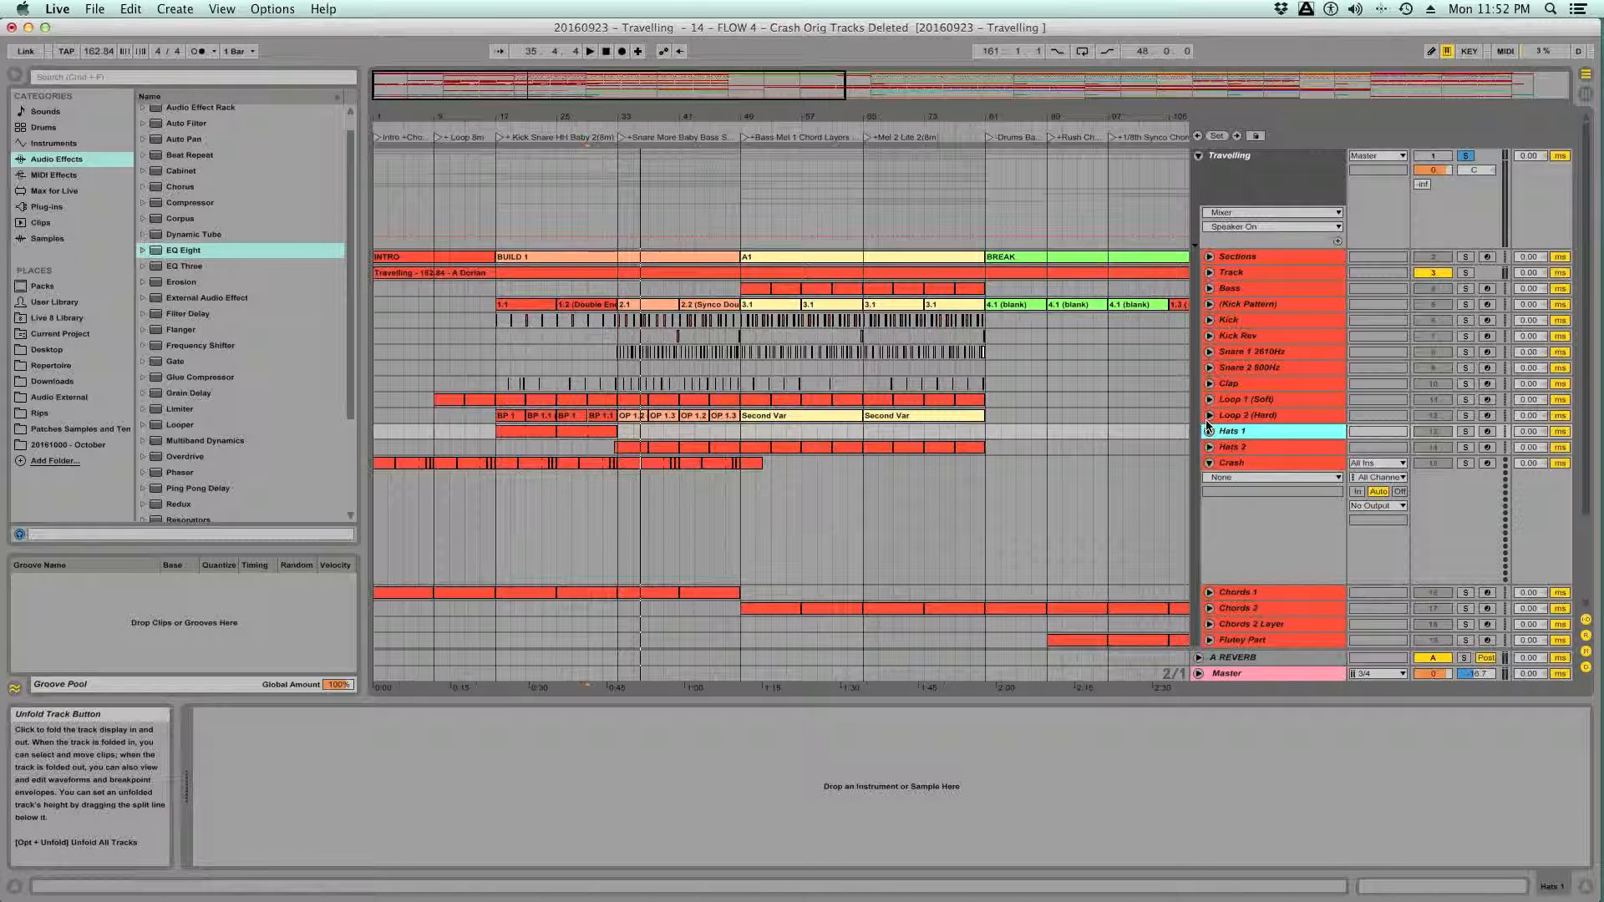
pyautogui.click(1209, 464)
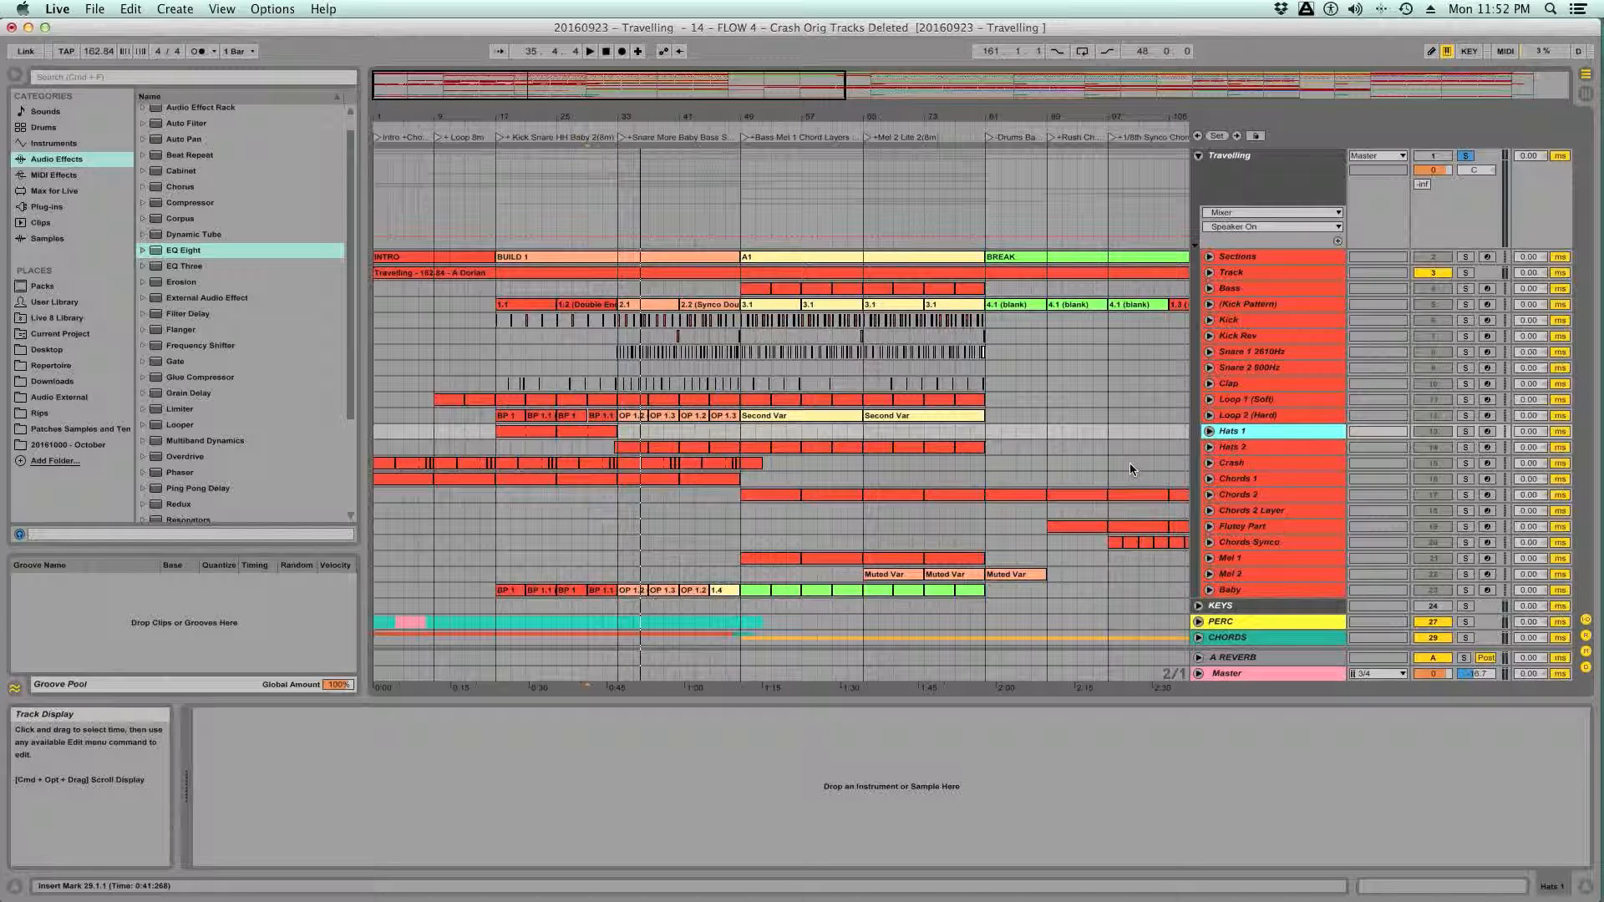
pyautogui.moveTo(905, 116); pyautogui.dragTo(906, 59)
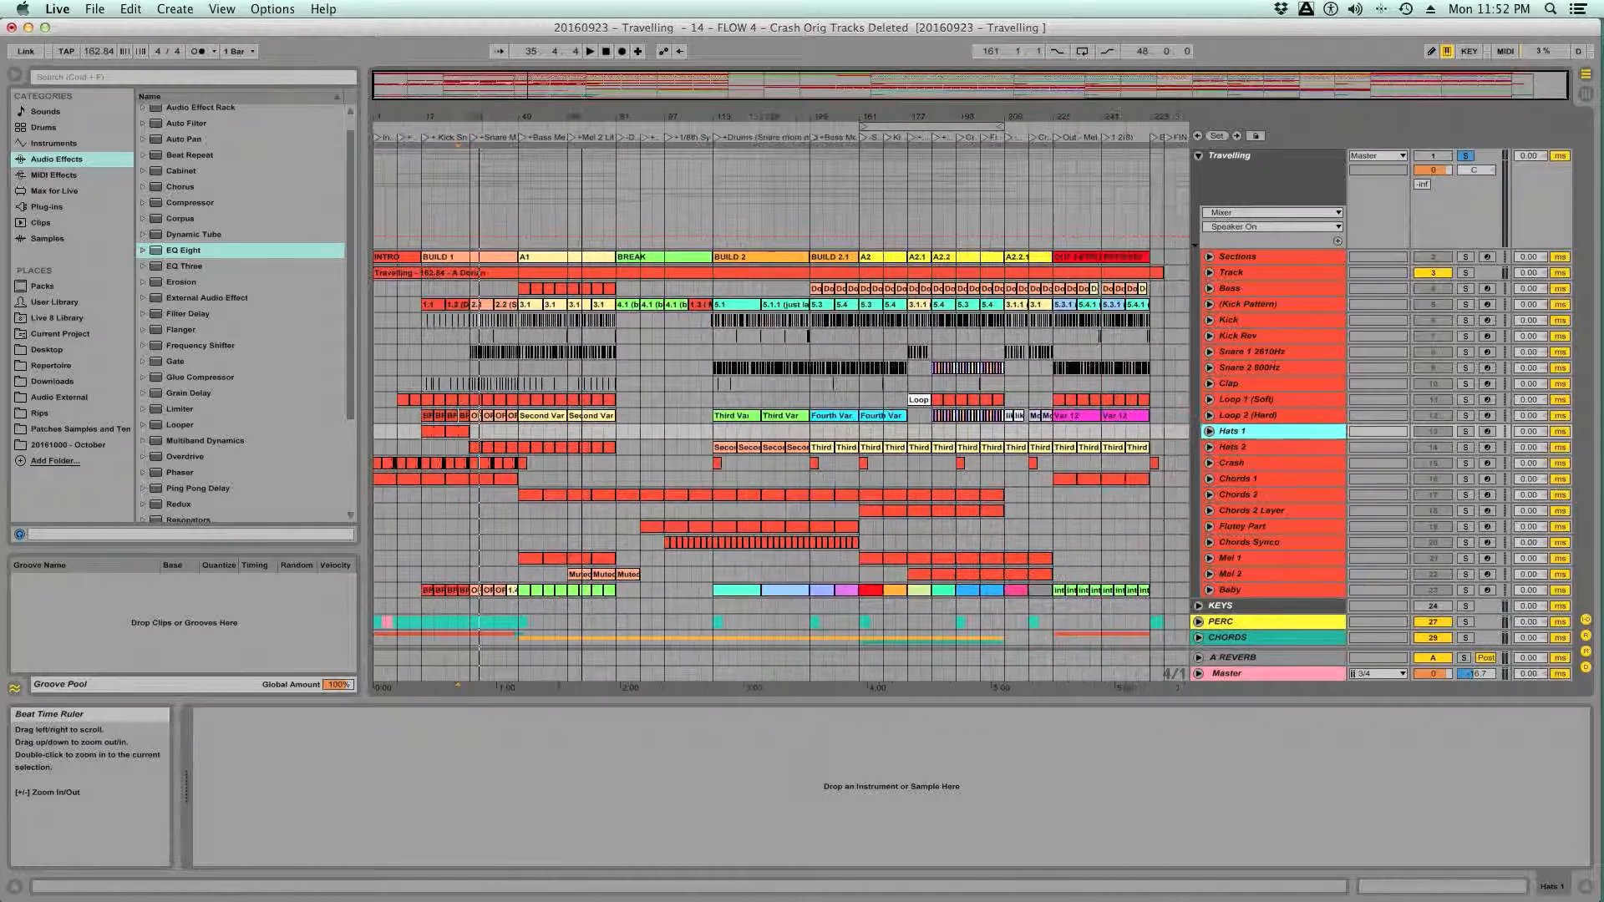
# - Unfold the Bass track and play its "Doubles w low hits" clips from bar 145 at the start of BUILD 2.1
pyautogui.click(1208, 288)
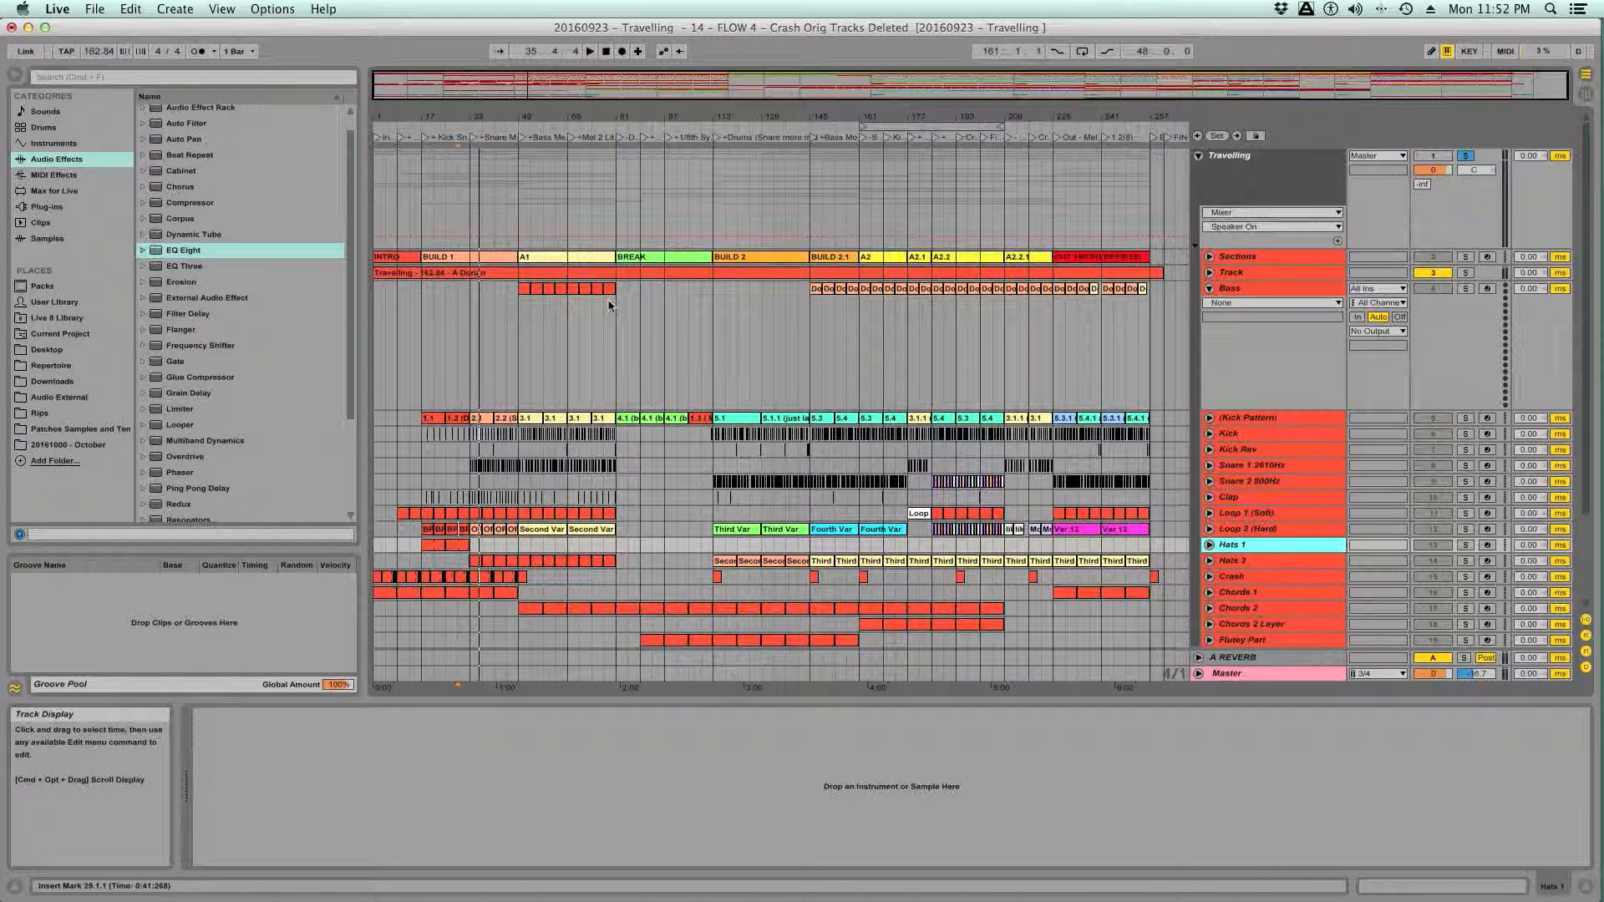
pyautogui.moveTo(1109, 116)
pyautogui.mouseDown()
pyautogui.moveTo(1109, 271)
pyautogui.moveTo(1108, 129)
pyautogui.mouseUp()
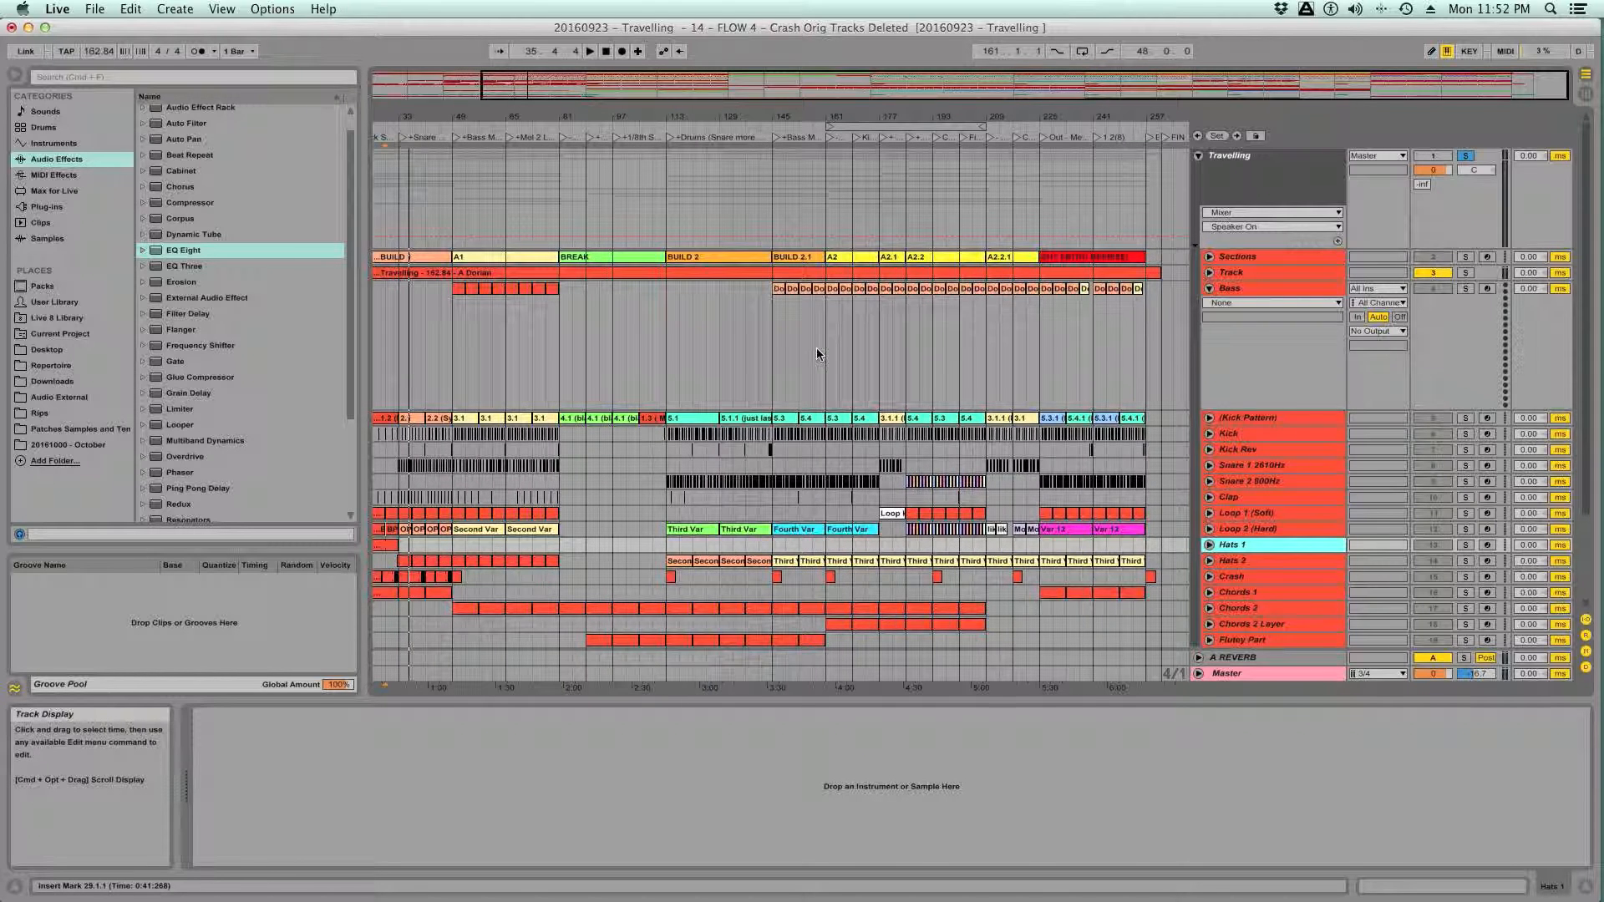
pyautogui.click(775, 331)
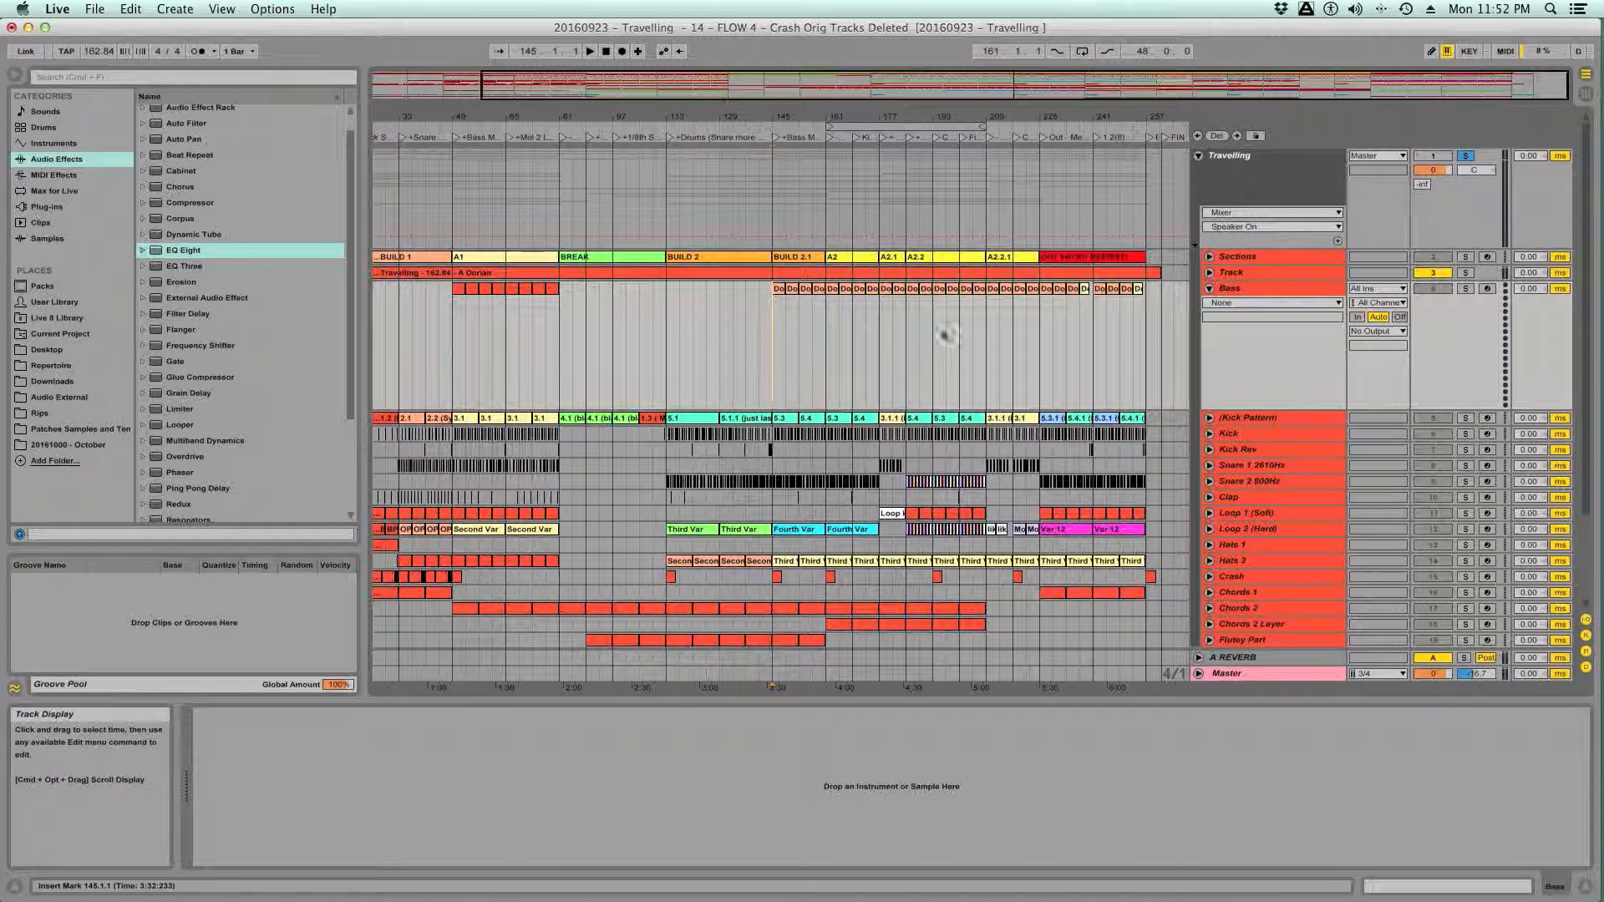
pyautogui.click(779, 289)
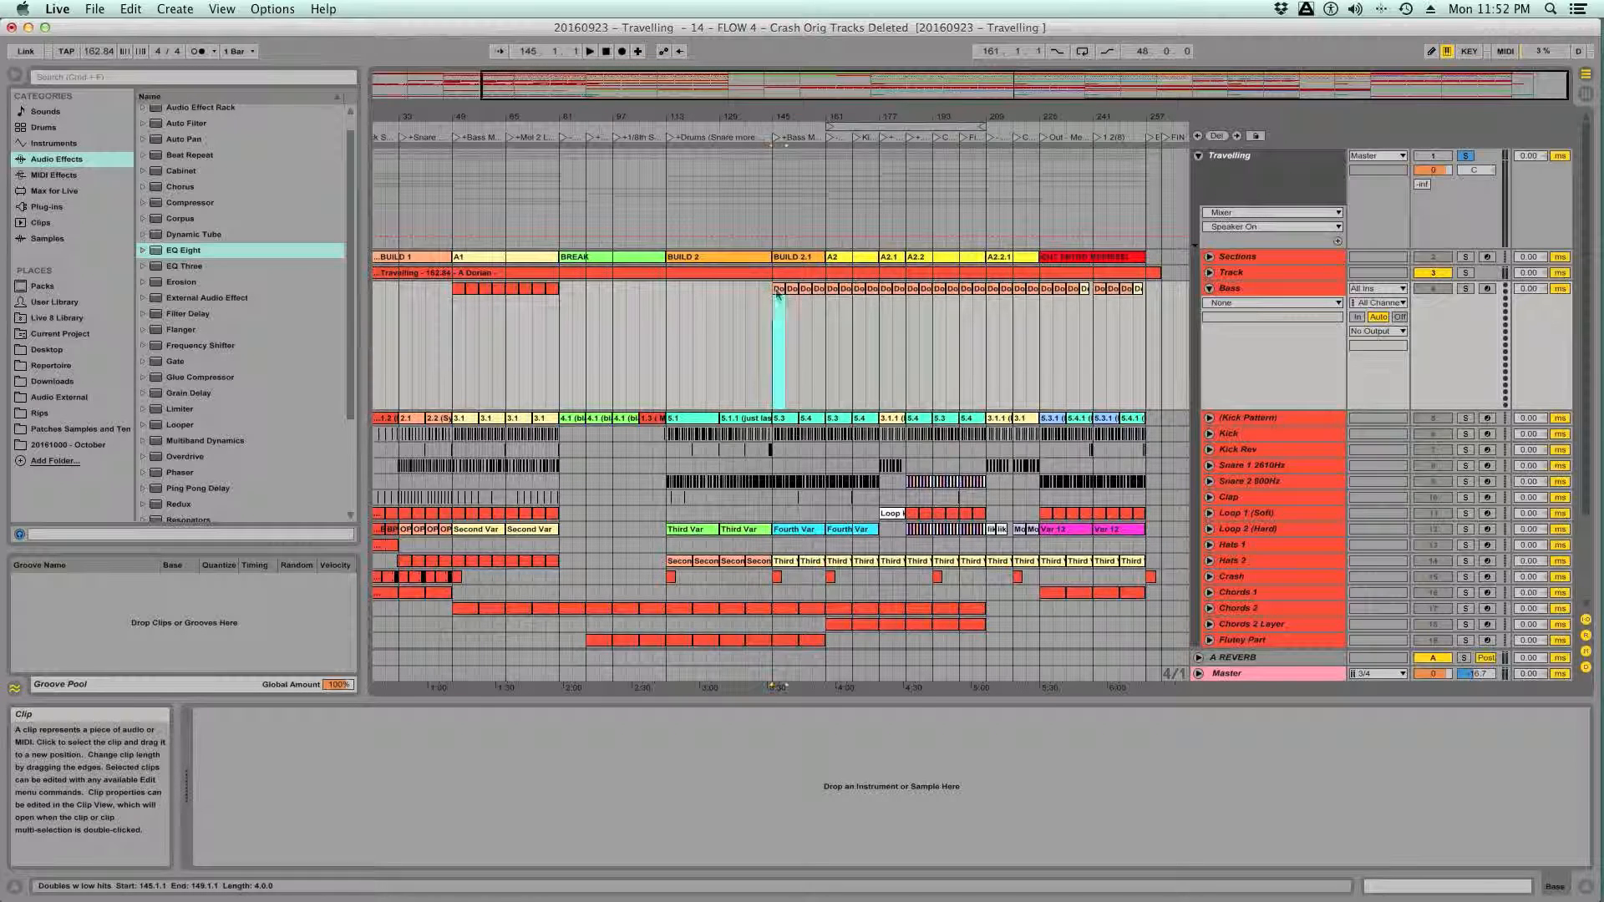
pyautogui.moveTo(775, 117); pyautogui.dragTo(775, 284)
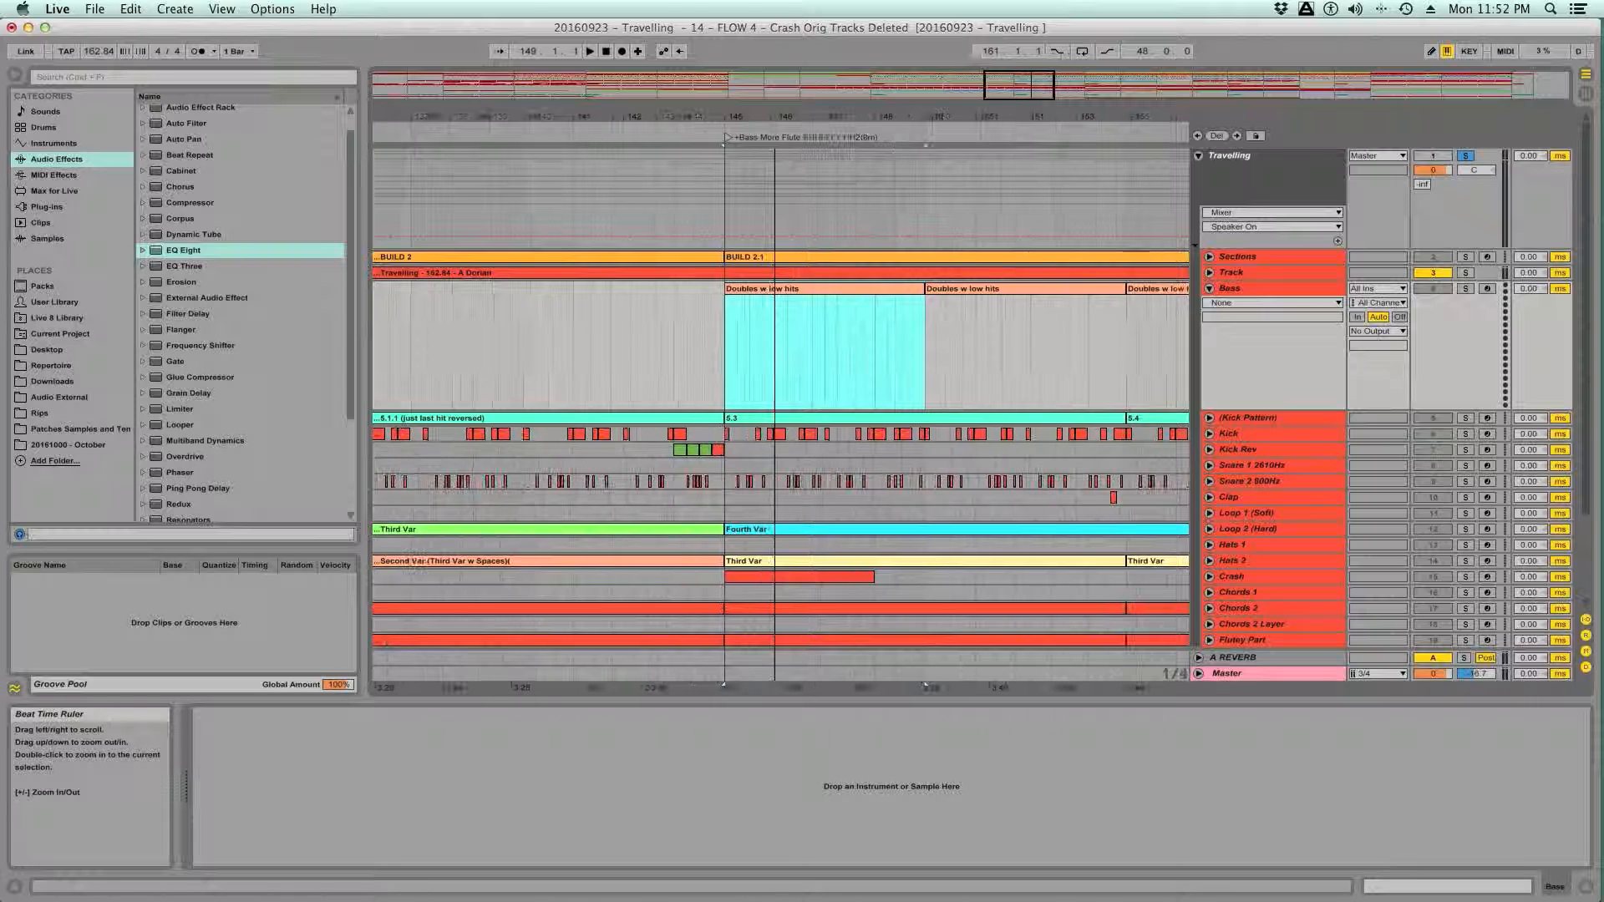
pyautogui.click(725, 325)
pyautogui.press('space')
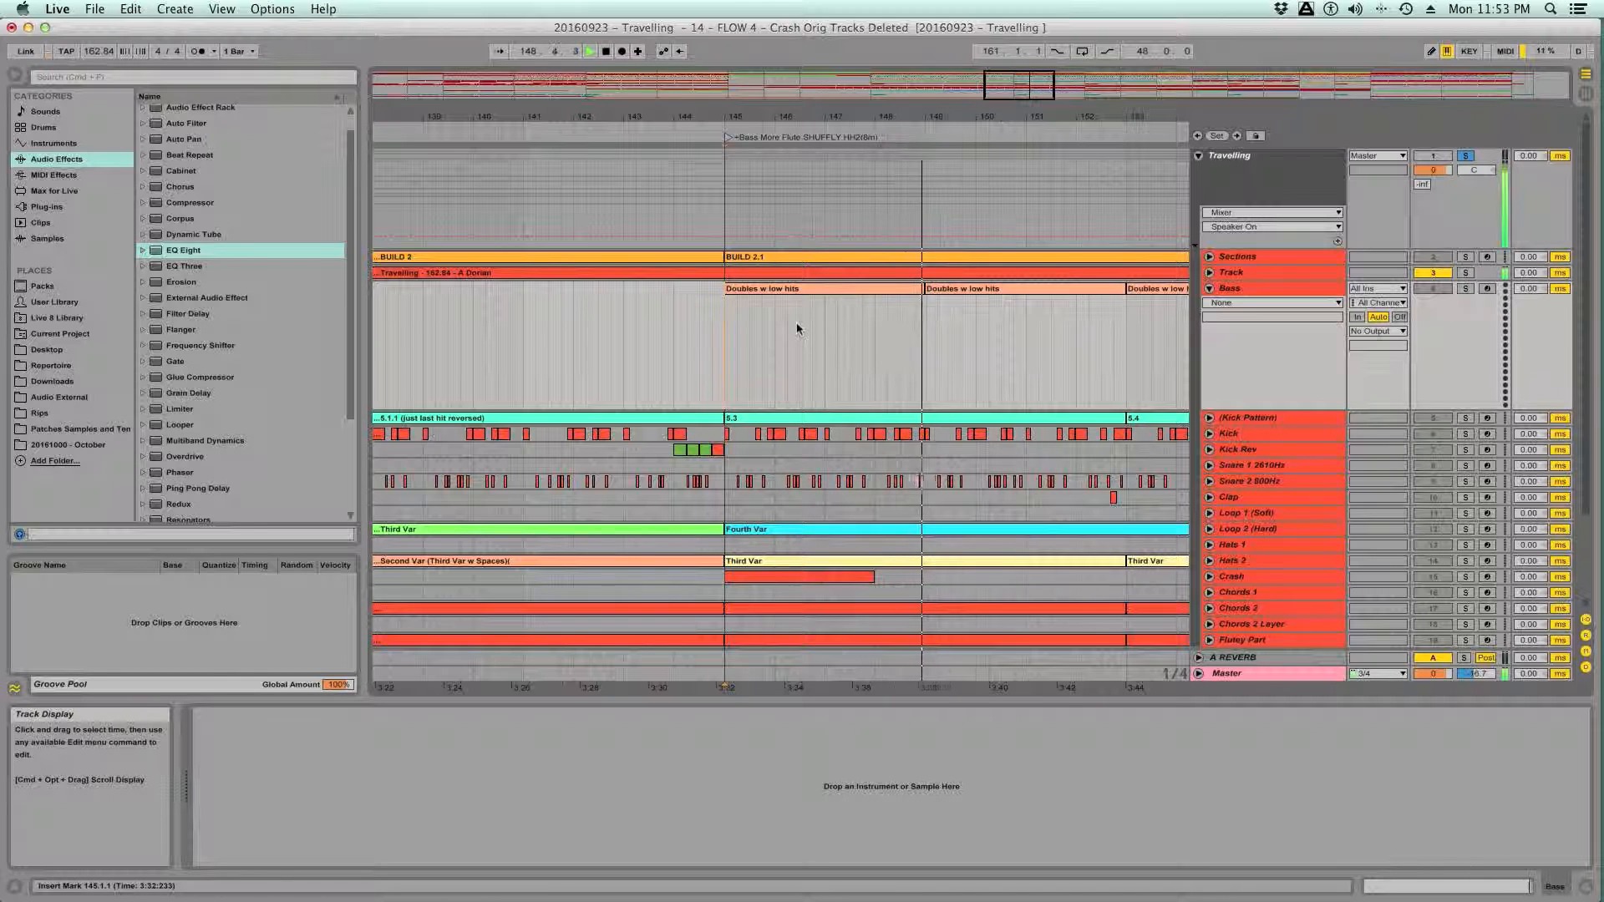
# - Stop playback, turn off the Travelling group's solo and fold the group
pyautogui.click(1466, 155)
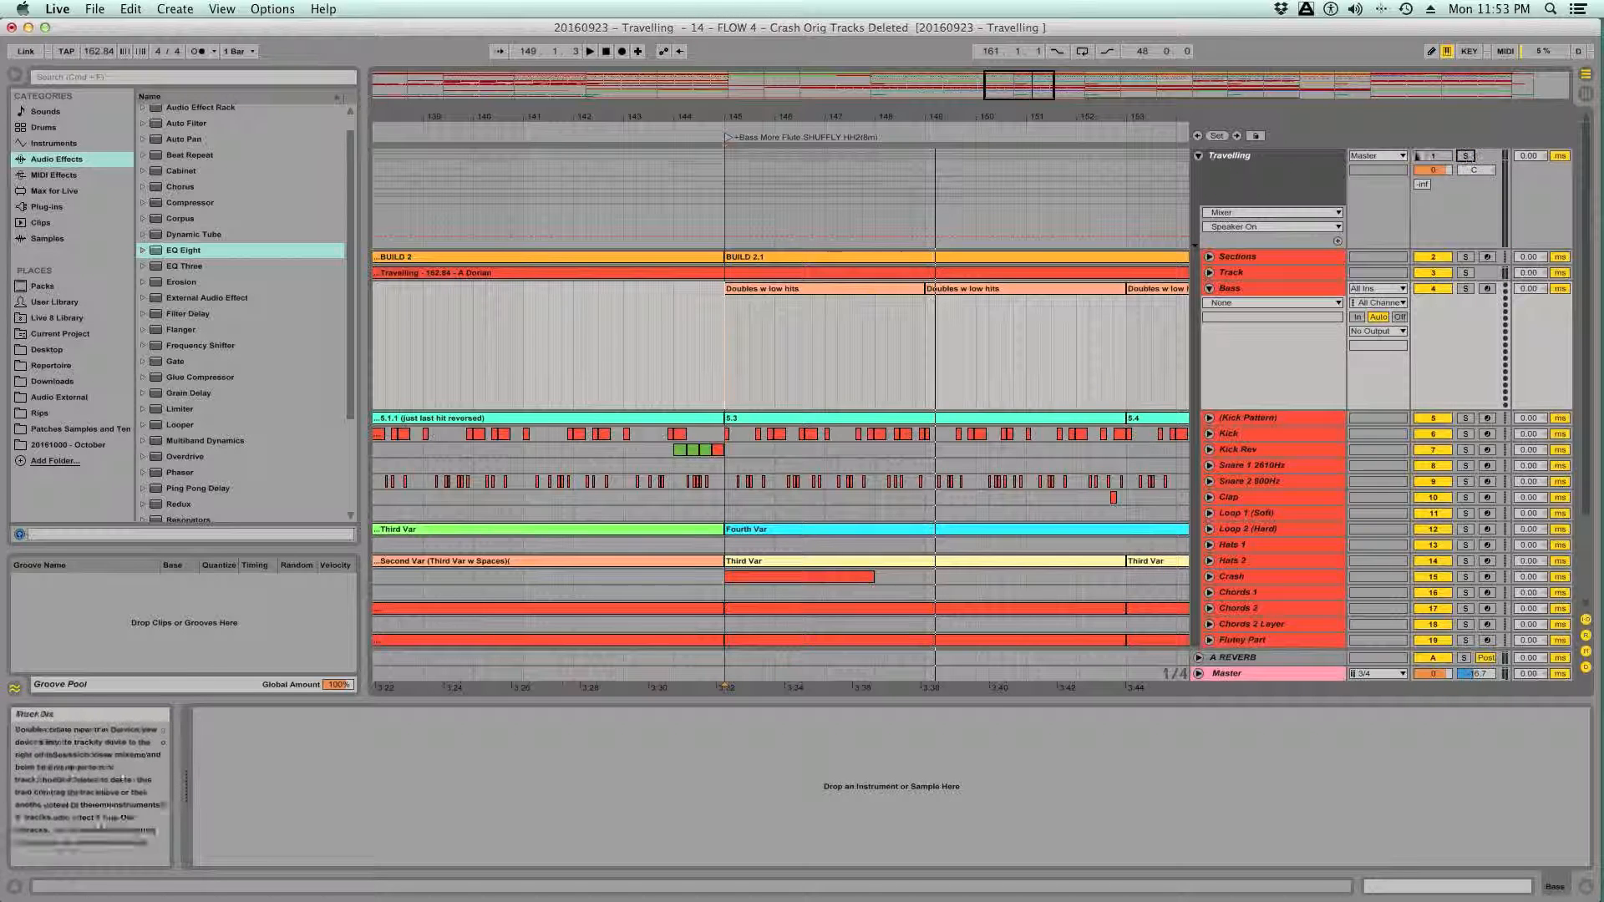
pyautogui.click(1199, 156)
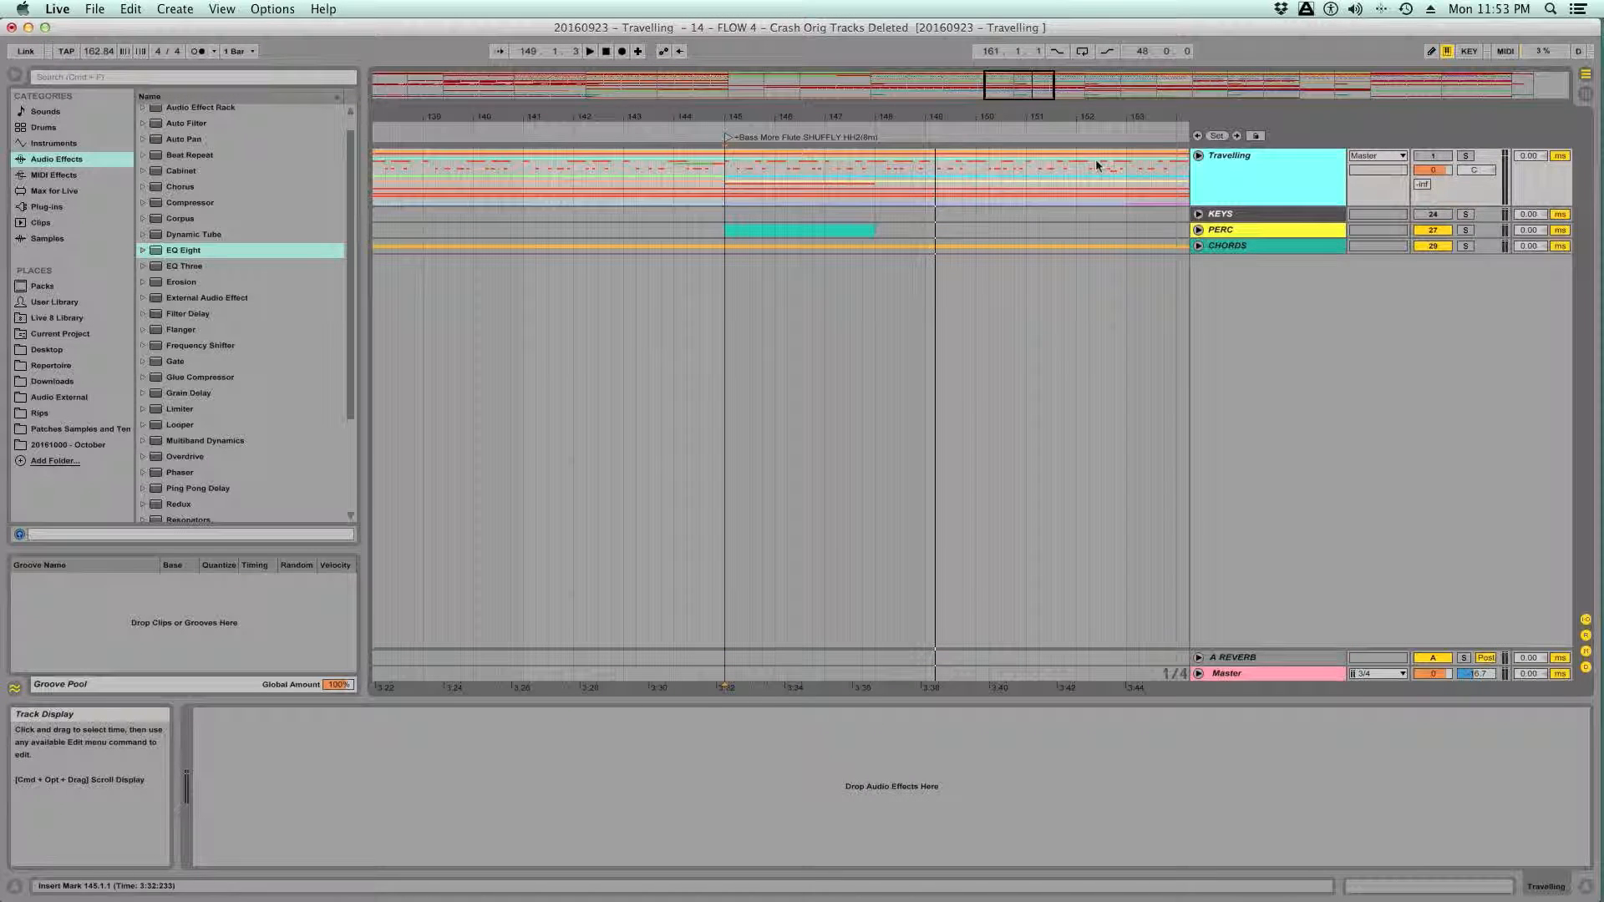
# - Unfold the Travelling group, look over its tracks across the full arrangement and fold the Bass track
pyautogui.click(1199, 156)
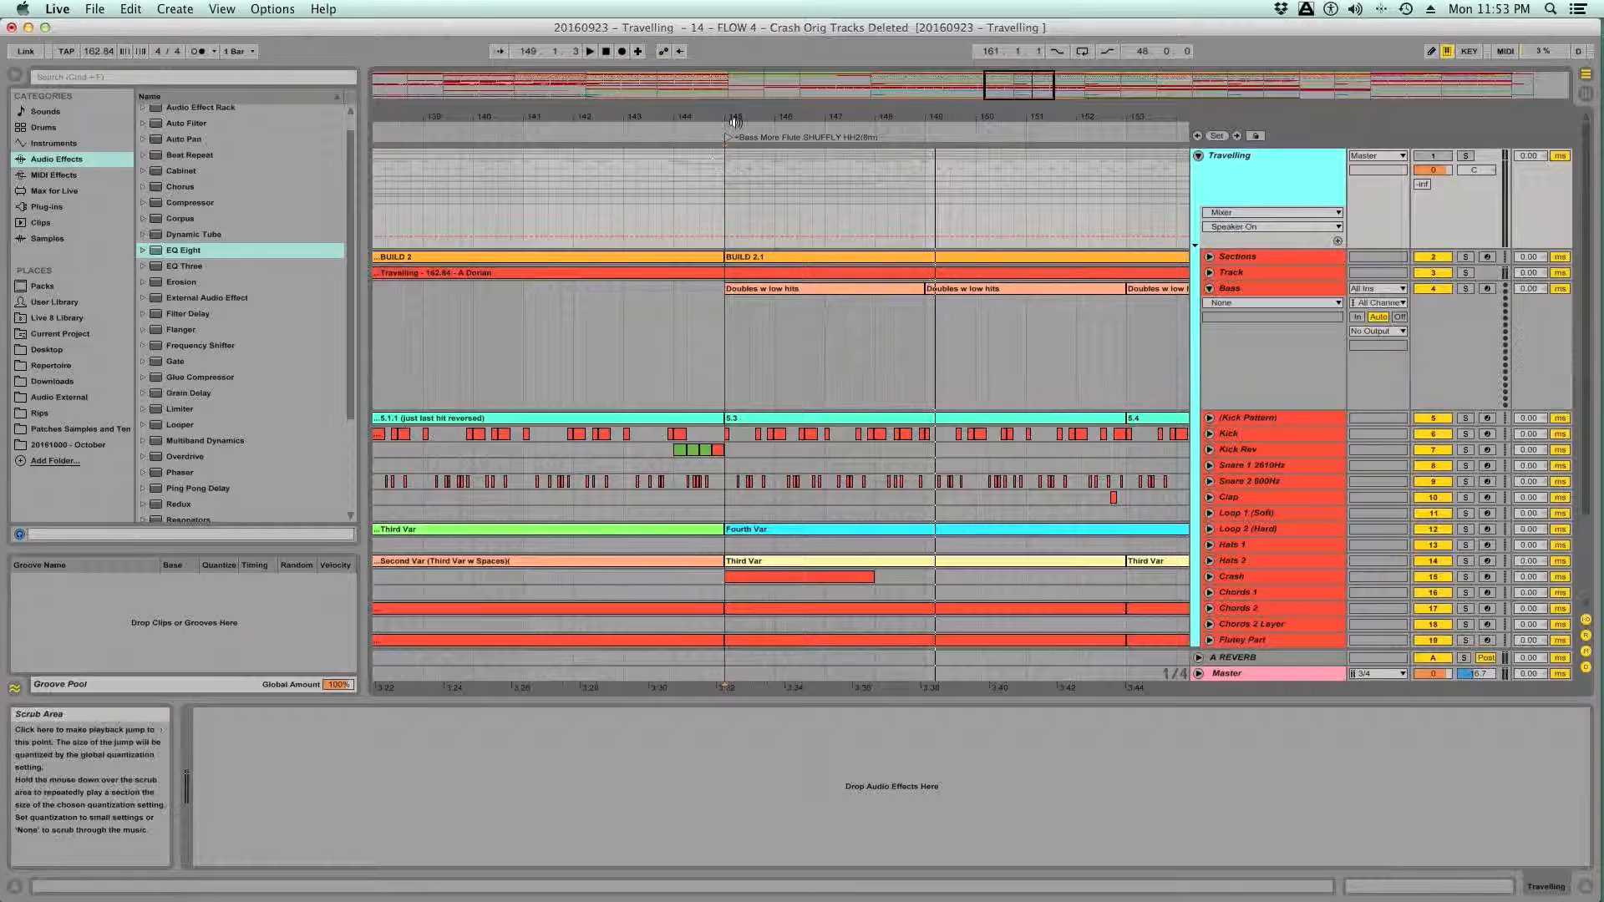
pyautogui.moveTo(735, 121); pyautogui.dragTo(735, 50)
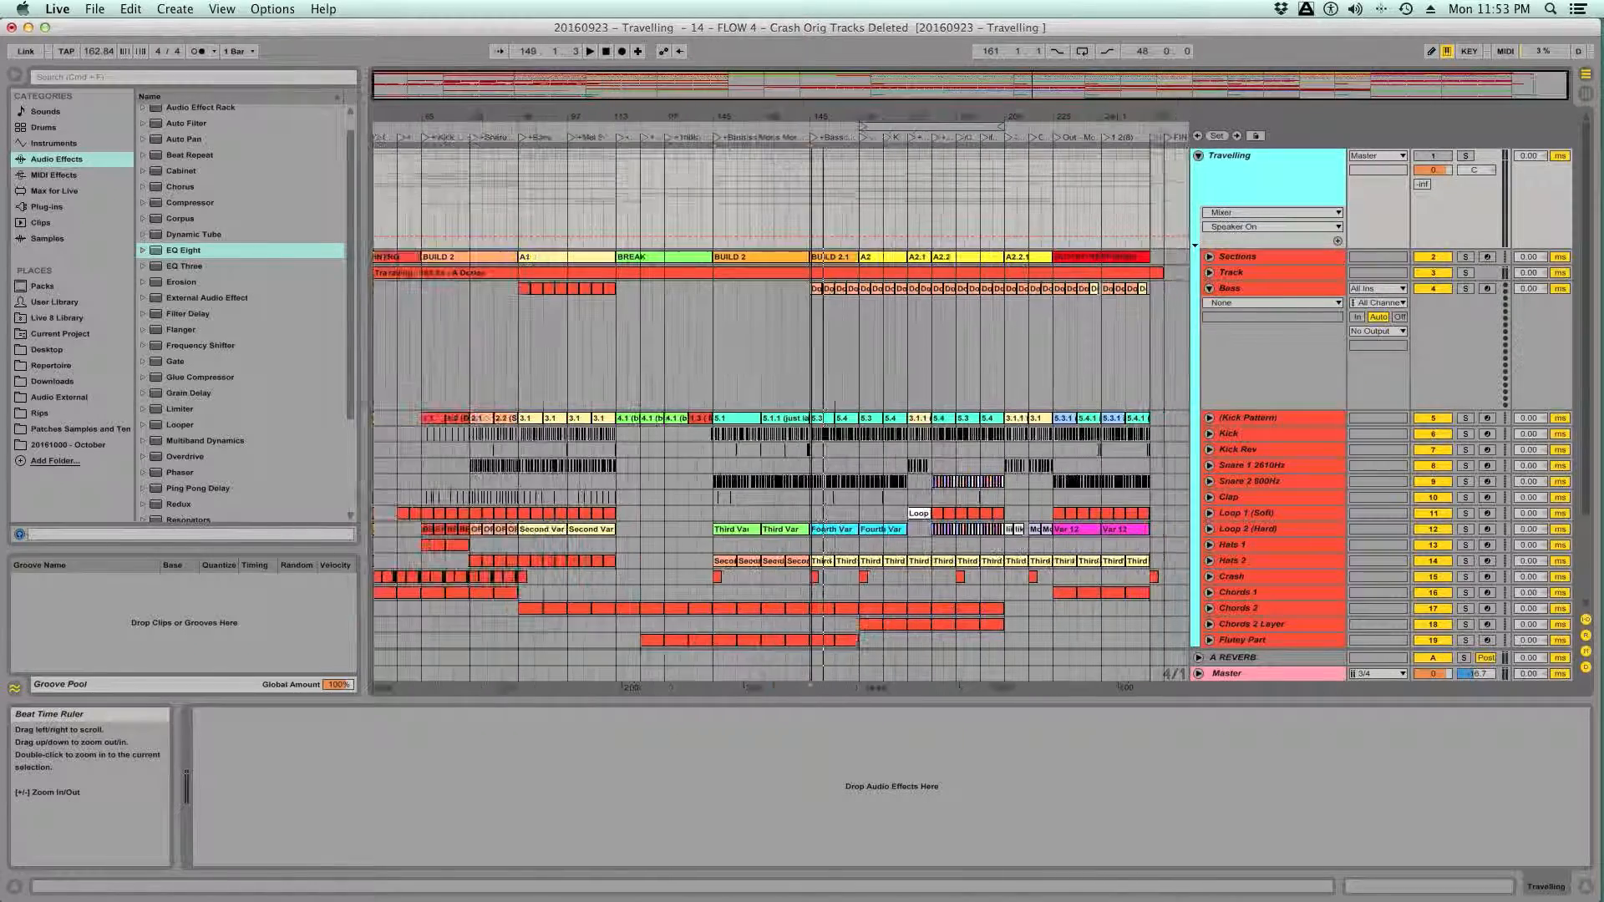
pyautogui.scroll(-3, 940, 435)
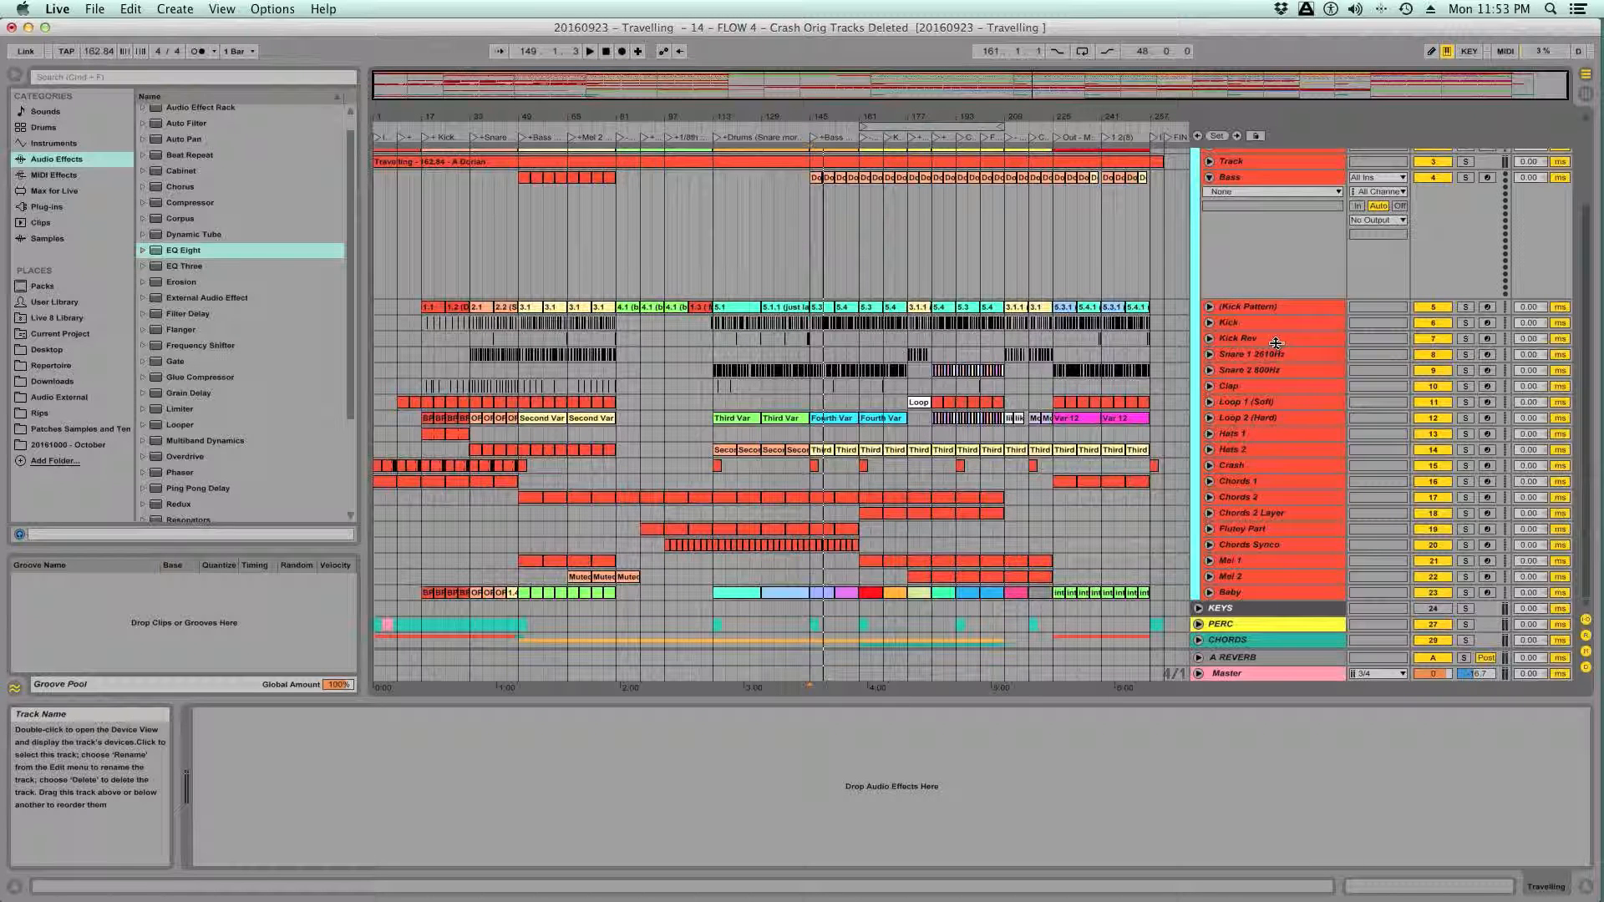
pyautogui.click(1249, 325)
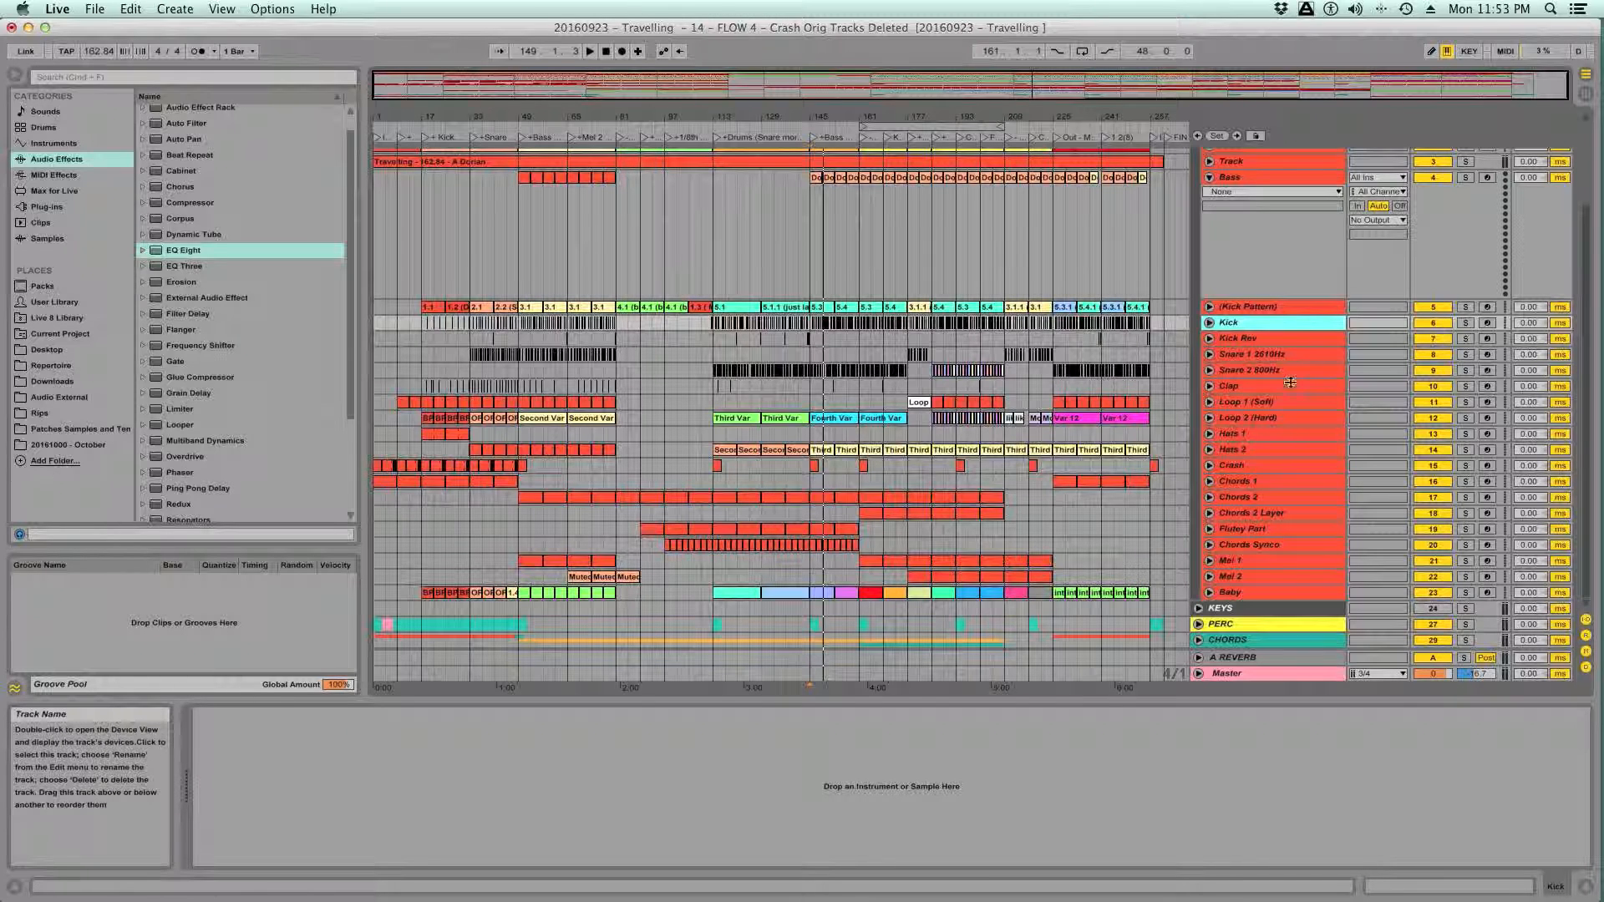
pyautogui.click(1209, 177)
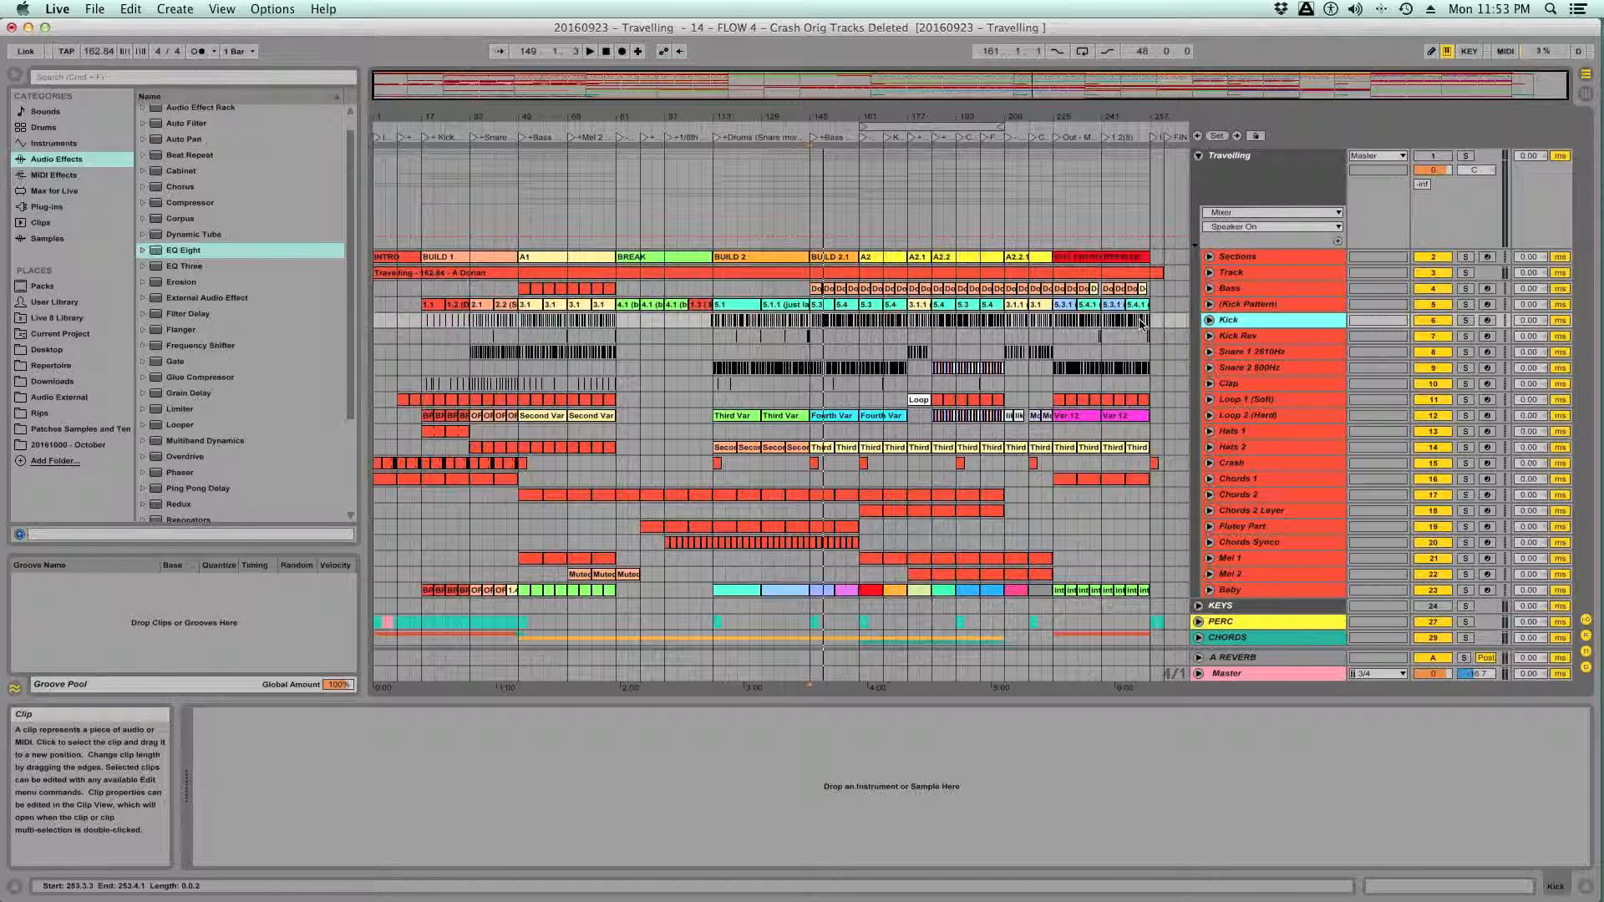
# - Play BUILD 2.1 from bar 153, solo the Travelling group during playback and stop
pyautogui.moveTo(860, 118); pyautogui.dragTo(859, 150)
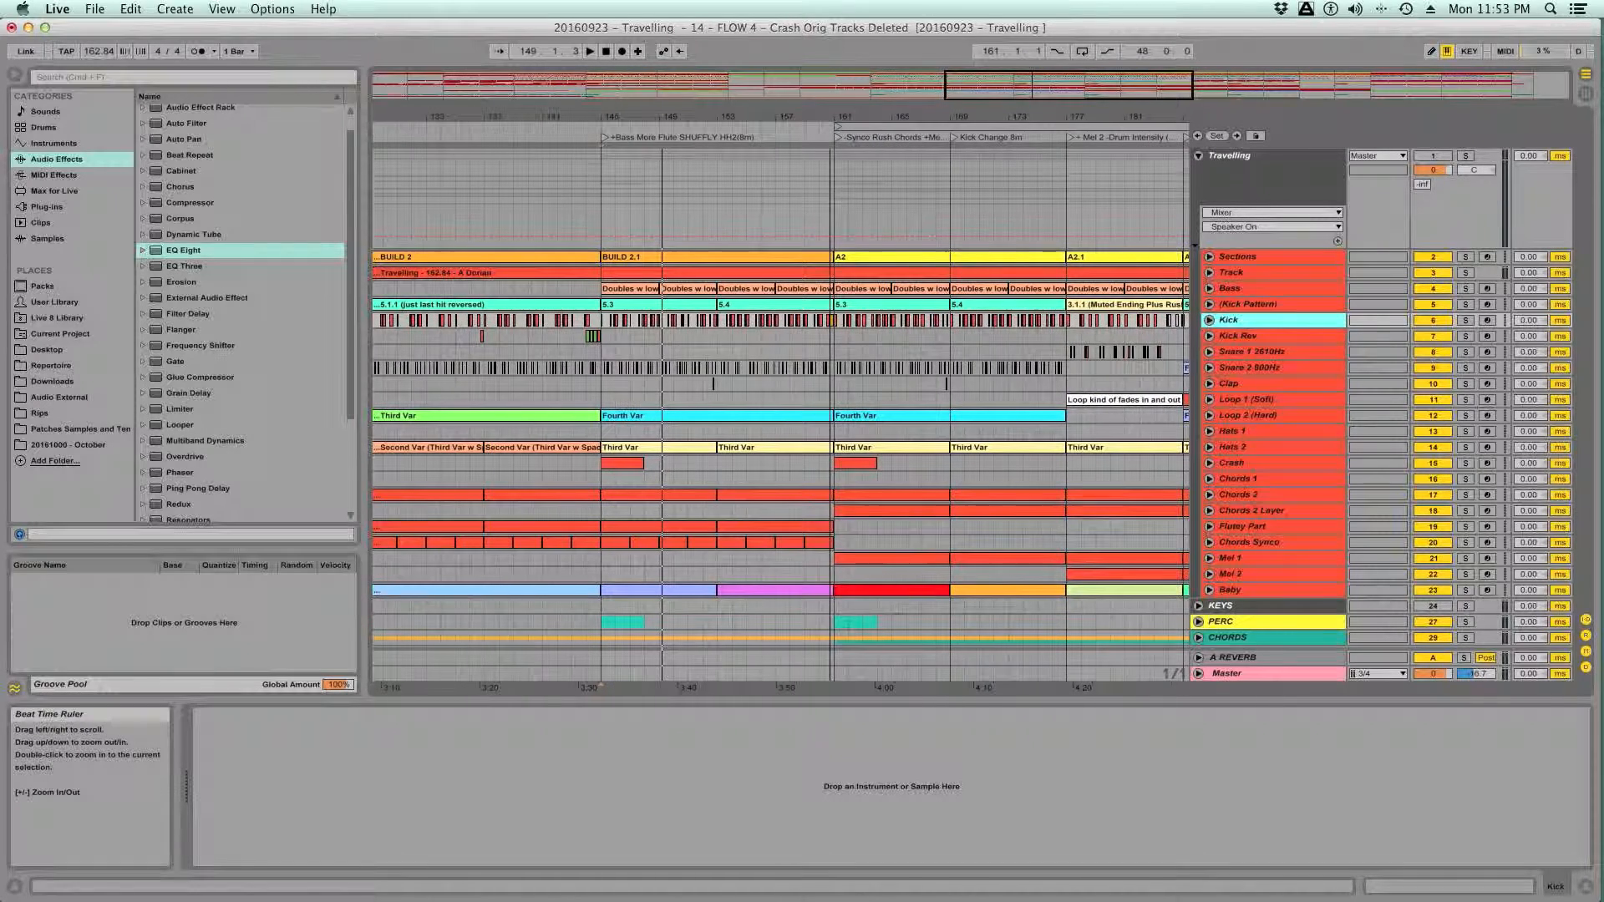
pyautogui.click(719, 340)
pyautogui.press('space')
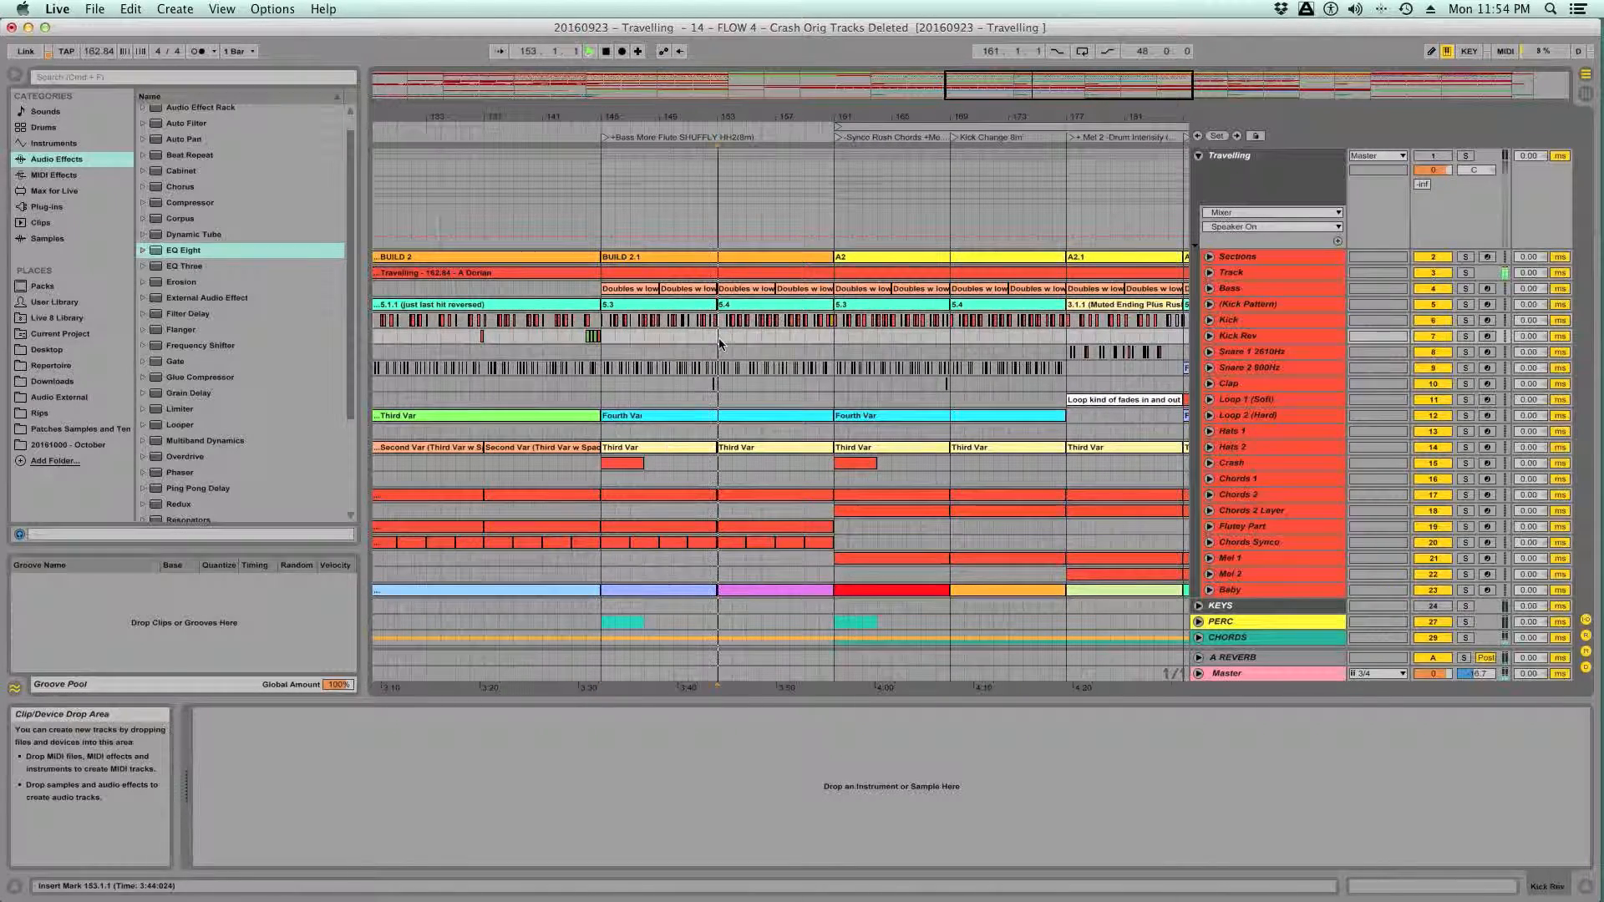
pyautogui.click(1466, 156)
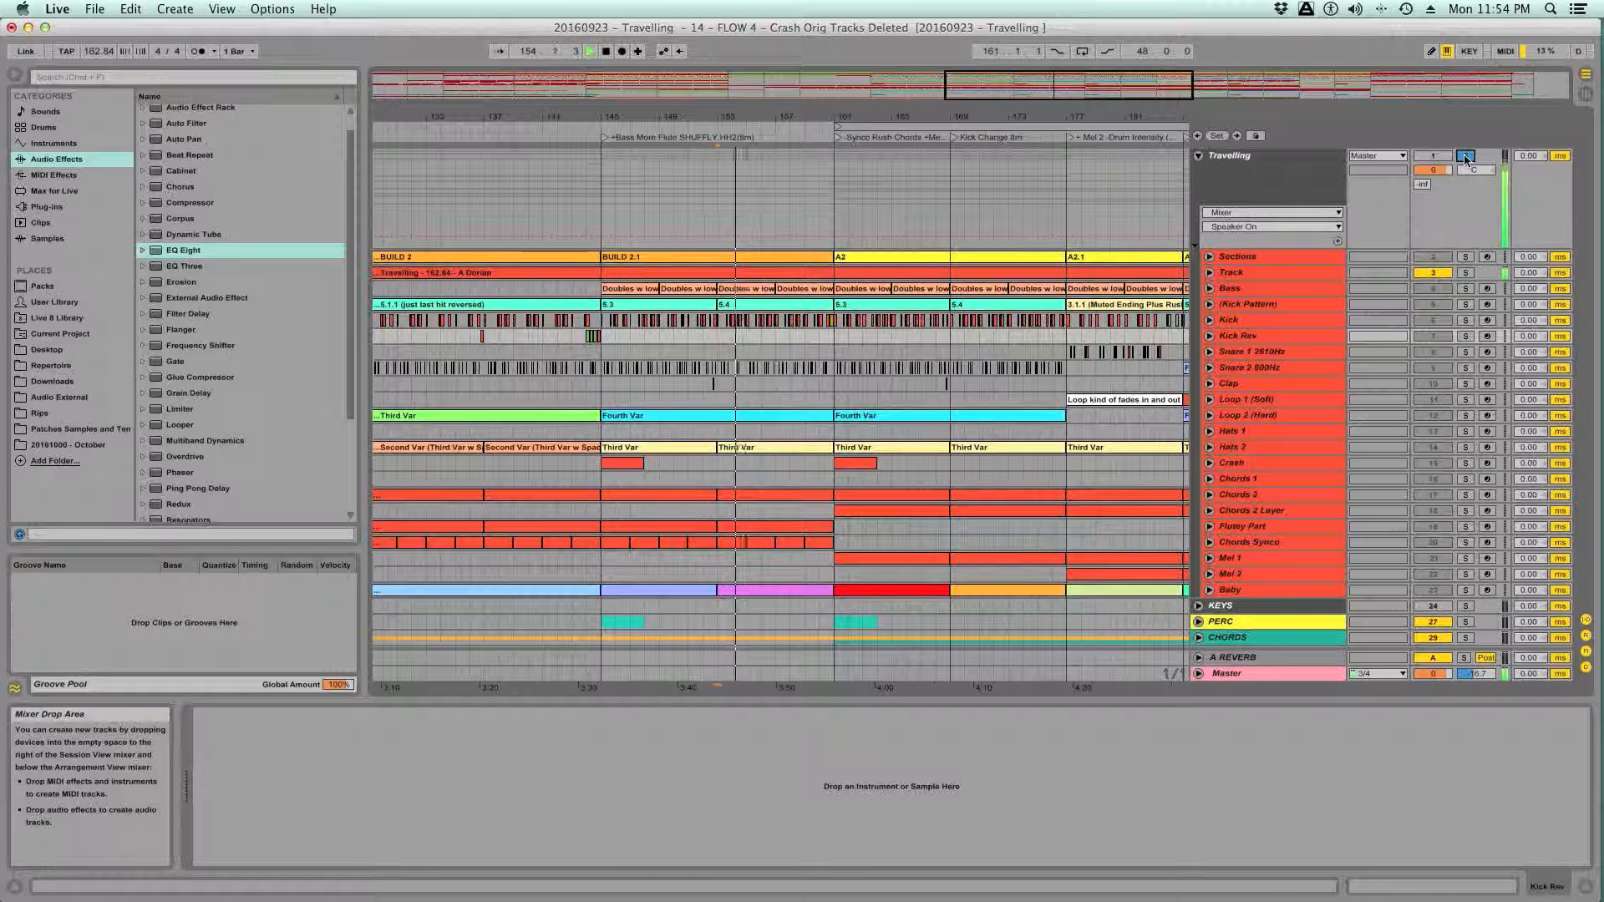
pyautogui.press('space')
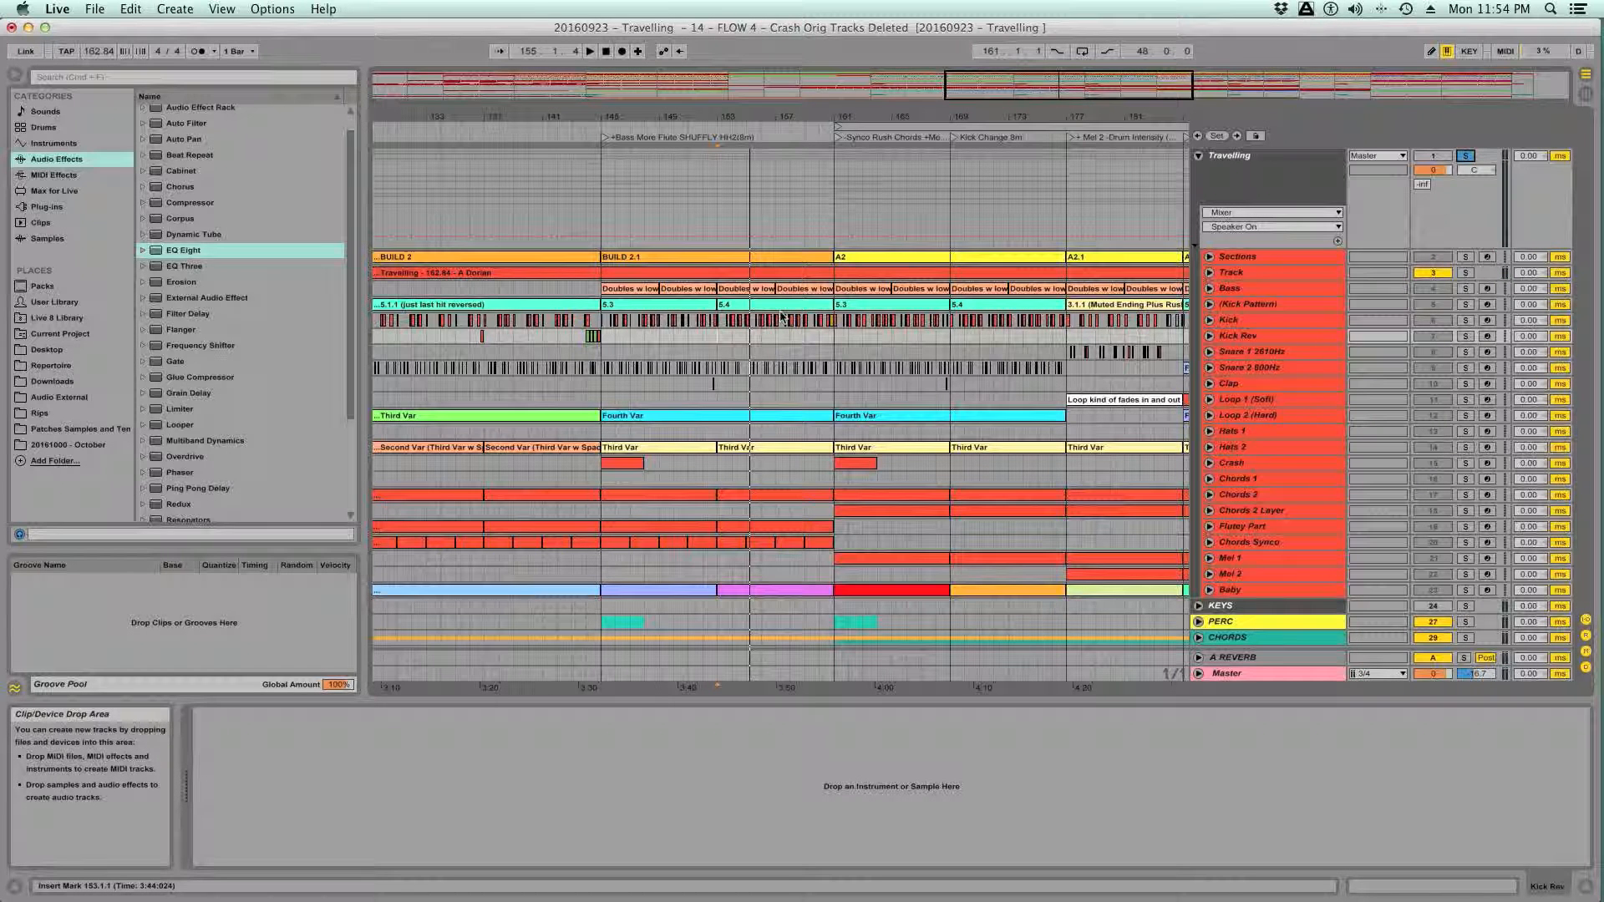
# - Move the track named Track above Sections in the Travelling group and save the set
pyautogui.moveTo(966, 117); pyautogui.dragTo(964, 82)
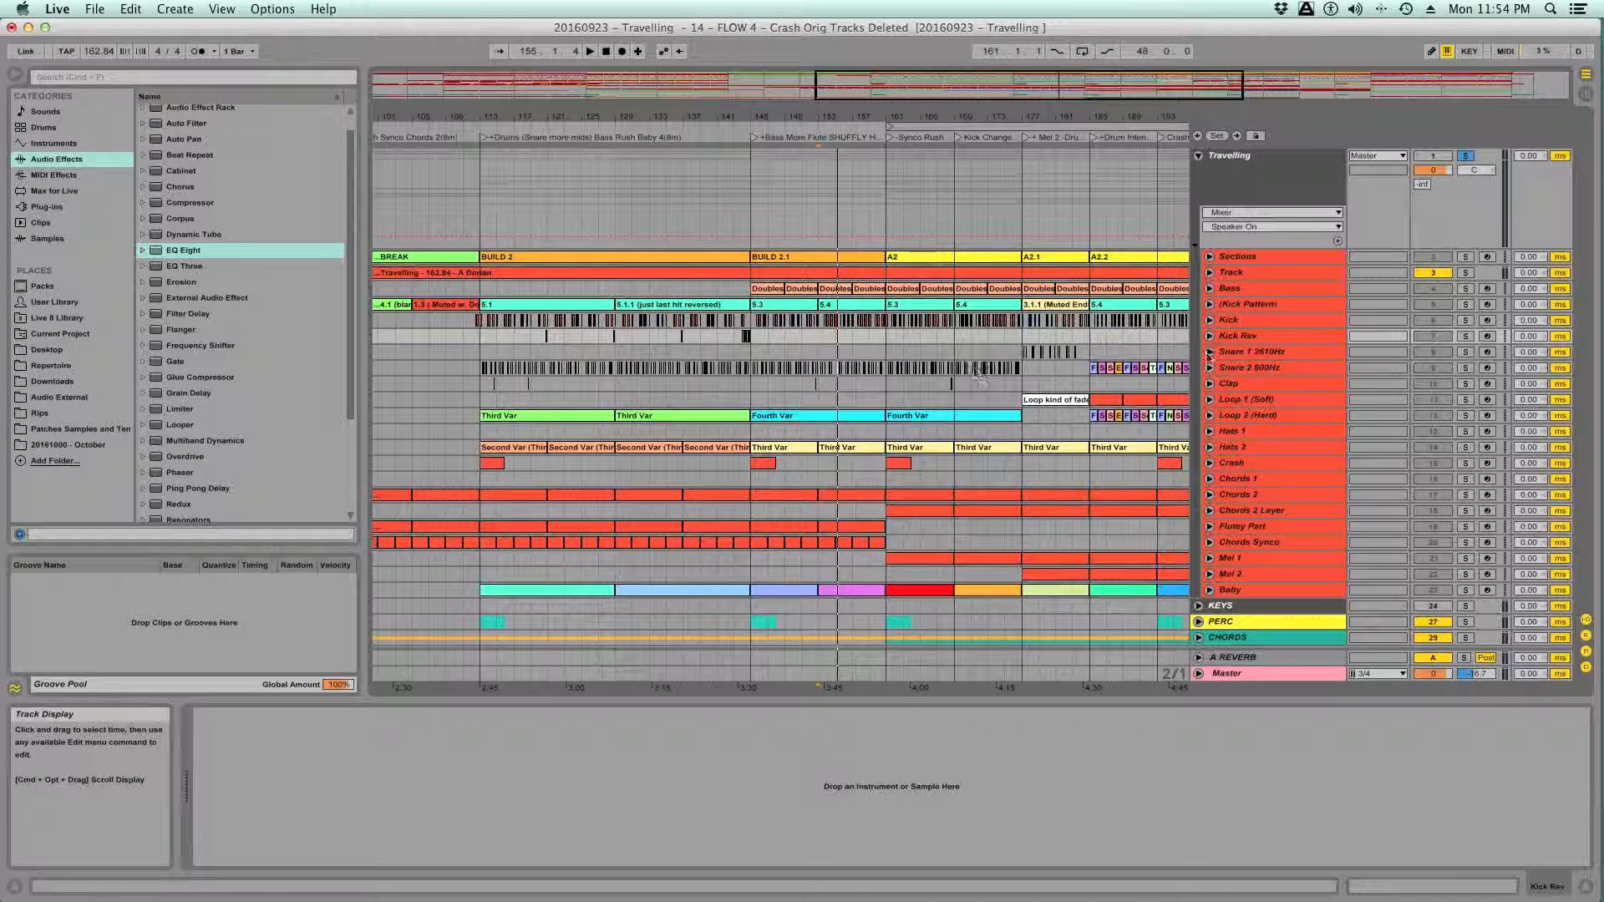
pyautogui.click(1259, 354)
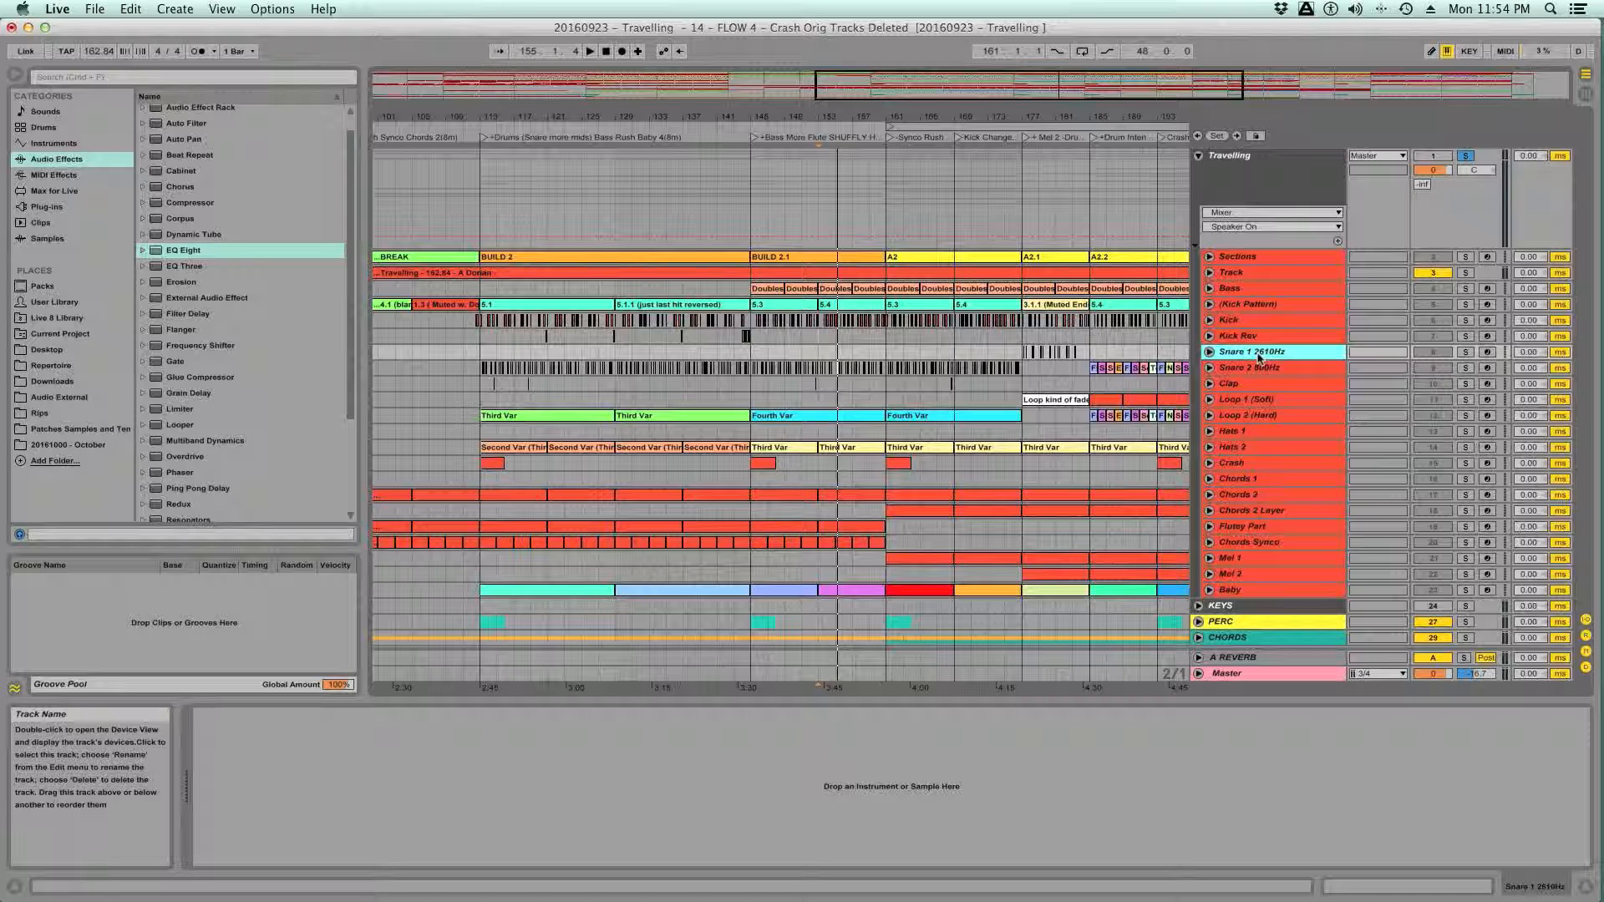
pyautogui.moveTo(1302, 274); pyautogui.dragTo(1266, 276)
pyautogui.press('super+s')
# - Examine the Snare 1, Snare 2 and Loop 1 (Soft) clips from BUILD 2 through to the end of the arrangement
pyautogui.click(1257, 373)
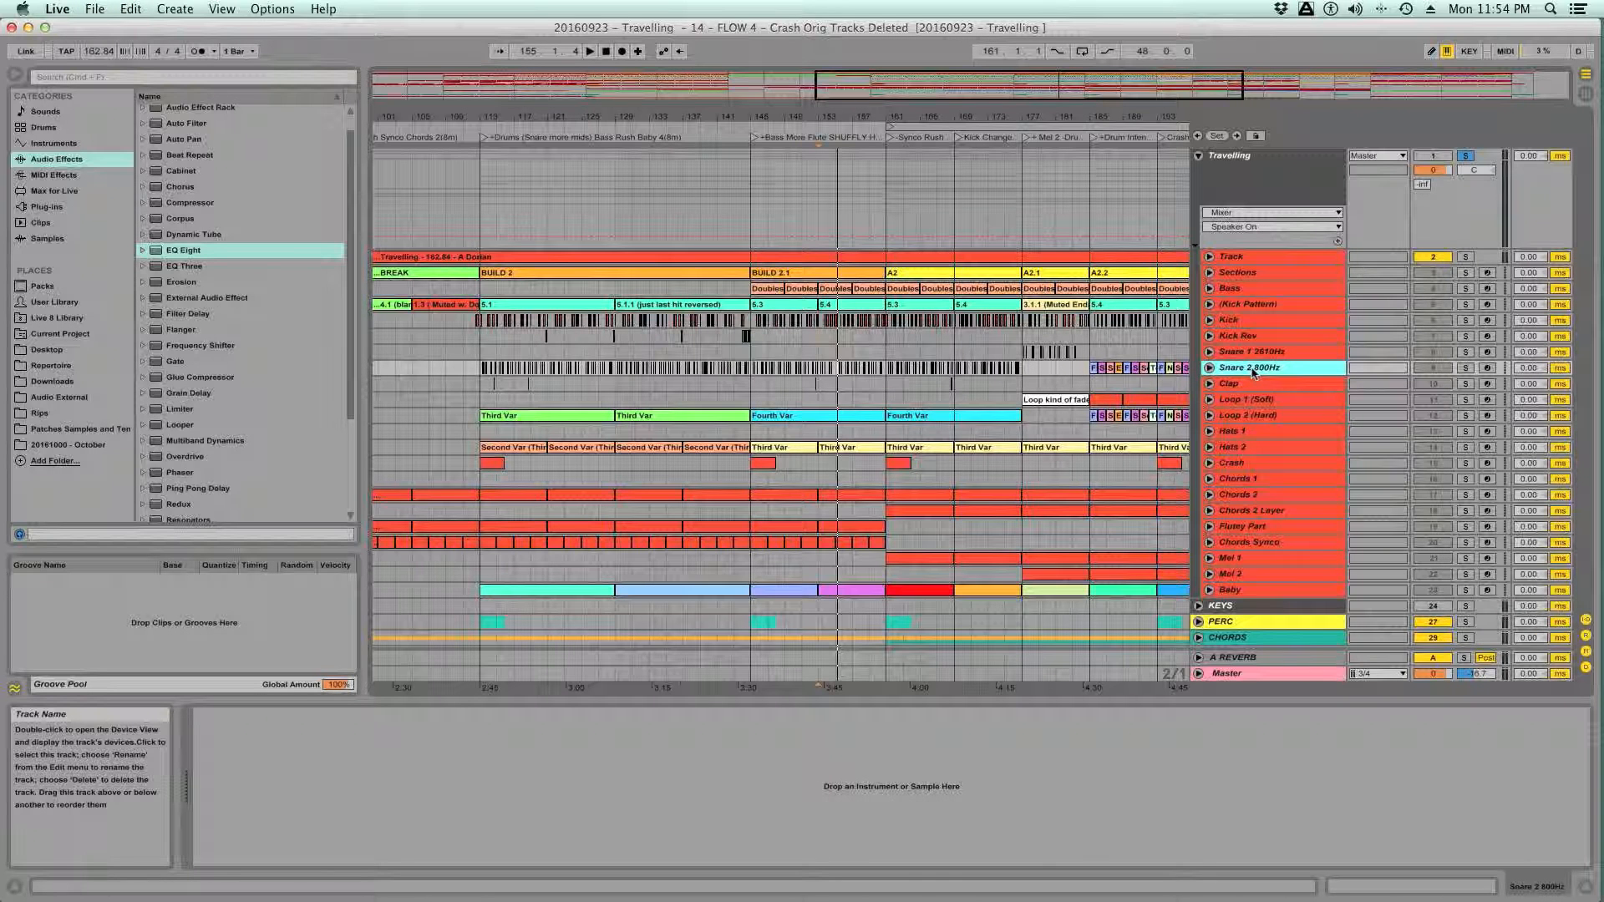
pyautogui.click(1252, 354)
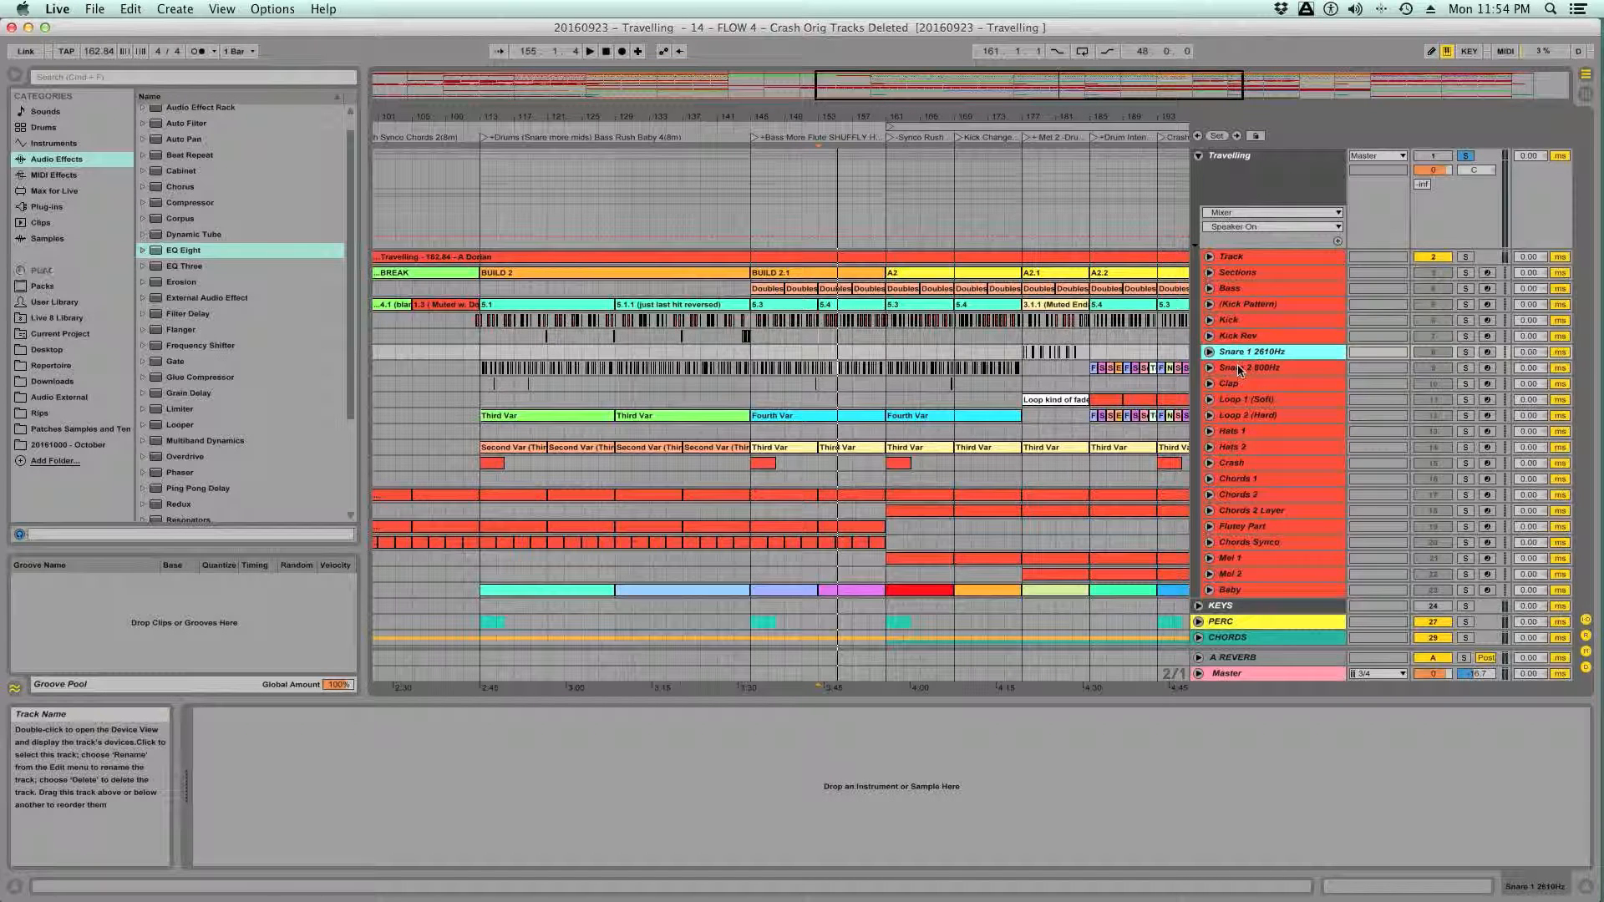
pyautogui.click(1215, 371)
pyautogui.hscroll(10, 1105, 374)
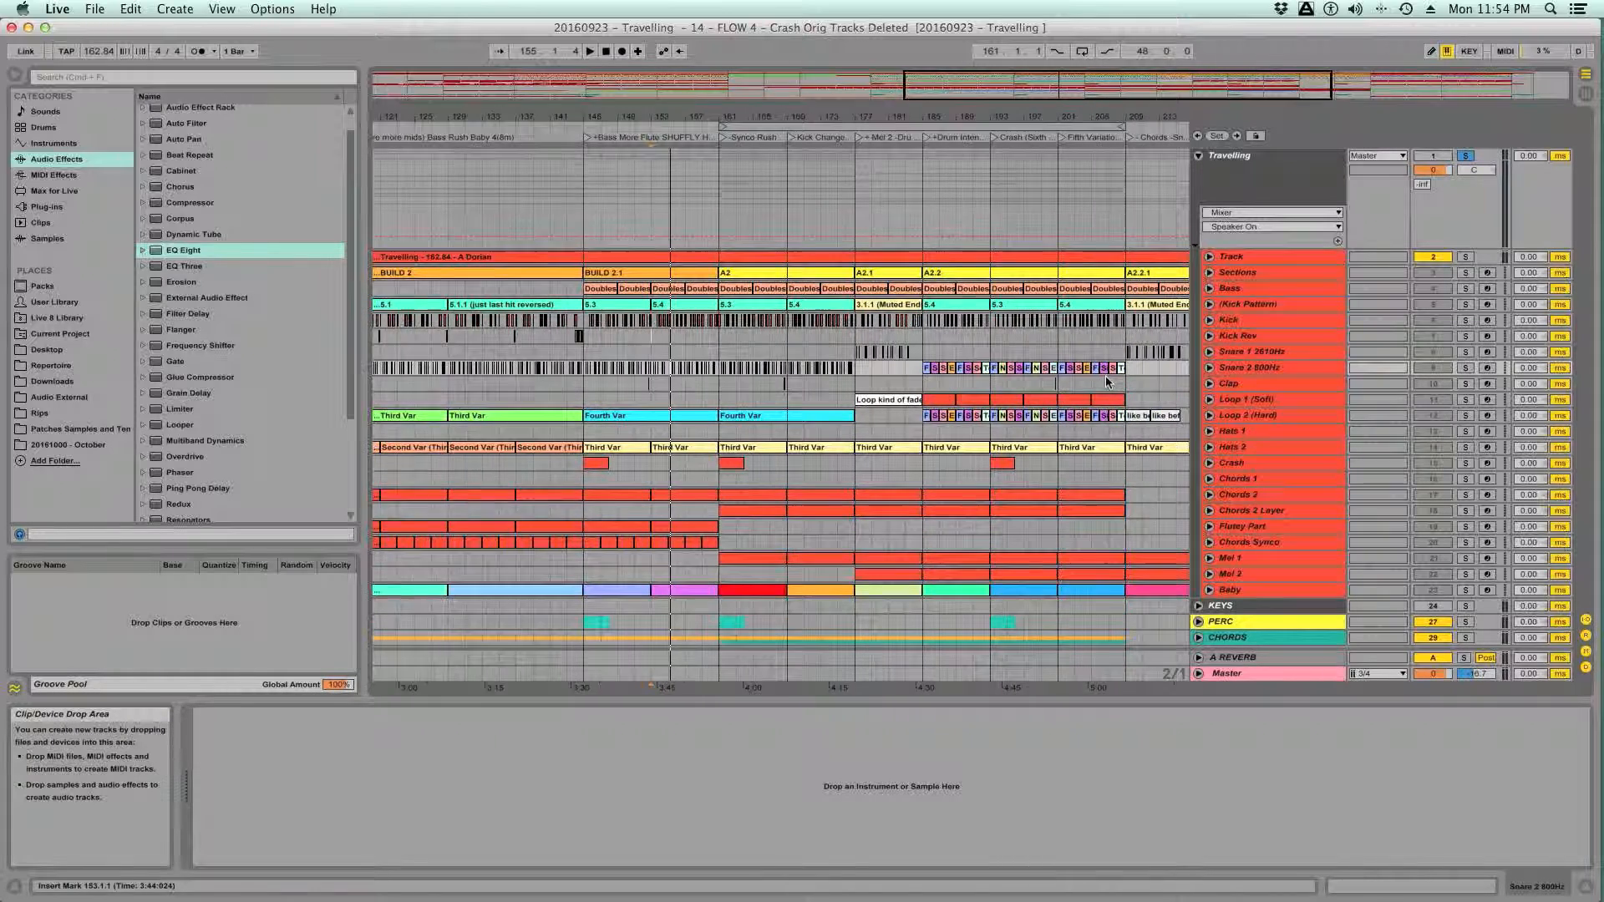
pyautogui.hscroll(7, 1105, 374)
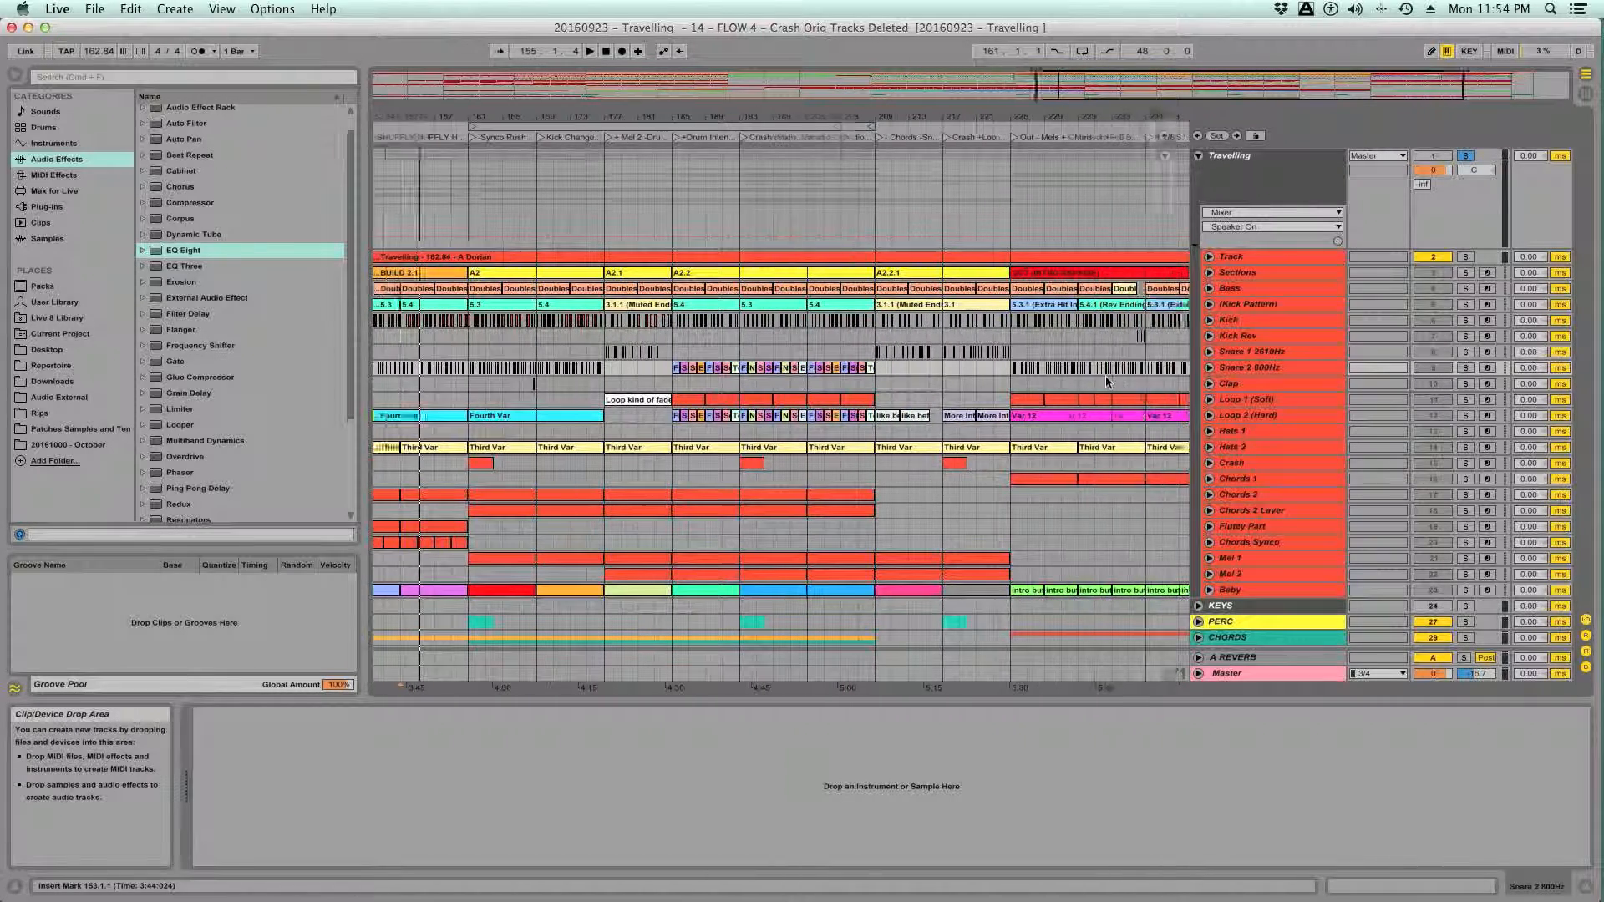
pyautogui.hscroll(-10, 1107, 381)
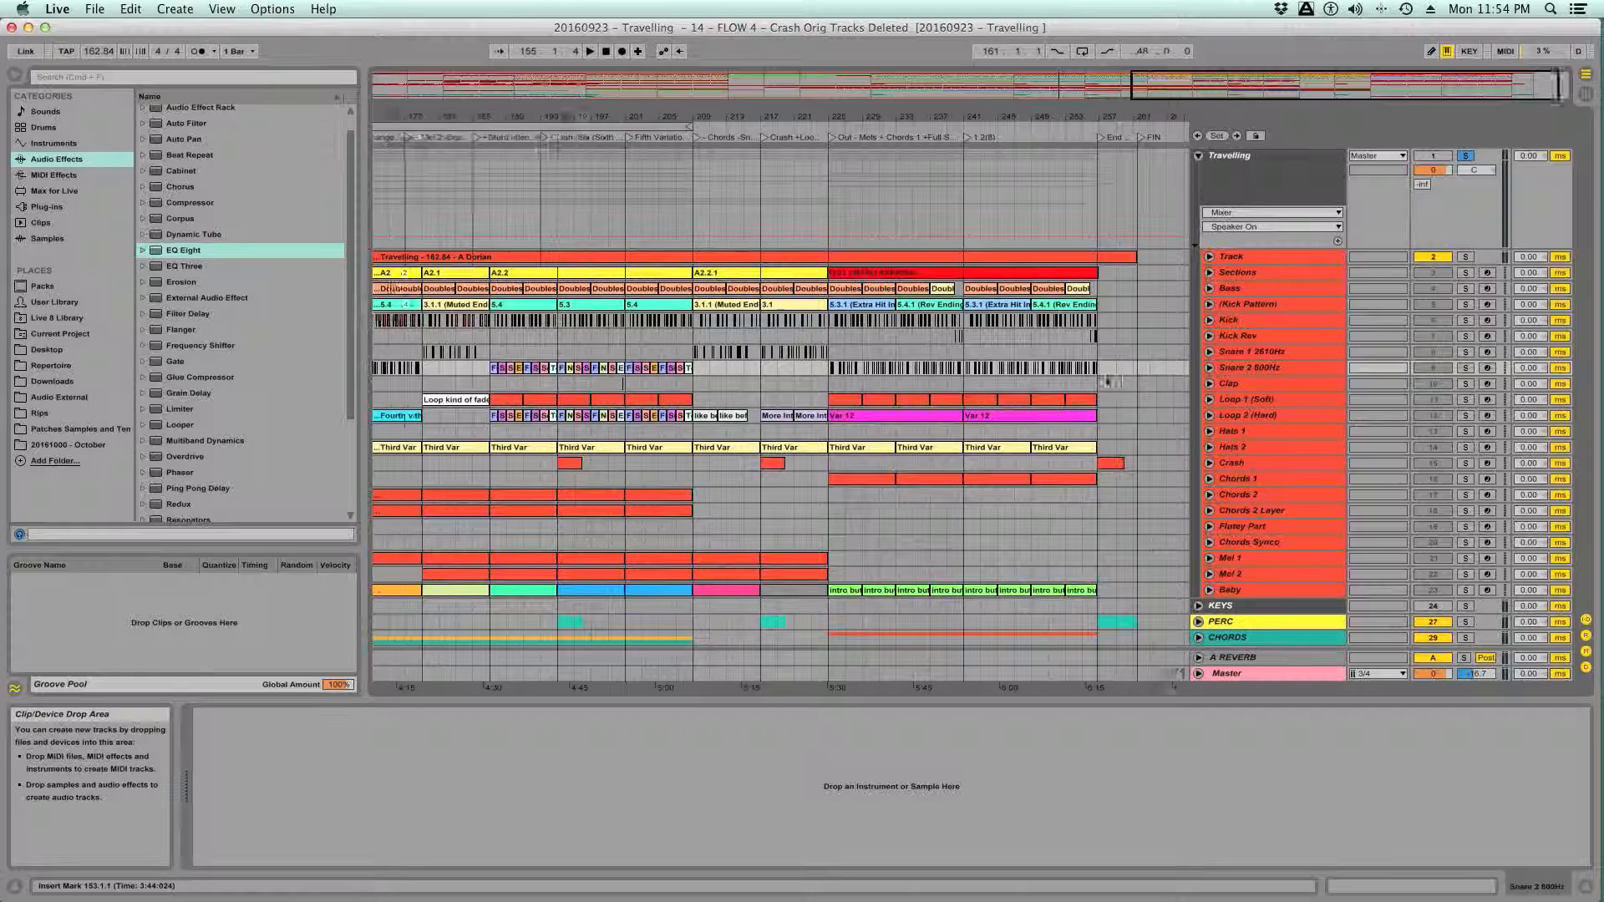
pyautogui.click(1253, 399)
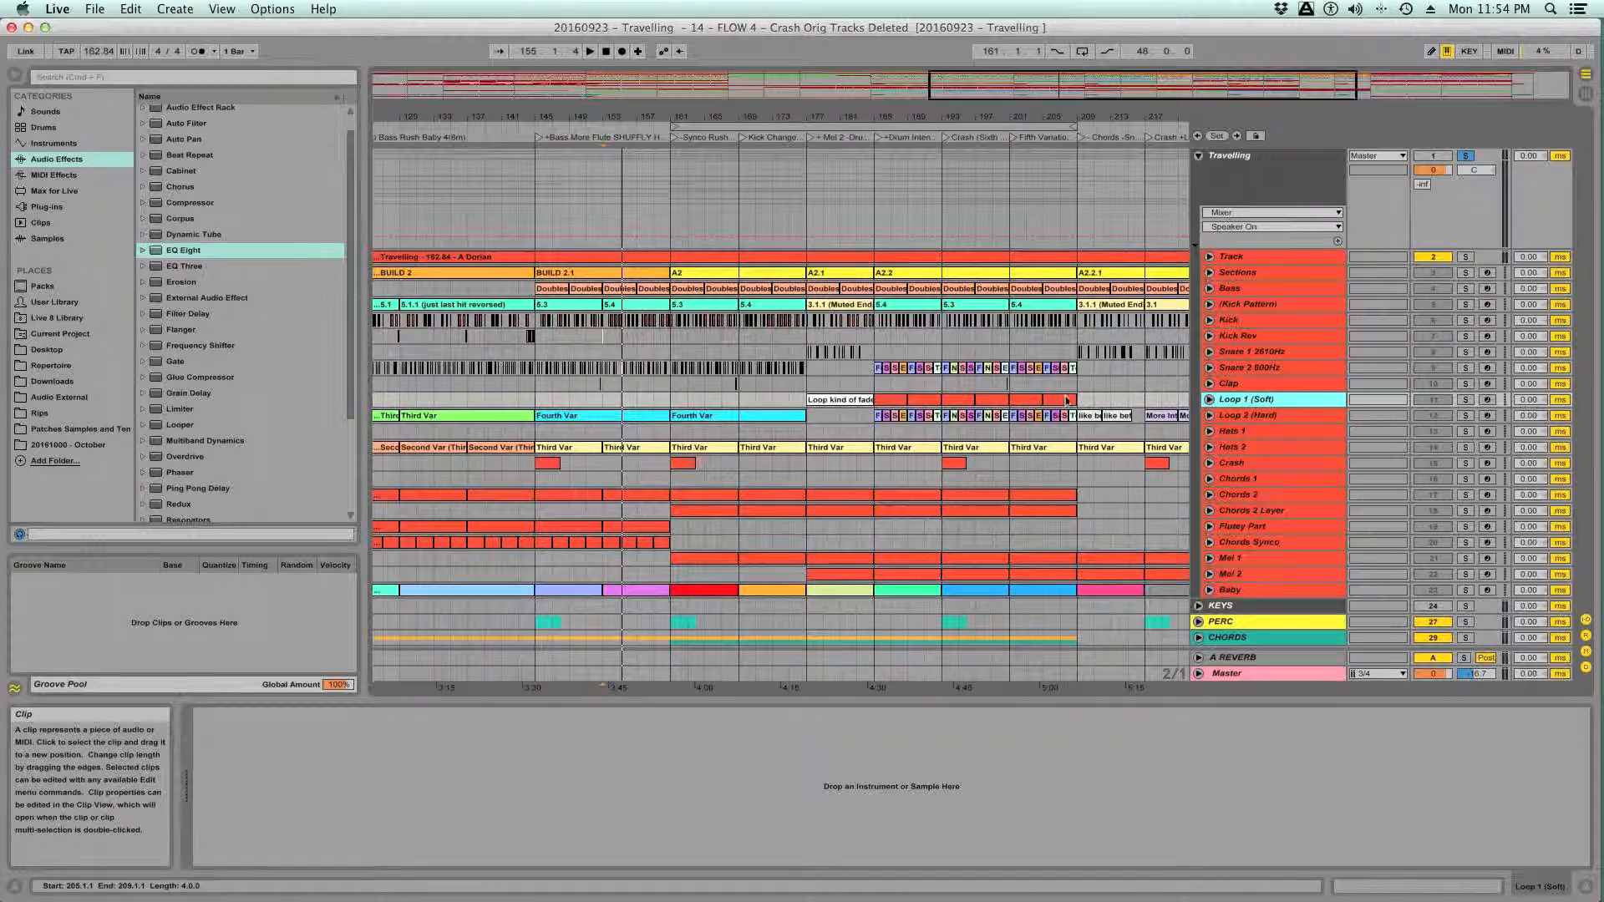
pyautogui.hscroll(10, 819, 408)
pyautogui.hscroll(-10, 819, 408)
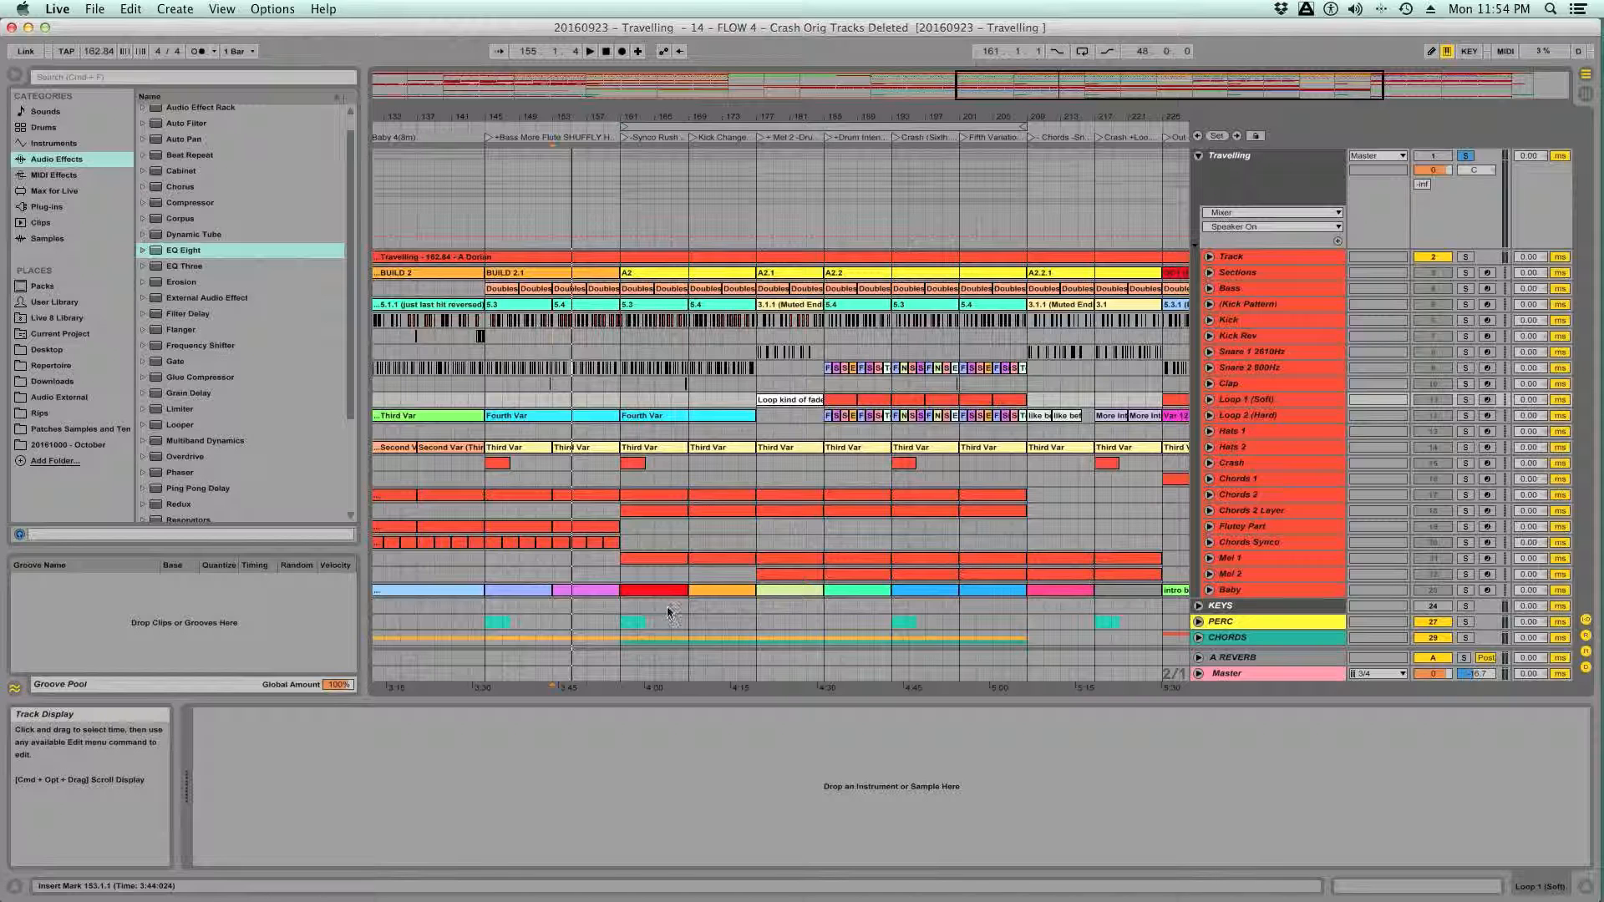
# - Examine the Baby clips in A2 to A2.2, and check the Chords 2 Layer and Fluty Part tracks around bar 161 in the full arrangement
pyautogui.moveTo(743, 117); pyautogui.dragTo(621, 169)
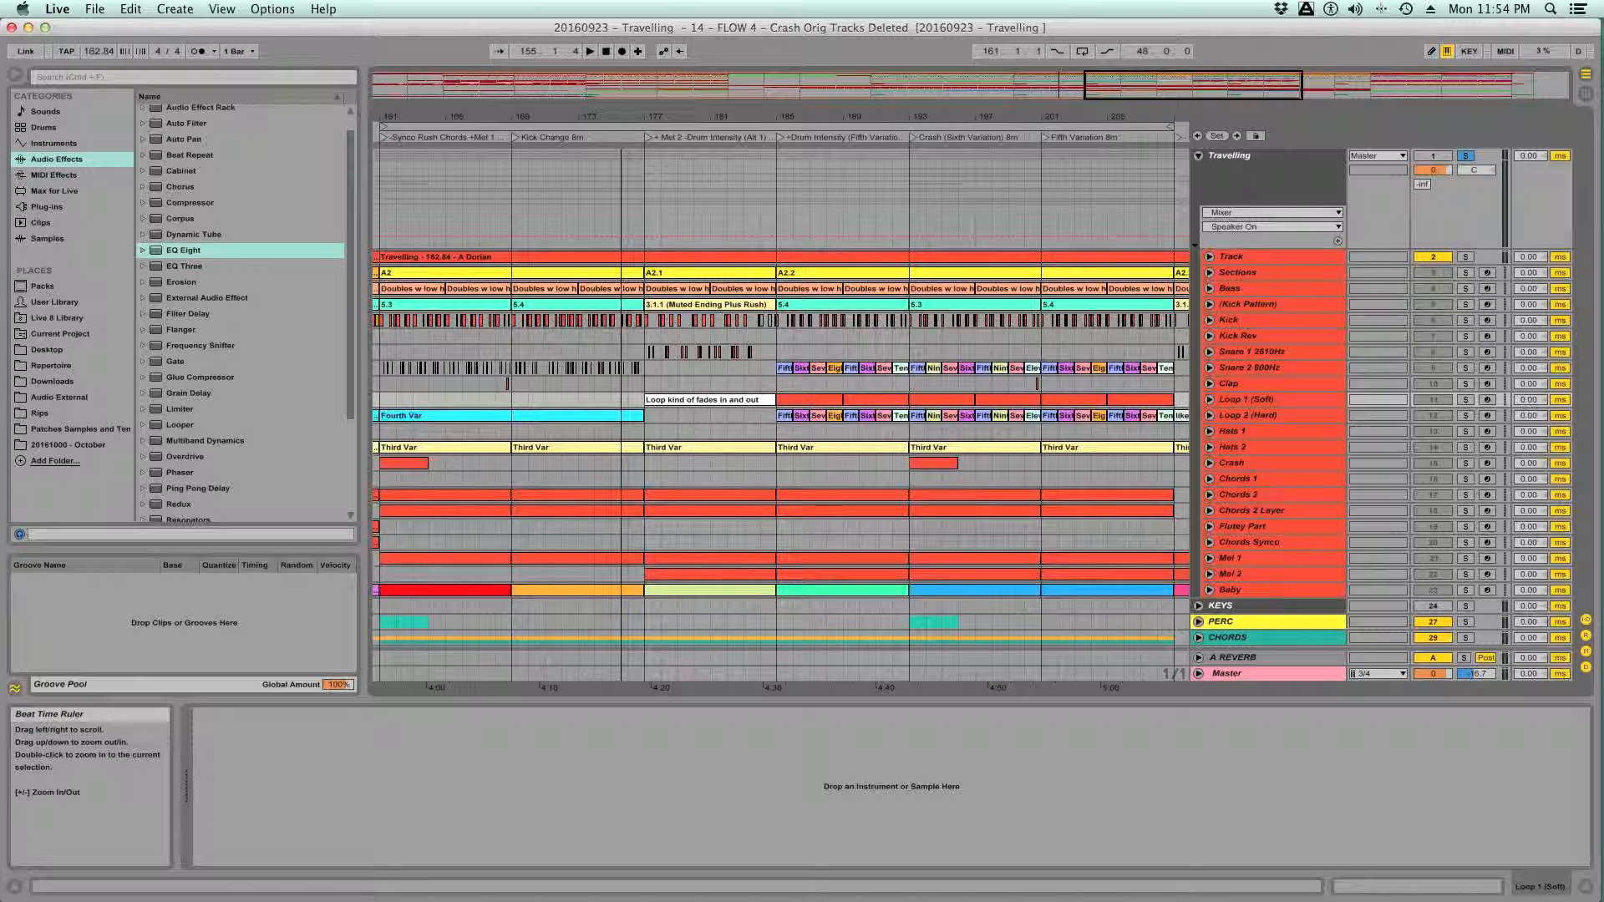
pyautogui.moveTo(621, 169); pyautogui.dragTo(620, 148)
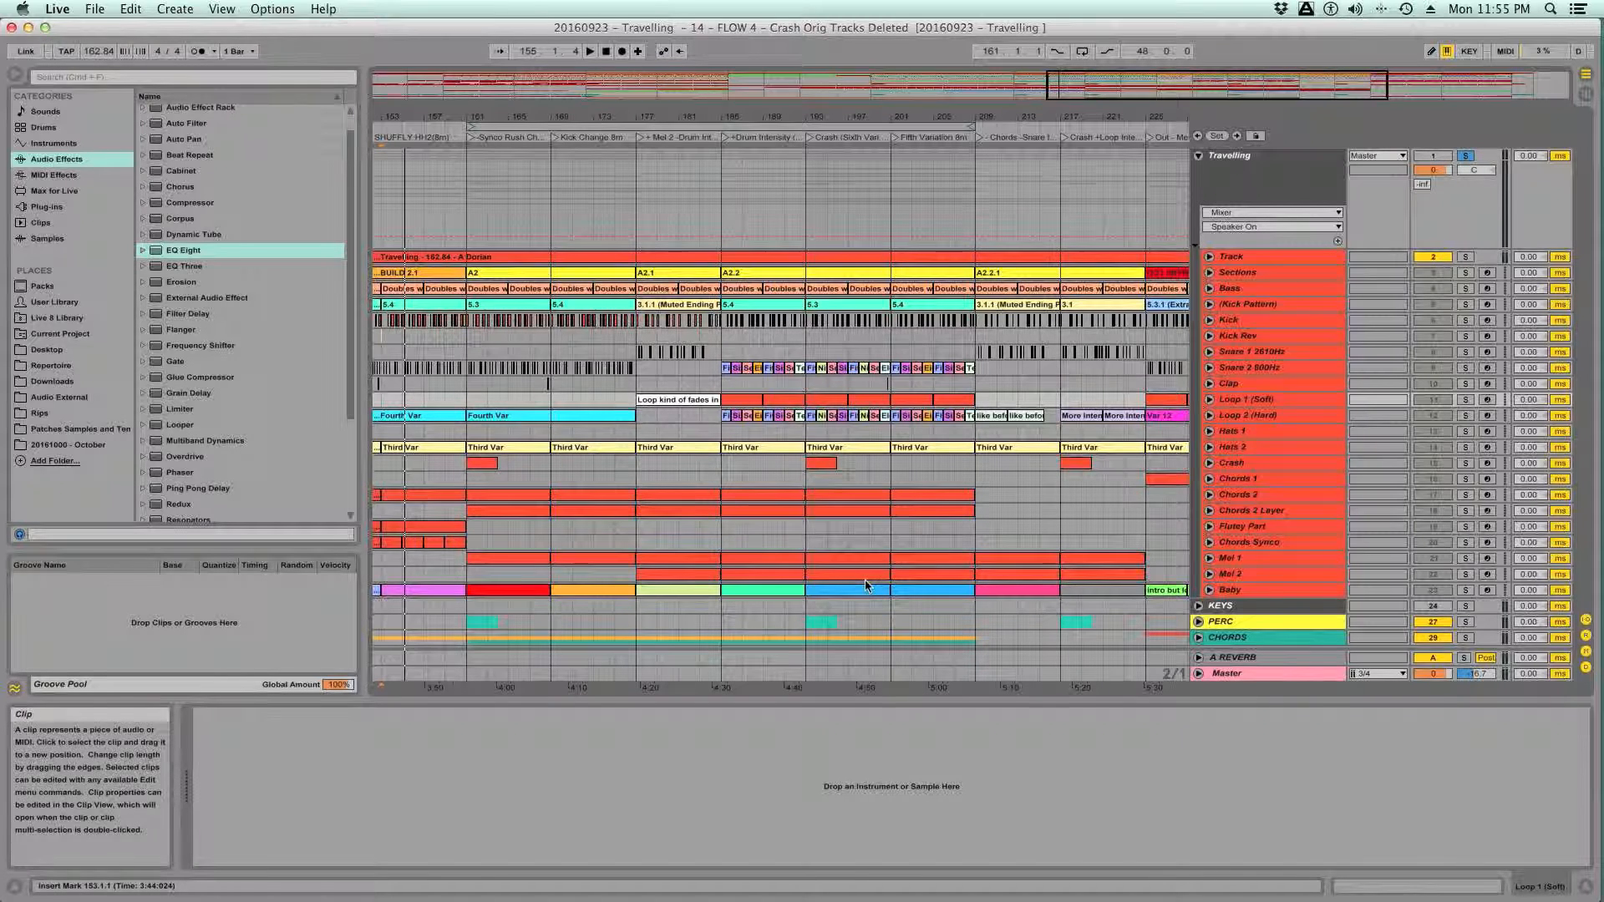
pyautogui.click(823, 594)
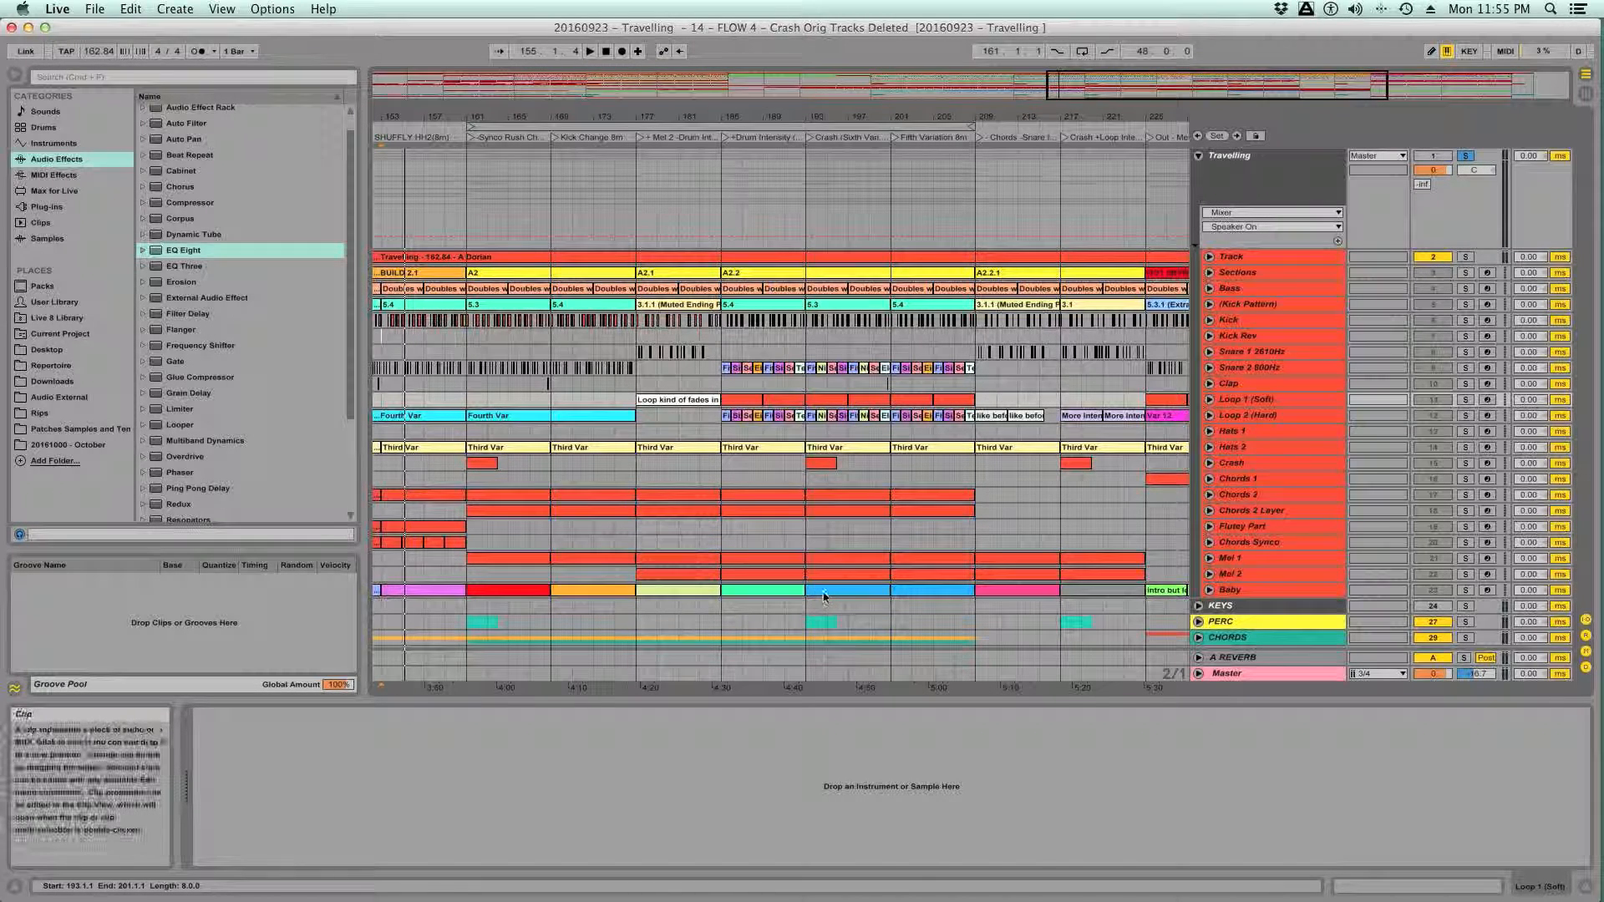
pyautogui.moveTo(915, 113); pyautogui.dragTo(830, 155)
pyautogui.moveTo(830, 273); pyautogui.dragTo(841, 276)
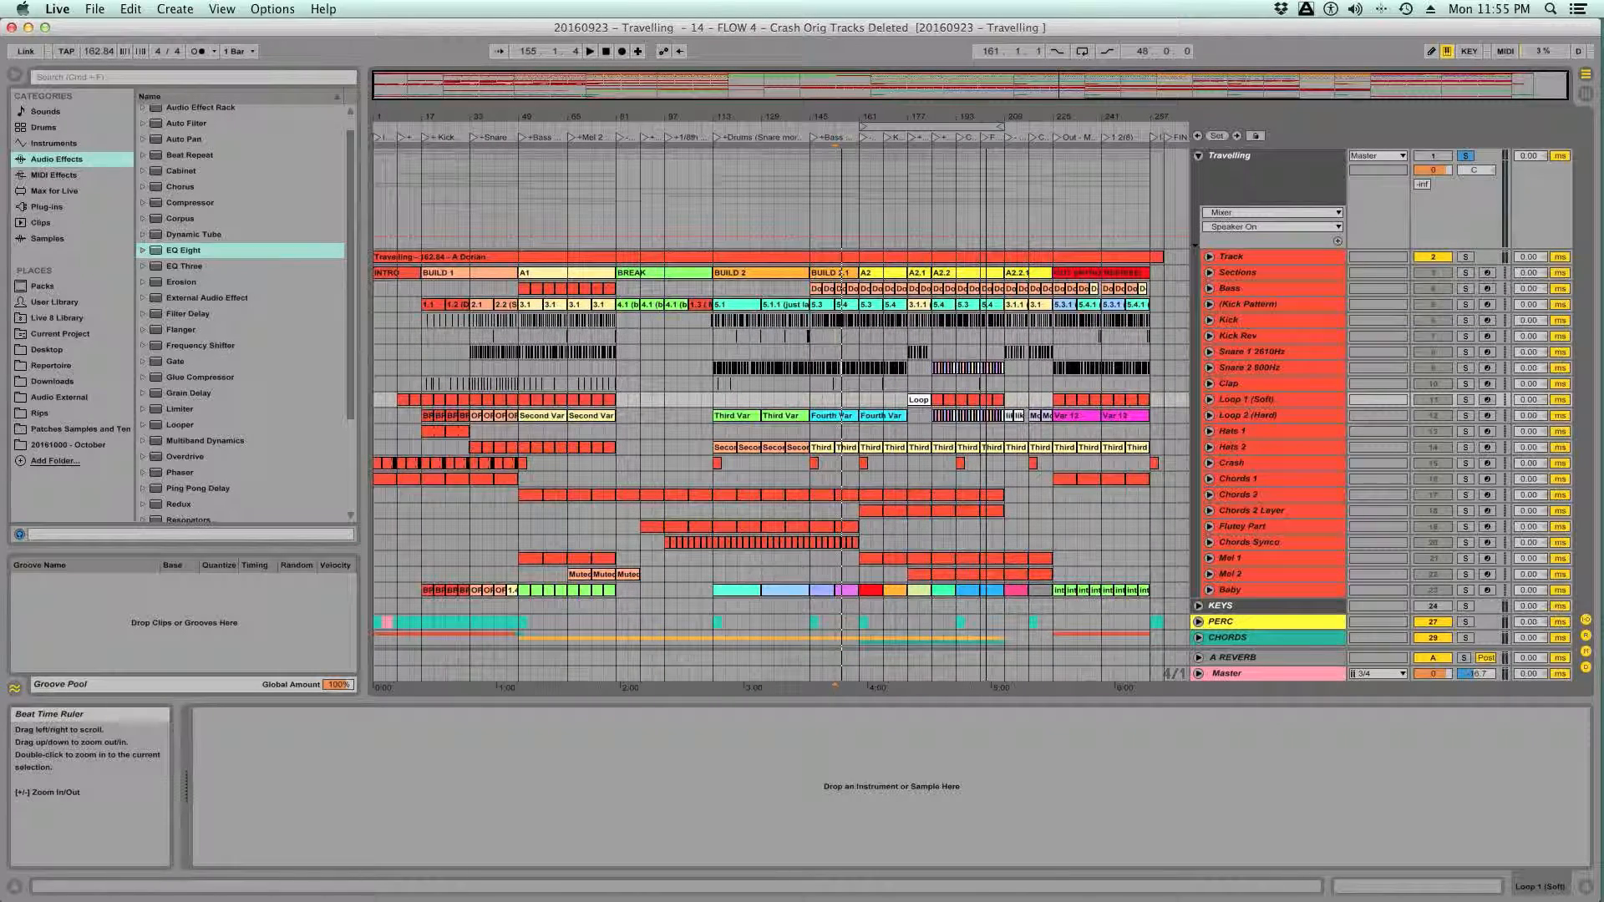
pyautogui.click(1250, 511)
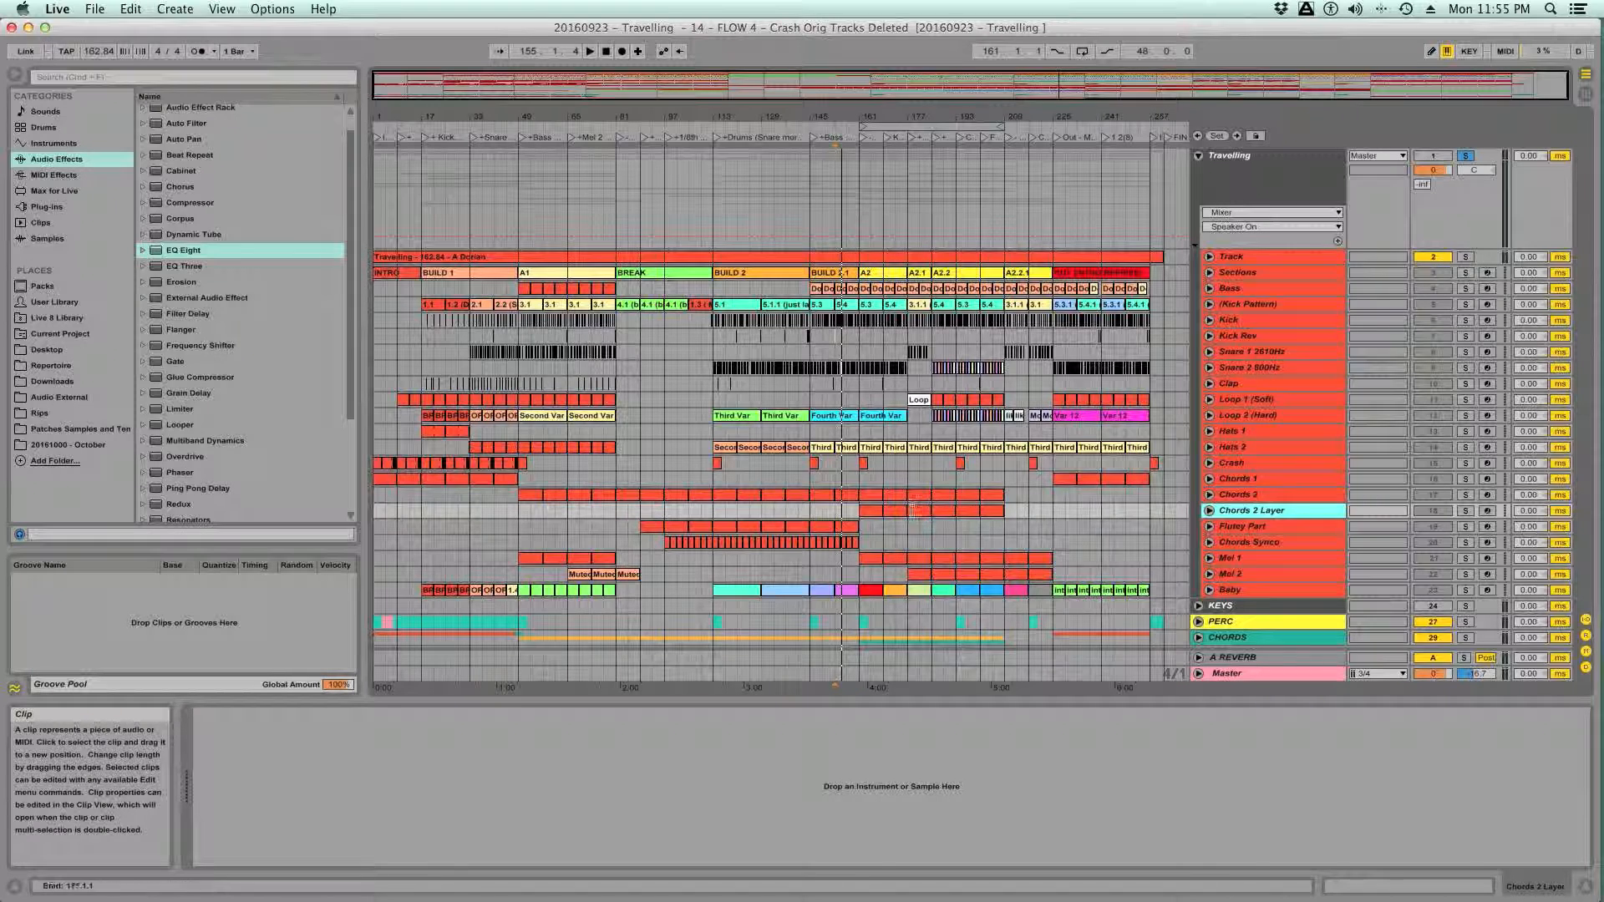
pyautogui.click(865, 527)
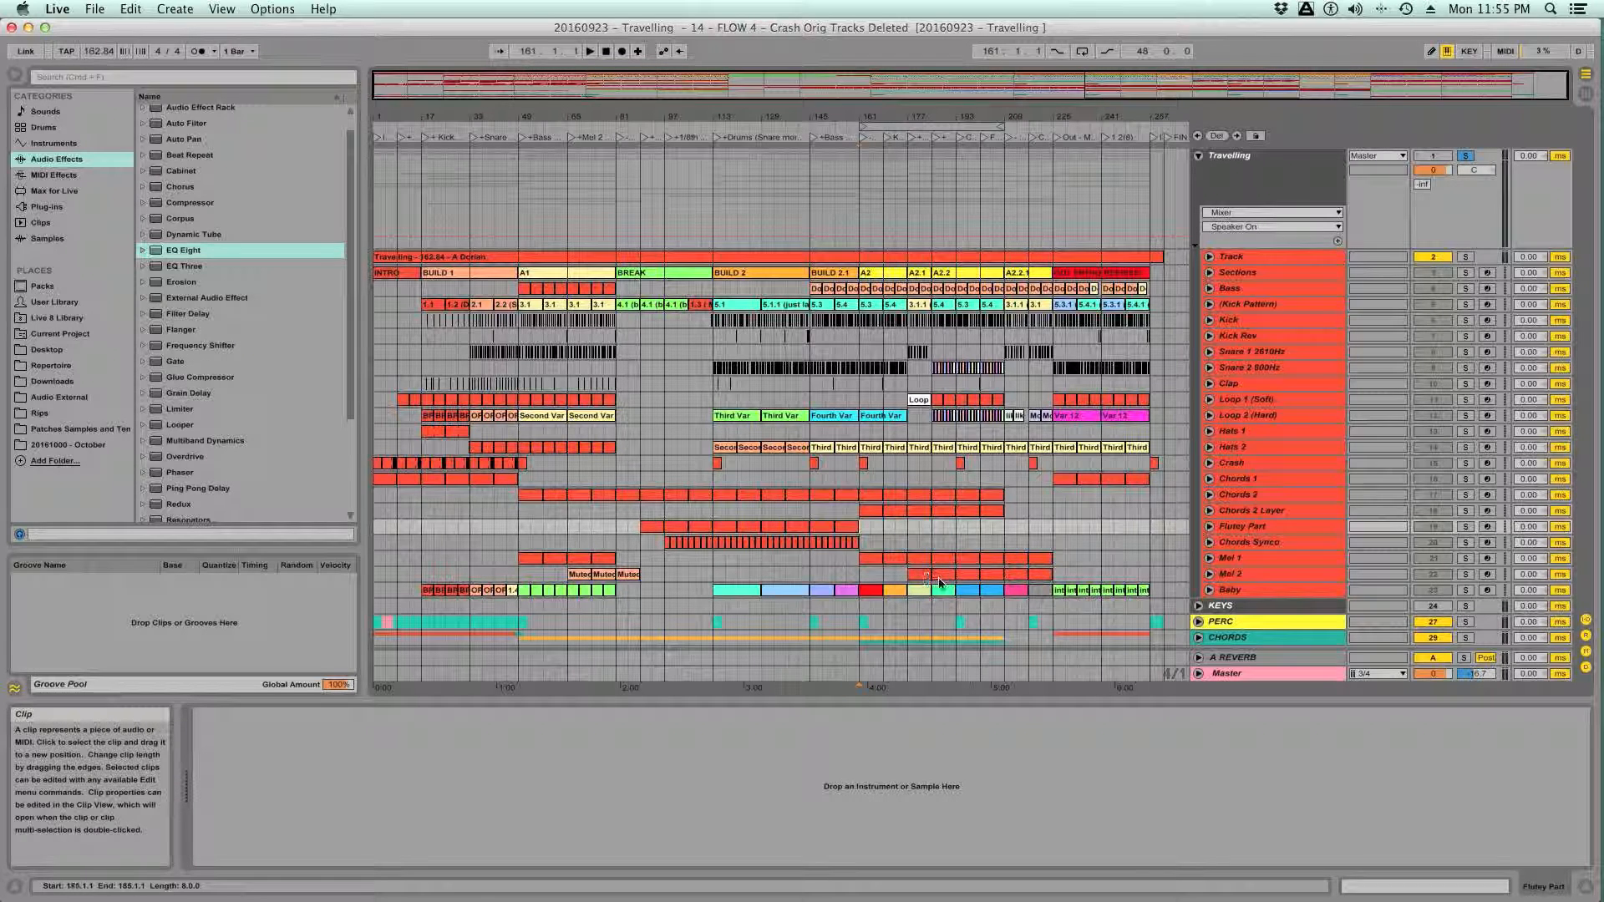
# - Play short passages from bars 177, 161 and 185 to compare the starts of A2.1, A2 and A2.2
pyautogui.click(913, 543)
pyautogui.press('space')
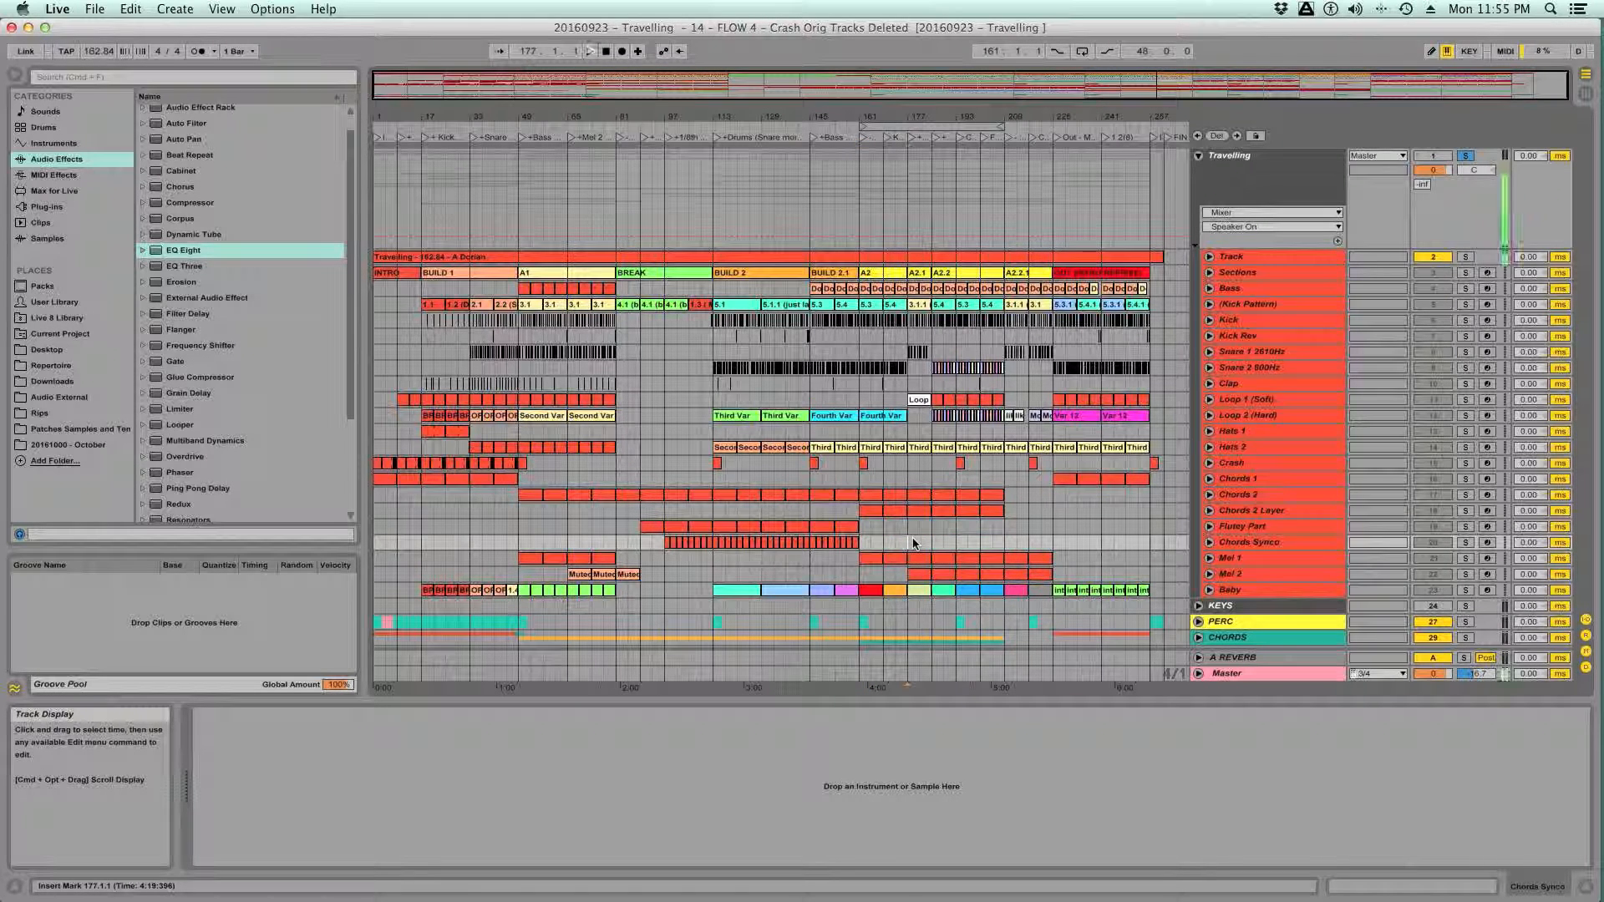
pyautogui.press('space')
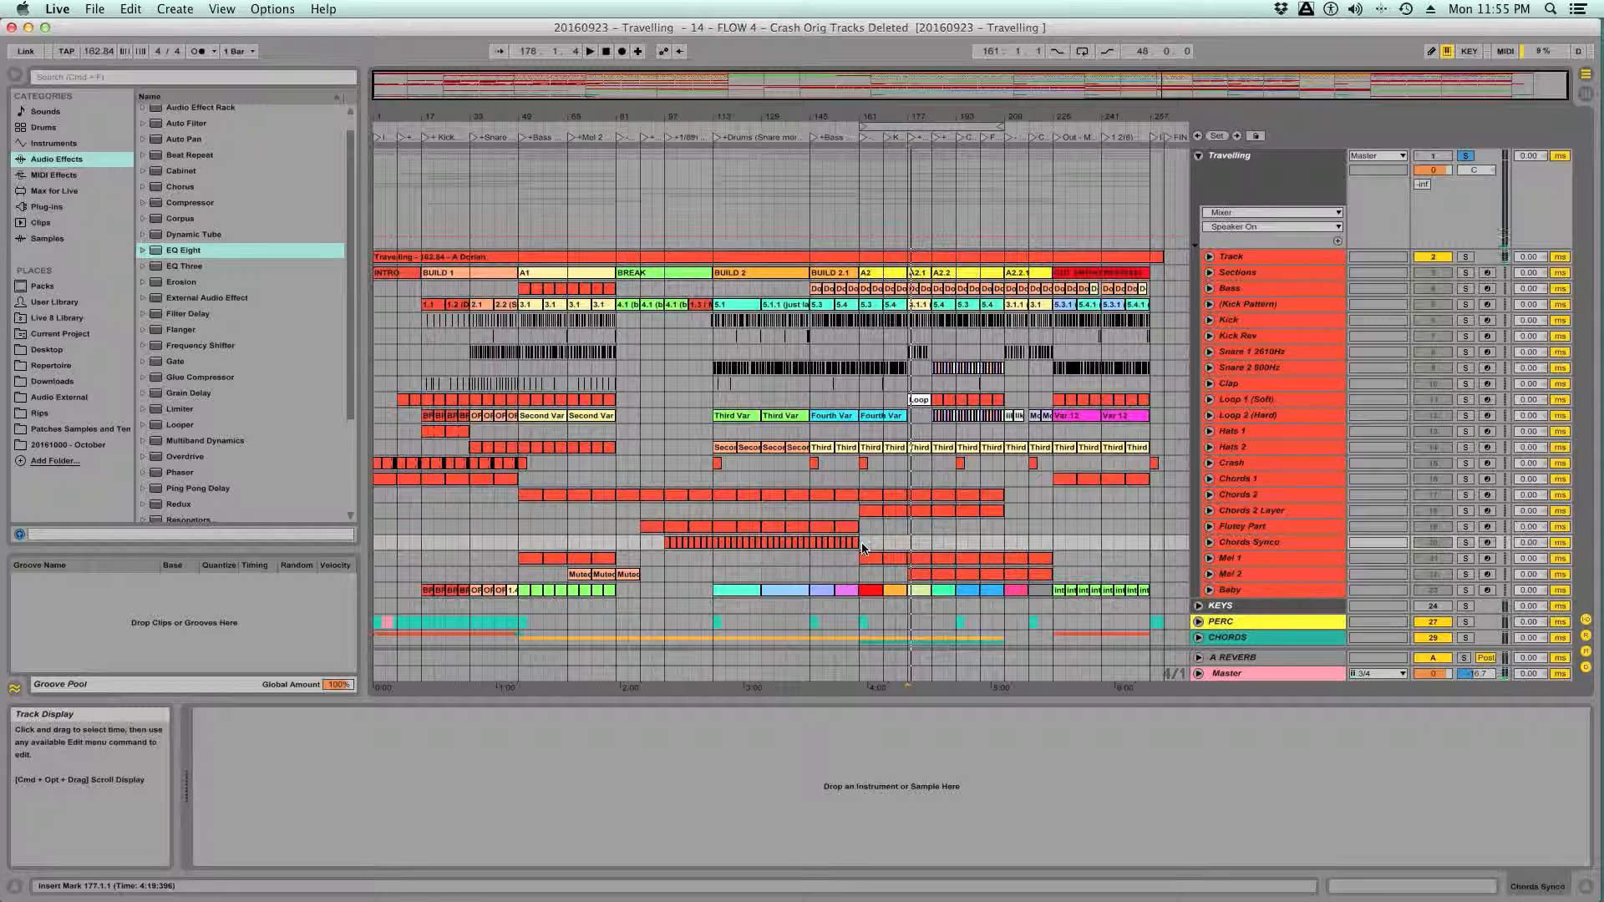
pyautogui.click(863, 547)
pyautogui.press('space')
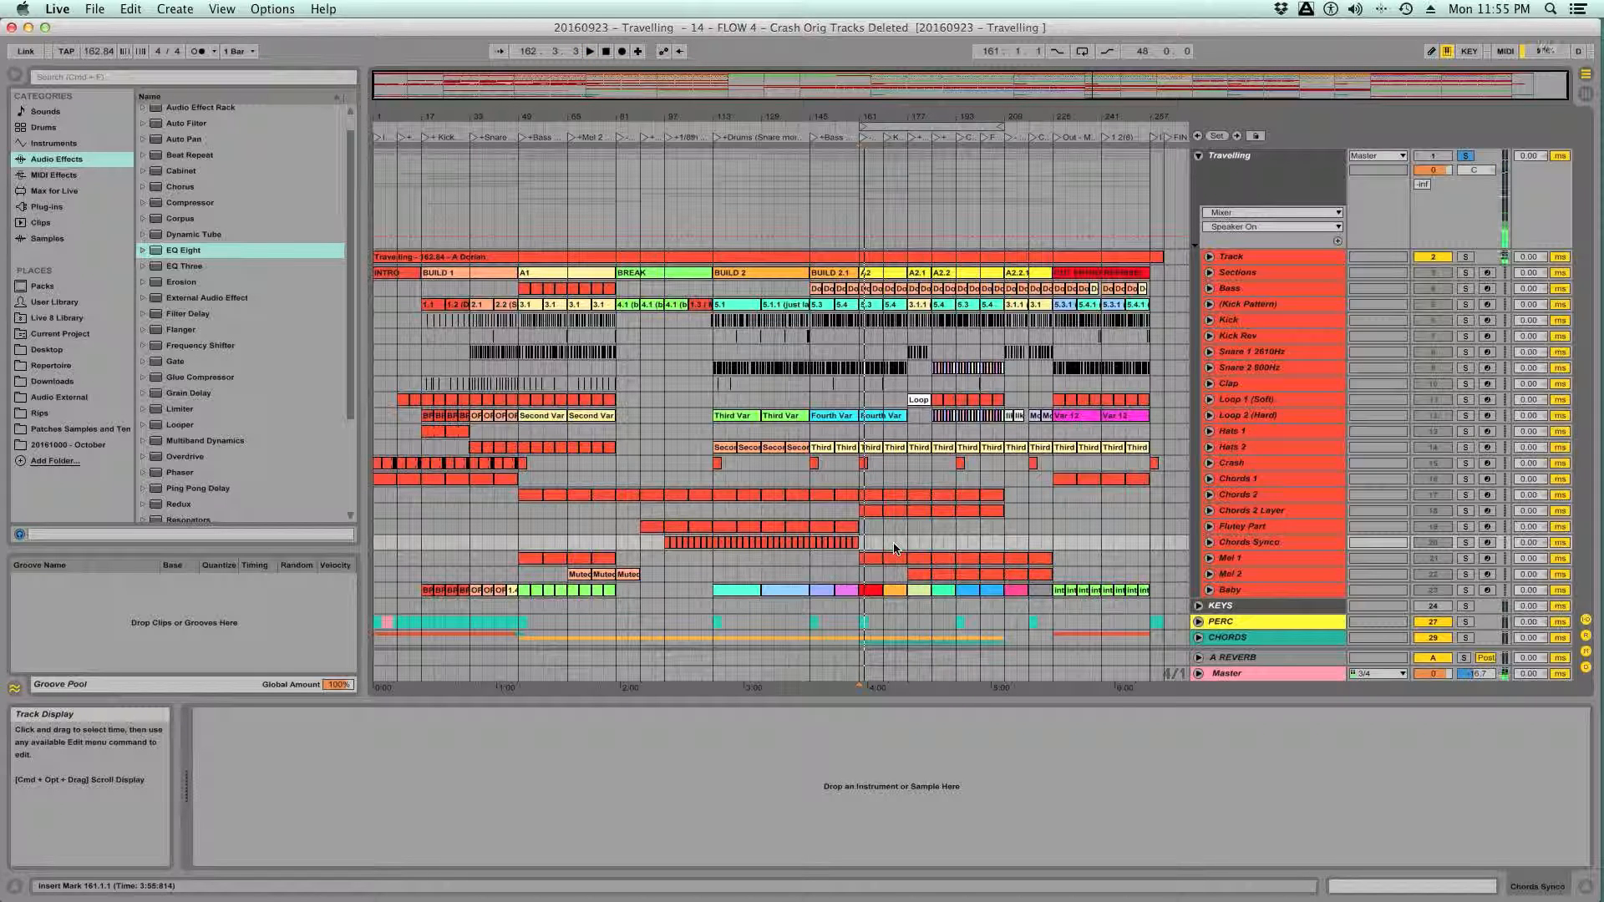
pyautogui.click(907, 545)
pyautogui.press('space')
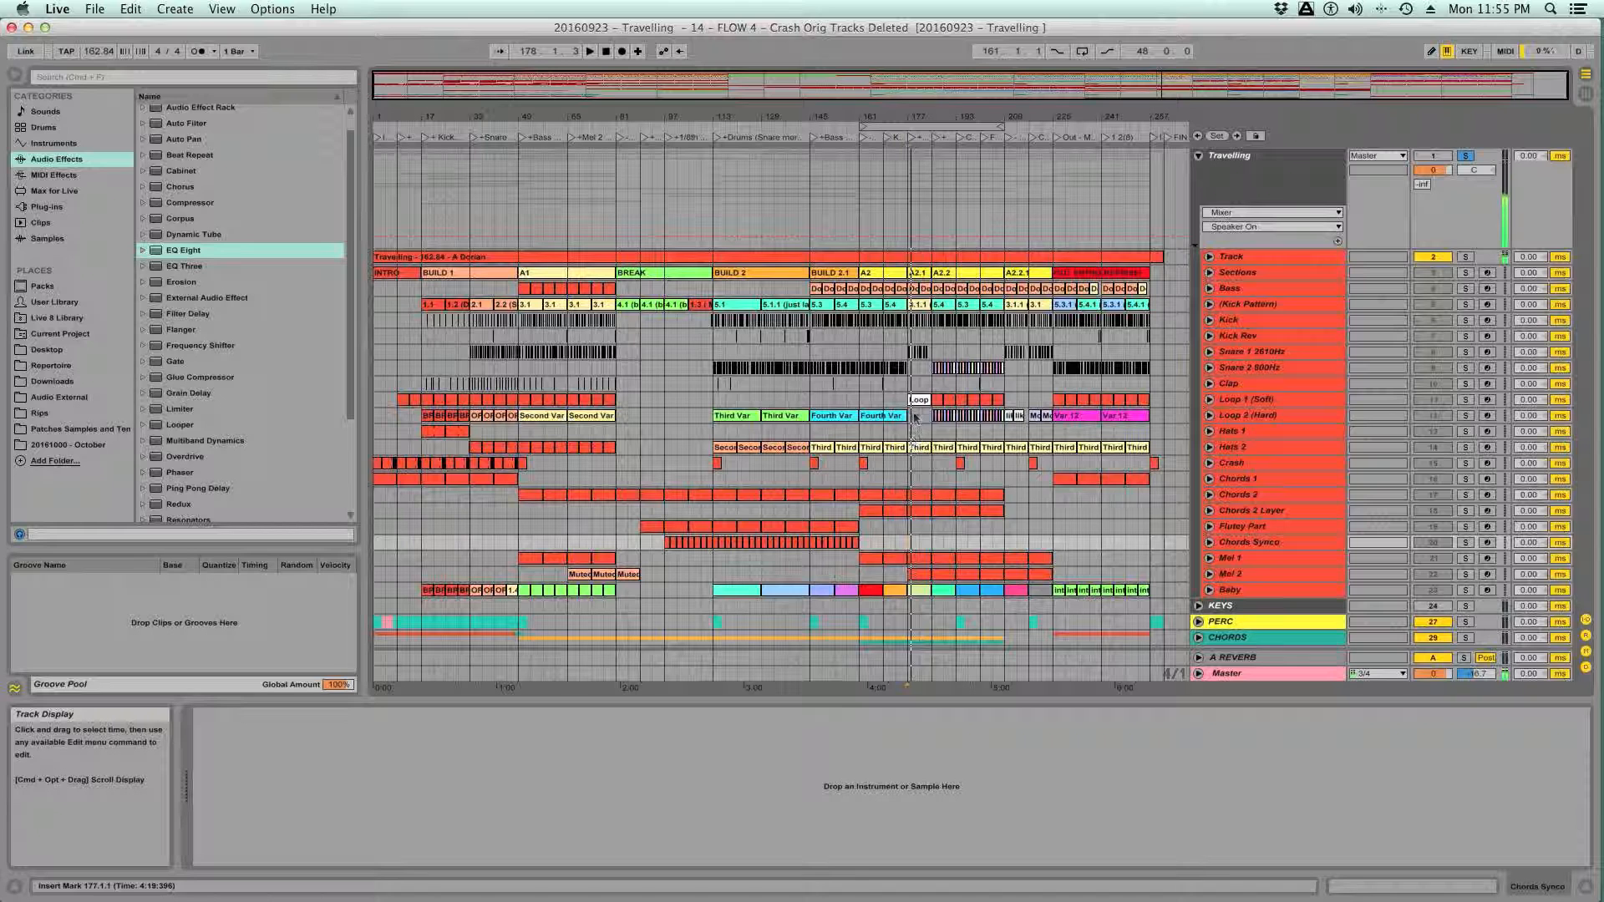
pyautogui.click(933, 545)
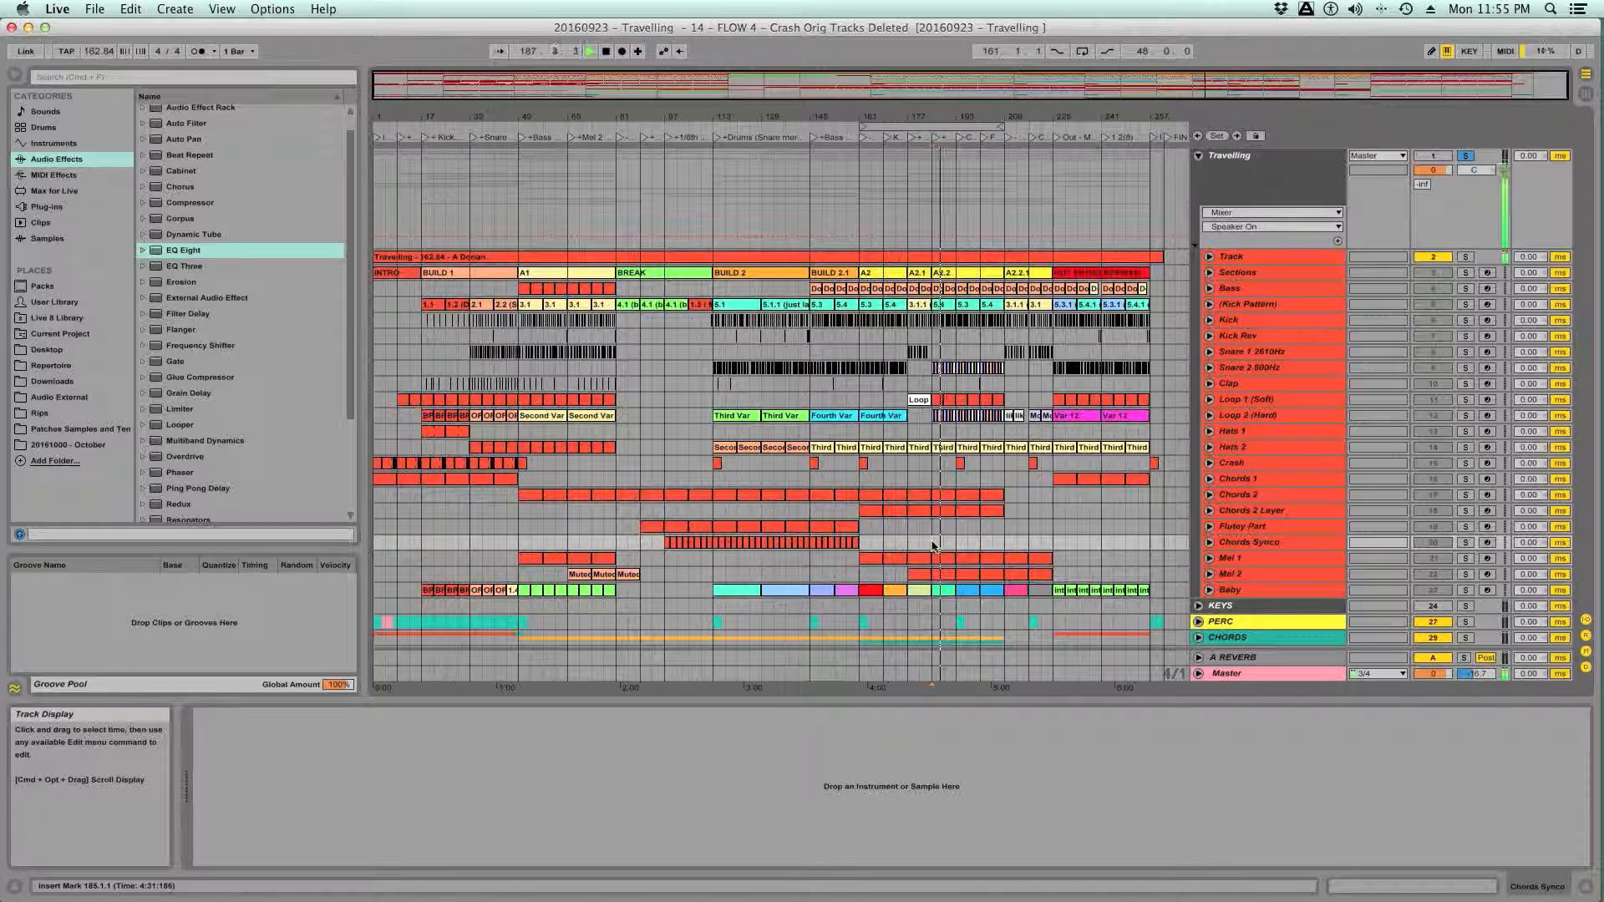
pyautogui.press('space')
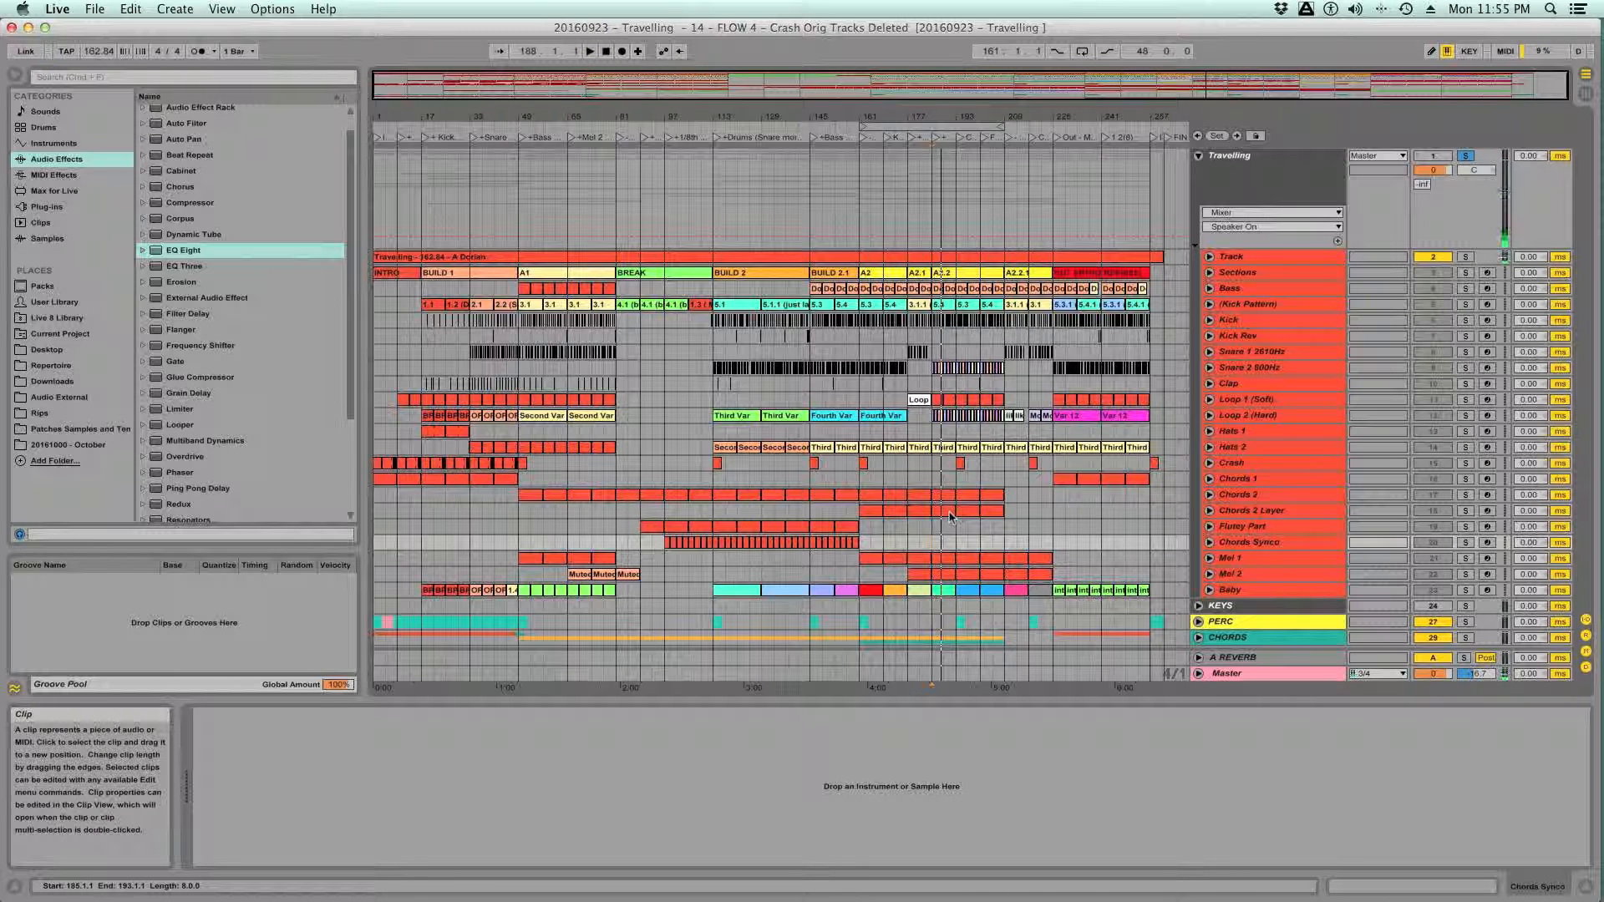
# - Play a short passage from bar 185 to hear the start of the A2.2 section again
pyautogui.moveTo(922, 113); pyautogui.dragTo(863, 137)
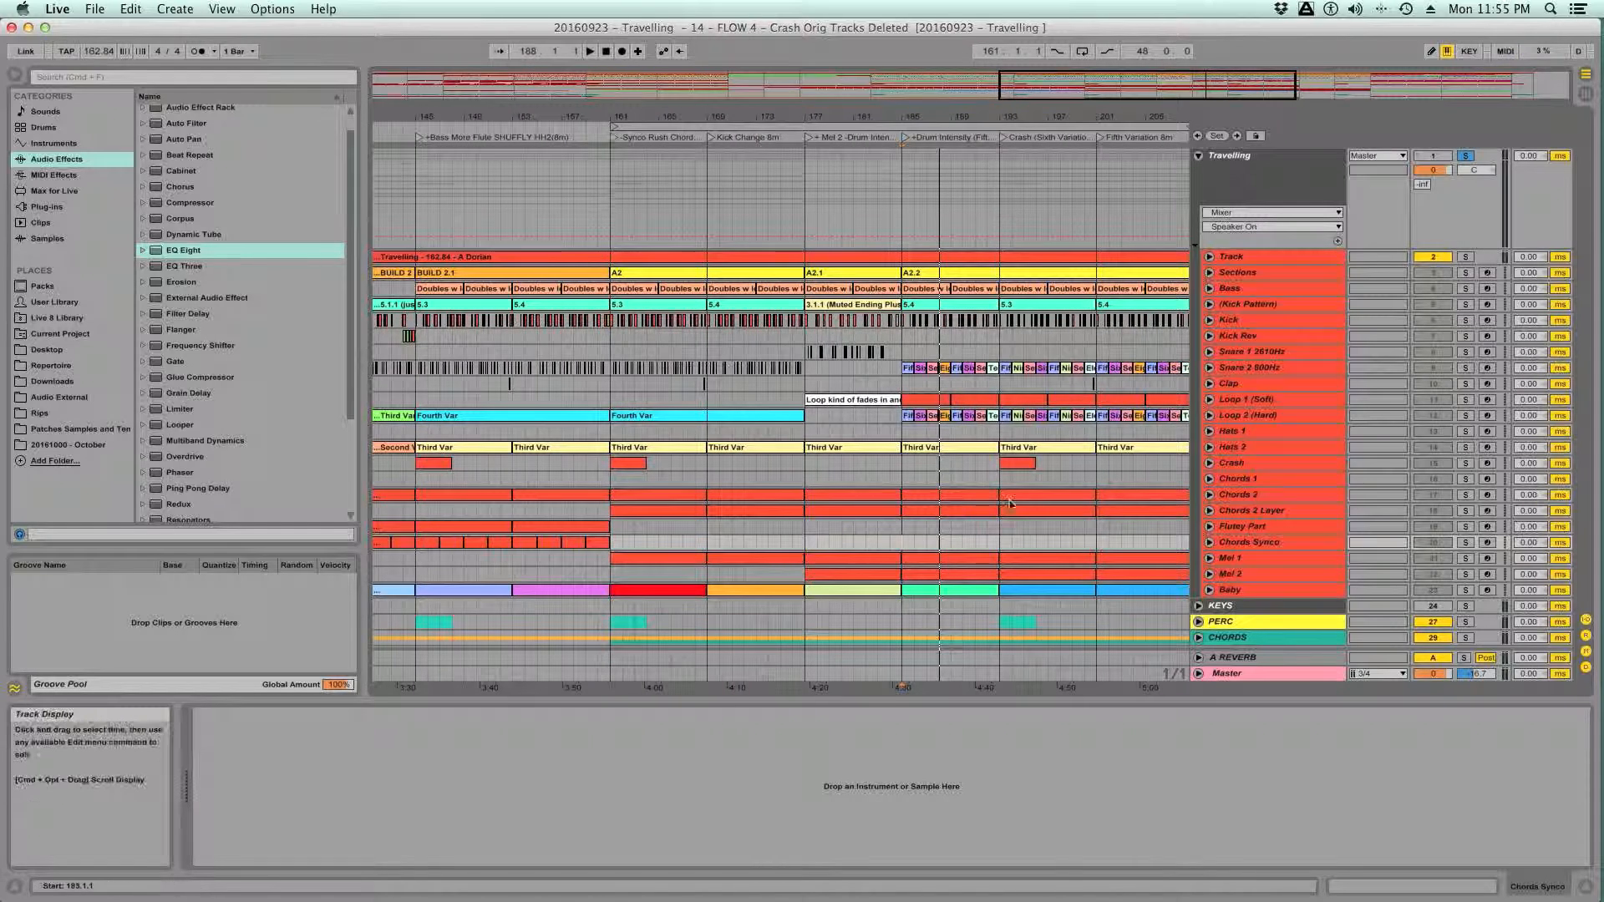
pyautogui.press('space')
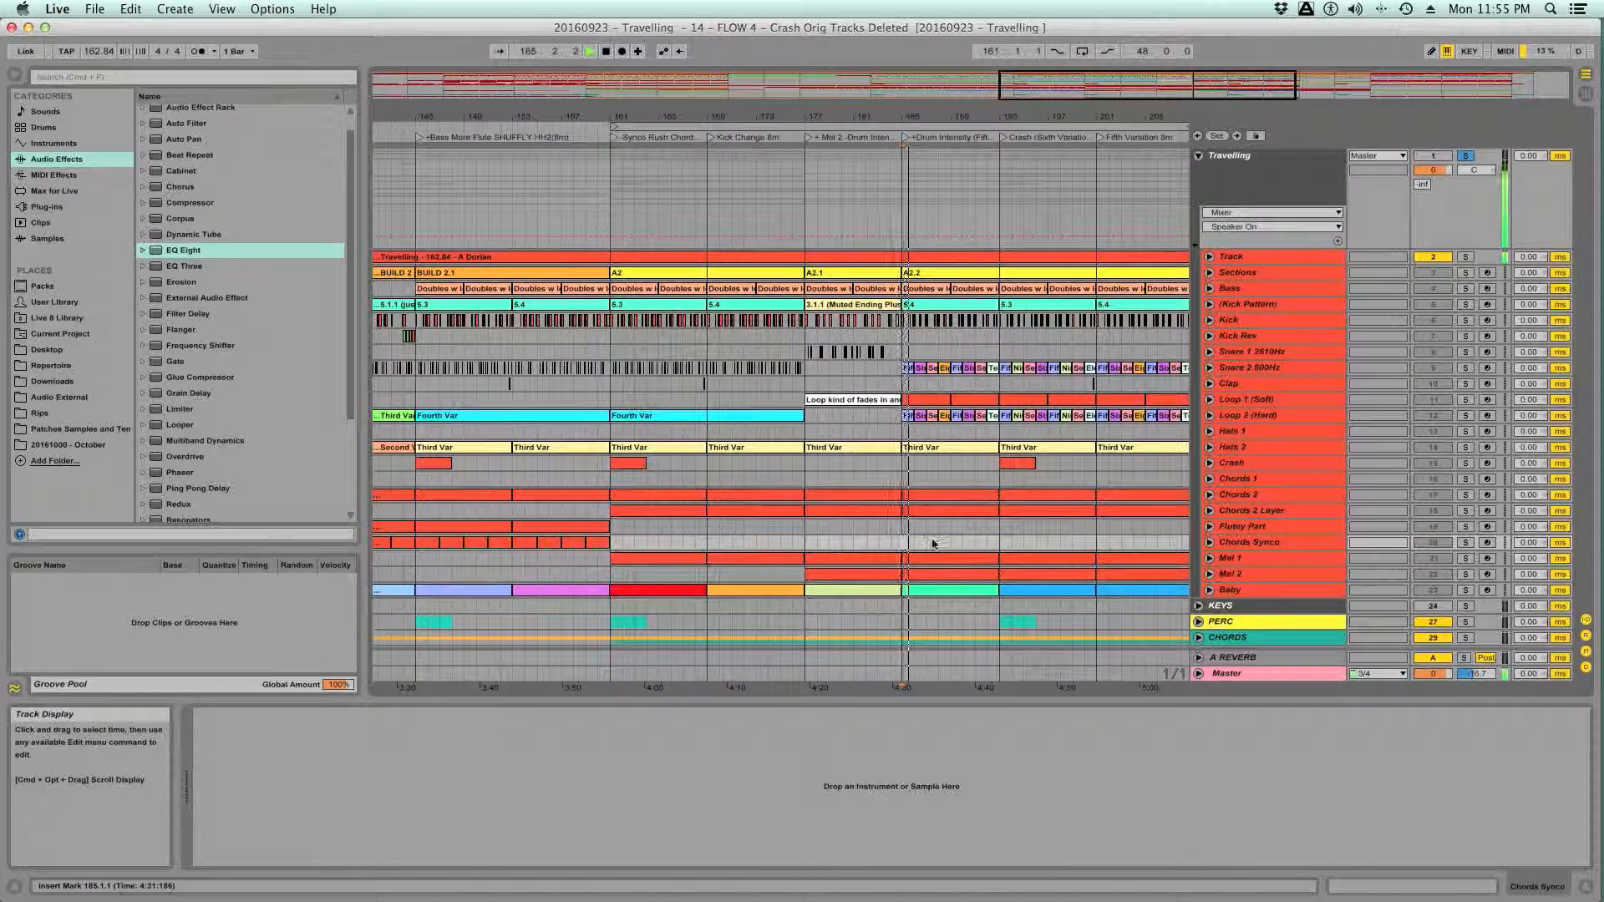
pyautogui.press('space')
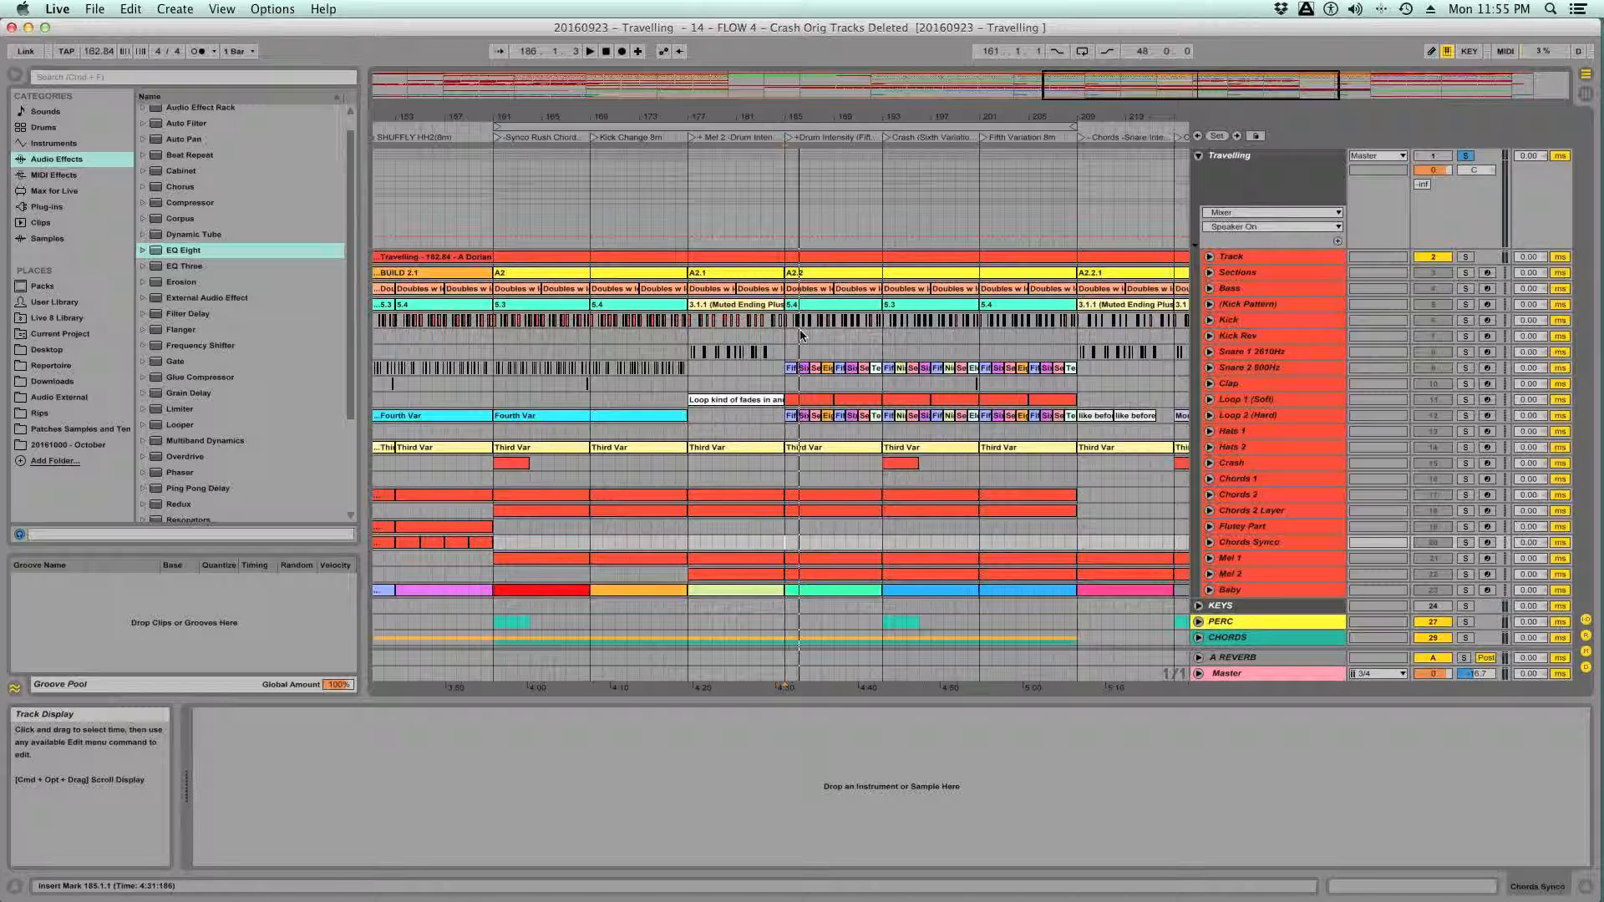
# - Select bars 185 to 209 on the Chords Synco track across A2.2 and loop that 24-bar range
pyautogui.hscroll(3, 845, 328)
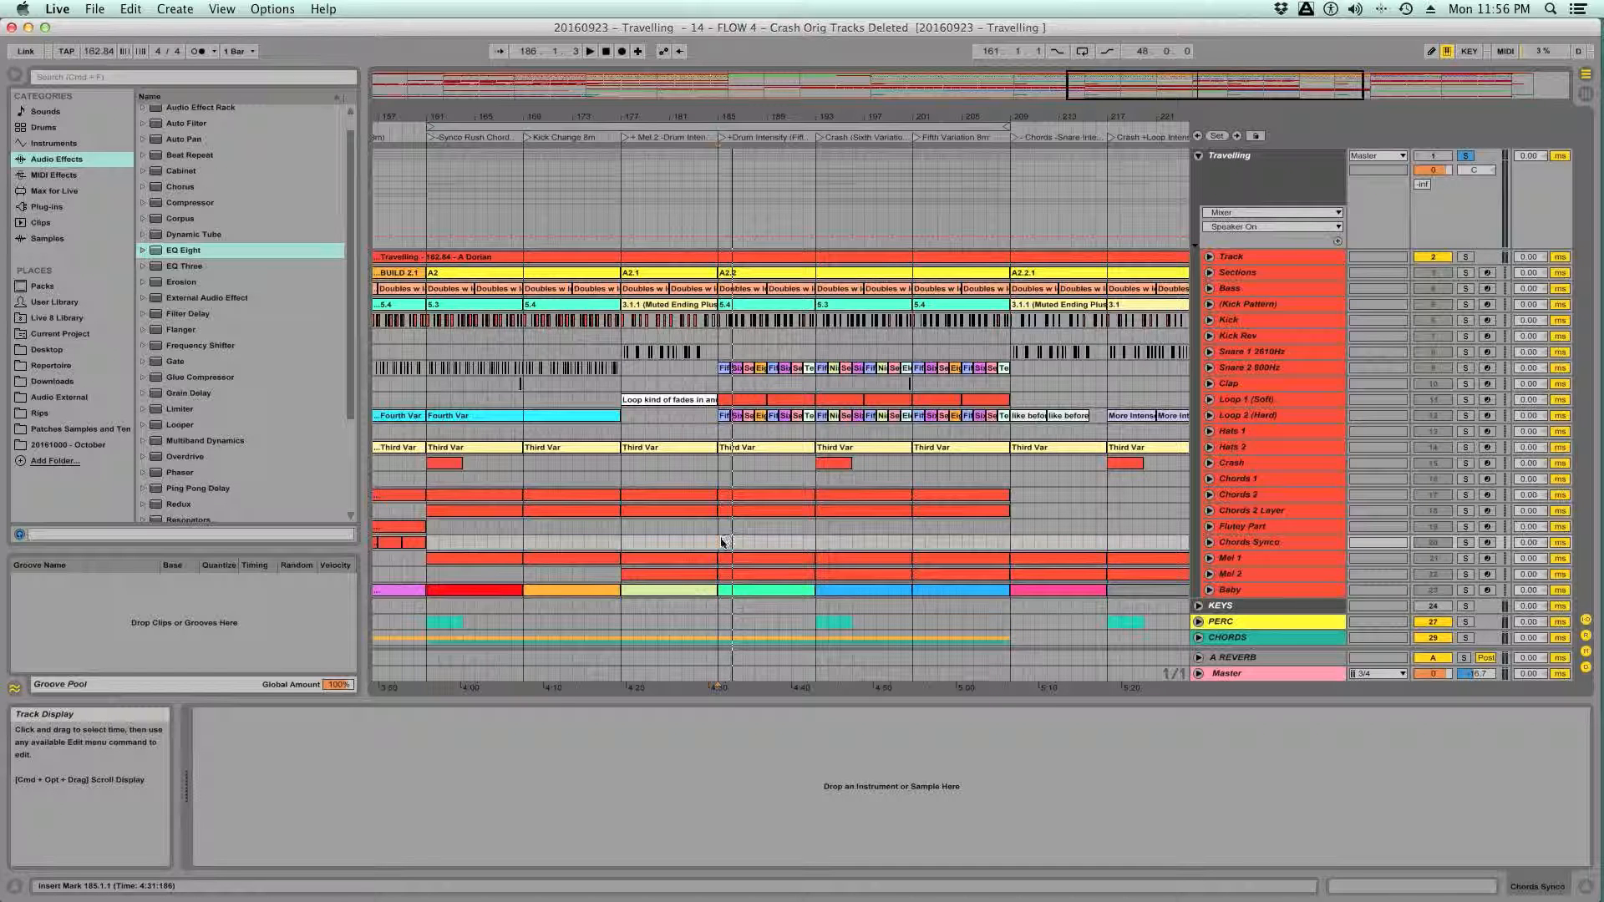
pyautogui.moveTo(717, 544); pyautogui.dragTo(809, 541)
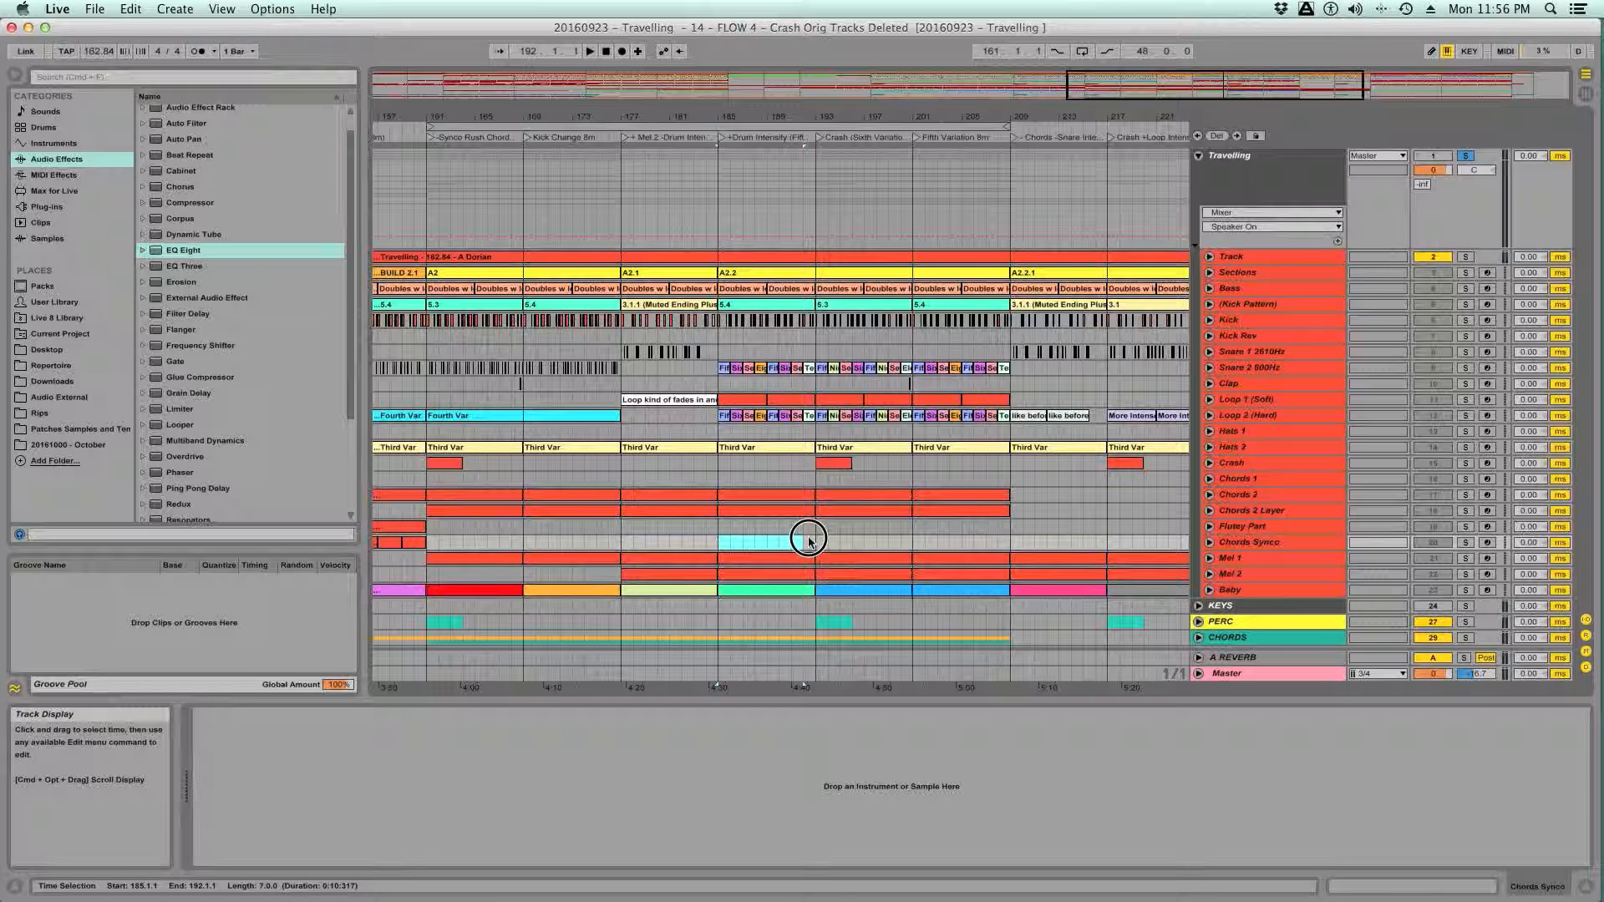
pyautogui.moveTo(809, 542); pyautogui.dragTo(1008, 541)
pyautogui.press('super+l')
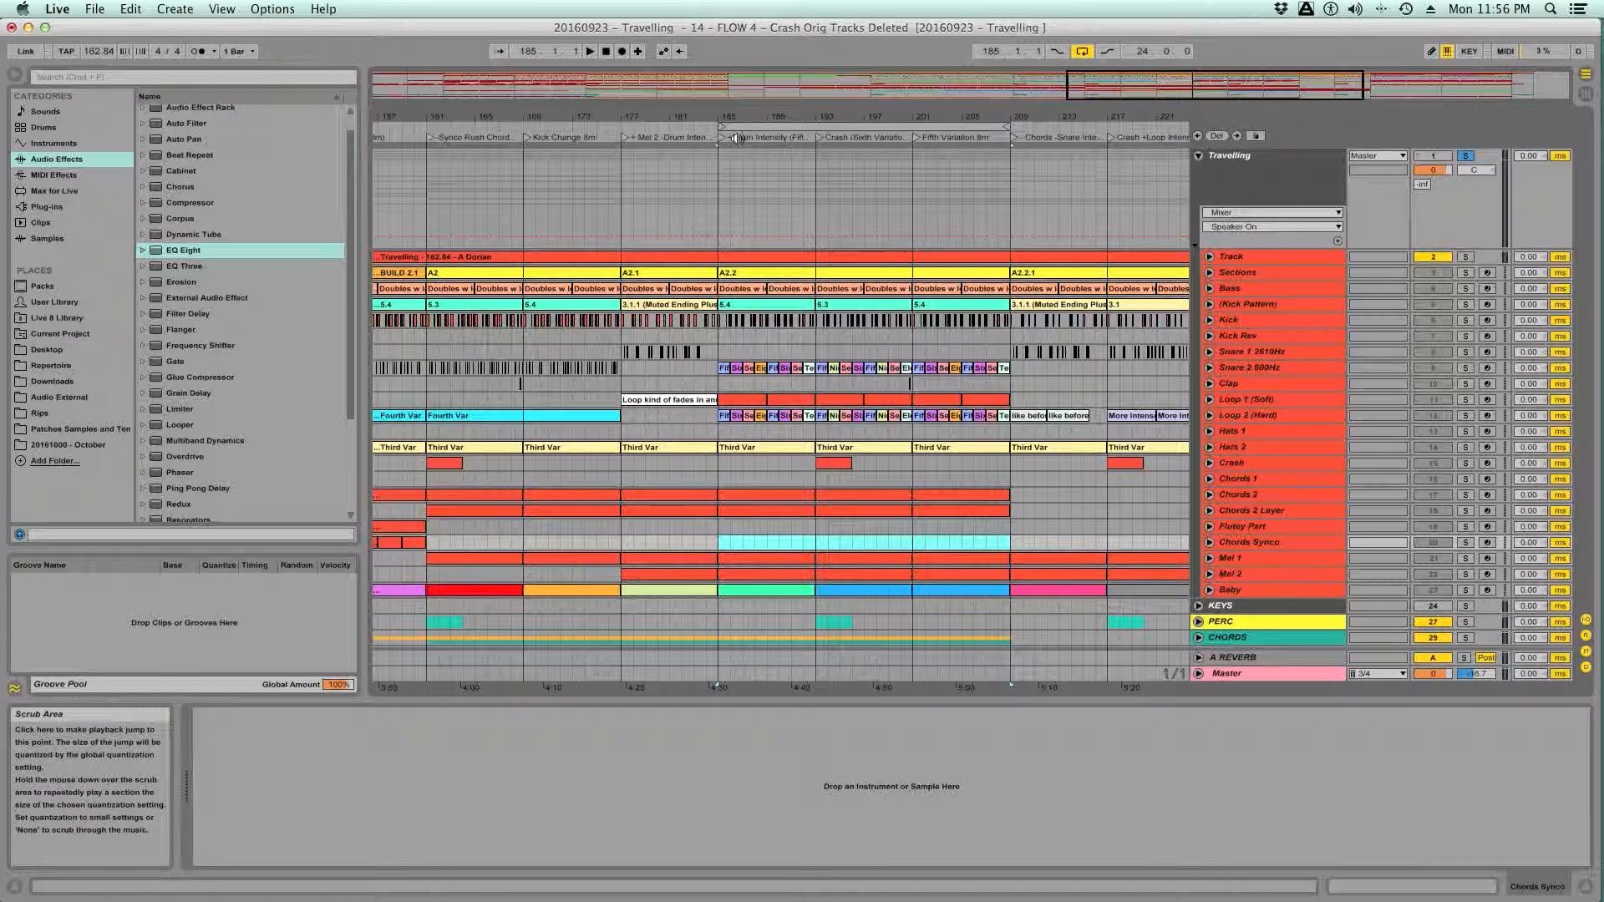
# - Return to the start of BUILD 1 around bar 17 and save the set
pyautogui.moveTo(776, 118); pyautogui.dragTo(947, 88)
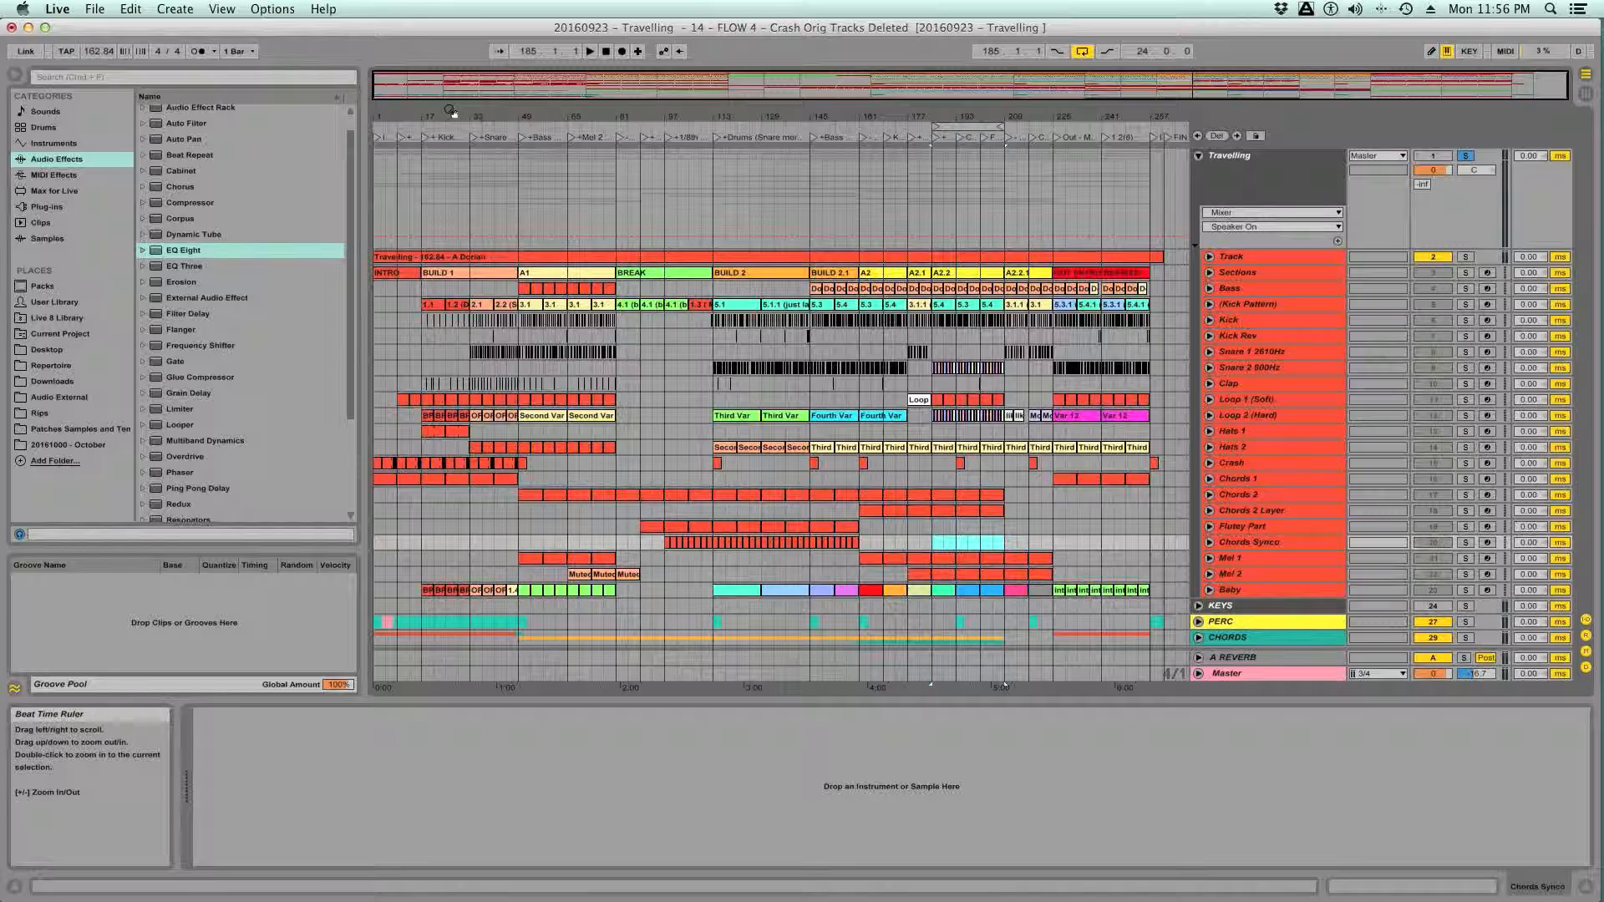
pyautogui.moveTo(436, 116); pyautogui.dragTo(727, 209)
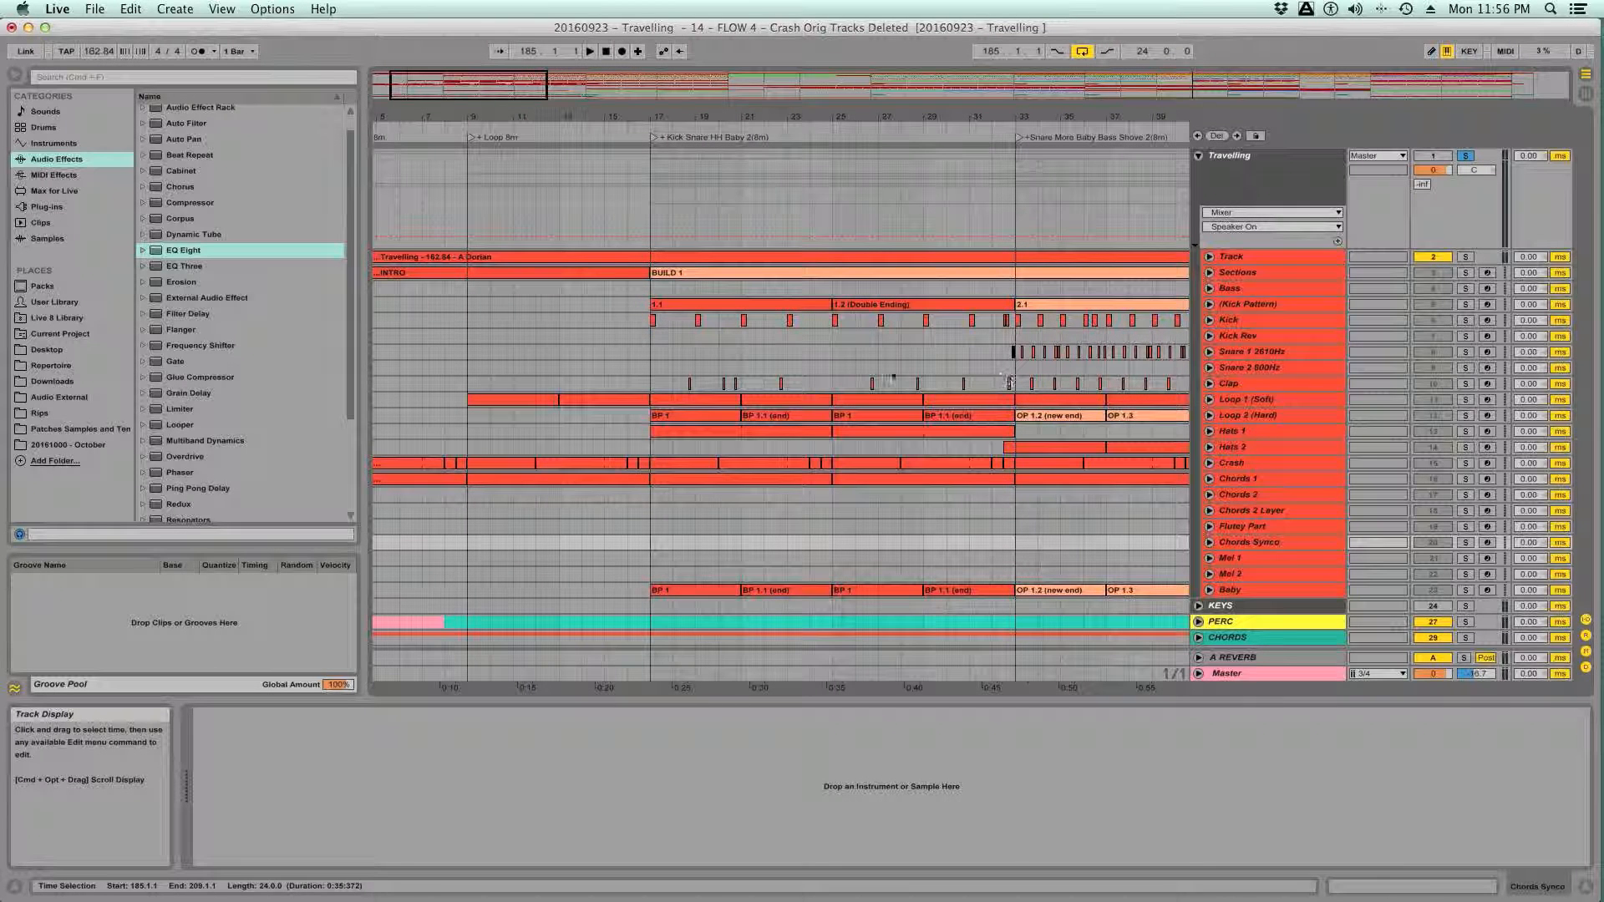
pyautogui.hscroll(2, 862, 359)
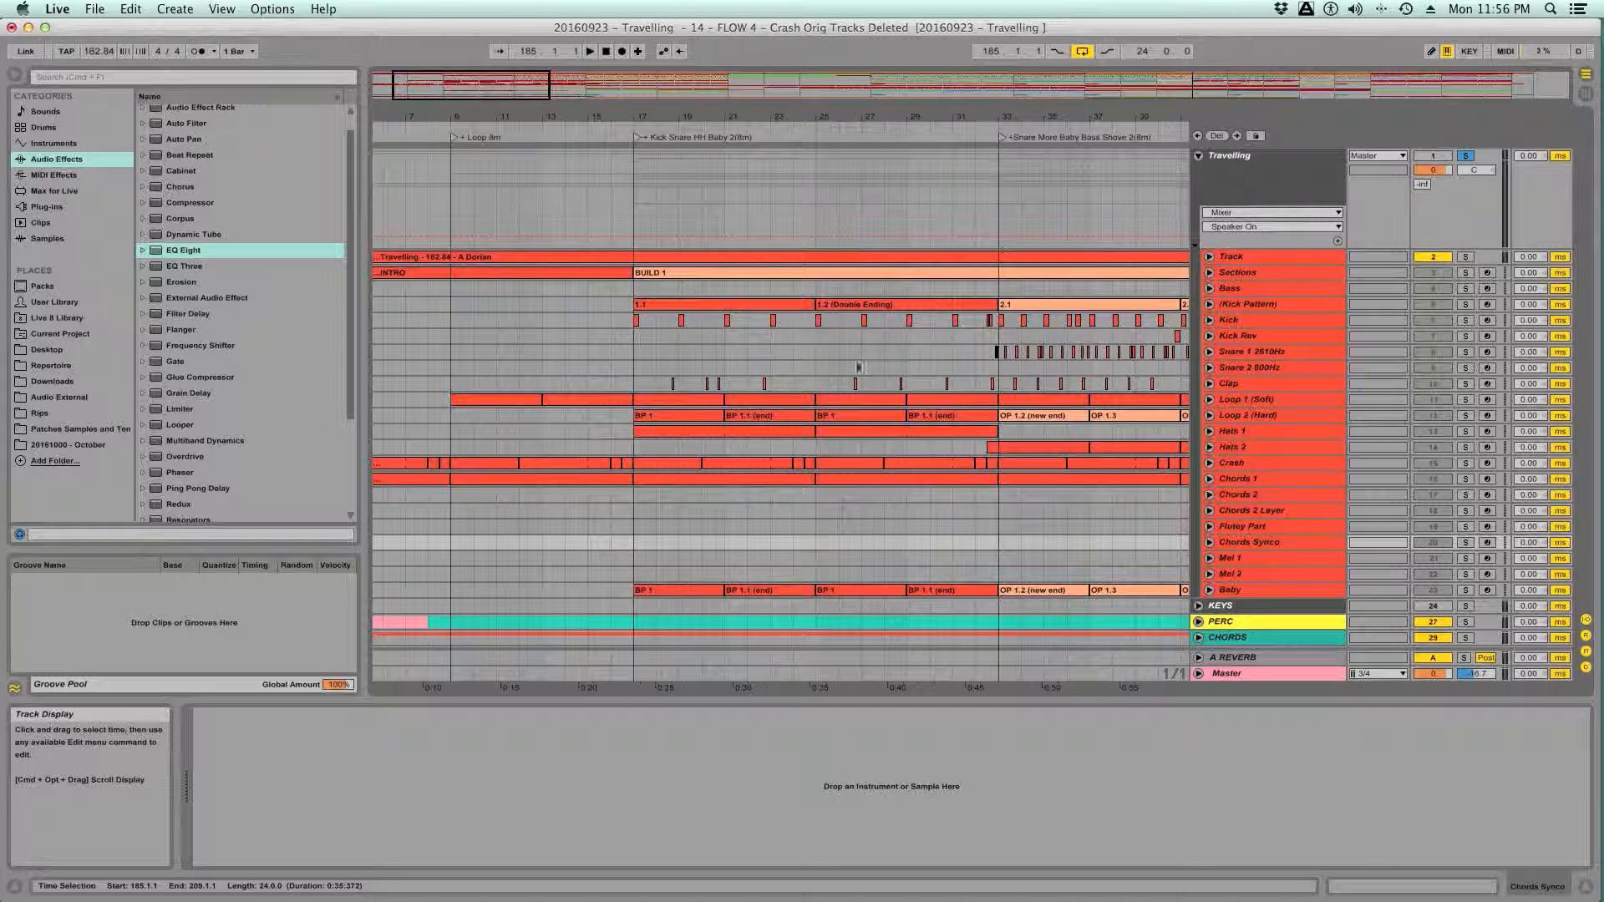
pyautogui.press('super+s')
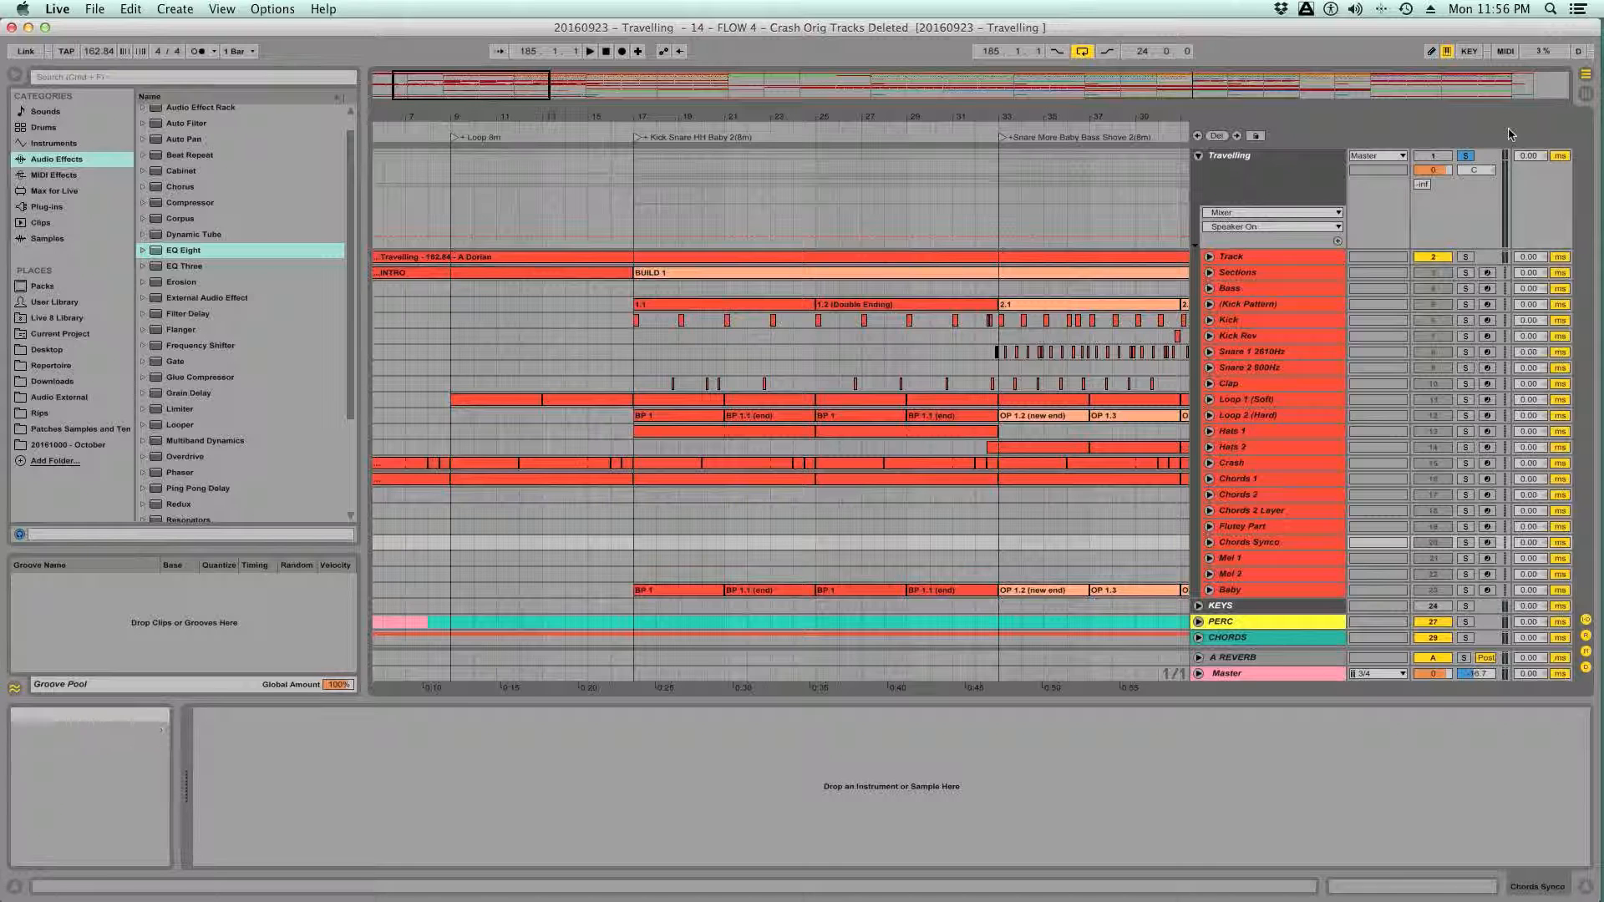
# - Play a short passage of BUILD 1 from bar 17
pyautogui.click(634, 356)
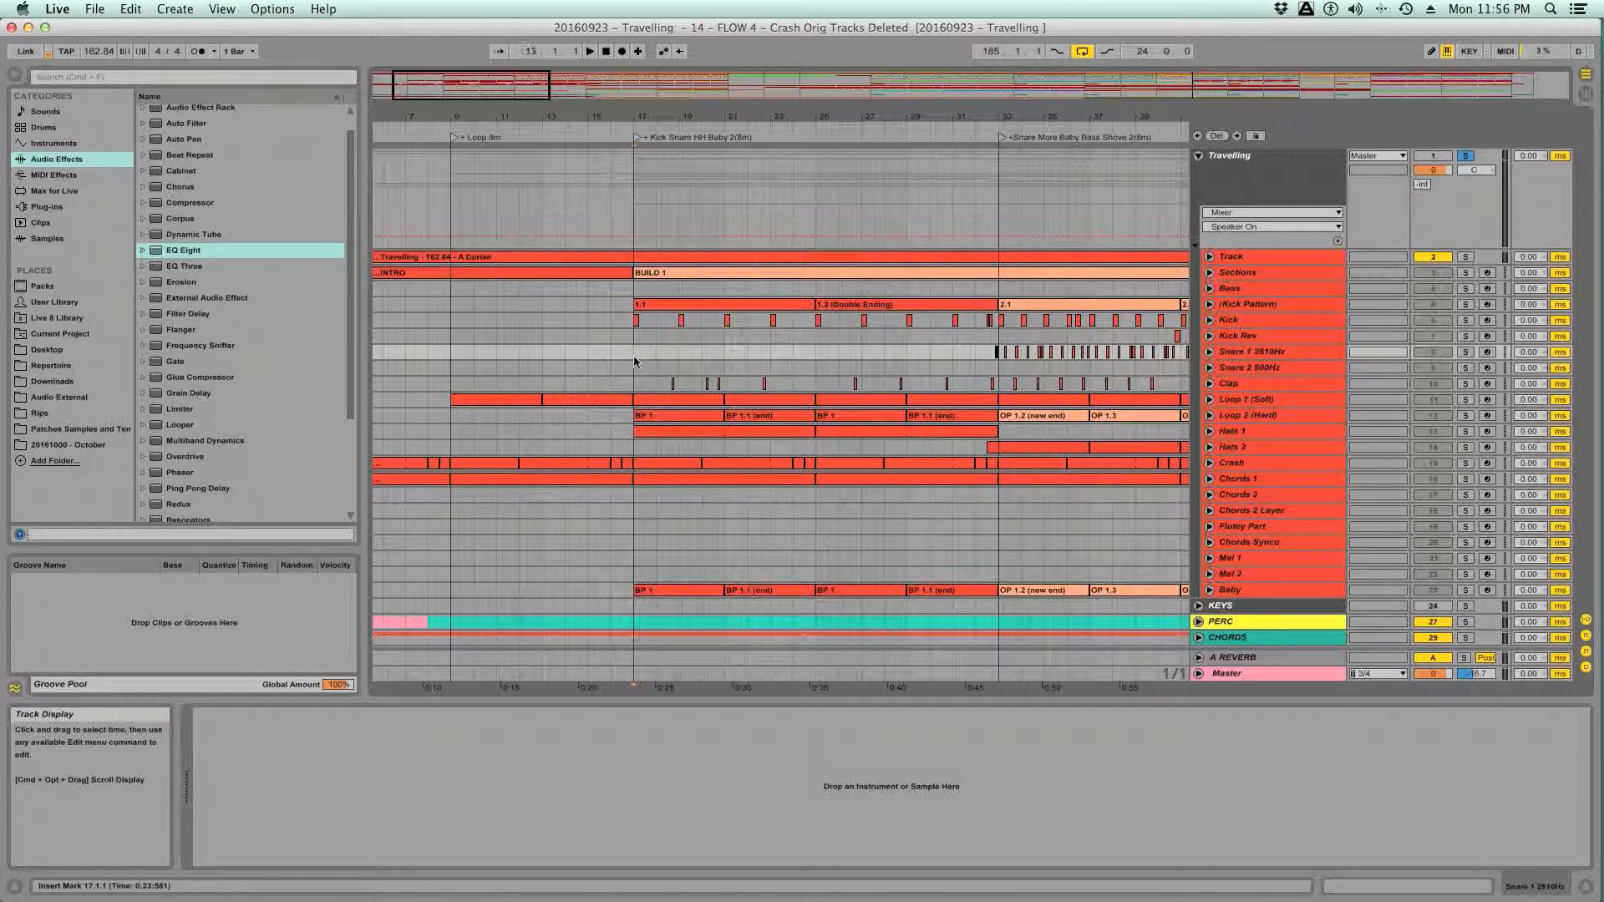
pyautogui.press('space')
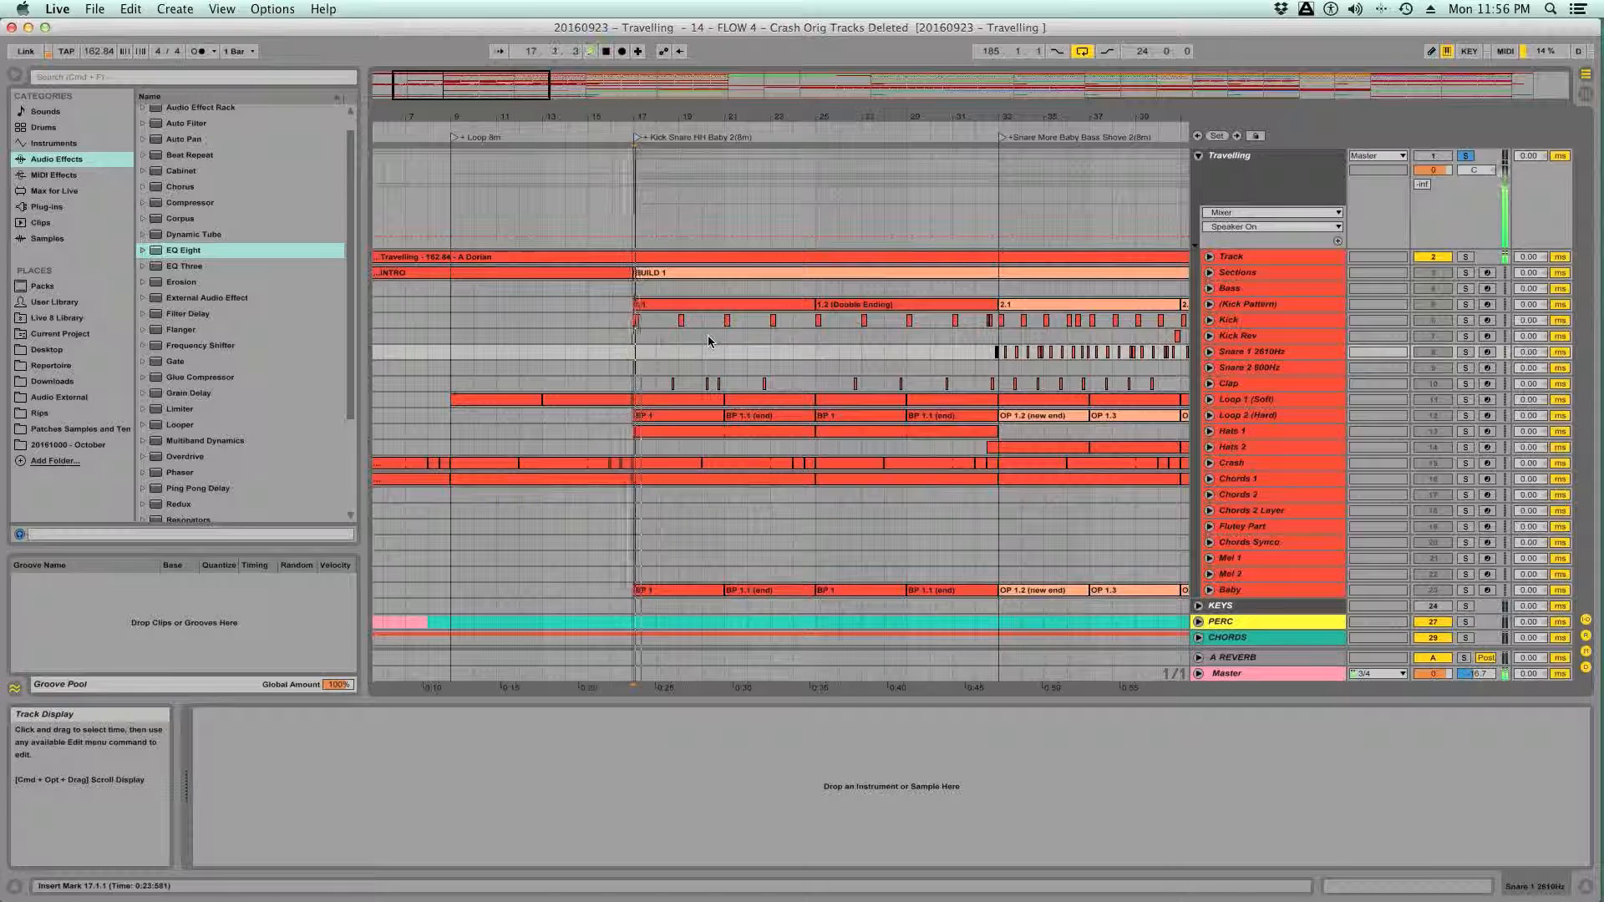
pyautogui.press('space')
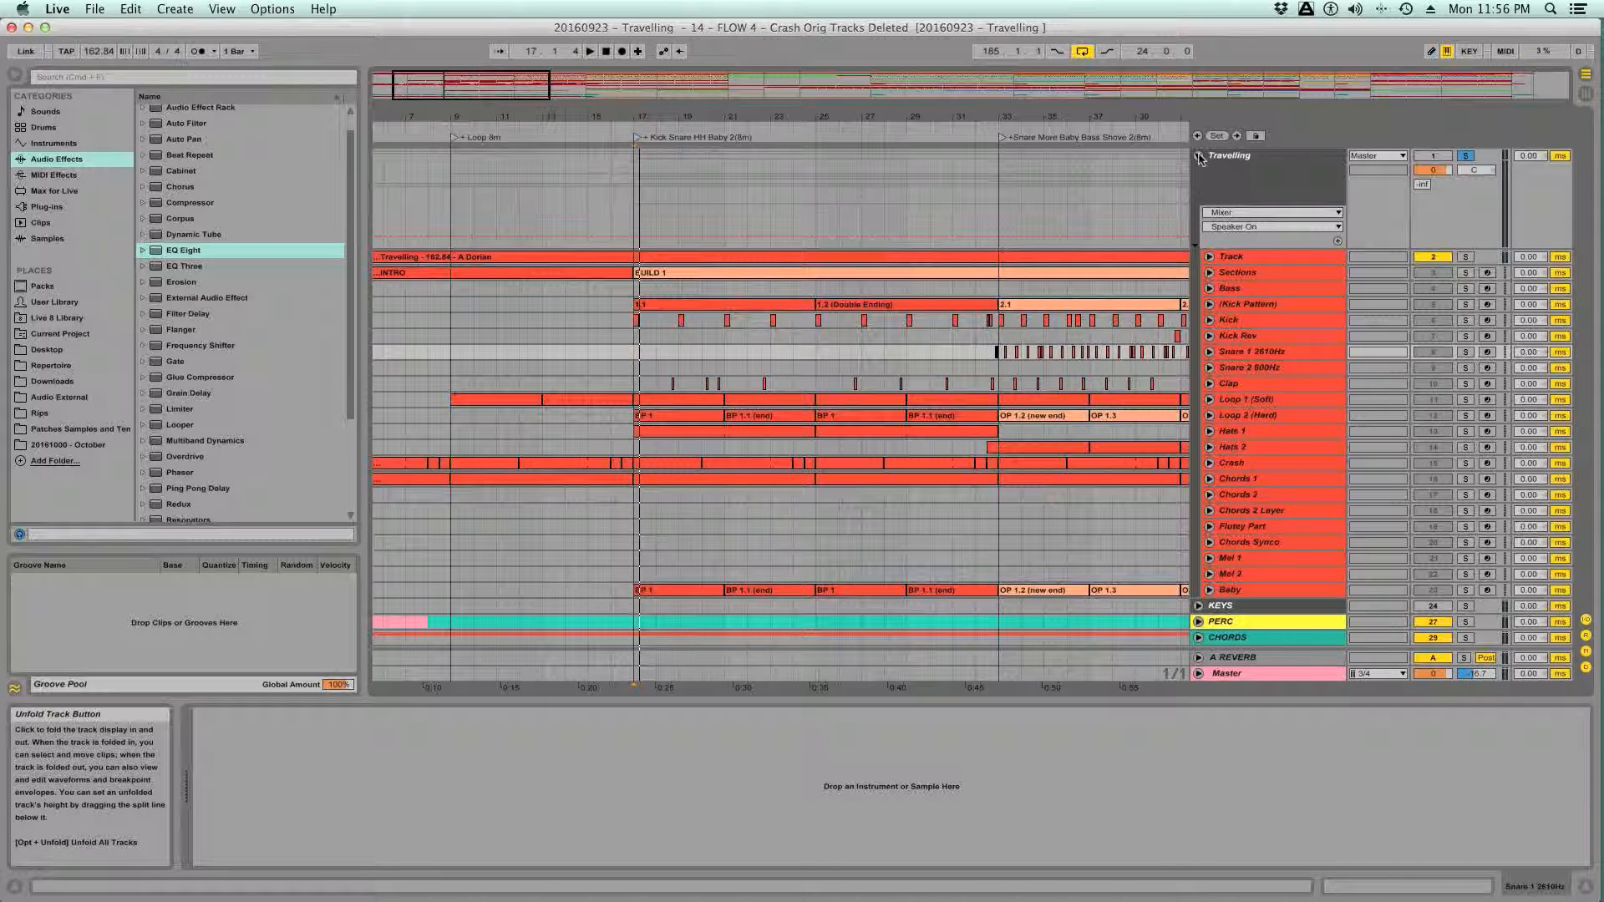
# - Take the Travelling group out of solo and fold it
pyautogui.click(1199, 158)
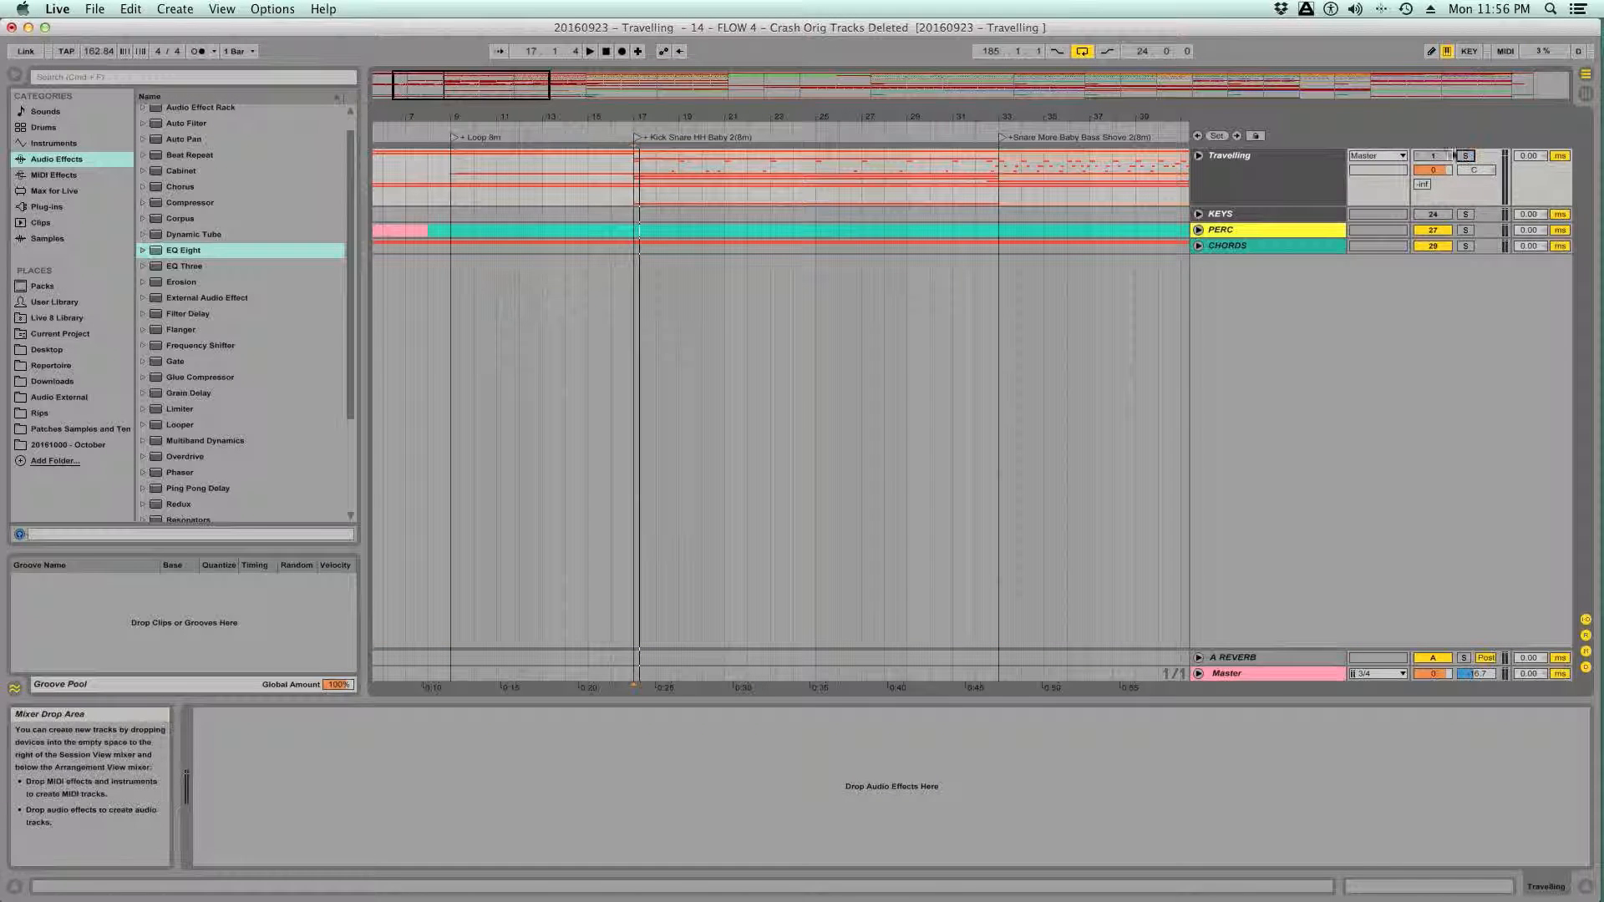
pyautogui.click(1198, 156)
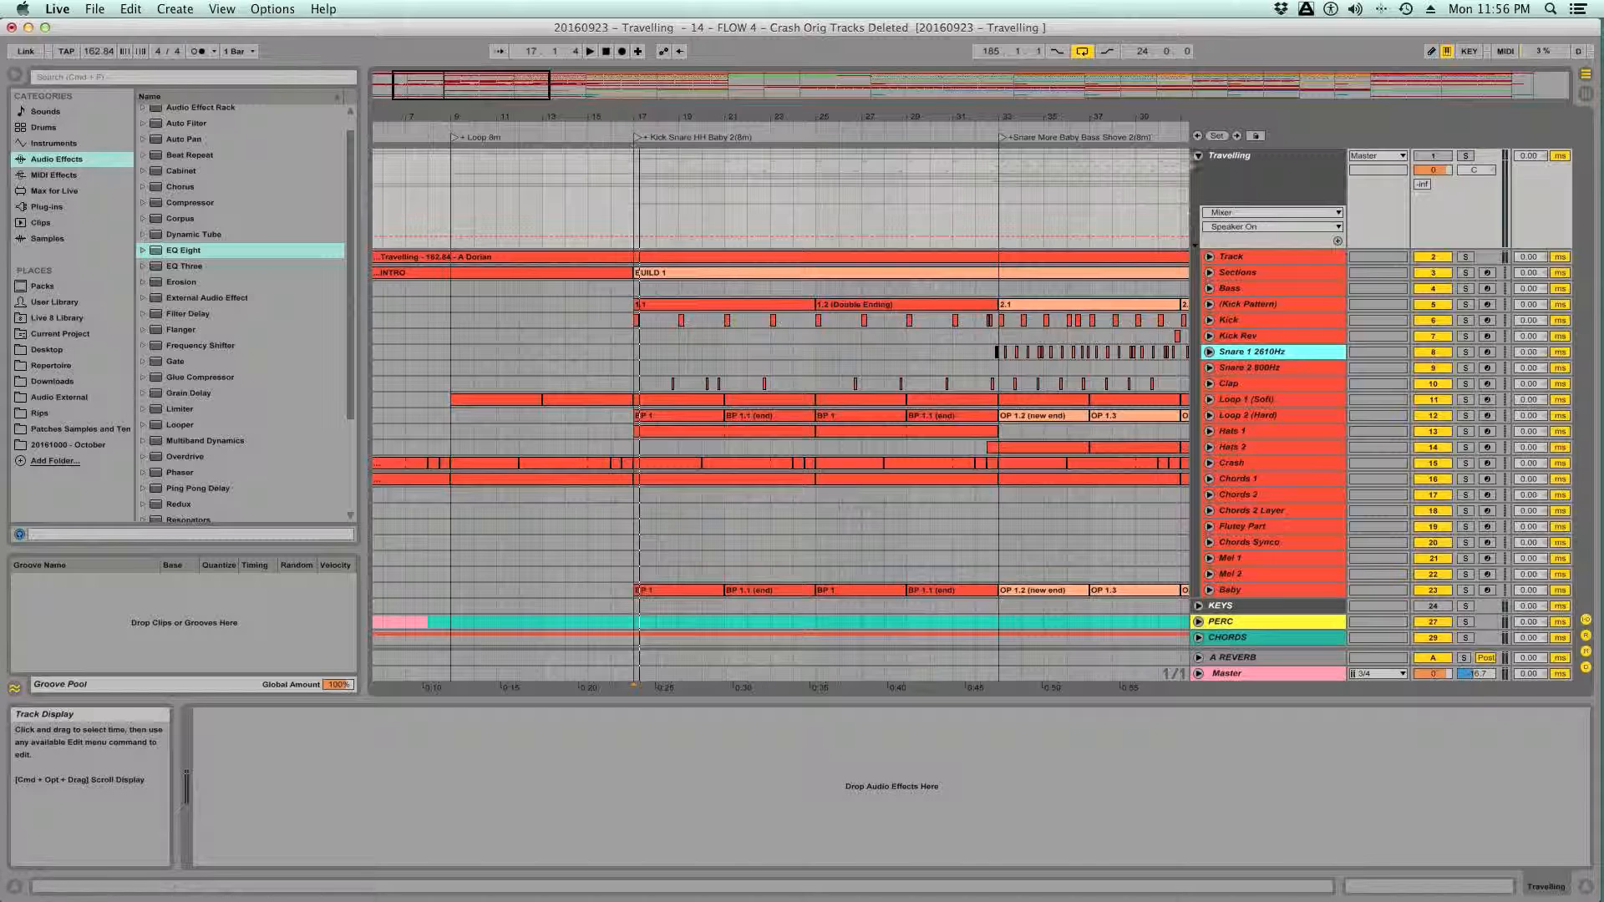
pyautogui.click(1199, 155)
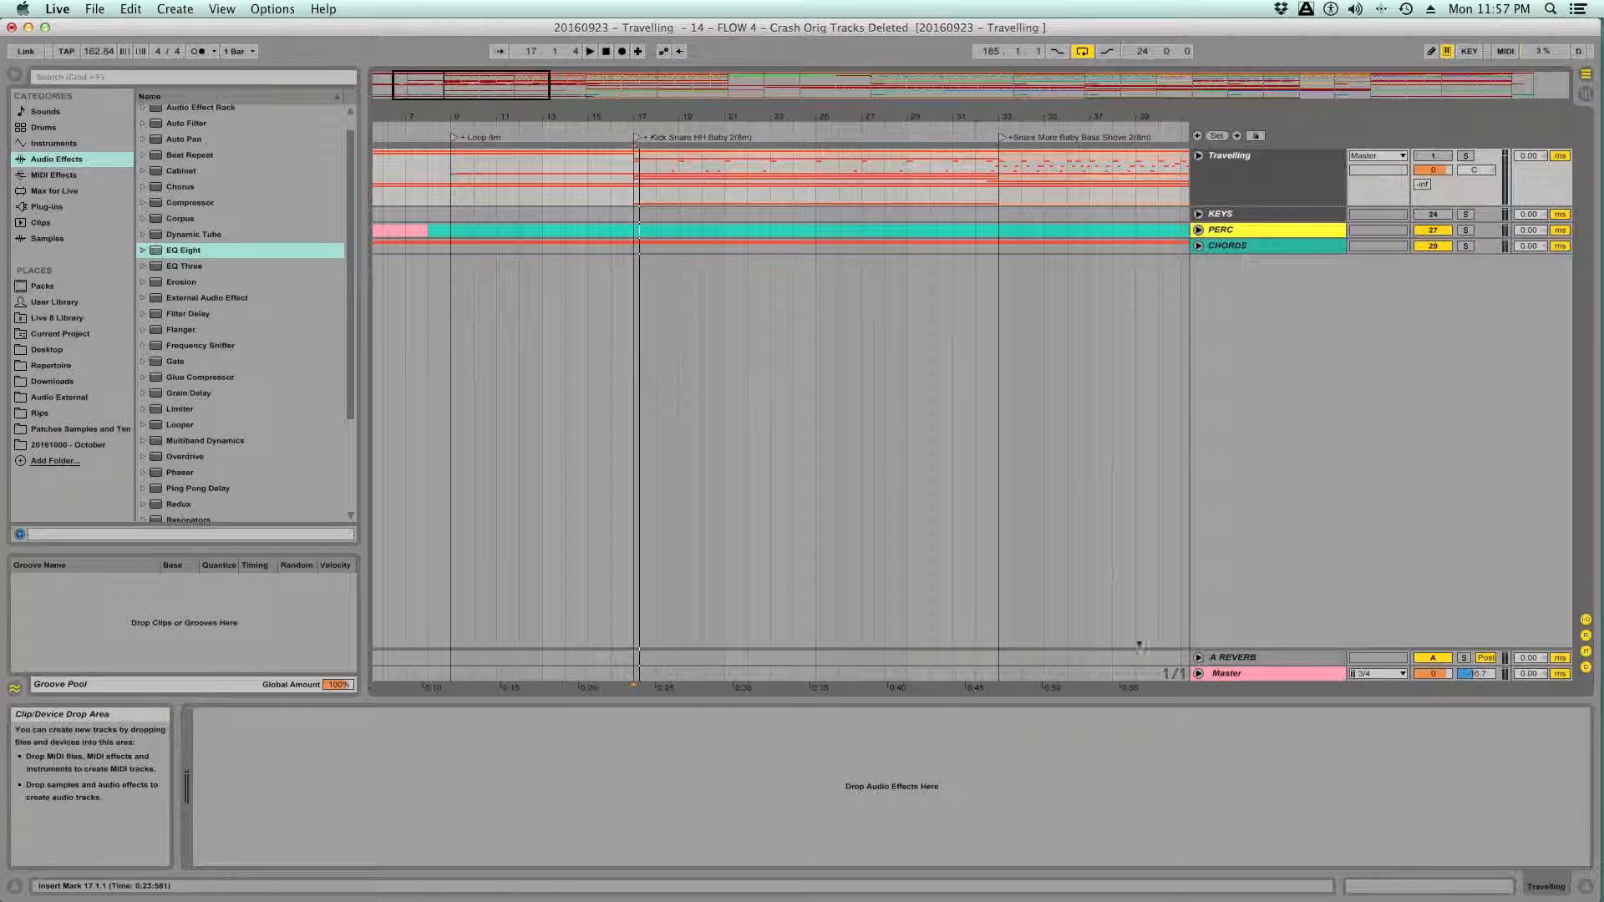
# - Launch Akaizer from the akaizer_v2.2.1-mac folder in Downloads and place its window over the arrangement
pyautogui.moveTo(1593, 720)
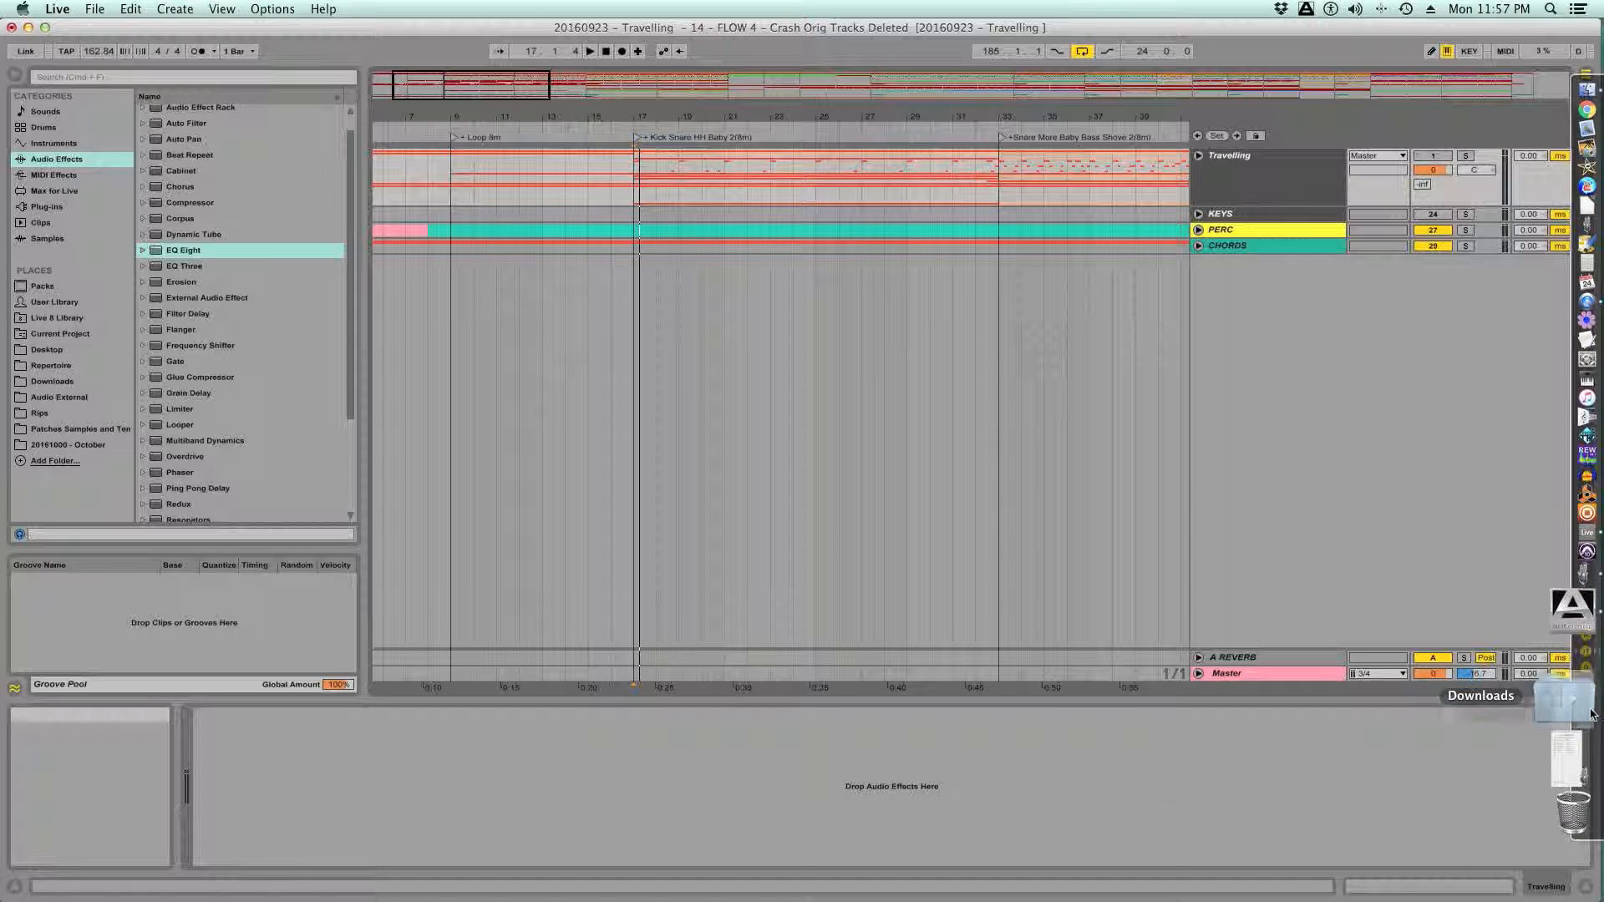
pyautogui.click(1587, 686)
pyautogui.click(1162, 723)
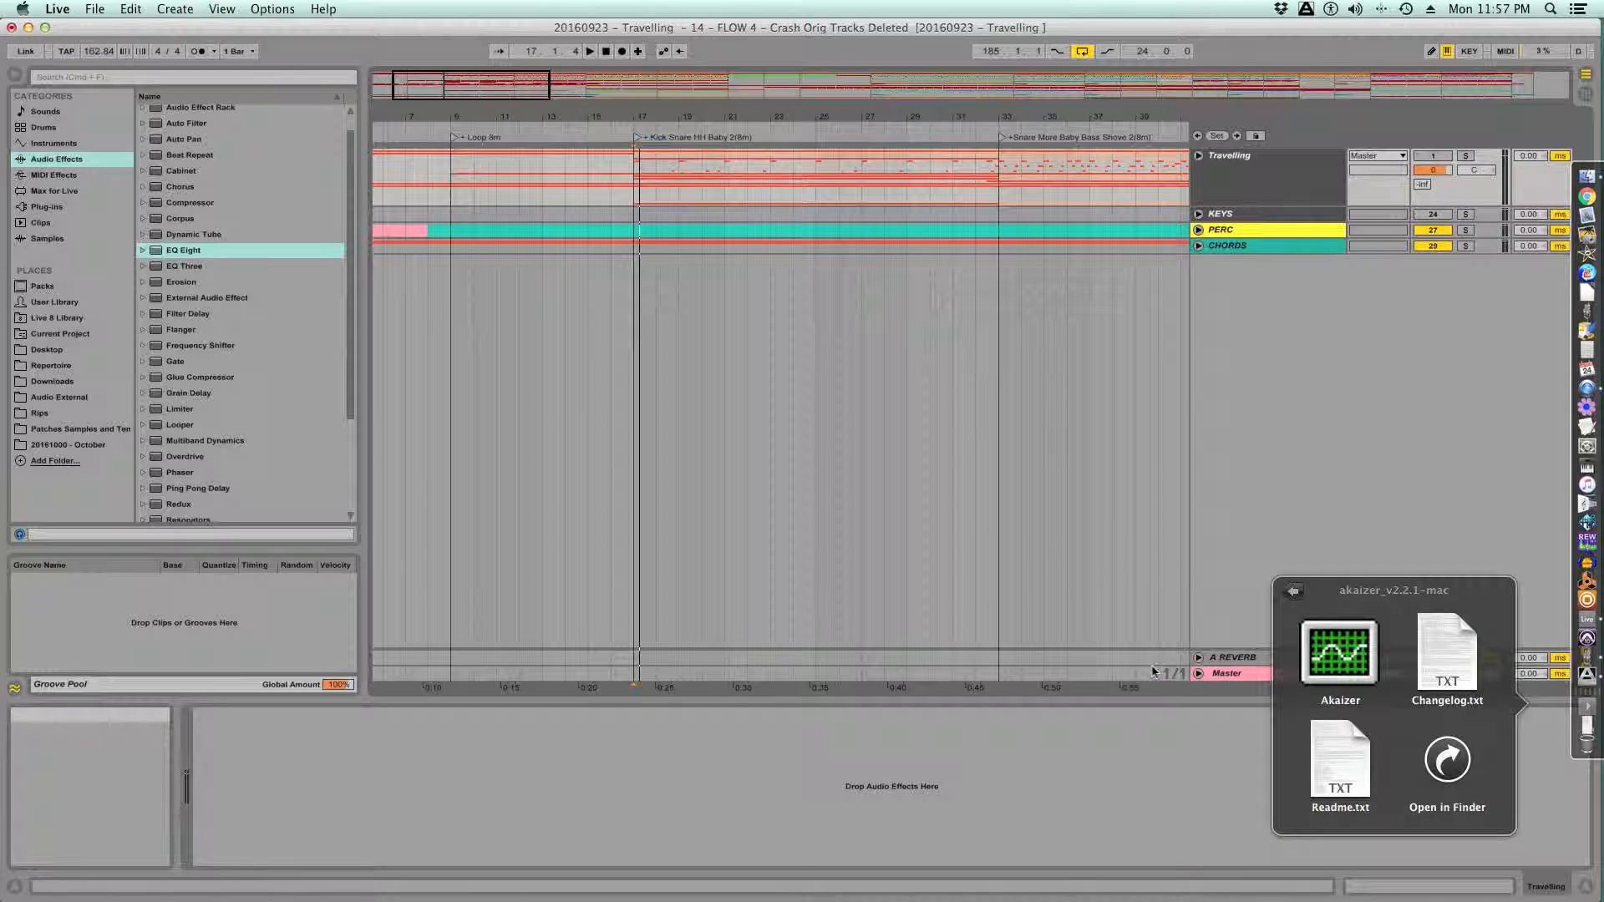
pyautogui.click(1341, 655)
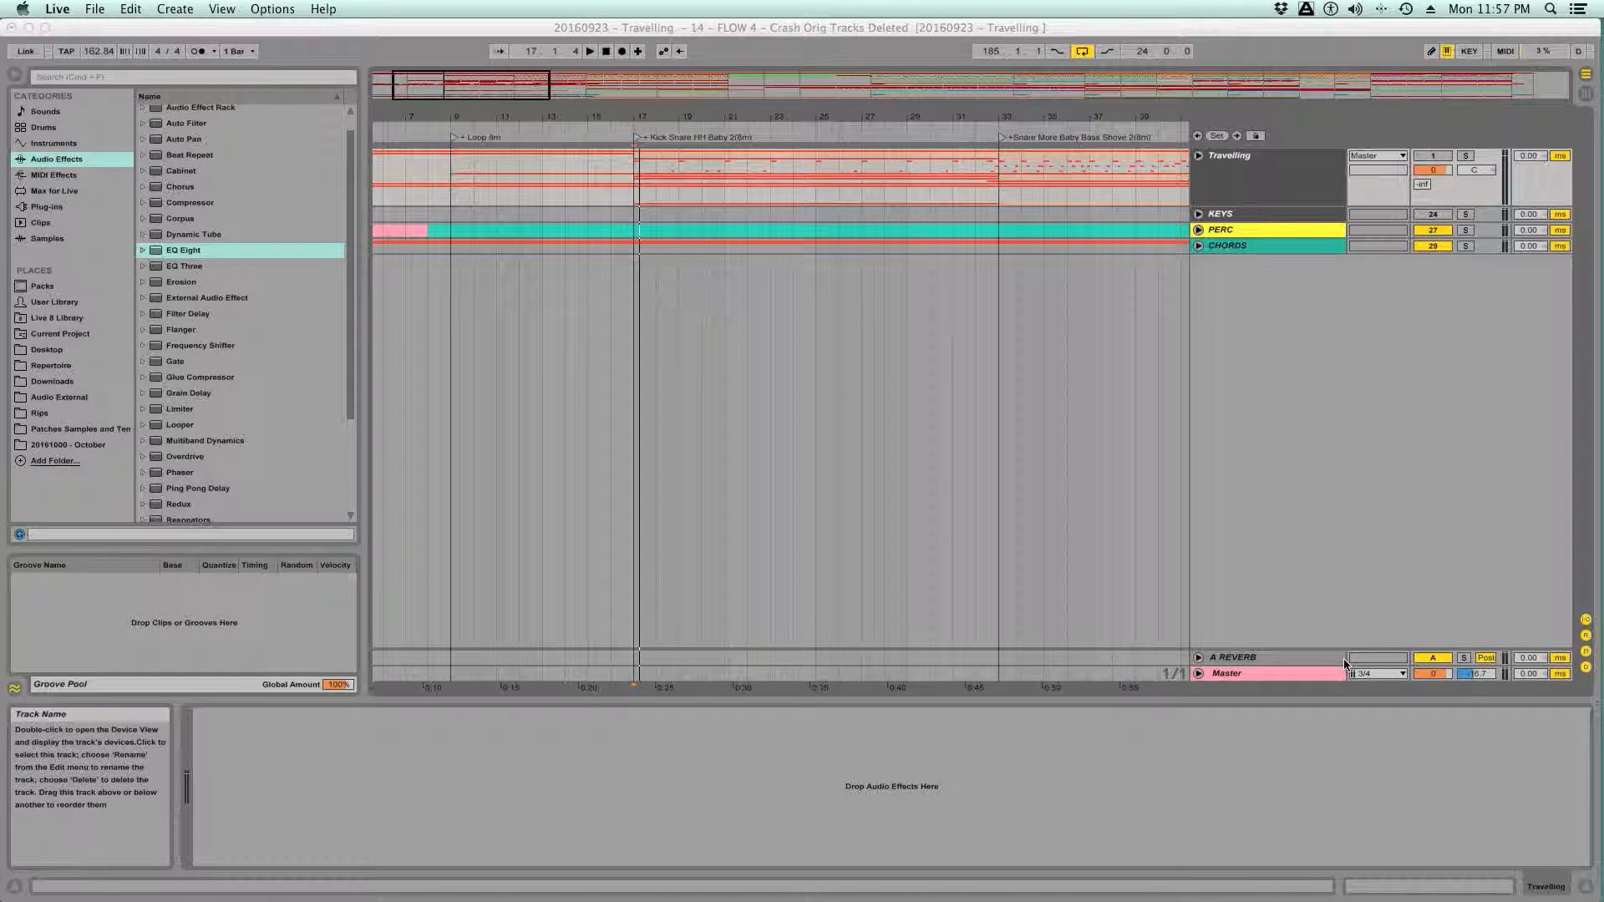
pyautogui.moveTo(764, 154); pyautogui.dragTo(814, 262)
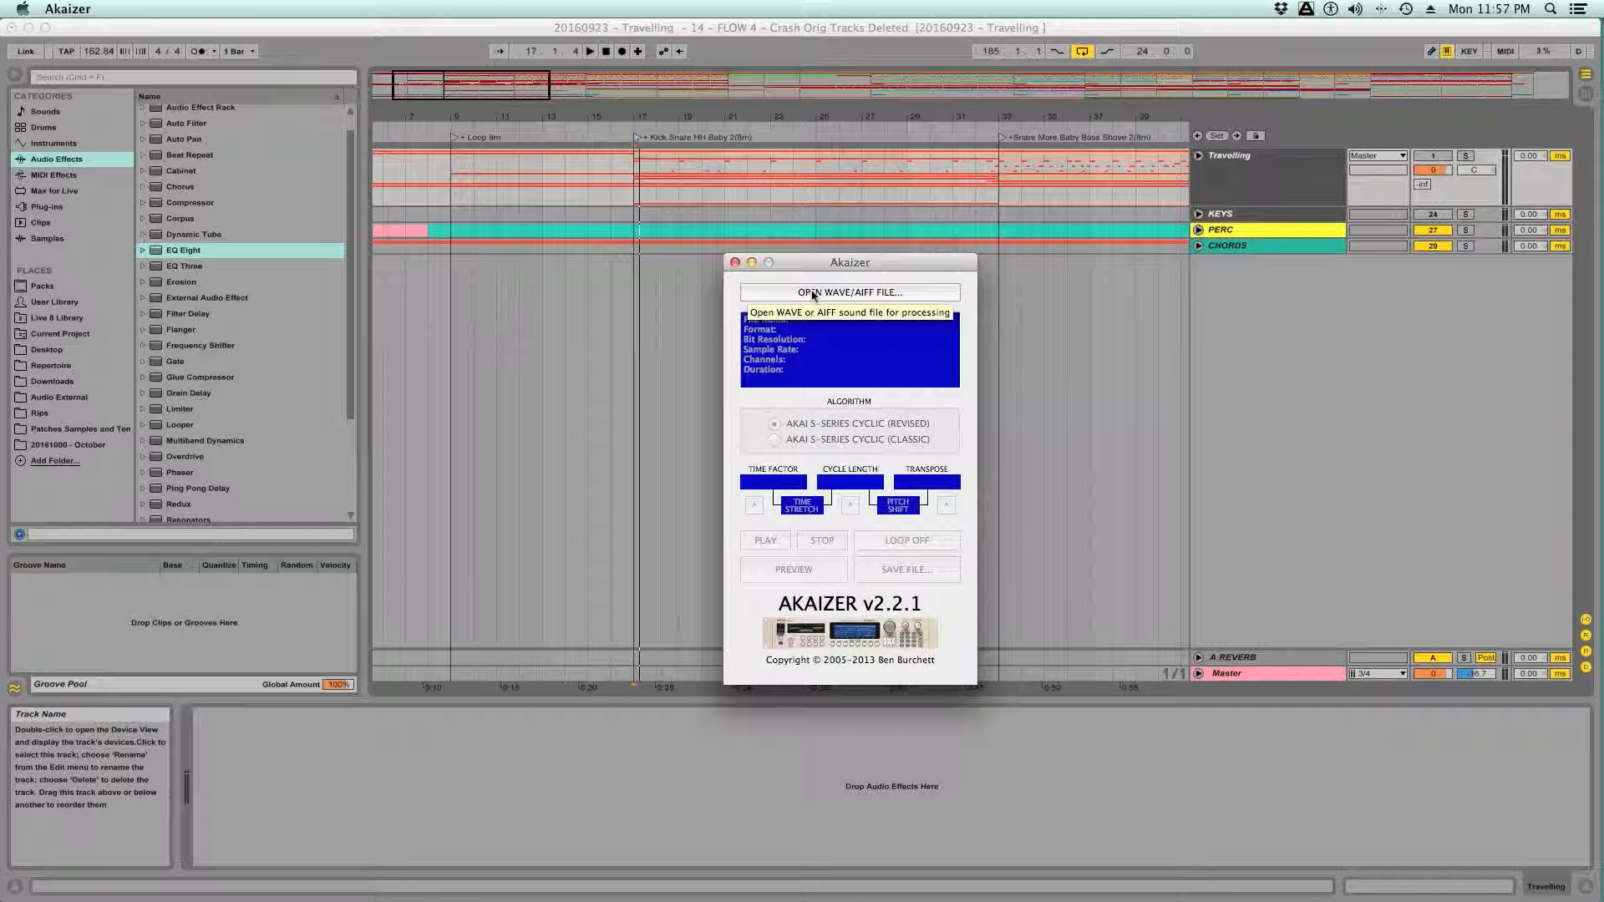
# - Load Think Break.wav from the Jungle Breaks folder of the samples collection into Akaizer
pyautogui.click(812, 293)
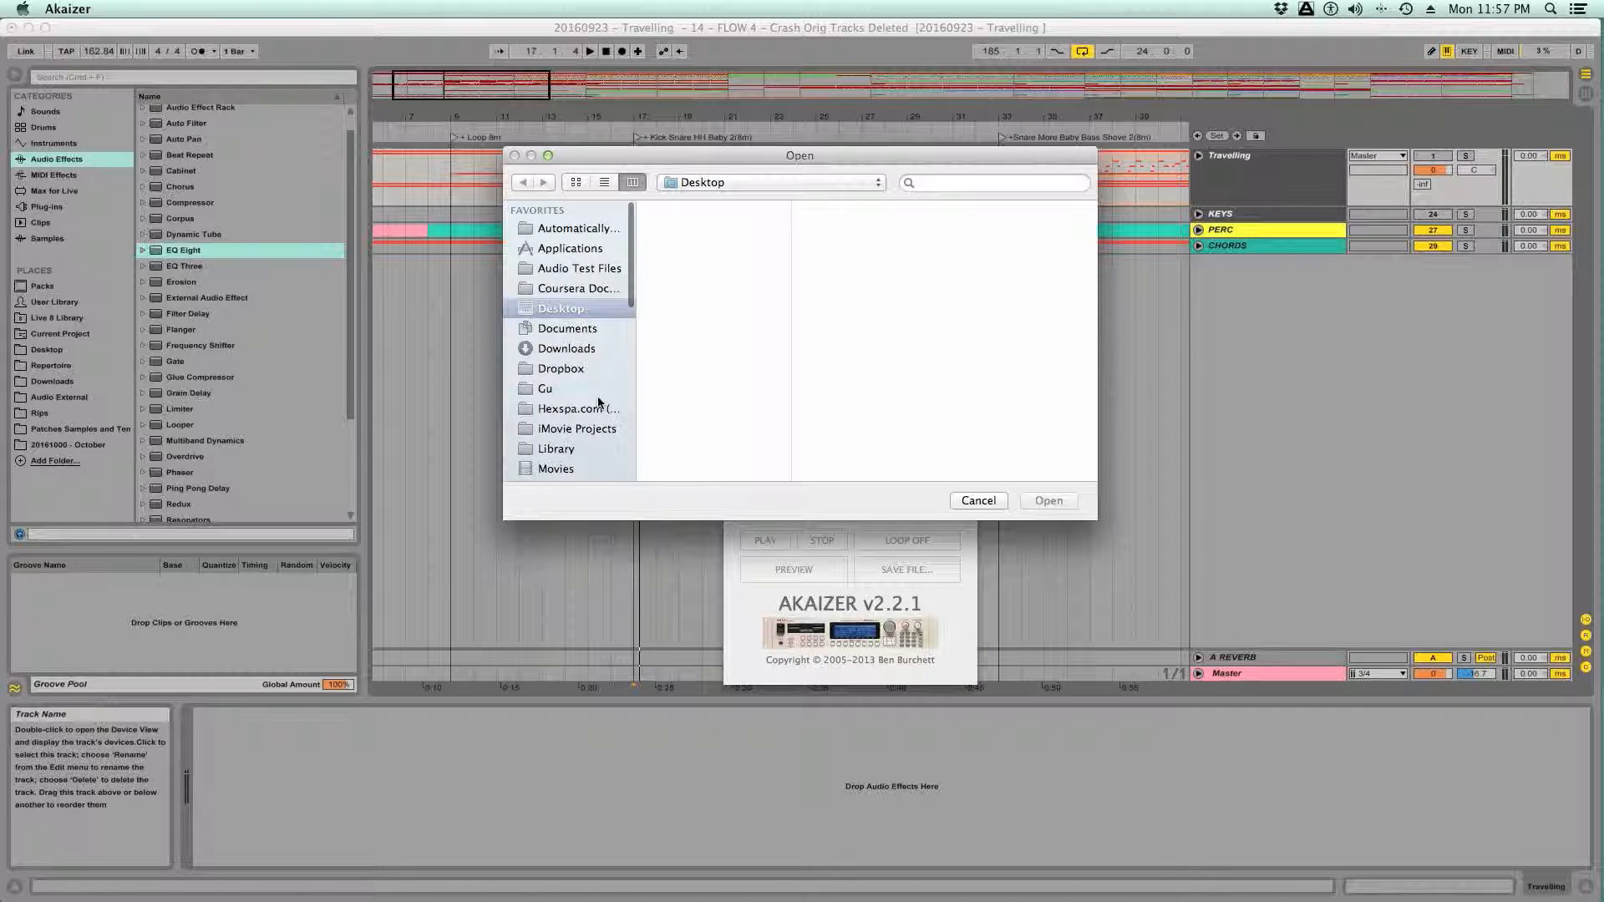
pyautogui.scroll(-5, 598, 402)
pyautogui.scroll(-2, 598, 401)
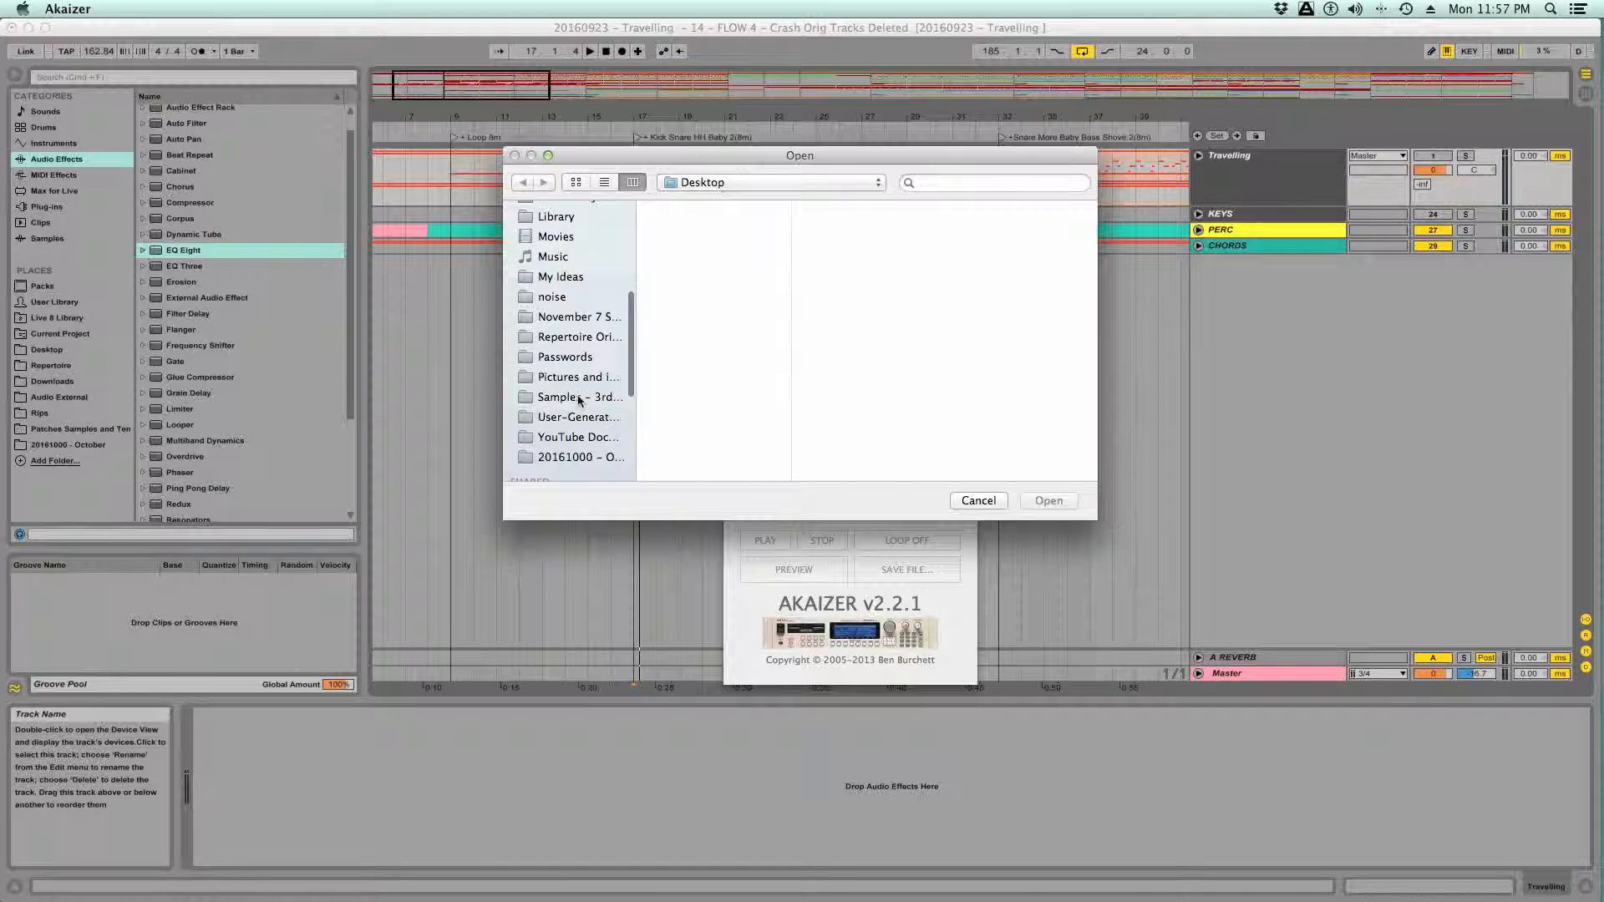
pyautogui.click(578, 399)
pyautogui.click(706, 329)
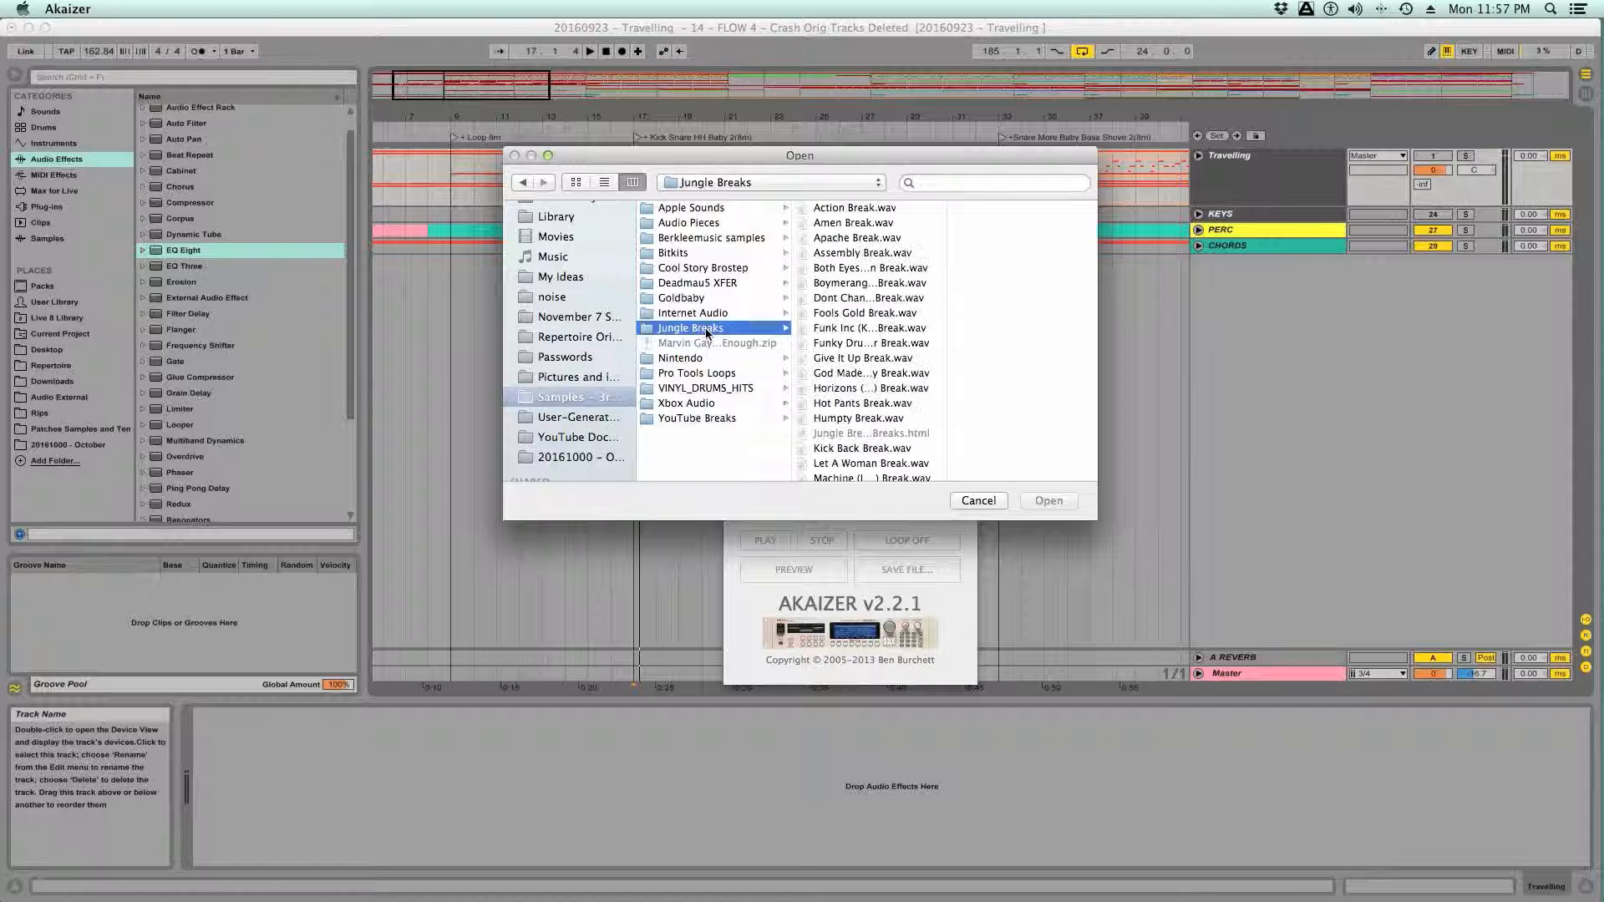
pyautogui.moveTo(948, 319); pyautogui.dragTo(1060, 308)
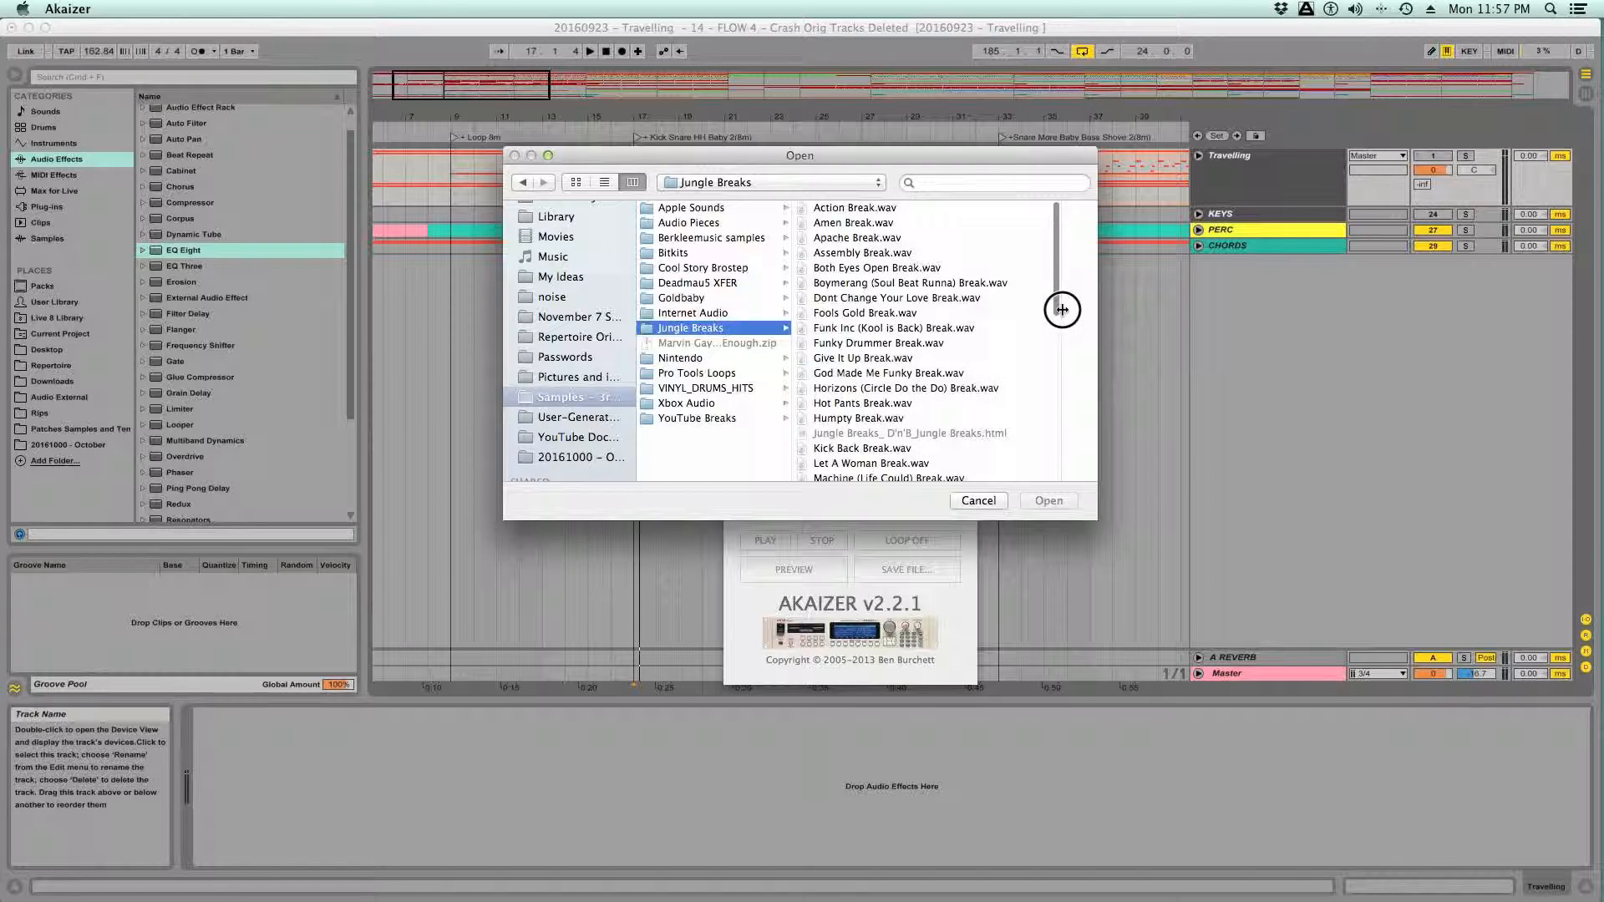
pyautogui.scroll(-5, 934, 355)
pyautogui.scroll(-8, 934, 355)
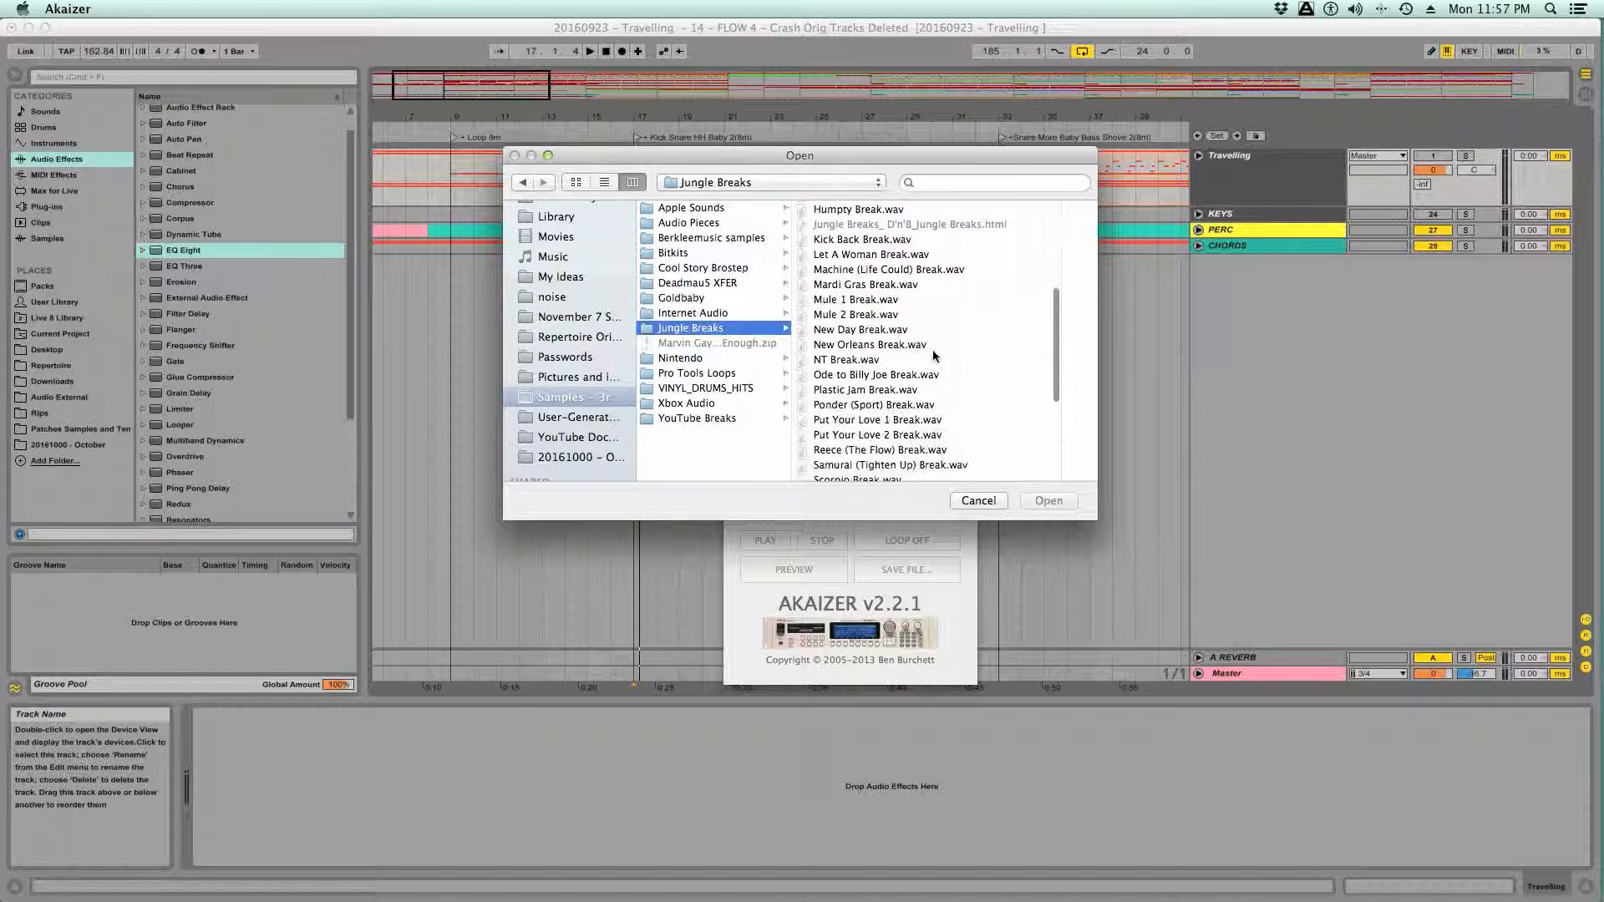
pyautogui.scroll(-5, 934, 355)
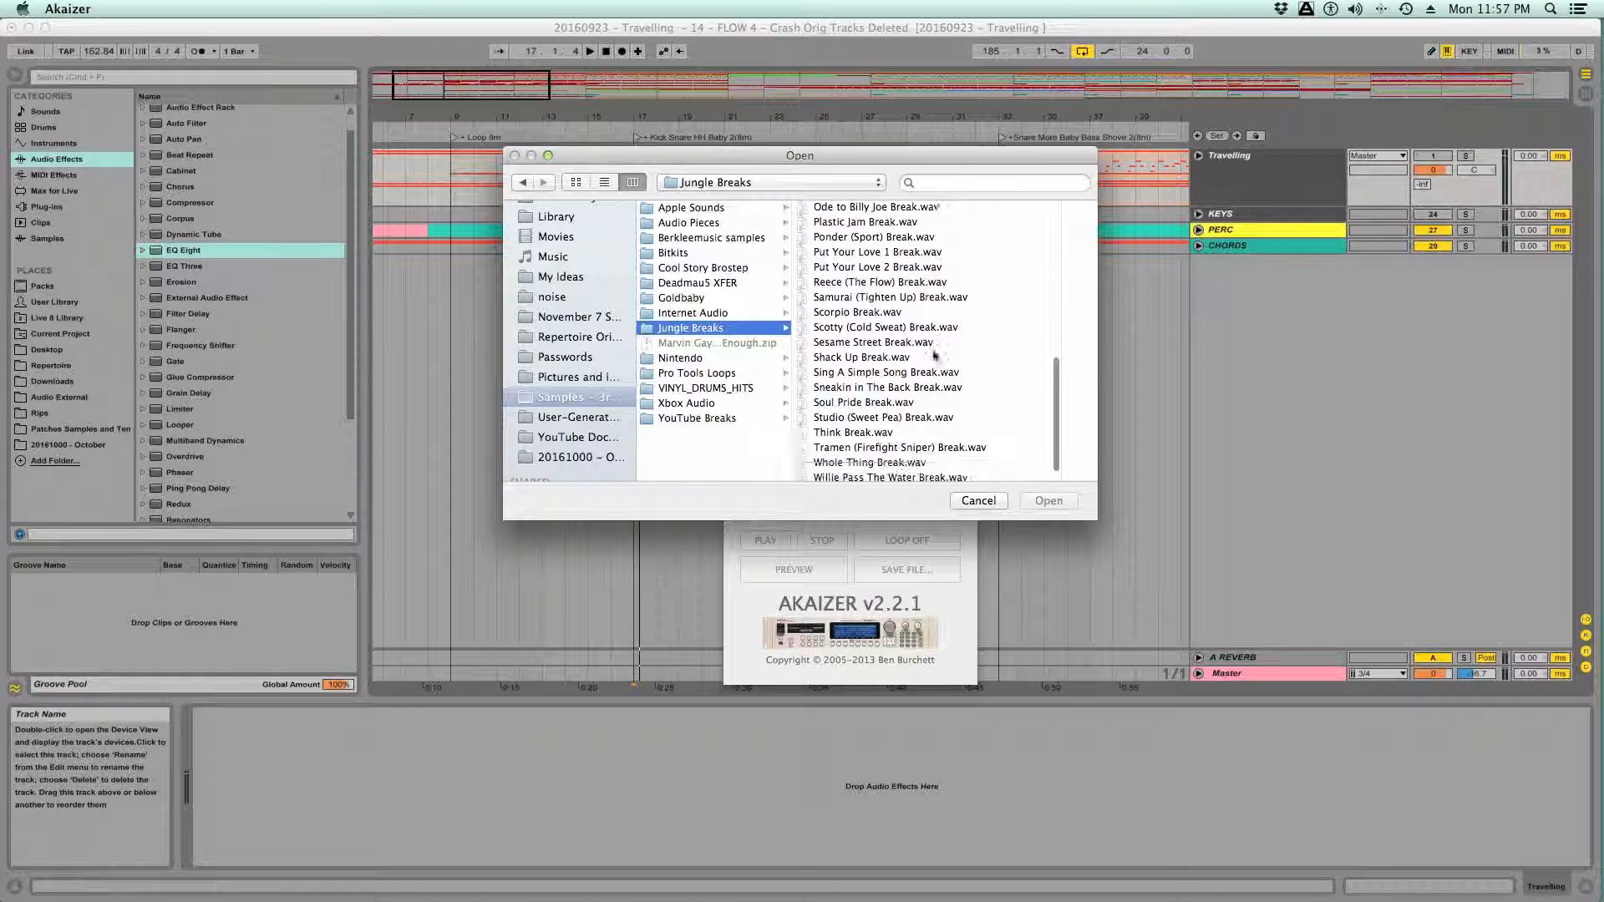
pyautogui.click(878, 416)
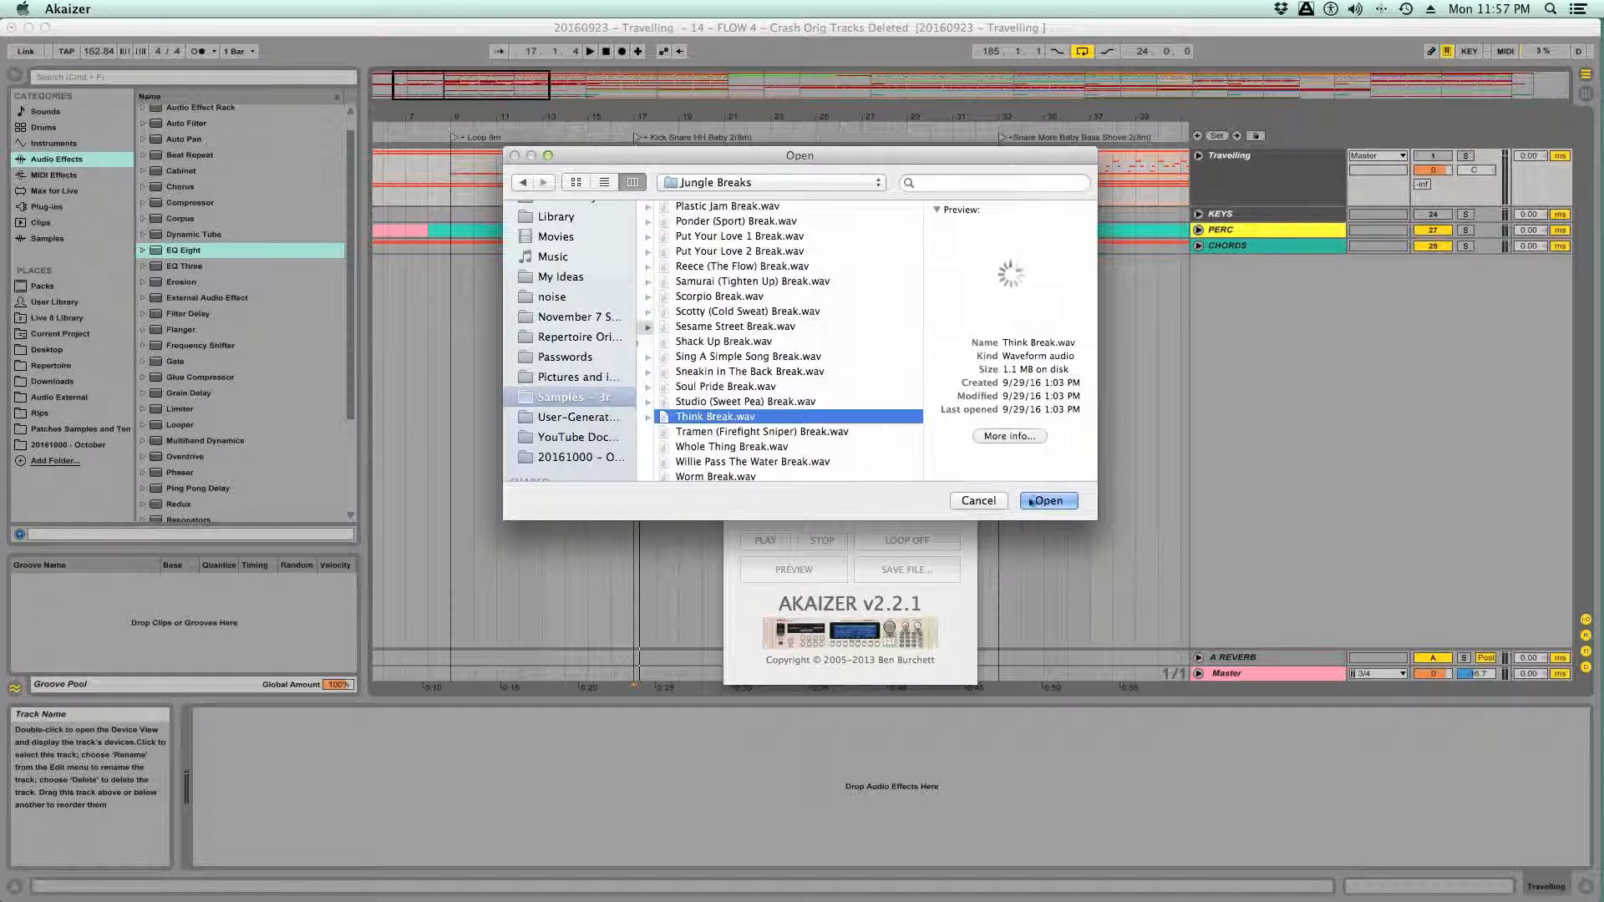
pyautogui.press('Return')
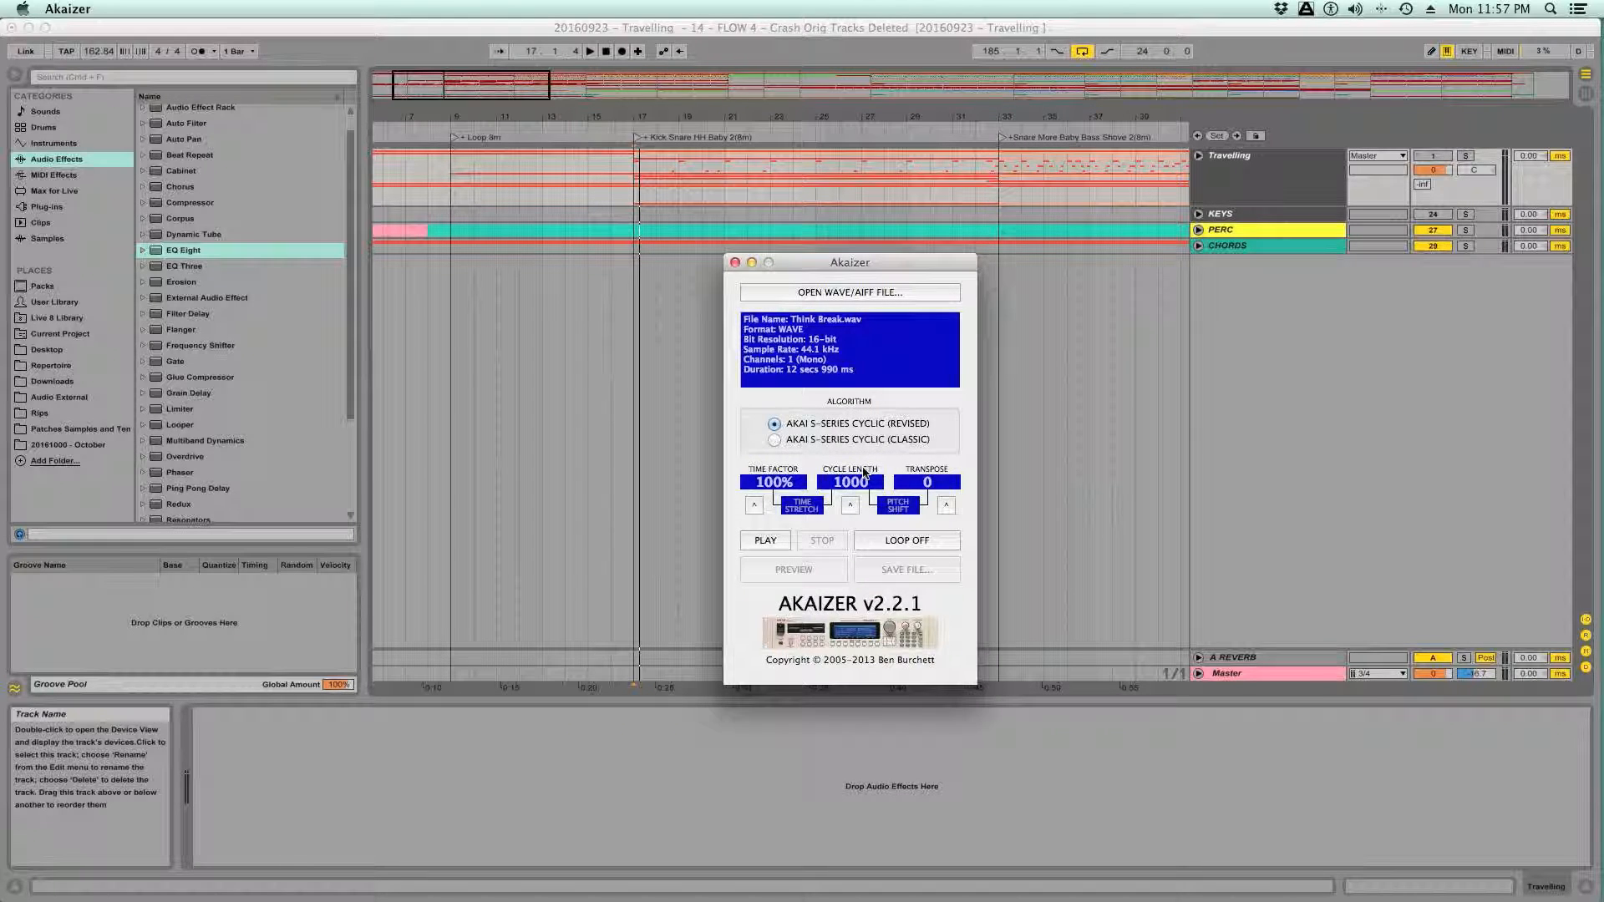
# - Test playback of the Think break, and set the UltraLite mk3's default stereo output to Analog 1 - 2 in MOTU Audio Setup
pyautogui.click(784, 540)
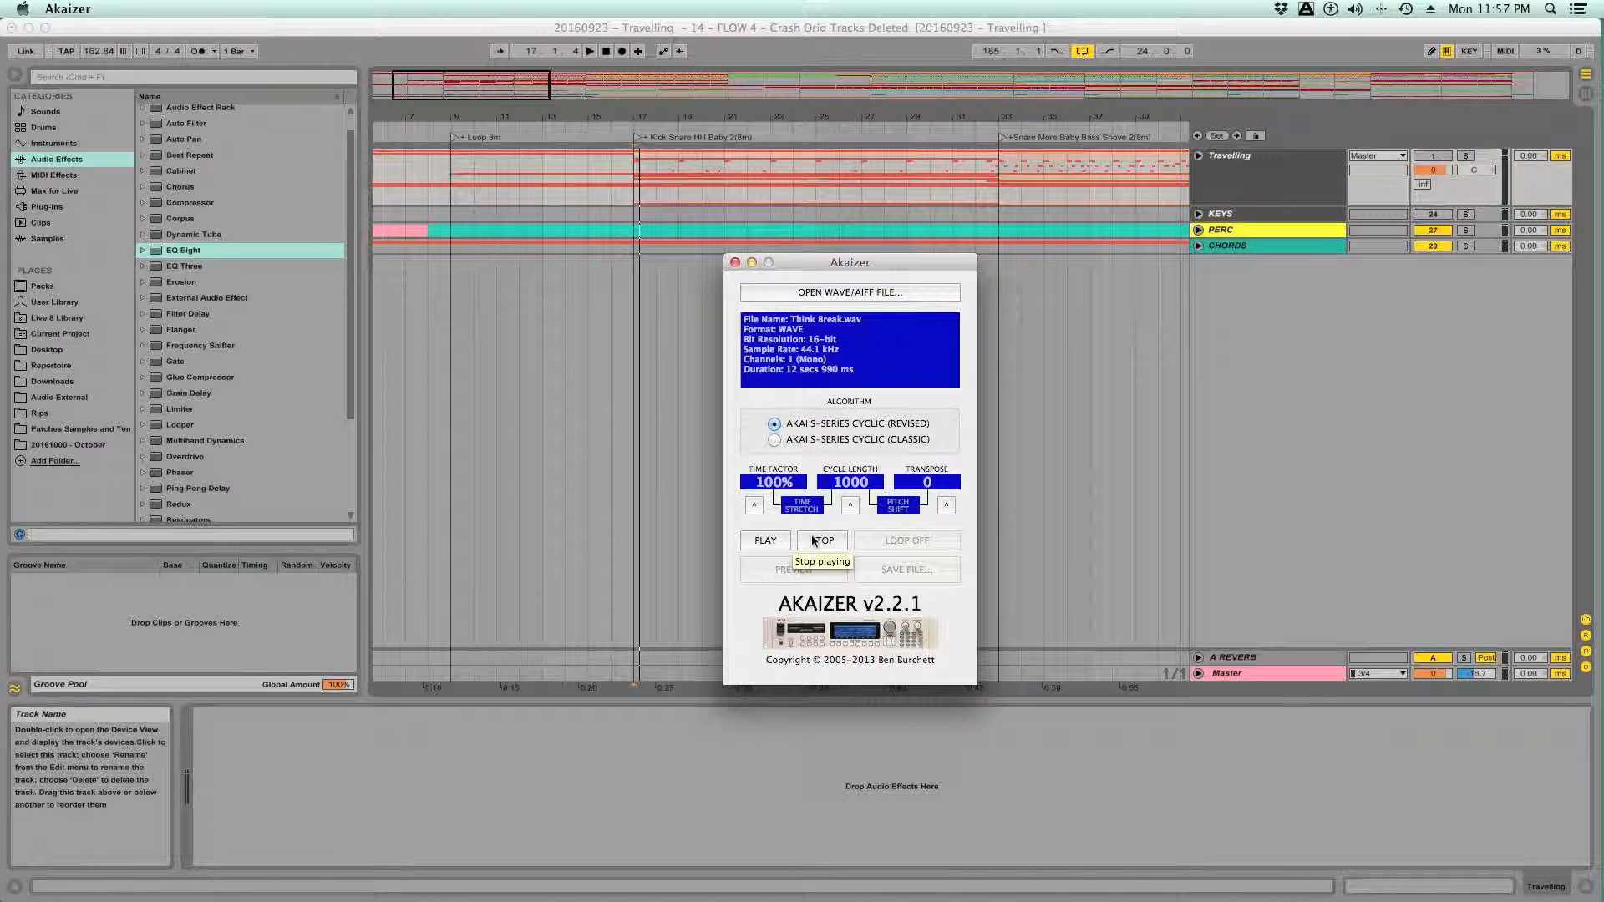
pyautogui.click(811, 540)
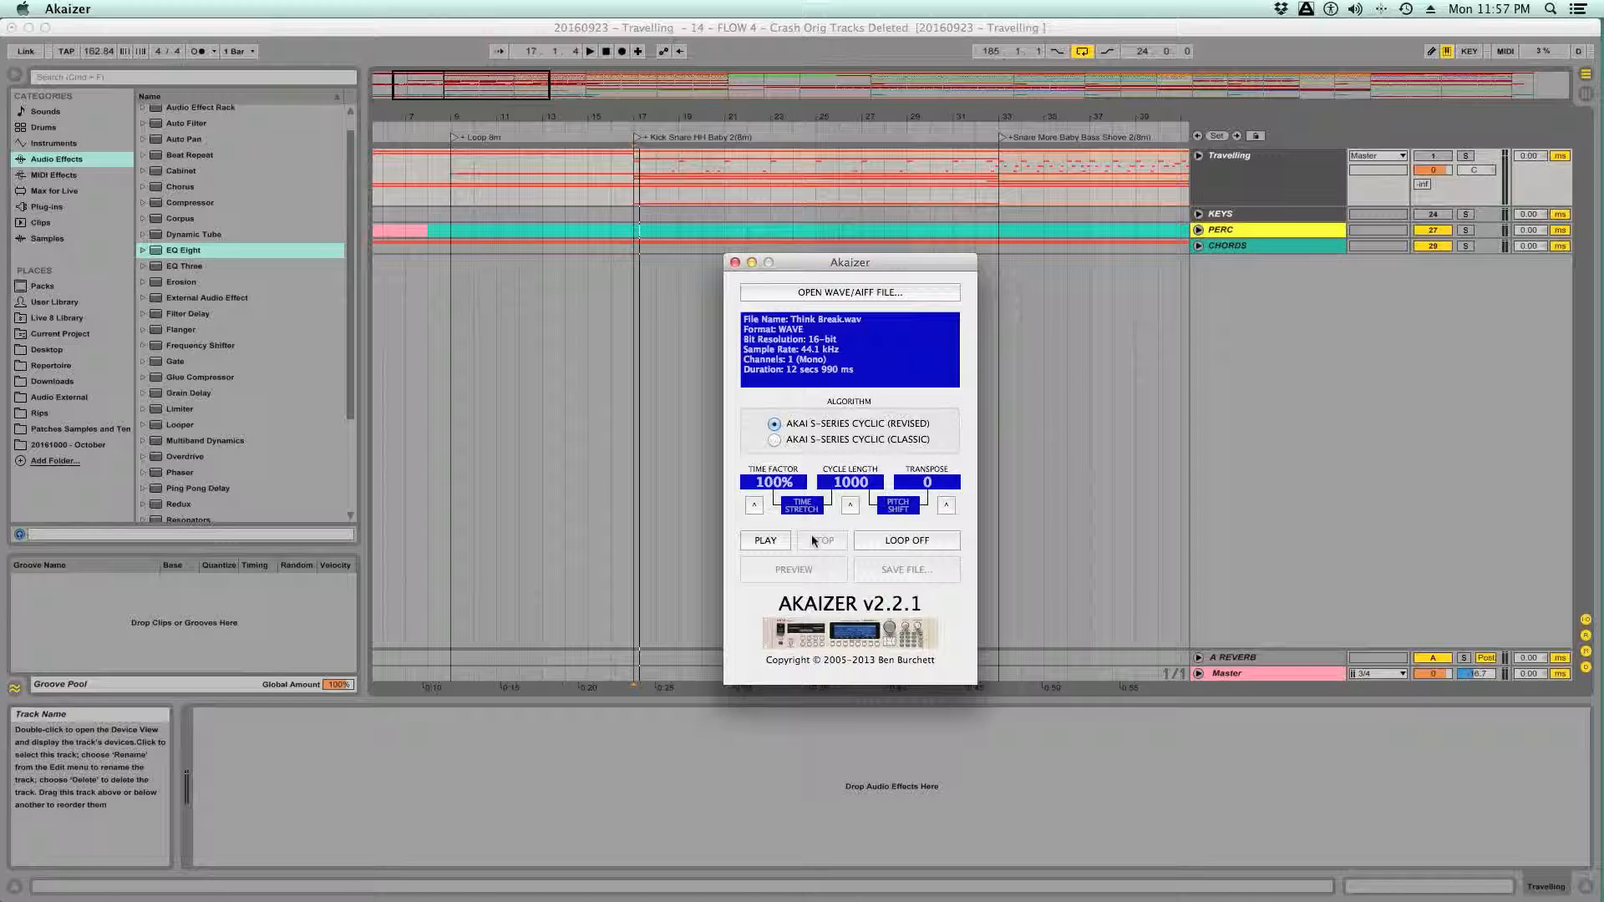
pyautogui.click(1572, 663)
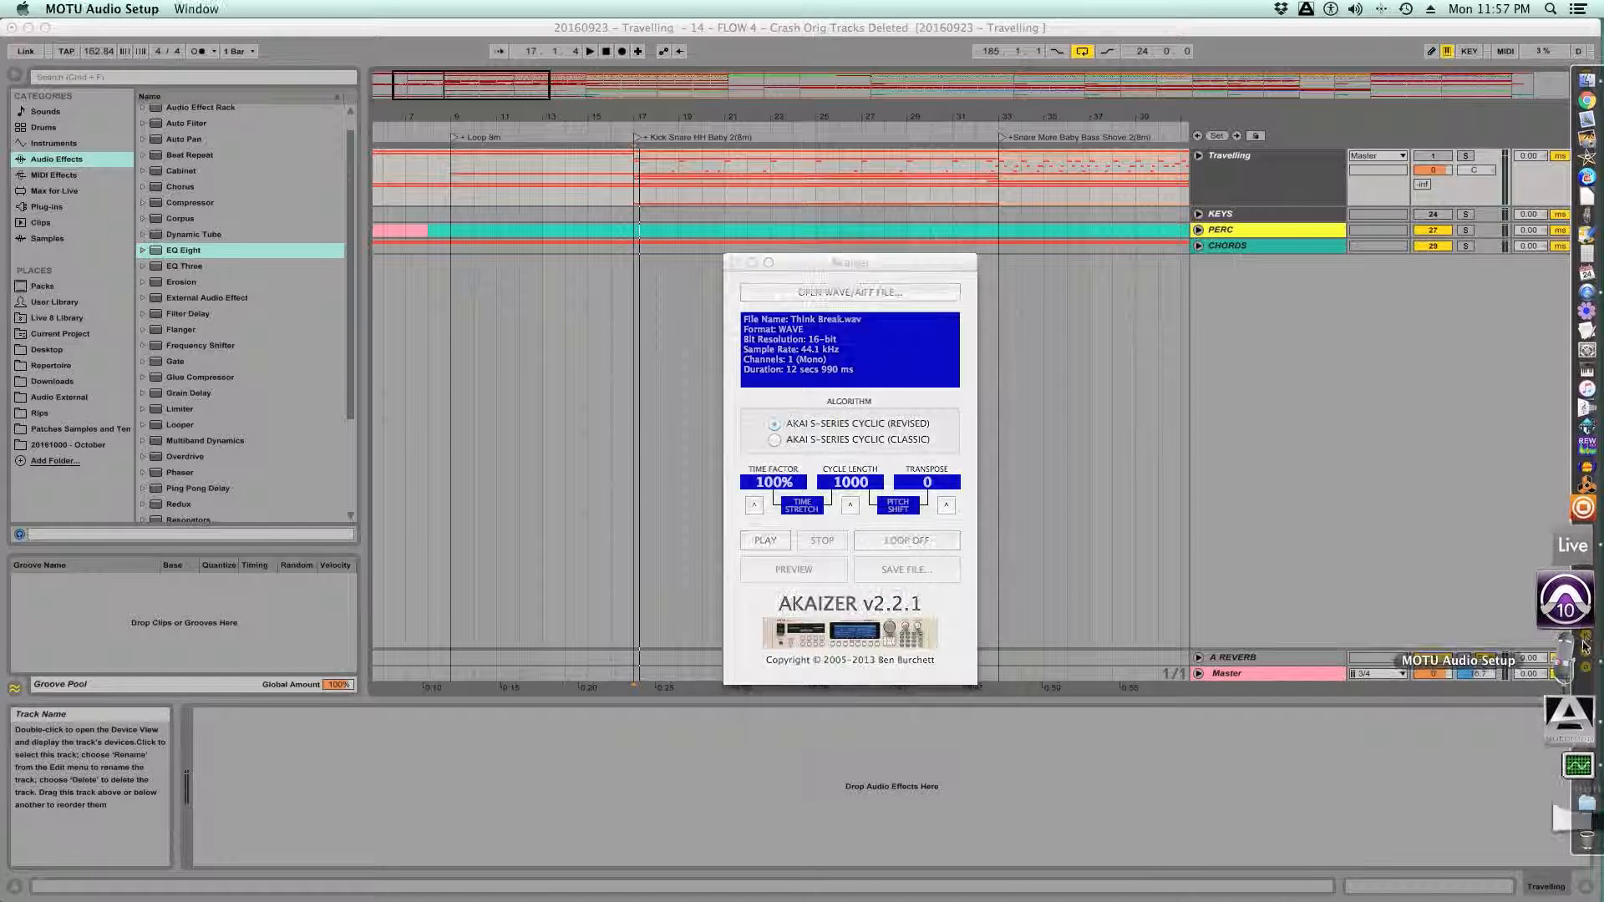
pyautogui.click(1433, 487)
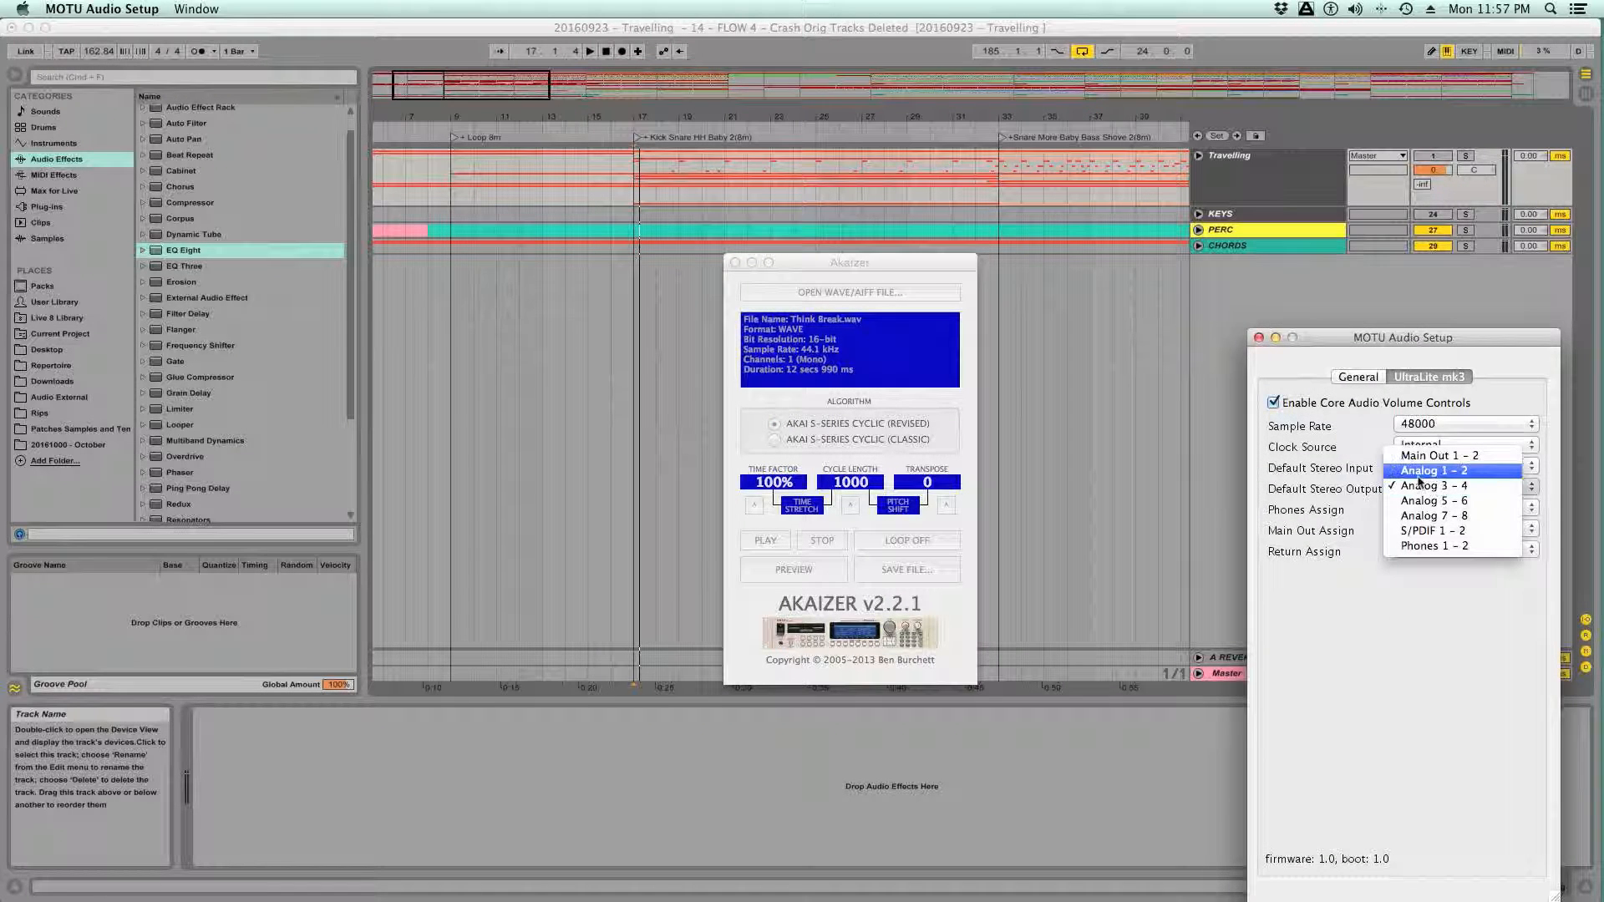
pyautogui.click(1430, 465)
# - Return to Akaizer and play the start of the Think break twice
pyautogui.click(802, 262)
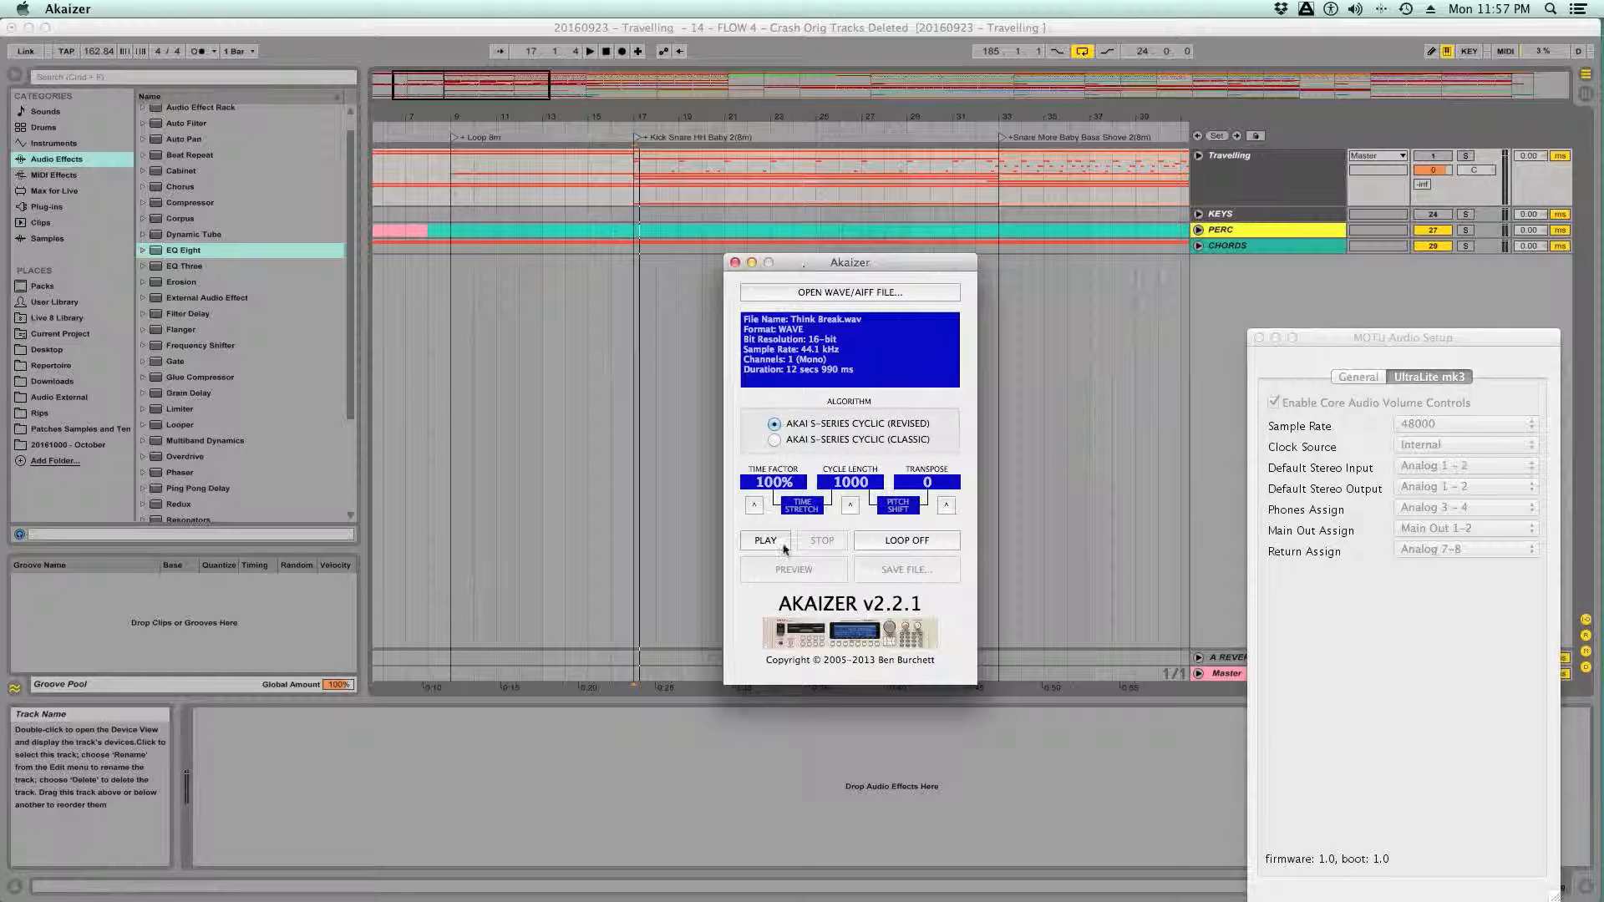
pyautogui.click(767, 541)
pyautogui.click(821, 541)
pyautogui.click(777, 542)
pyautogui.click(800, 542)
# - Play the Live set briefly from bar 17, switch back to Akaizer and play the Think break again to compare
pyautogui.click(637, 215)
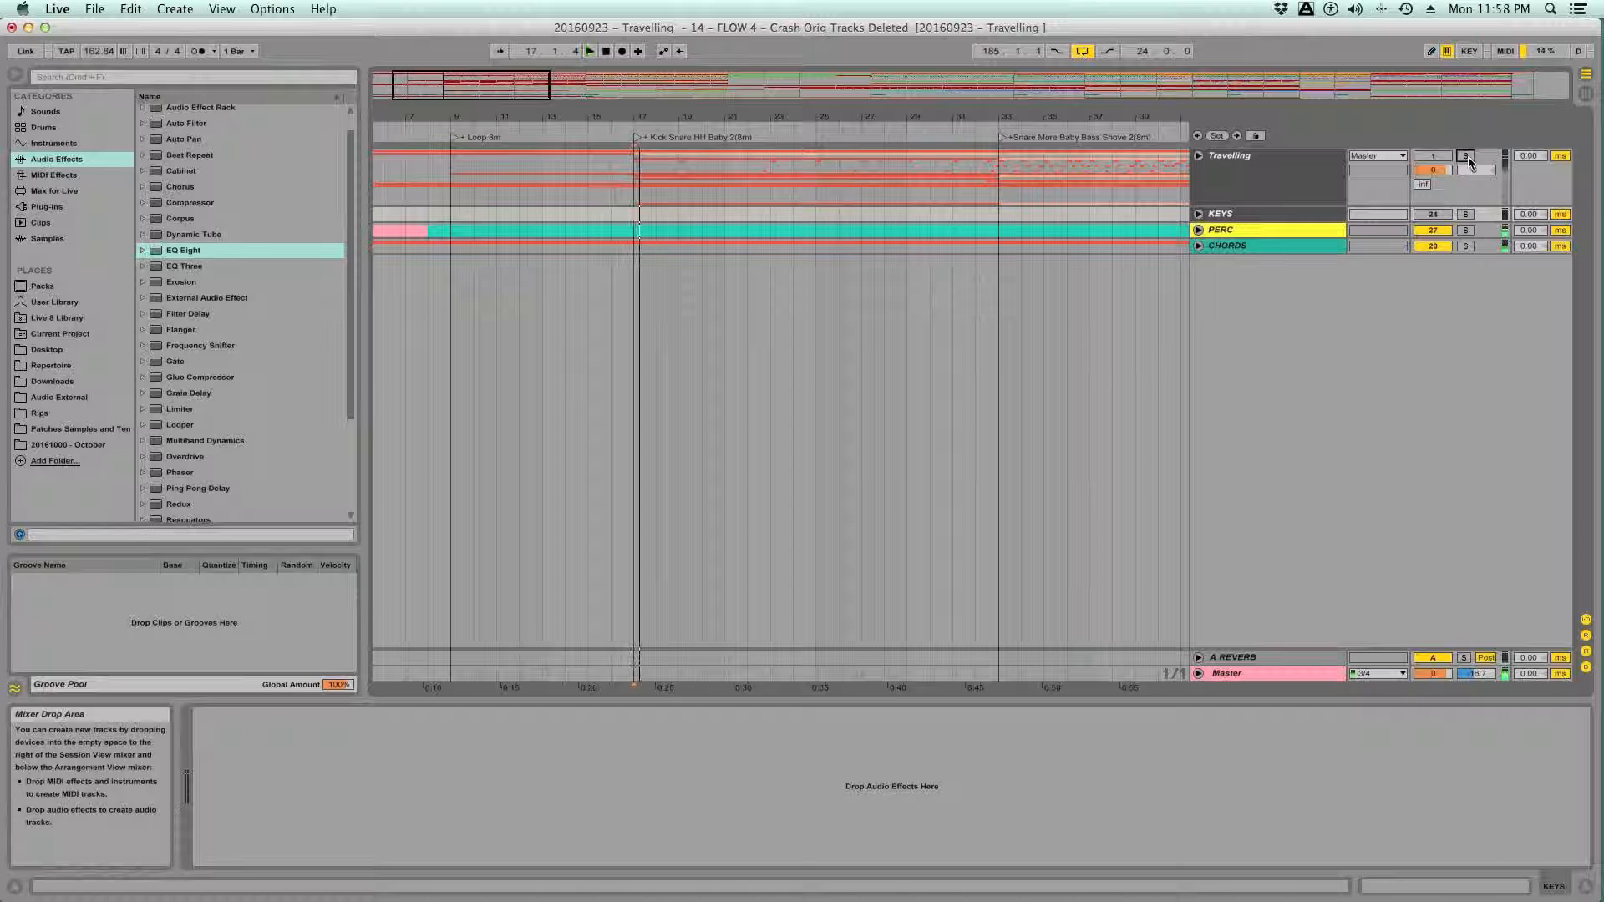
pyautogui.press('space')
pyautogui.press('super+Tab')
pyautogui.click(766, 543)
pyautogui.click(766, 543)
pyautogui.click(818, 543)
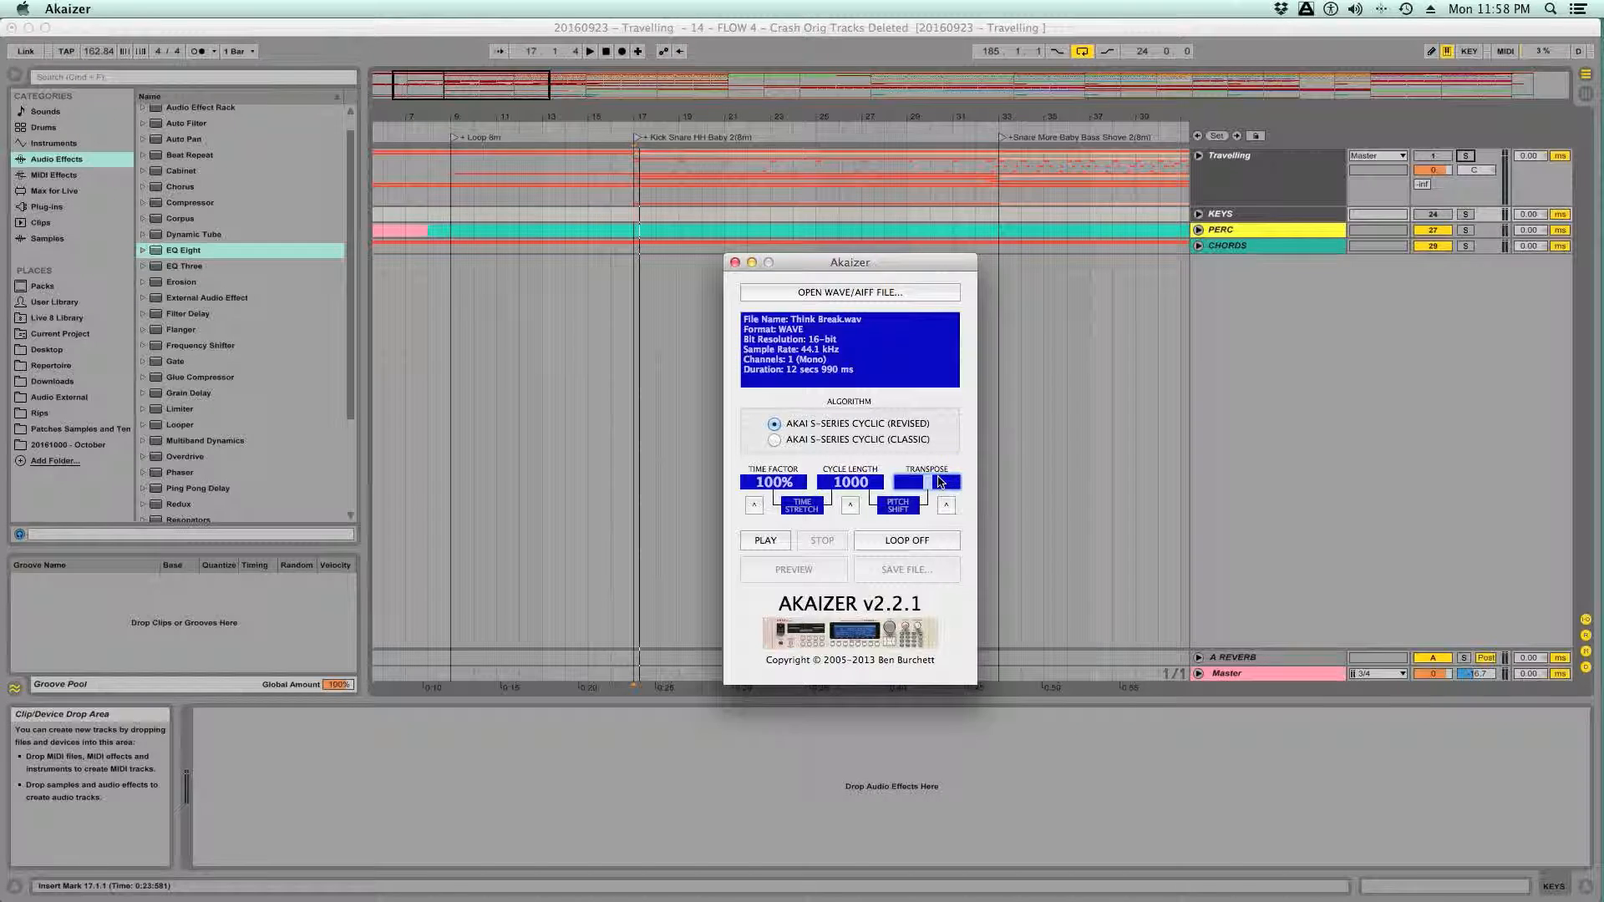
# - Set the transpose of the Think break to +1 and play the start of the break twice
pyautogui.click(944, 506)
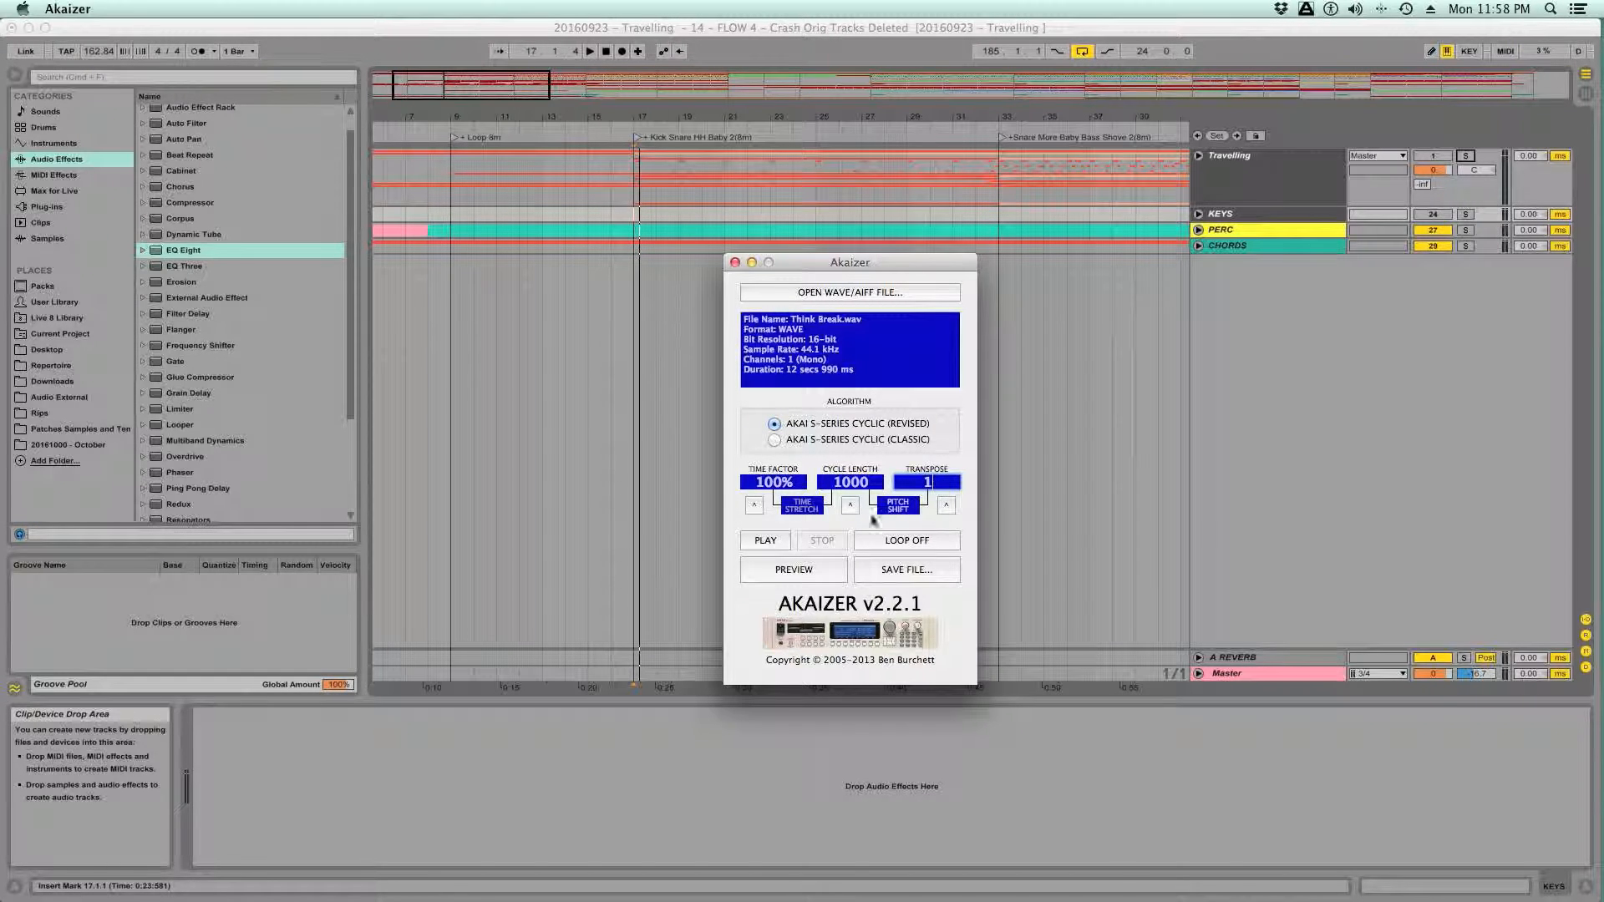
pyautogui.click(783, 543)
pyautogui.click(812, 540)
pyautogui.click(763, 542)
pyautogui.click(834, 542)
# - Play the soloed Travelling group briefly in Live, unsolo it, and return to Akaizer to play the Think break for comparison
pyautogui.click(1466, 157)
pyautogui.press('space')
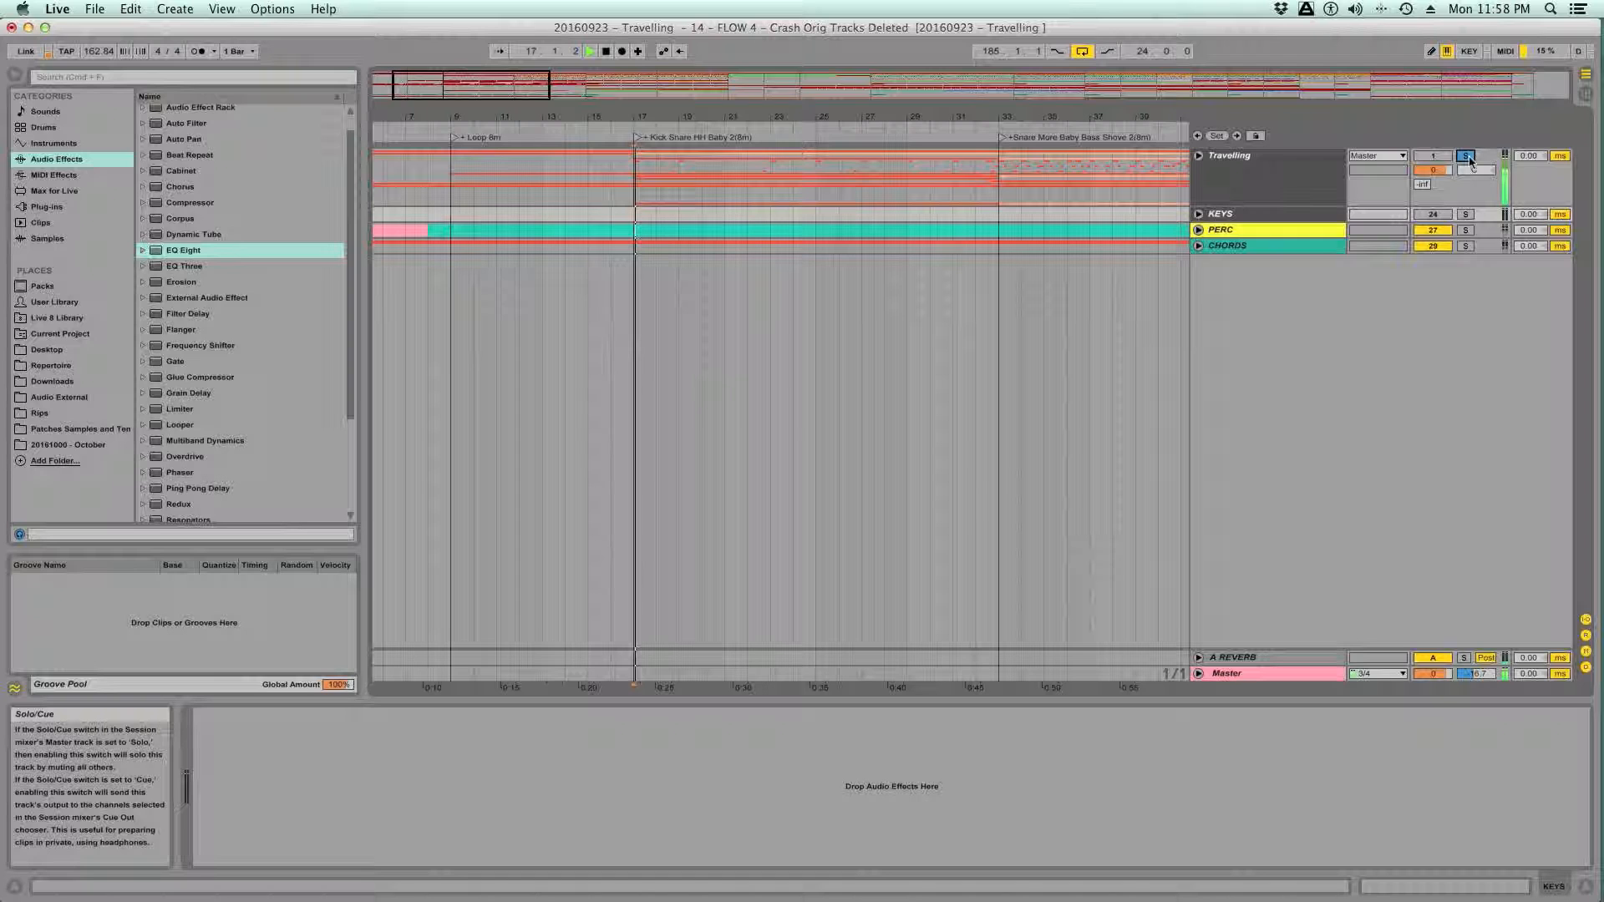
pyautogui.press('space')
pyautogui.click(1468, 158)
pyautogui.press('super+Tab')
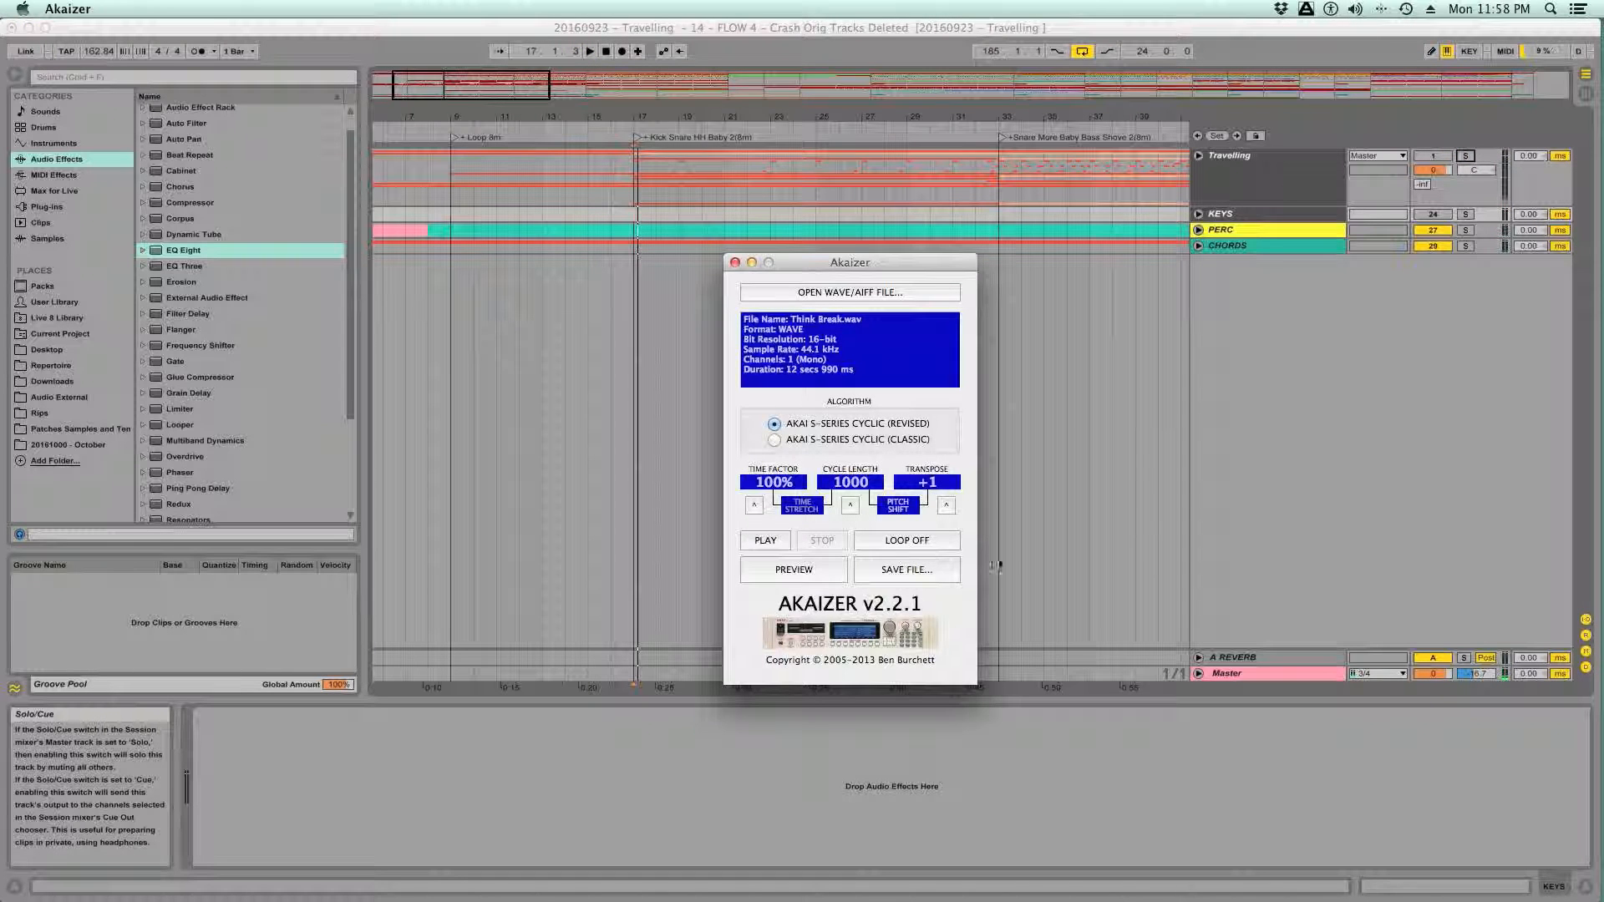
pyautogui.click(772, 542)
pyautogui.click(822, 542)
# - Set the time factor to 90% and play the start of the break twice
pyautogui.click(776, 482)
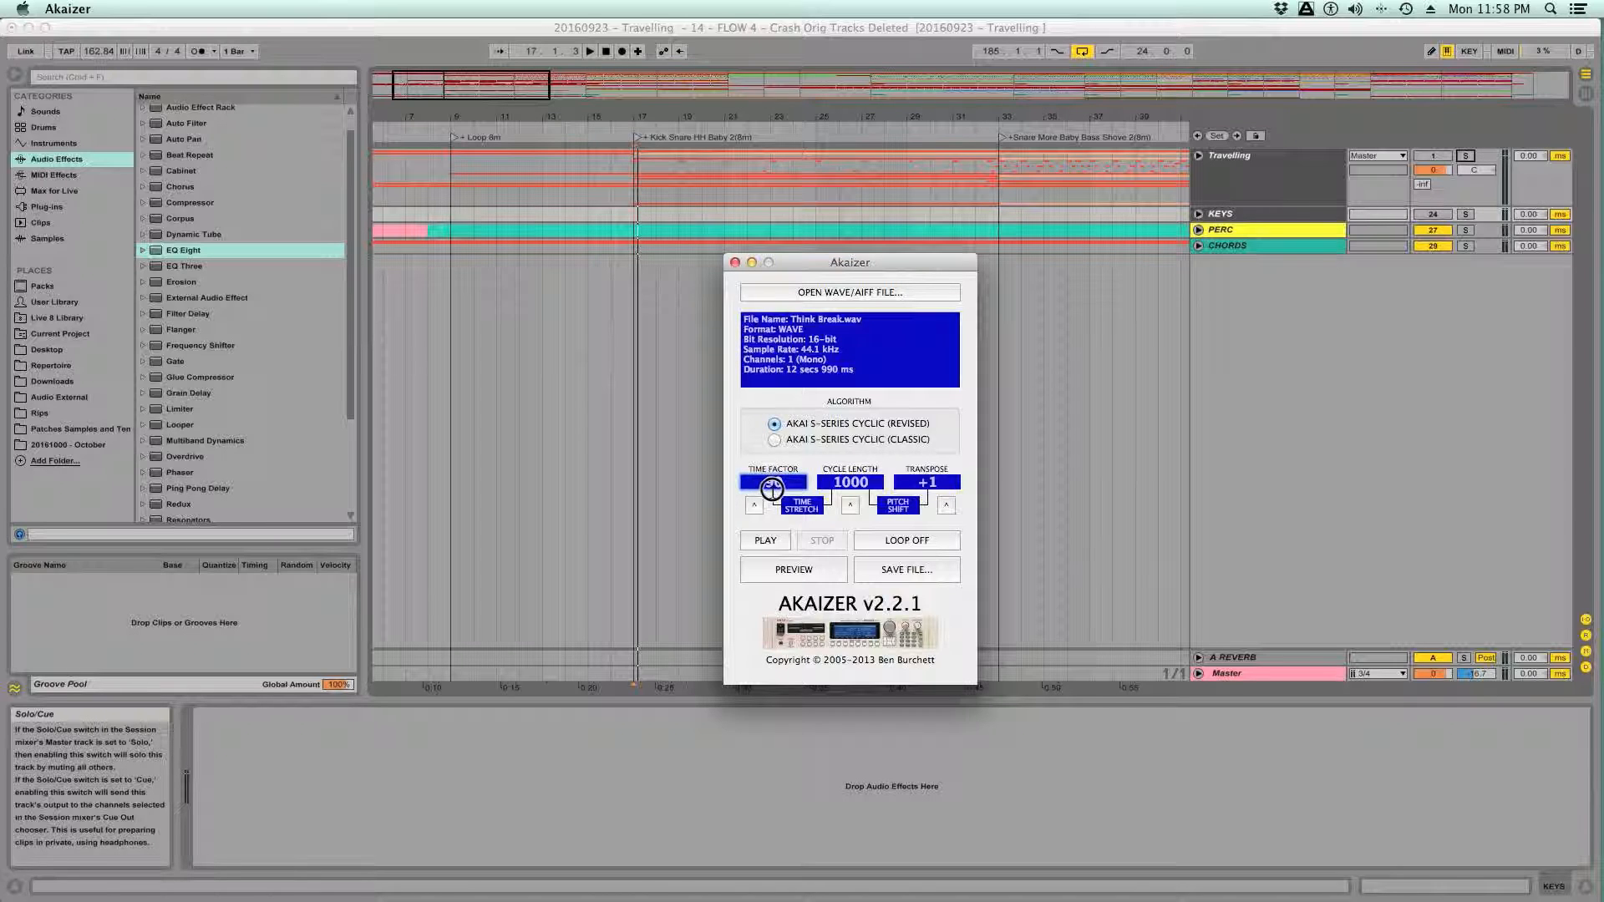
pyautogui.write('90')
pyautogui.click(769, 540)
pyautogui.click(826, 540)
pyautogui.click(766, 544)
pyautogui.click(832, 546)
# - Switch to Live, solo the Travelling group, play it briefly from bar 17, and unfold the group's tracks
pyautogui.click(1473, 158)
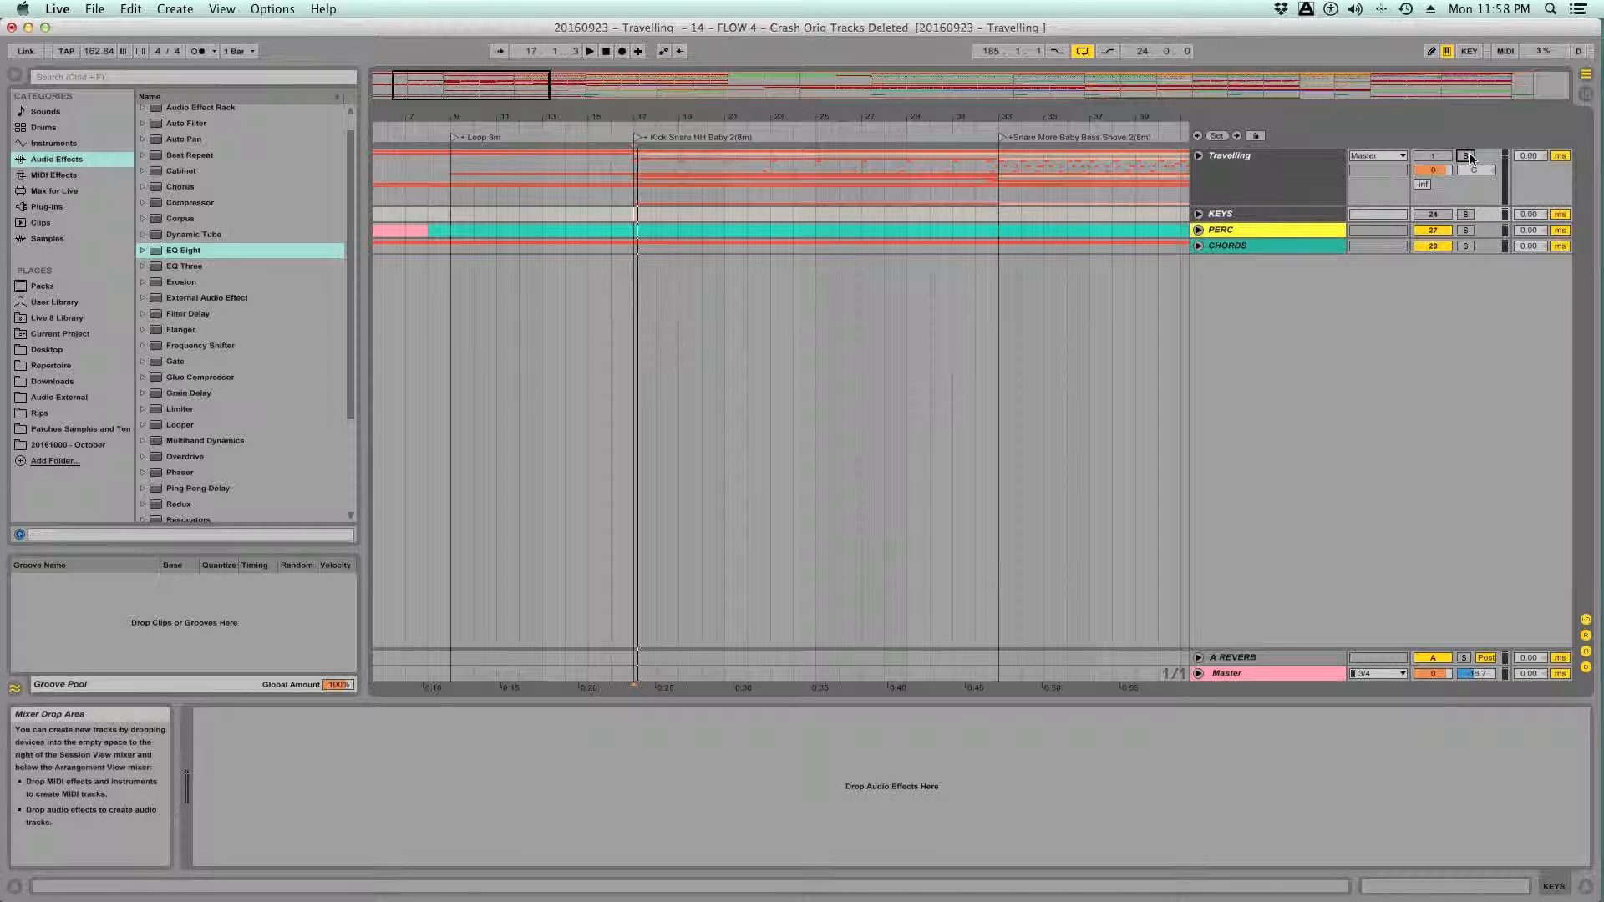
pyautogui.press('space')
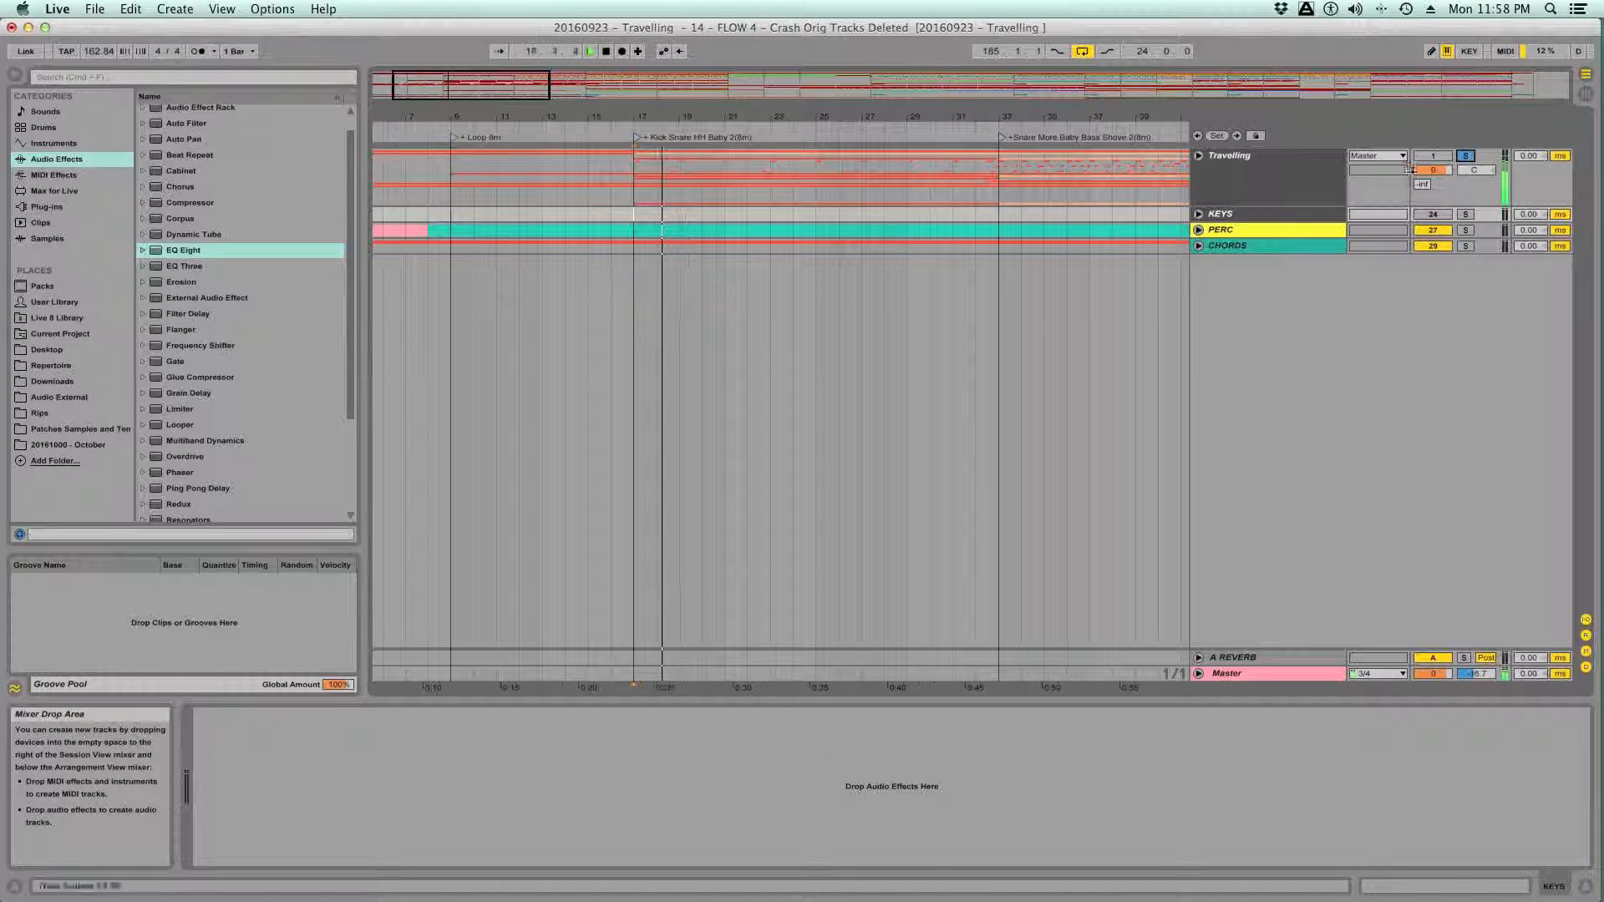
pyautogui.press('space')
pyautogui.click(1197, 155)
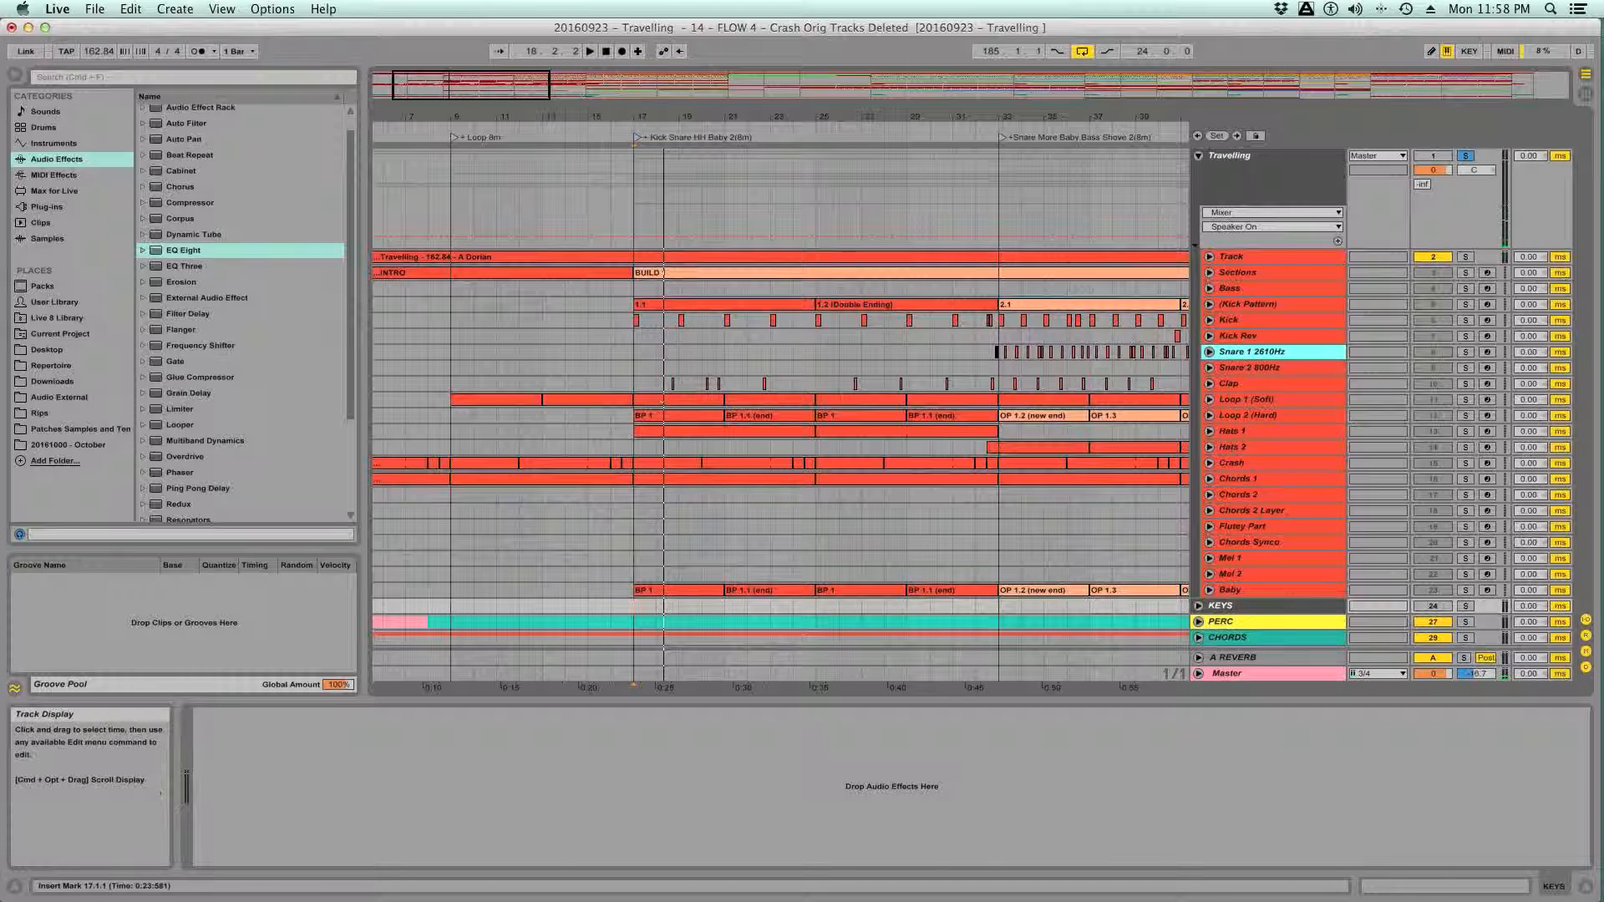
# - Play short snippets of the arrangement at every second bar from bar 19 to bar 31
pyautogui.click(724, 340)
pyautogui.press('space')
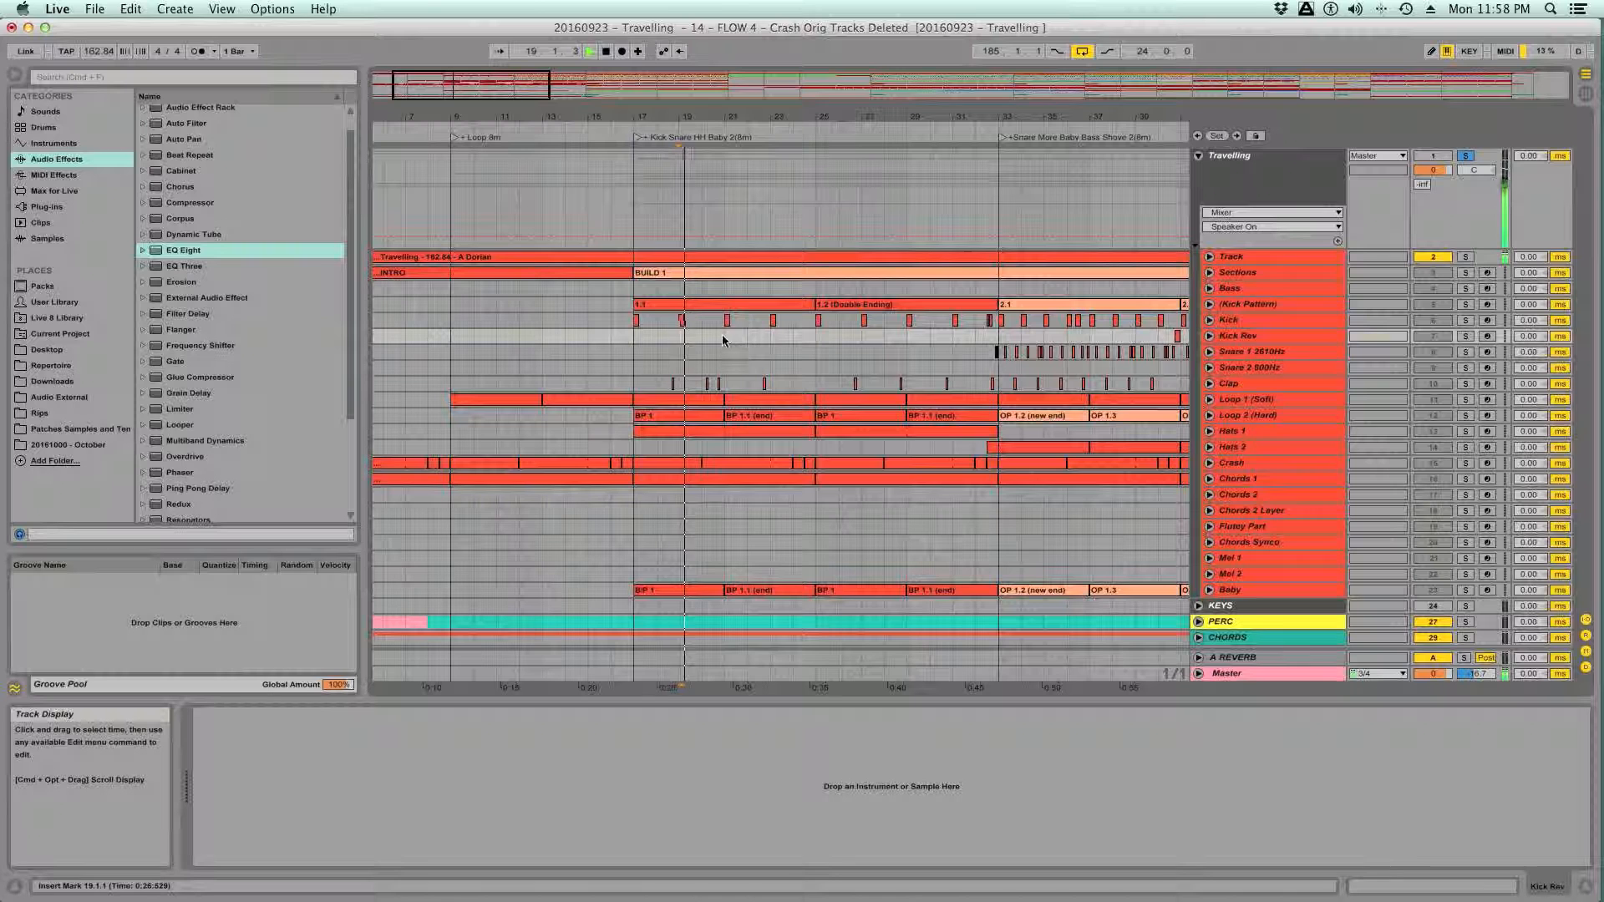
pyautogui.click(774, 338)
pyautogui.press('space')
pyautogui.click(821, 337)
pyautogui.press('space')
pyautogui.press('space')
pyautogui.click(864, 335)
pyautogui.press('space')
pyautogui.press('space')
pyautogui.click(910, 340)
pyautogui.press('space')
pyautogui.press('space')
pyautogui.click(949, 341)
pyautogui.press('space')
pyautogui.press('space')
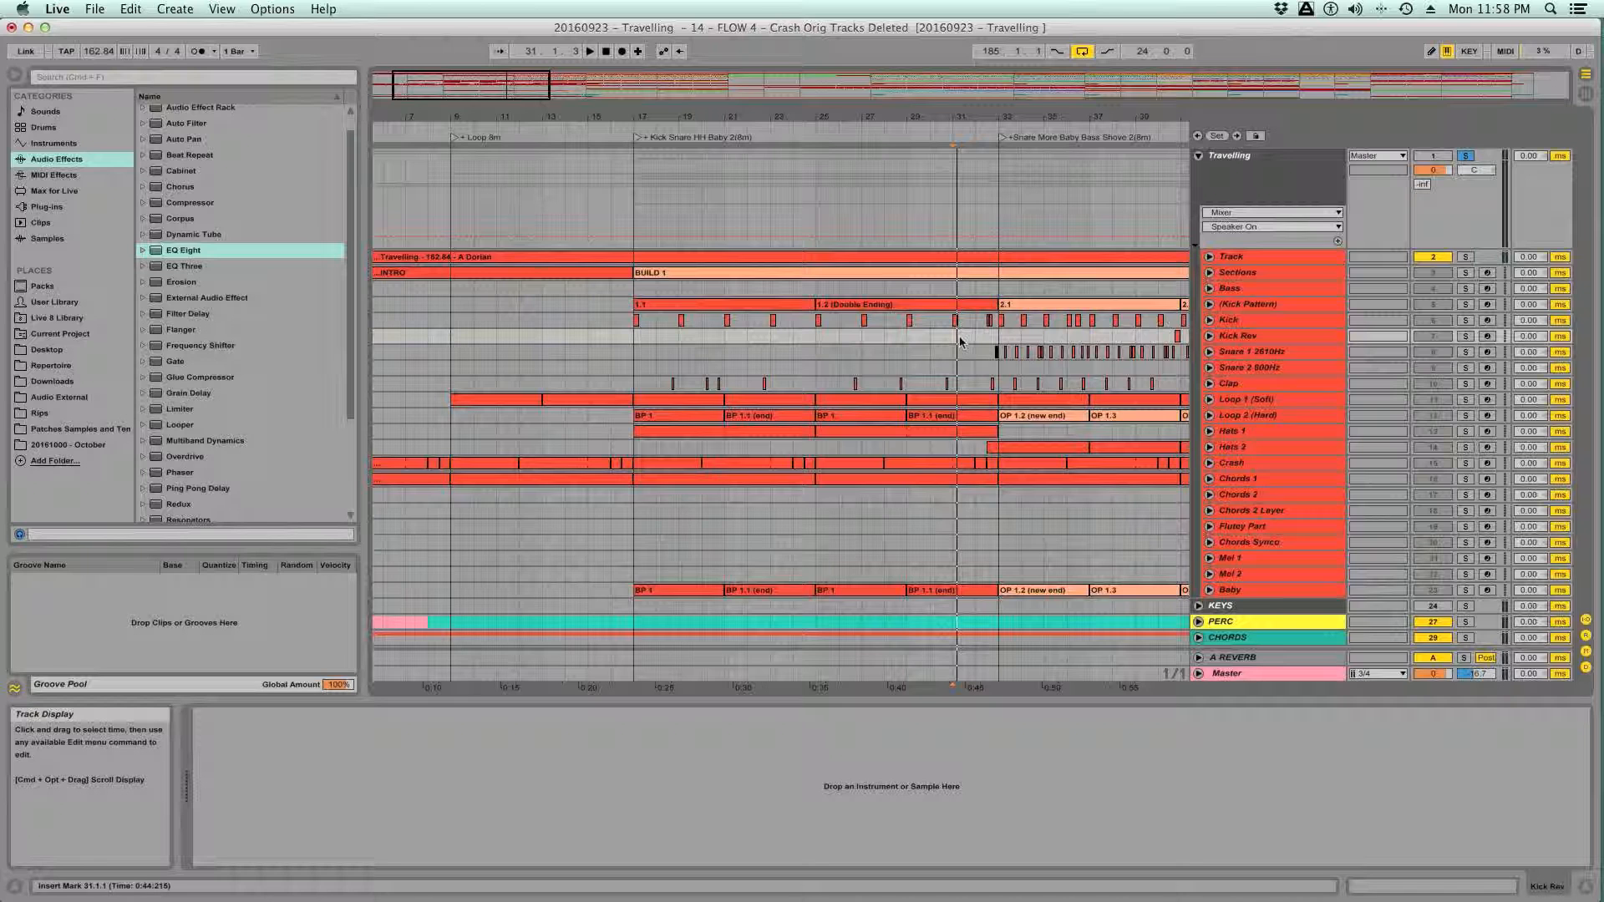
# - Restart at bar 17 and audition the opening of every second bar again through bar 31
pyautogui.click(635, 339)
pyautogui.press('space')
pyautogui.press('space')
pyautogui.click(680, 338)
pyautogui.press('space')
pyautogui.click(729, 338)
pyautogui.press('space')
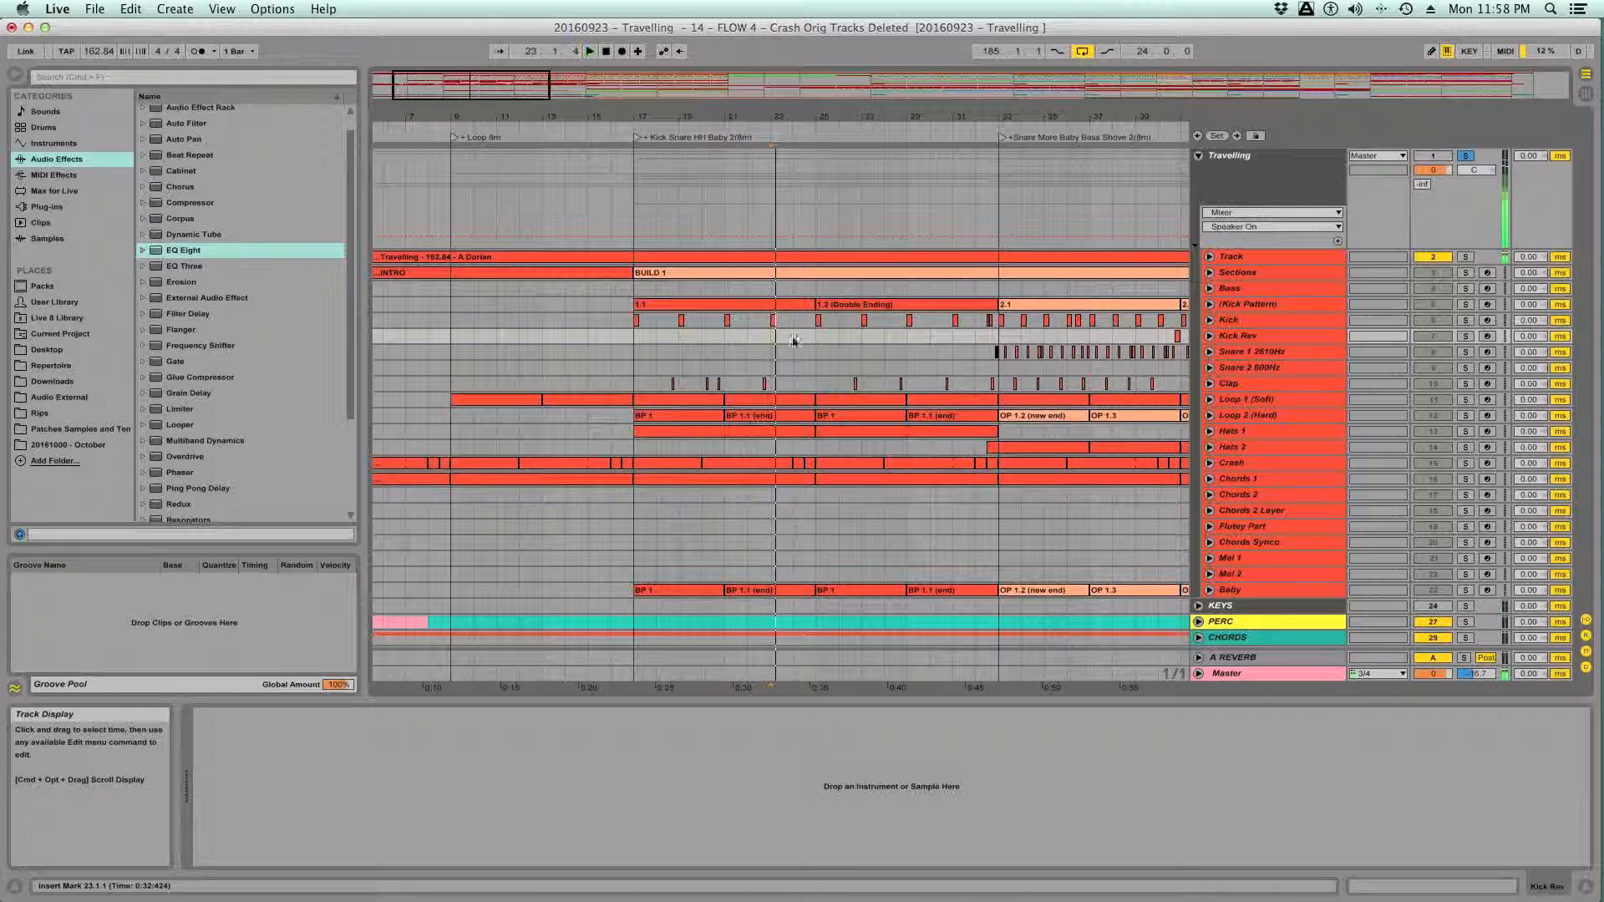
pyautogui.click(820, 335)
pyautogui.press('space')
pyautogui.press('space')
pyautogui.click(864, 335)
pyautogui.press('space')
pyautogui.press('space')
pyautogui.click(908, 335)
pyautogui.press('space')
pyautogui.press('space')
pyautogui.click(948, 336)
pyautogui.press('space')
pyautogui.press('space')
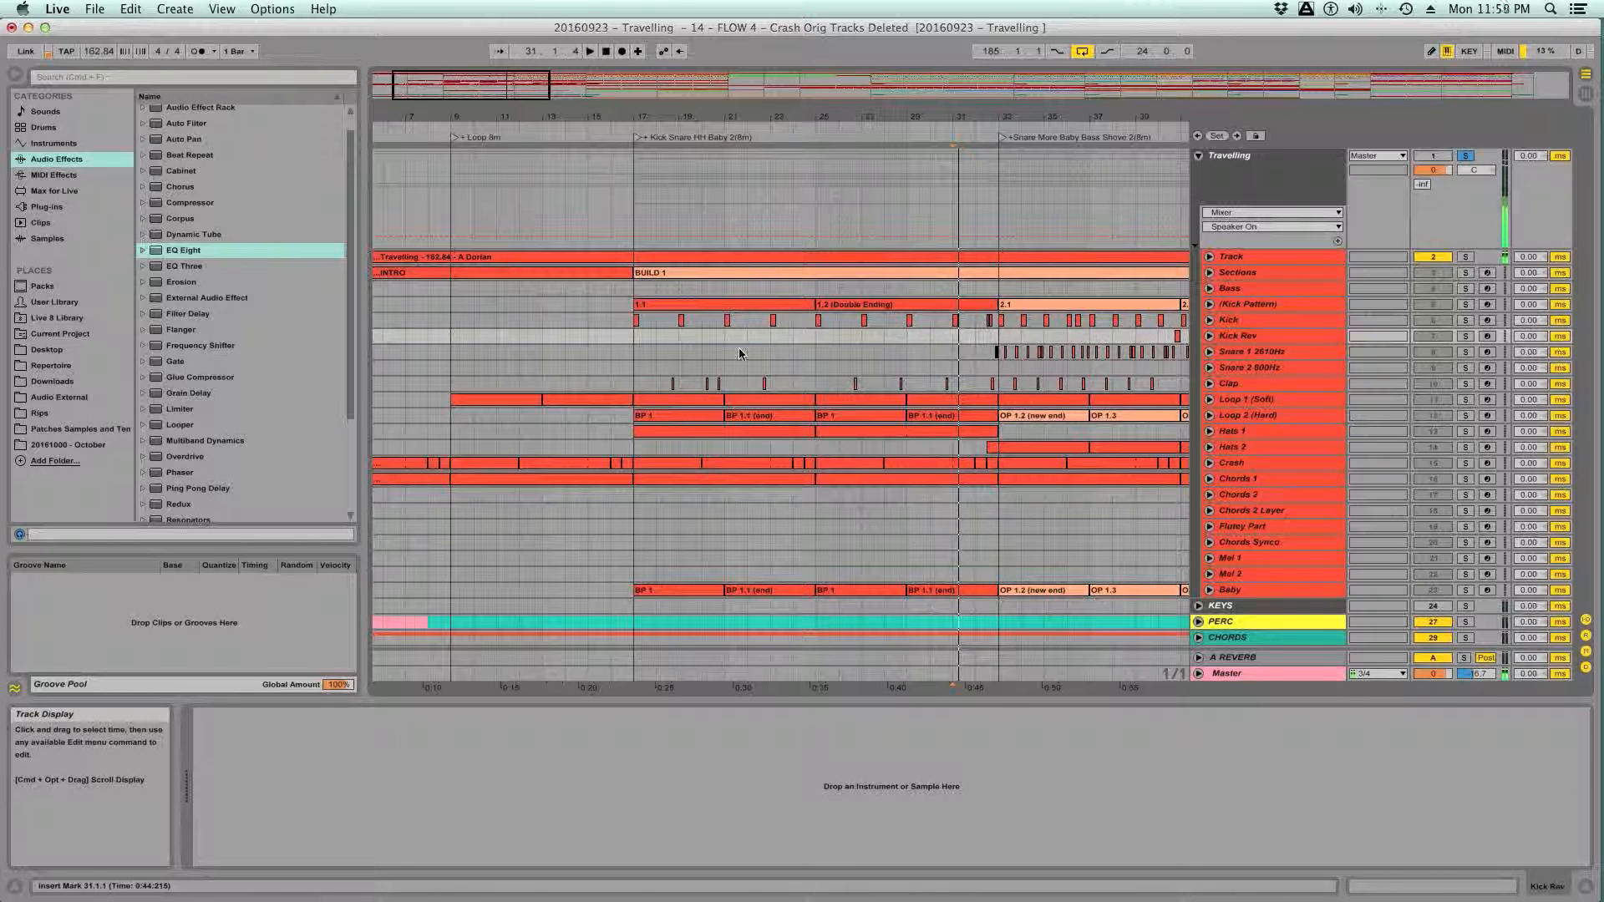
# - Listen to the transition into the 2.1 section by playing the arrangement from bar 32 to bar 37
pyautogui.click(639, 338)
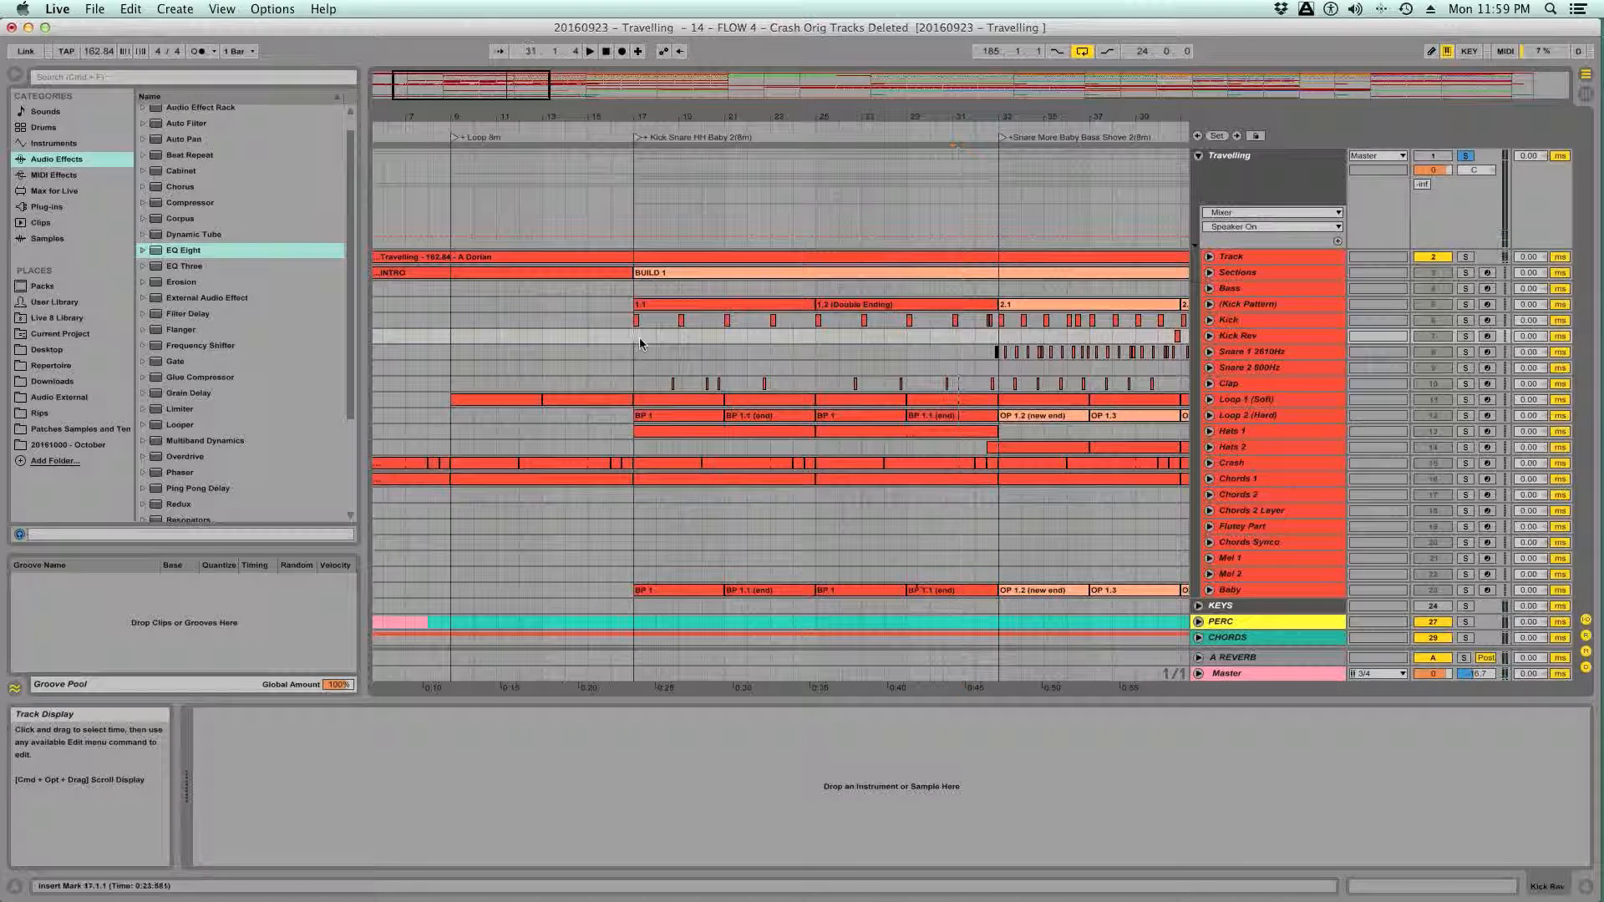
pyautogui.click(977, 342)
pyautogui.press('space')
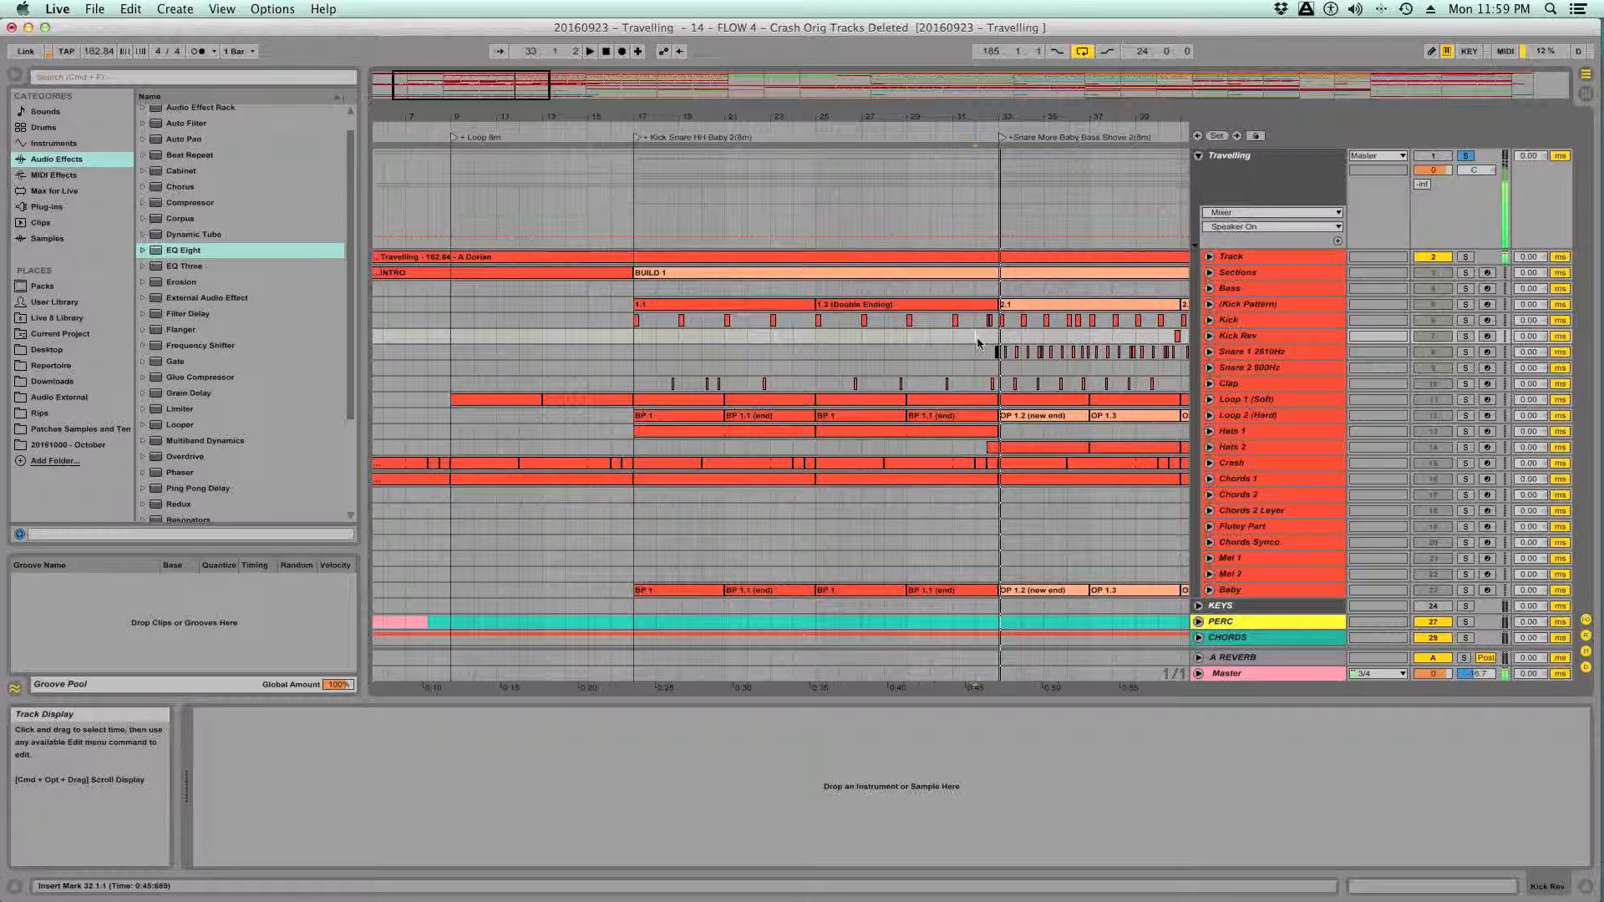
pyautogui.hscroll(4, 984, 344)
pyautogui.press('space')
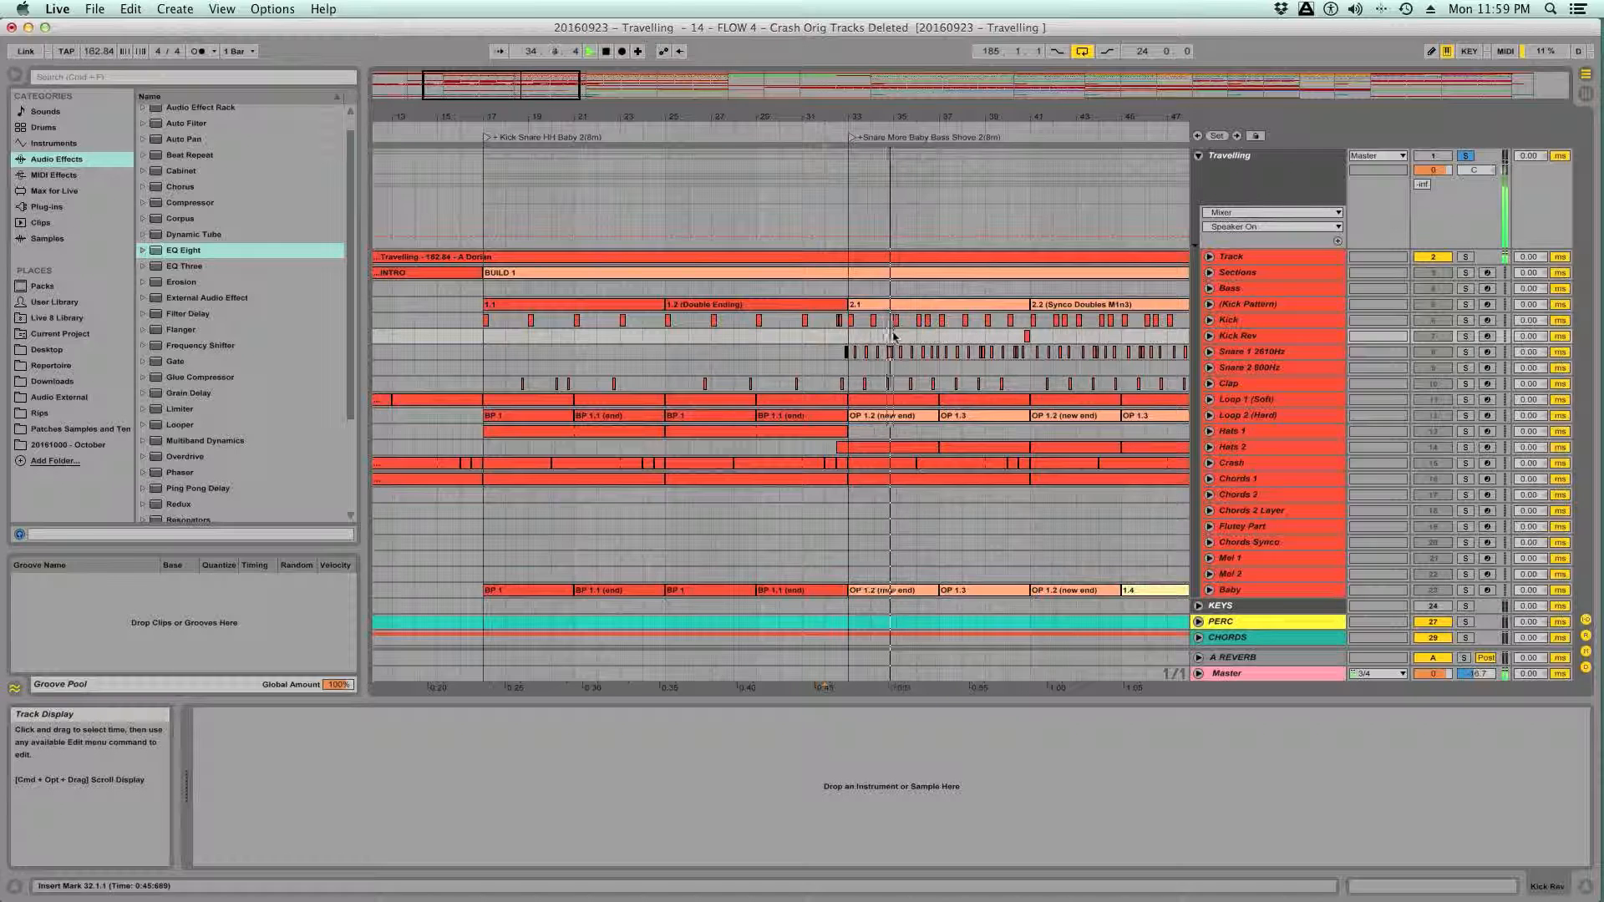
pyautogui.hscroll(2, 909, 329)
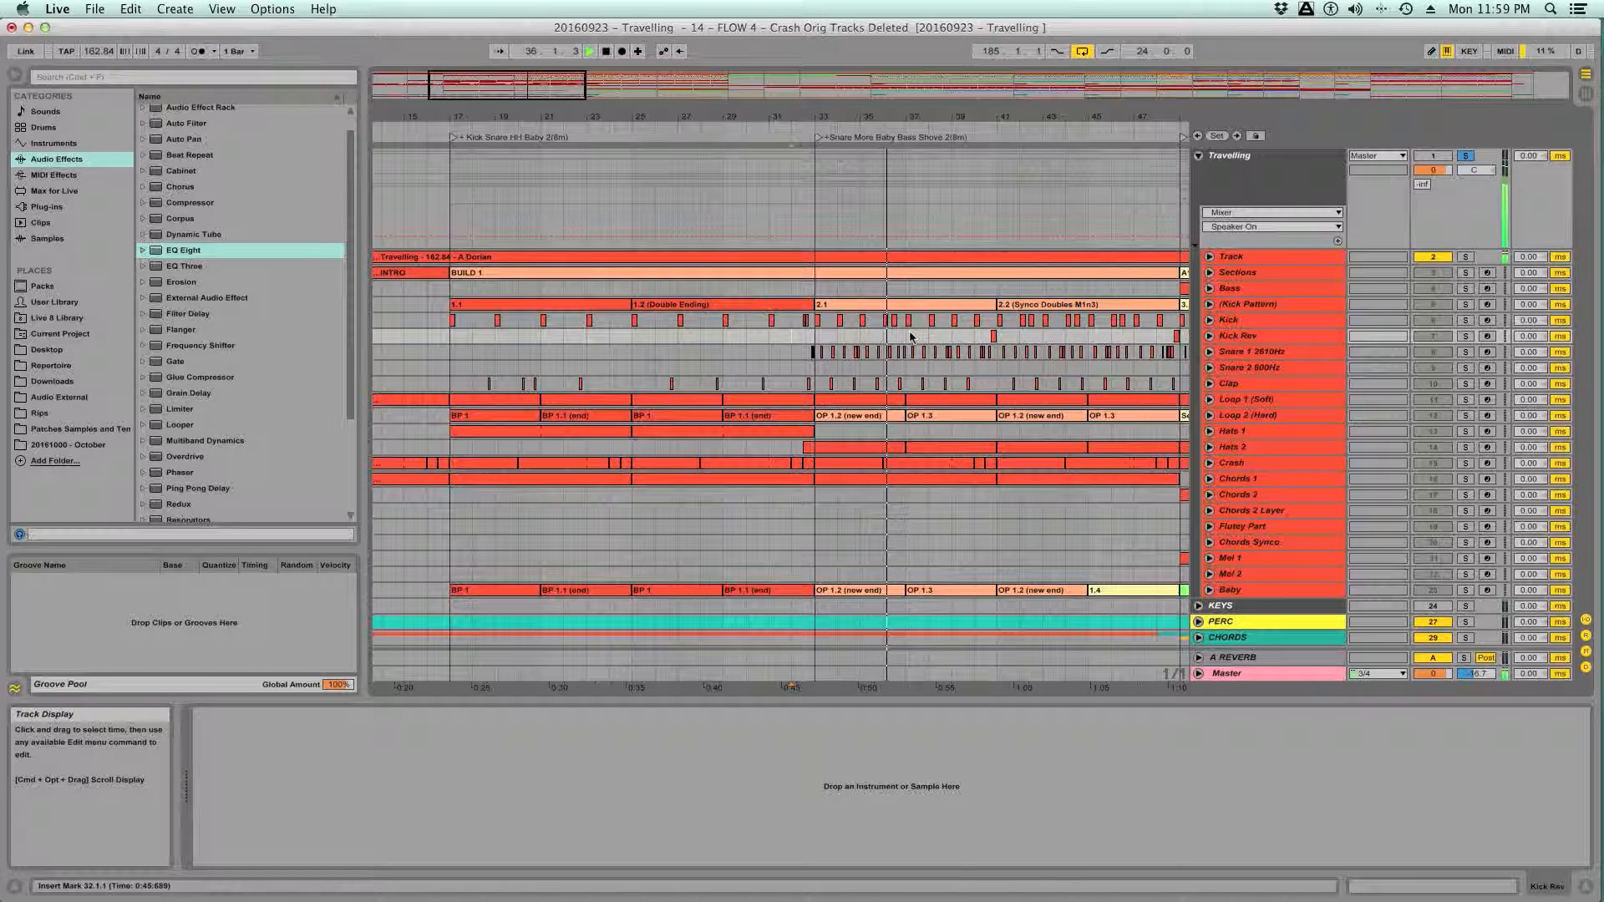
pyautogui.press('space')
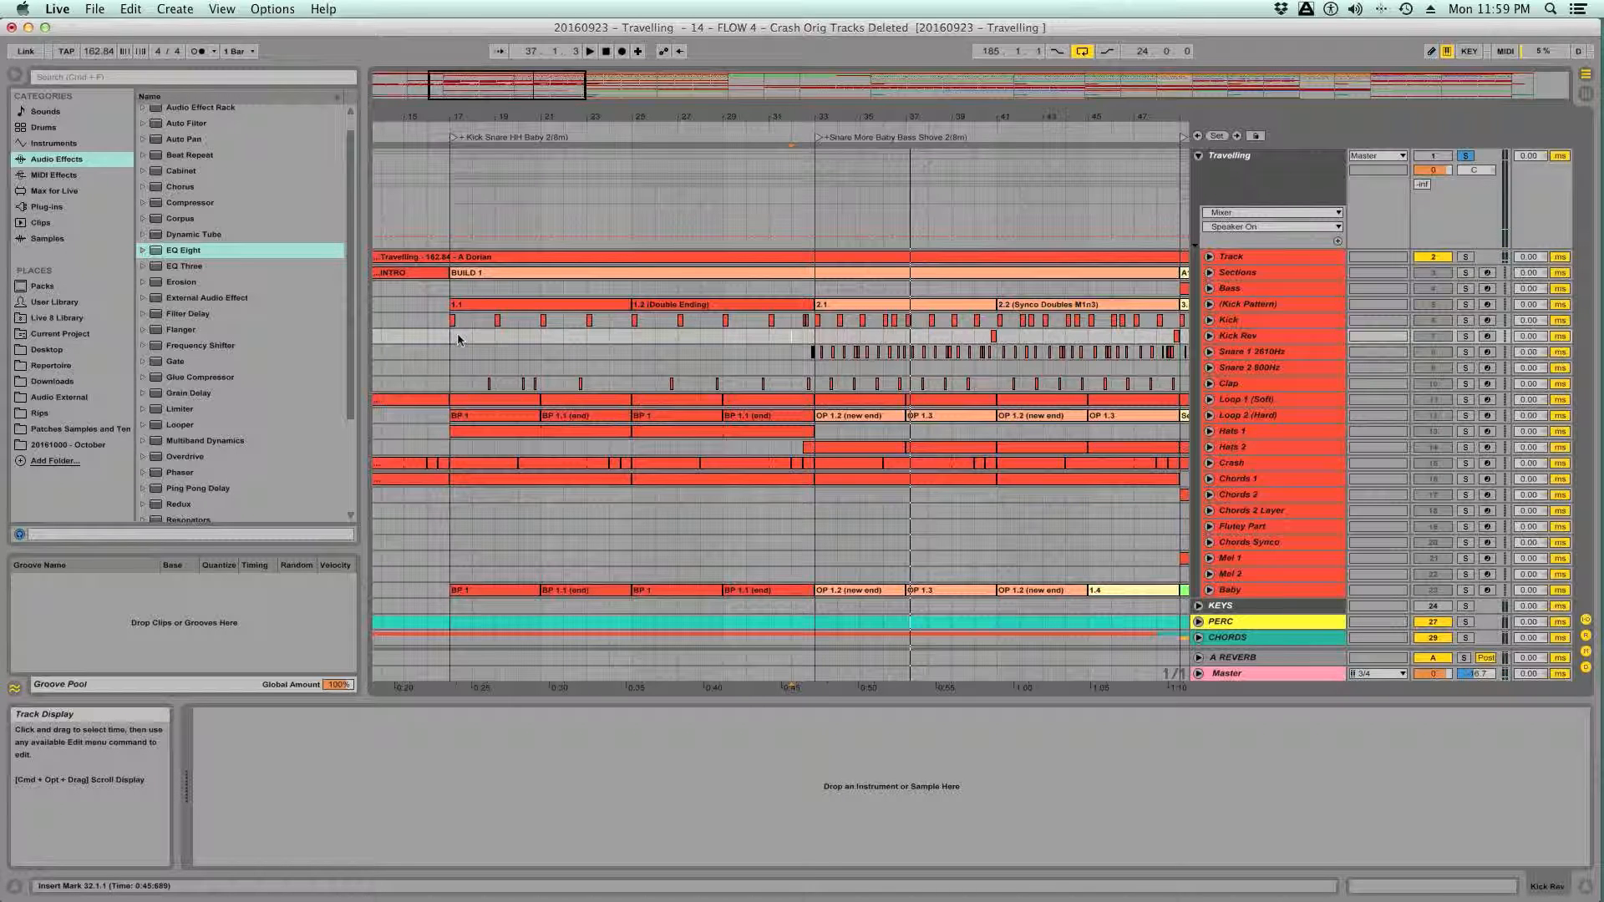
# - Play the opening hit at bar 33 of the arrangement several times in short bursts
pyautogui.click(823, 337)
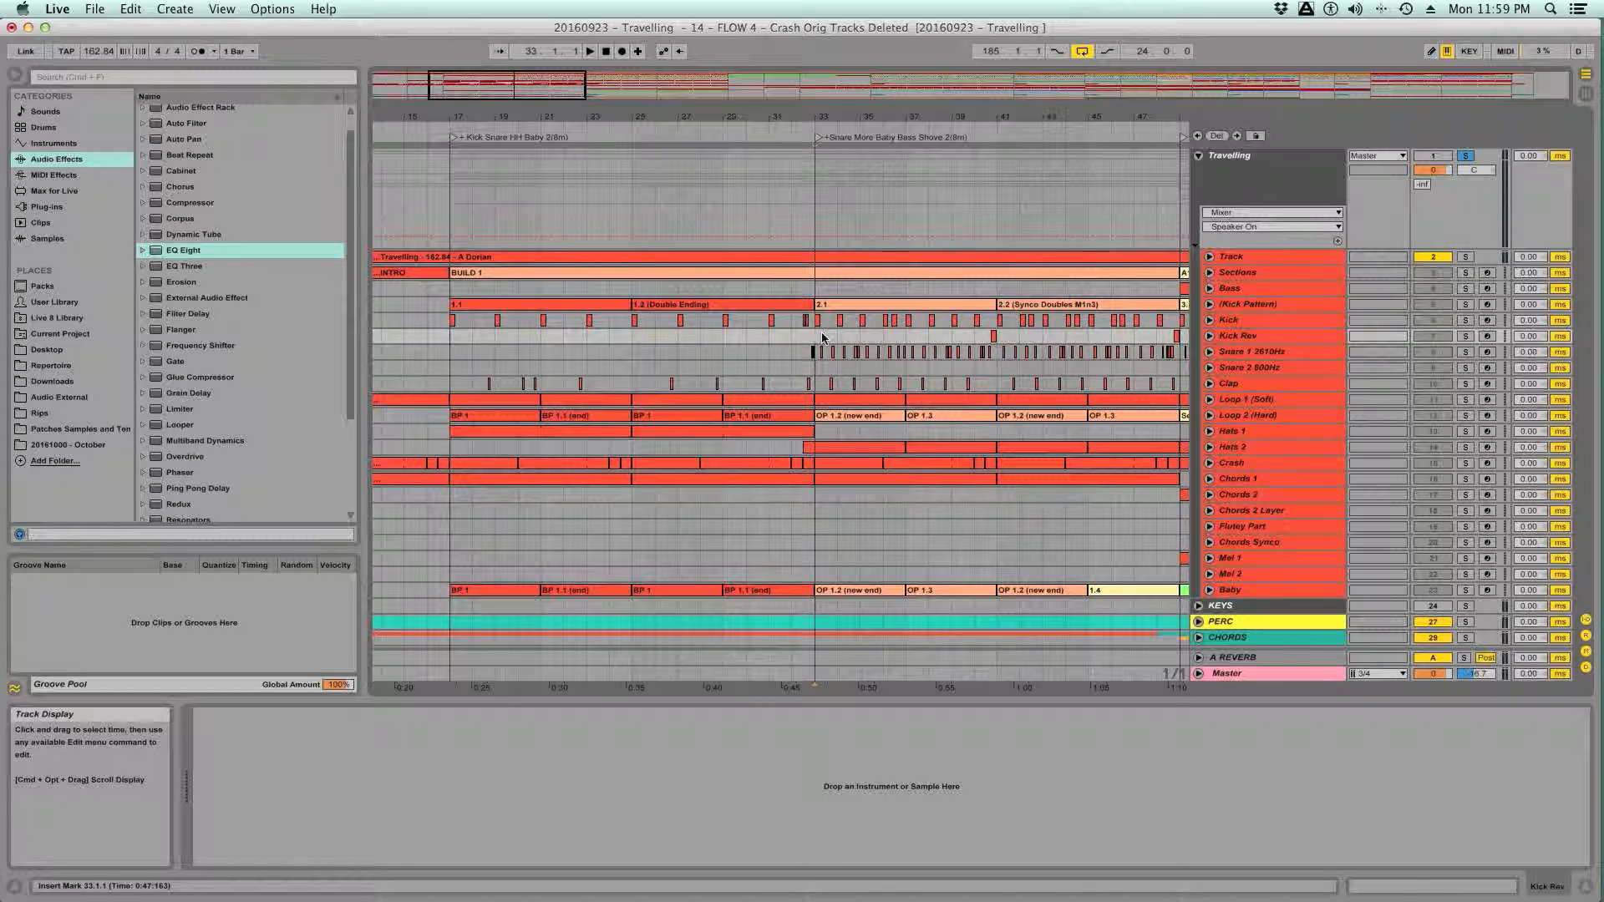
pyautogui.press('space')
pyautogui.press('space')
pyautogui.press('space')
pyautogui.press('space')
pyautogui.press('space')
pyautogui.press('space')
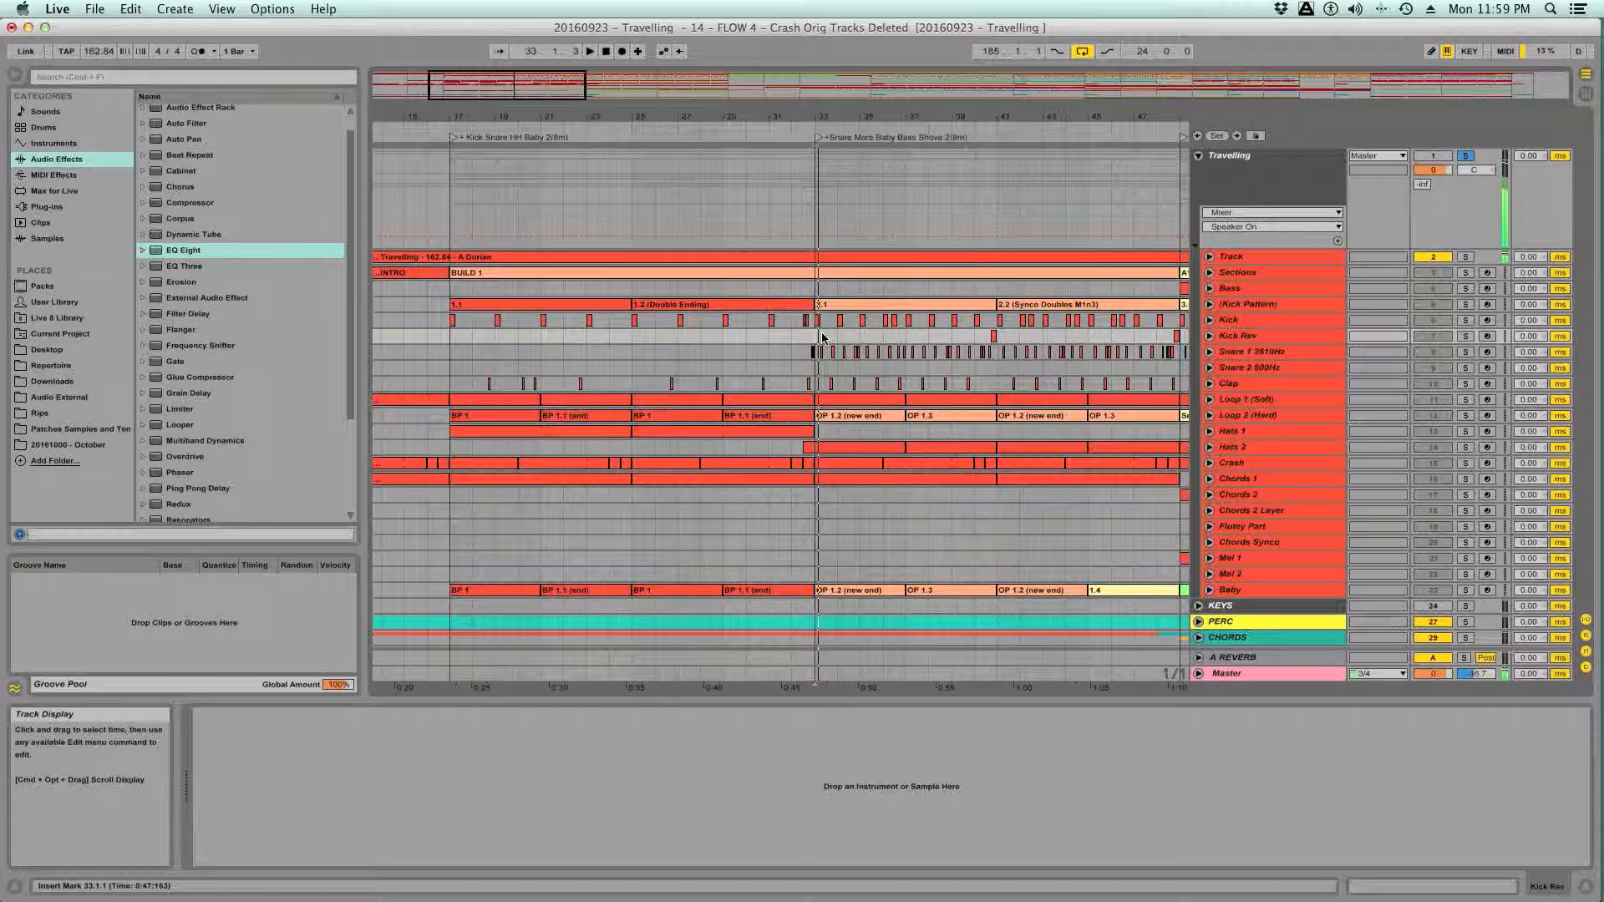
# - Switch to Akaizer, play the original Think break, and preview the processed version
pyautogui.press('super+Tab')
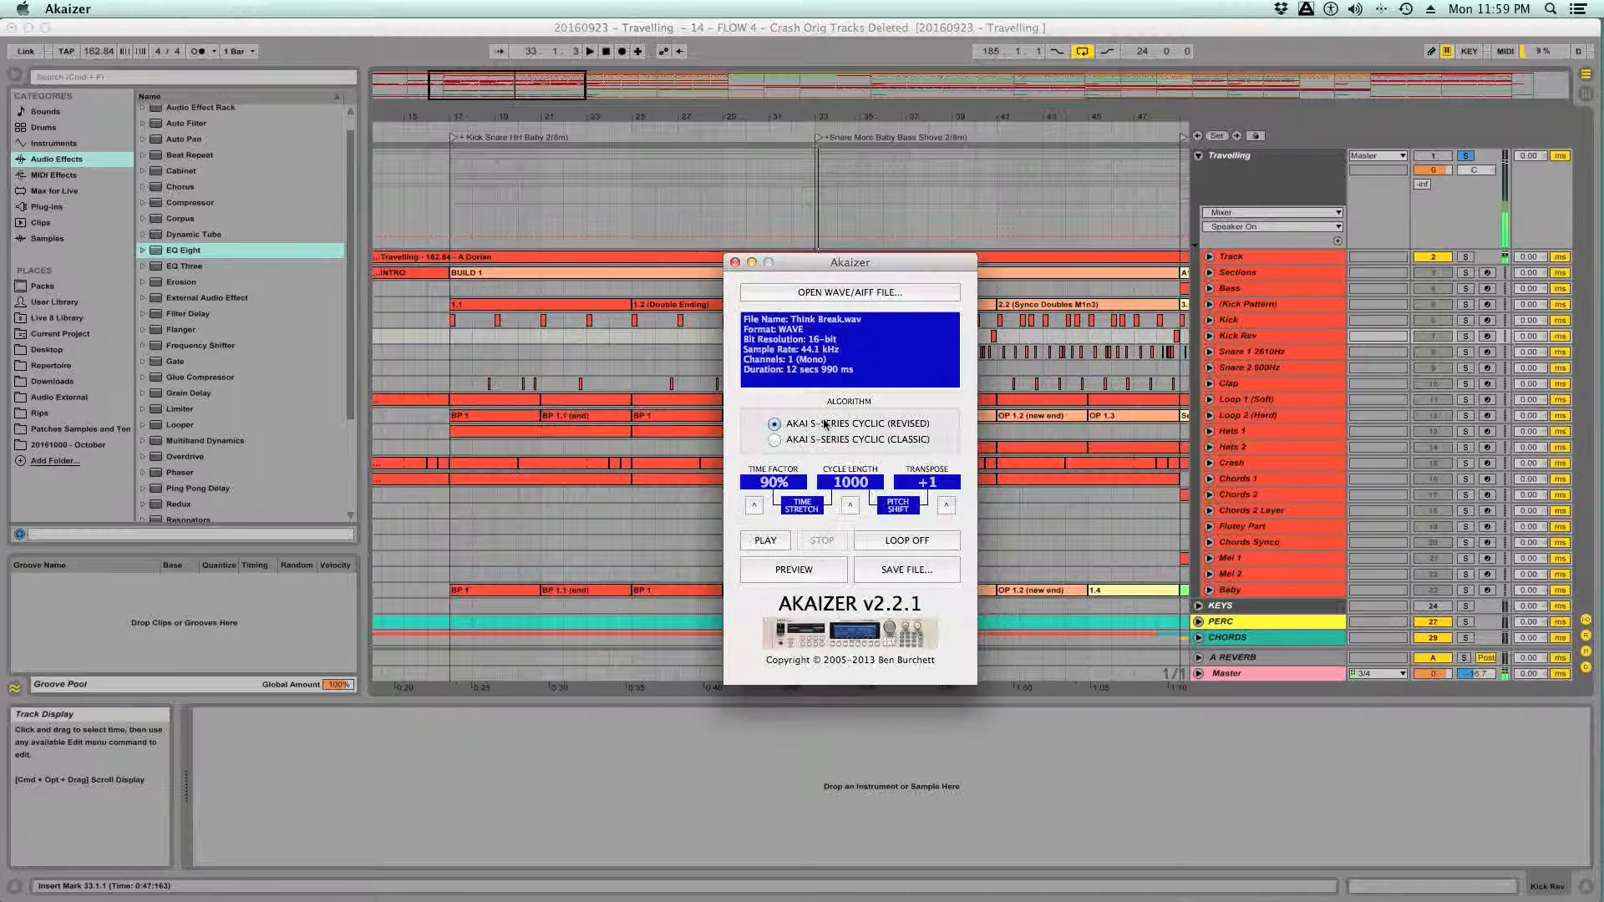
pyautogui.click(768, 542)
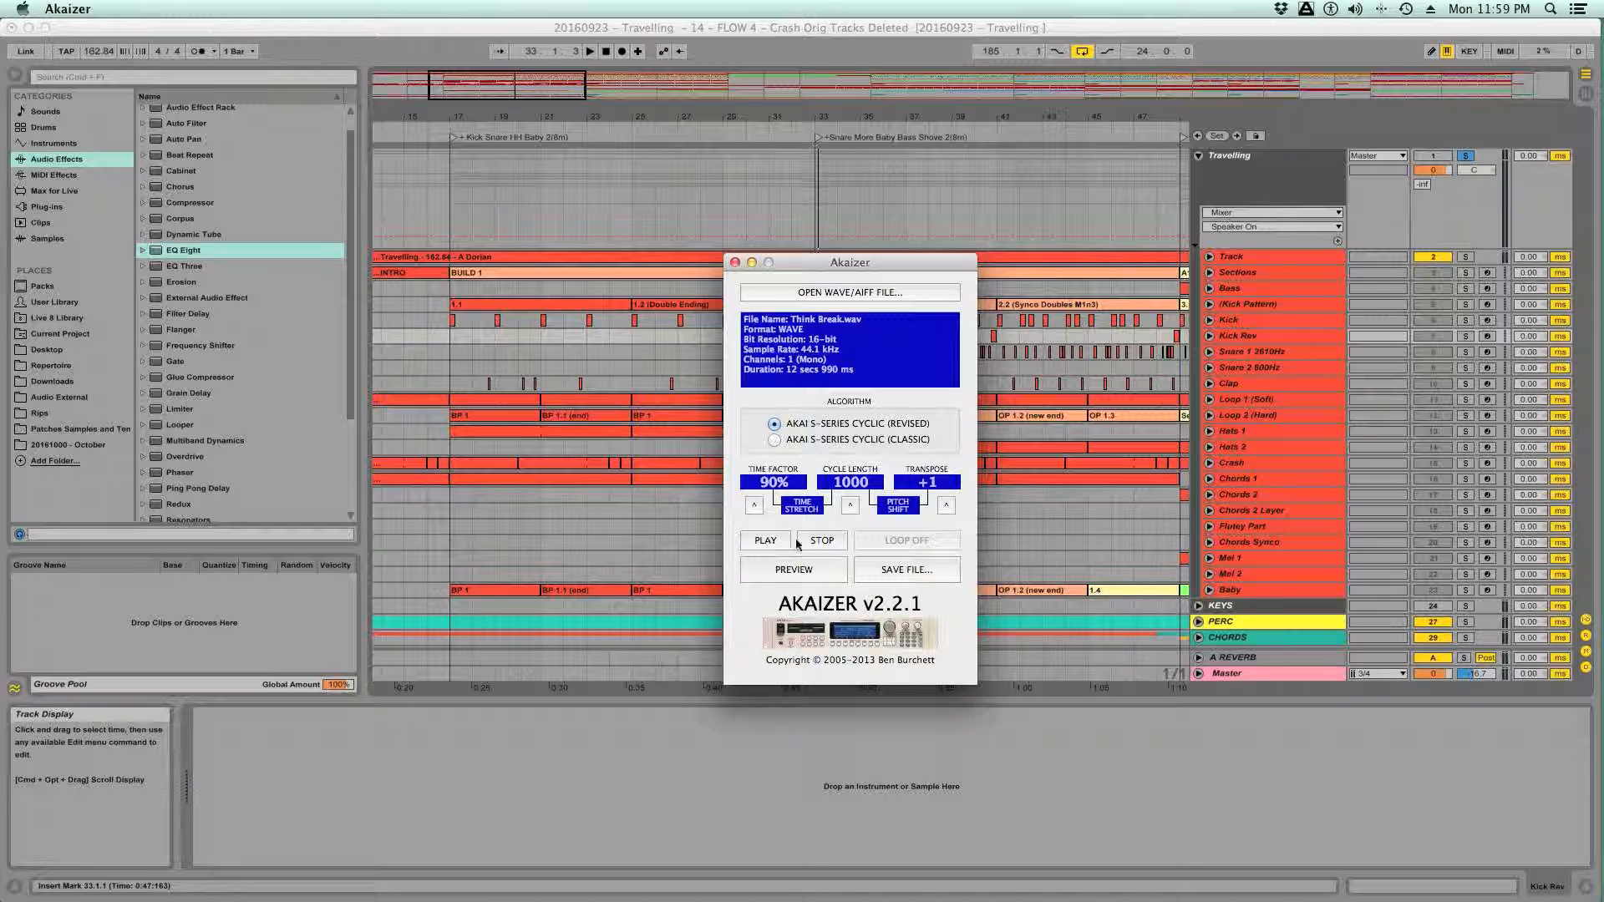
pyautogui.click(802, 543)
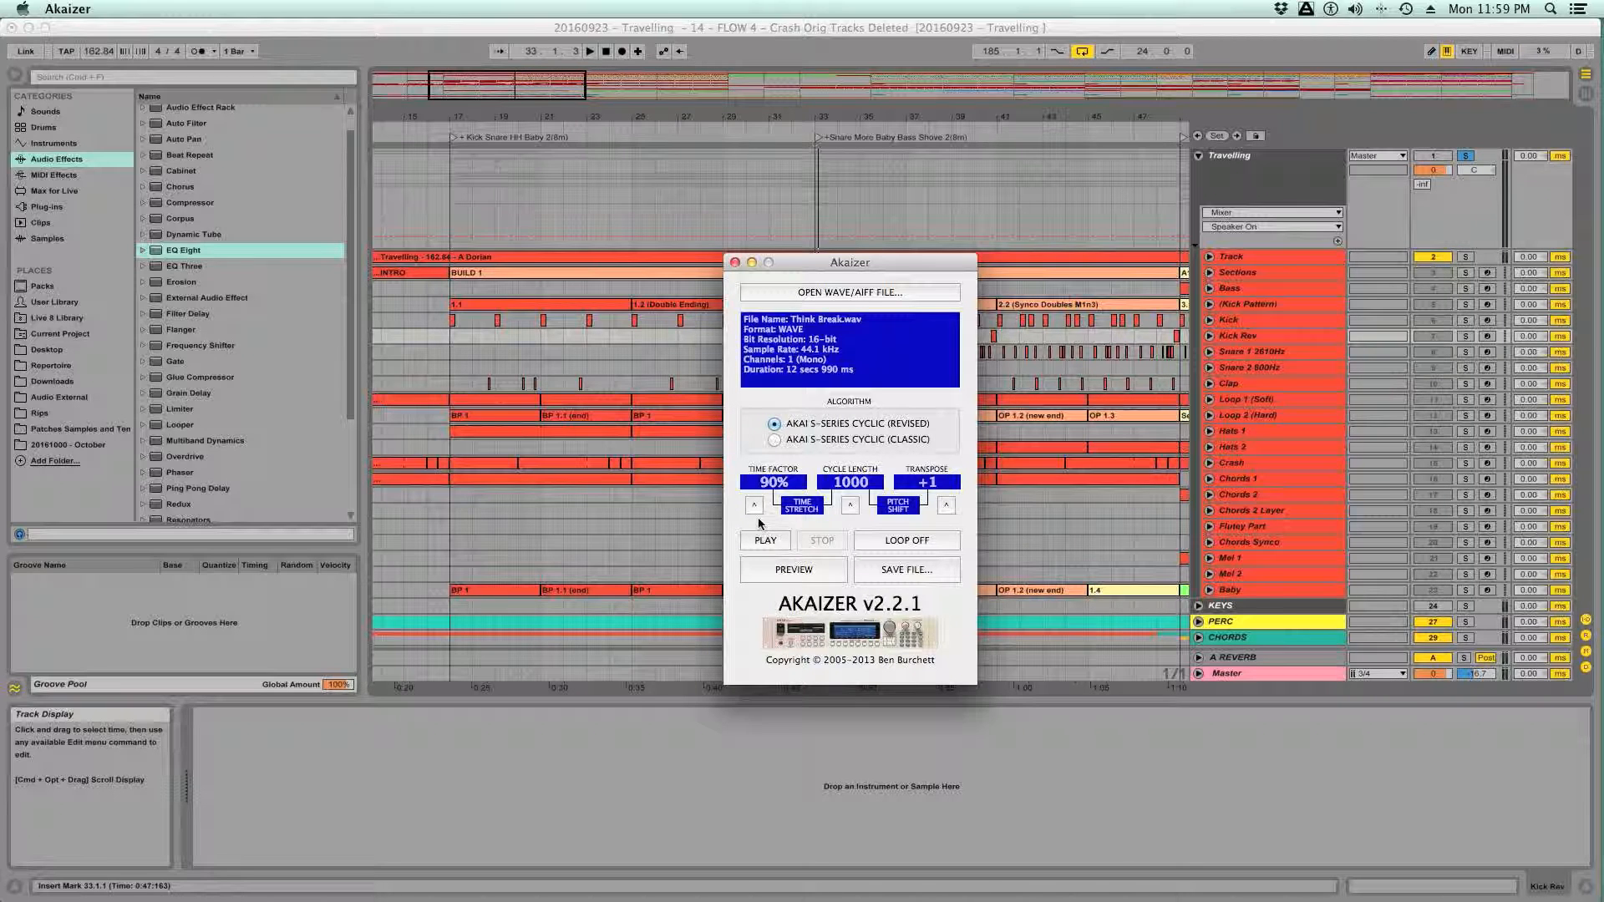
pyautogui.moveTo(767, 482)
pyautogui.mouseDown()
pyautogui.moveTo(766, 496)
pyautogui.moveTo(766, 482)
pyautogui.mouseUp()
pyautogui.click(784, 570)
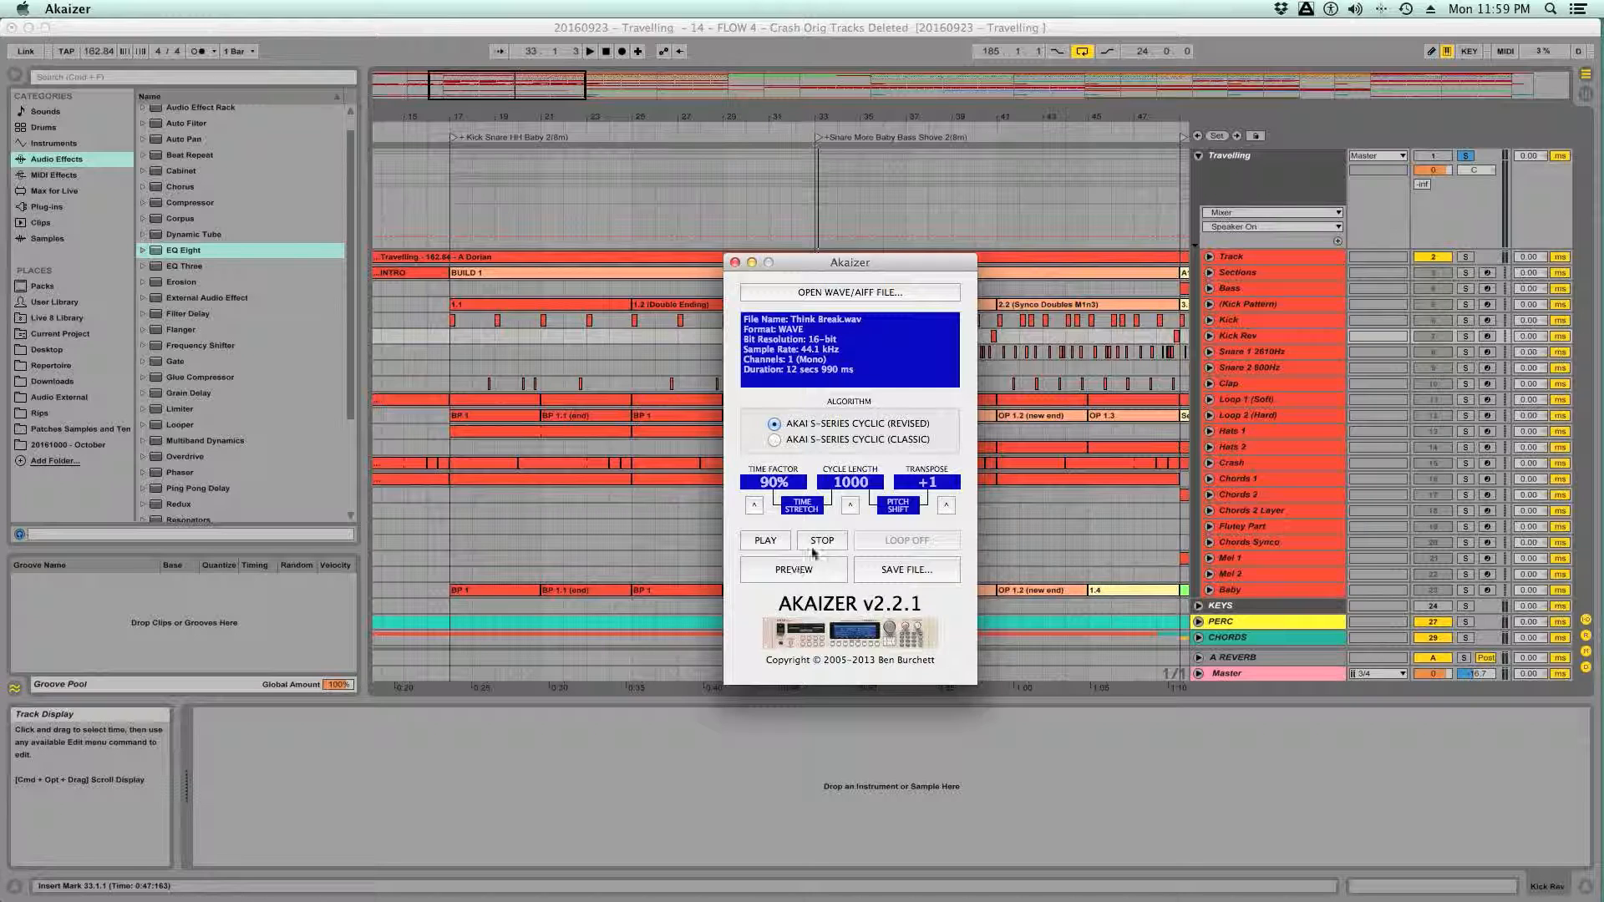
# - Try cycle lengths of 1250, 1300 and 2500 for the Think break
pyautogui.moveTo(852, 484); pyautogui.dragTo(870, 2)
pyautogui.moveTo(850, 484); pyautogui.dragTo(852, 9)
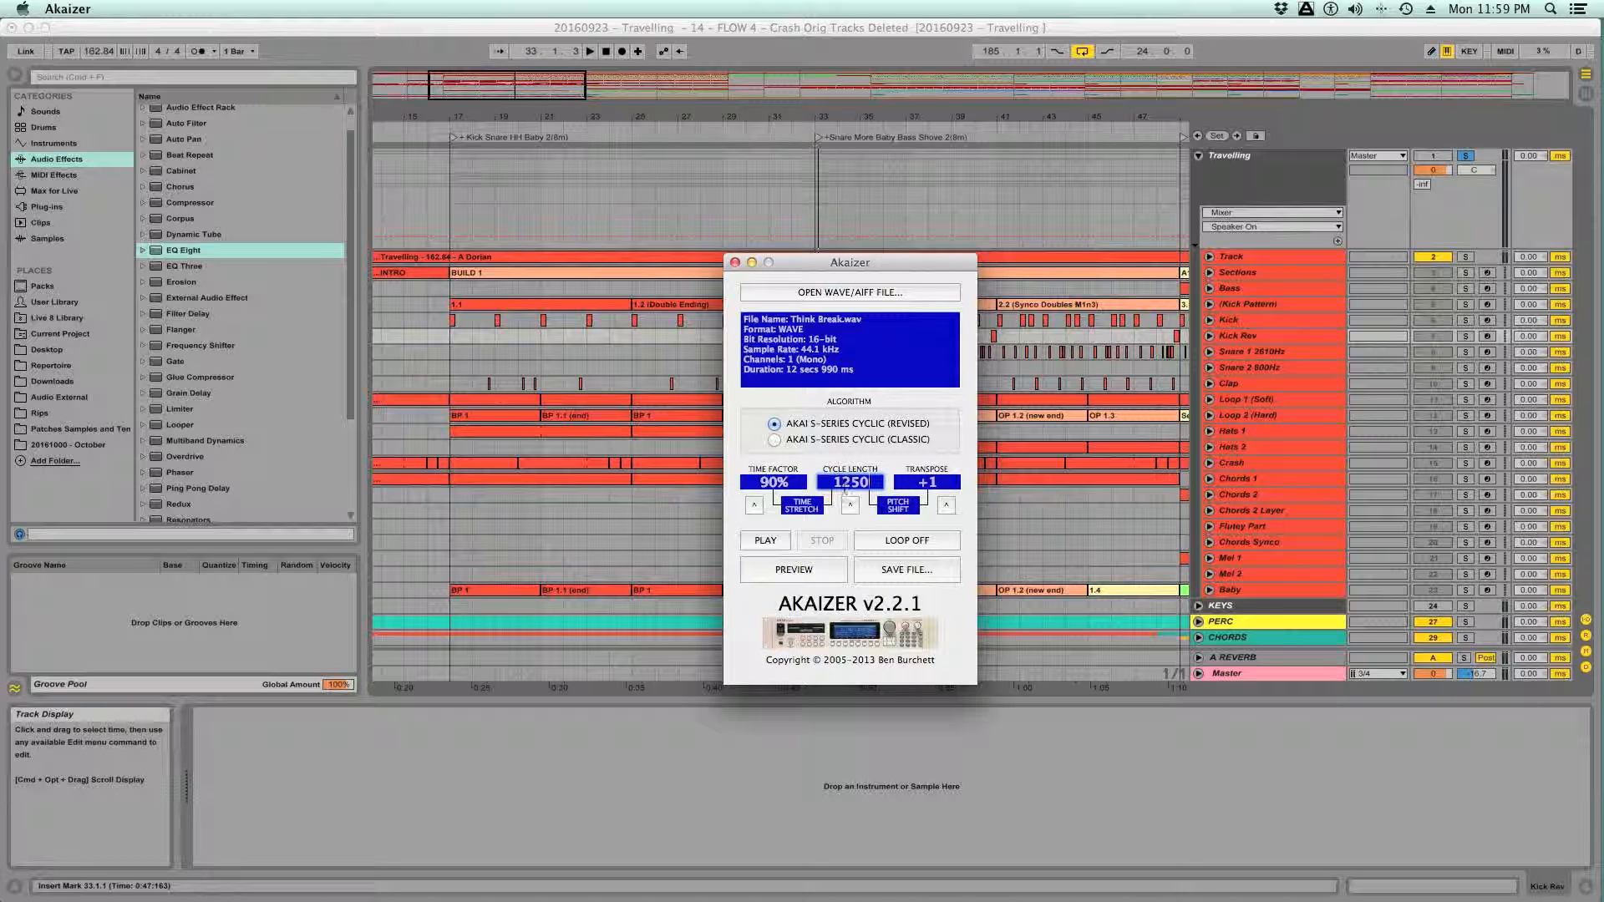
pyautogui.moveTo(827, 481)
pyautogui.mouseDown()
pyautogui.moveTo(866, 478)
pyautogui.moveTo(817, 481)
pyautogui.mouseUp()
pyautogui.write('1300')
pyautogui.click(852, 503)
pyautogui.doubleClick(865, 488)
pyautogui.write('2500')
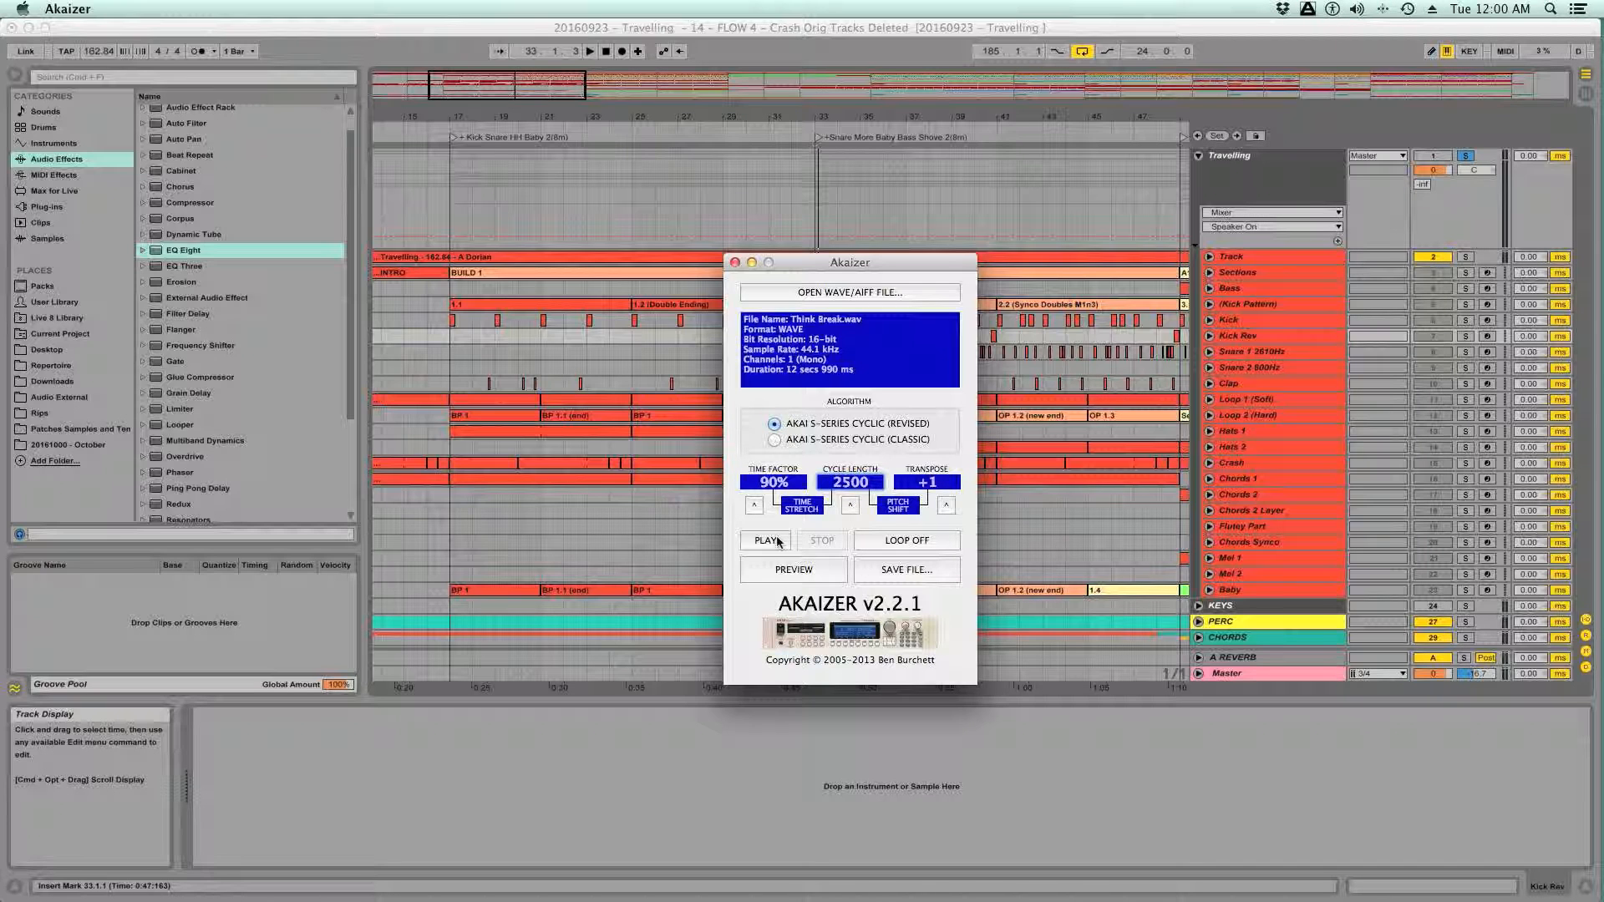
# - Preview the processed break, and compare it with the Live arrangement at bar 33 before returning to Akaizer
pyautogui.click(789, 570)
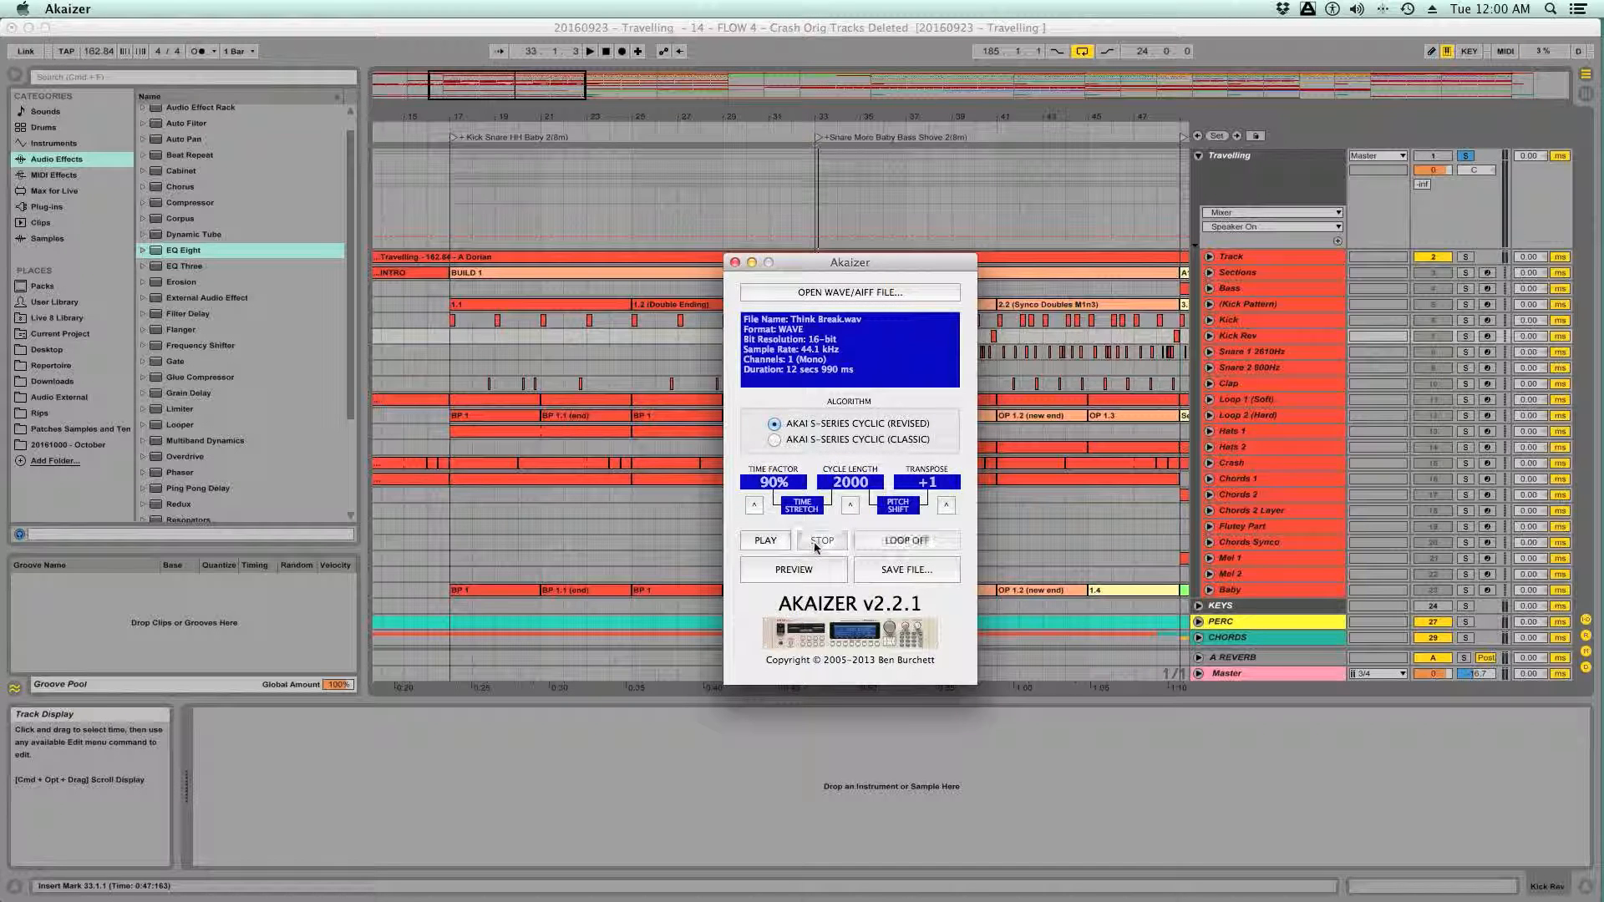
pyautogui.click(673, 359)
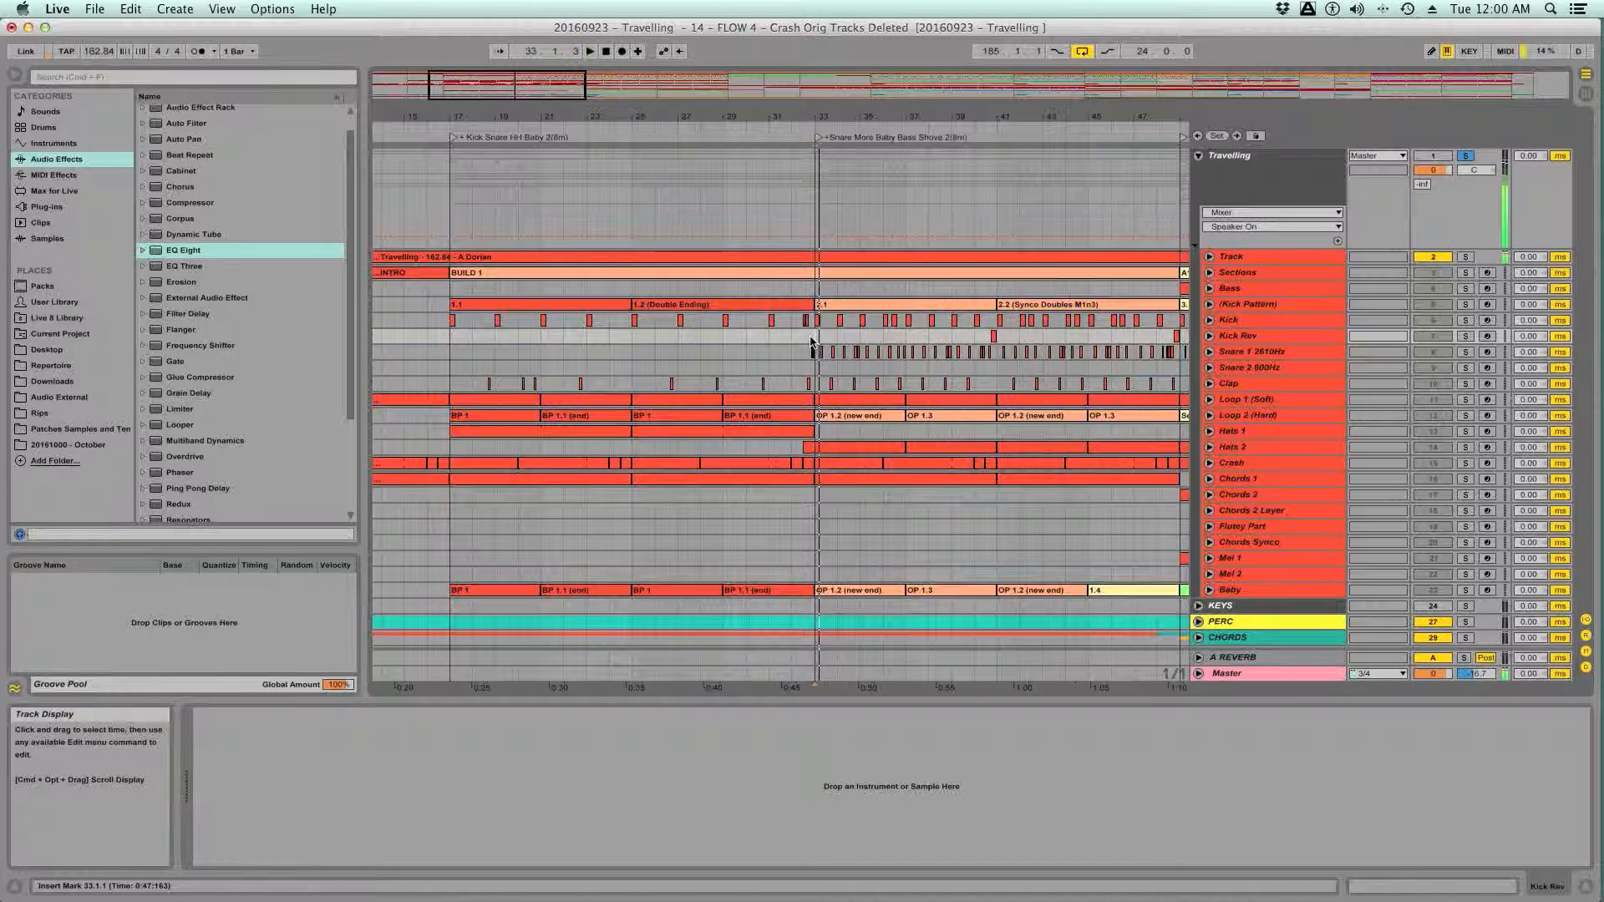
pyautogui.press('super+Tab')
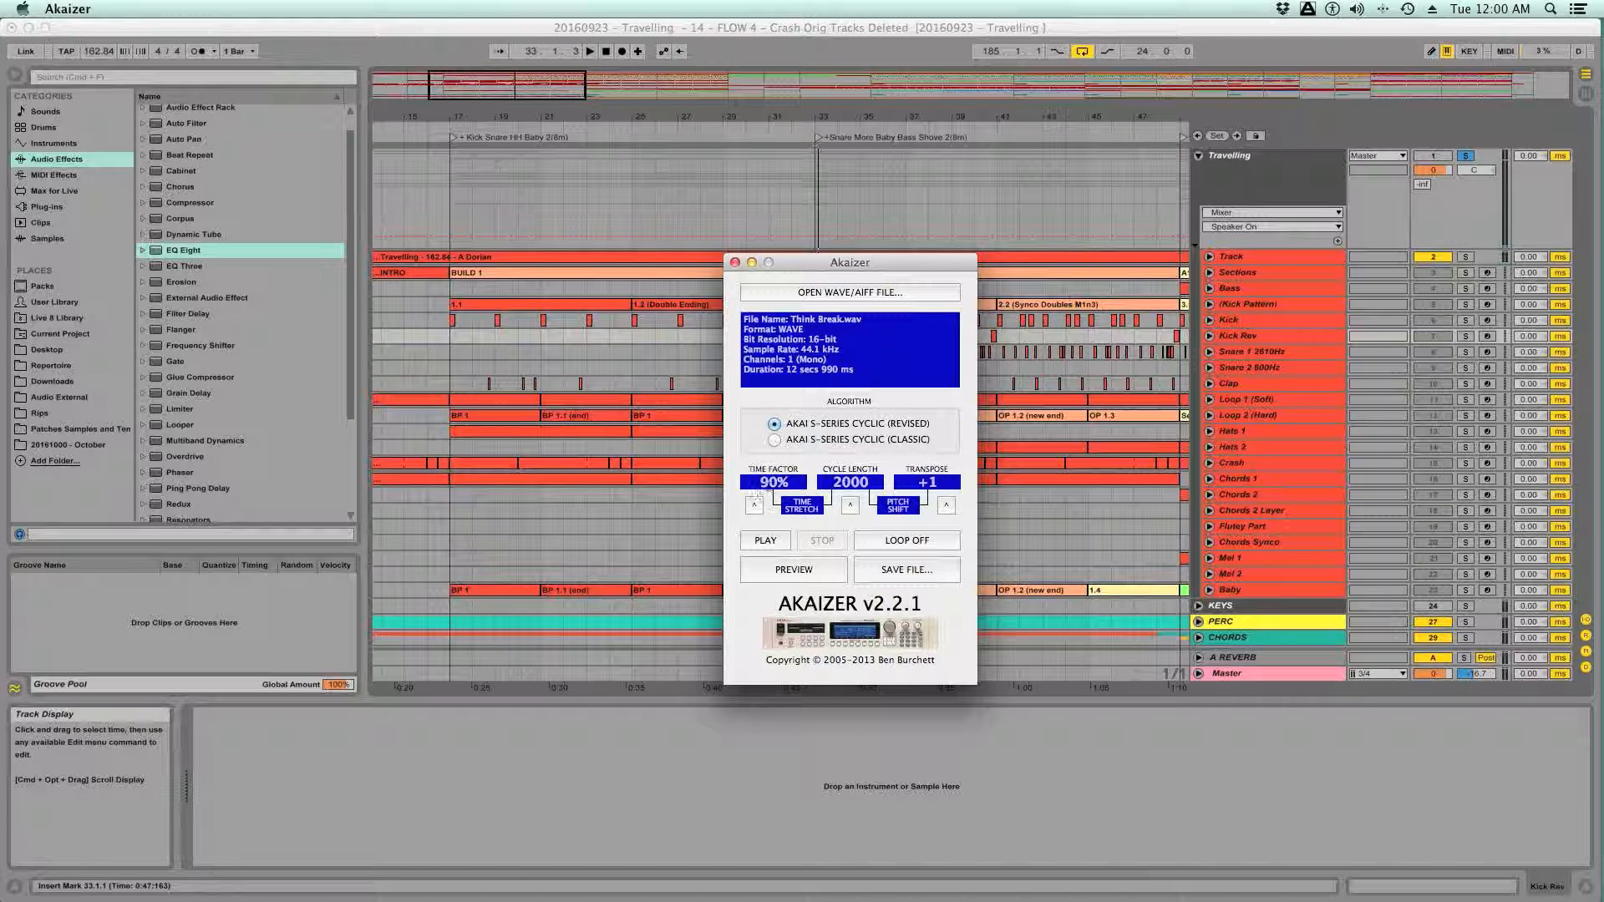
# - Set the time factor to 100% and preview the start of the processed break repeatedly
pyautogui.click(755, 488)
pyautogui.click(754, 502)
pyautogui.click(800, 571)
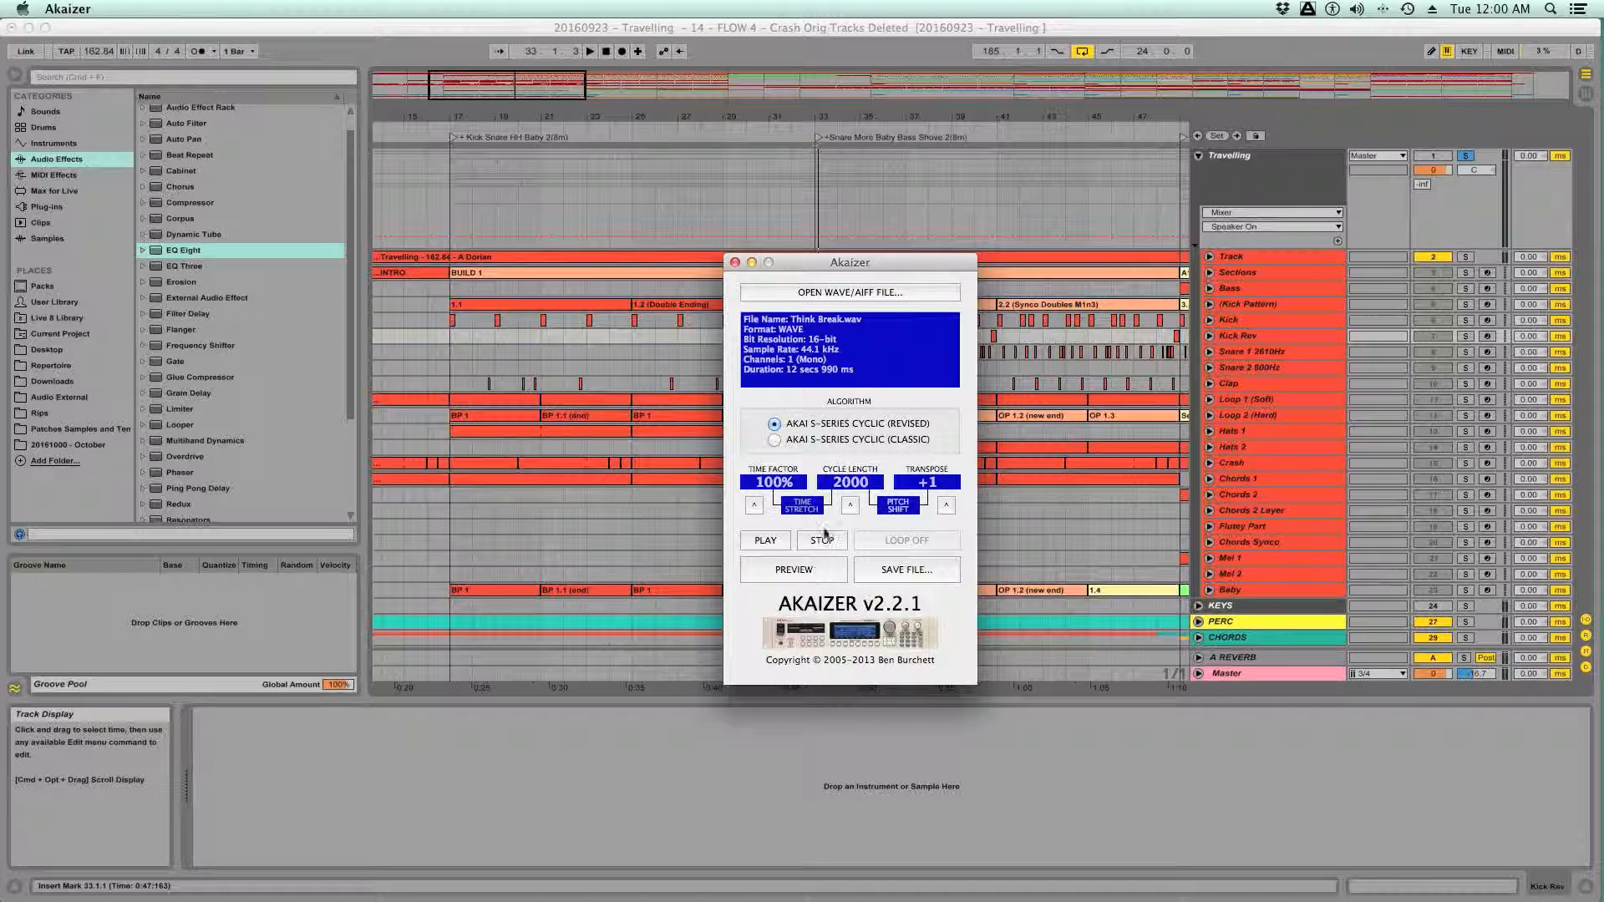
pyautogui.click(822, 542)
pyautogui.click(813, 570)
pyautogui.click(819, 546)
pyautogui.click(808, 569)
pyautogui.click(825, 539)
pyautogui.click(799, 573)
pyautogui.click(822, 539)
pyautogui.click(802, 571)
pyautogui.click(815, 545)
# - Play Live's bar 33 briefly, return to Akaizer and preview the processed break again to compare
pyautogui.press('super+Tab')
pyautogui.press('space')
pyautogui.press('space')
pyautogui.press('super+Tab')
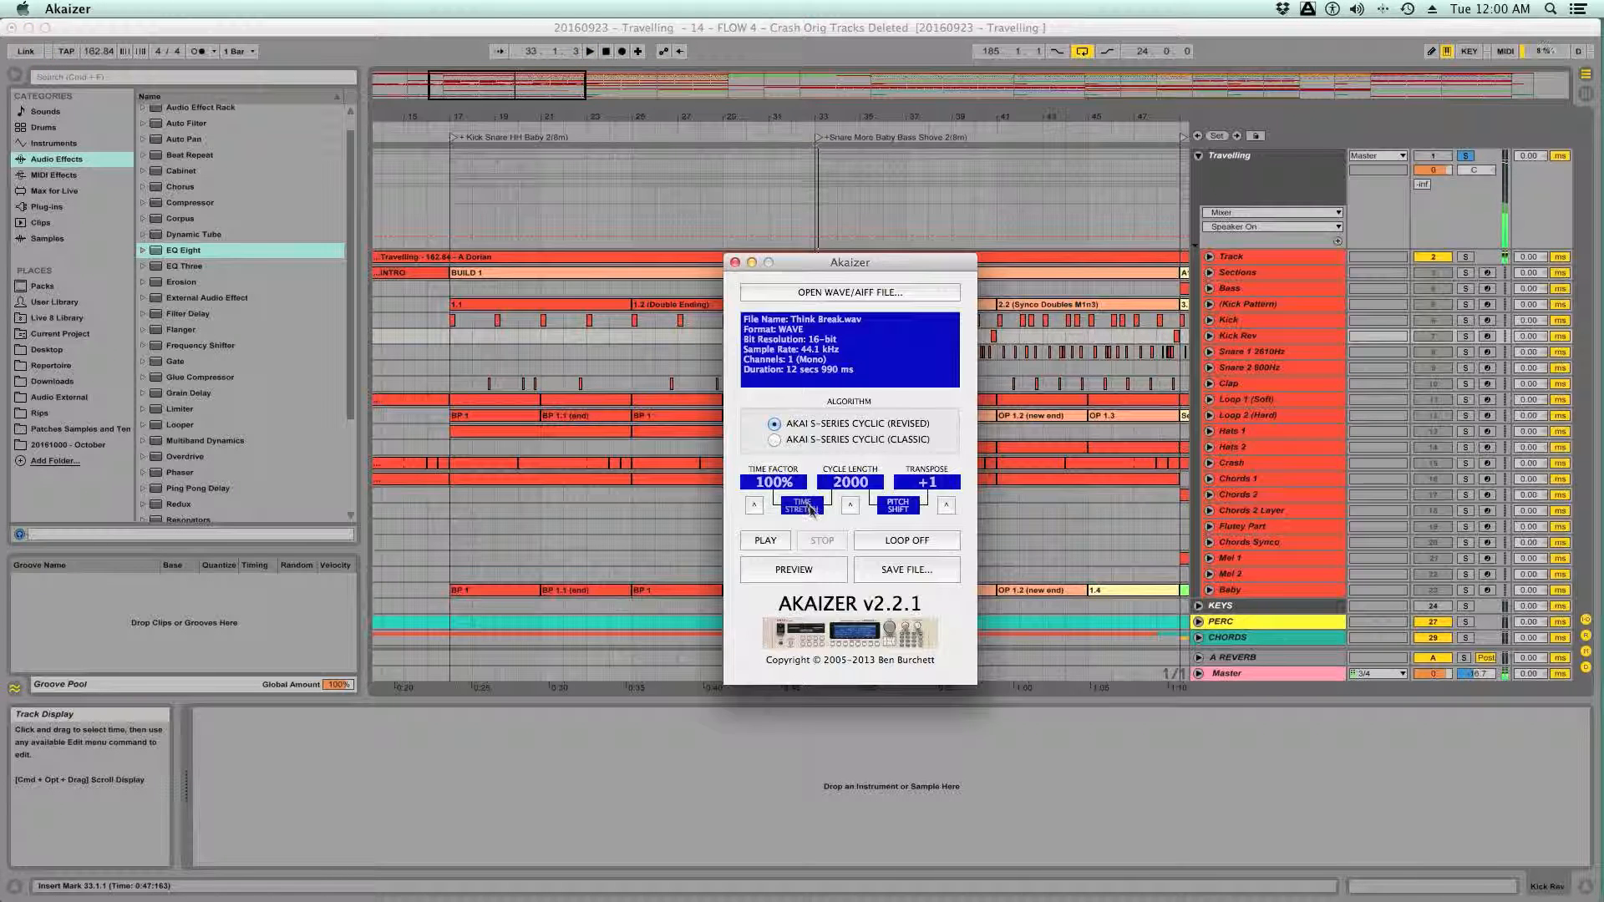
pyautogui.click(800, 572)
pyautogui.click(821, 541)
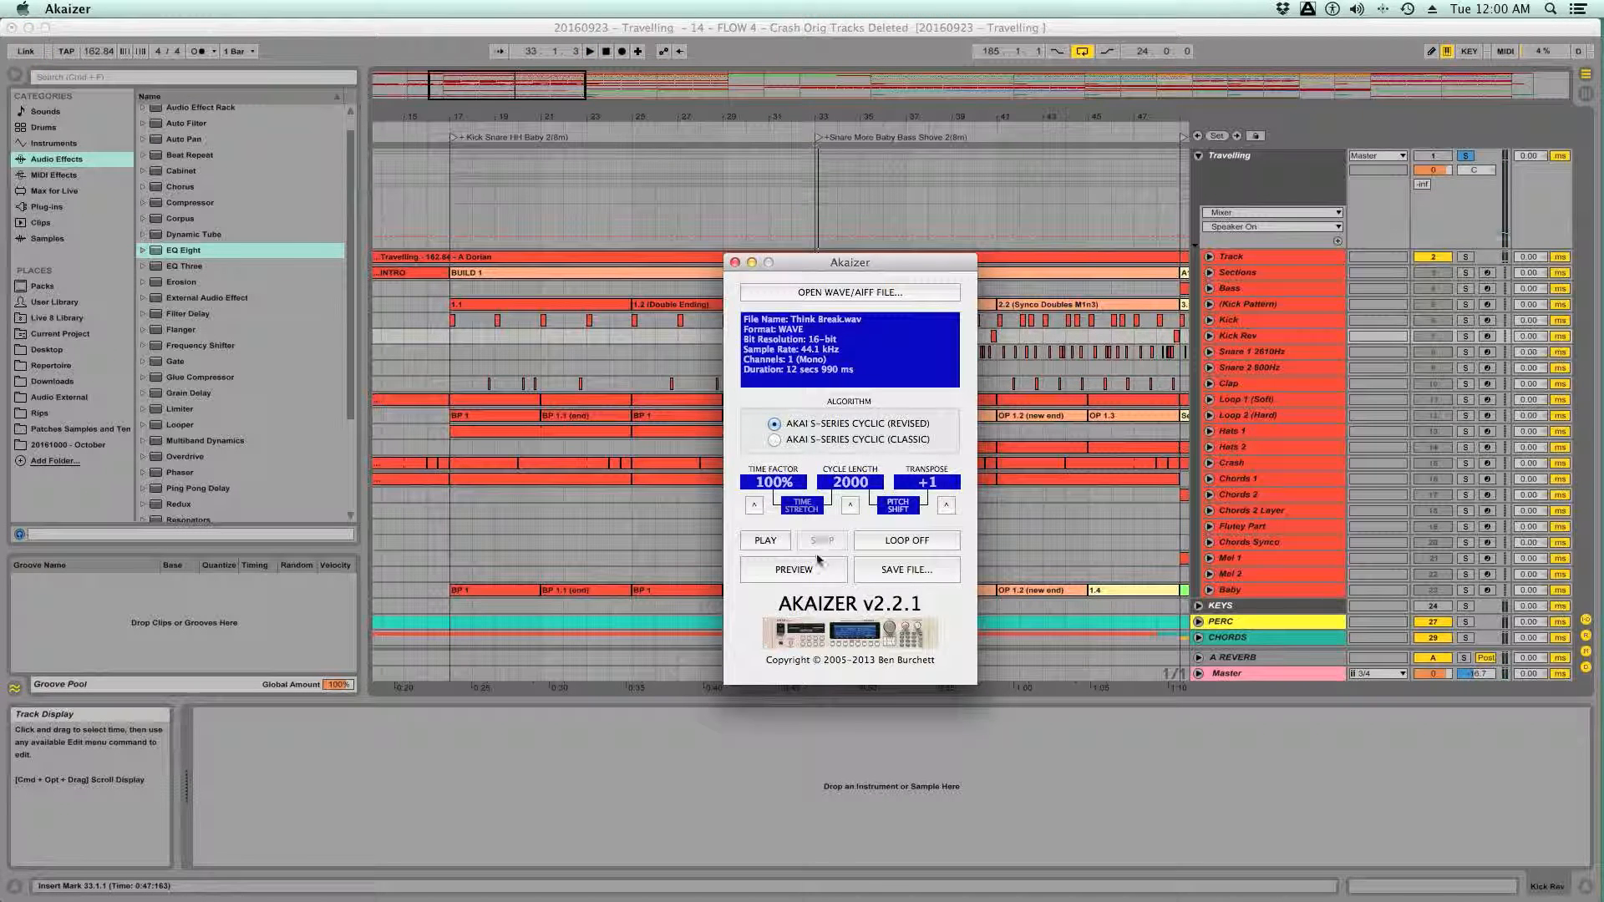
# - Set the cycle length to 20 and preview the processed break
pyautogui.doubleClick(848, 490)
pyautogui.write('20')
pyautogui.click(808, 573)
# - Set the transpose to +2 and preview the start of the processed break
pyautogui.click(948, 504)
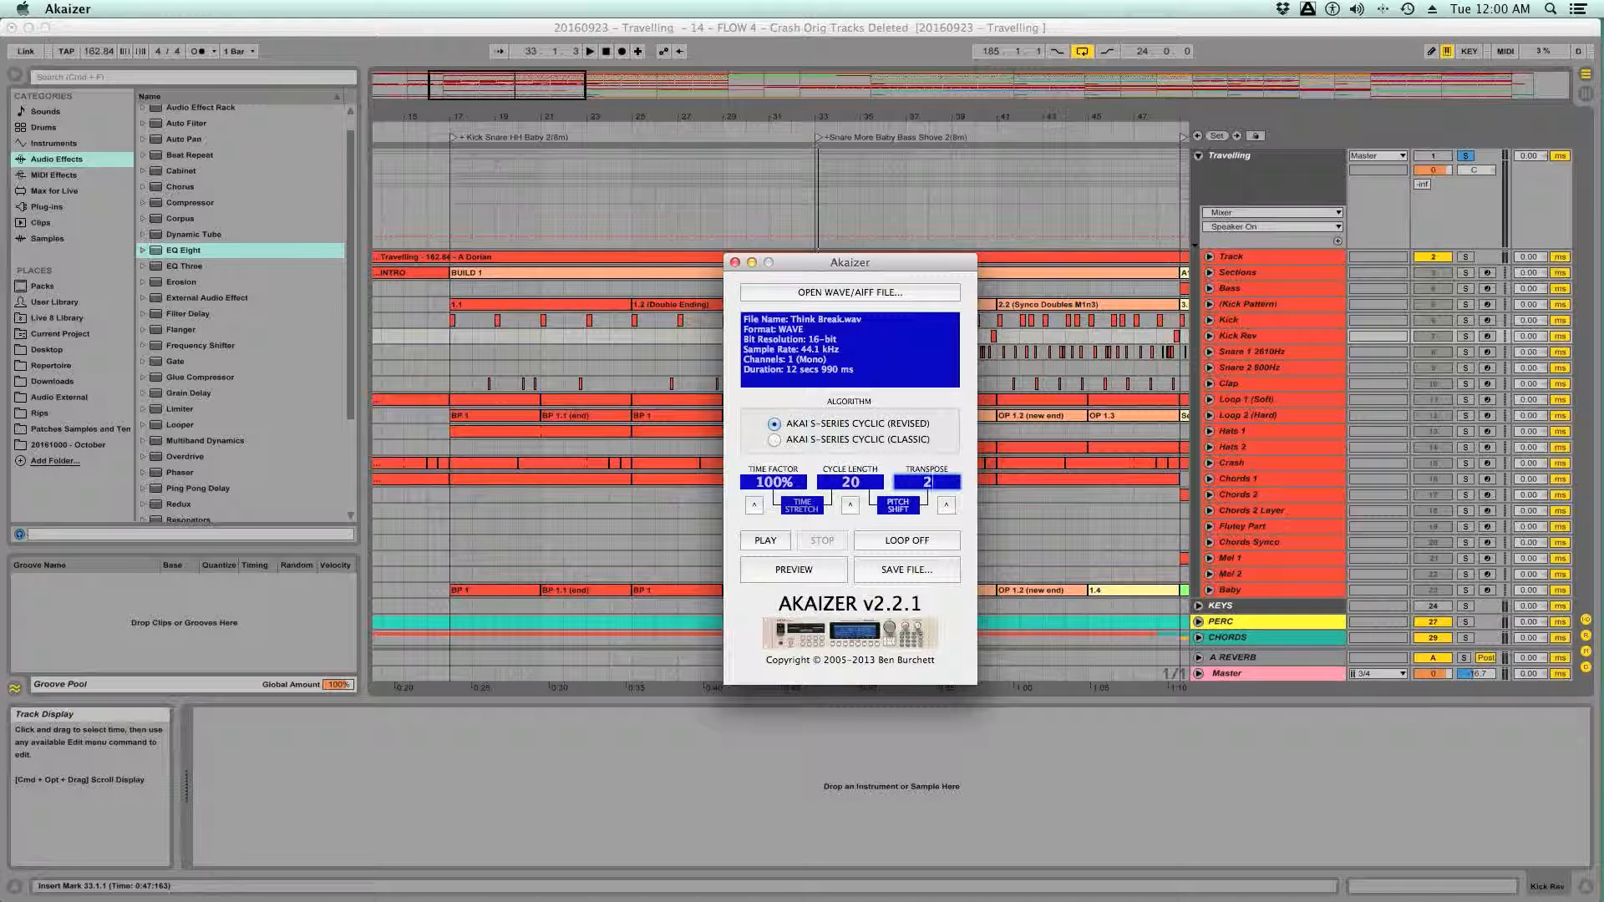
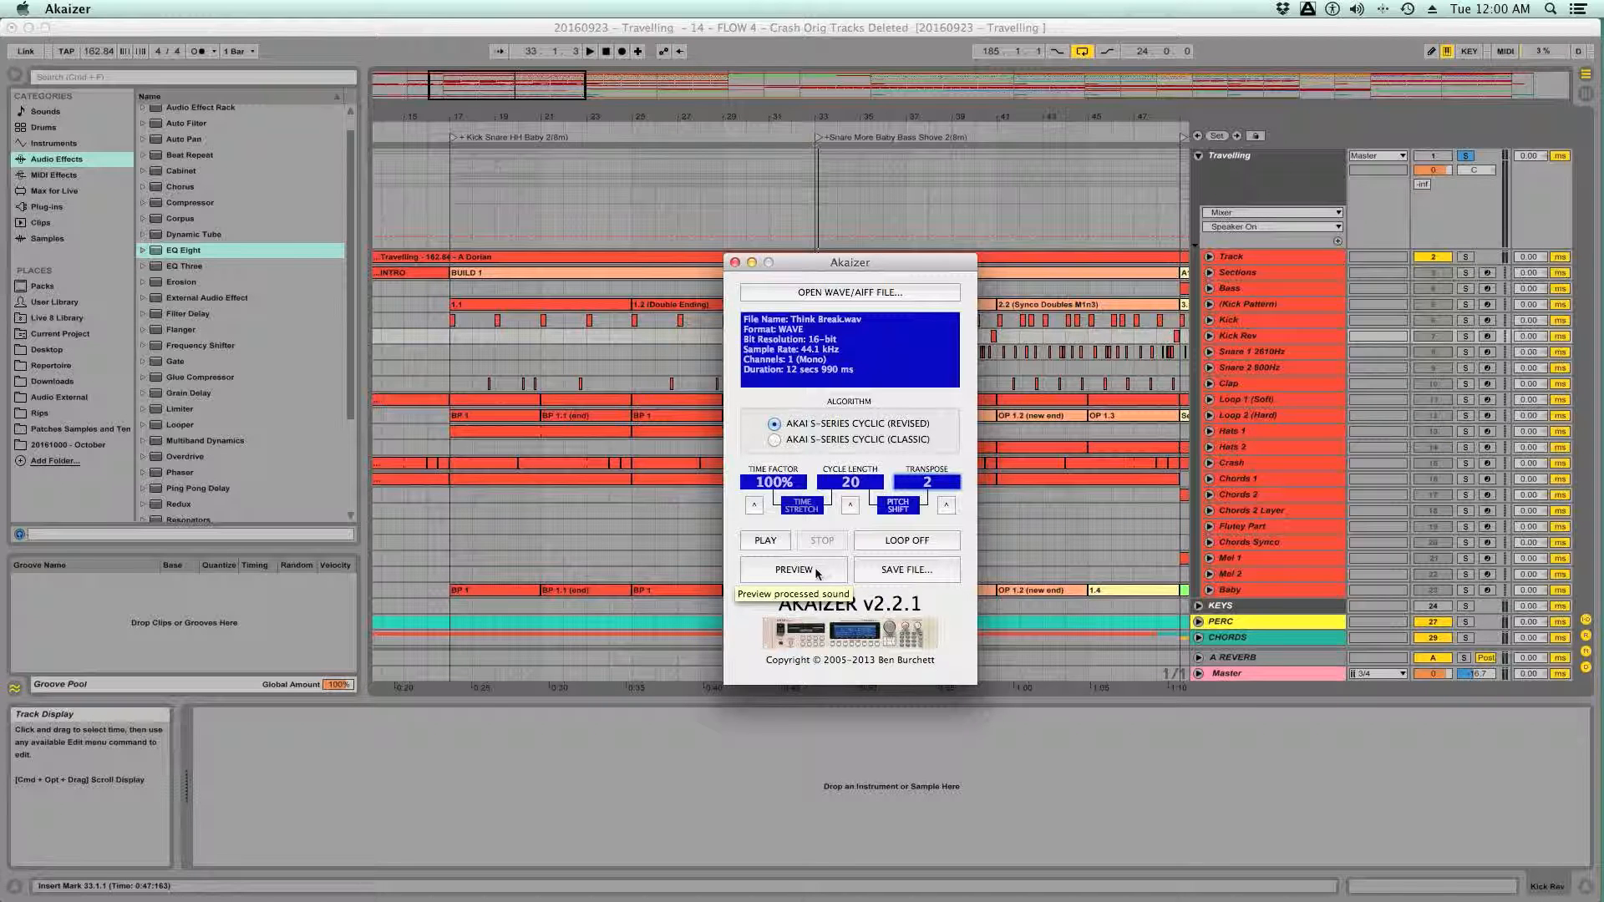
pyautogui.click(817, 571)
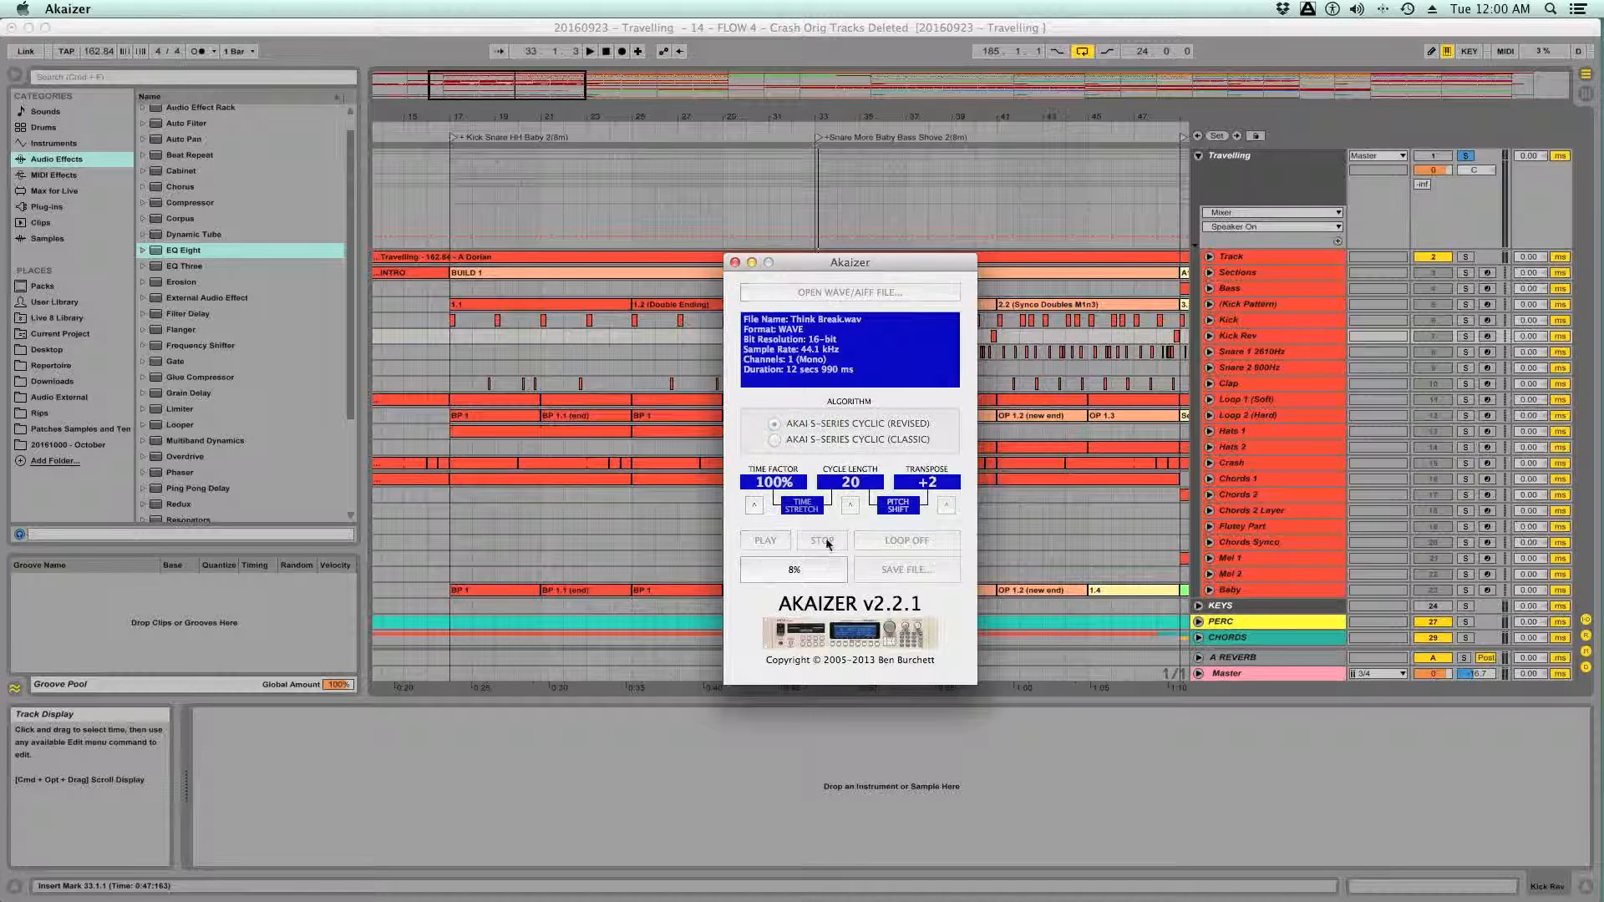
pyautogui.click(831, 543)
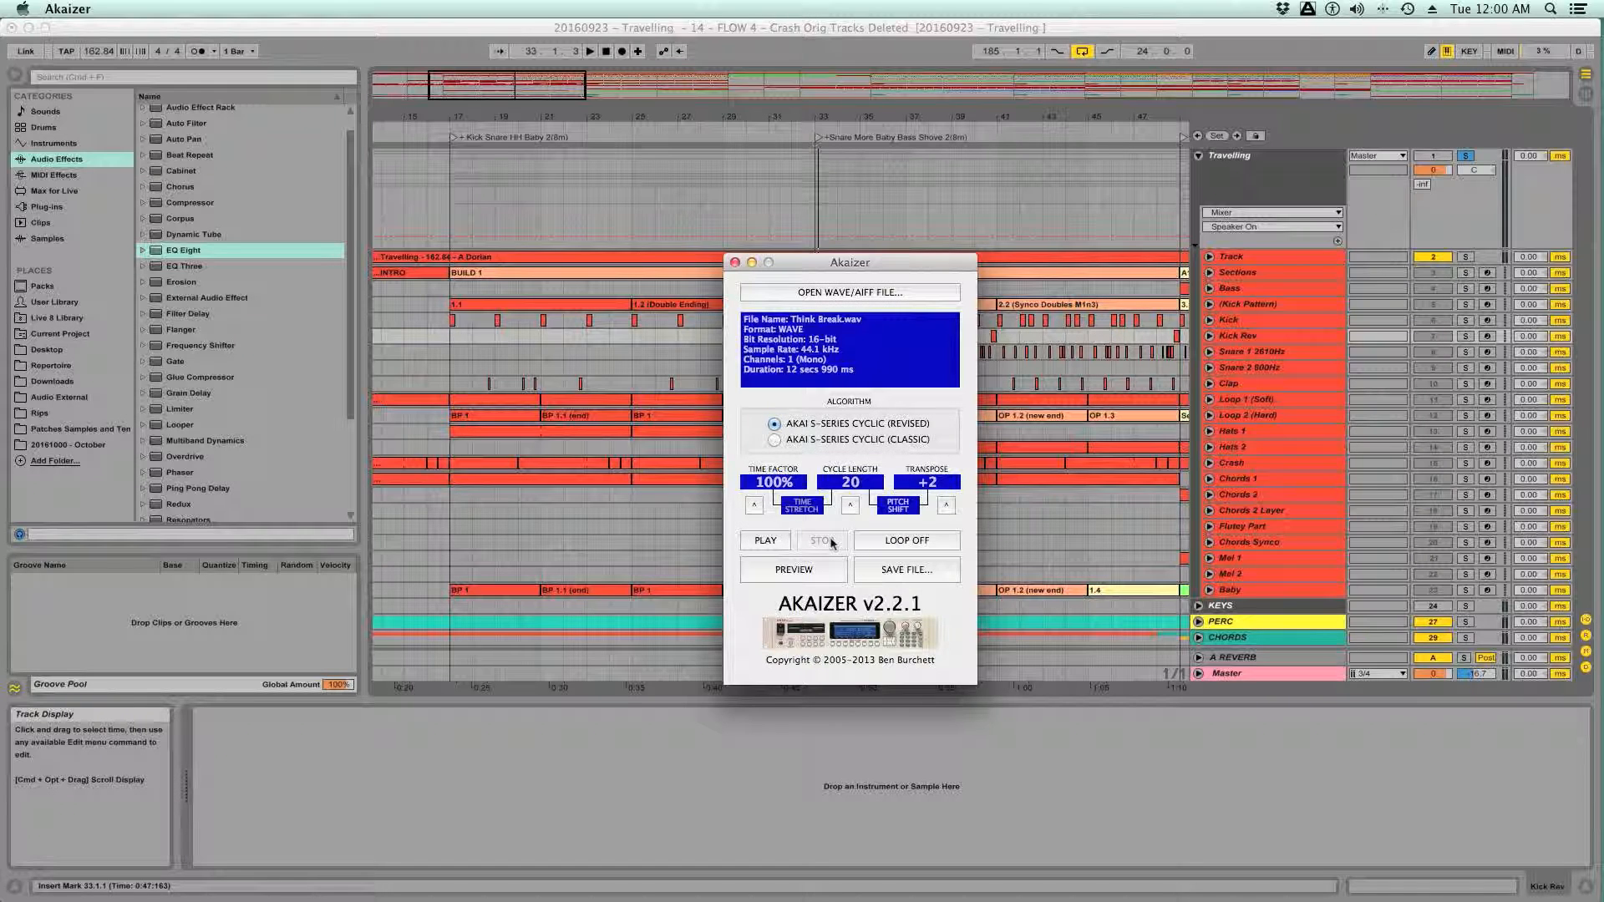
# - Switch to Live and play the arrangement briefly from bar 33 to compare it with the transposed break
pyautogui.press('super+Tab')
pyautogui.press('space')
pyautogui.press('space')
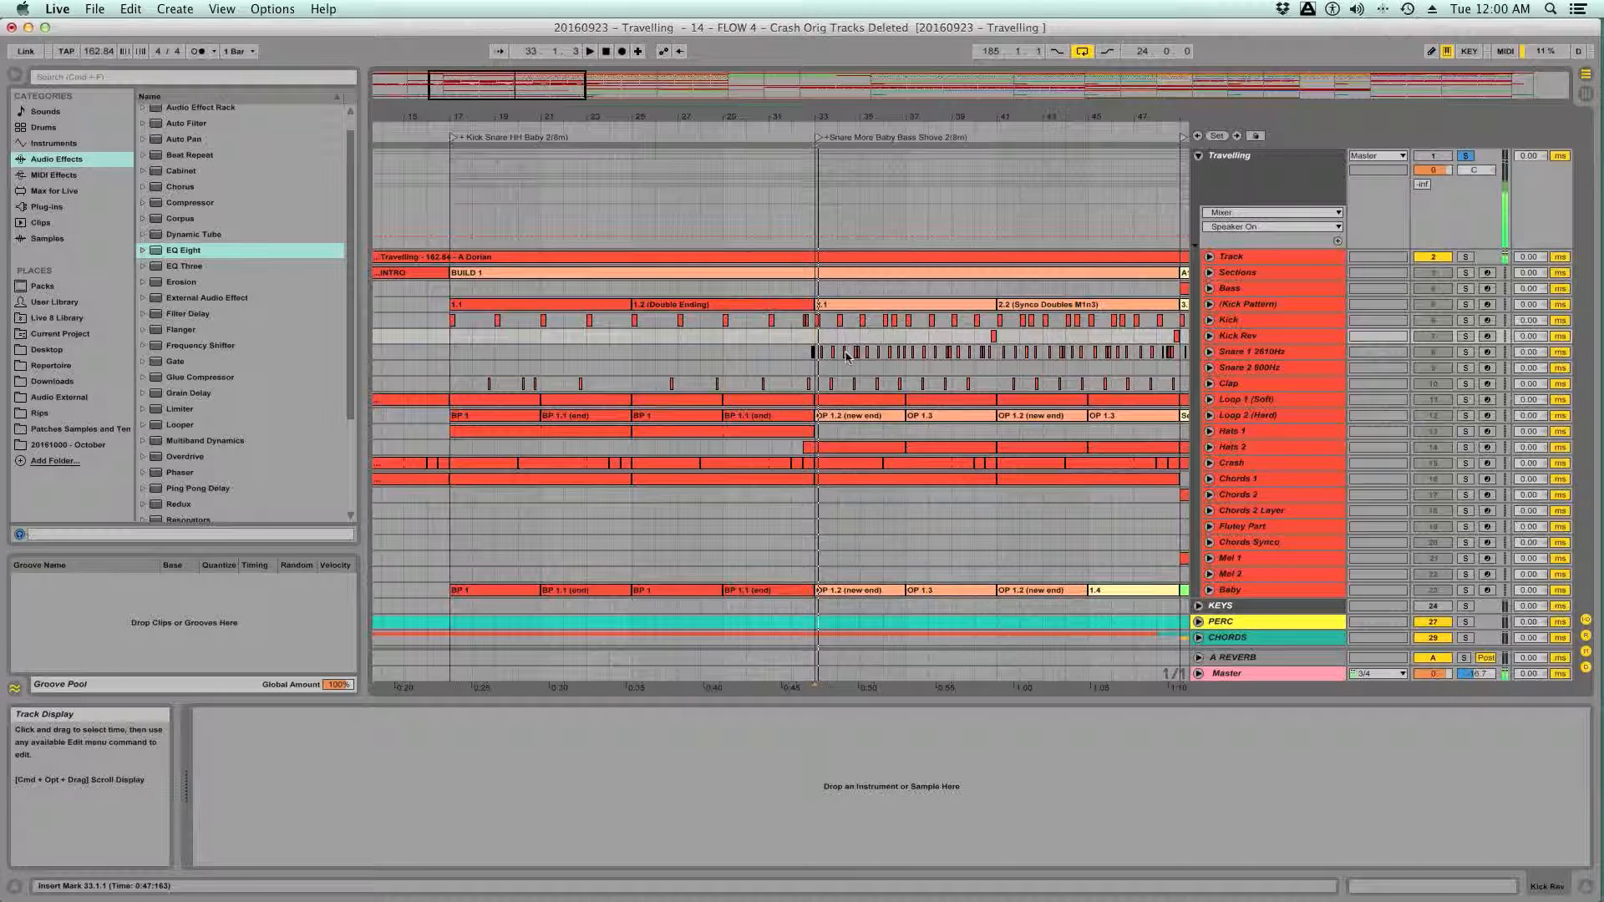
# - Play the original break briefly in Akaizer, and switch to Live to play the arrangement from bar 33 for comparison
pyautogui.press('super+Tab')
pyautogui.click(823, 541)
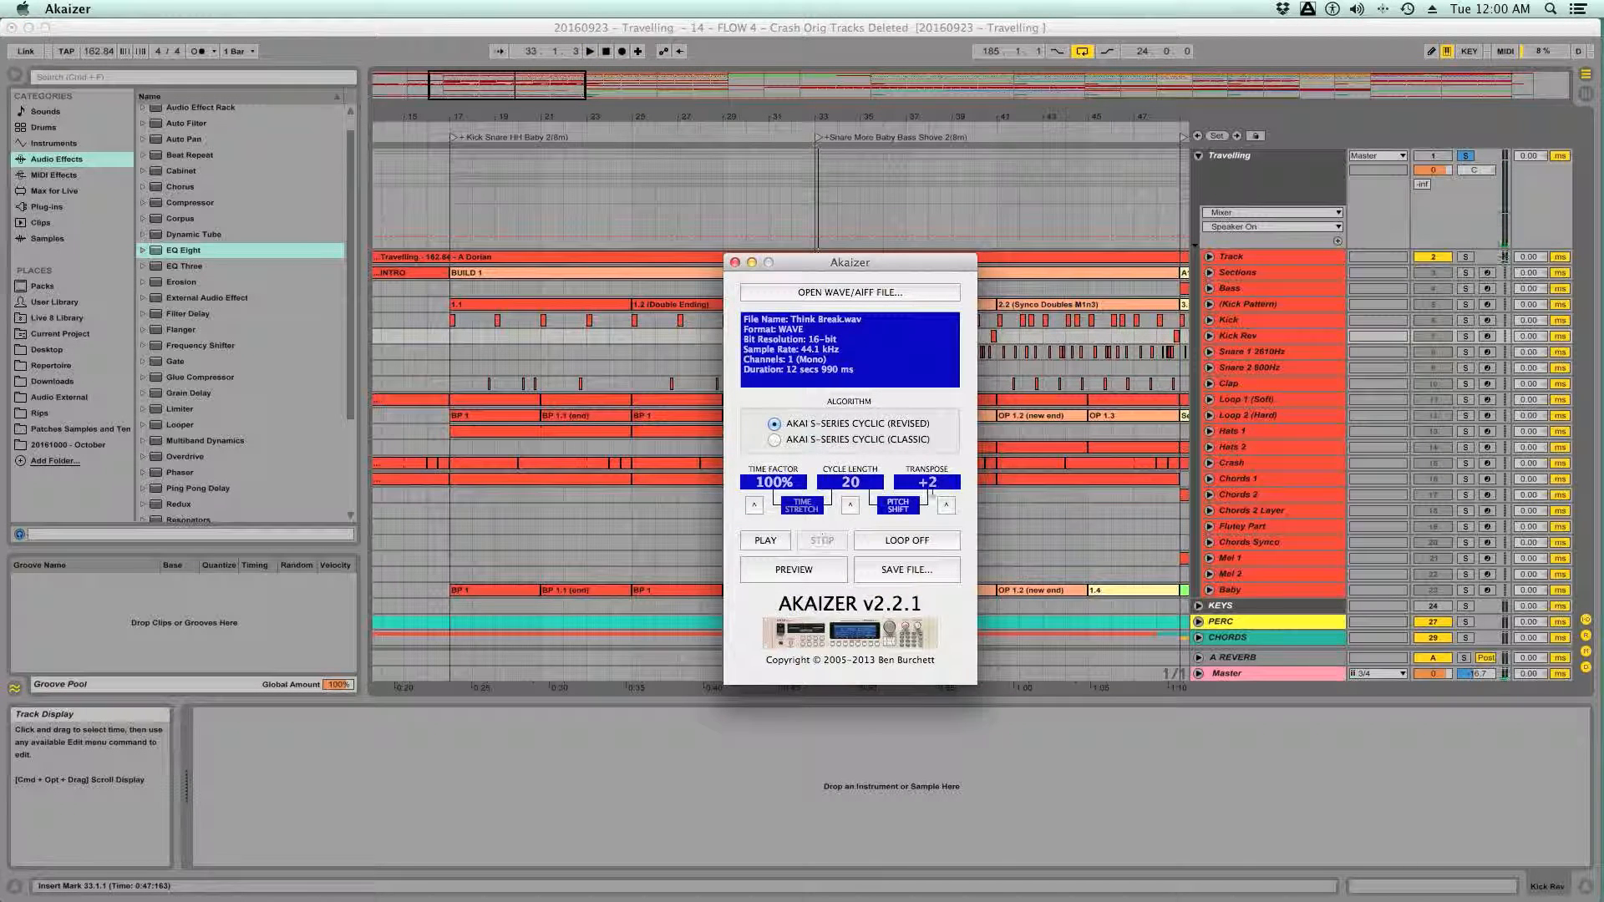
pyautogui.click(934, 487)
pyautogui.click(784, 544)
pyautogui.click(819, 543)
pyautogui.press('super+Tab')
pyautogui.press('space')
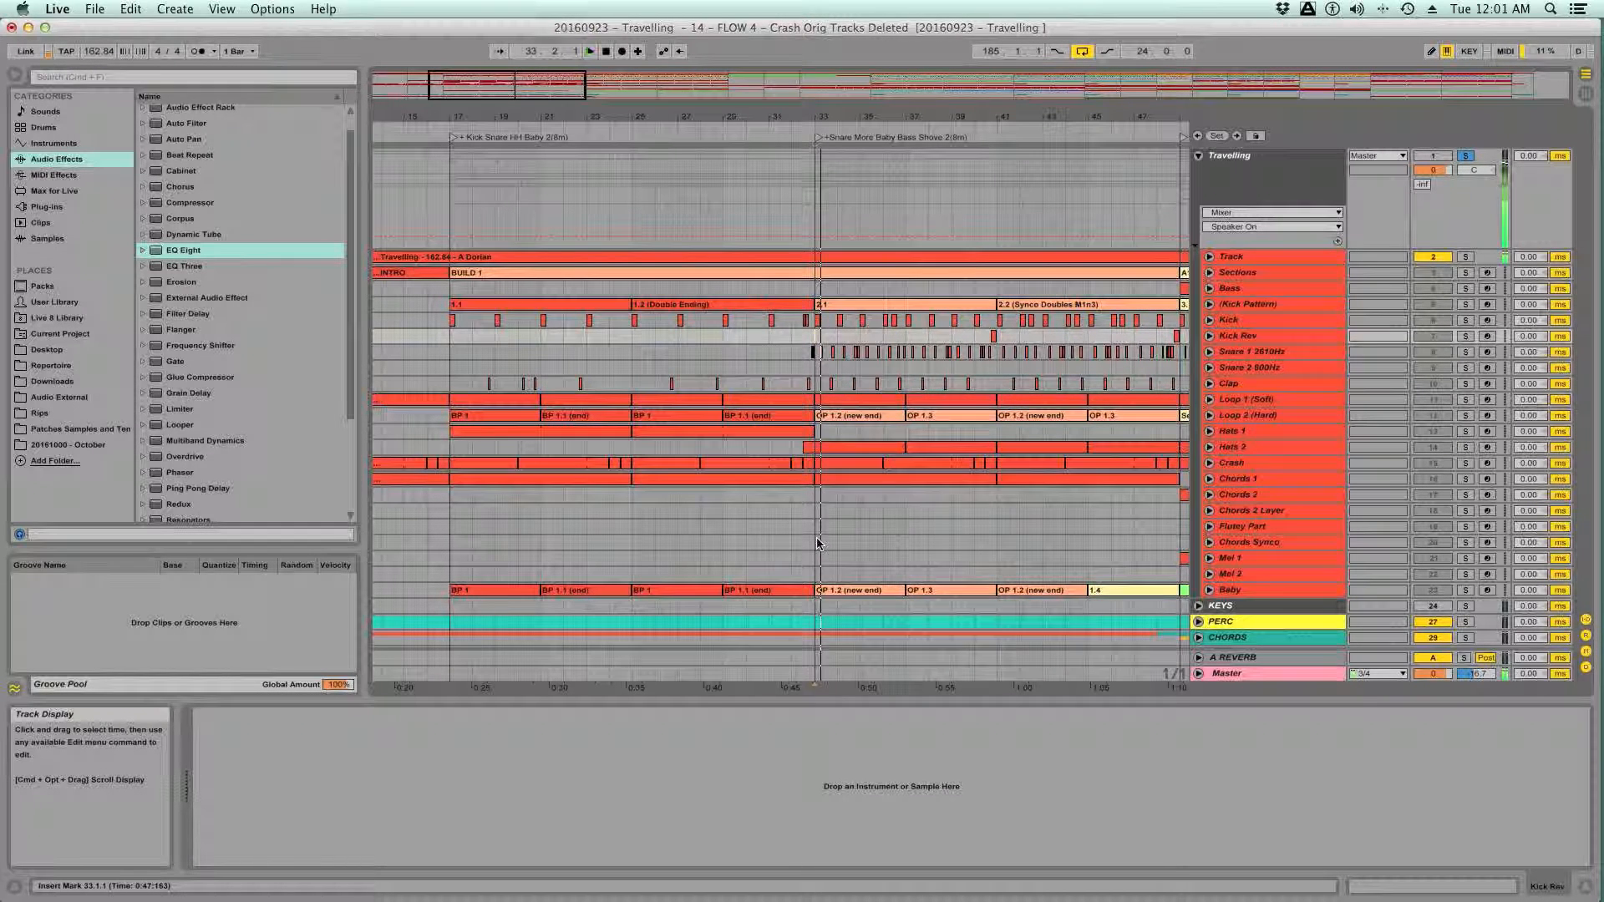
# - Return to Akaizer, set the transpose to +1 and preview the processed break
pyautogui.press('super+Tab')
pyautogui.moveTo(948, 488); pyautogui.dragTo(945, 482)
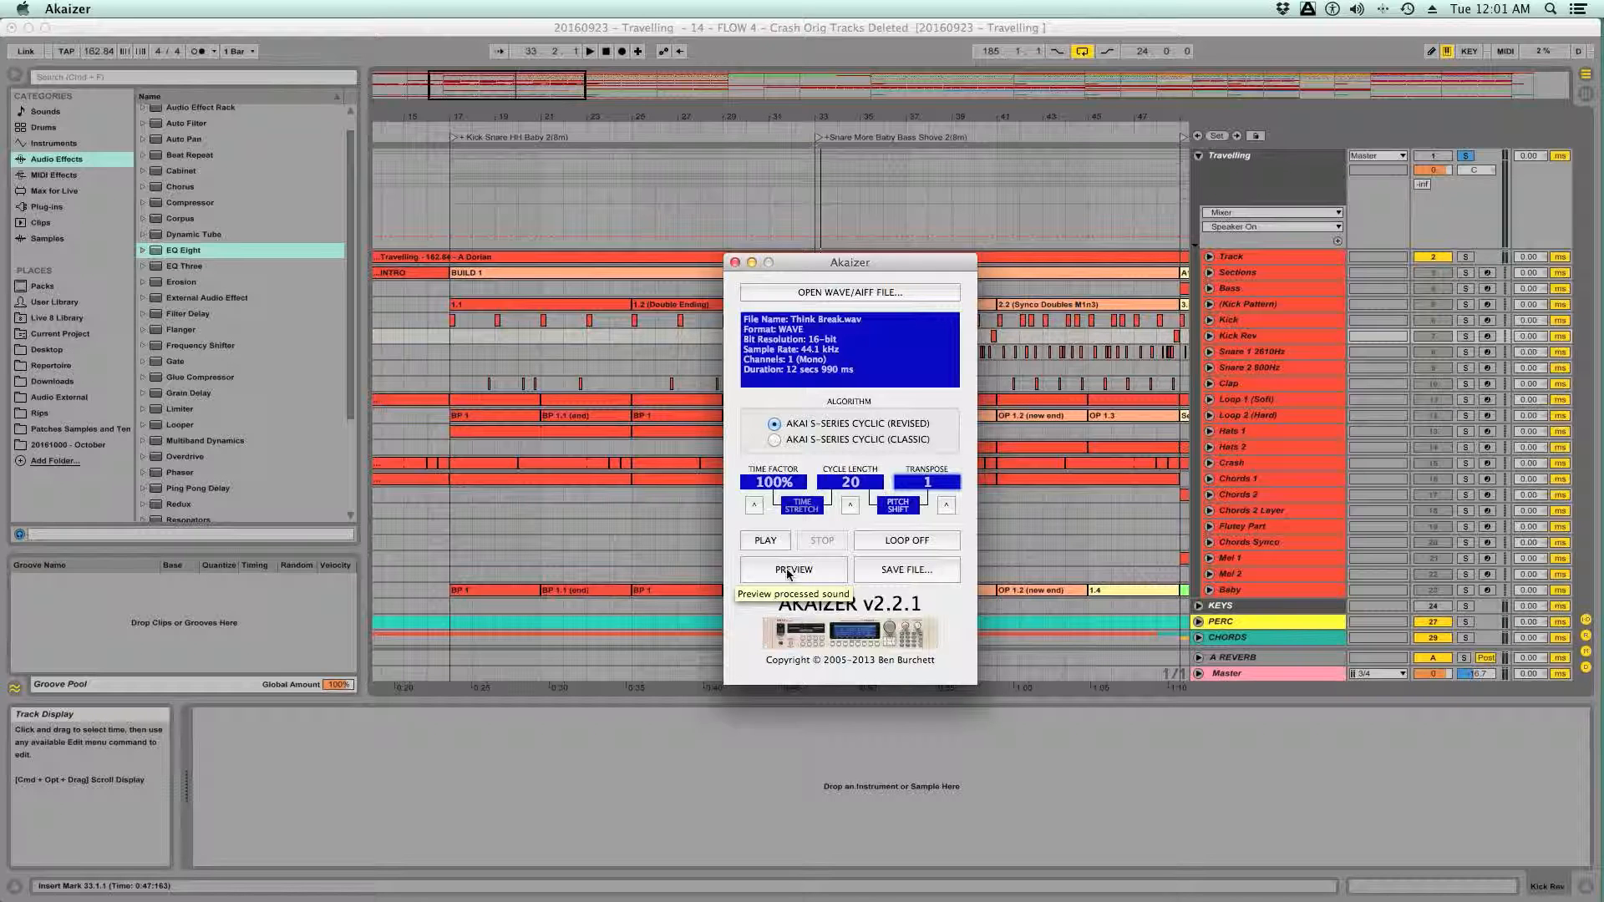
pyautogui.click(785, 570)
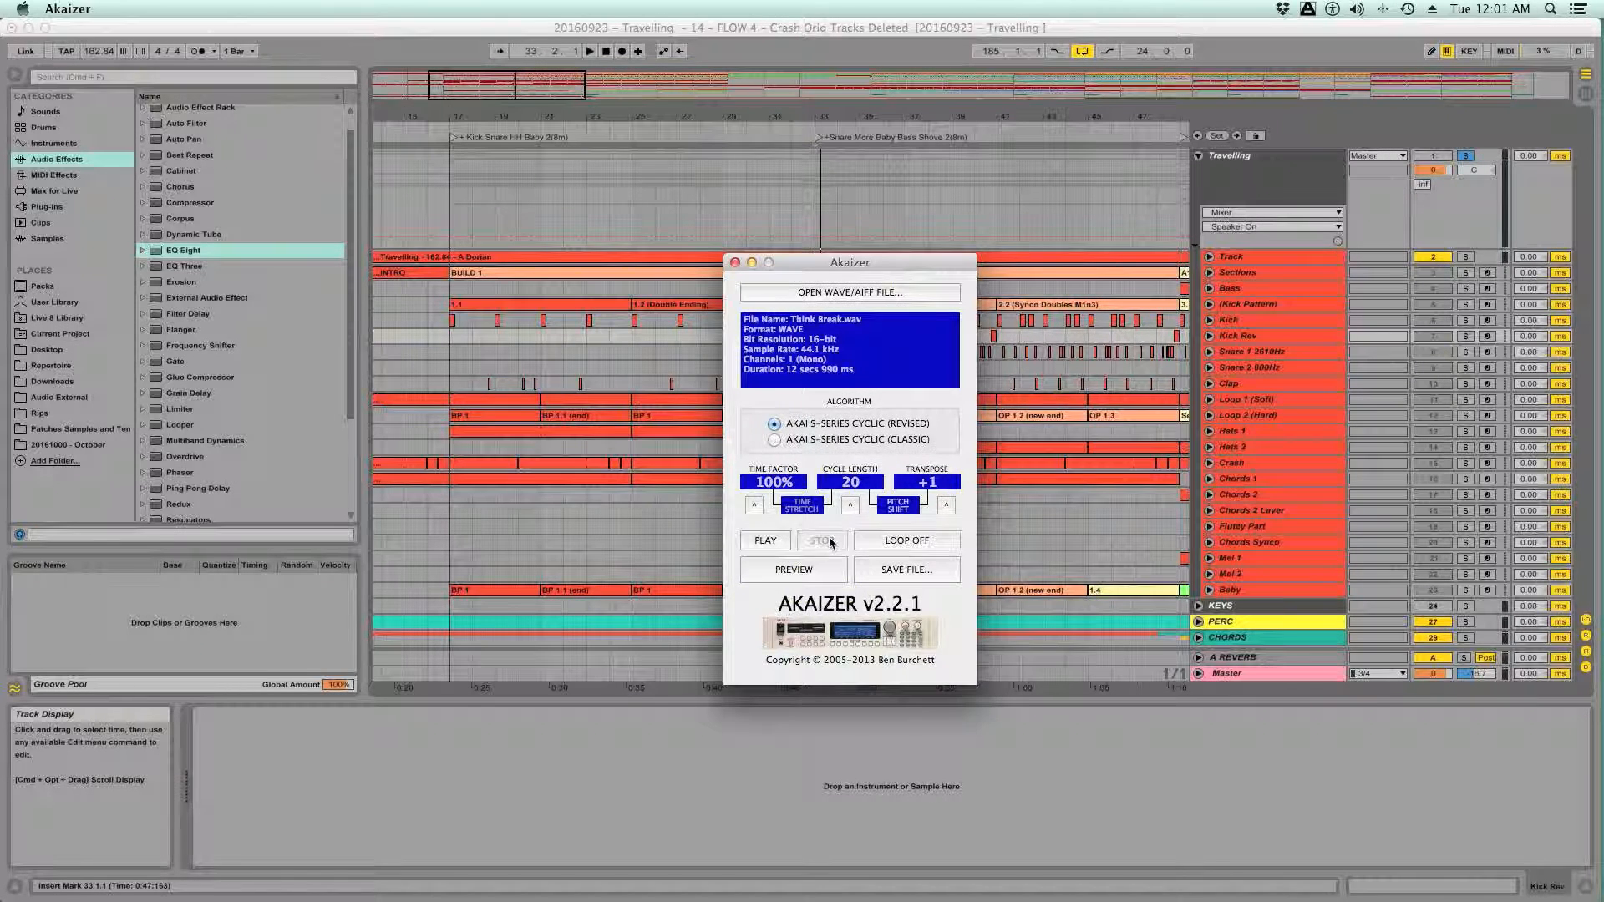
# - Play Live's arrangement briefly from bar 33, and preview the start of the +1 transposed break in Akaizer to compare
pyautogui.click(632, 541)
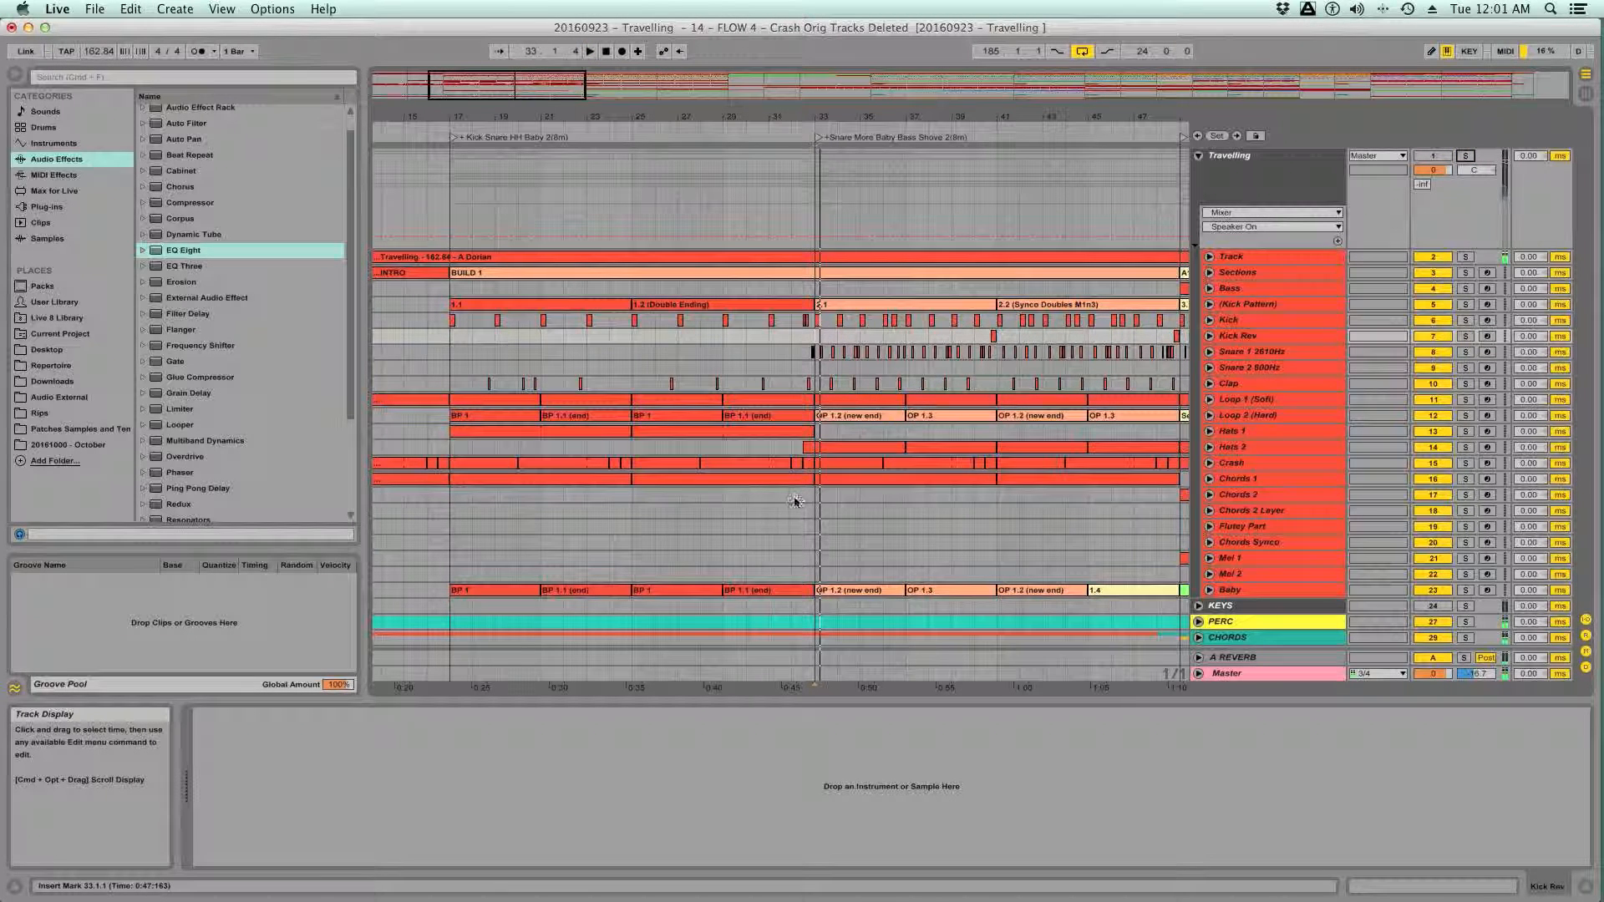
pyautogui.press('super+Tab')
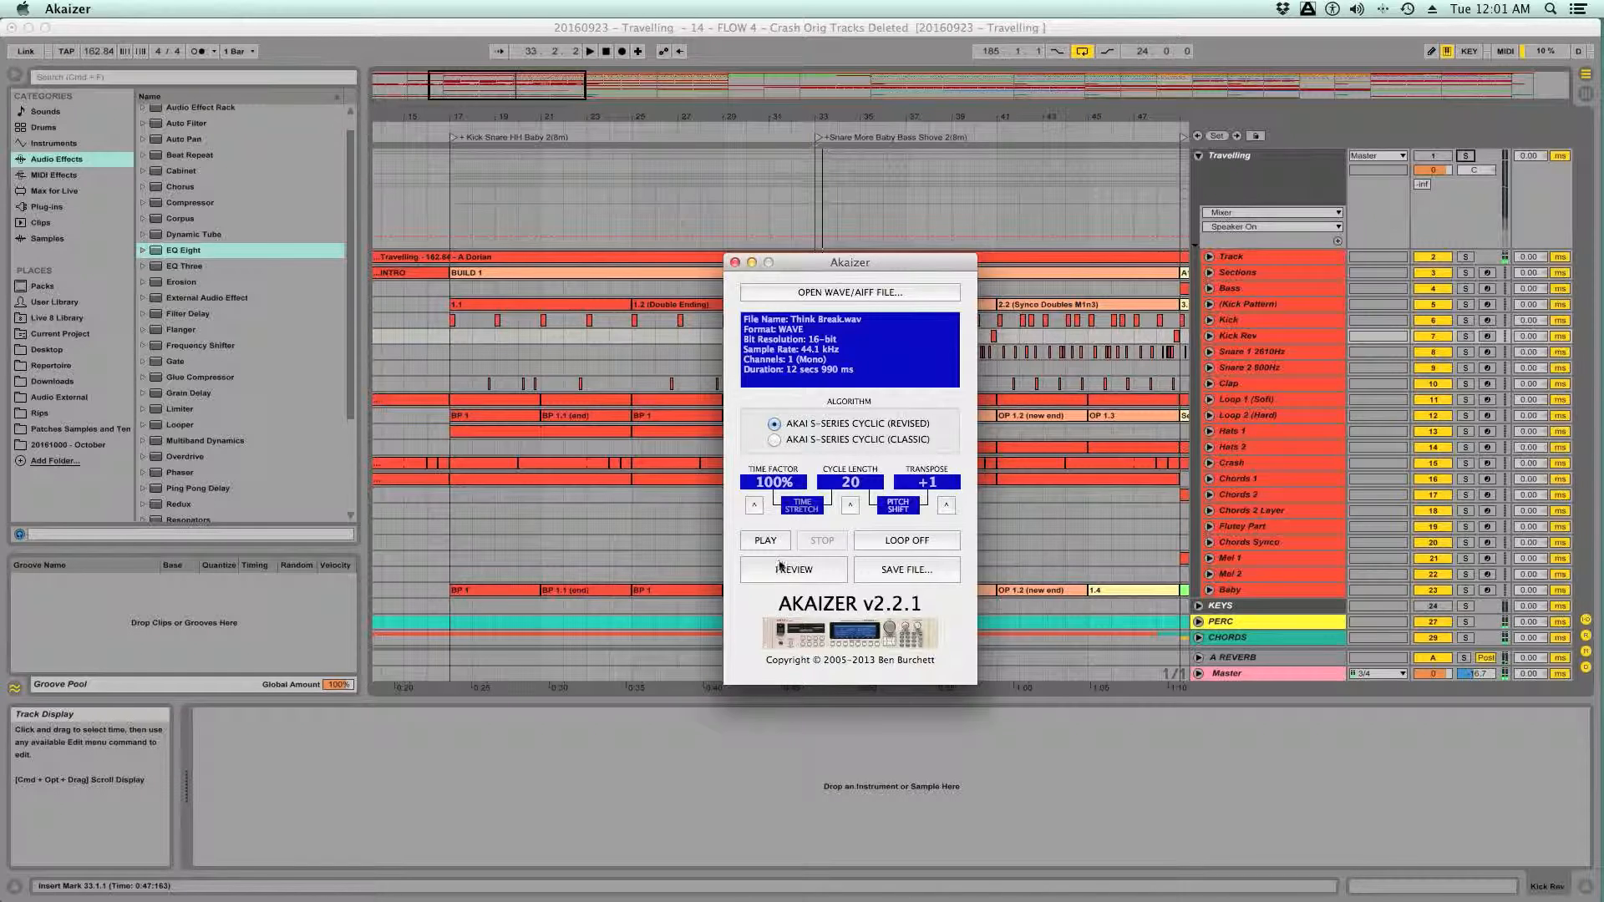
pyautogui.click(782, 571)
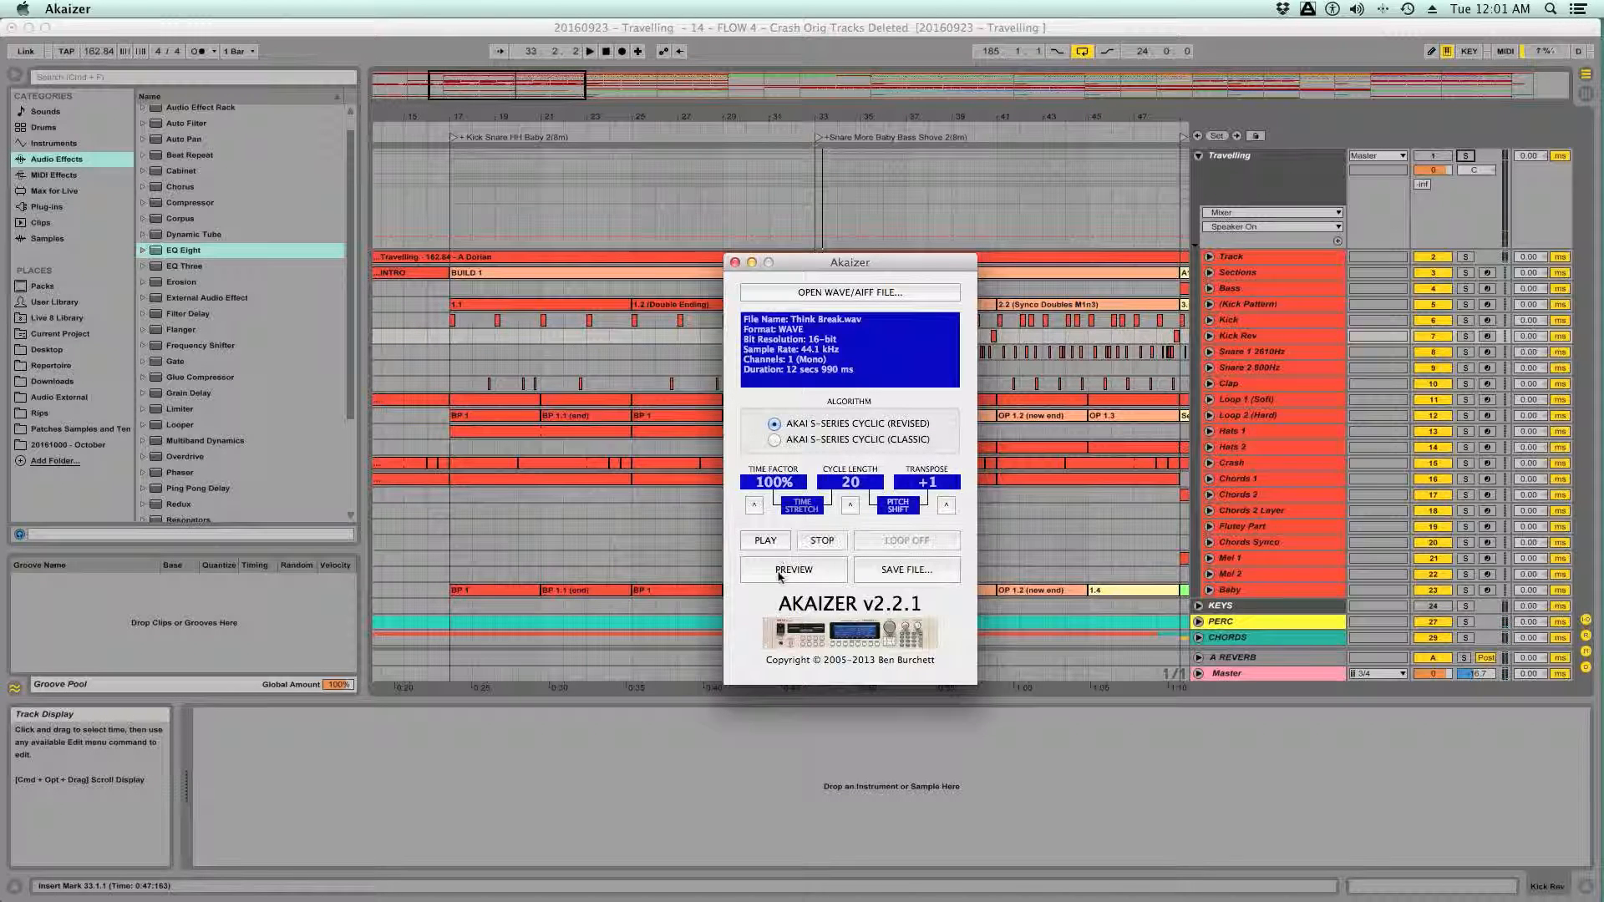
pyautogui.click(818, 541)
# - Preview the processed break, try a different preset cycle length and preview the break again
pyautogui.click(792, 569)
pyautogui.click(849, 510)
pyautogui.click(832, 541)
pyautogui.click(810, 573)
pyautogui.click(825, 541)
# - Restore the cycle length to 20 and preview the start of the processed break
pyautogui.doubleClick(860, 483)
pyautogui.write('20')
pyautogui.click(801, 568)
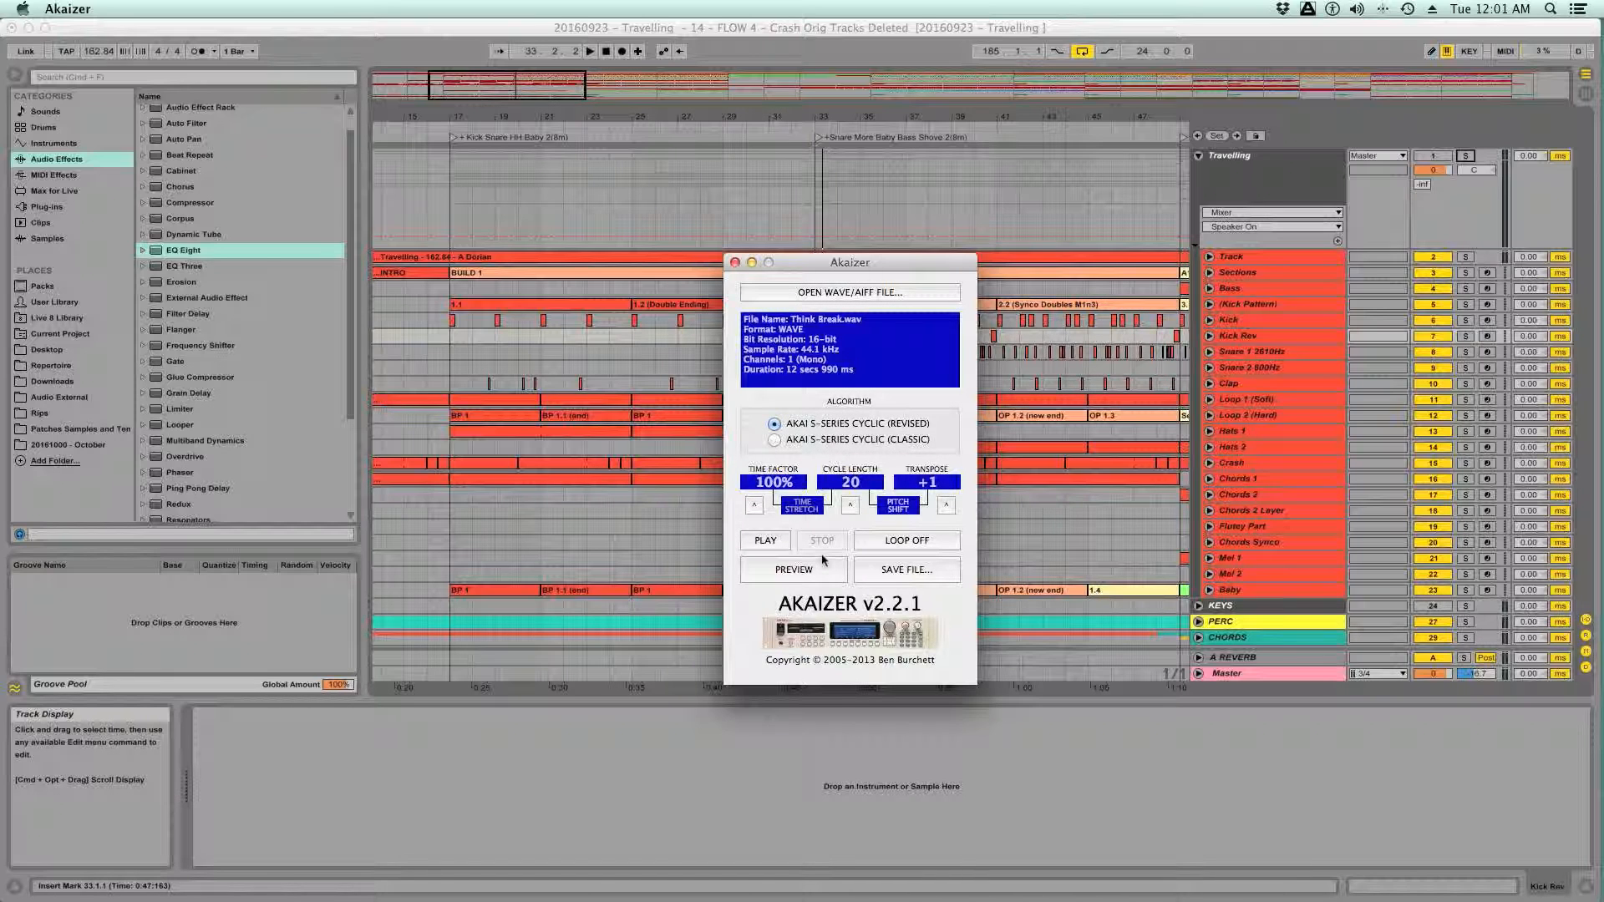
# - Set the cycle length to 100 and preview the processed break
pyautogui.click(850, 483)
pyautogui.write('100')
pyautogui.click(804, 569)
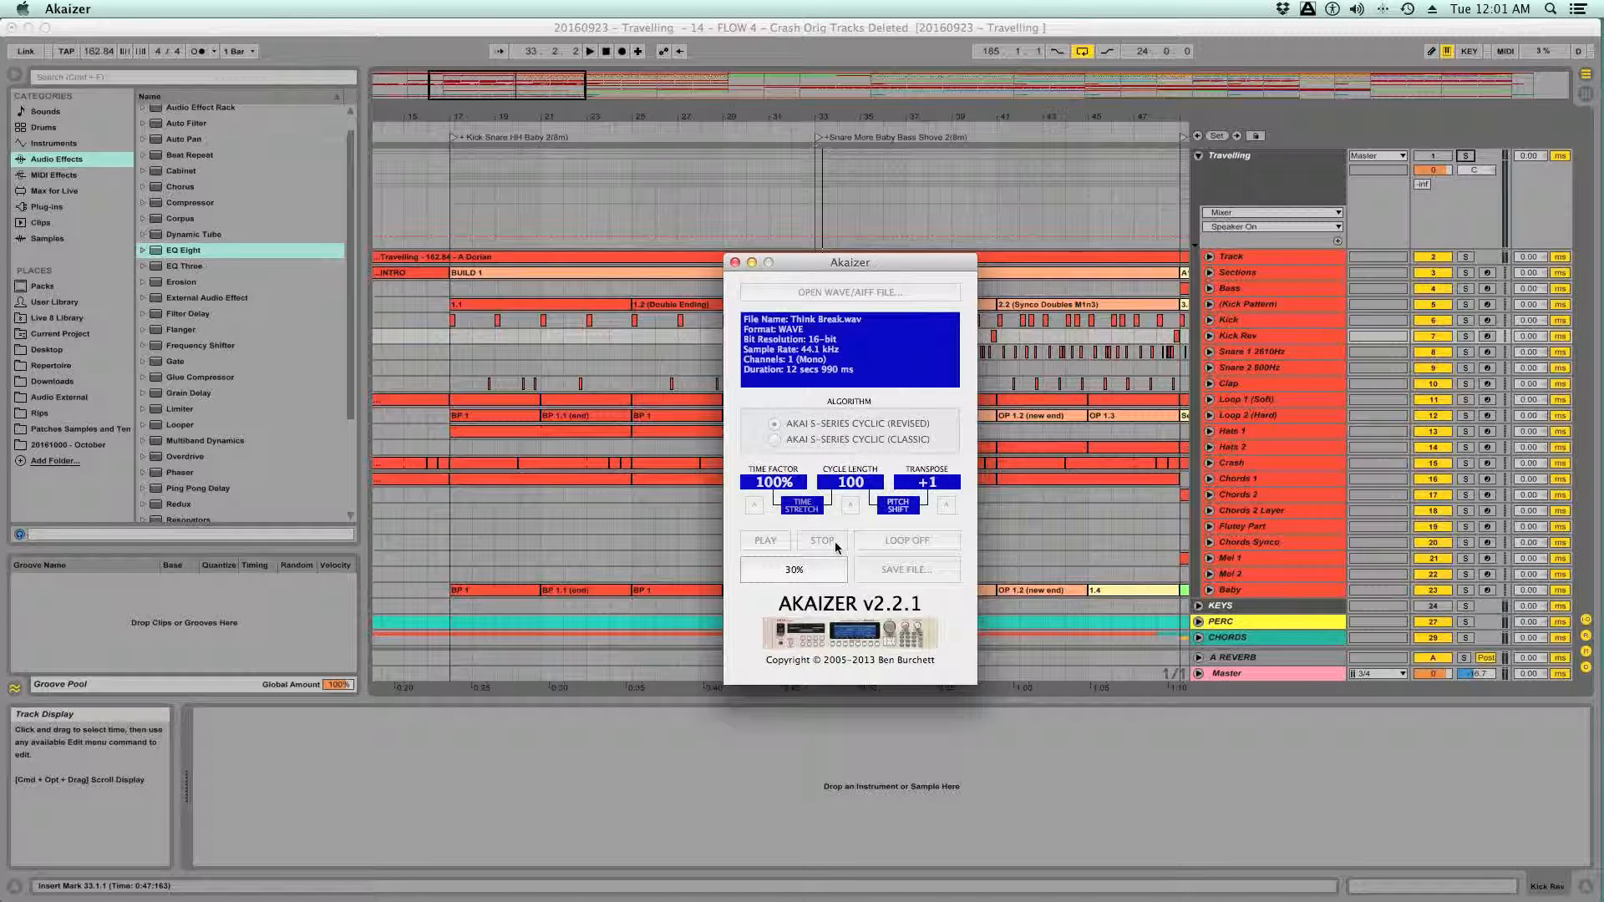
# - Set the cycle length to 40 and preview the start of the processed break
pyautogui.click(861, 482)
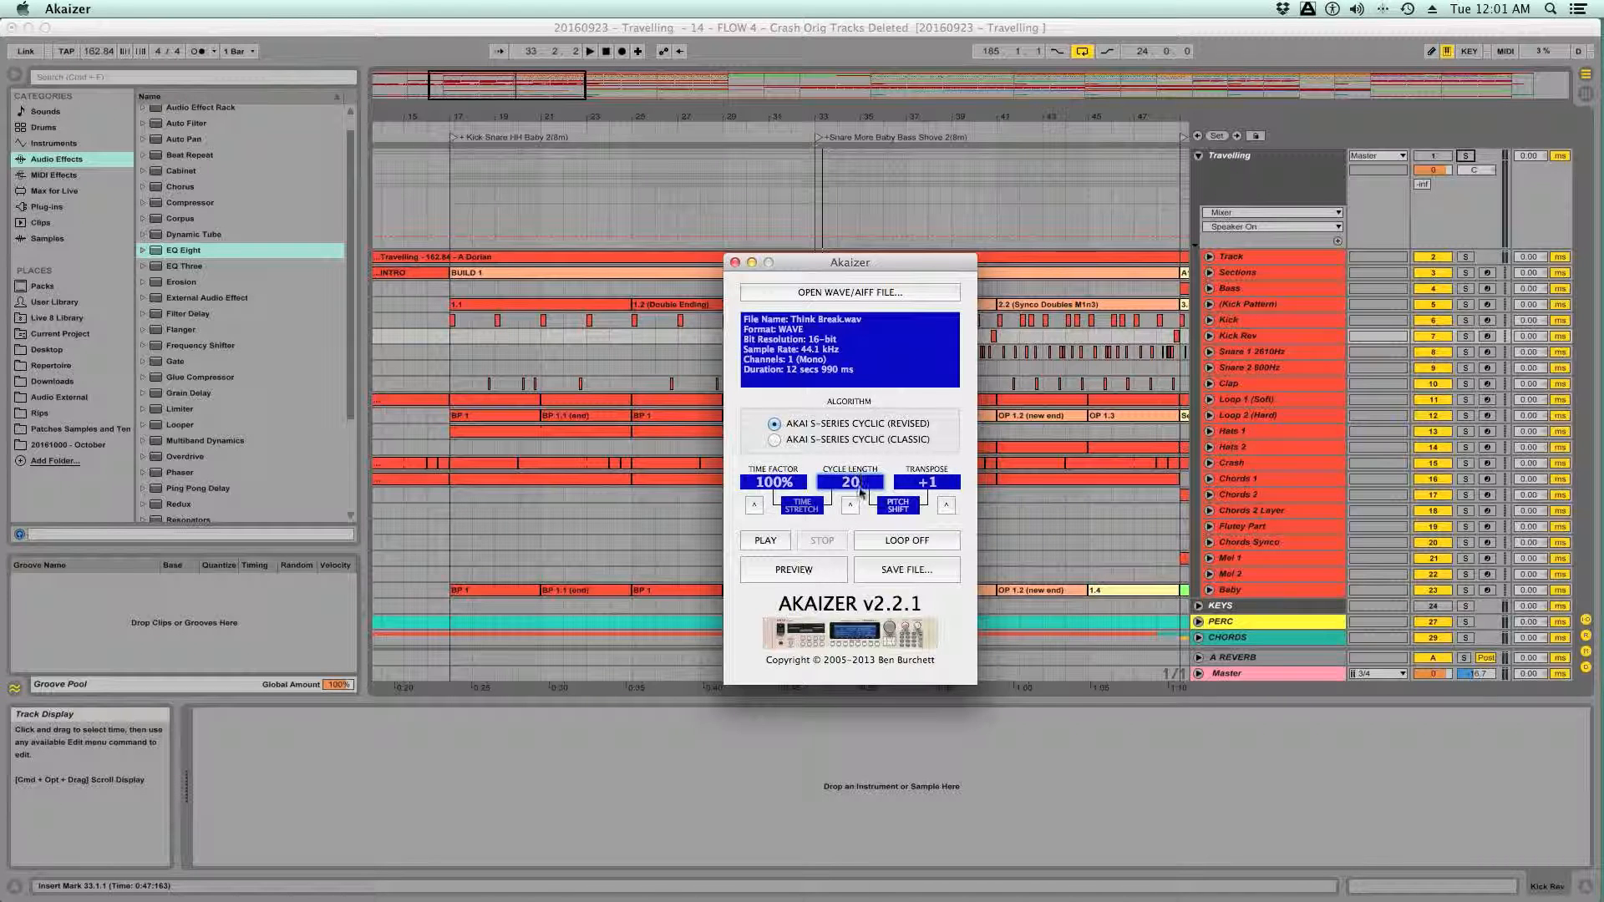
pyautogui.moveTo(859, 489); pyautogui.dragTo(861, 488)
pyautogui.click(817, 562)
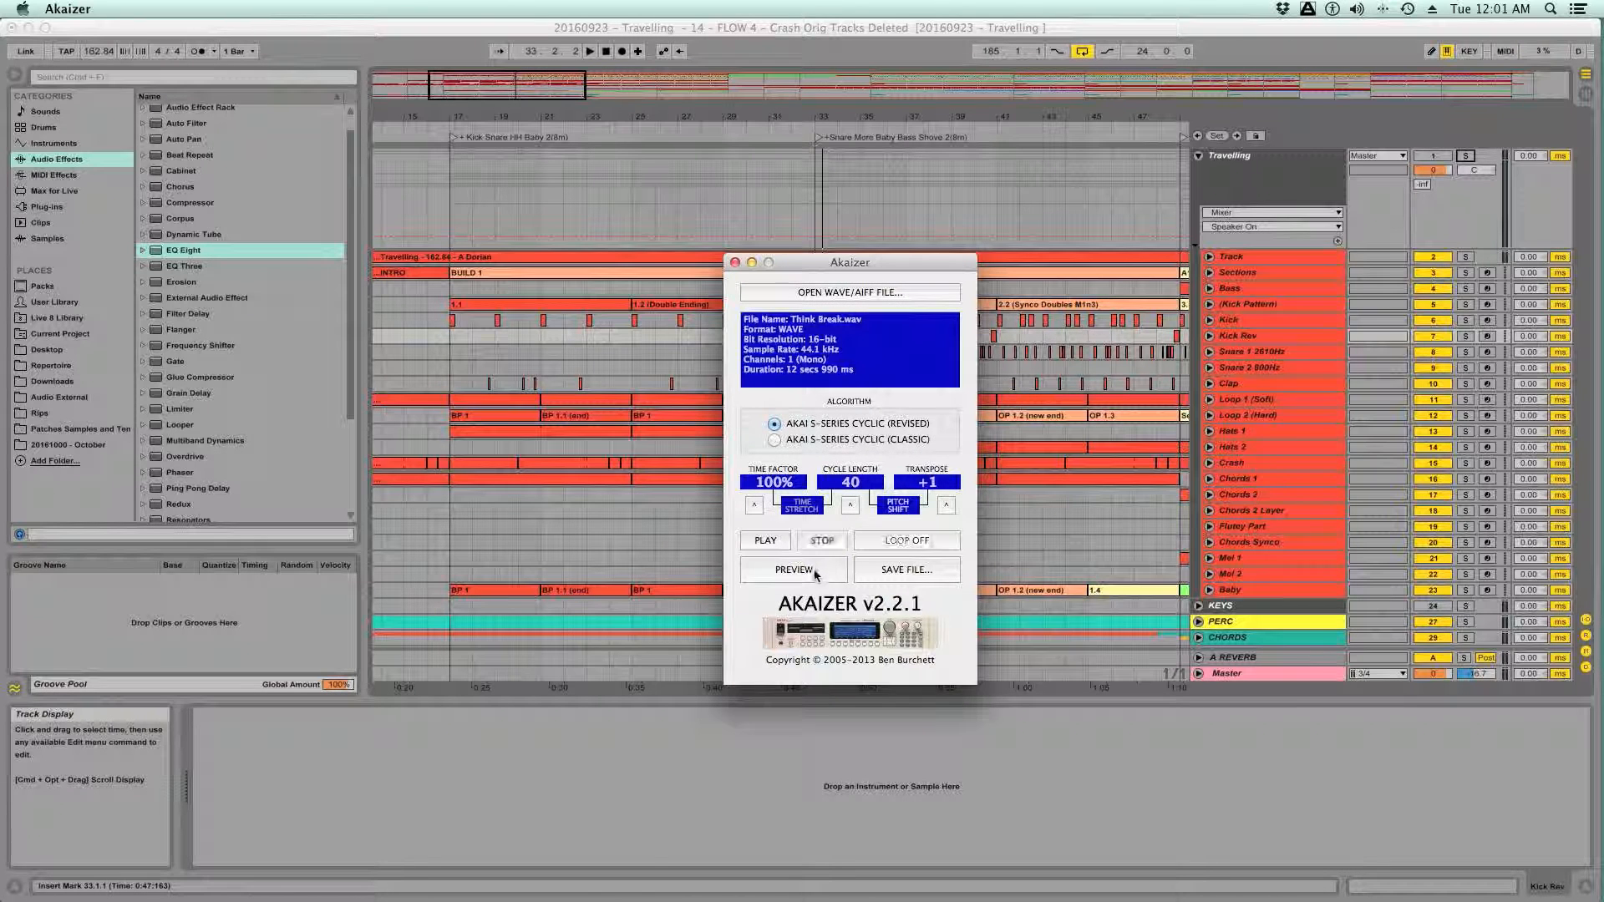
pyautogui.click(822, 546)
# - Return the cycle length to 20 and preview the processed break once more
pyautogui.doubleClick(870, 482)
pyautogui.write('20')
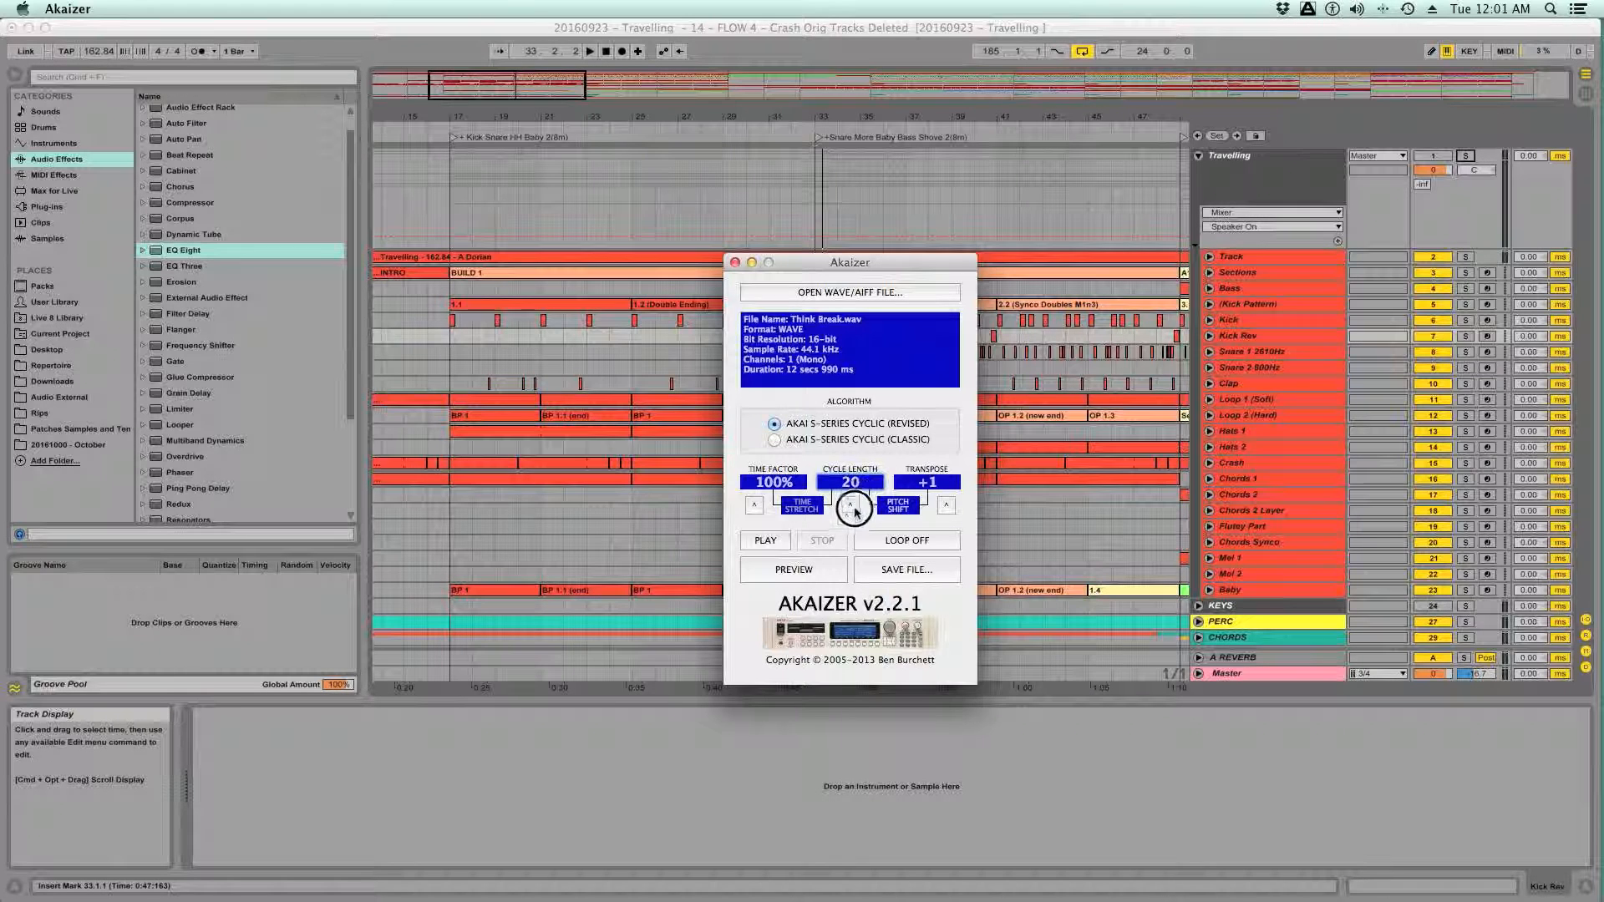
pyautogui.click(822, 568)
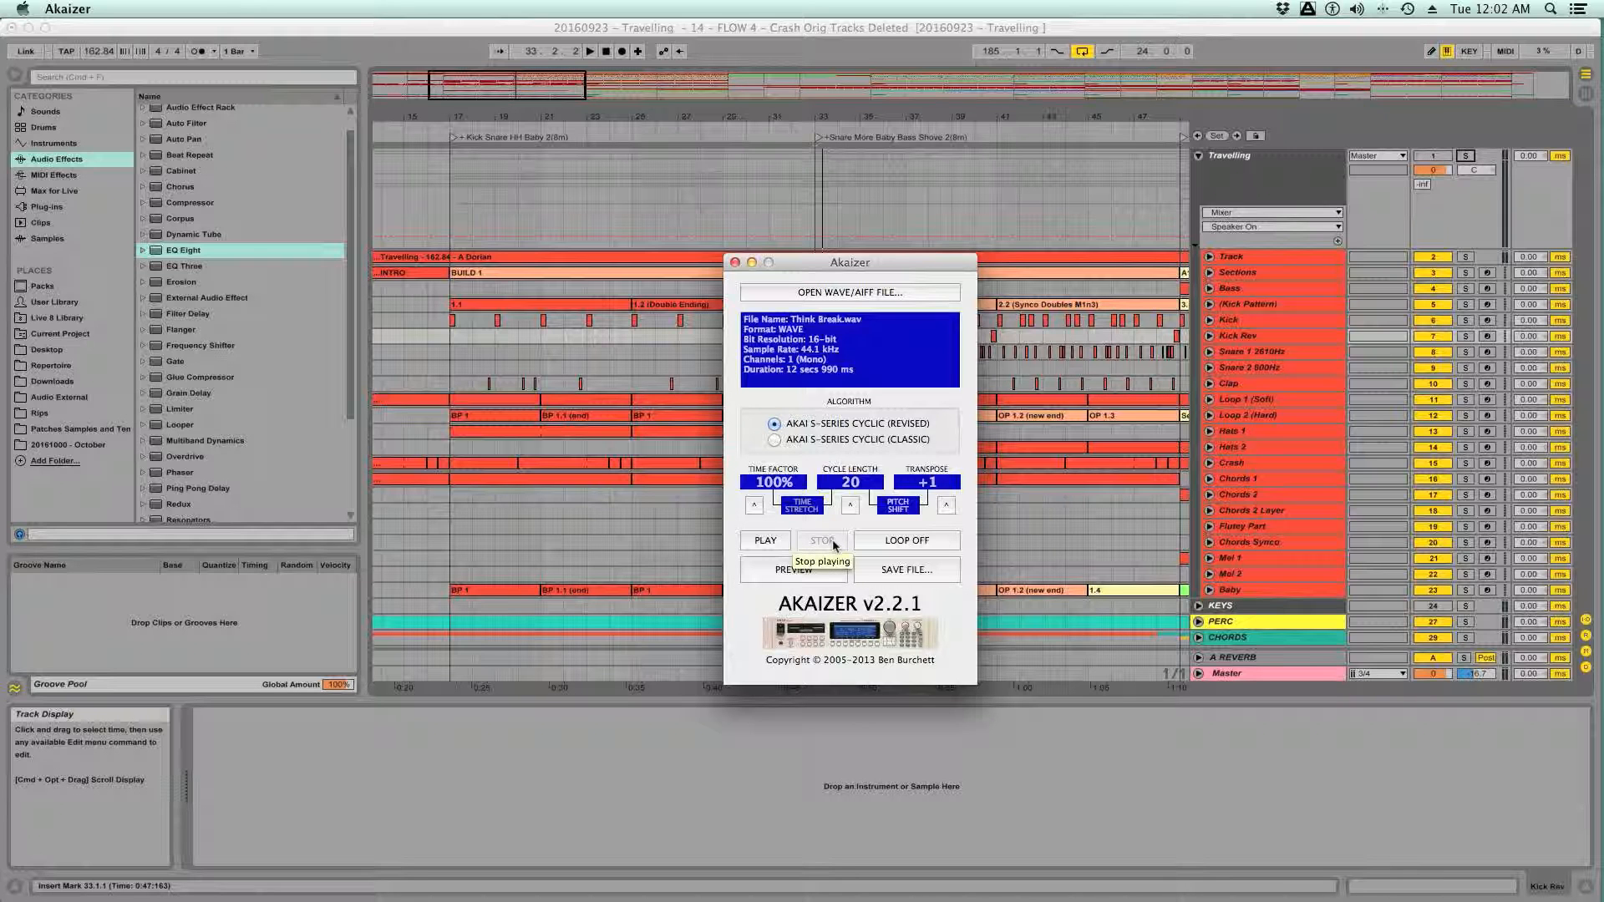
# - Save the processed break to the Desktop as Think Break-100%_20_+1_R
pyautogui.click(904, 575)
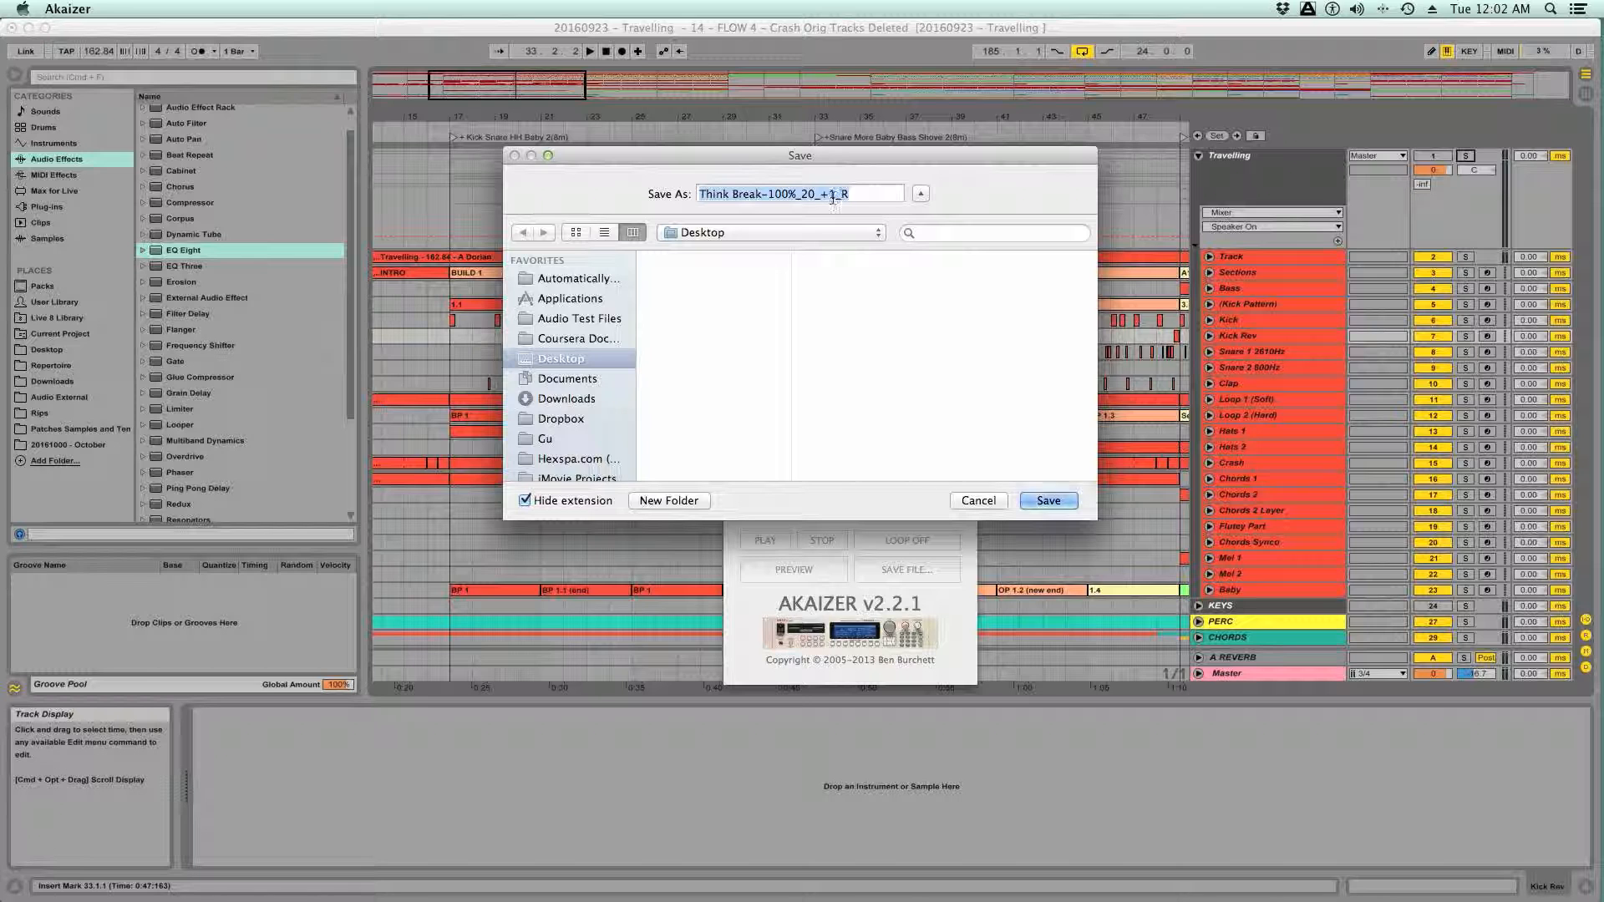
pyautogui.moveTo(825, 159); pyautogui.dragTo(768, 155)
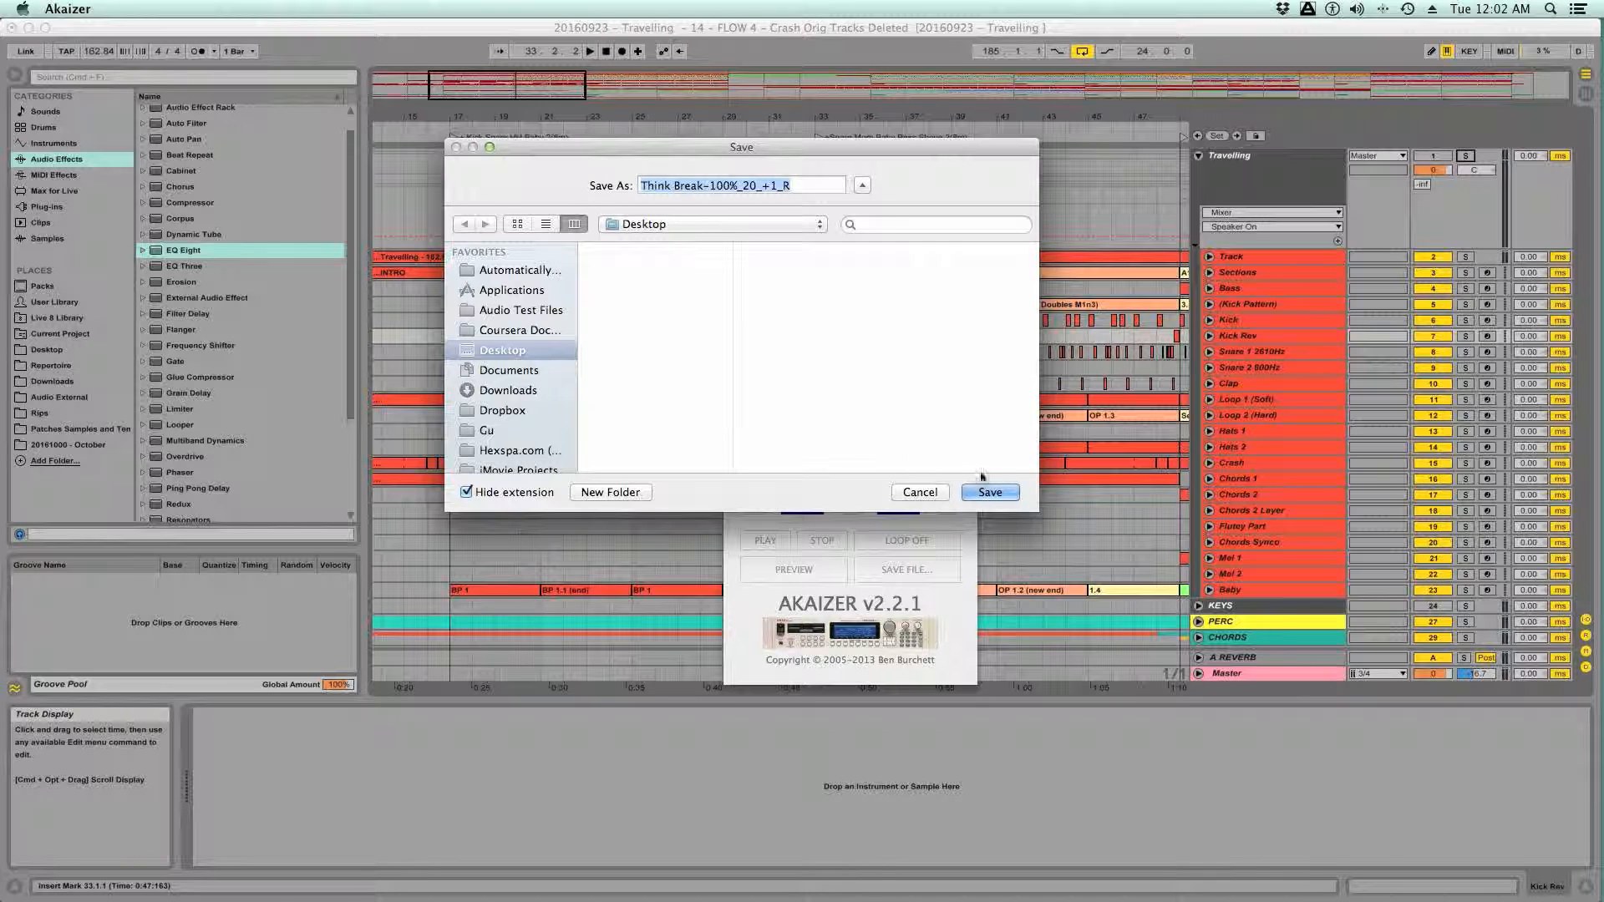
pyautogui.click(990, 492)
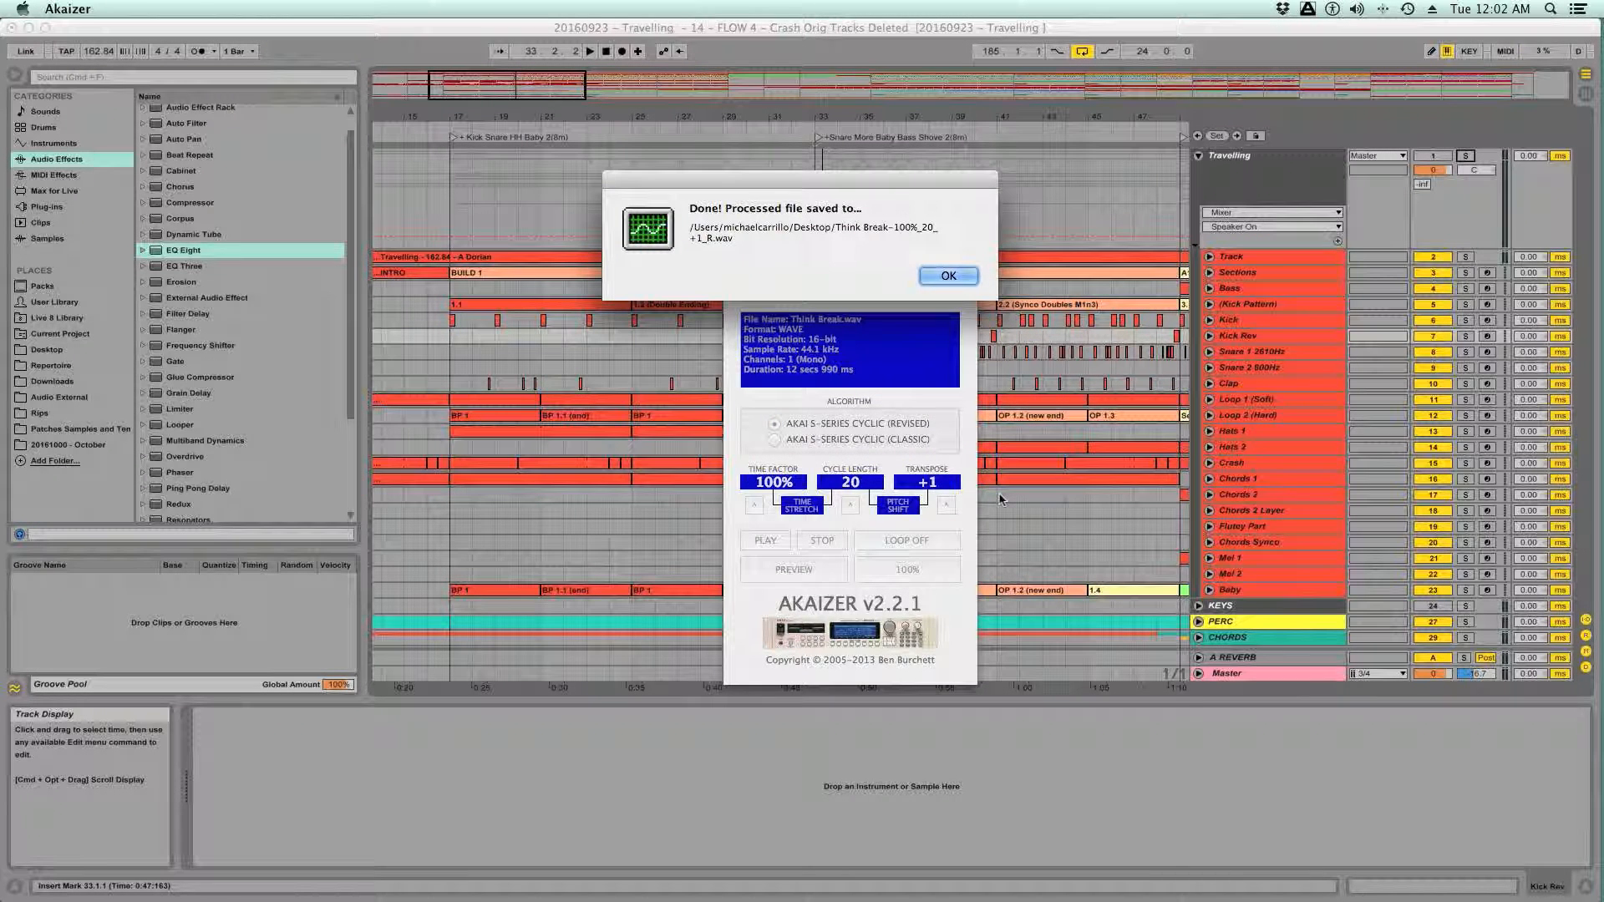
pyautogui.click(929, 276)
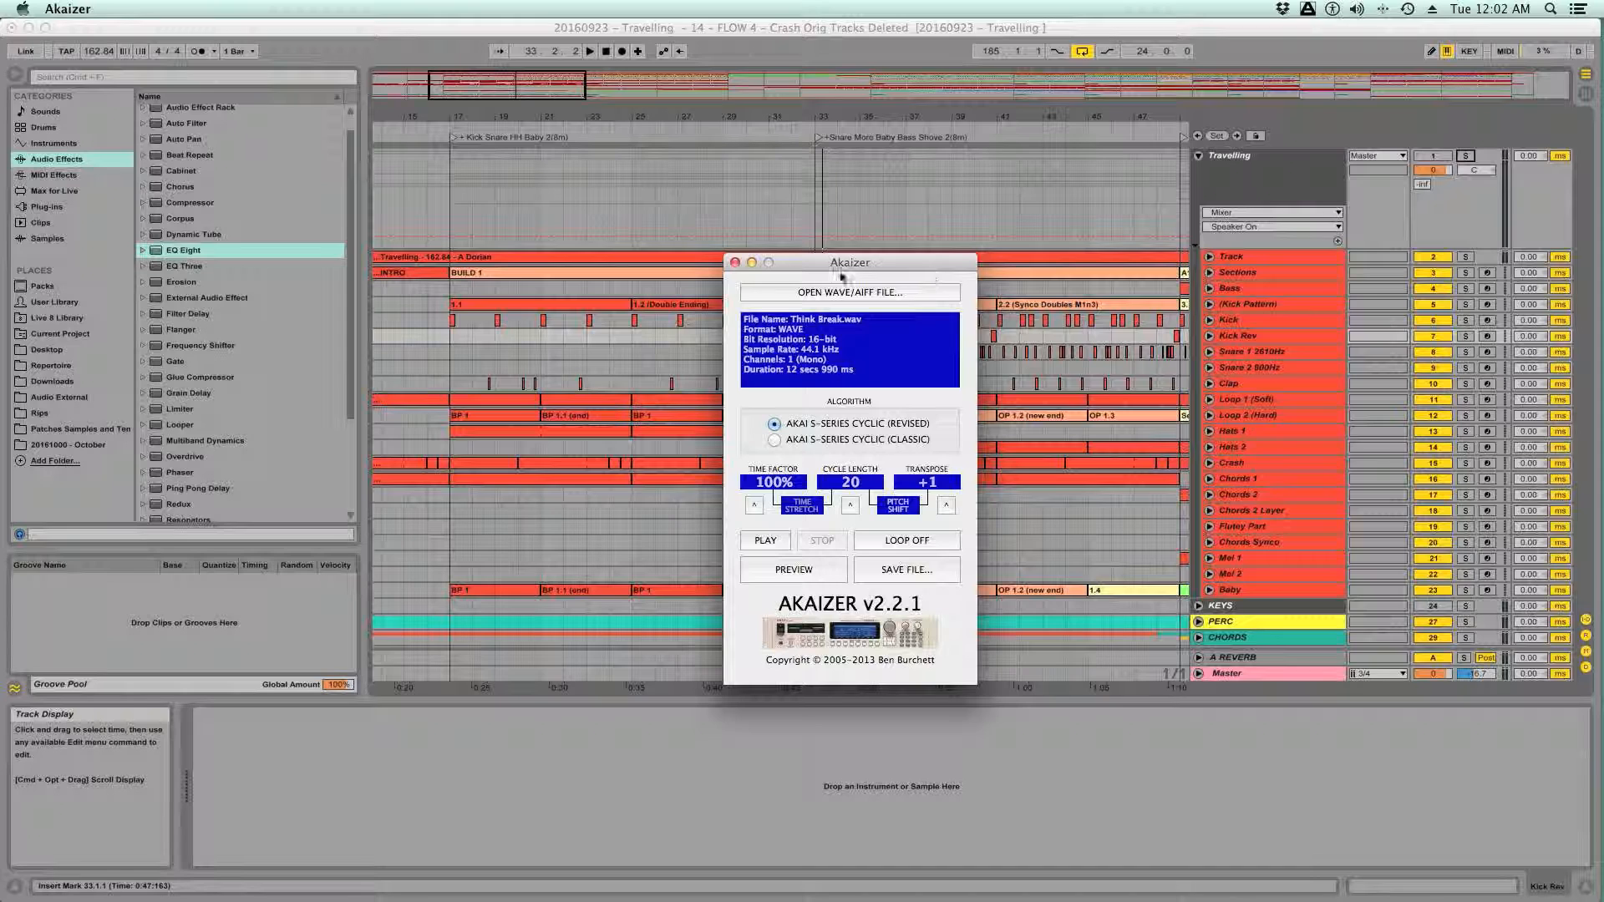
# - Minimize Akaizer, switch to Live and show the Desktop folder in its browser
pyautogui.click(752, 262)
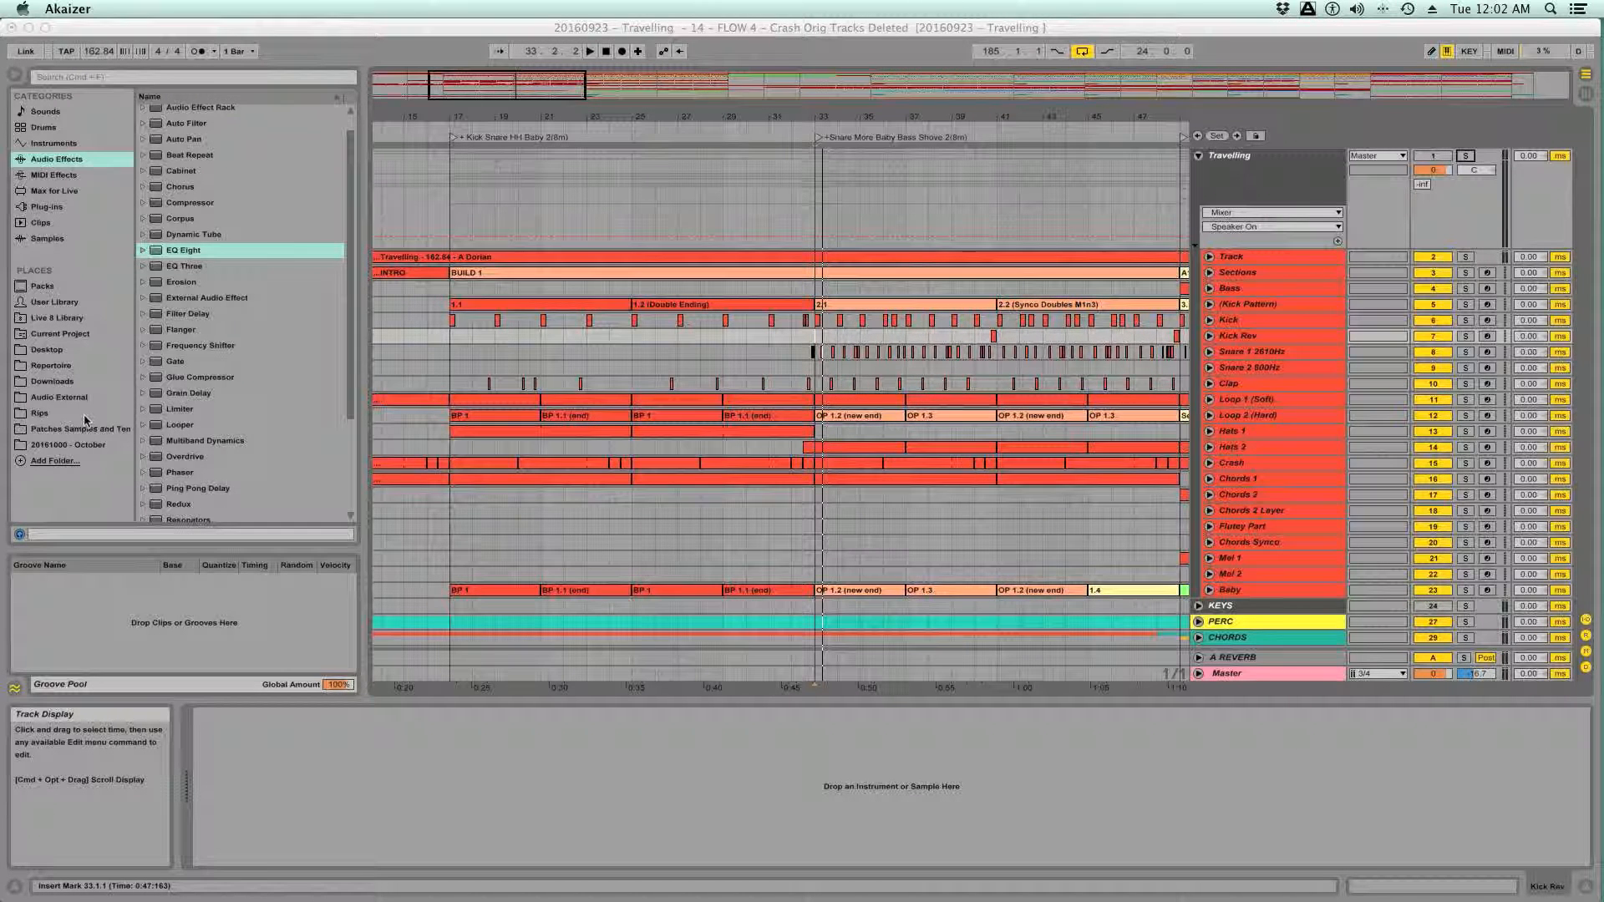
pyautogui.click(59, 346)
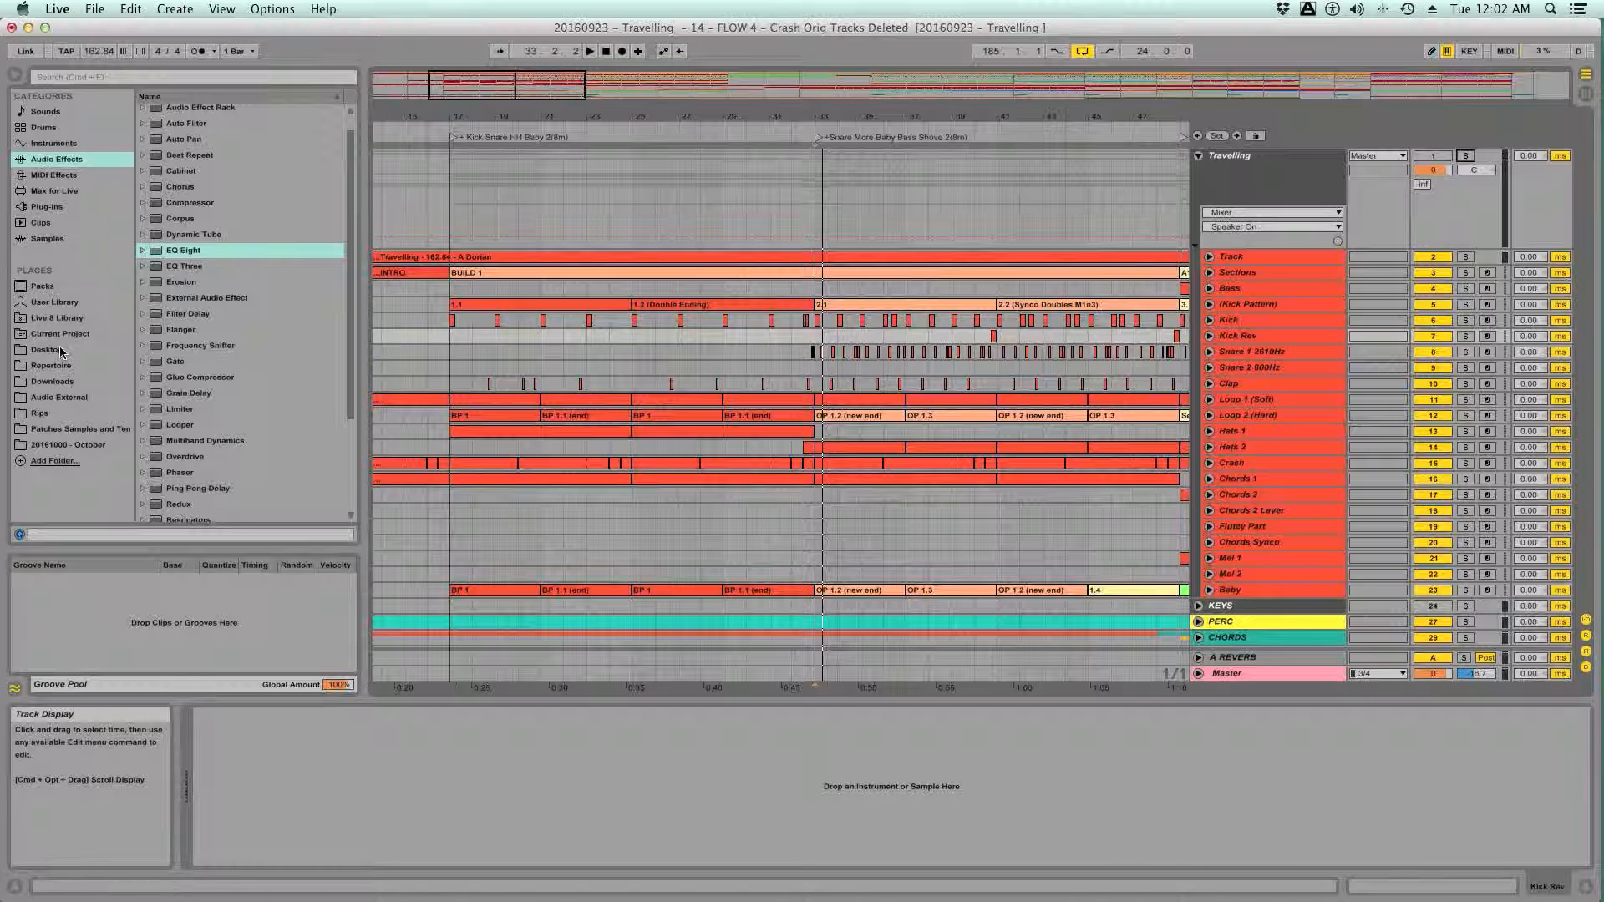
pyautogui.click(62, 344)
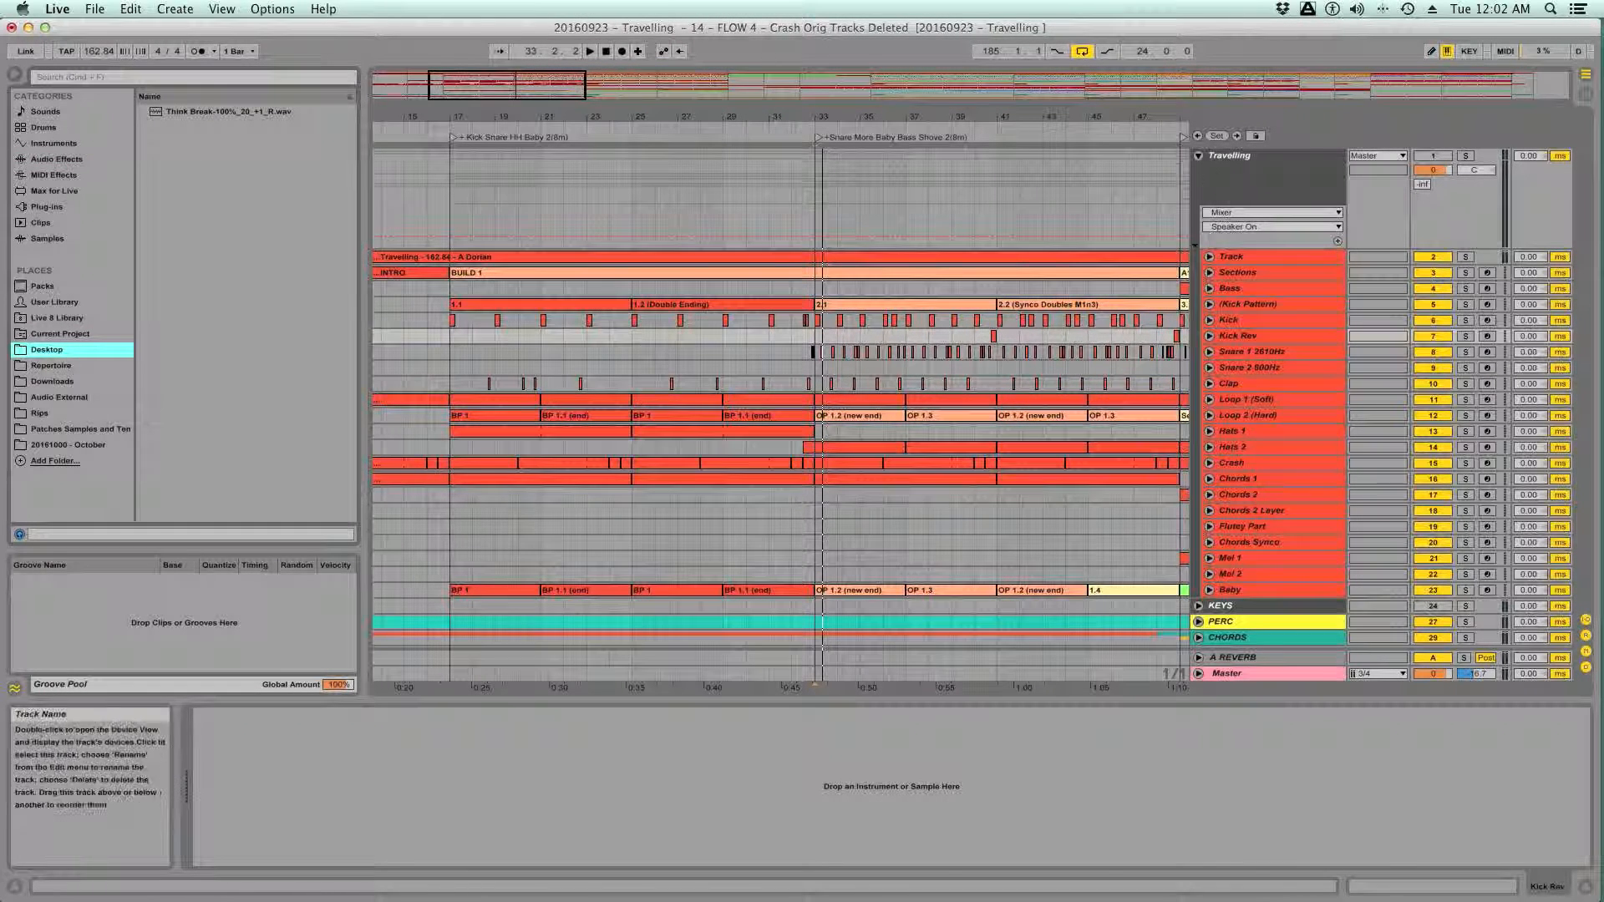
# - Collapse the Travelling group and insert a new MIDI track after the CHORDS group
pyautogui.click(1199, 157)
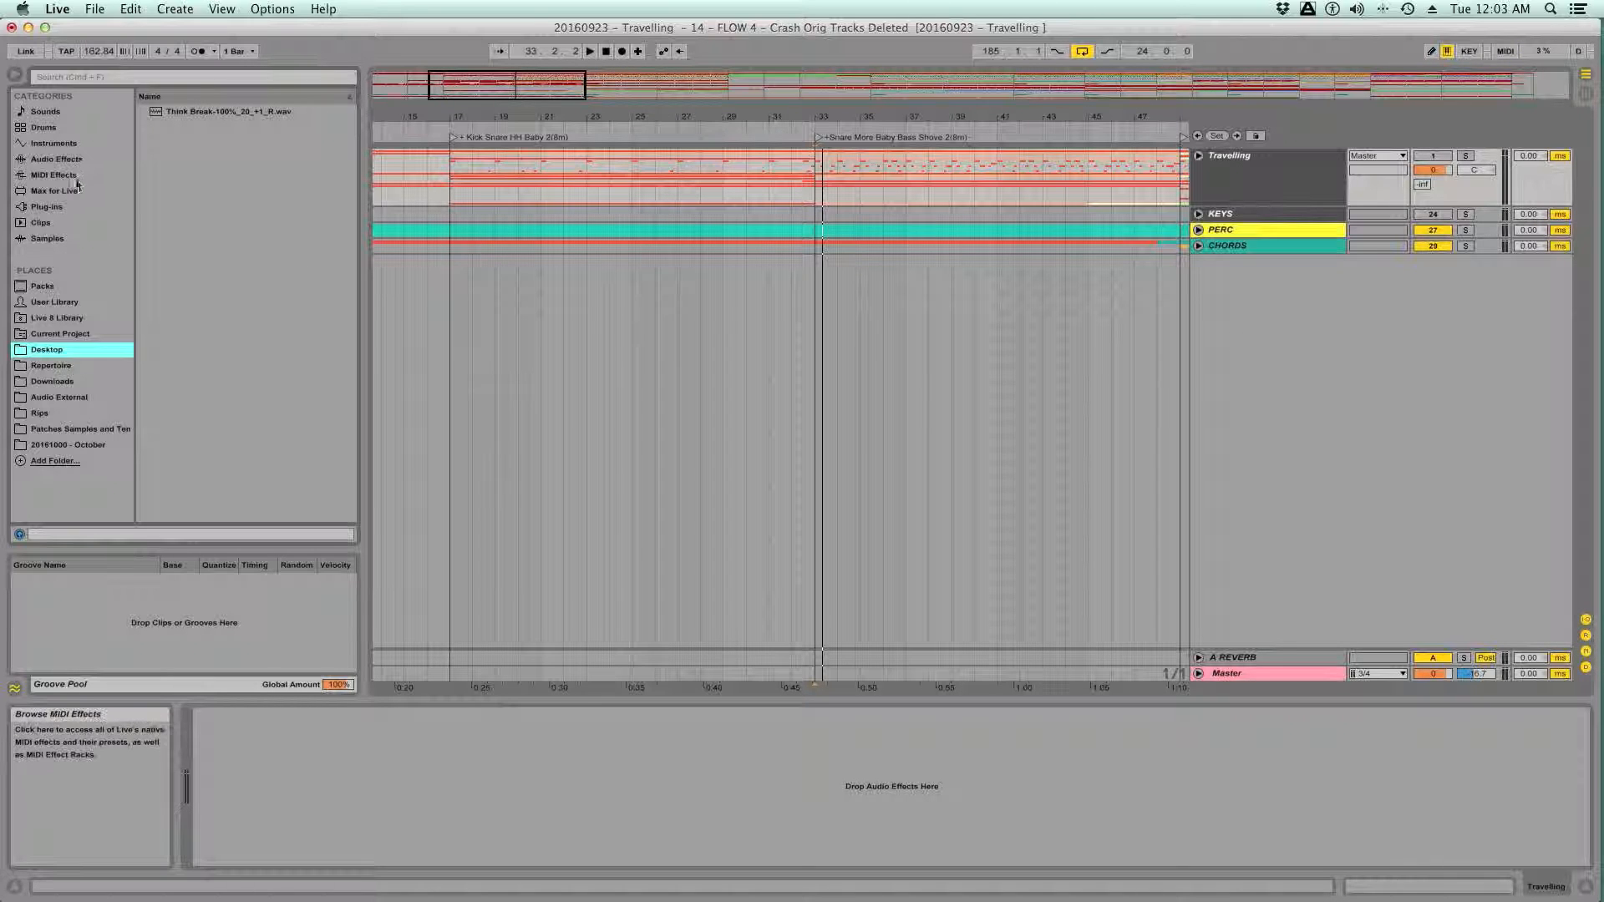
pyautogui.click(1220, 247)
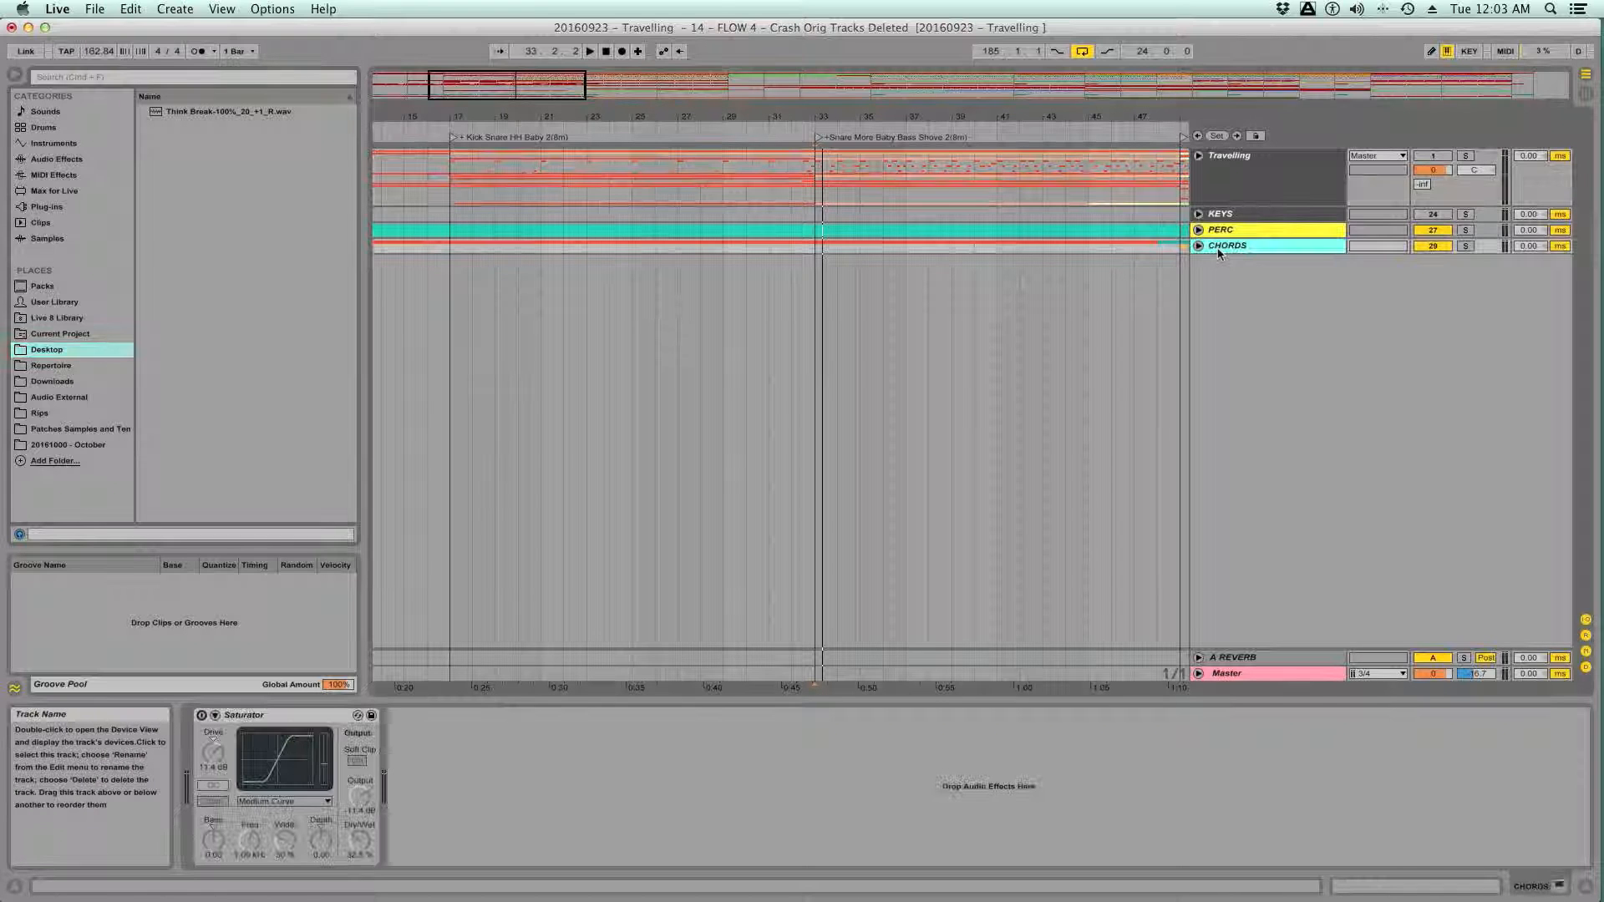
pyautogui.press('super+shift+t')
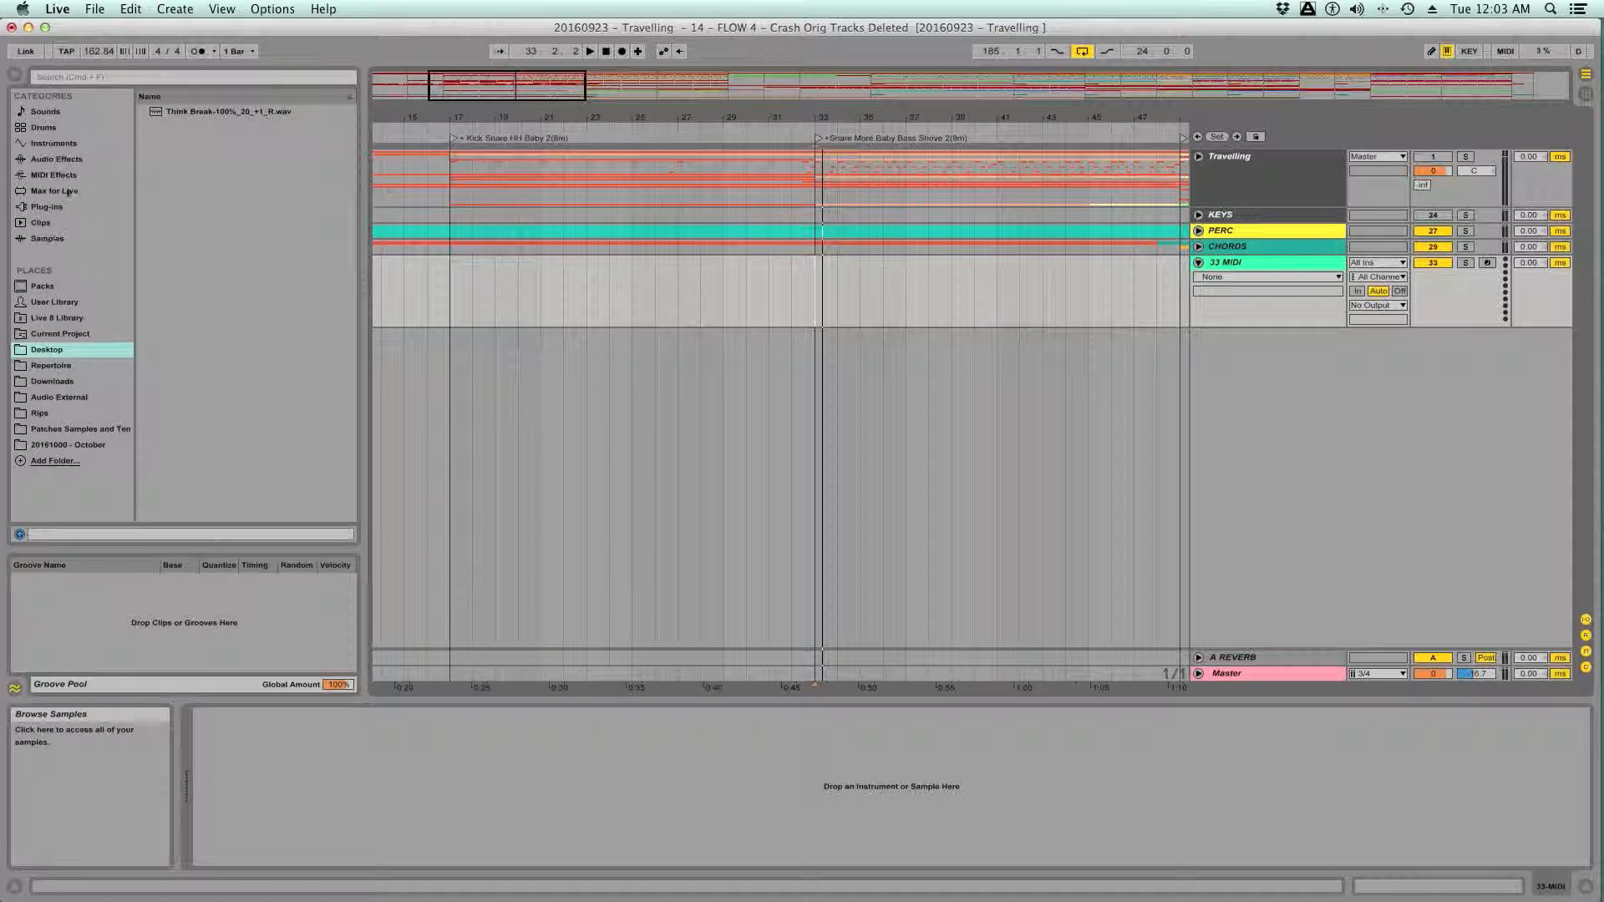
# - Load the Simpler instrument onto the new MIDI track
pyautogui.click(70, 145)
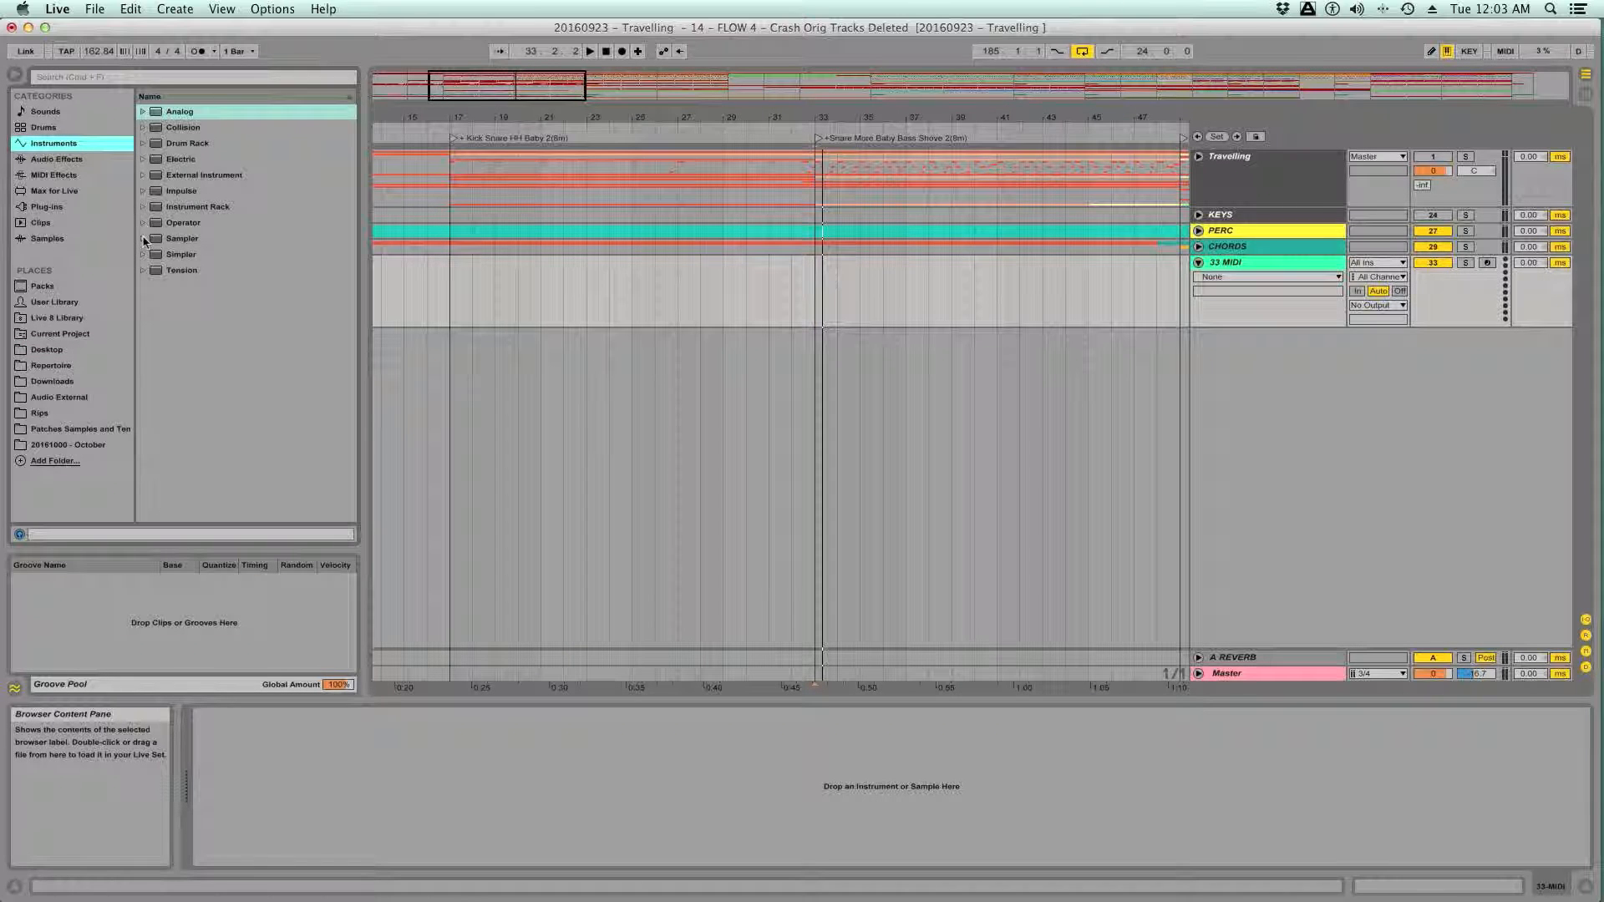
pyautogui.click(167, 255)
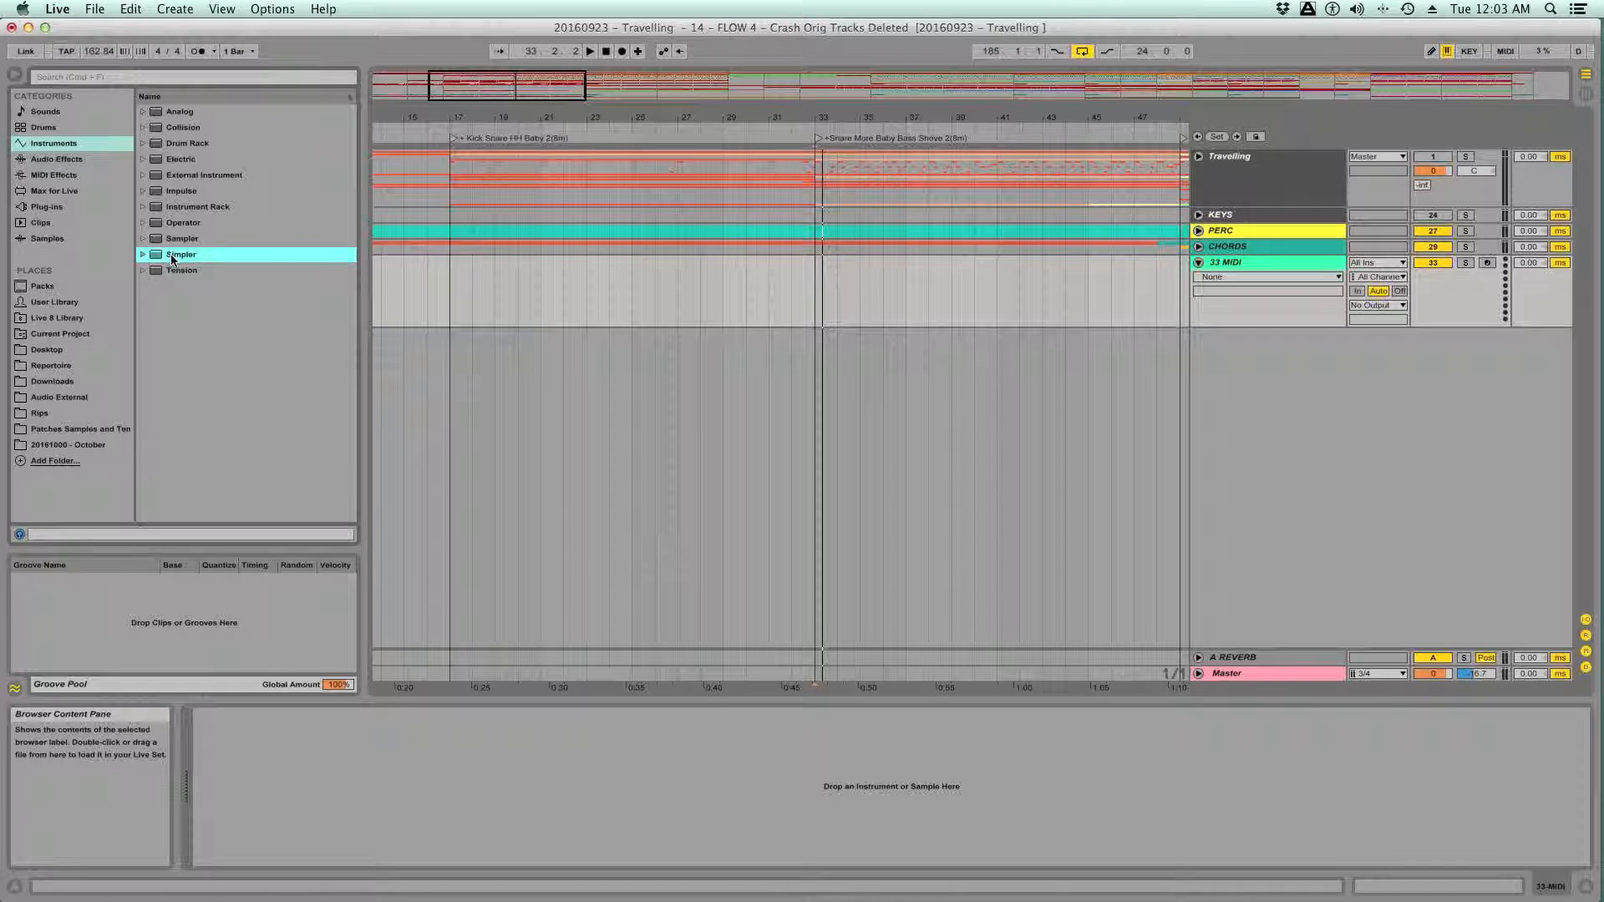
pyautogui.moveTo(173, 259); pyautogui.dragTo(528, 291)
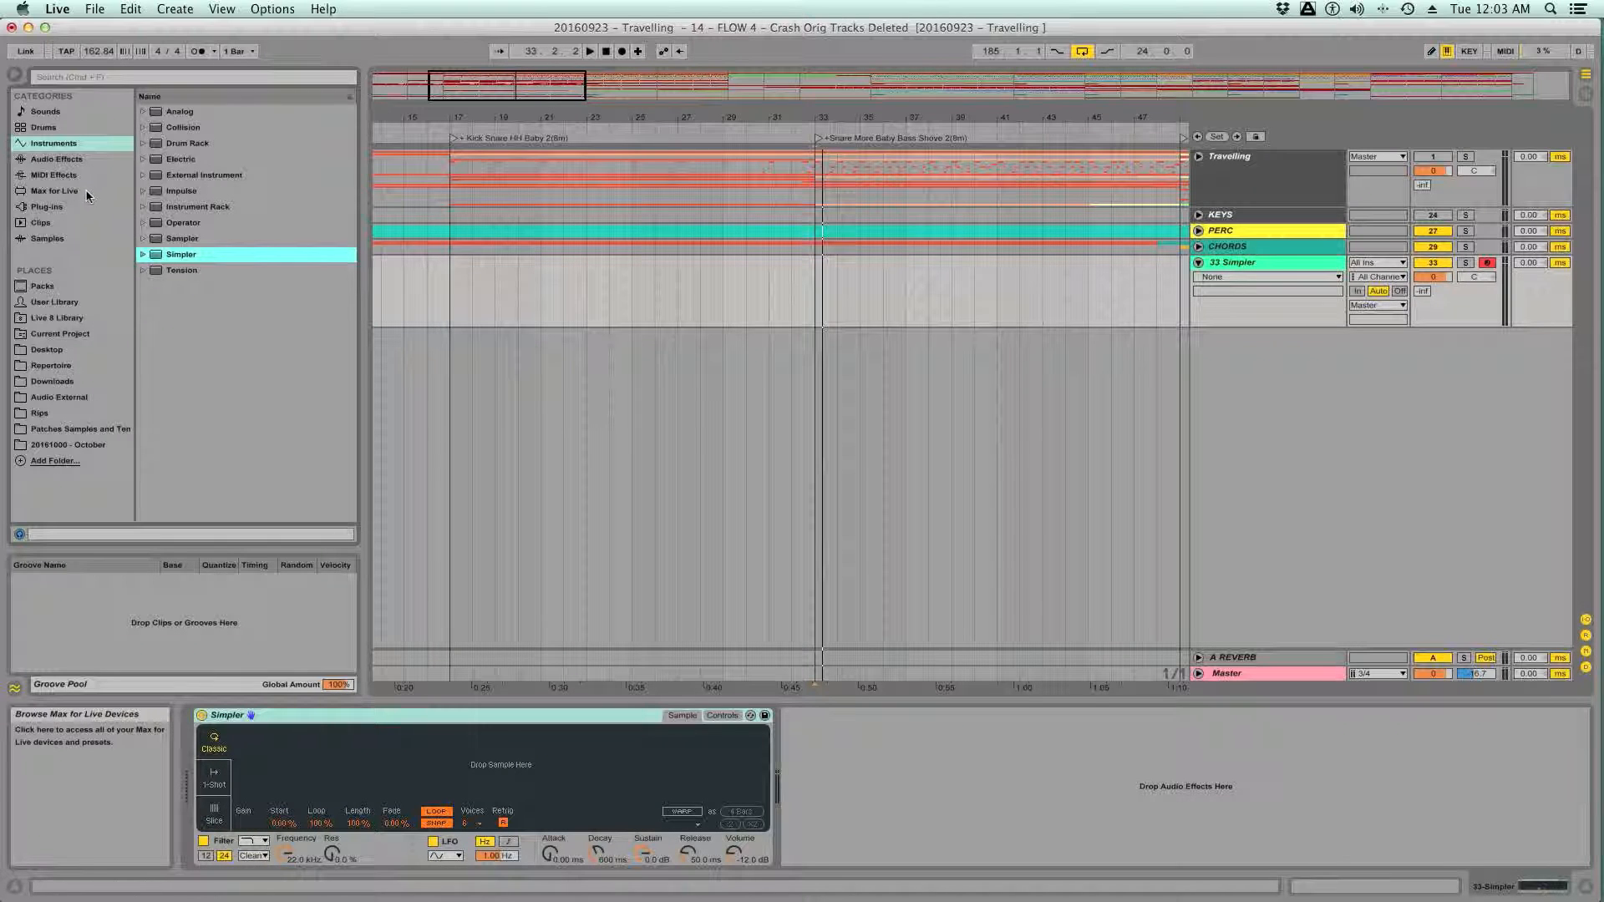
# - Load Think Break-100%_20_+1_R.wav from the Desktop into Simpler
pyautogui.click(58, 347)
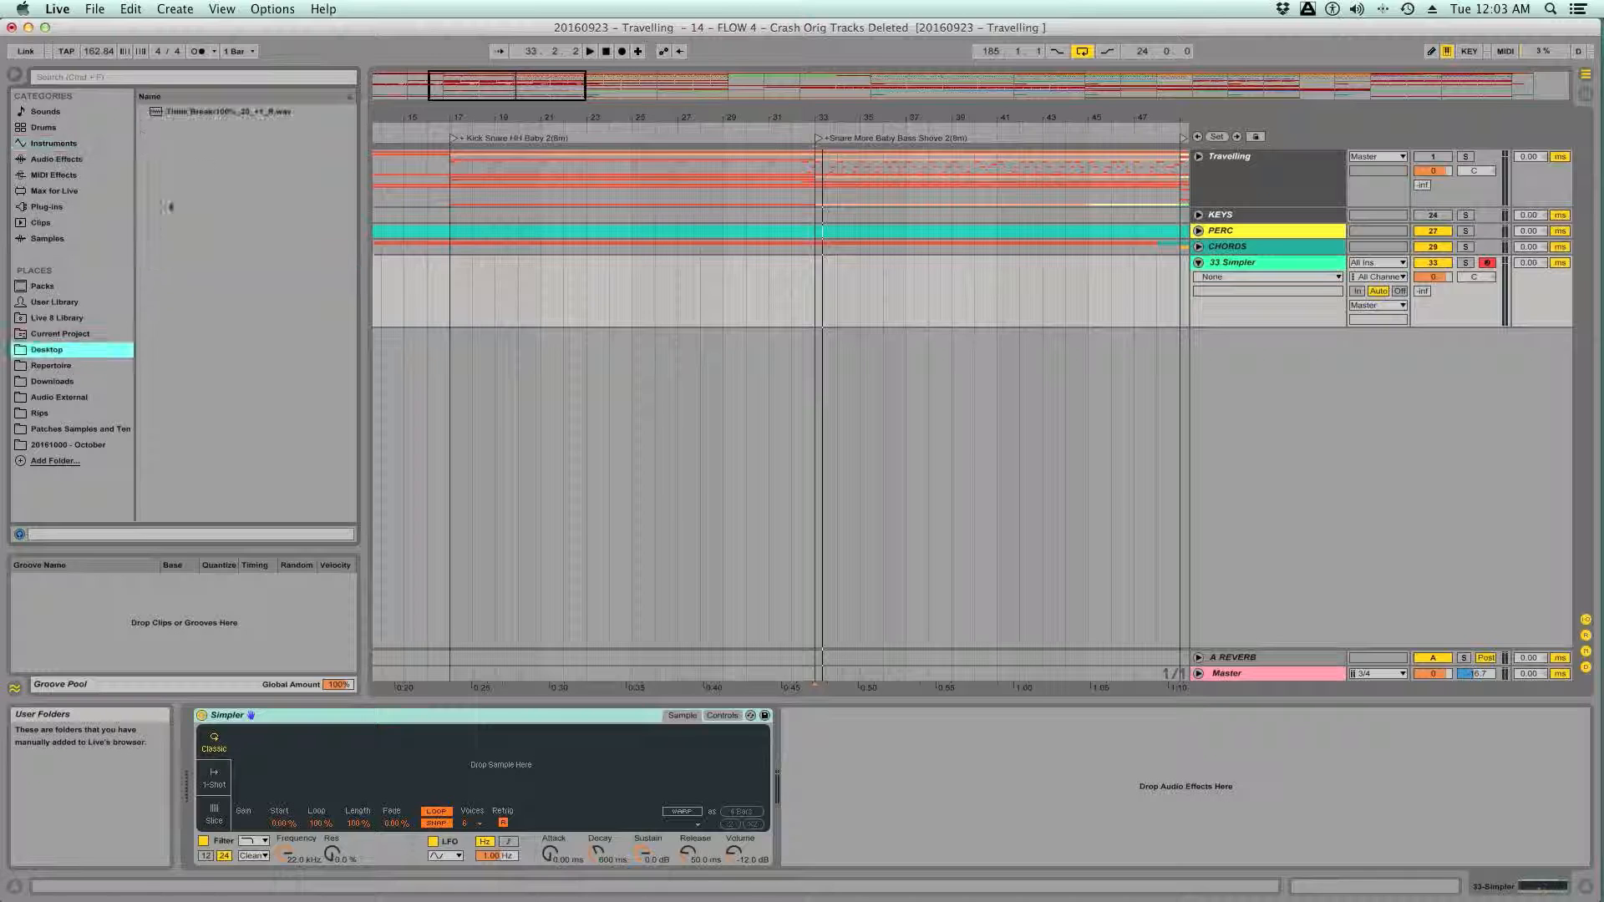
pyautogui.click(209, 117)
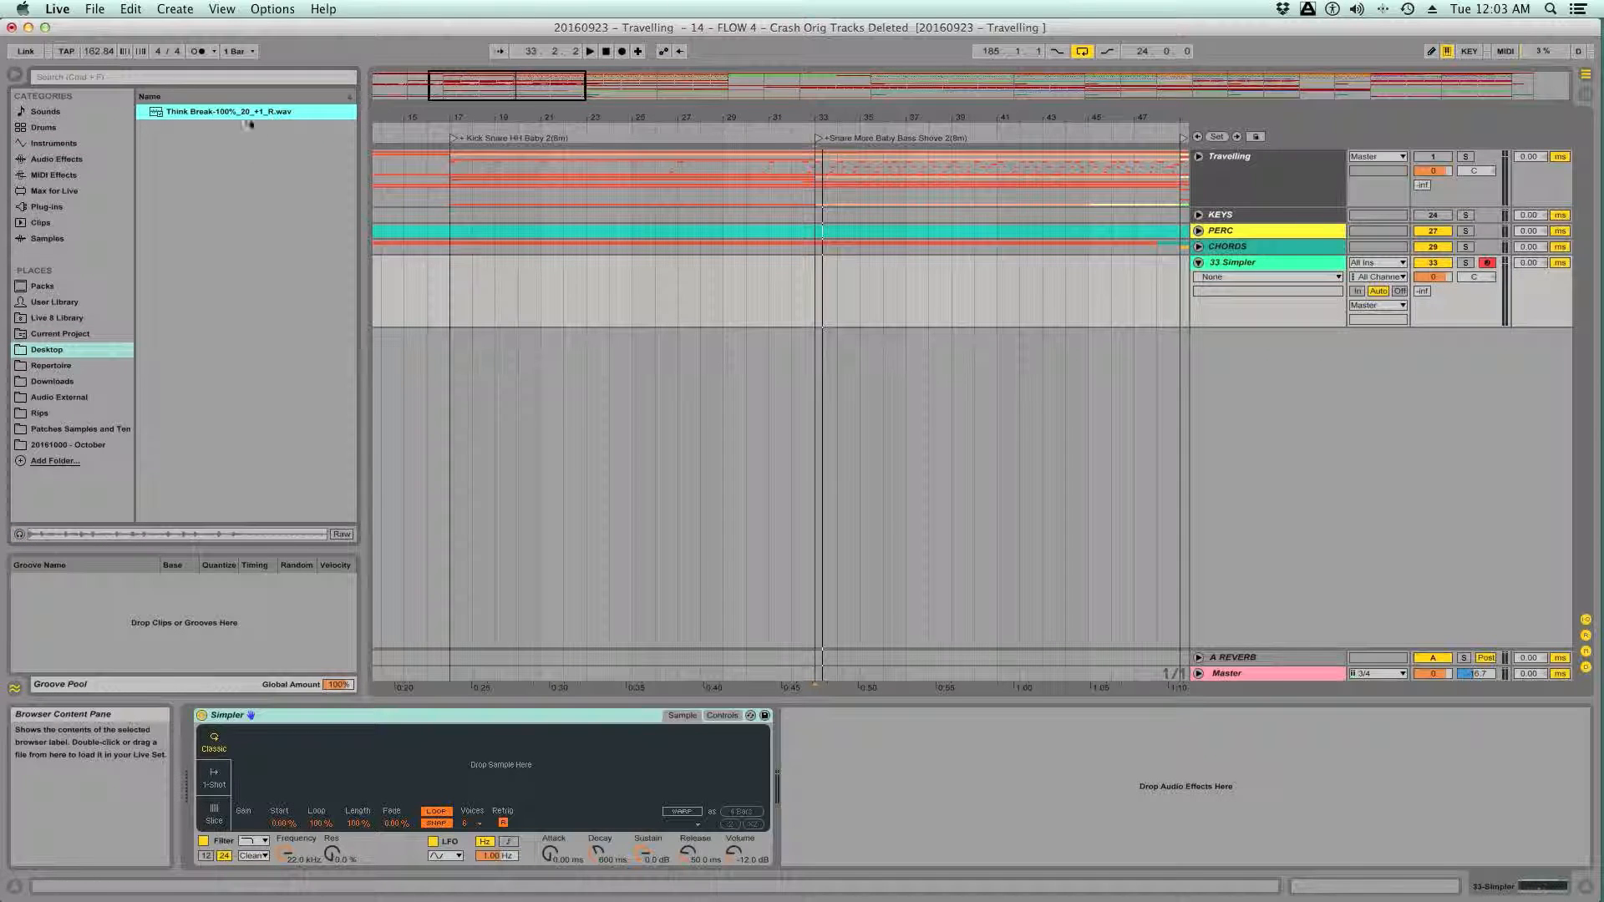
pyautogui.moveTo(230, 115); pyautogui.dragTo(348, 773)
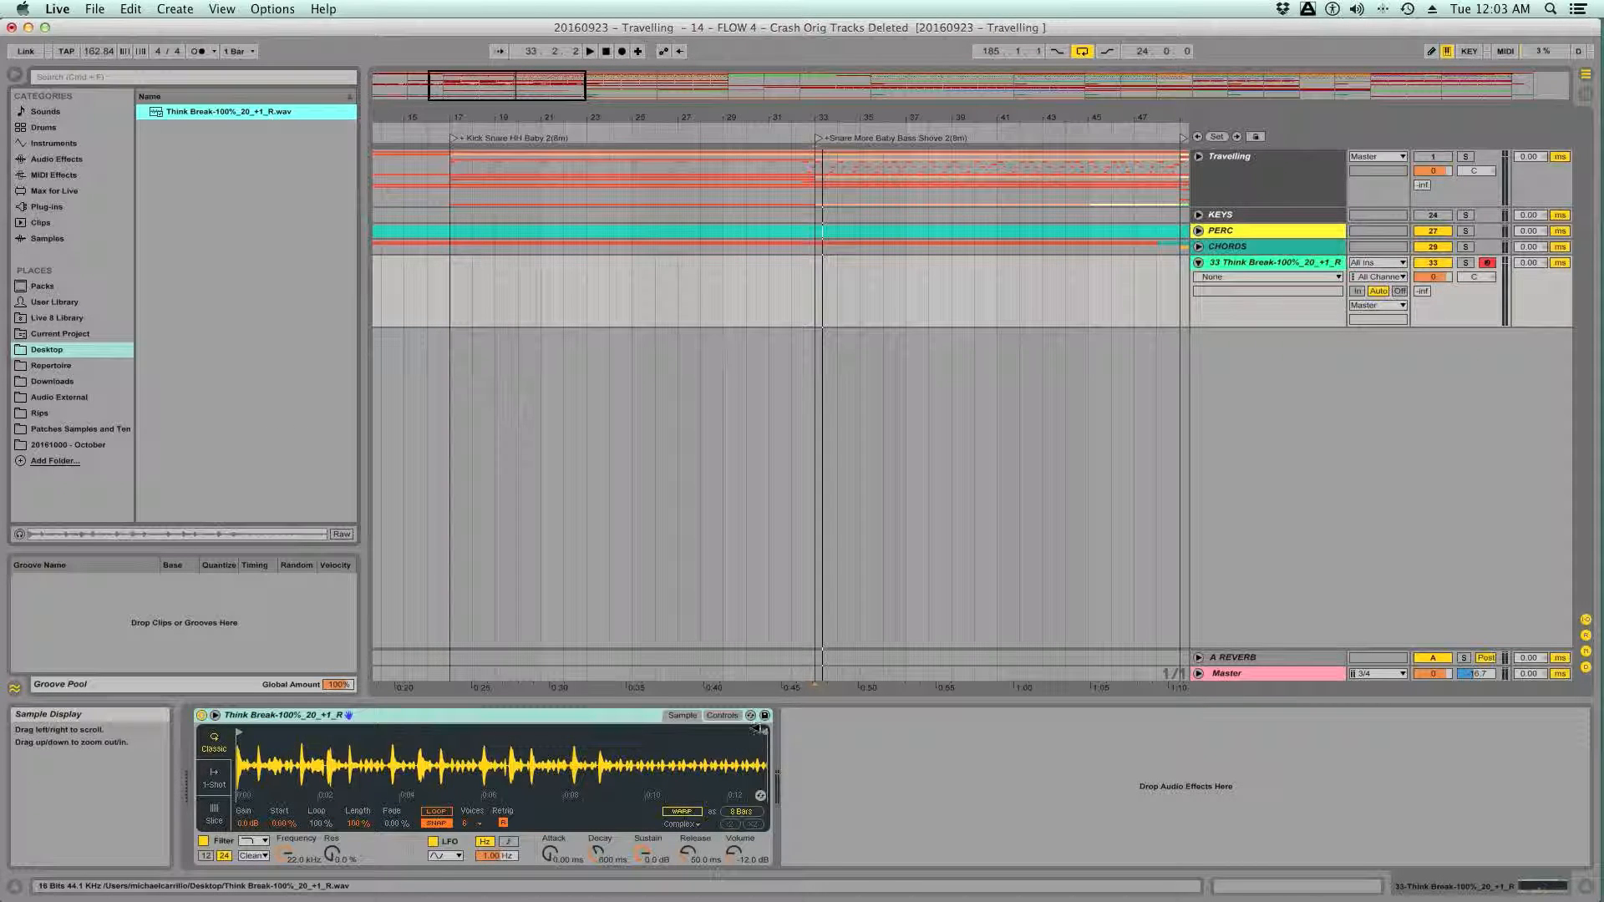
# - Move the sample's end marker in Simpler to just after the first drum hit and magnify the waveform around it
pyautogui.moveTo(758, 733)
pyautogui.mouseDown()
pyautogui.moveTo(246, 768)
pyautogui.moveTo(238, 873)
pyautogui.mouseUp()
pyautogui.moveTo(238, 761); pyautogui.dragTo(238, 789)
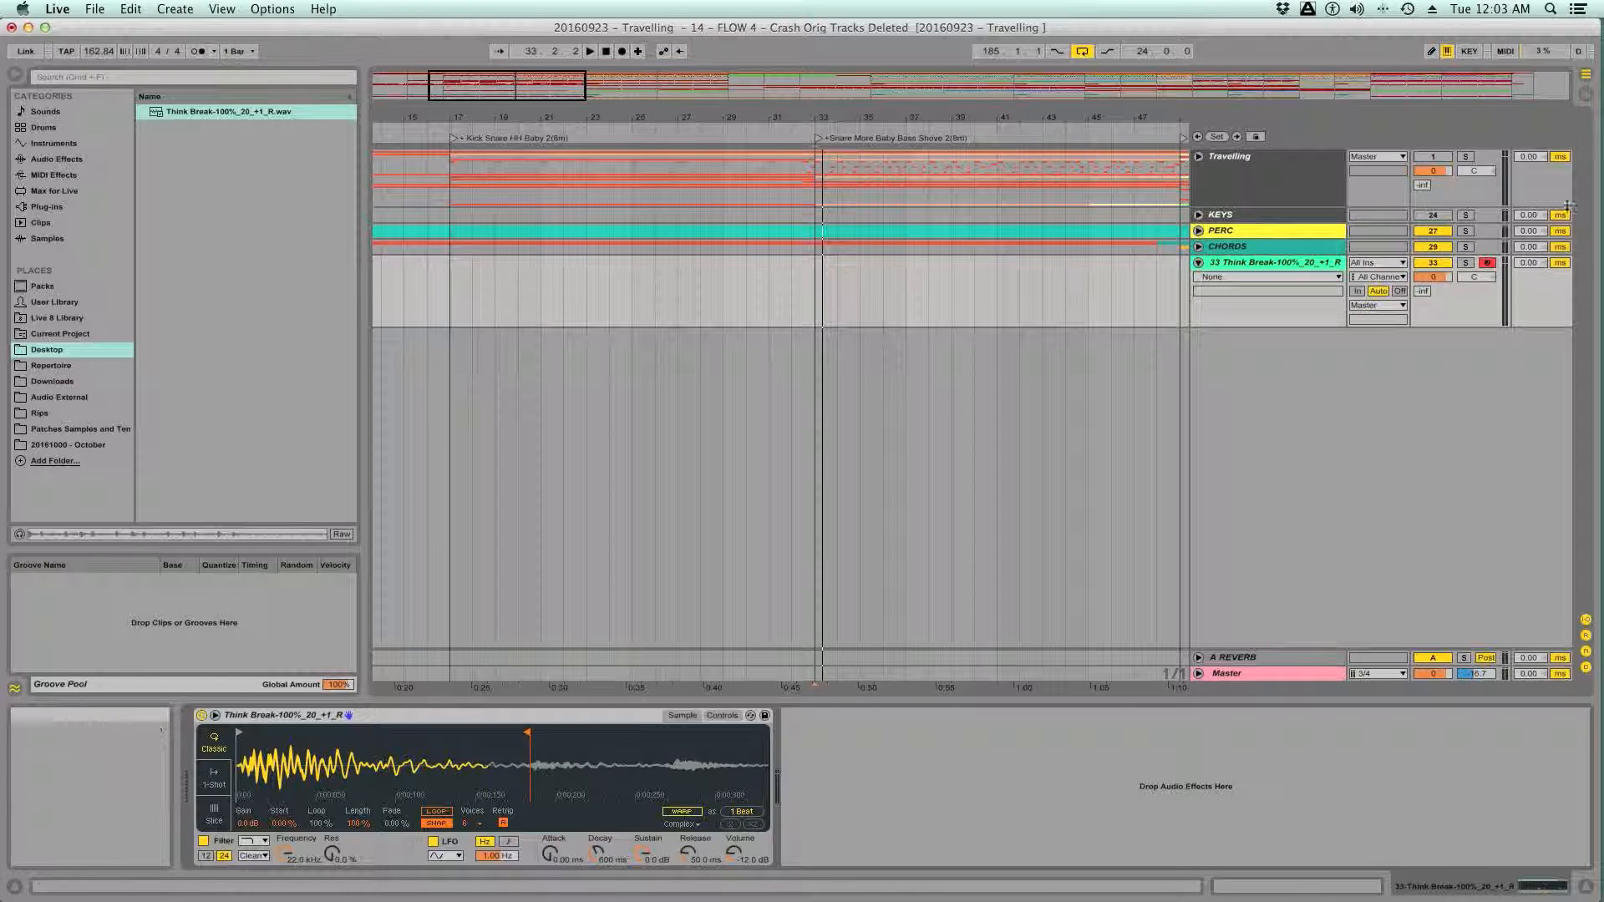
# - Solo the Travelling group briefly to hear bar 33, and expand the group to look over its tracks before collapsing it again
pyautogui.click(1469, 157)
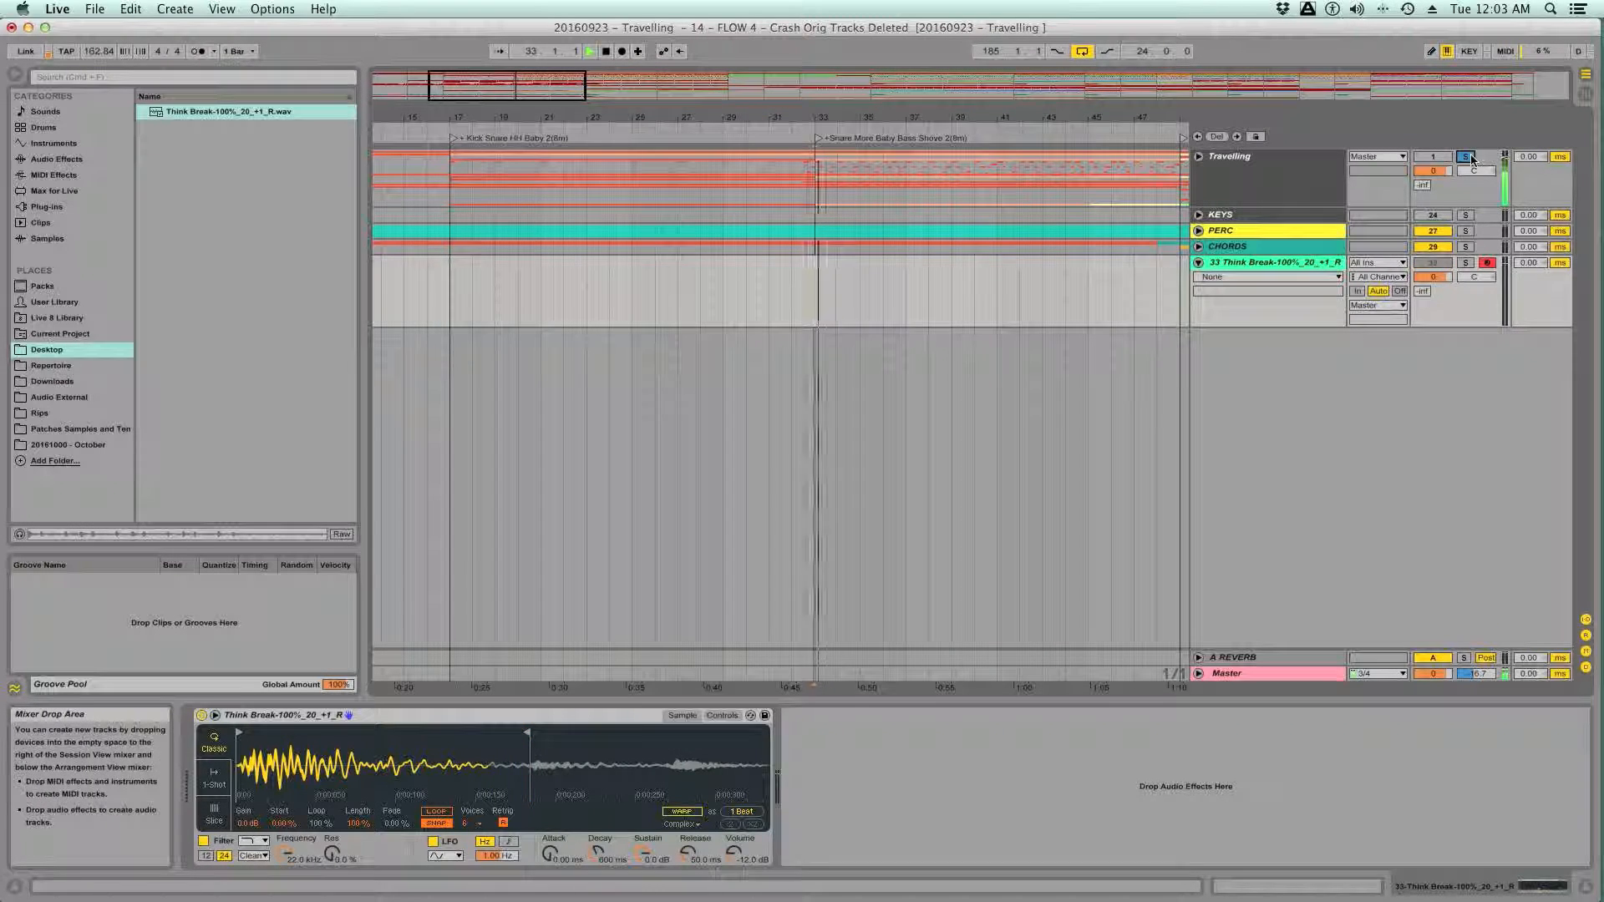
pyautogui.click(1468, 157)
pyautogui.click(1199, 158)
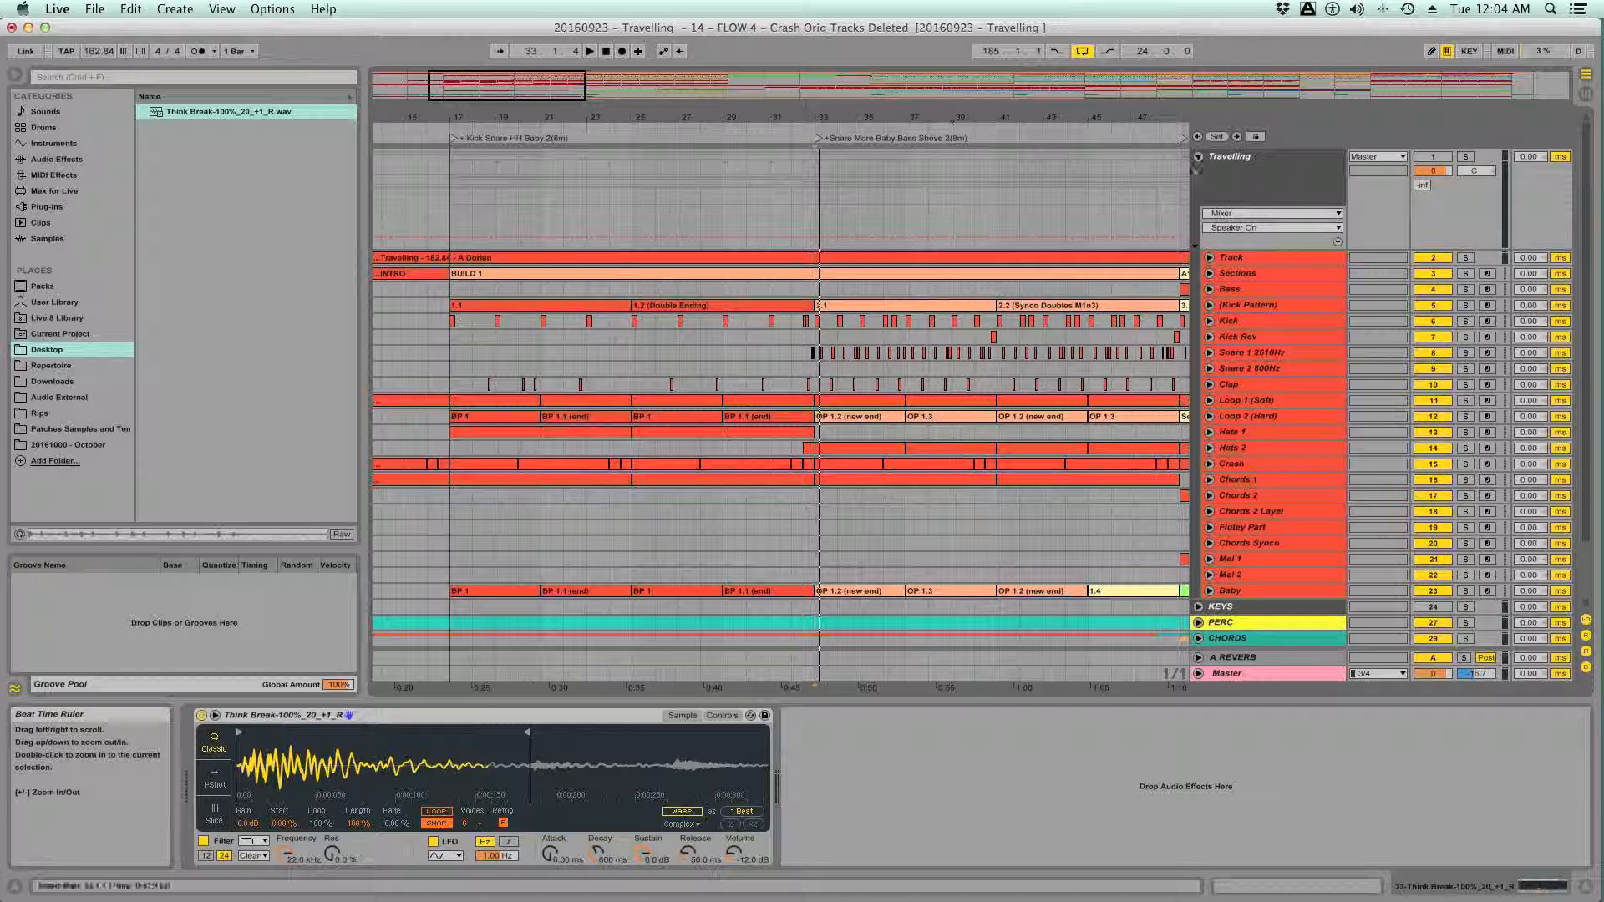
pyautogui.click(1199, 158)
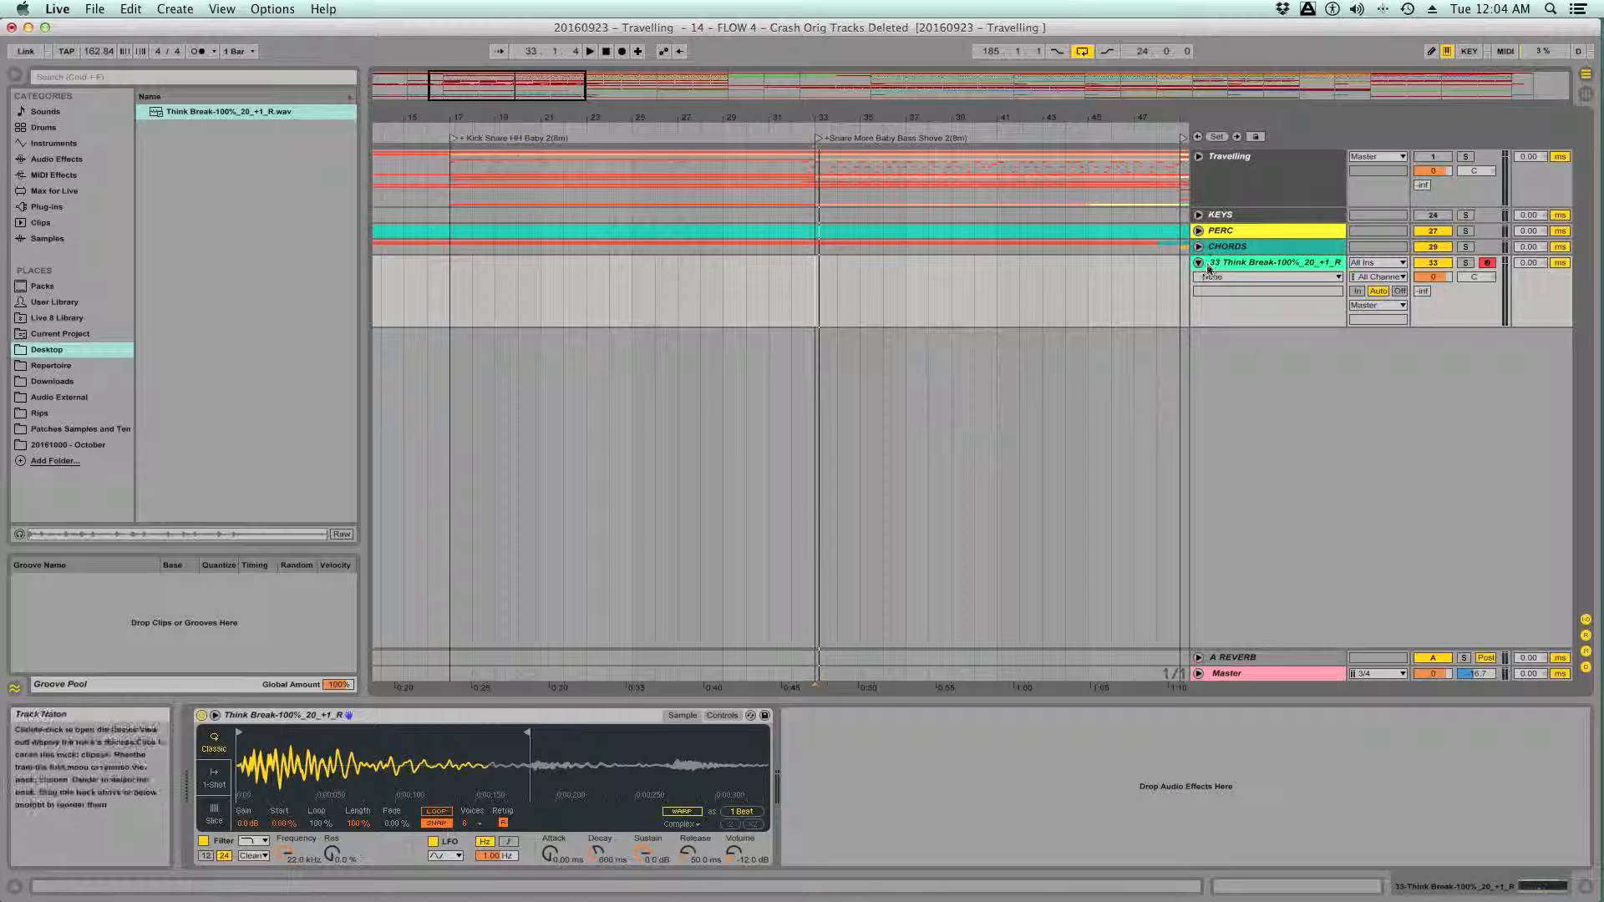